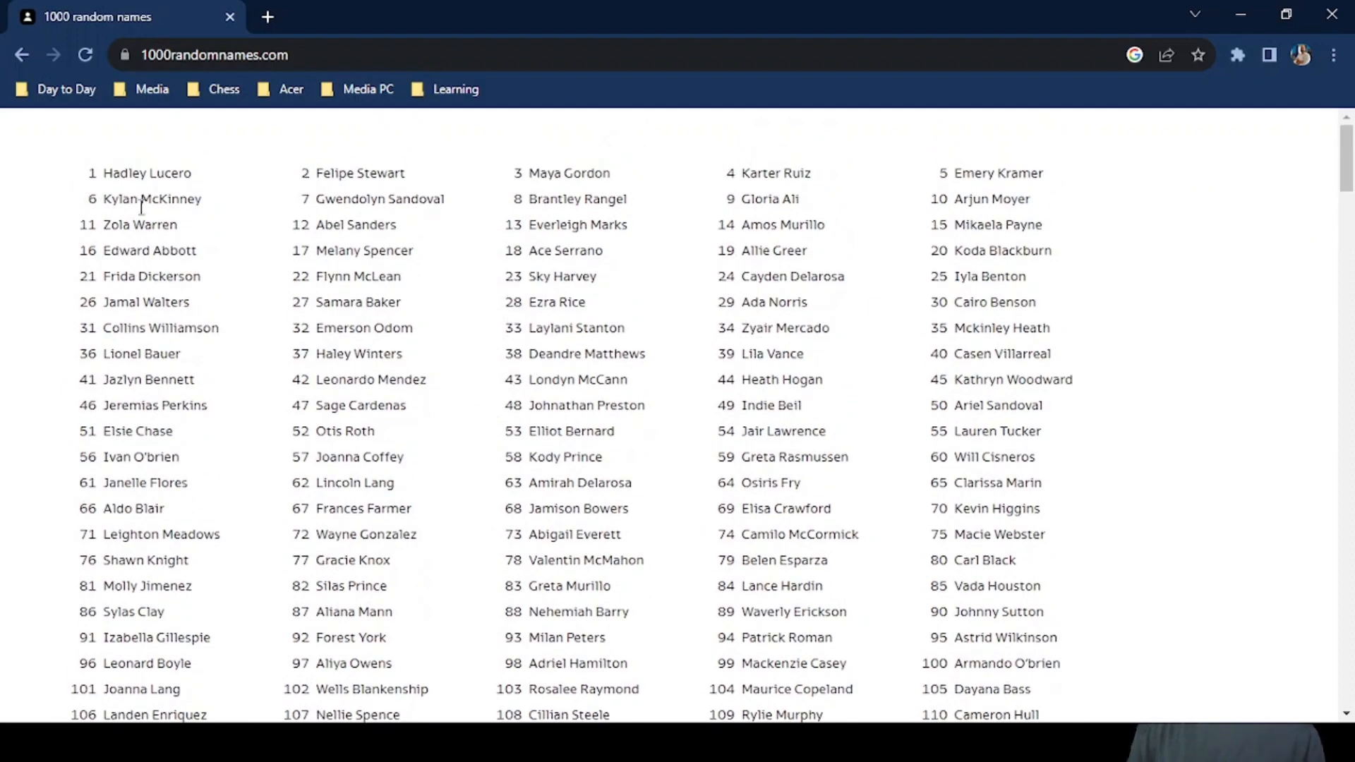
Examine the list of names on 1000randomnames.com, highlighting roughly the first fifty names to gauge how they would copy.
{"action": "left_click_drag", "start_coordinate": [97, 178], "coordinate": [478, 429]}
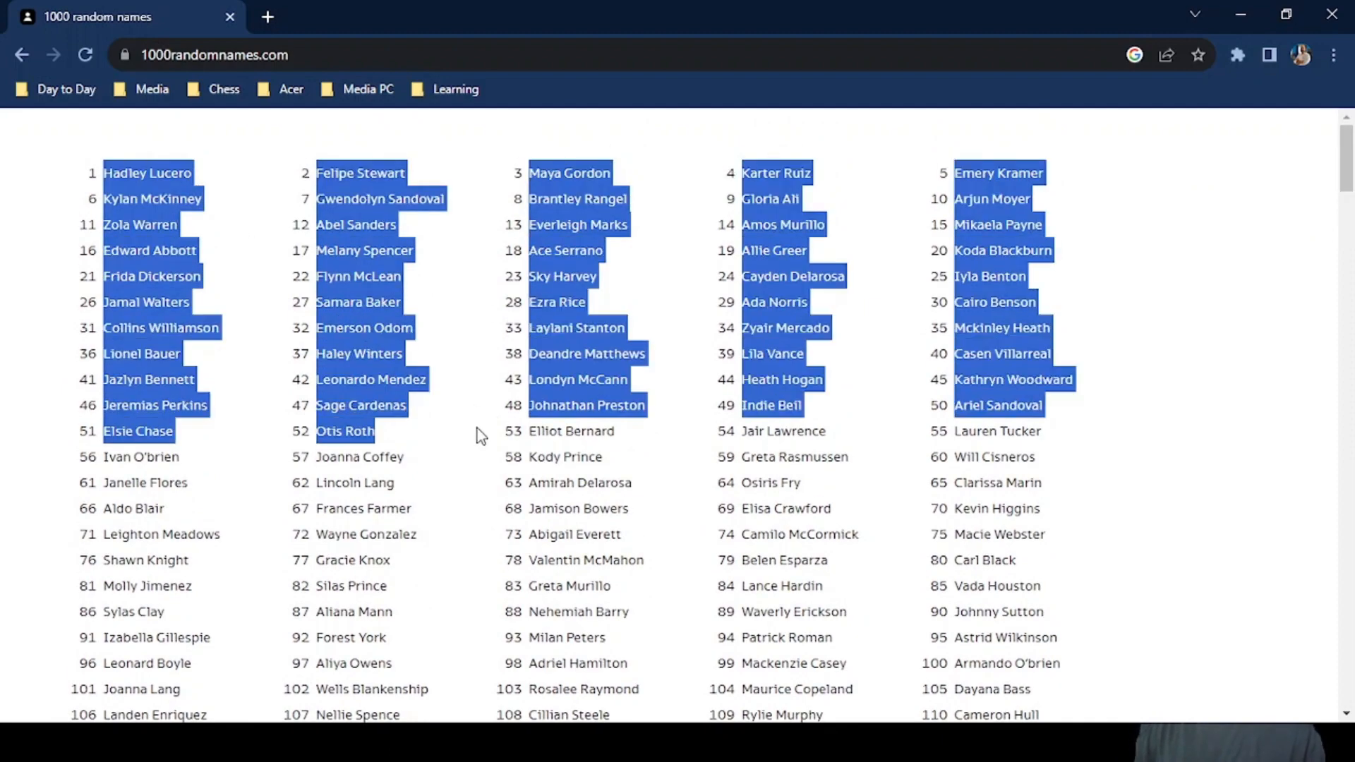
{"action": "left_click", "coordinate": [355, 454]}
{"action": "scroll", "coordinate": [355, 454], "scroll_direction": "down", "scroll_amount": 8}
{"action": "scroll", "coordinate": [354, 447], "scroll_direction": "up", "scroll_amount": 4}
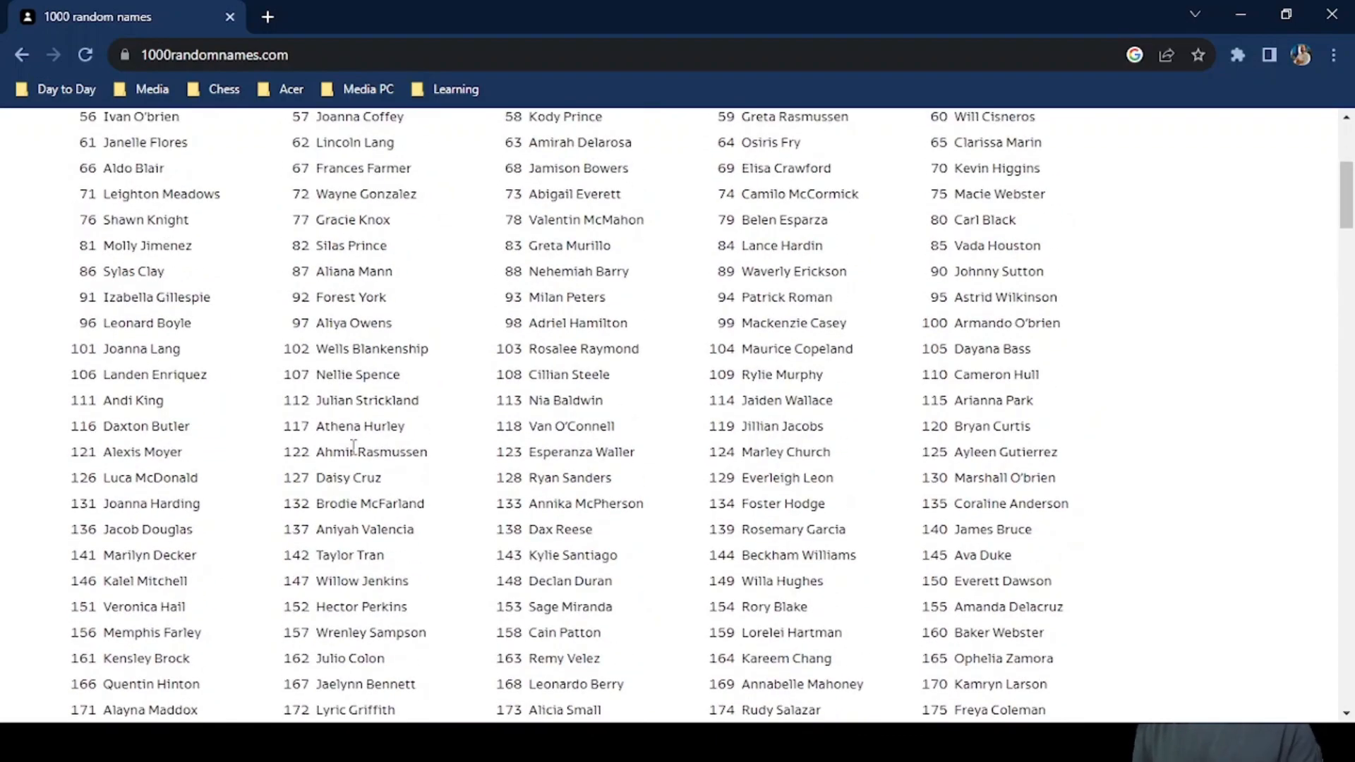
{"action": "scroll", "coordinate": [353, 446], "scroll_direction": "down", "scroll_amount": 3}
{"action": "scroll", "coordinate": [354, 446], "scroll_direction": "down", "scroll_amount": 8}
{"action": "scroll", "coordinate": [354, 447], "scroll_direction": "up", "scroll_amount": 7}
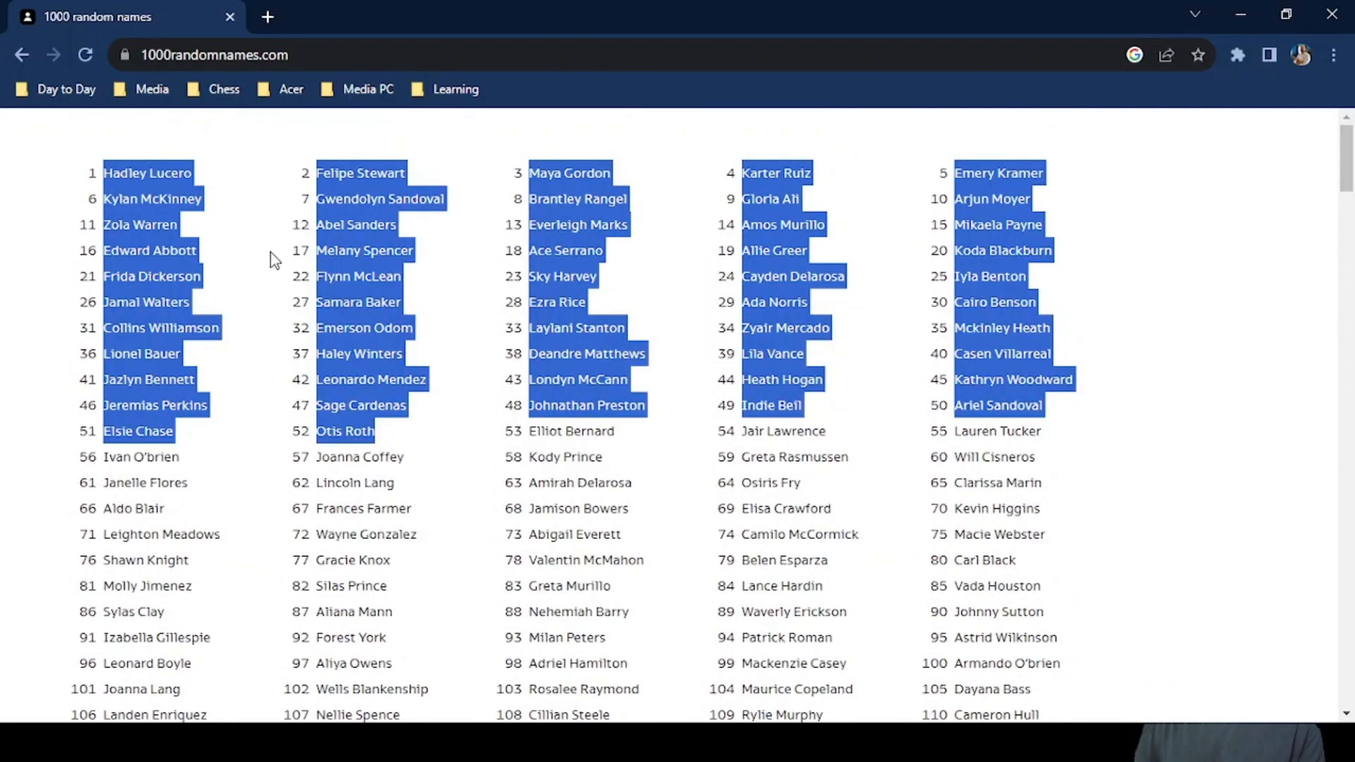
{"action": "left_click", "coordinate": [243, 228]}
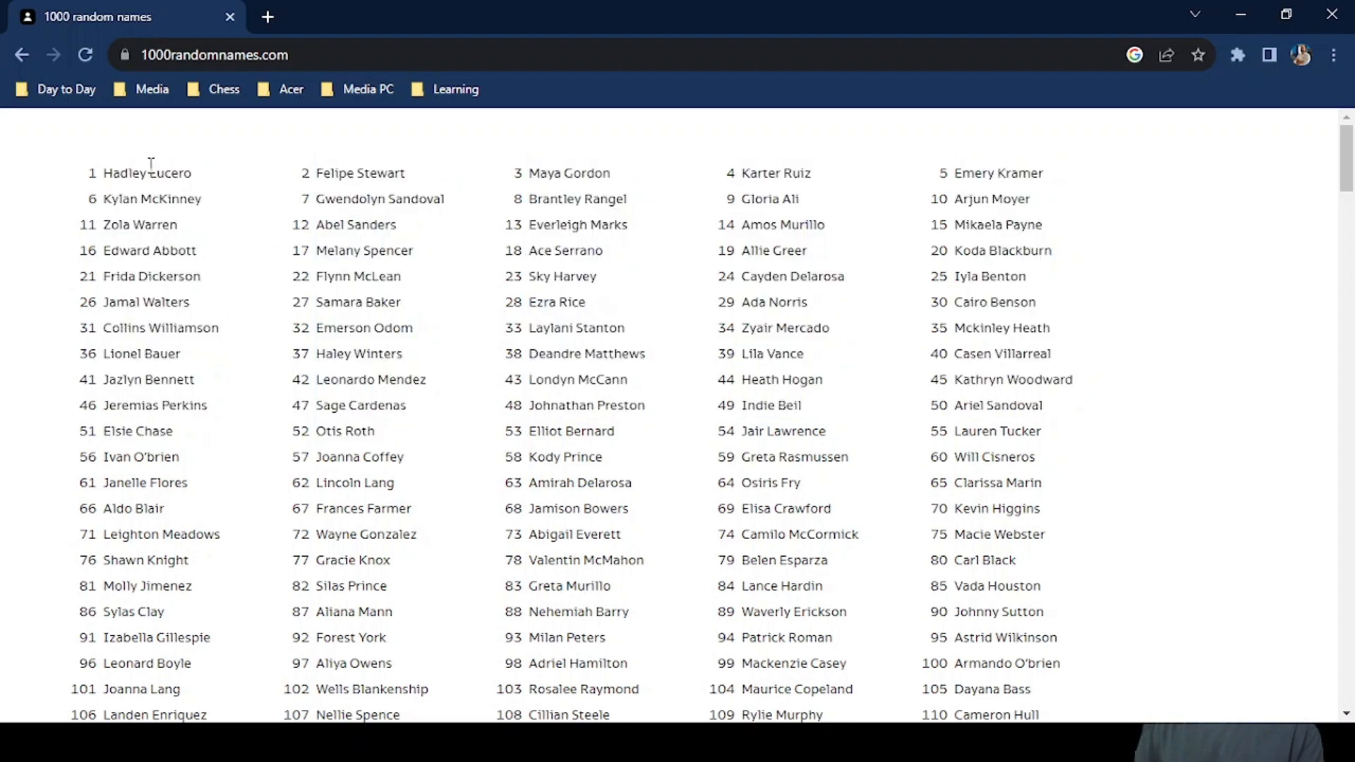
Return to the search results, open the Random Name Generator on randomlists.com, and switch it to dog names.
{"action": "left_click", "coordinate": [19, 53]}
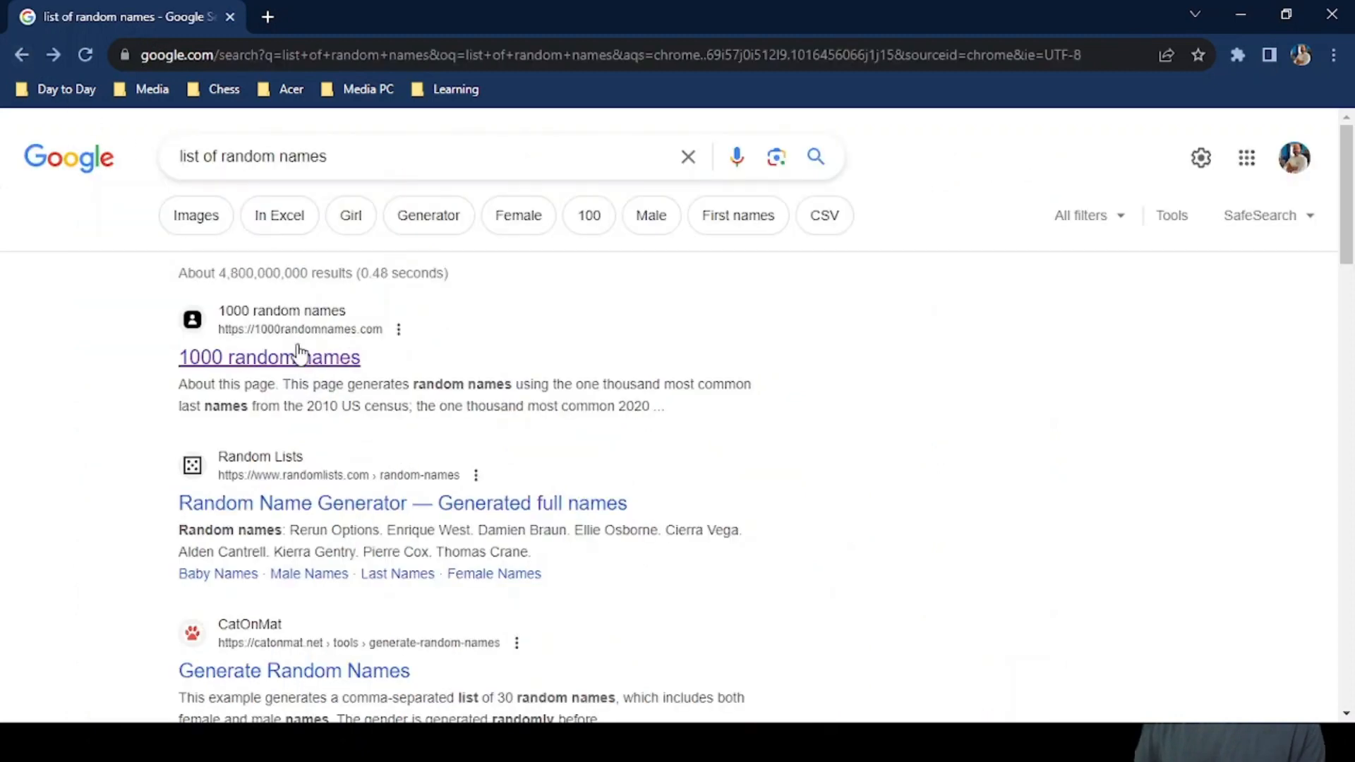
{"action": "scroll", "coordinate": [382, 480], "scroll_direction": "down", "scroll_amount": 2}
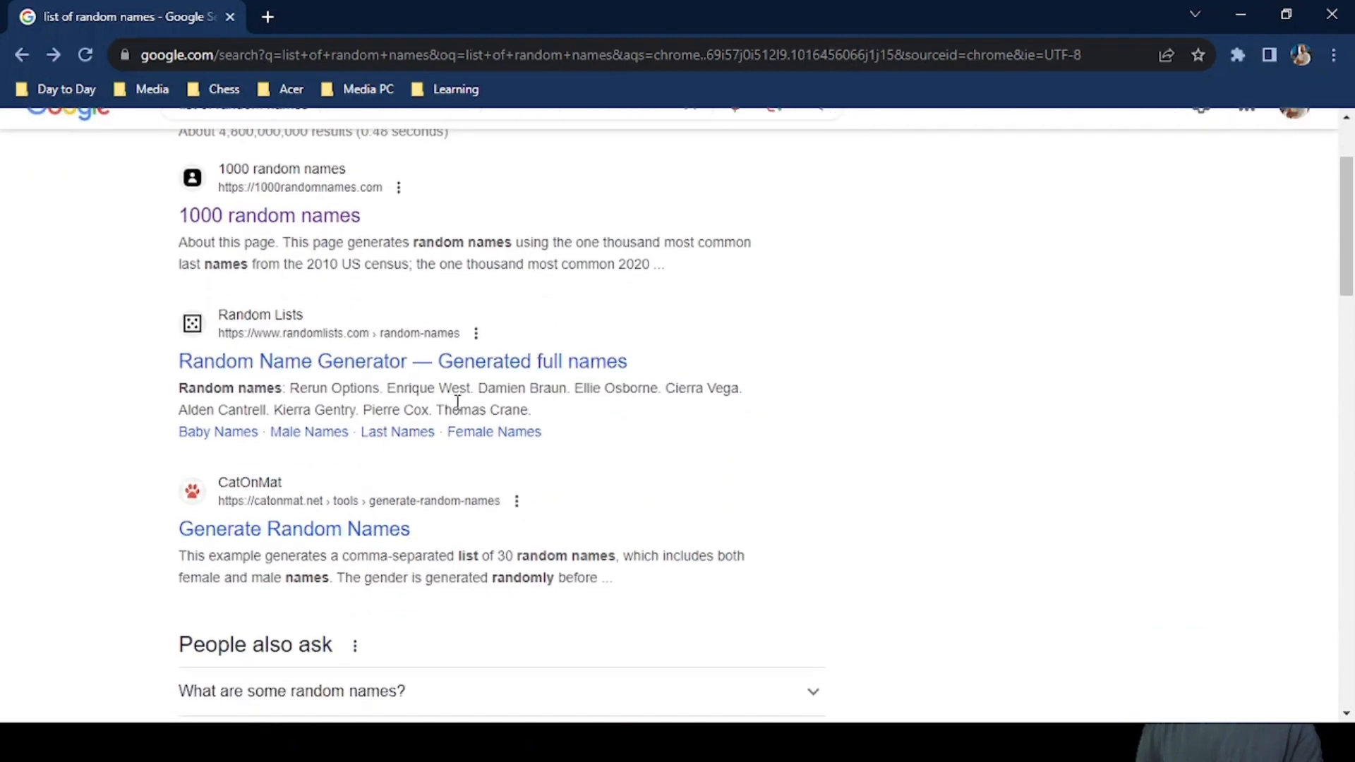
{"action": "left_click", "coordinate": [386, 366]}
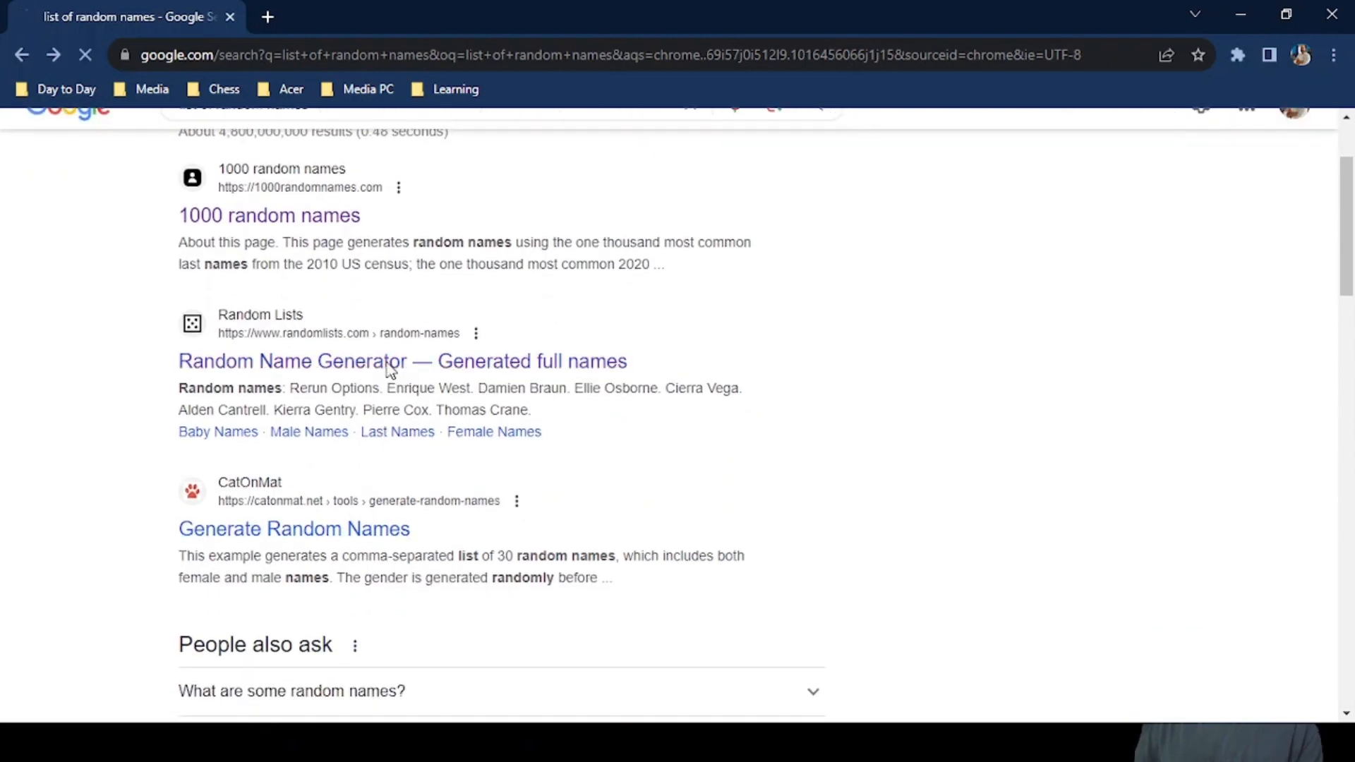
{"action": "scroll", "coordinate": [568, 460], "scroll_direction": "down", "scroll_amount": 8}
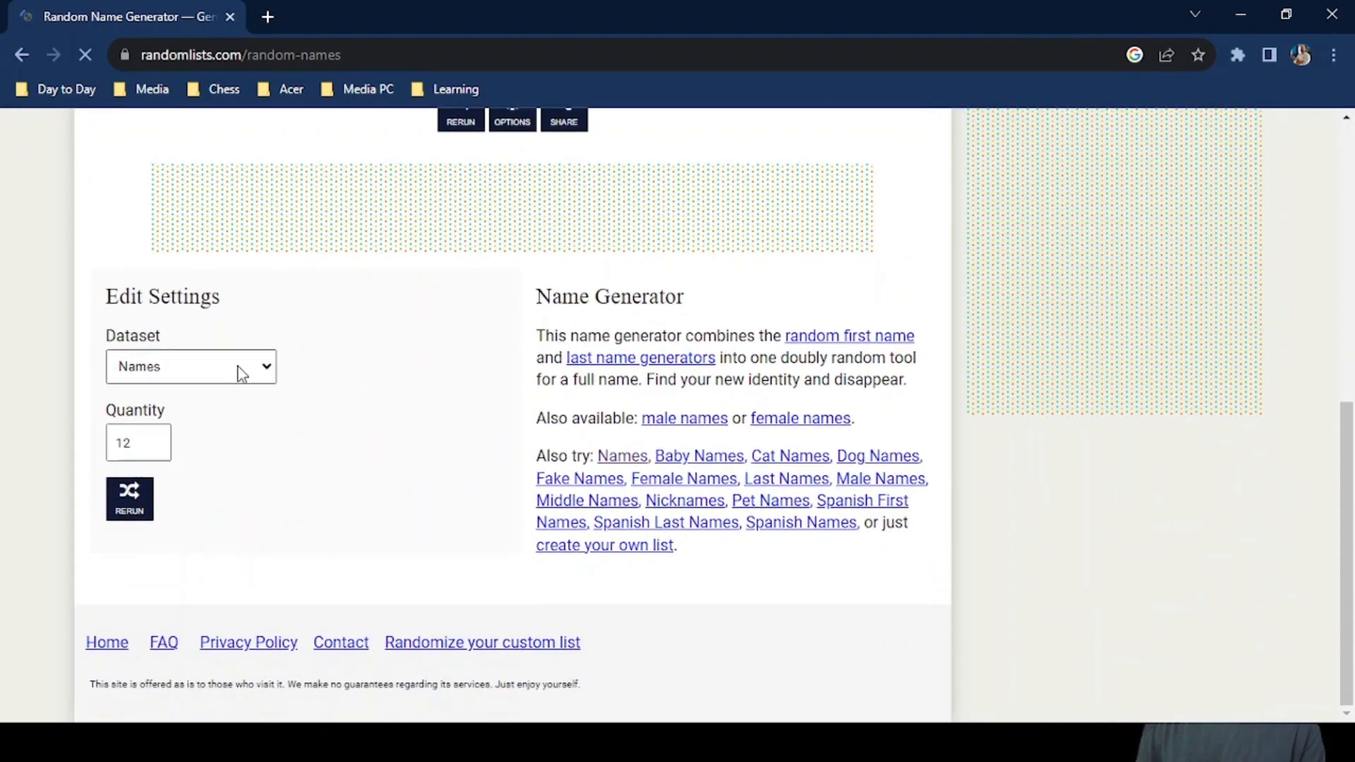
{"action": "left_click", "coordinate": [133, 445]}
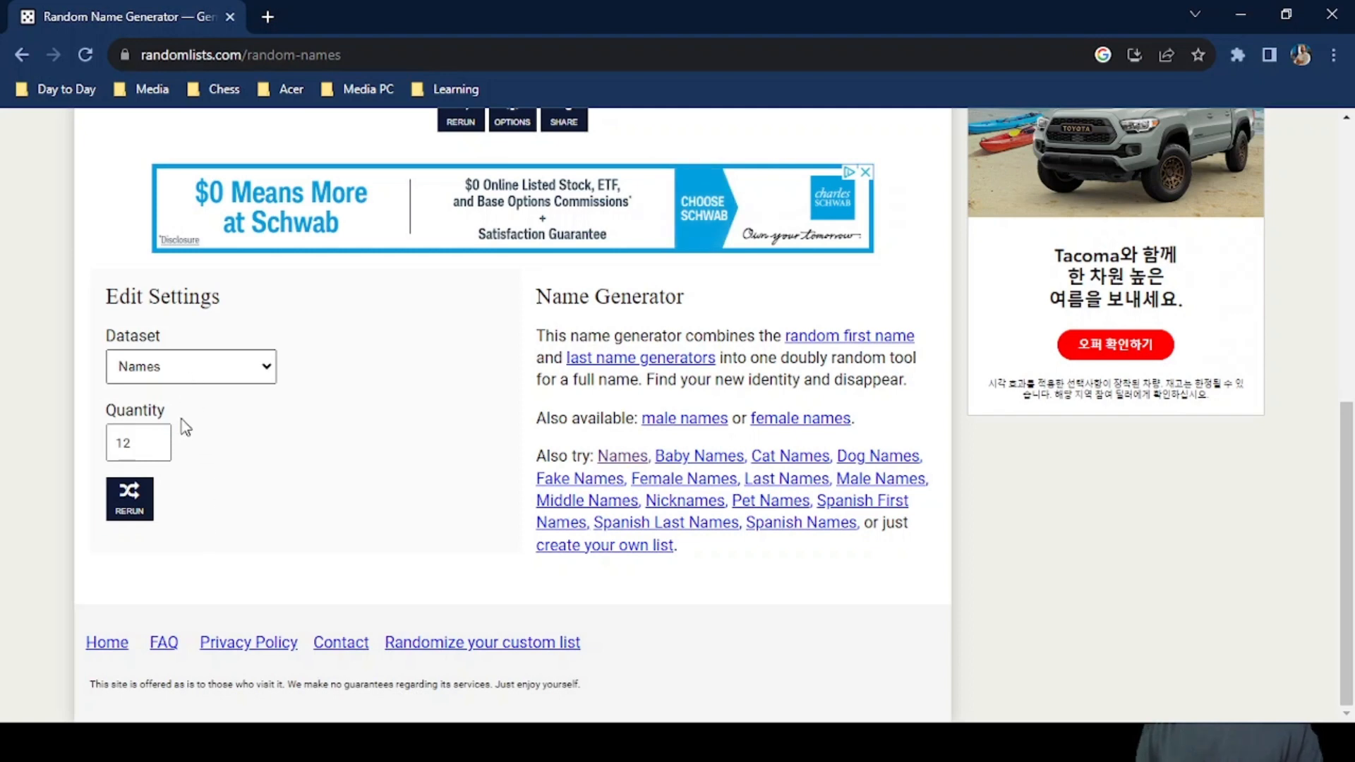
{"action": "left_click", "coordinate": [176, 439]}
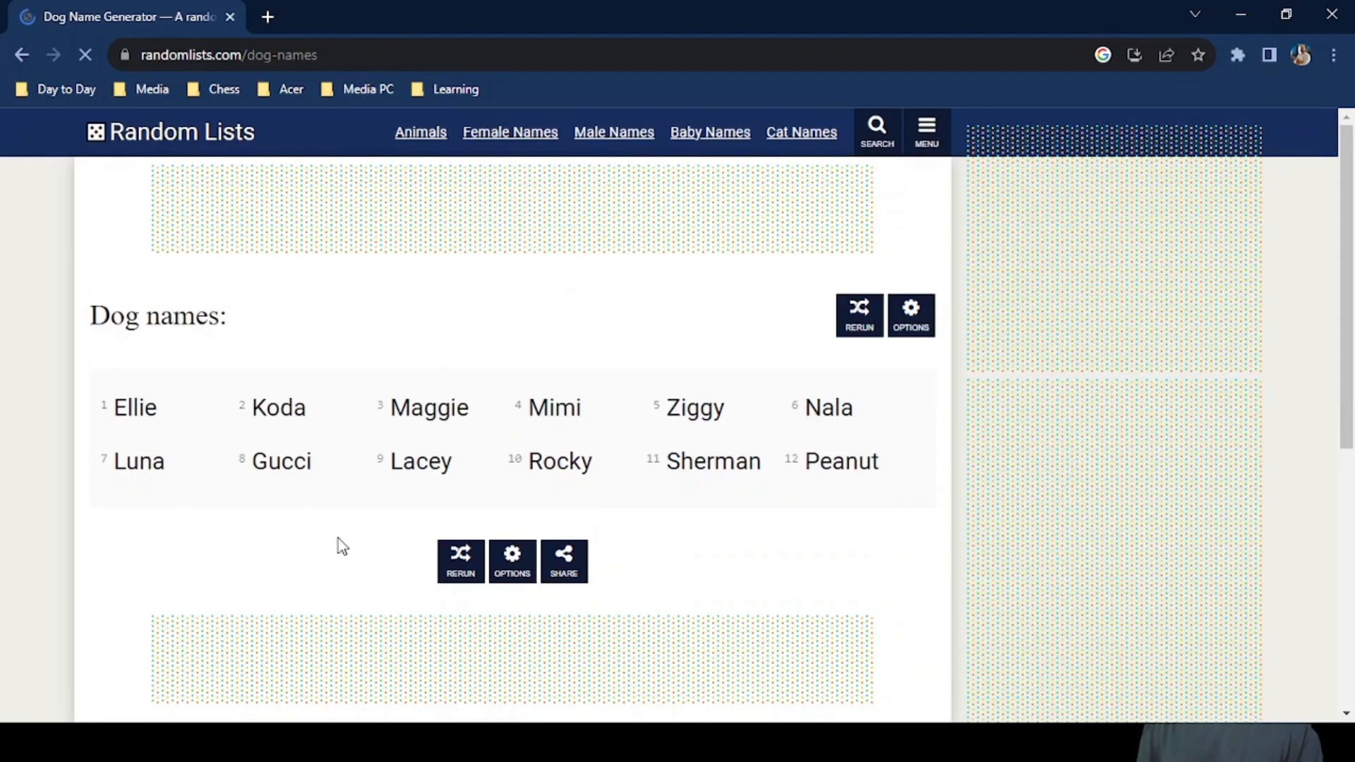
Examine the generated dog names and the page's dataset, quantity, options and sharing controls.
{"action": "scroll", "coordinate": [360, 569], "scroll_direction": "down", "scroll_amount": 3}
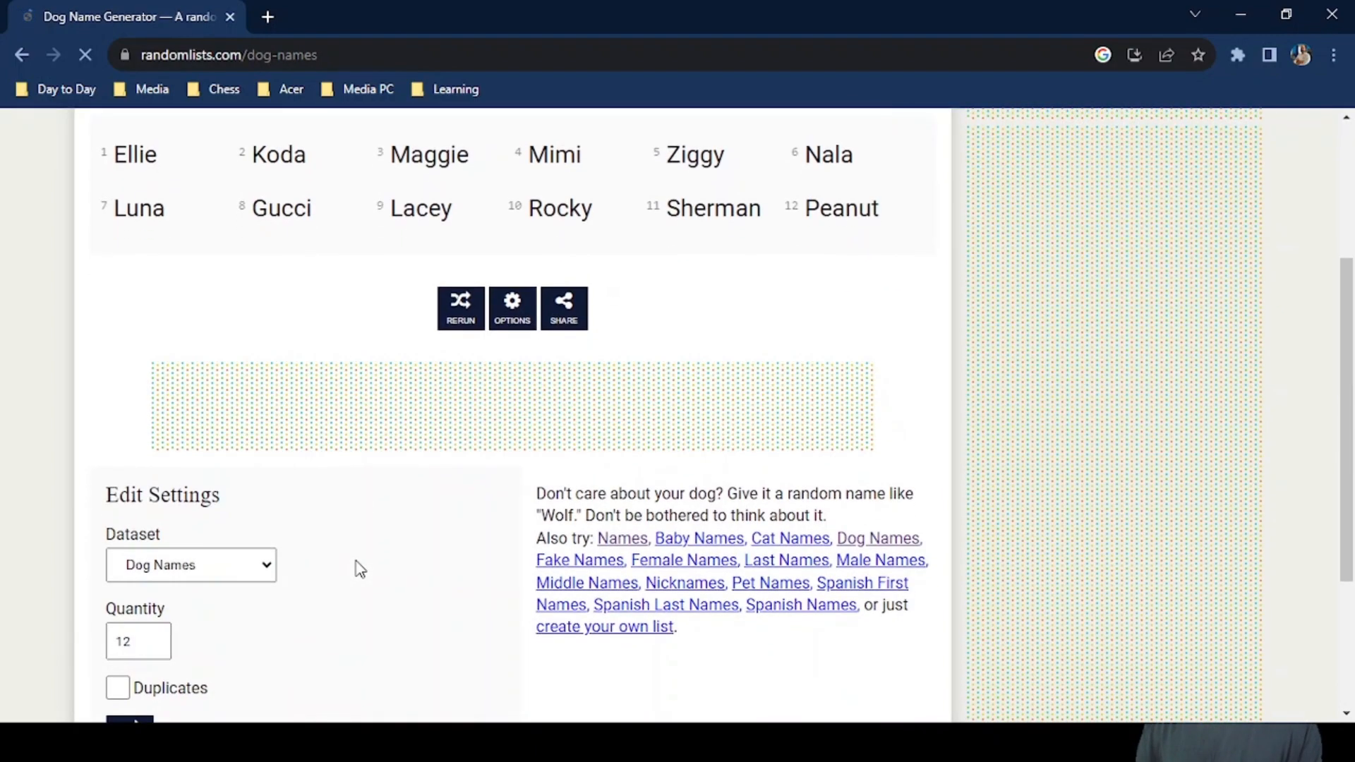
{"action": "scroll", "coordinate": [354, 562], "scroll_direction": "up", "scroll_amount": 3}
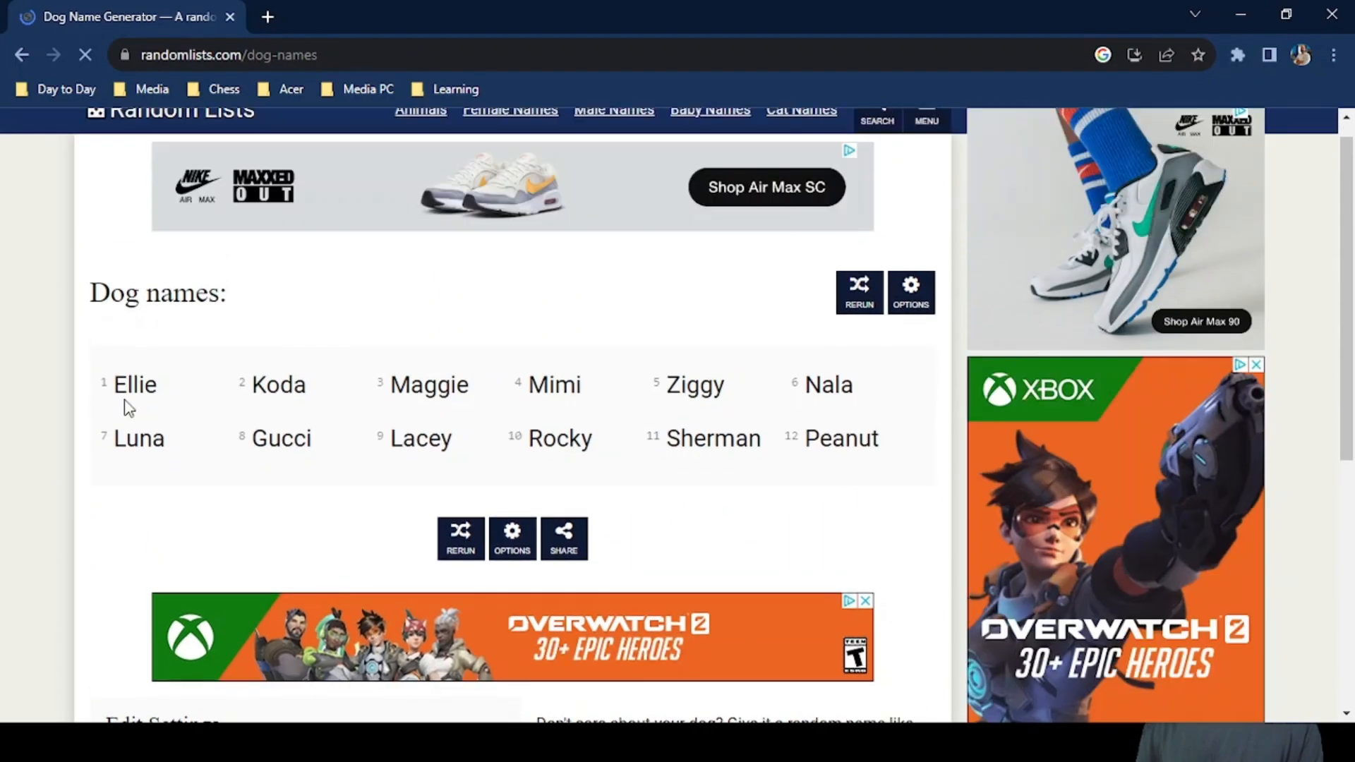
{"action": "left_click_drag", "start_coordinate": [124, 394], "coordinate": [604, 472]}
{"action": "scroll", "coordinate": [517, 539], "scroll_direction": "down", "scroll_amount": 5}
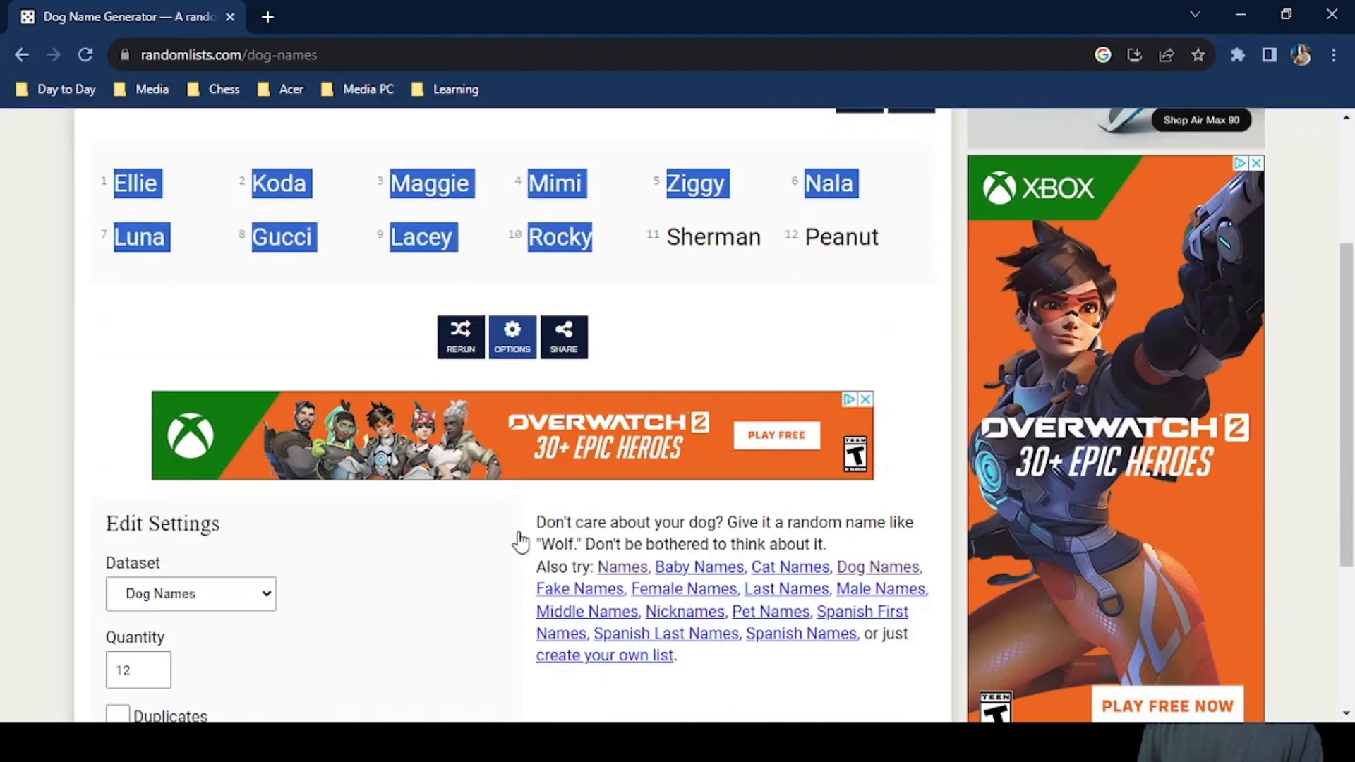
{"action": "scroll", "coordinate": [523, 540], "scroll_direction": "up", "scroll_amount": 5}
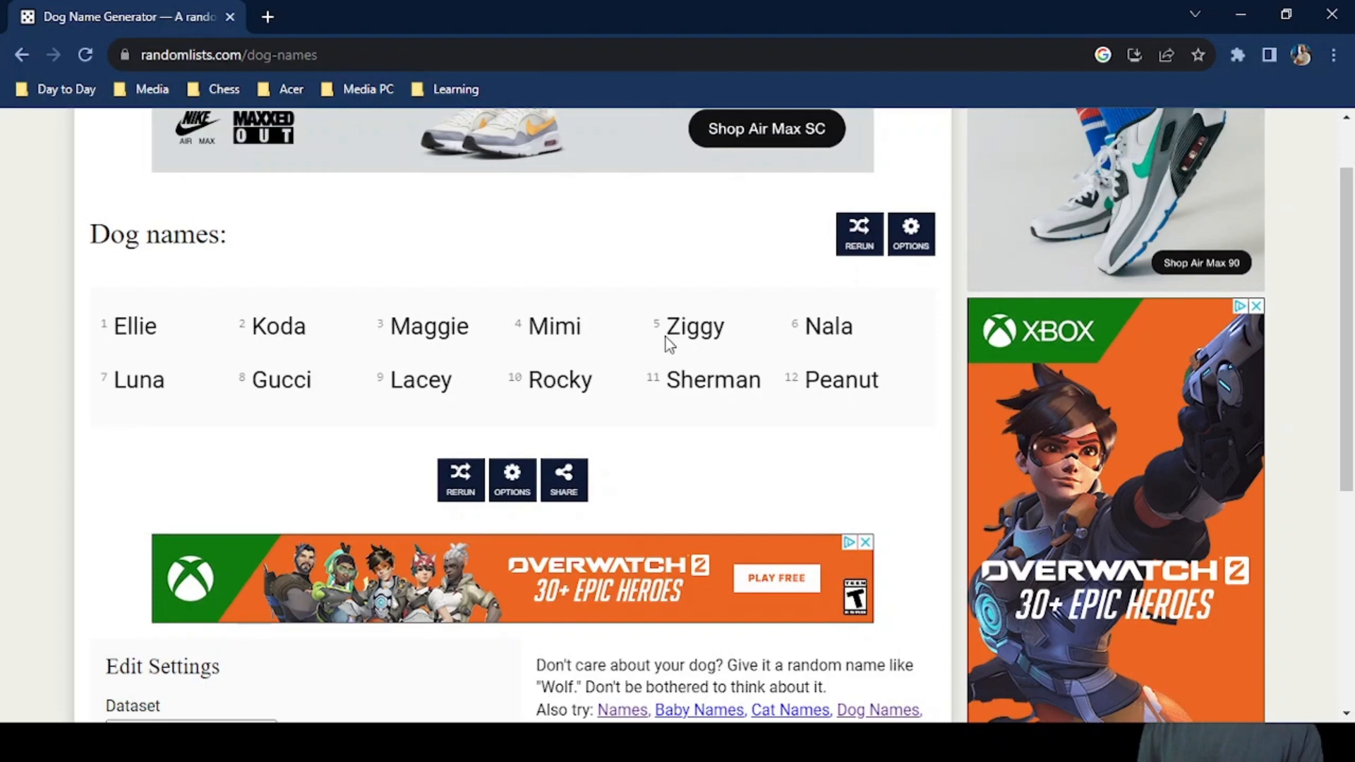
{"action": "left_click", "coordinate": [912, 240]}
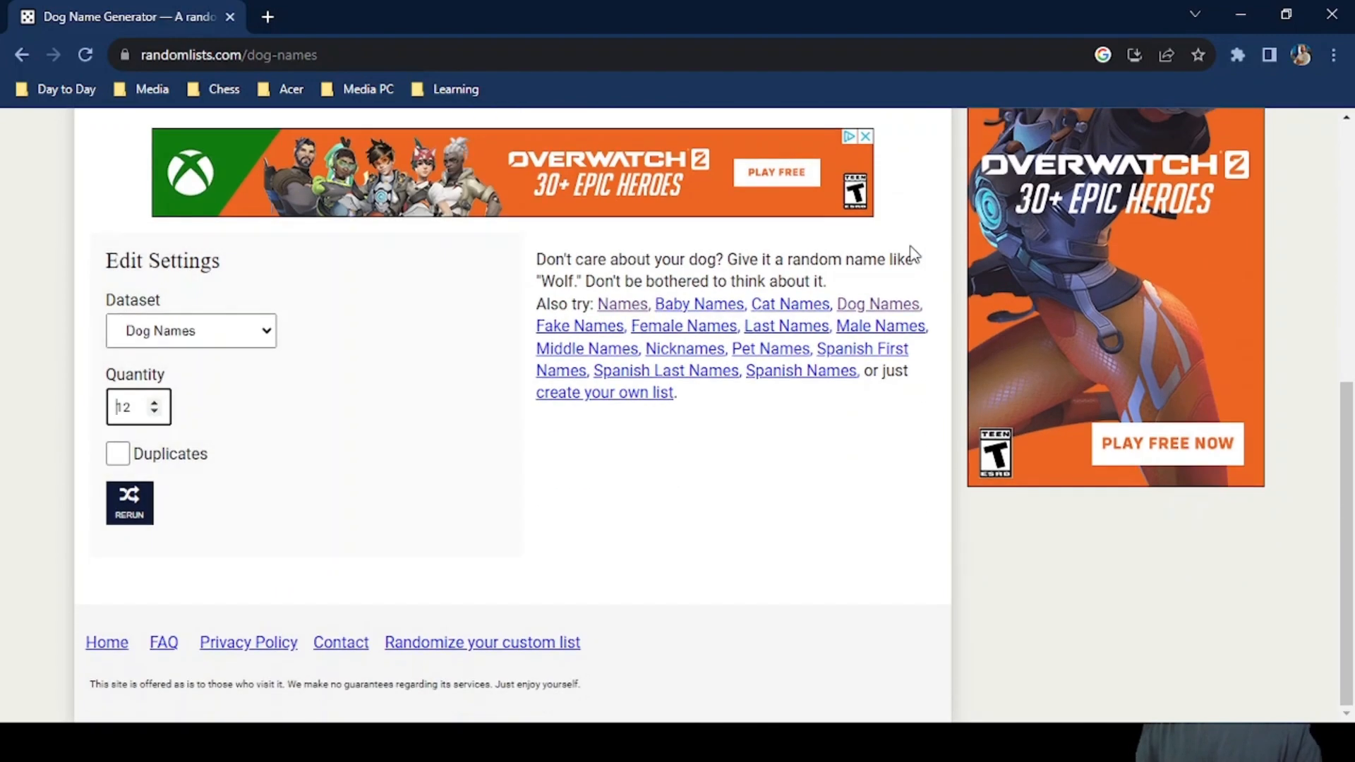
{"action": "scroll", "coordinate": [914, 254], "scroll_direction": "up", "scroll_amount": 5}
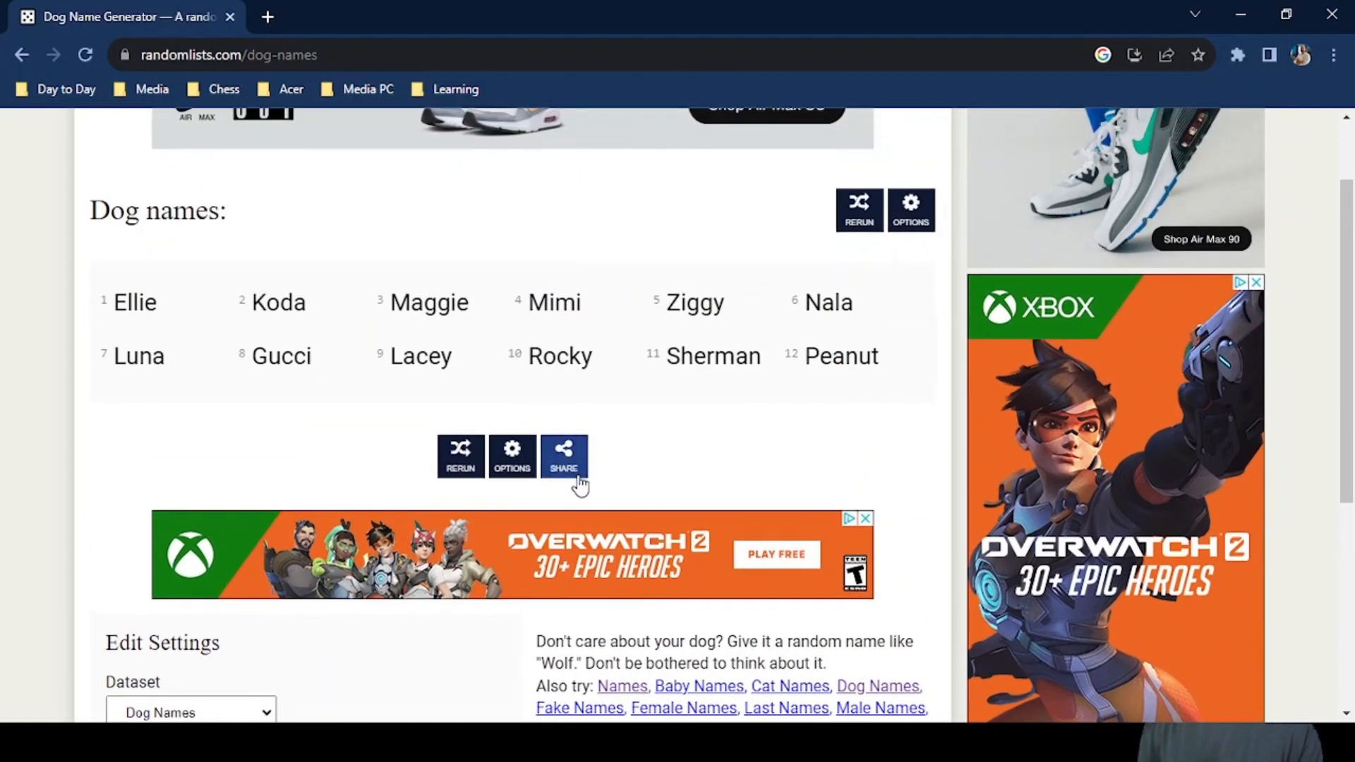
{"action": "left_click", "coordinate": [578, 475]}
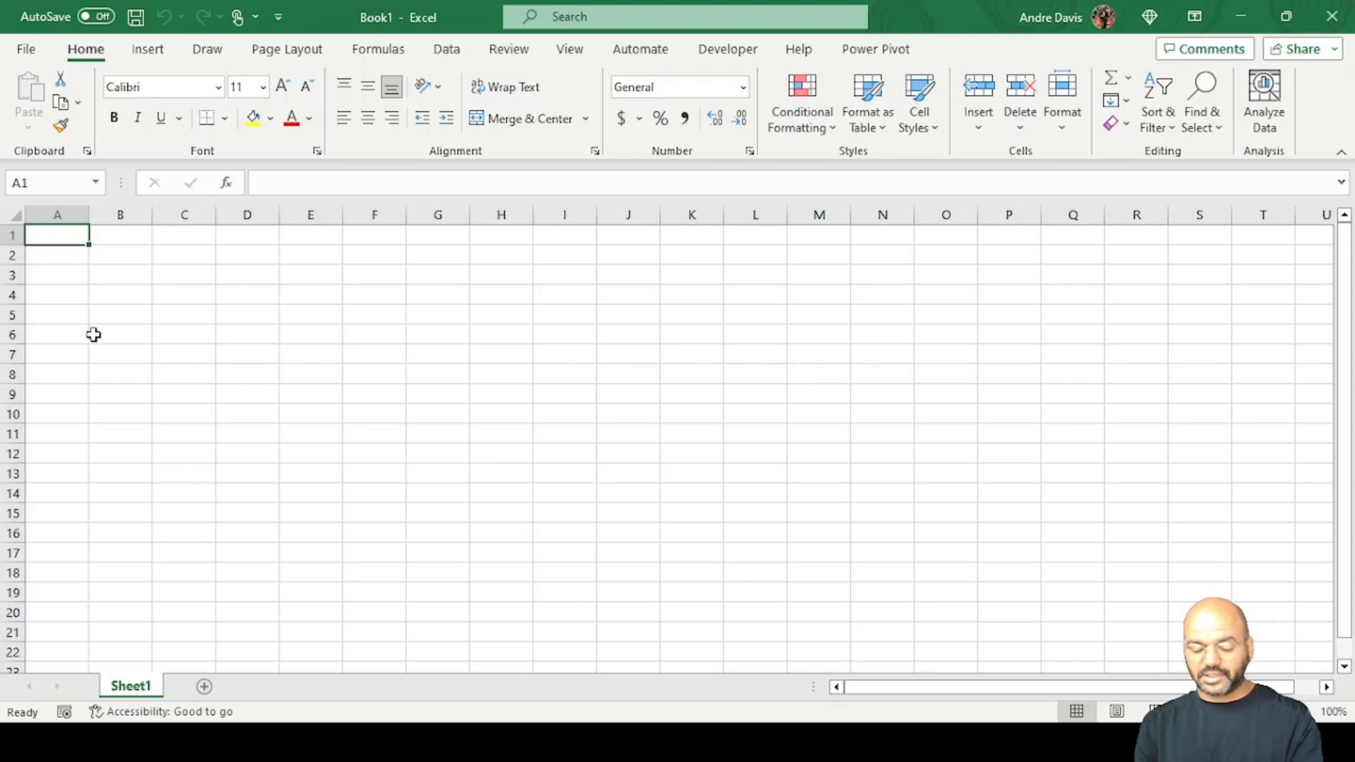
Switch to a blank Excel workbook and enter a first name in A1 and a last name in B1.
{"action": "type", "text": "Abby"}
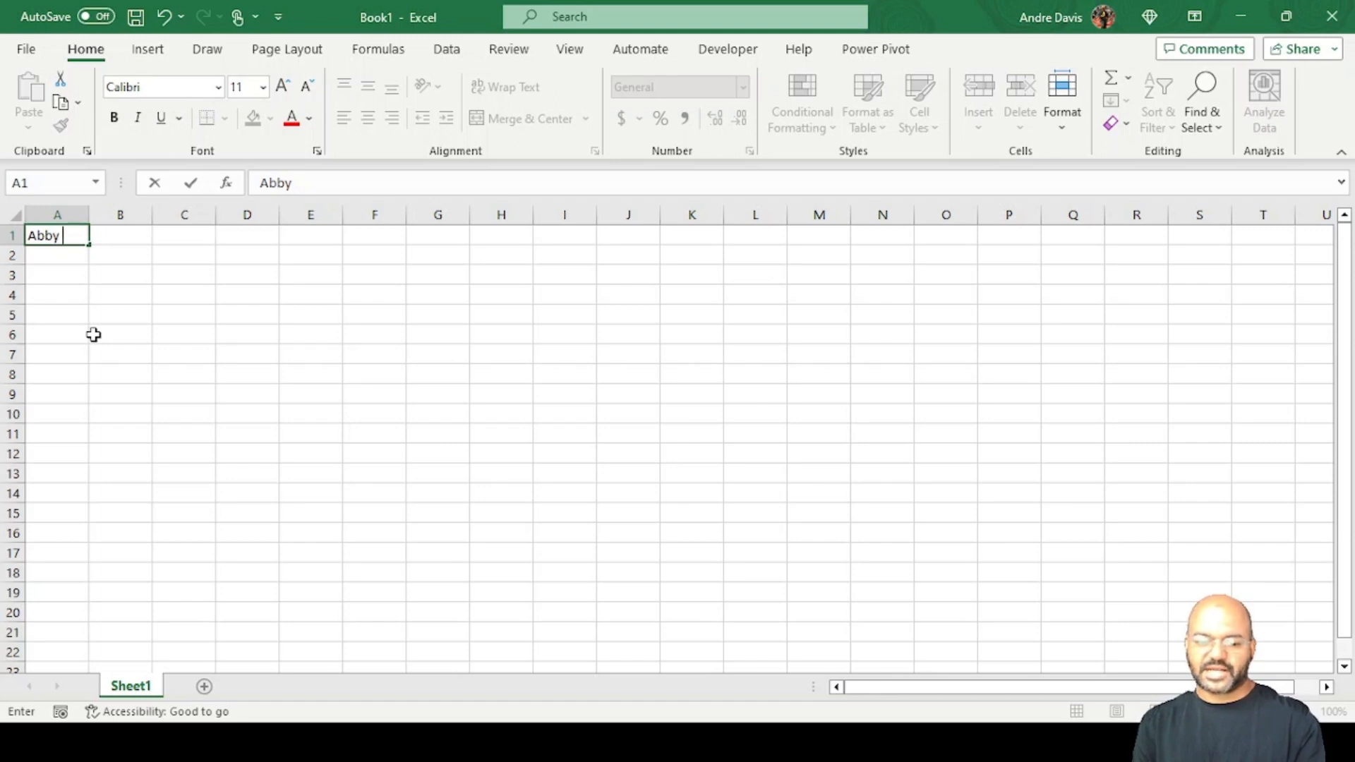
{"action": "key", "text": "Tab"}
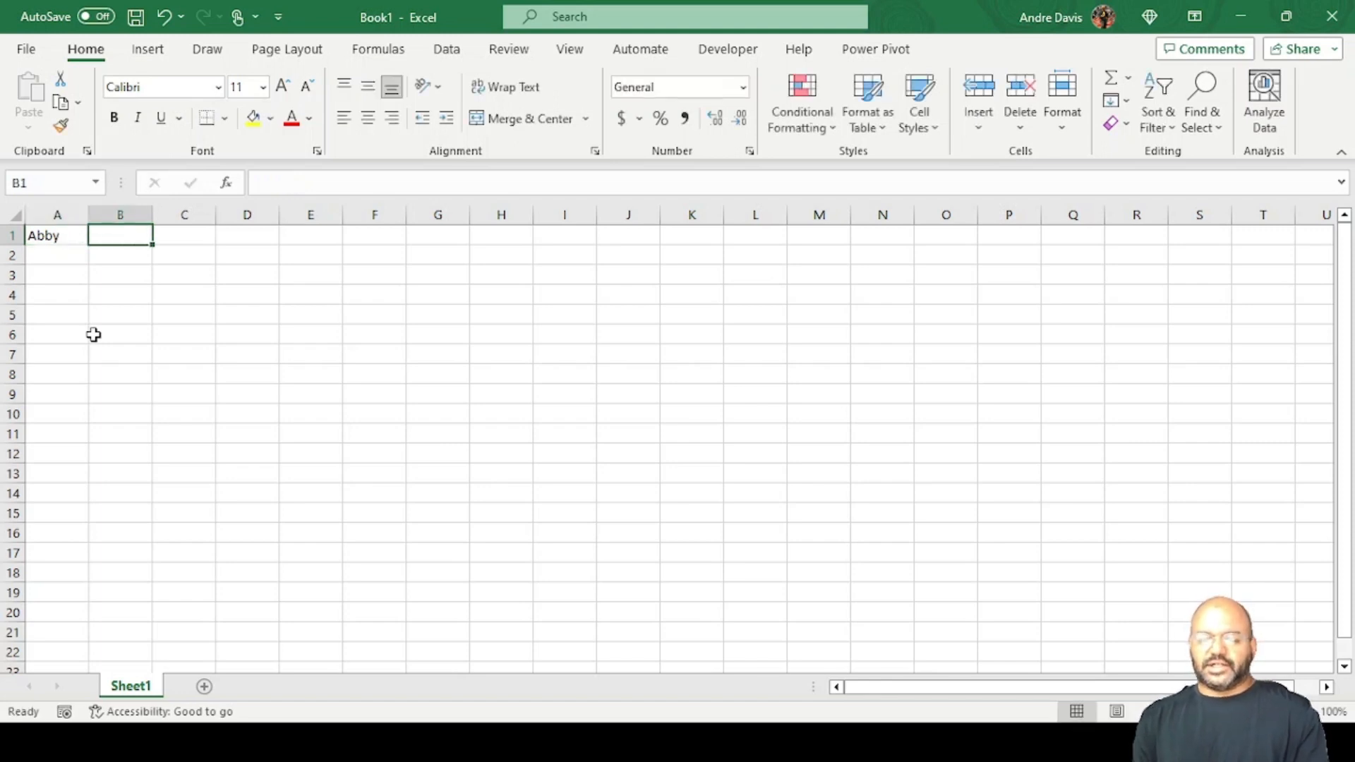
{"action": "type", "text": "Fan"}
{"action": "key", "text": "BackSpace"}
{"action": "key", "text": "BackSpace"}
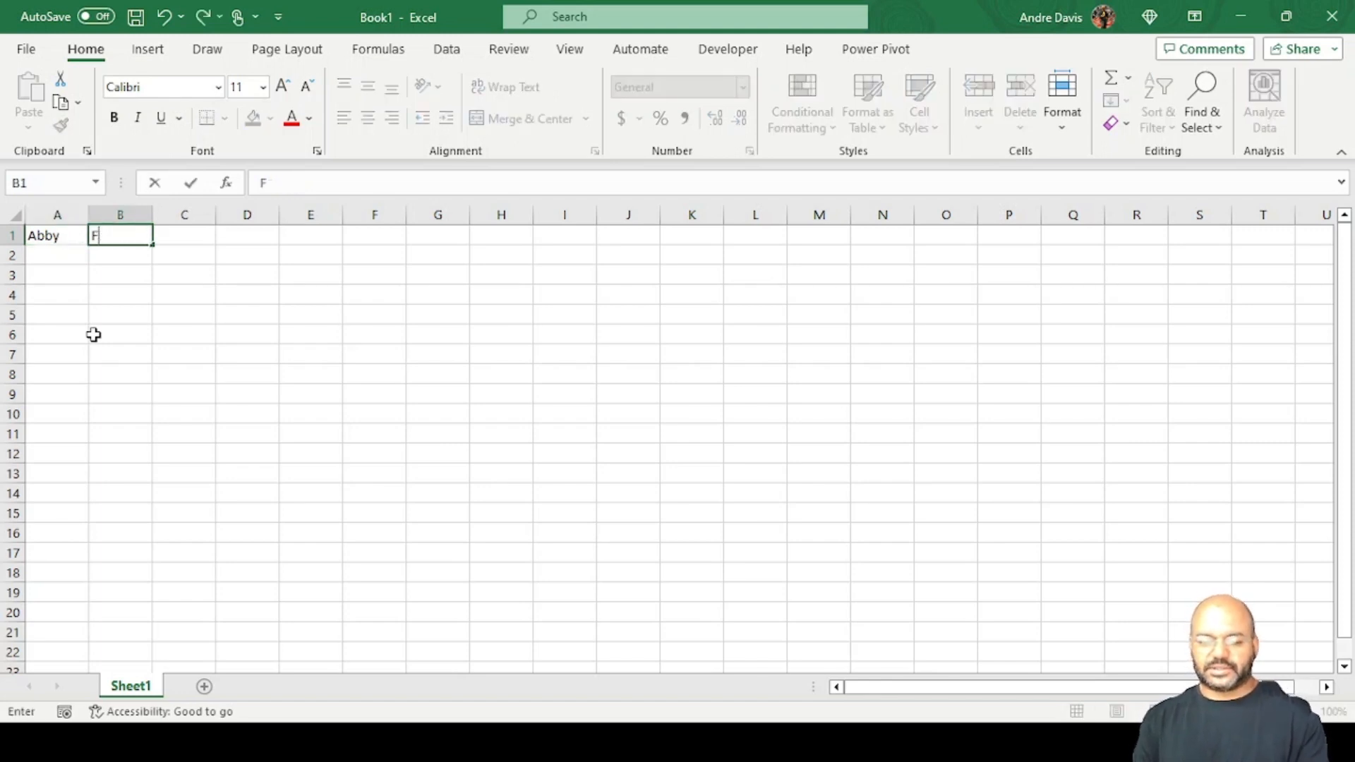
{"action": "type", "text": "ranklin"}
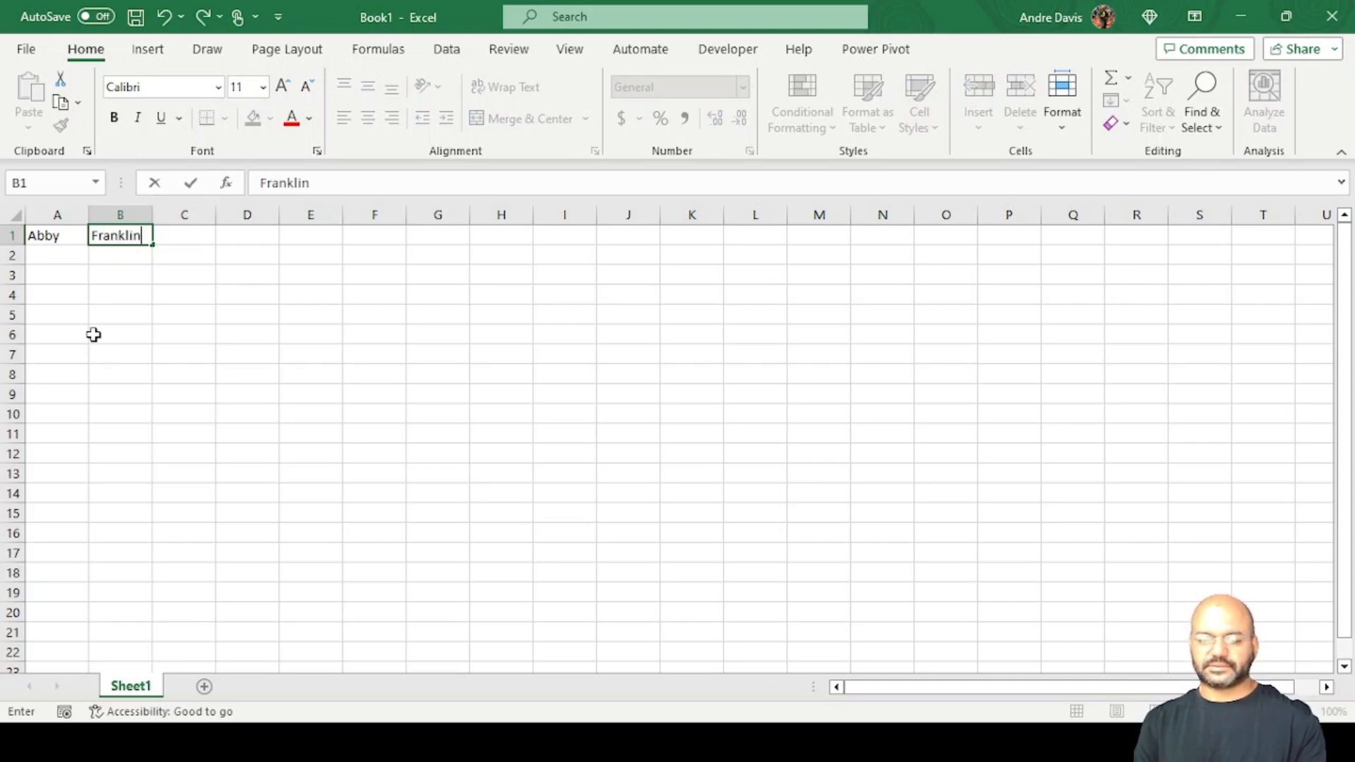
{"action": "key", "text": "Return"}
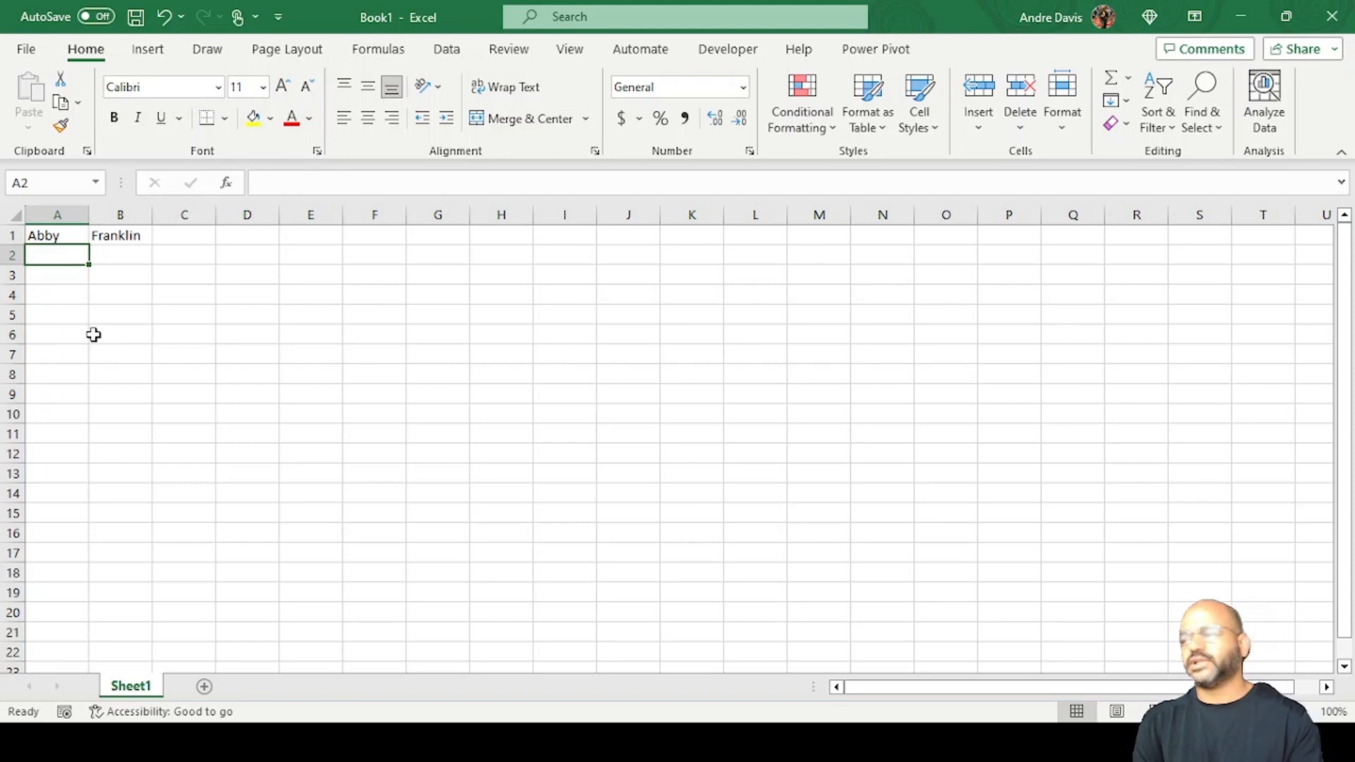
Enter three more first names down column A in cells A2 to A4.
{"action": "type", "text": "Brandon"}
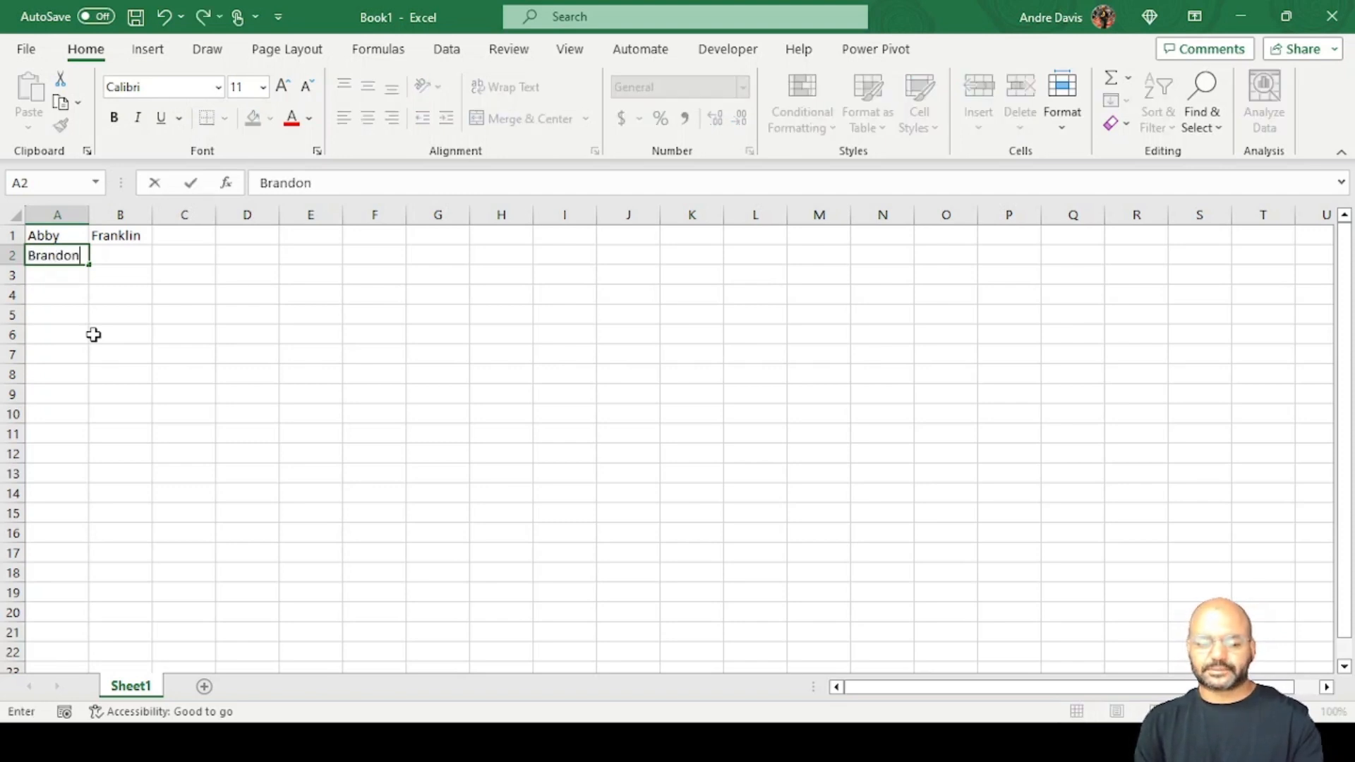
{"action": "key", "text": "Return"}
{"action": "type", "text": "Tracy"}
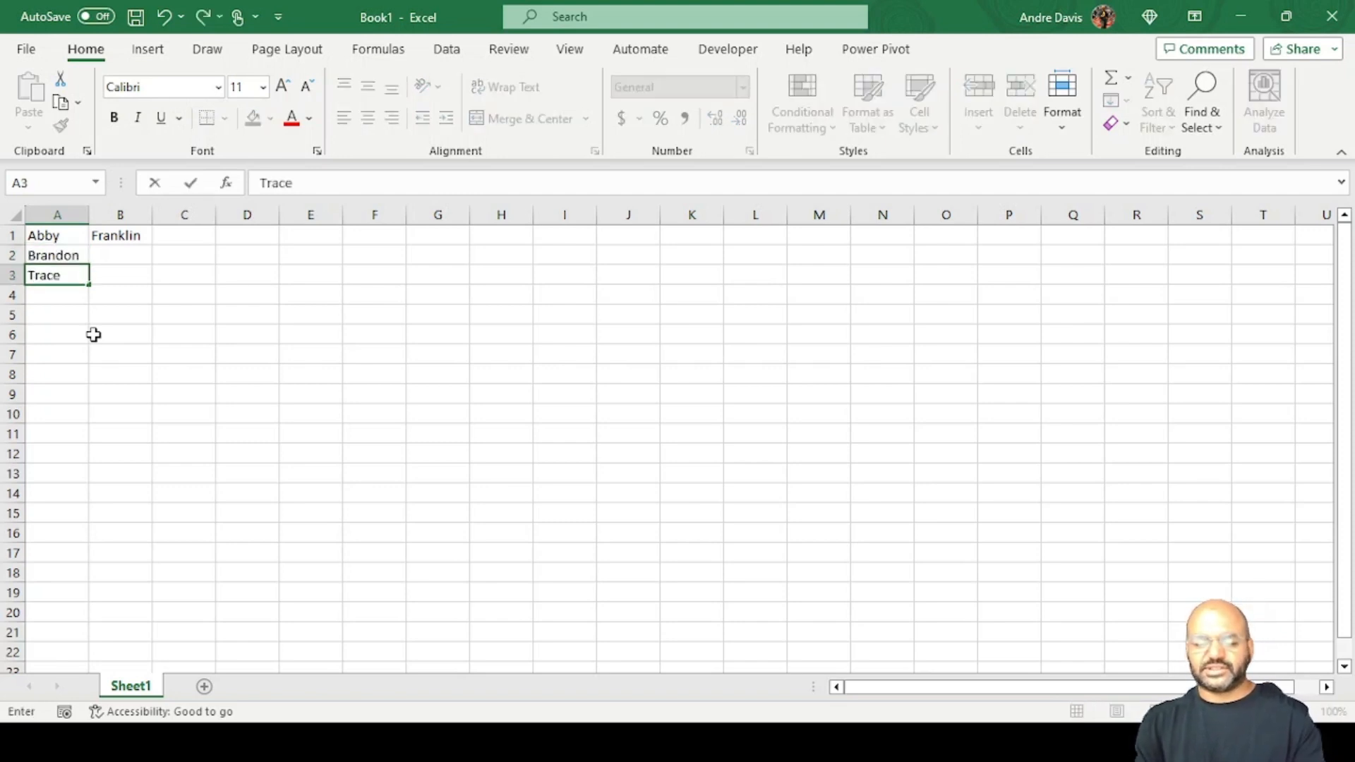
{"action": "key", "text": "BackSpace"}
{"action": "type", "text": "y"}
{"action": "key", "text": "Return"}
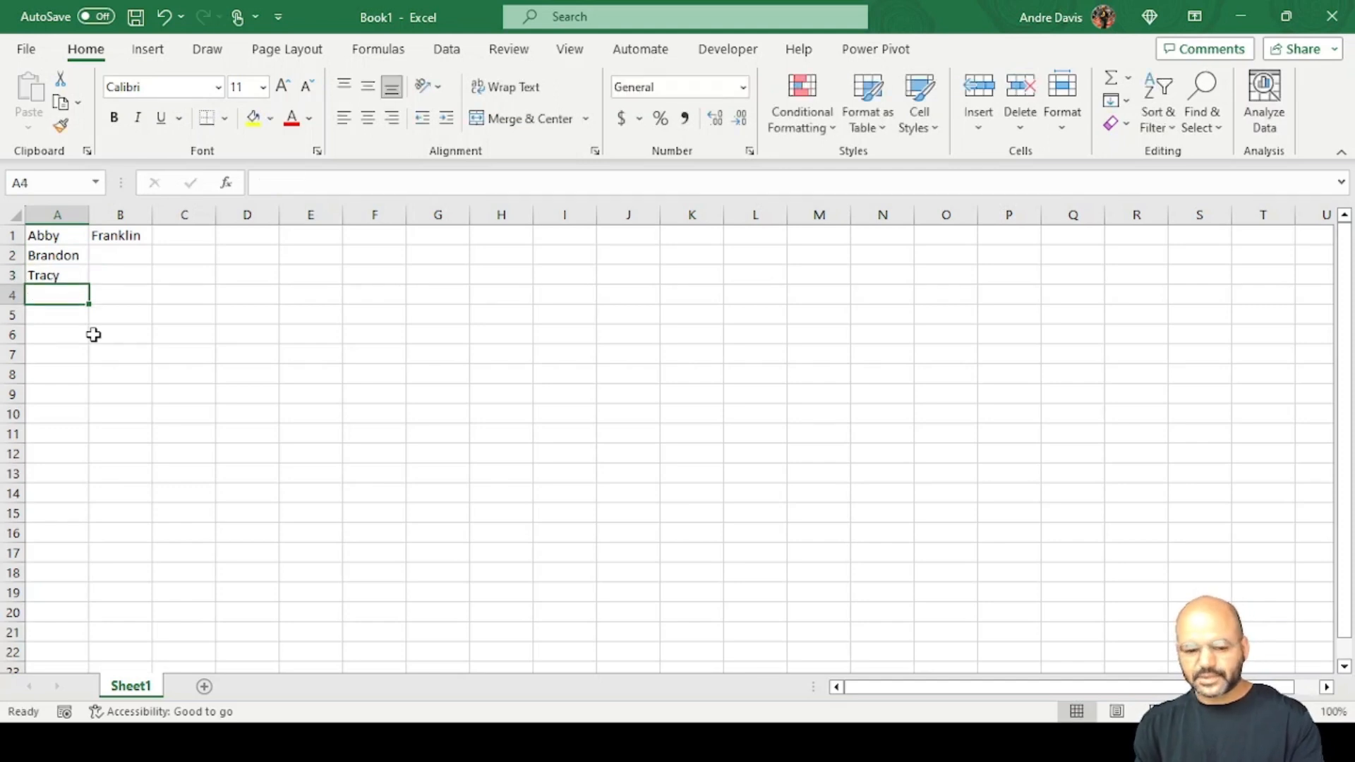
{"action": "type", "text": "Kip"}
{"action": "key", "text": "Return"}
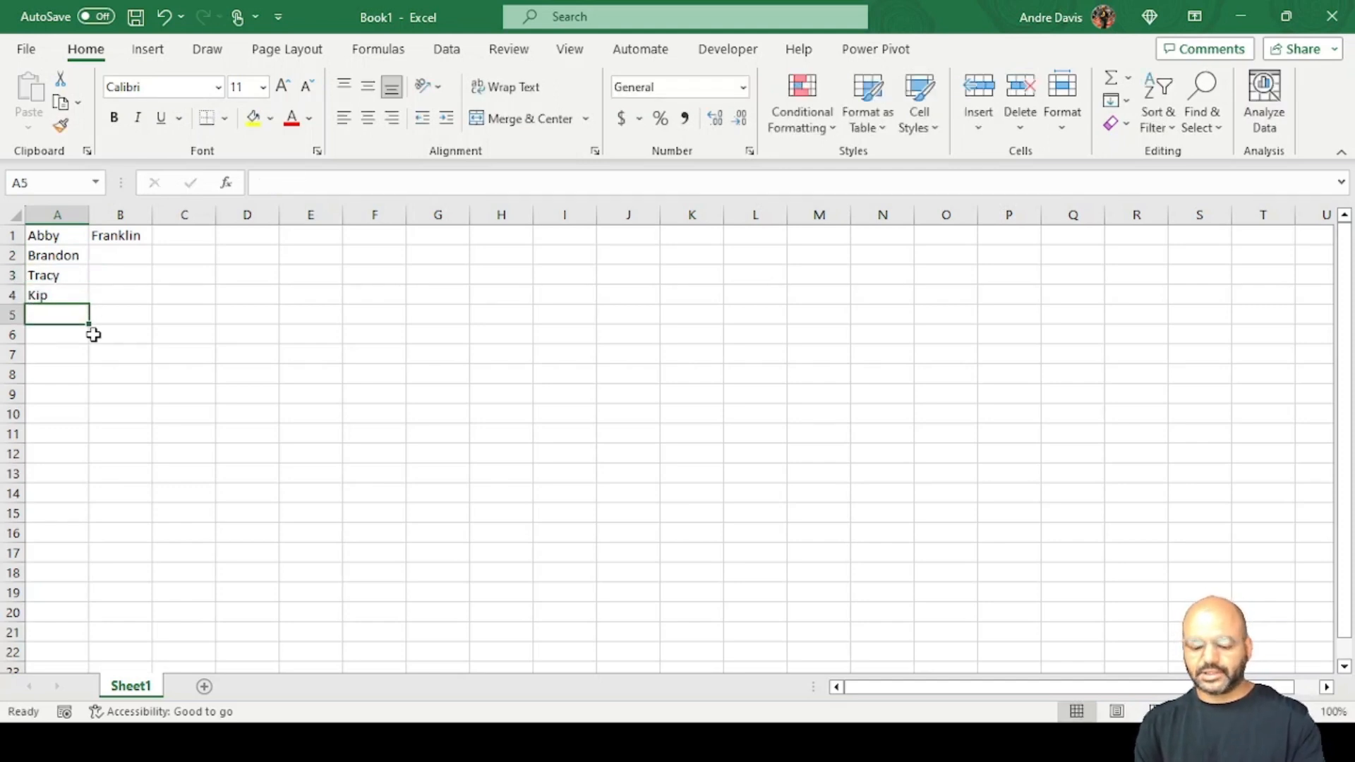
Continue column A with four further first names in cells A5 to A8.
{"action": "type", "text": "Yuri"}
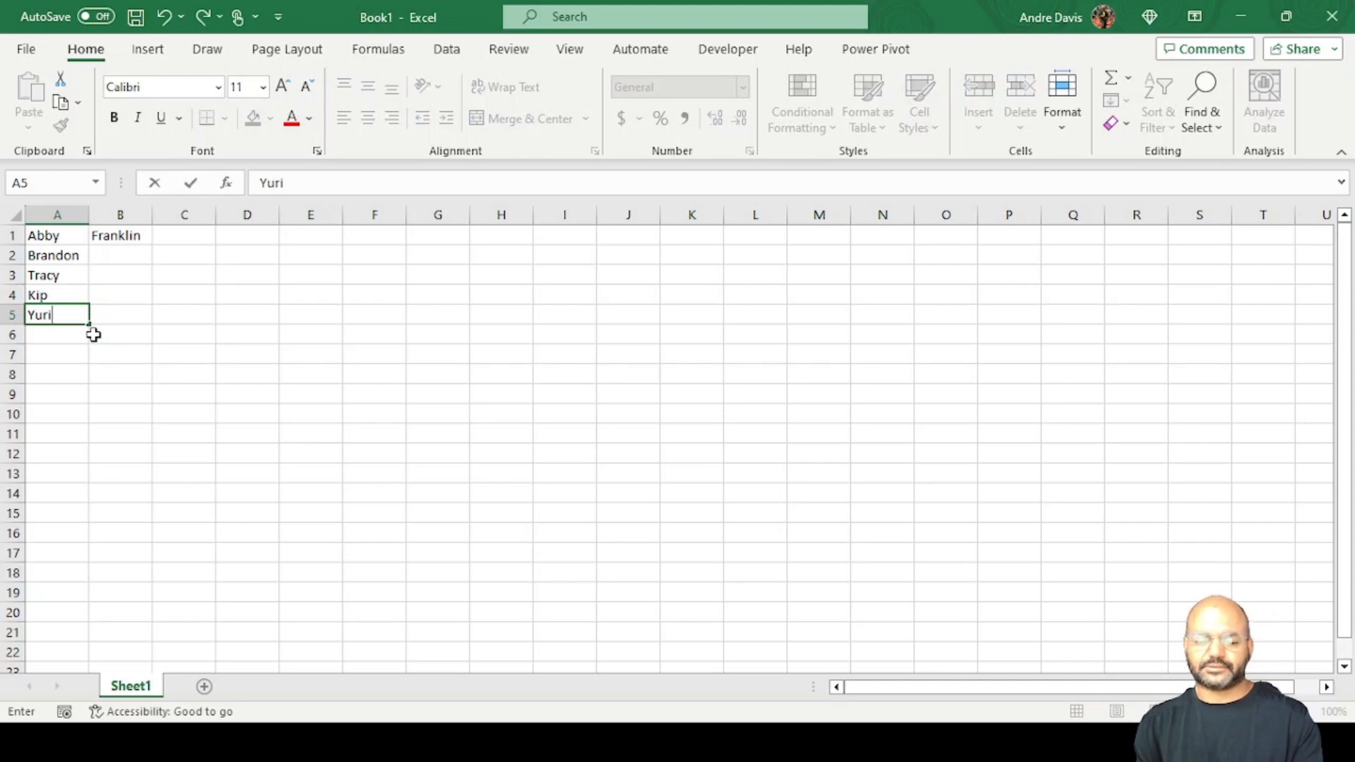
{"action": "key", "text": "Return"}
{"action": "type", "text": "Peter"}
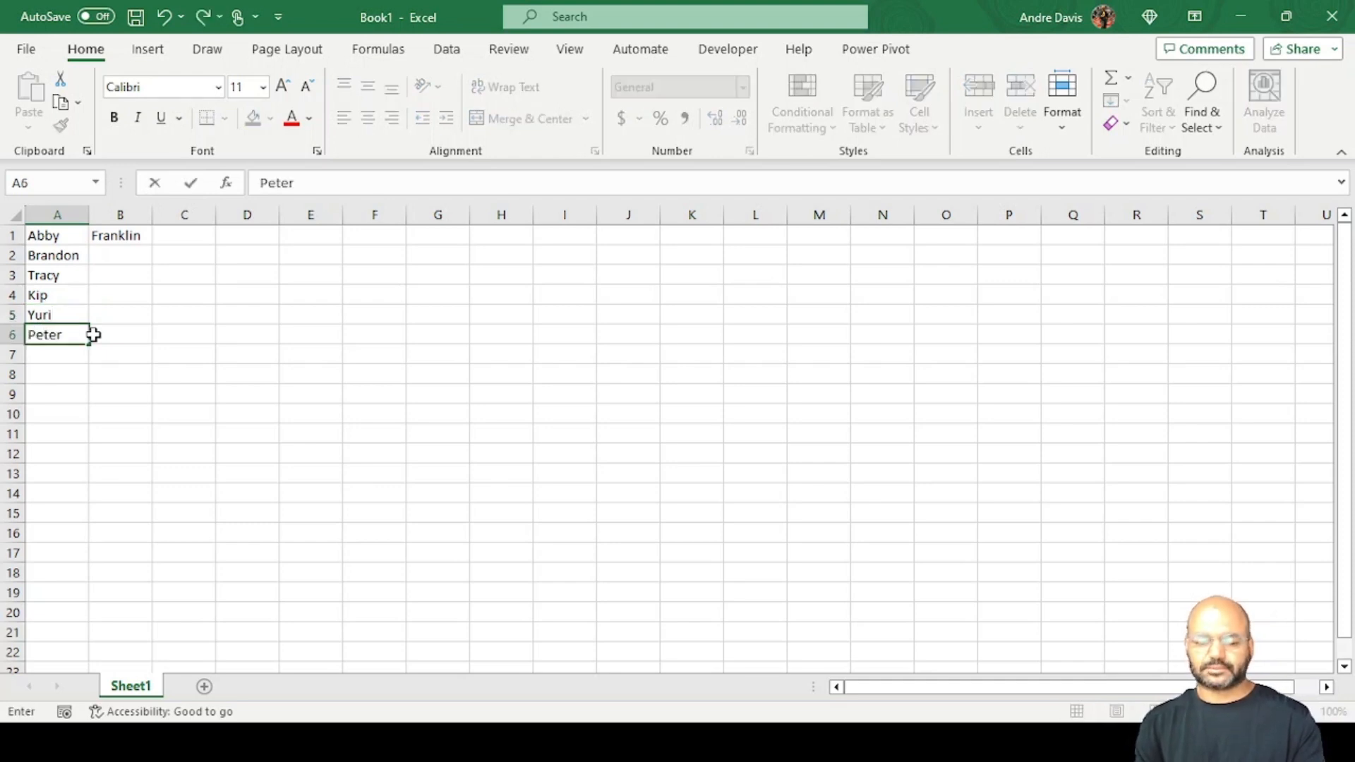
{"action": "key", "text": "Return"}
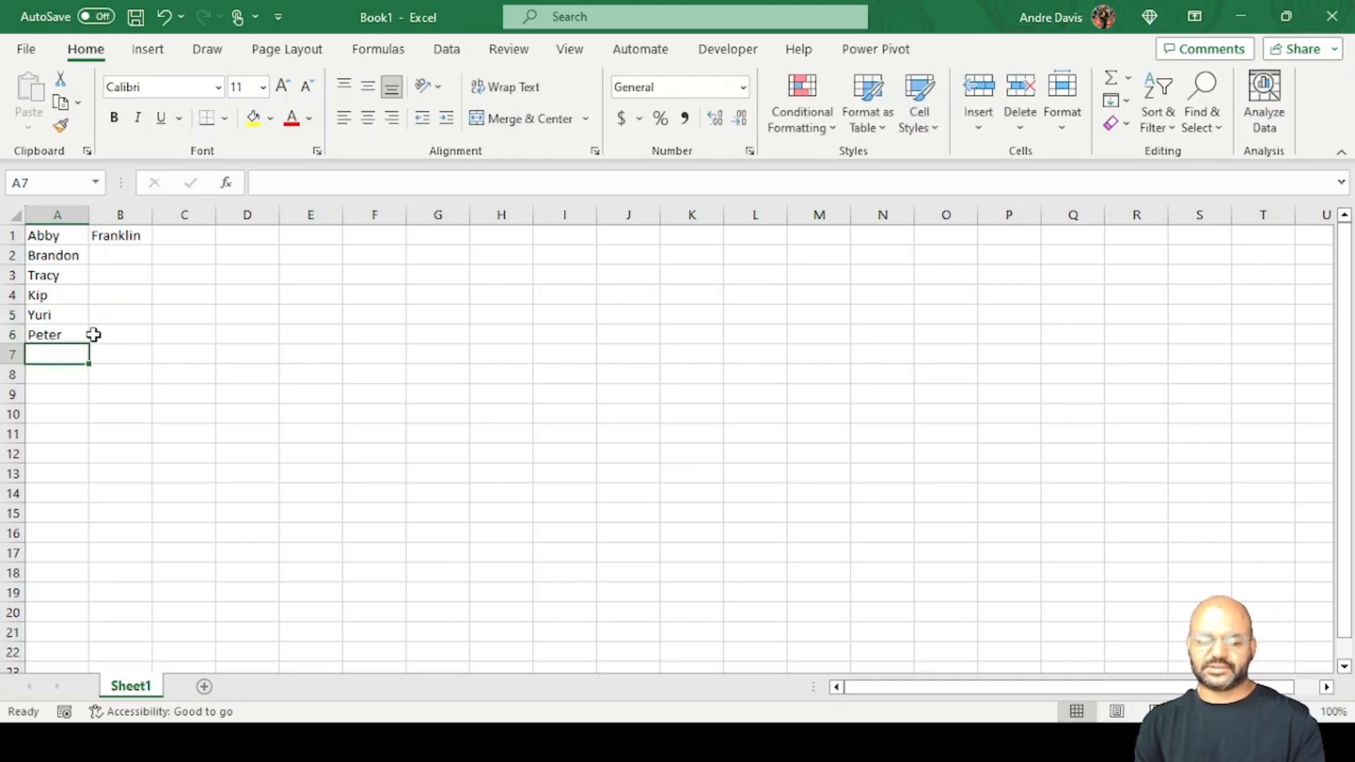
{"action": "type", "text": "Sam"}
{"action": "key", "text": "Return"}
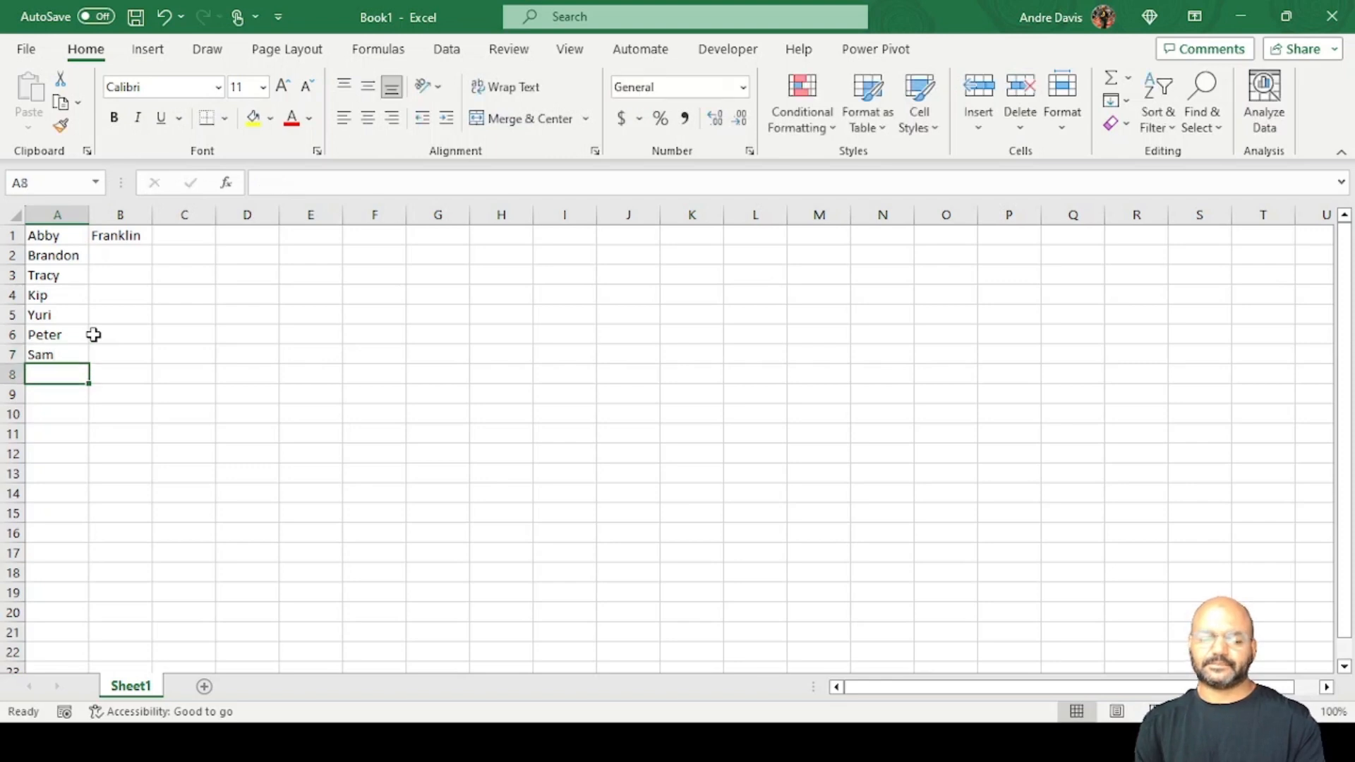
{"action": "type", "text": "Toni"}
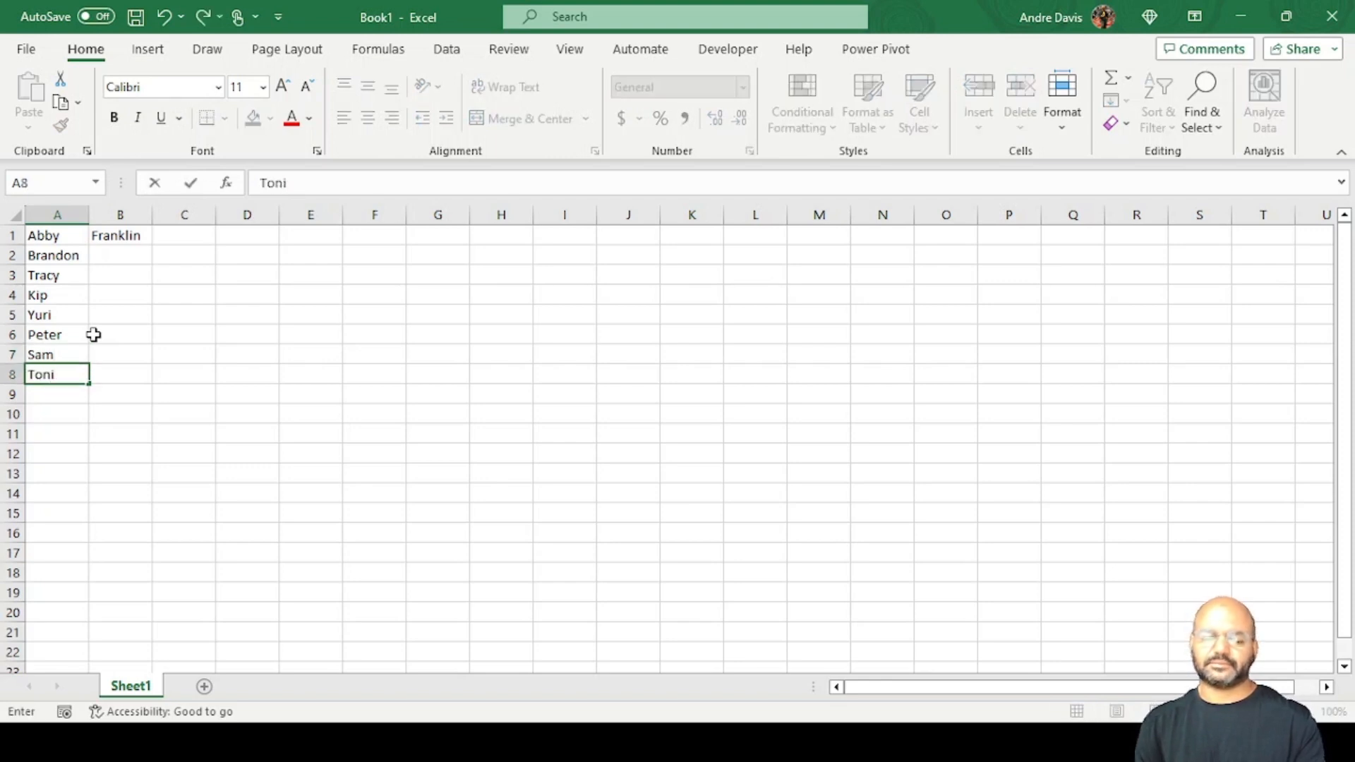
Enter the second person's last name in B2 and reselect that cell.
{"action": "left_click", "coordinate": [122, 254]}
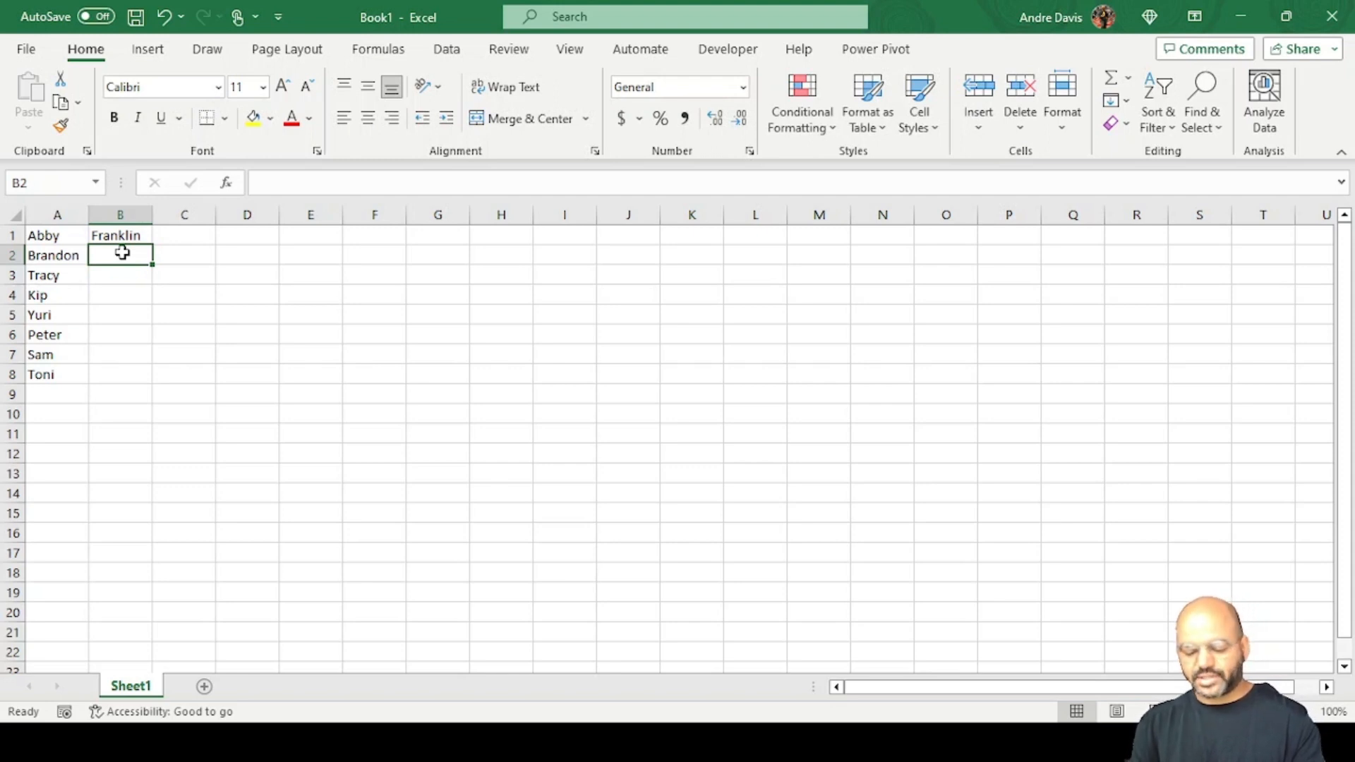
{"action": "type", "text": "na"}
{"action": "key", "text": "BackSpace"}
{"action": "key", "text": "BackSpace"}
{"action": "type", "text": "N"}
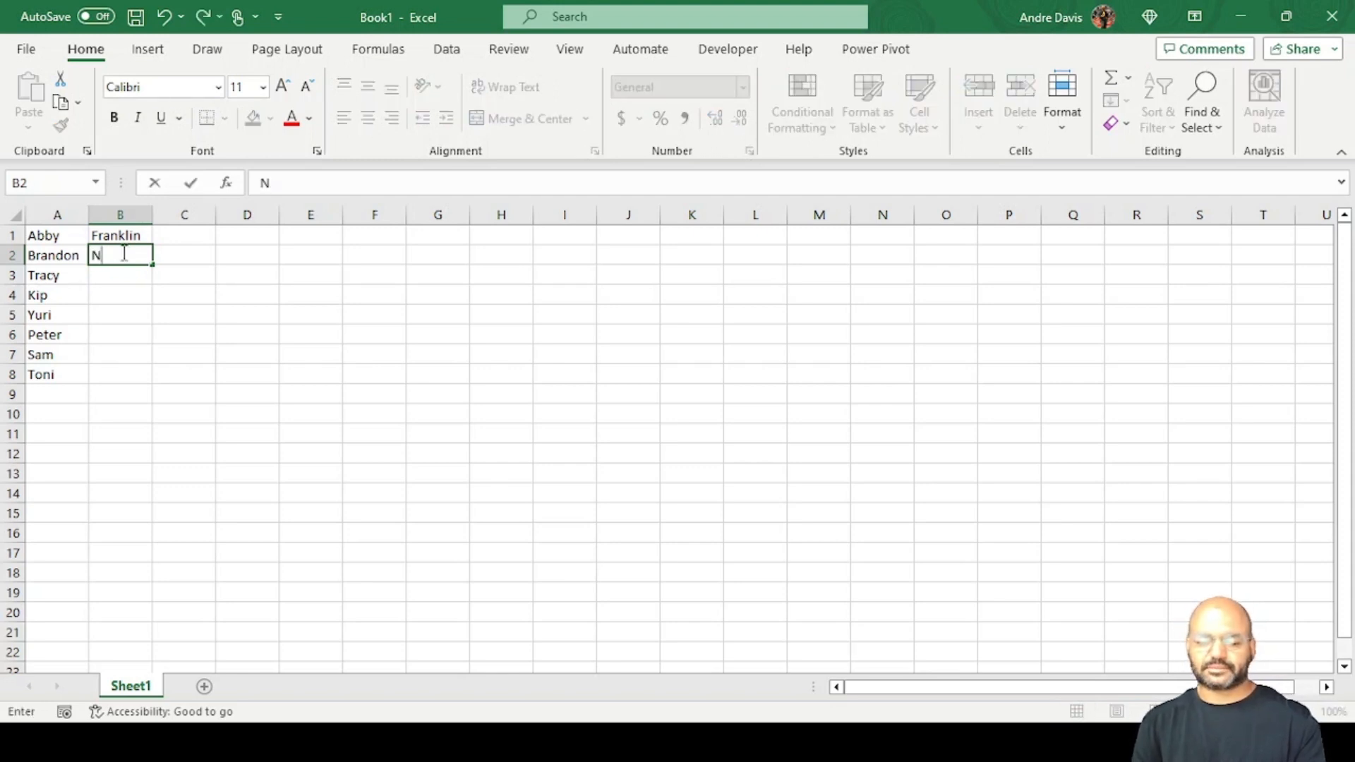
{"action": "type", "text": "euman"}
{"action": "key", "text": "Return"}
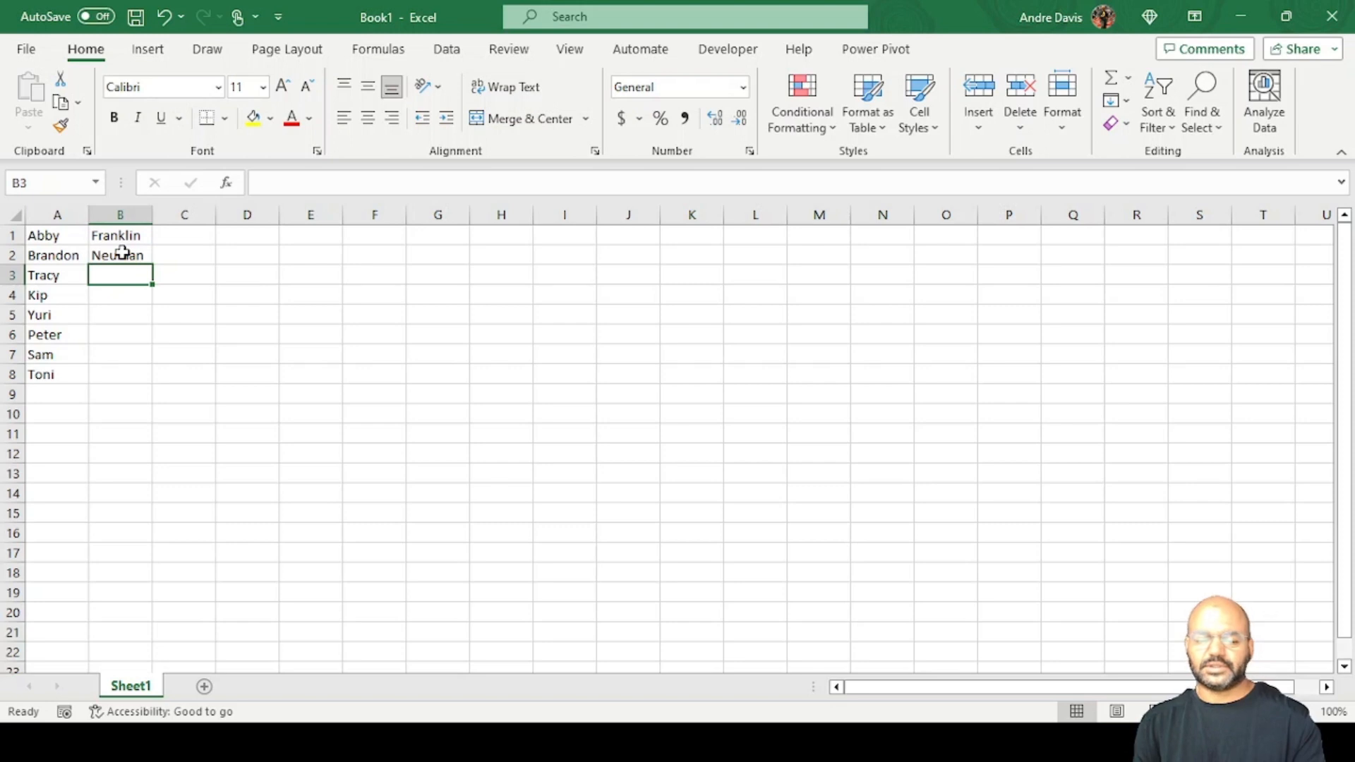
{"action": "left_click", "coordinate": [122, 255]}
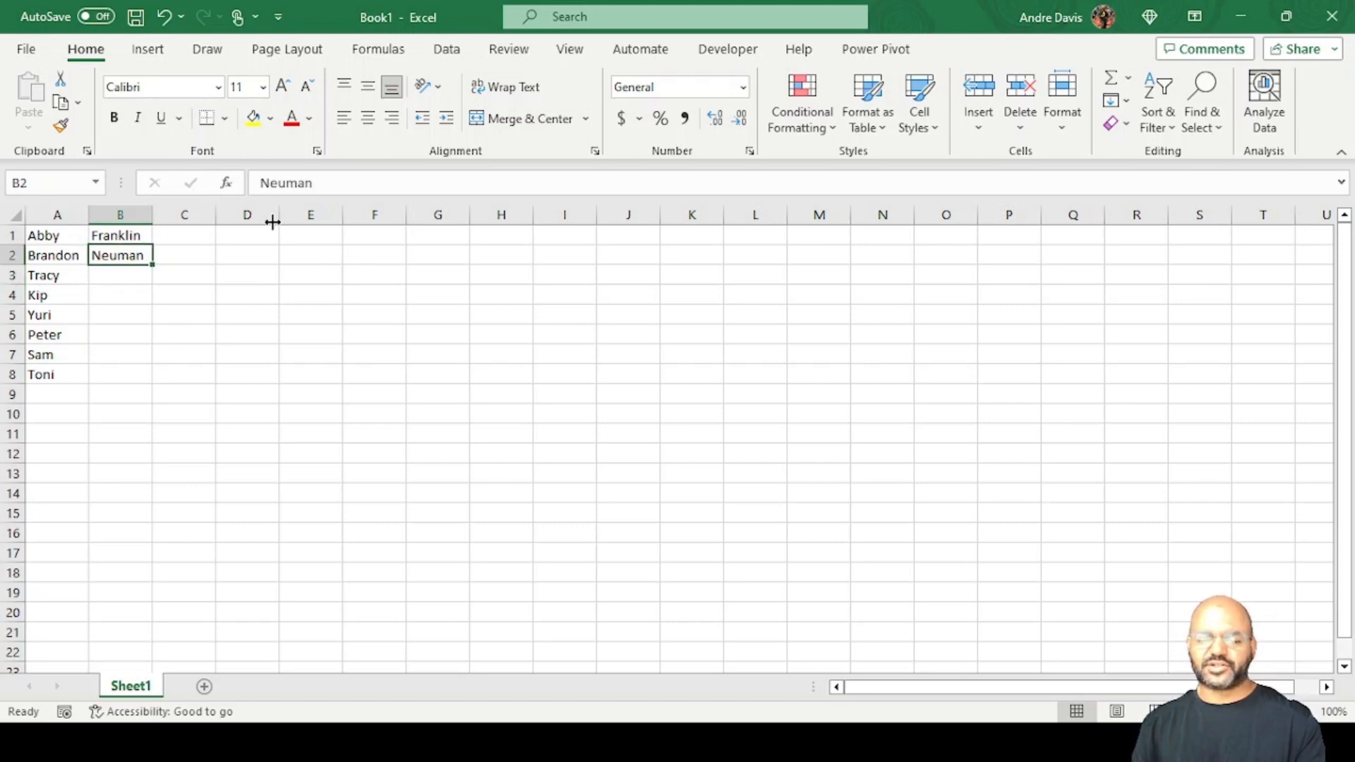
Correct the last name in B2 by adding a final n, and enter the third person's last name in B3.
{"action": "left_click", "coordinate": [352, 183]}
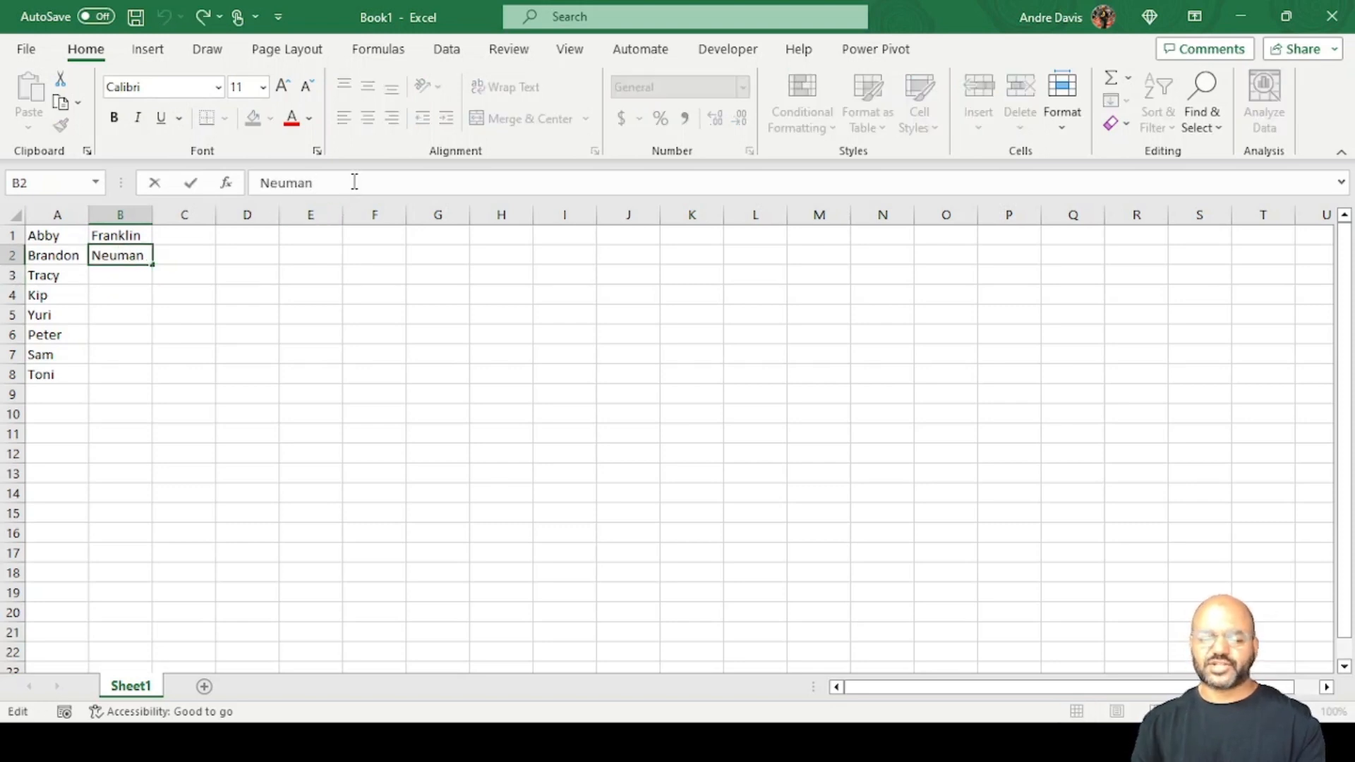
{"action": "type", "text": "n"}
{"action": "key", "text": "Return"}
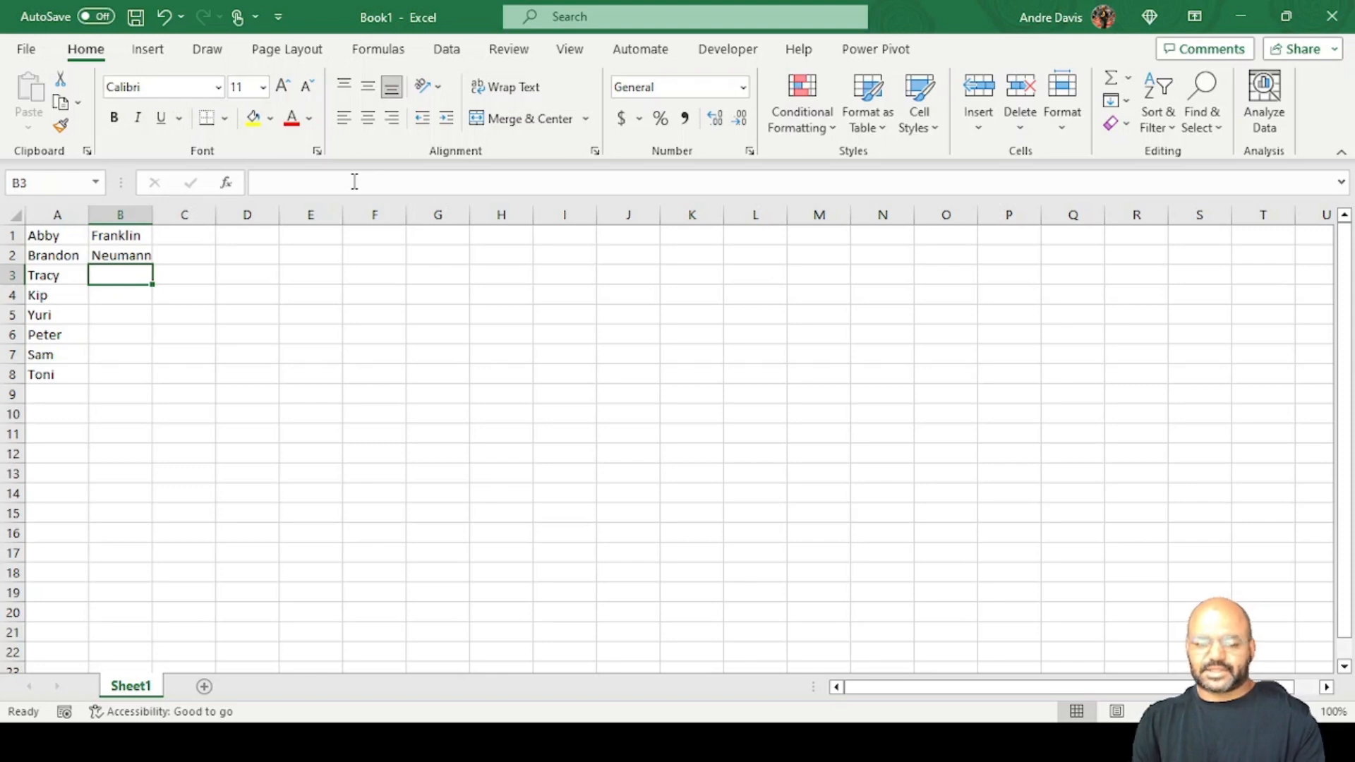
{"action": "type", "text": "Carroway"}
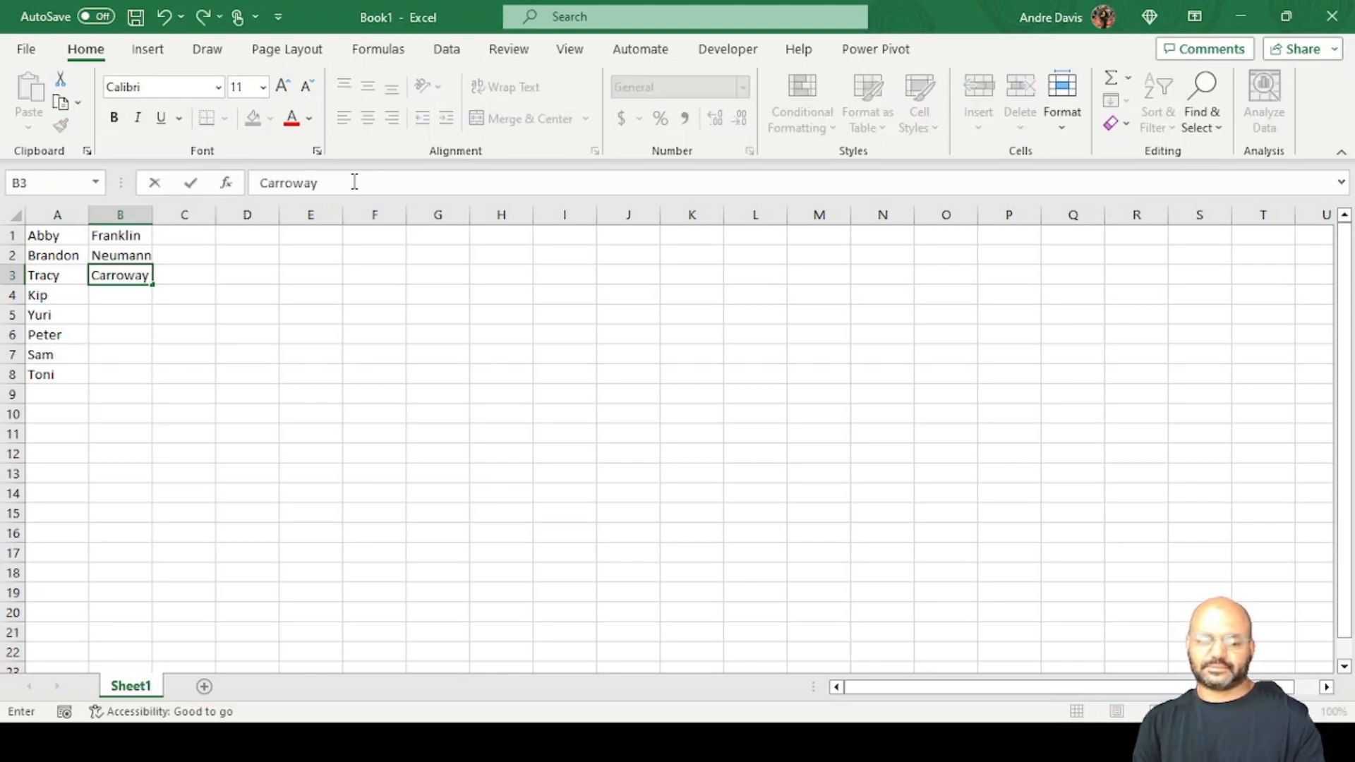
{"action": "key", "text": "Return"}
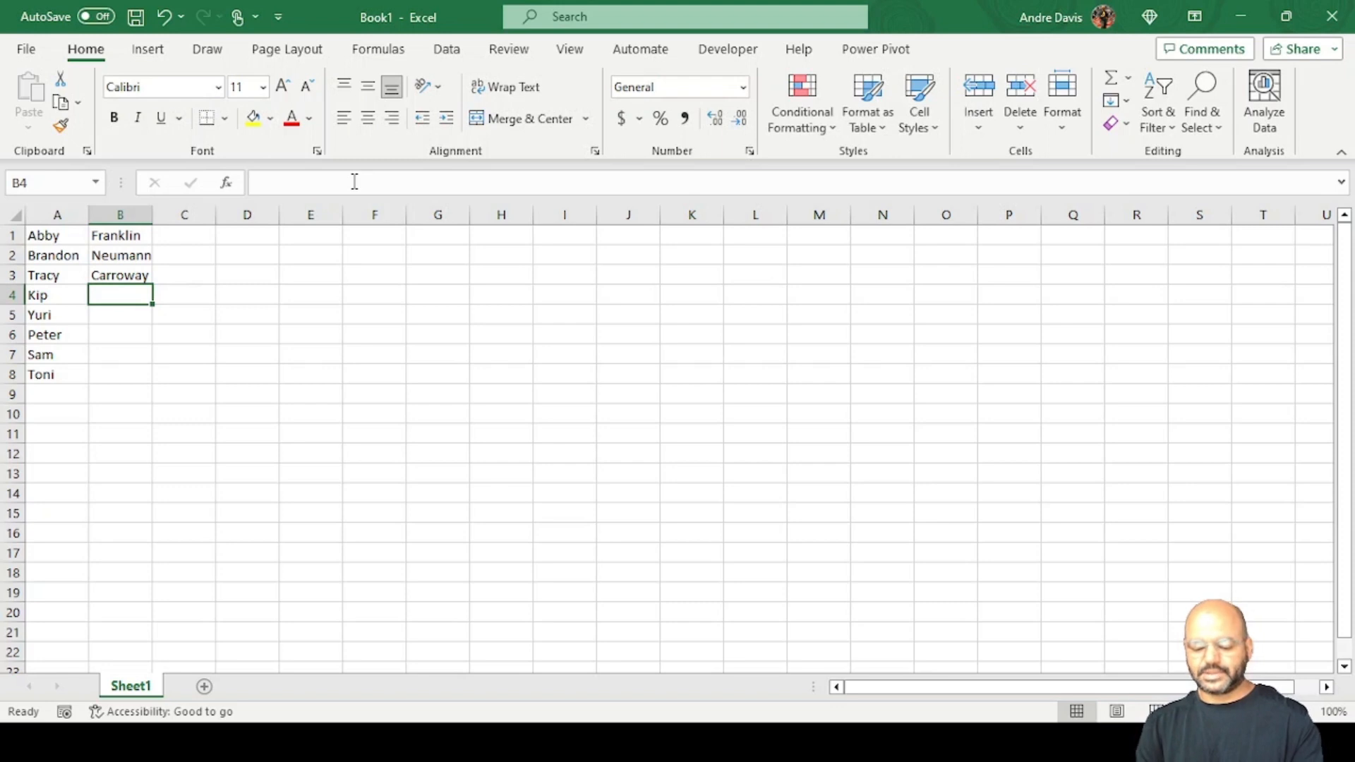
Enter the last names of the fourth and fifth people in cells B4 and B5.
{"action": "type", "text": "Mica"}
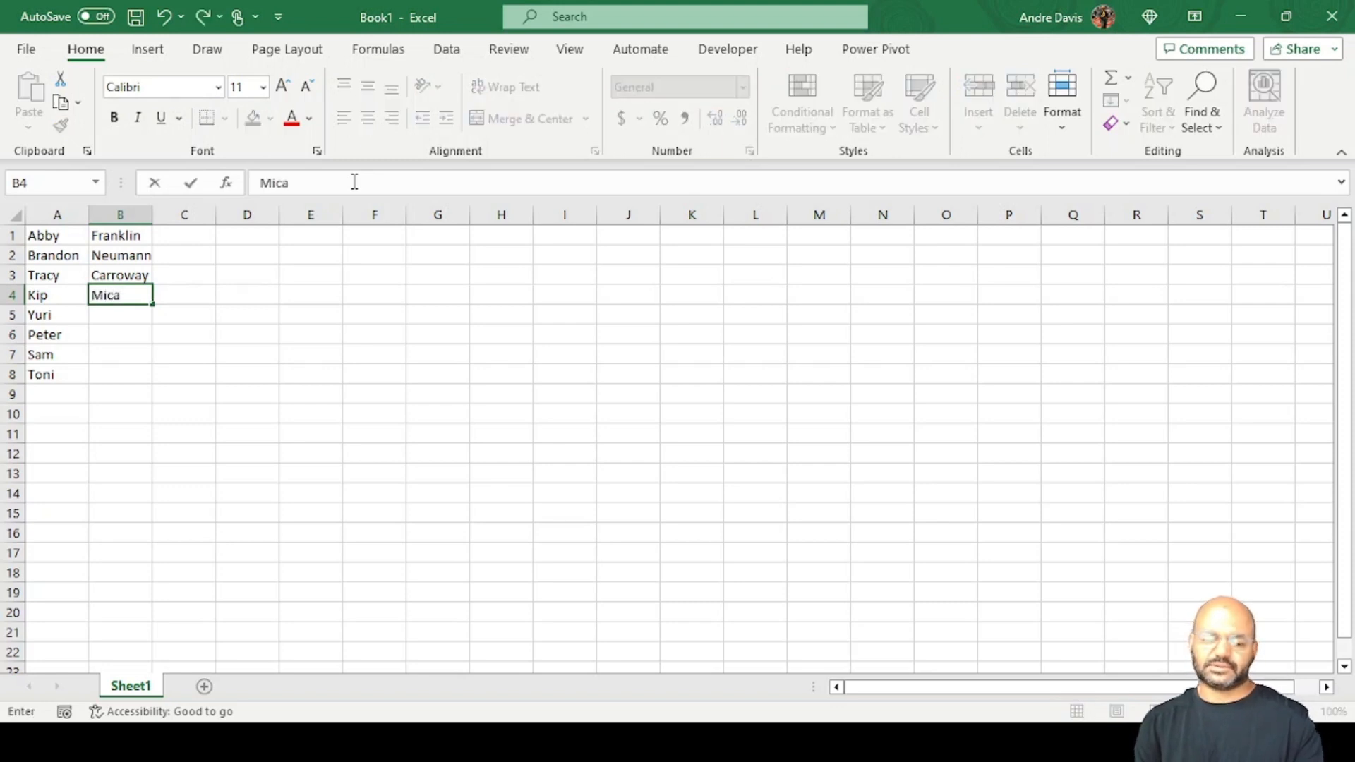
{"action": "key", "text": "BackSpace"}
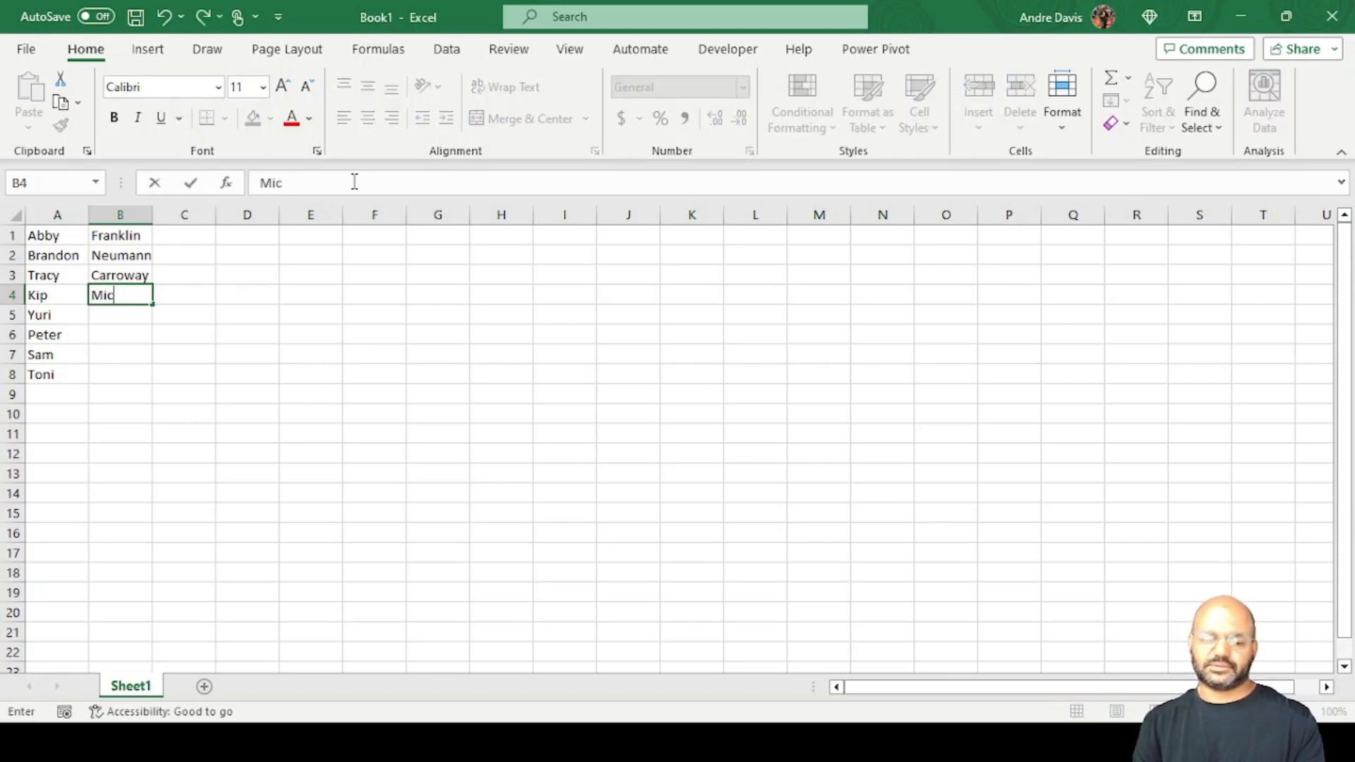
{"action": "type", "text": "haelson"}
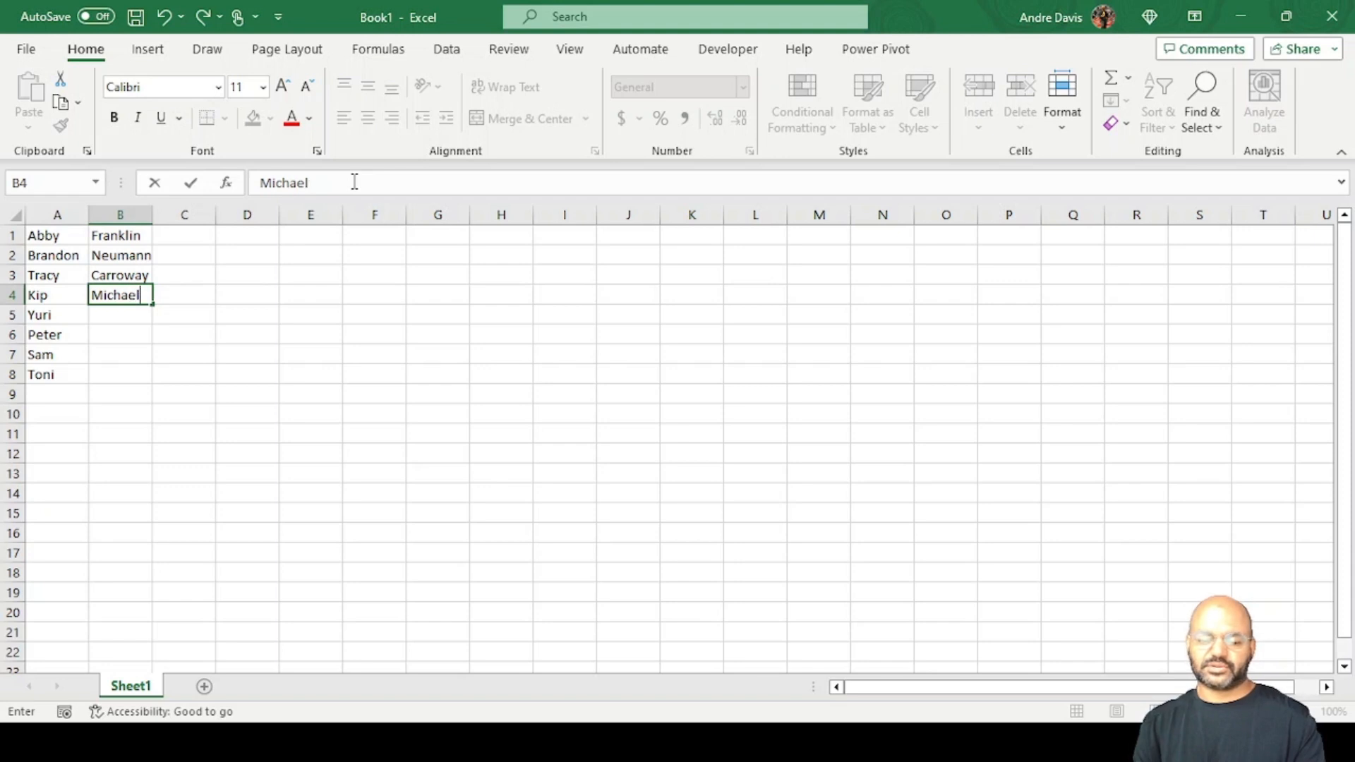
{"action": "key", "text": "Return"}
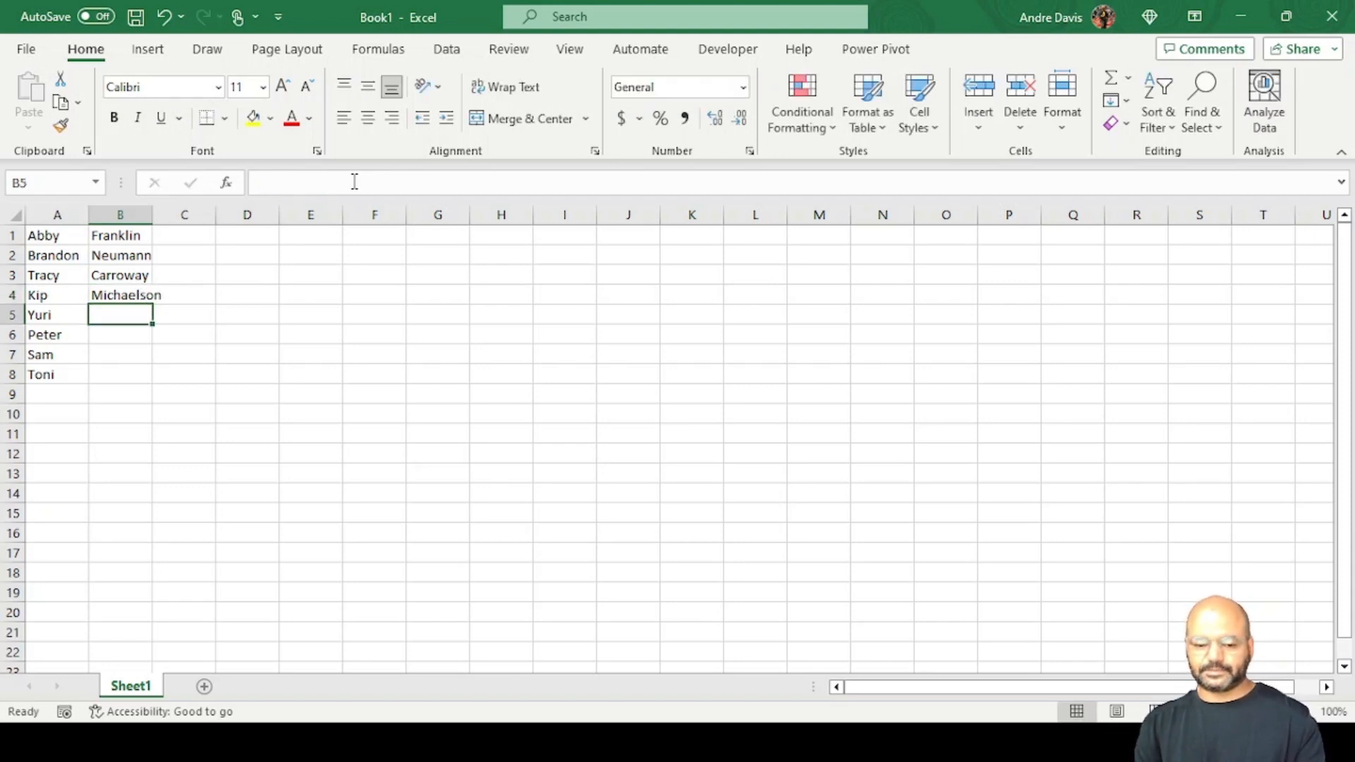
{"action": "type", "text": "Smith"}
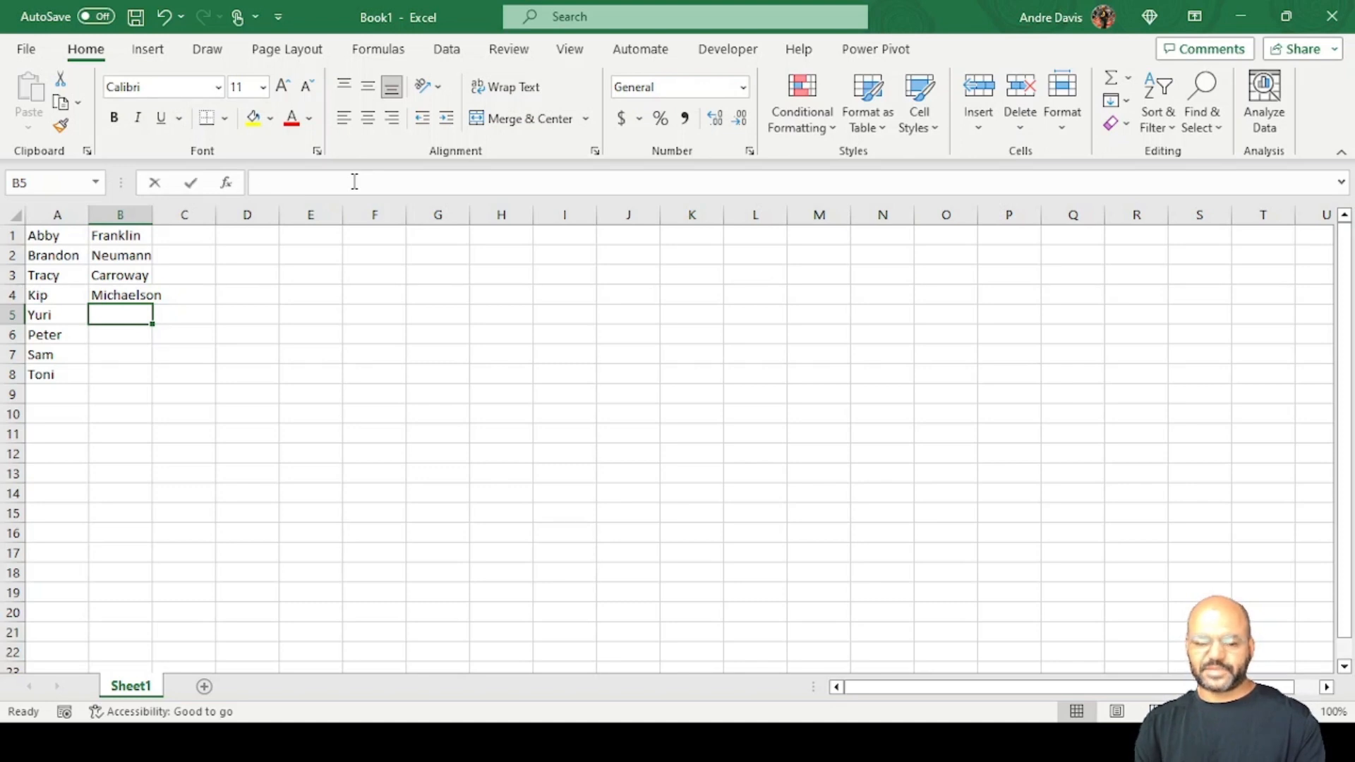
{"action": "key", "text": "Return"}
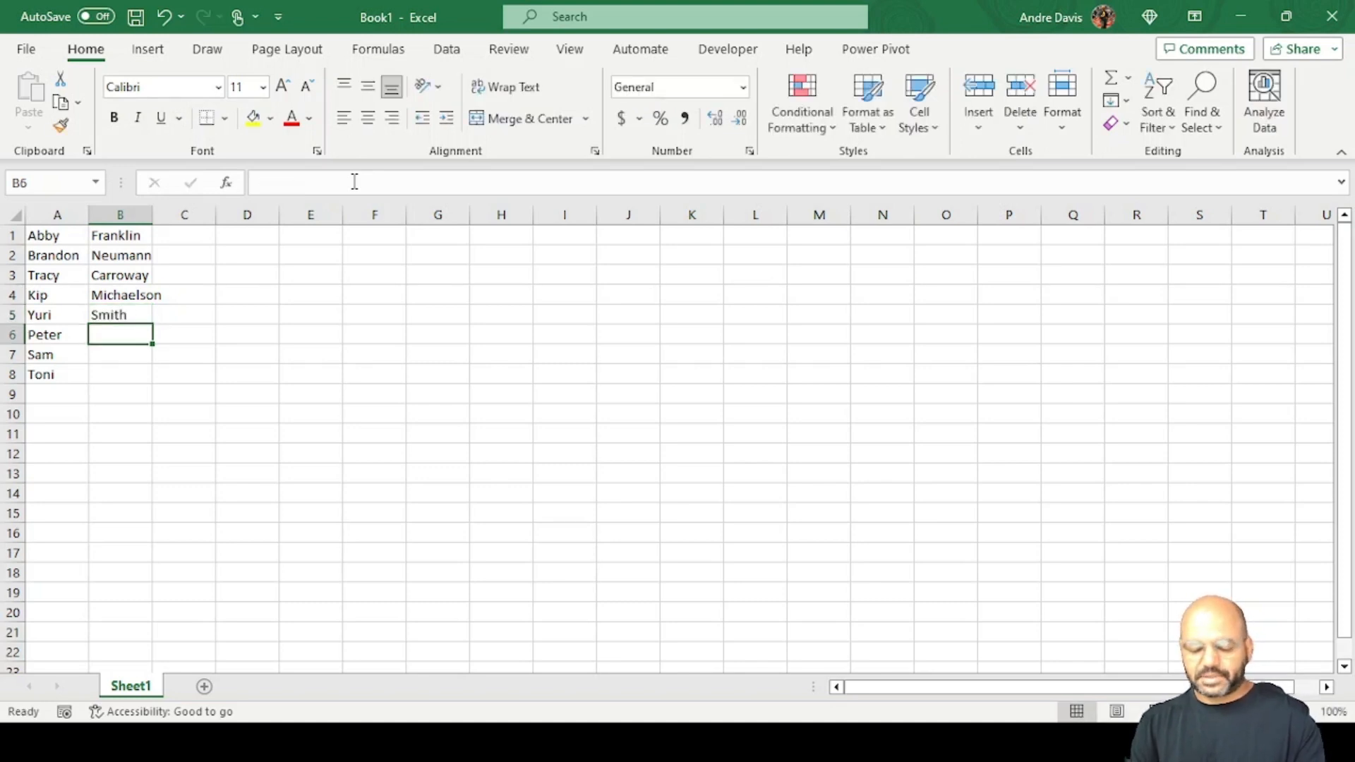
Complete column B with the three remaining last names in cells B6 to B8.
{"action": "type", "text": "T"}
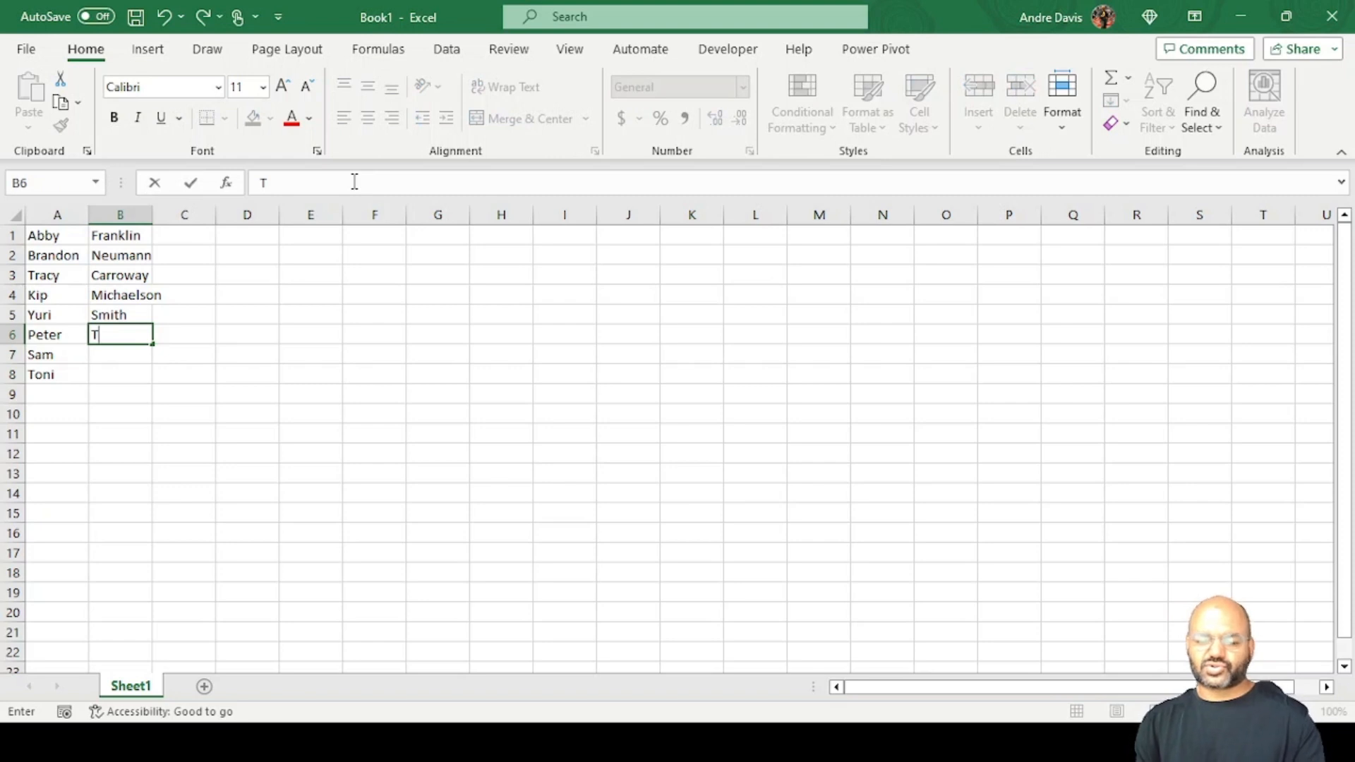
{"action": "type", "text": "homas"}
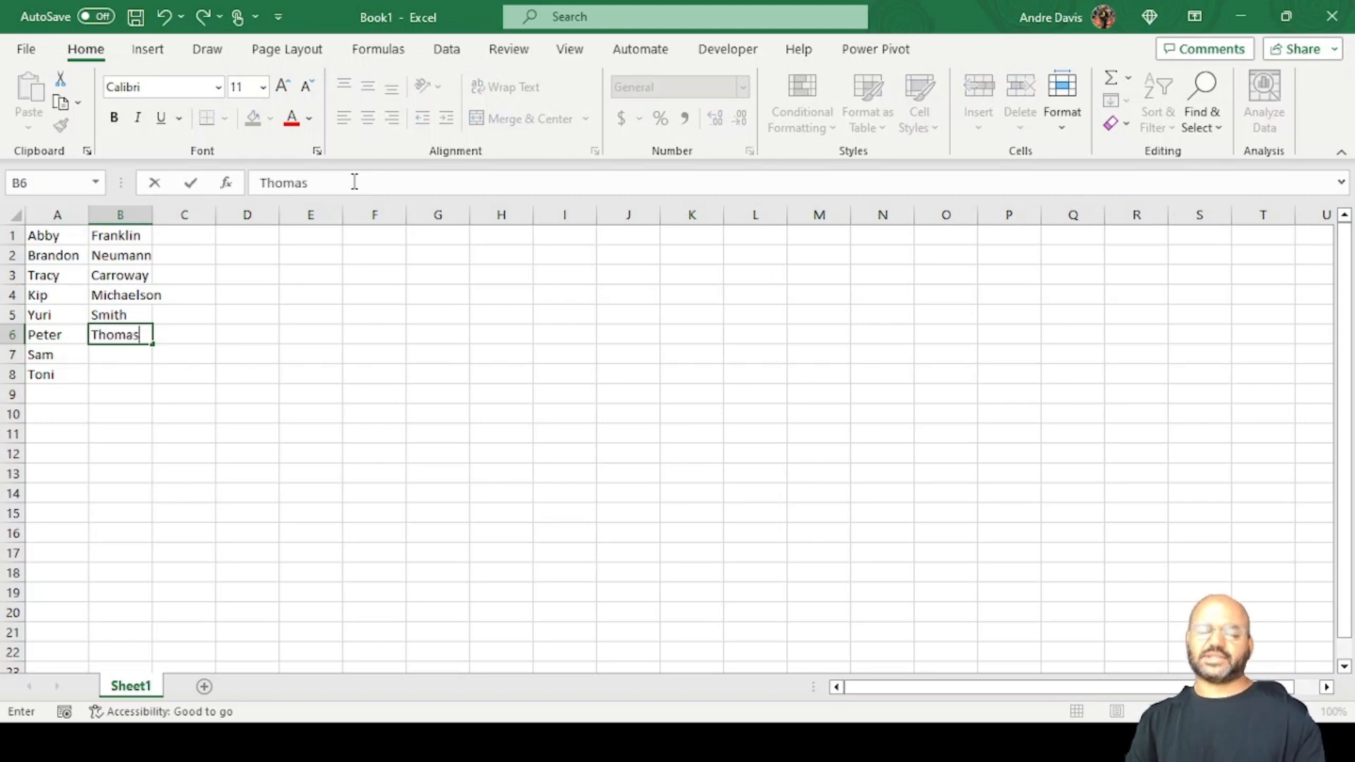
{"action": "key", "text": "Return"}
{"action": "type", "text": "Williams"}
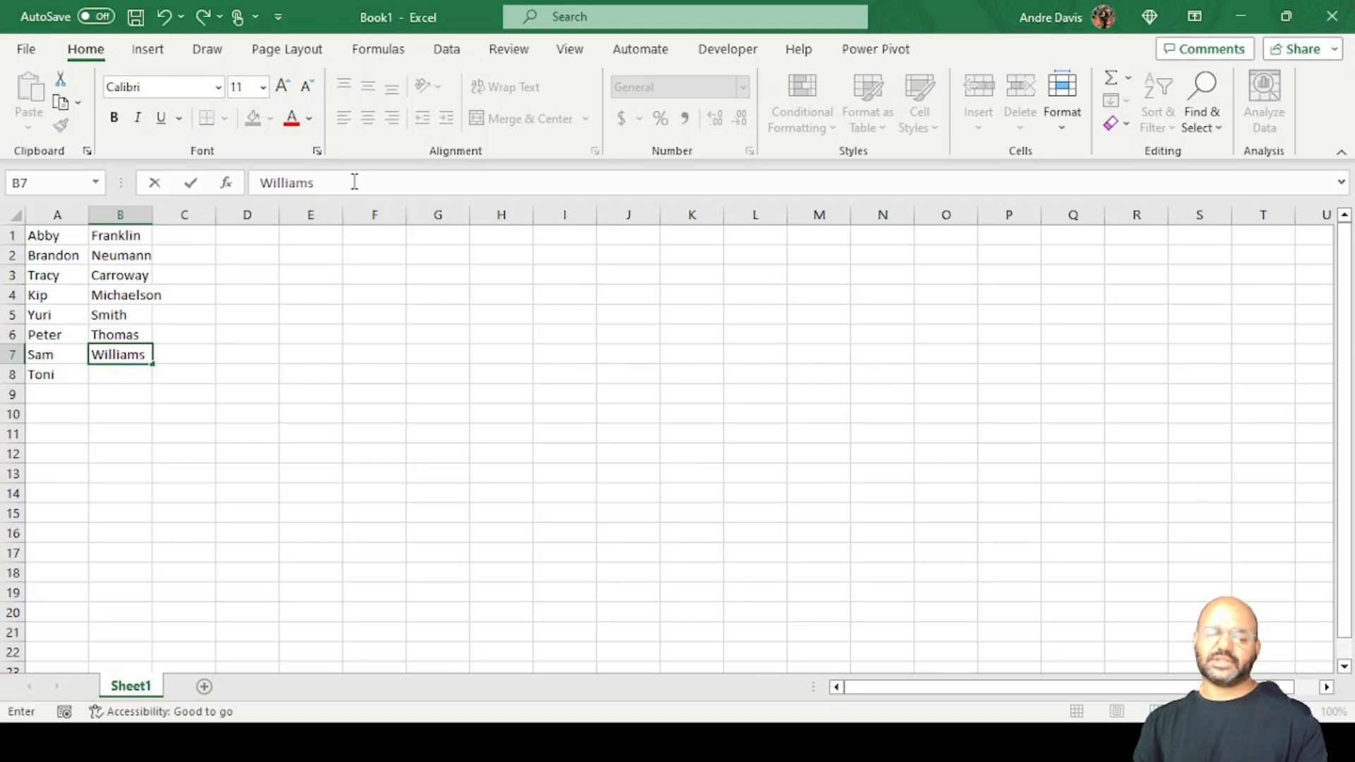
{"action": "key", "text": "Return"}
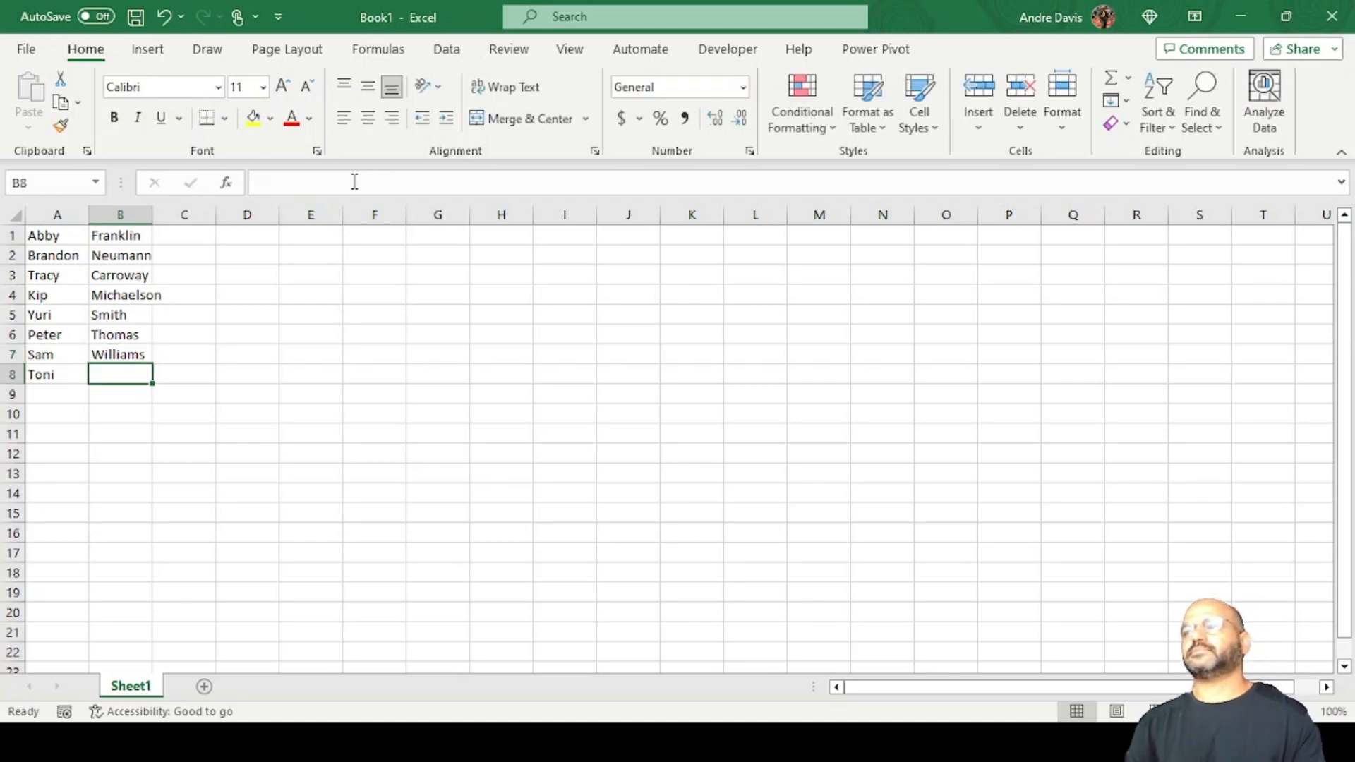
{"action": "type", "text": "Bage"}
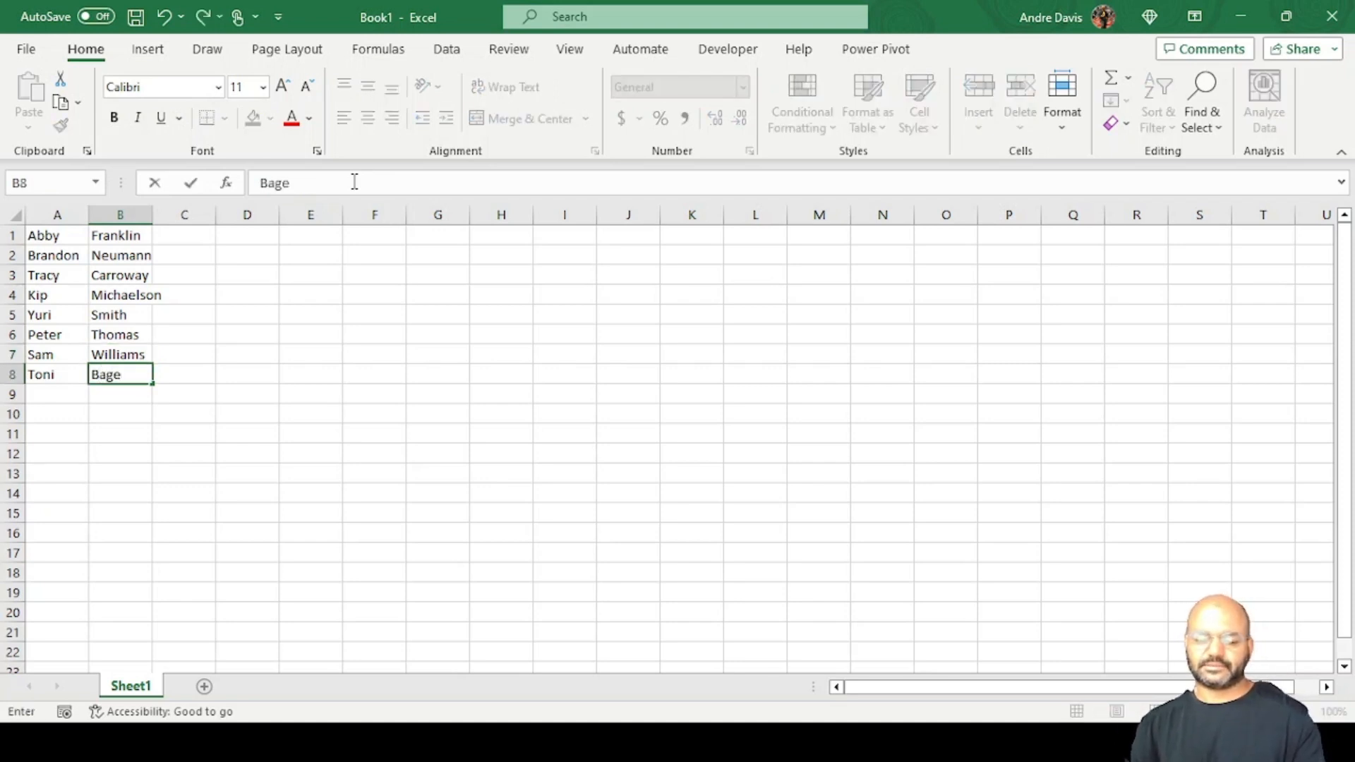
{"action": "type", "text": "tti"}
{"action": "key", "text": "Return"}
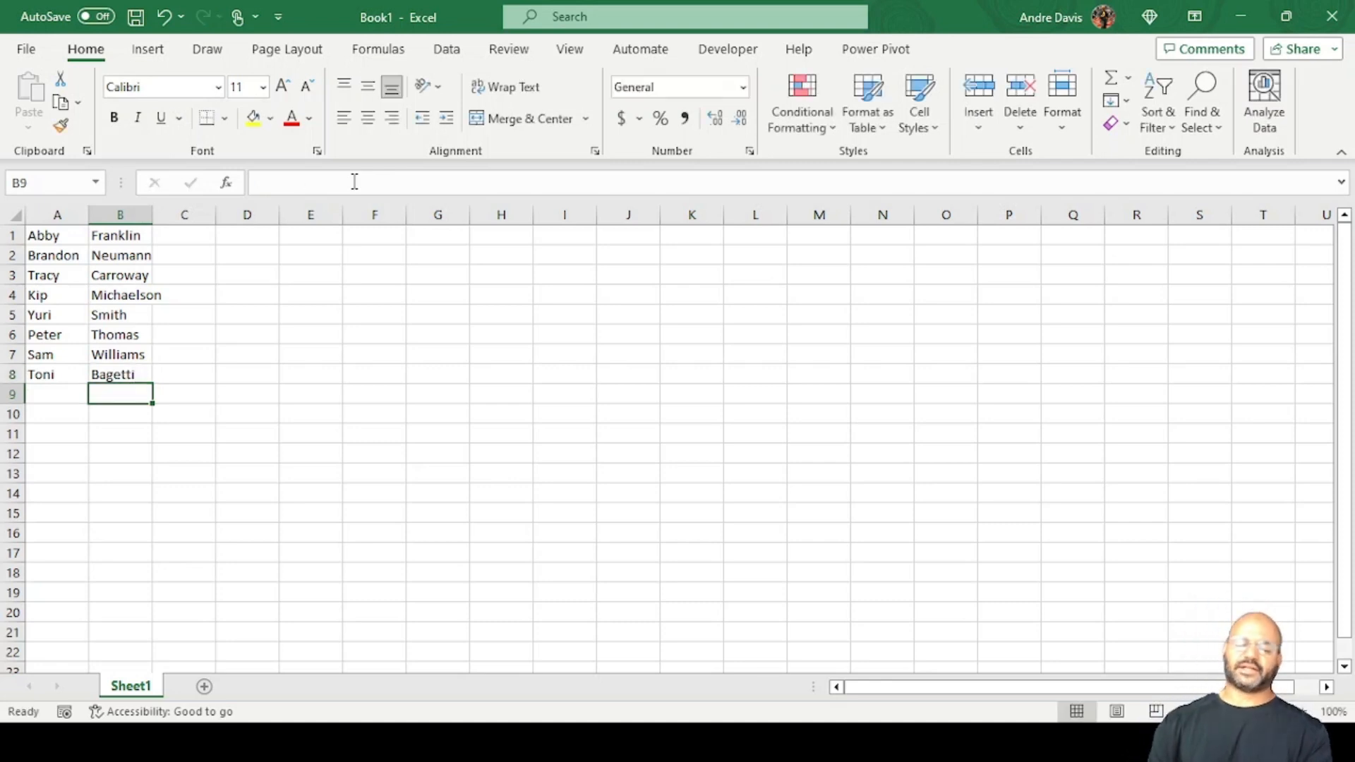
Fit column B's width to its contents and select the name list A1:B8.
{"action": "double_click", "coordinate": [152, 206]}
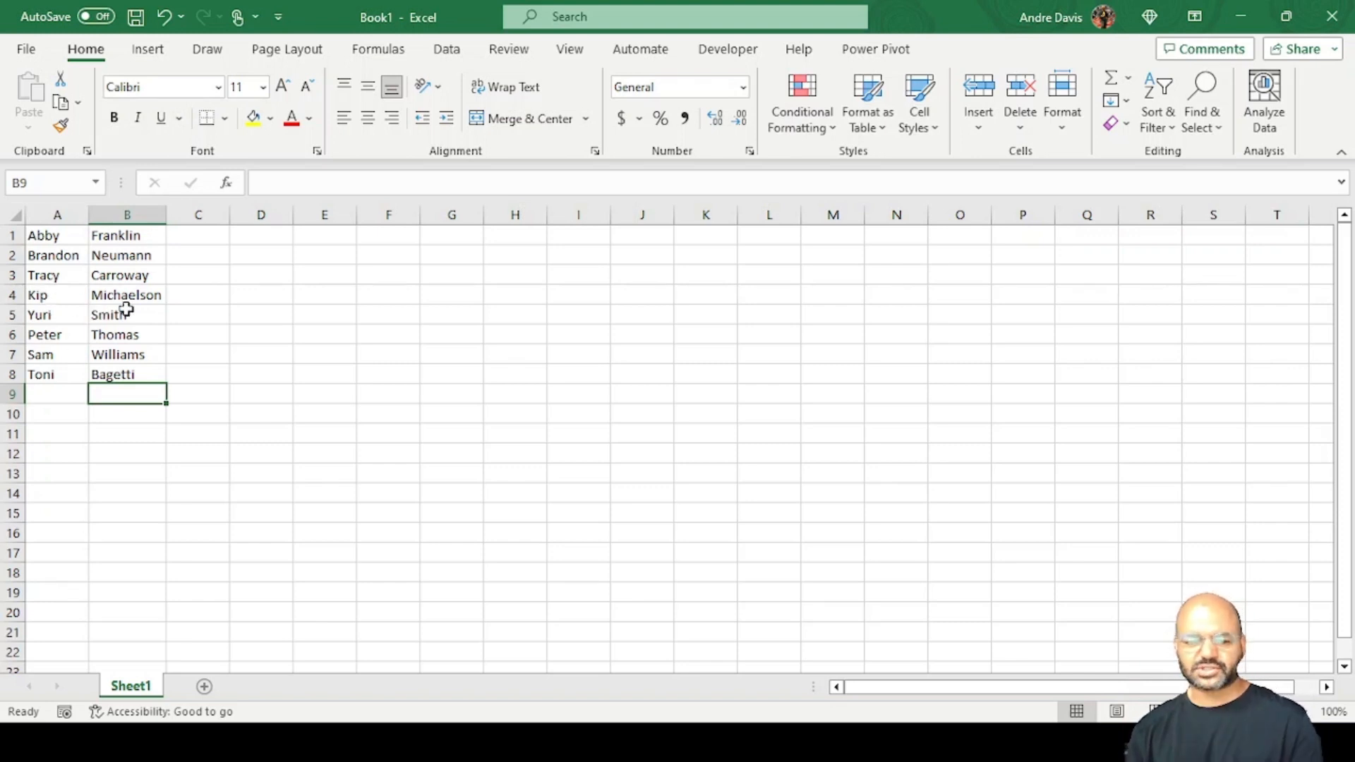
{"action": "left_click", "coordinate": [45, 241]}
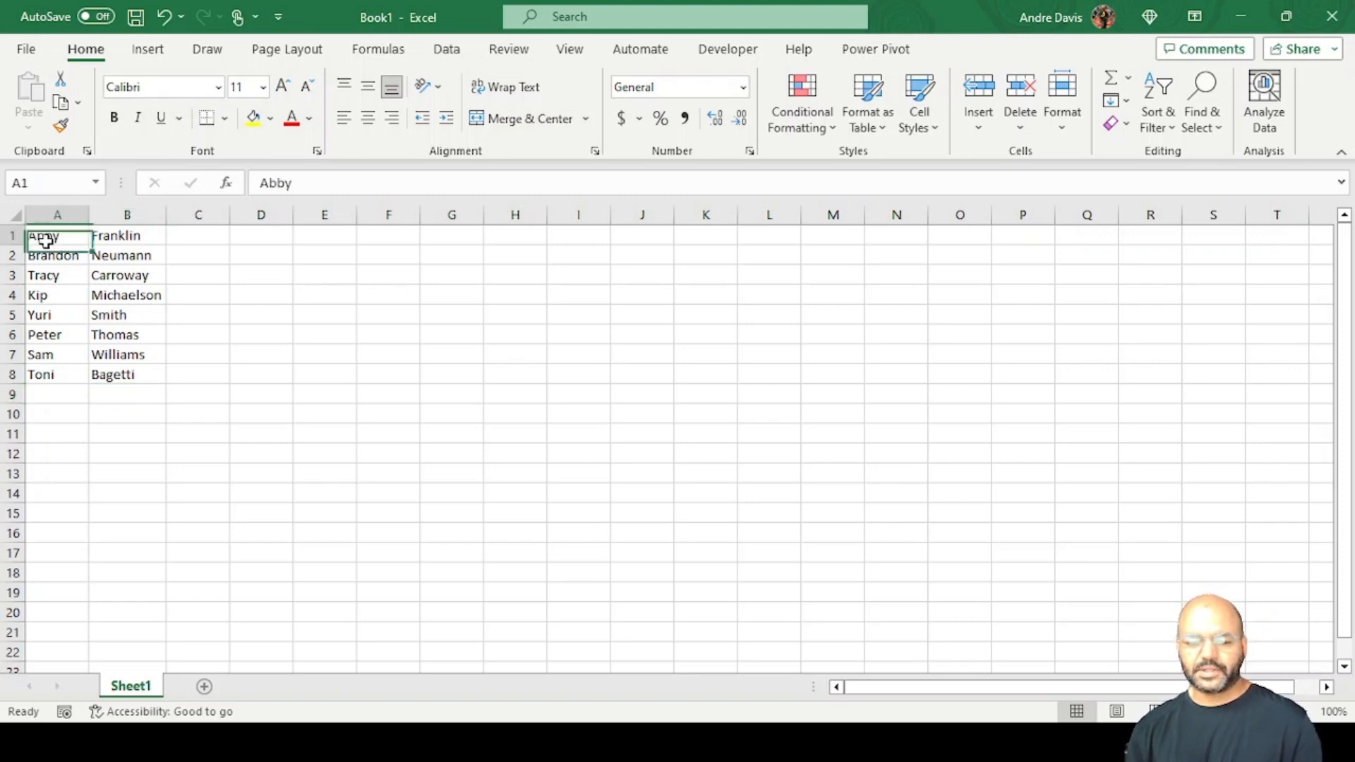
{"action": "left_click_drag", "start_coordinate": [63, 234], "coordinate": [127, 375]}
{"action": "key", "text": "ctrl+t"}
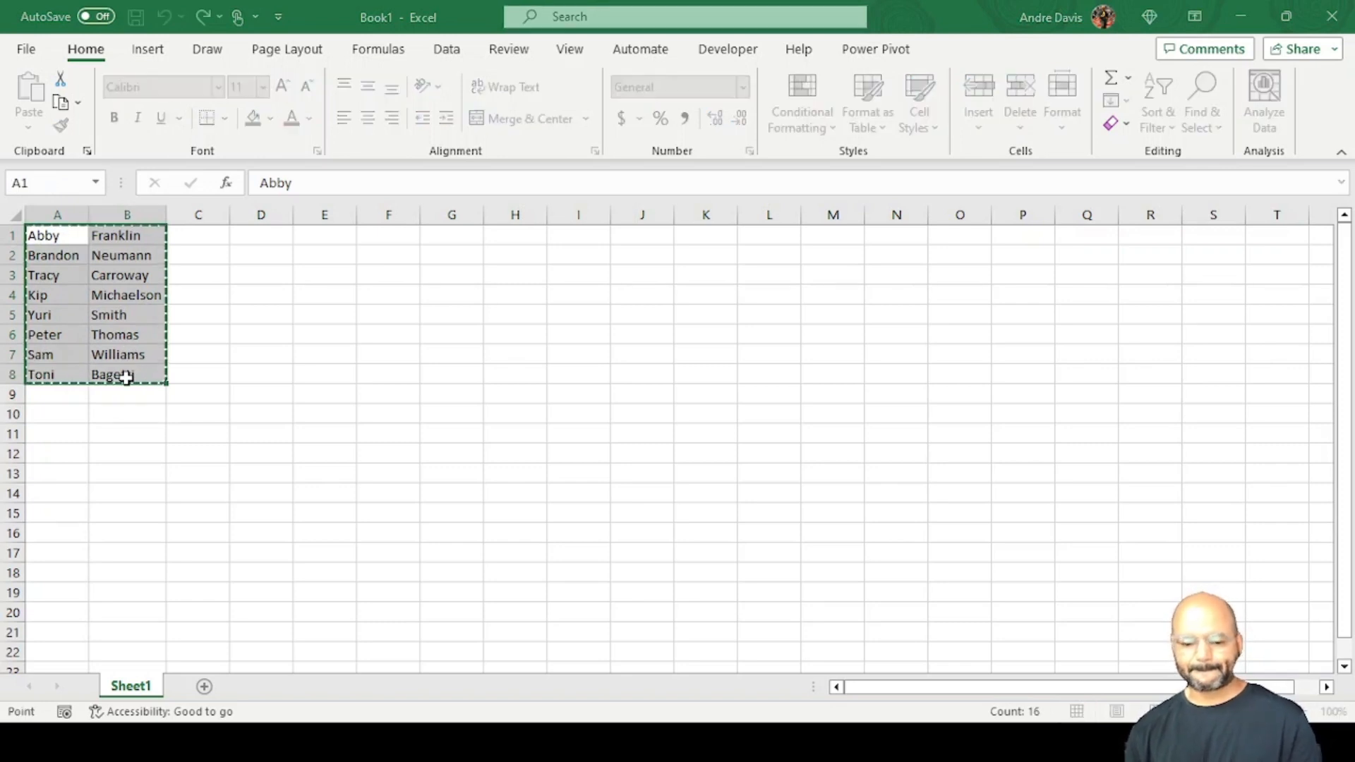
{"action": "left_click", "coordinate": [203, 580]}
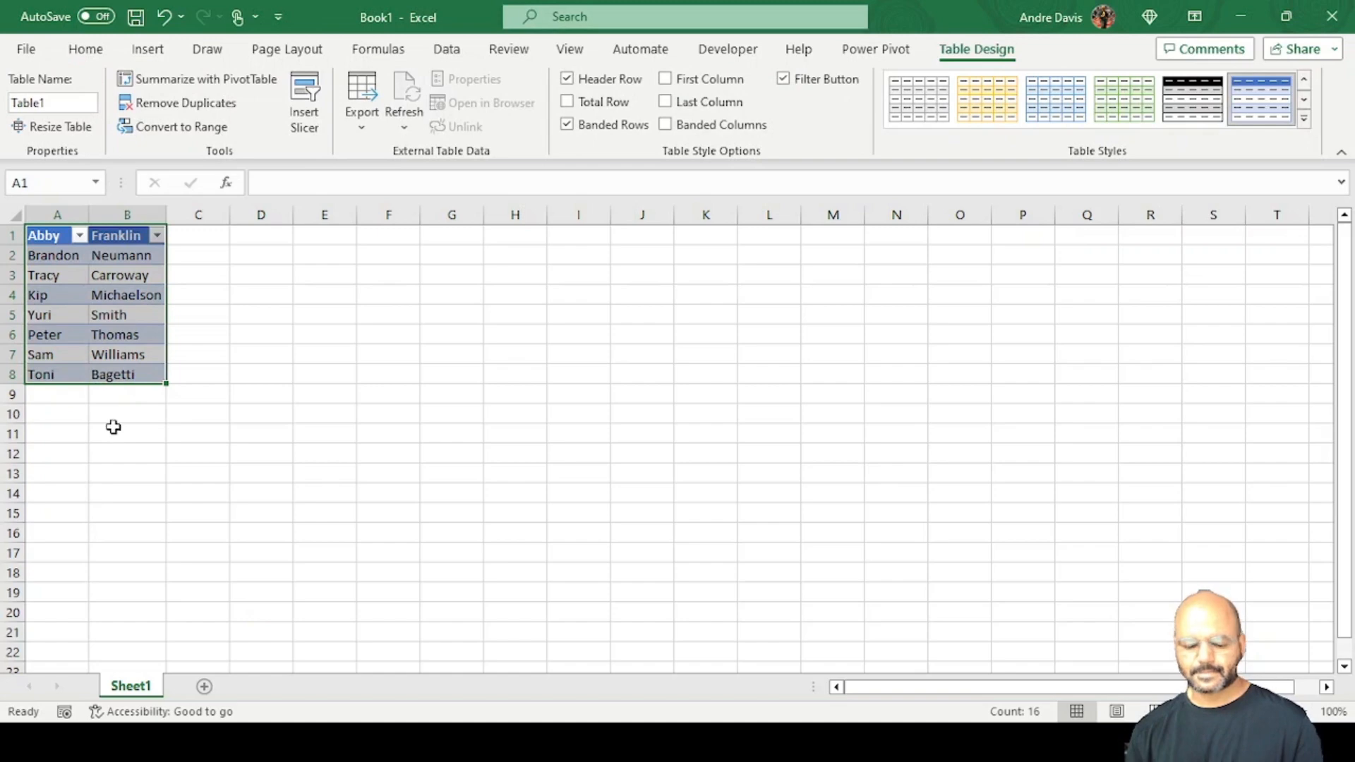
{"action": "key", "text": "ctrl+z"}
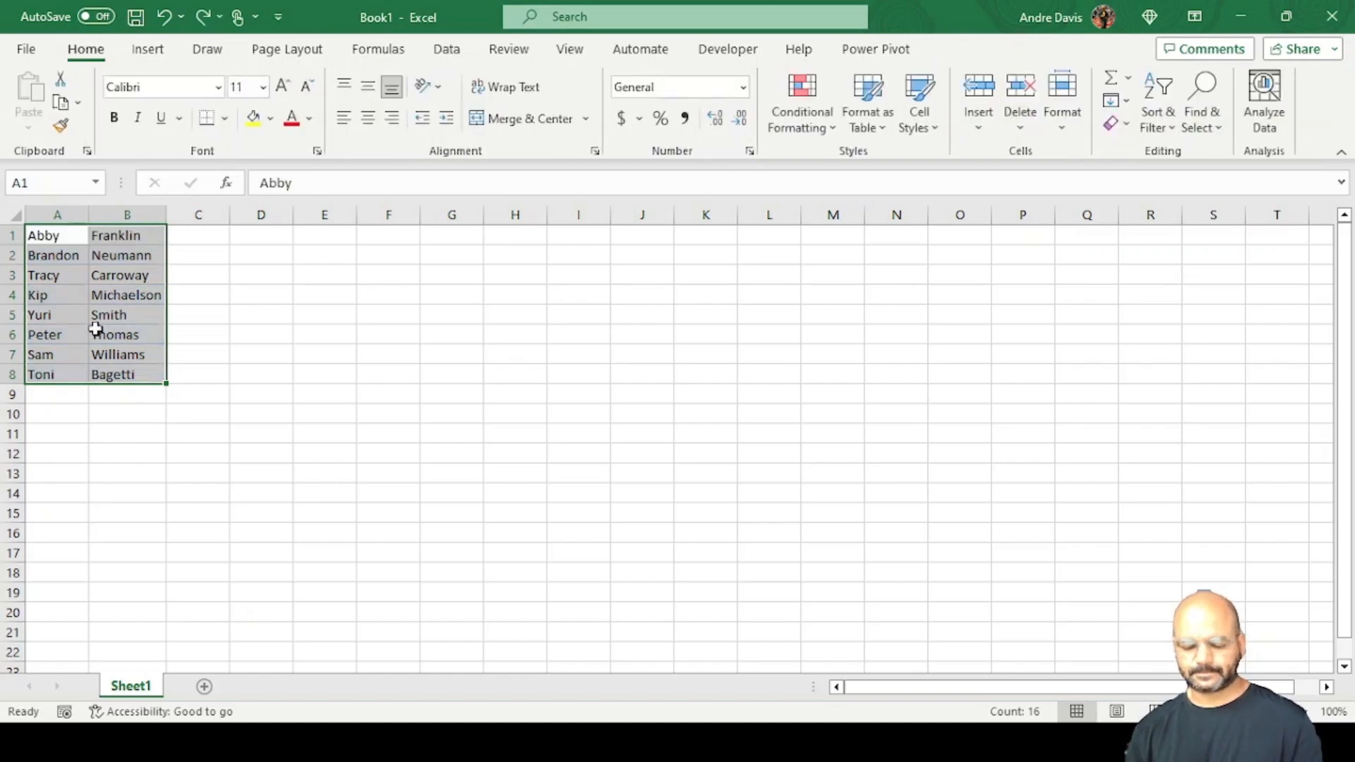
Convert the selected list A1:B8 into a table without existing headers, and title its columns "first name" and "last name".
{"action": "key", "text": "ctrl+t"}
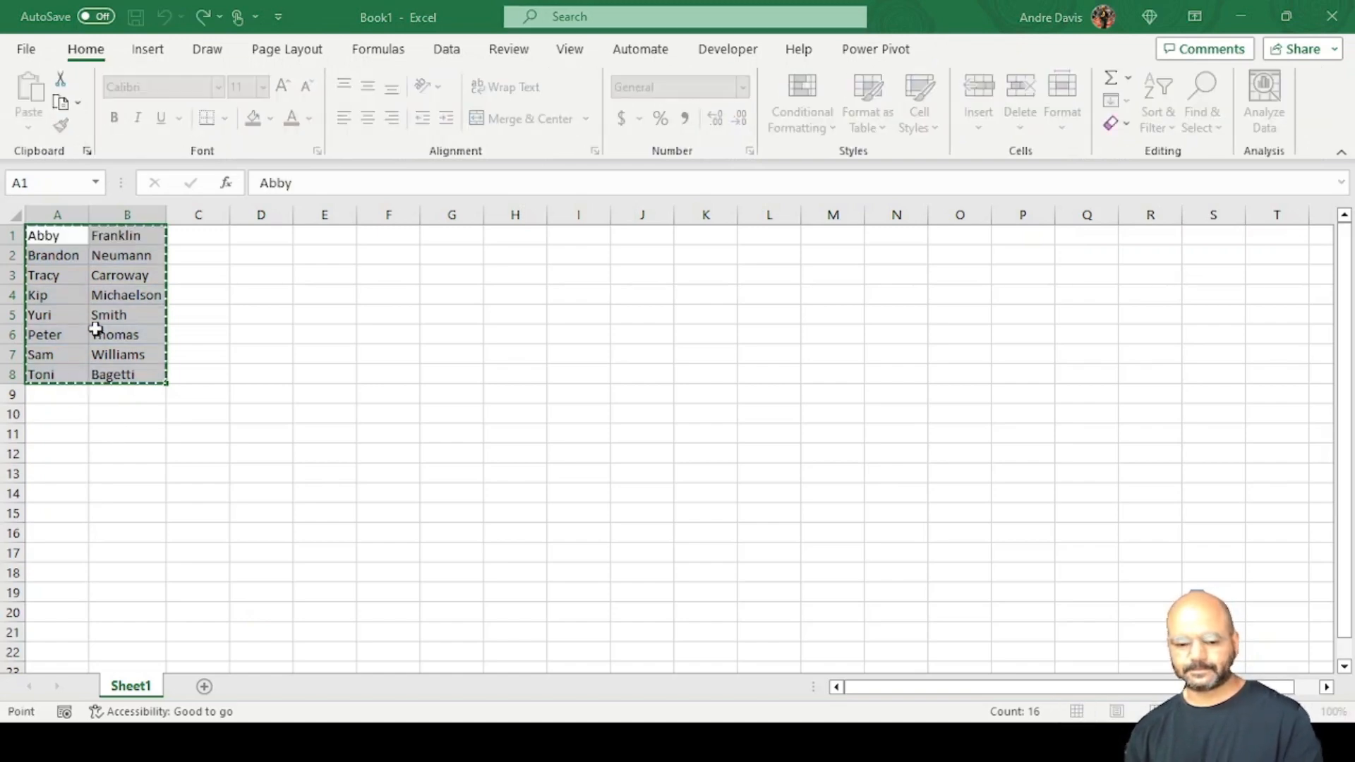
{"action": "left_click", "coordinate": [266, 599]}
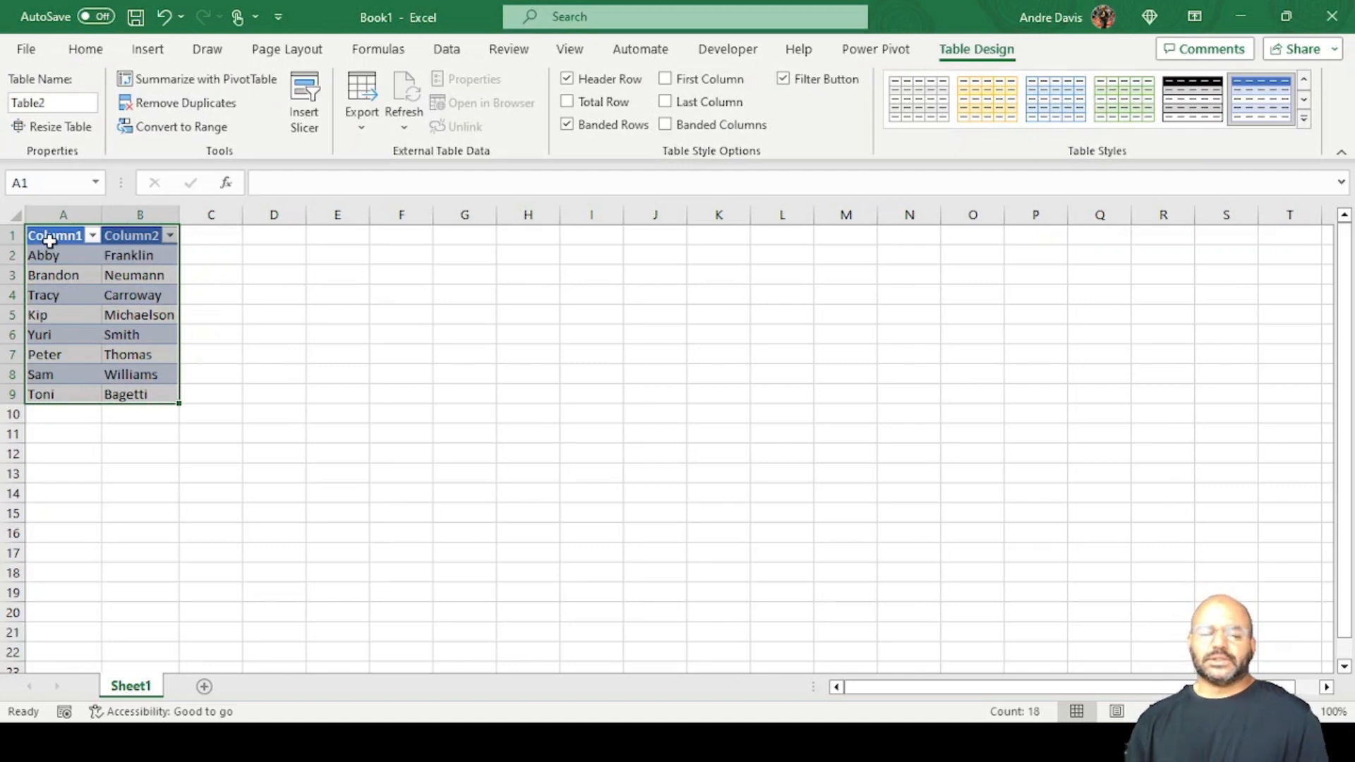
{"action": "left_click", "coordinate": [50, 244]}
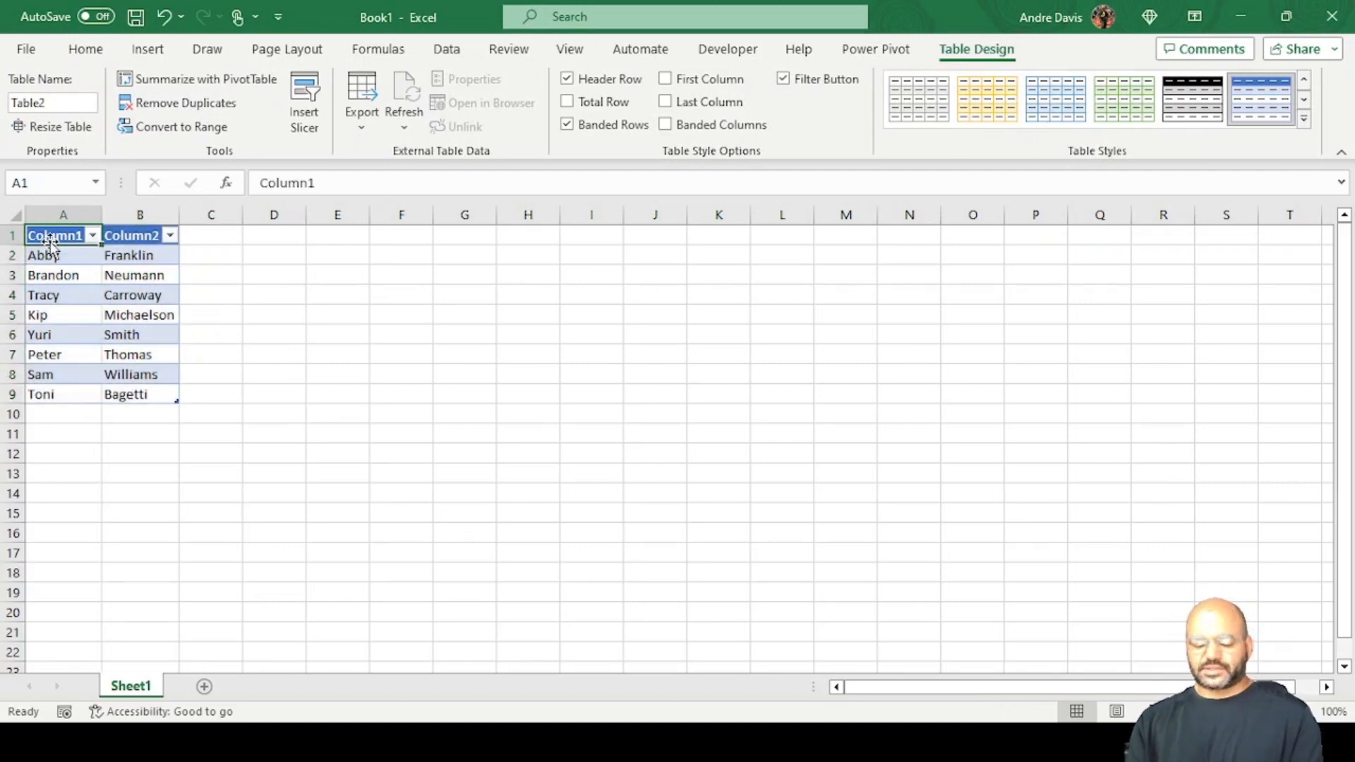
{"action": "type", "text": "fname"}
{"action": "key", "text": "BackSpace"}
{"action": "key", "text": "BackSpace"}
{"action": "key", "text": "BackSpace"}
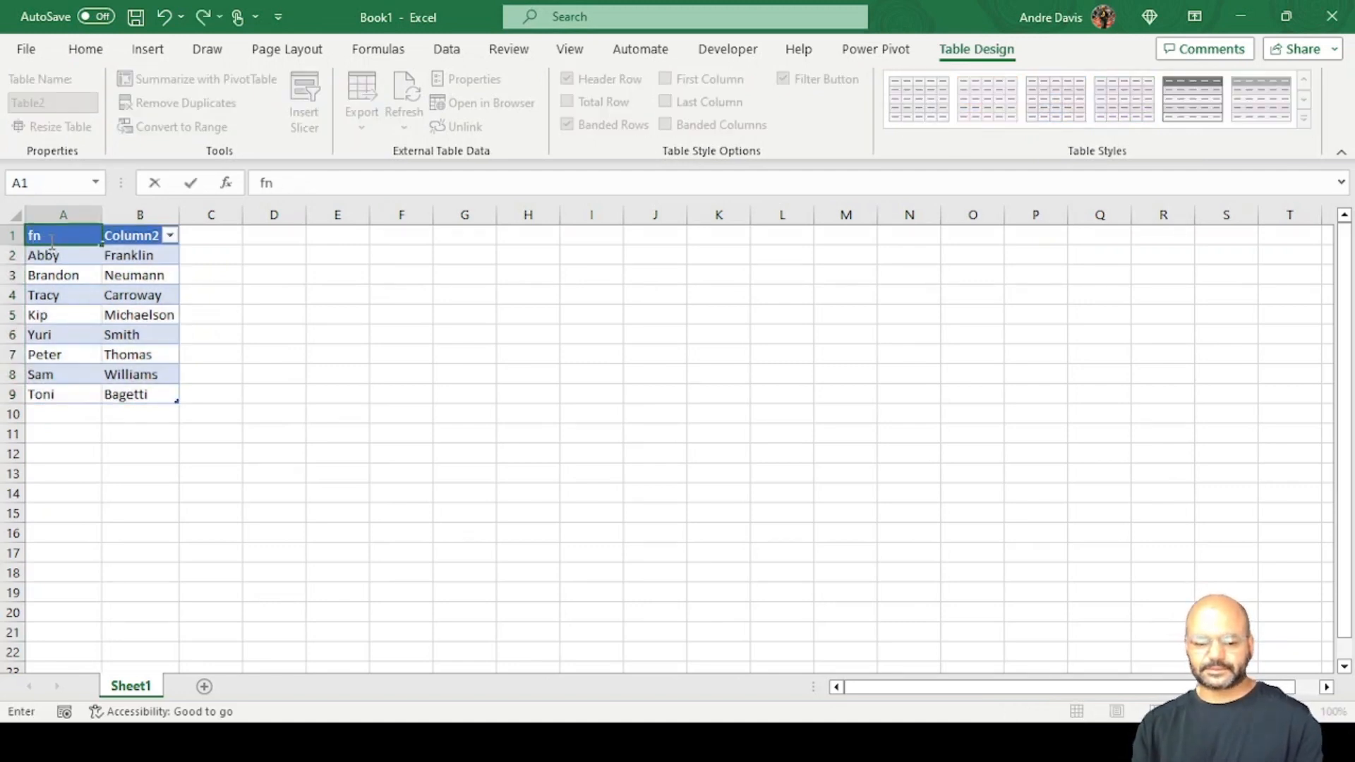
{"action": "key", "text": "BackSpace"}
{"action": "type", "text": "irst name"}
{"action": "key", "text": "Tab"}
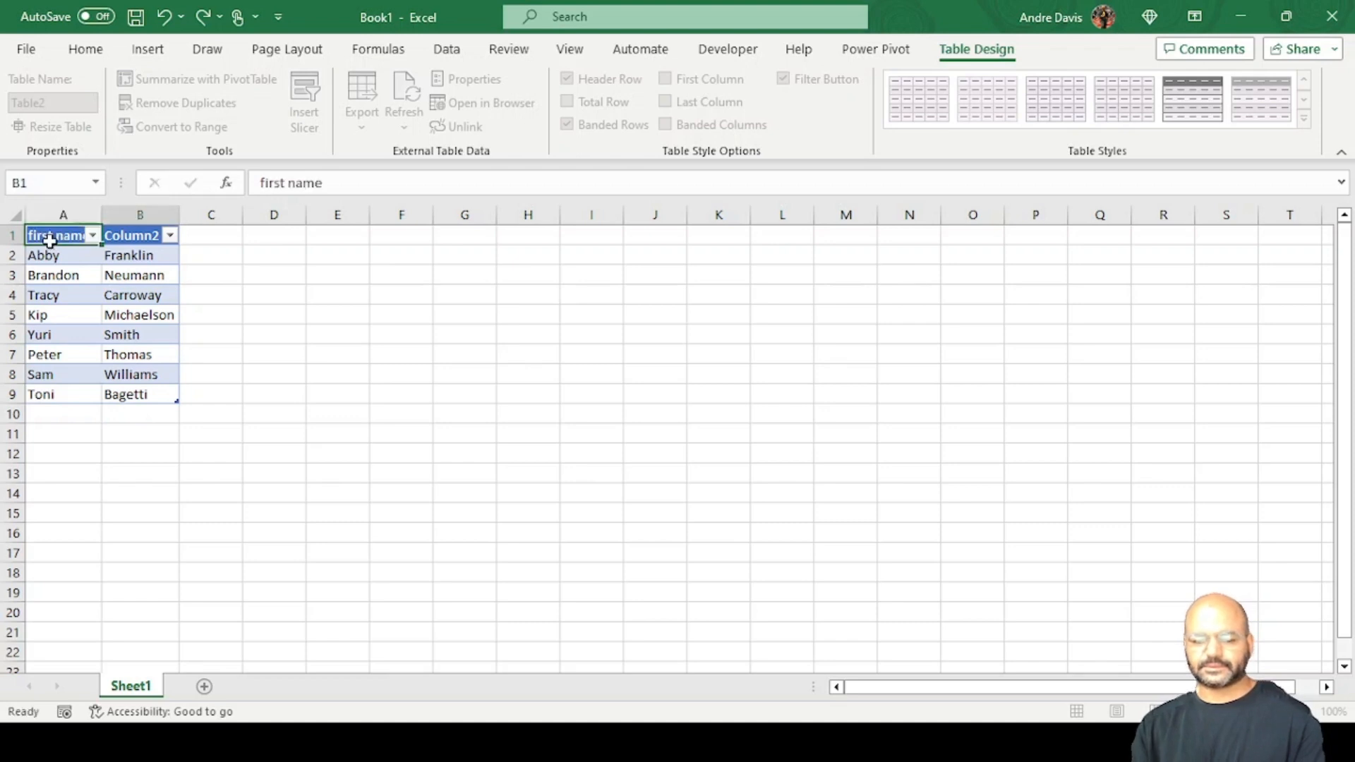
{"action": "type", "text": "last name"}
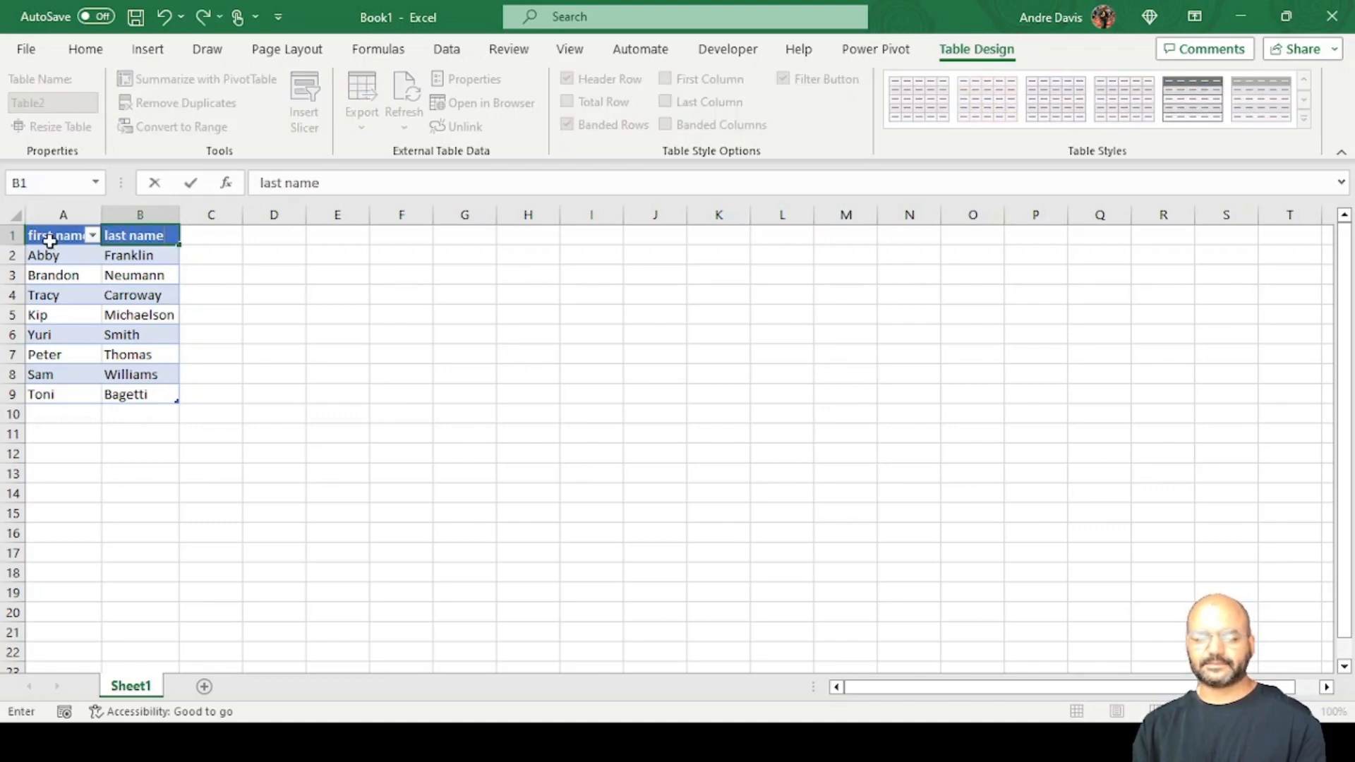
{"action": "key", "text": "Return"}
Name the table nameParts.
{"action": "left_click", "coordinate": [28, 102]}
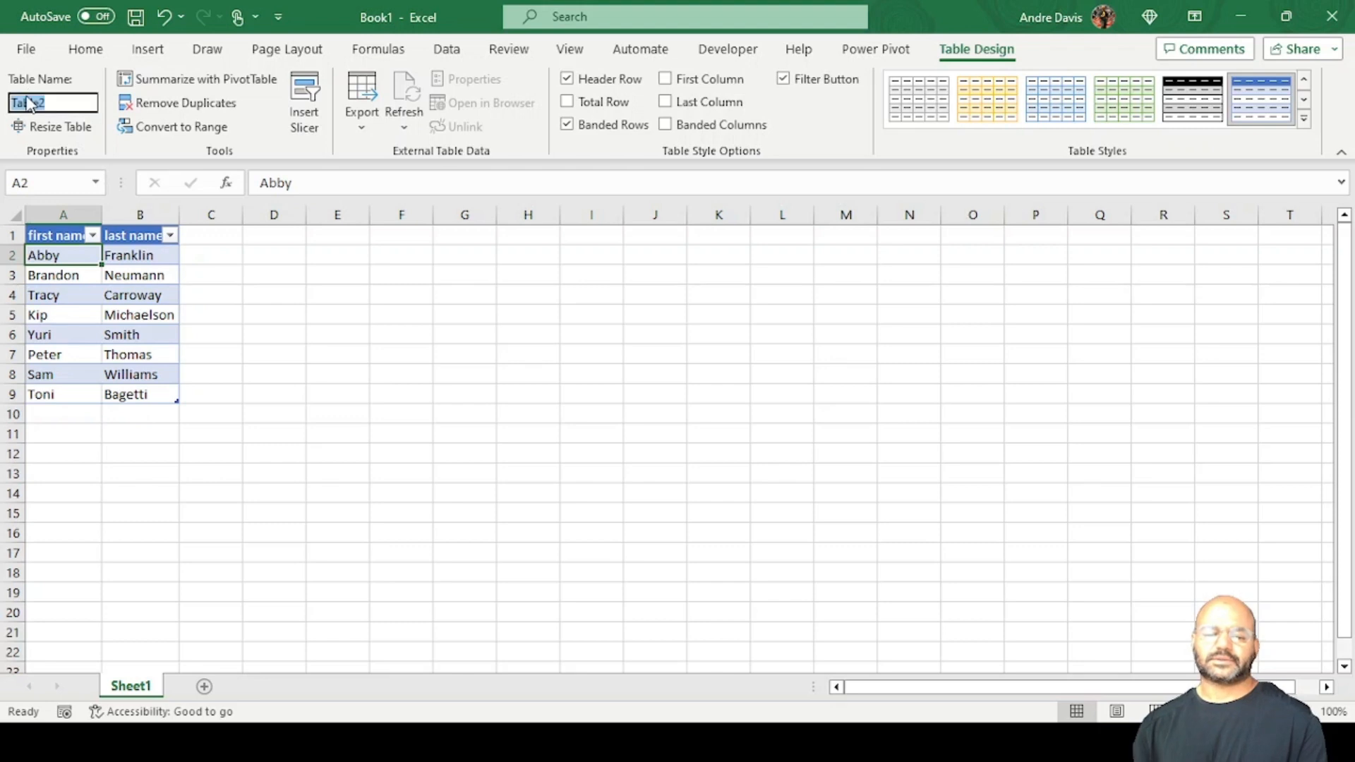
{"action": "type", "text": "names"}
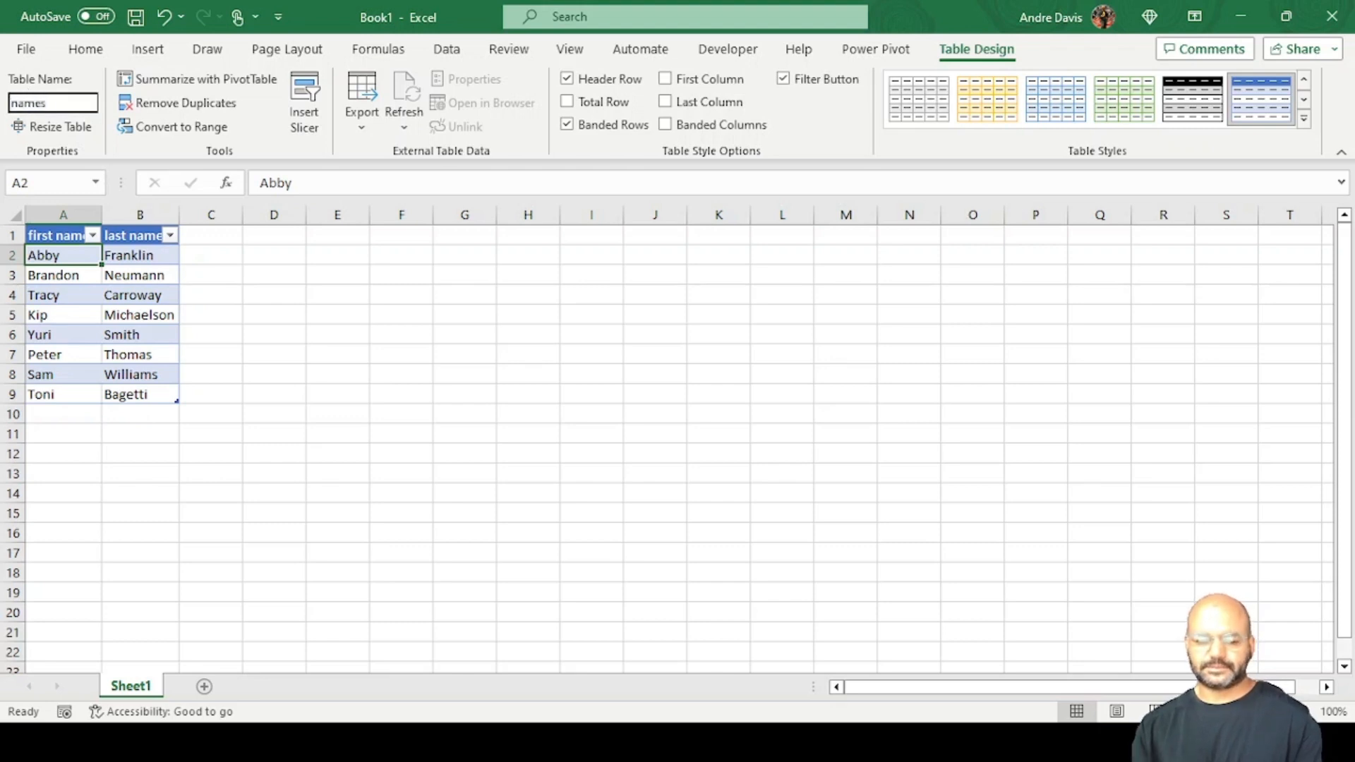
{"action": "key", "text": "Return"}
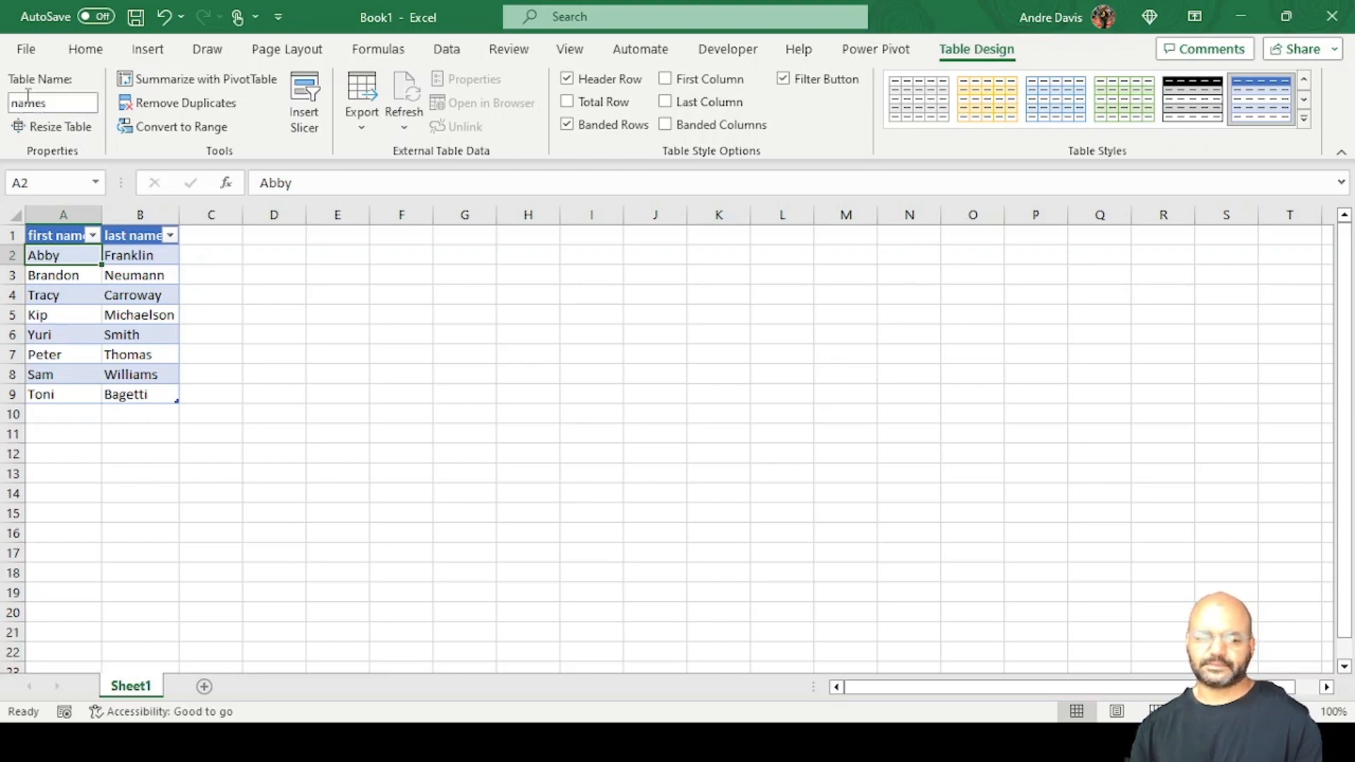
{"action": "left_click", "coordinate": [56, 104]}
{"action": "left_click", "coordinate": [58, 104]}
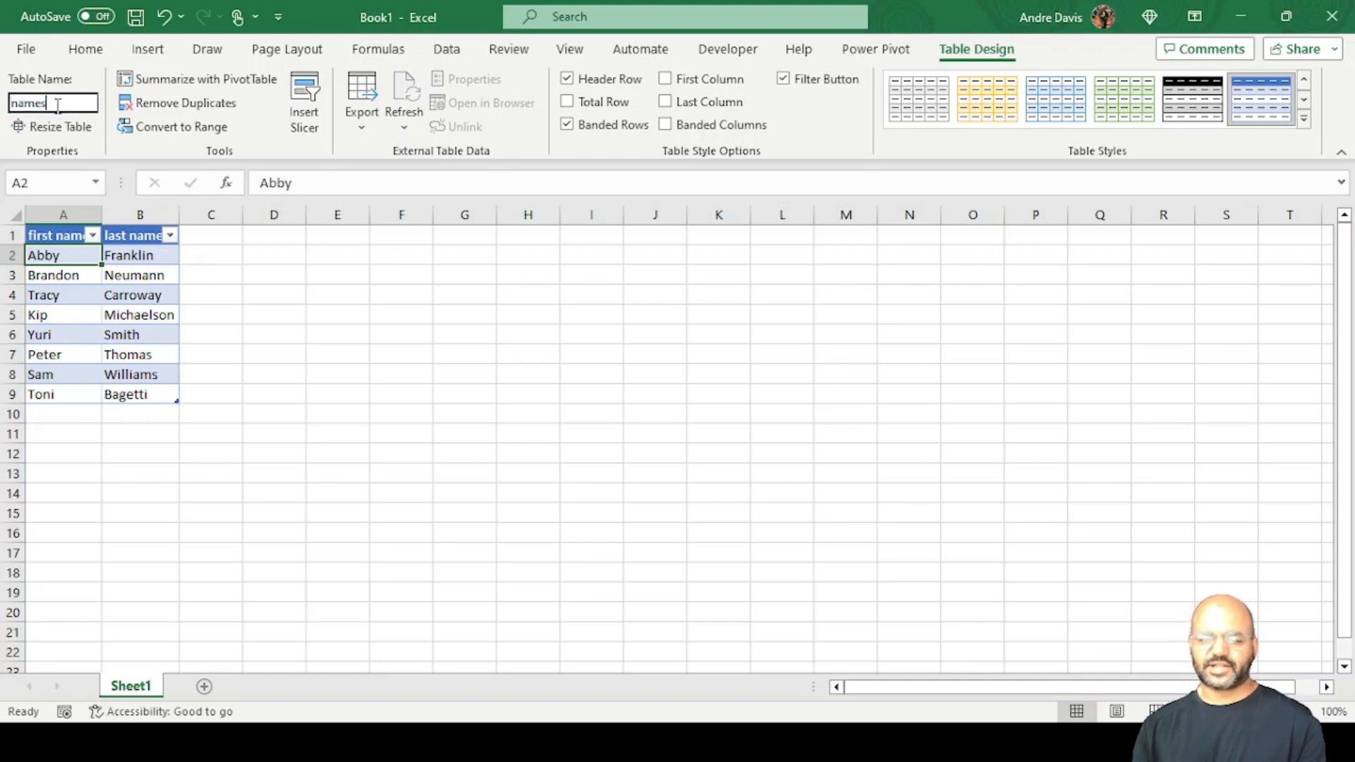
{"action": "key", "text": "BackSpace"}
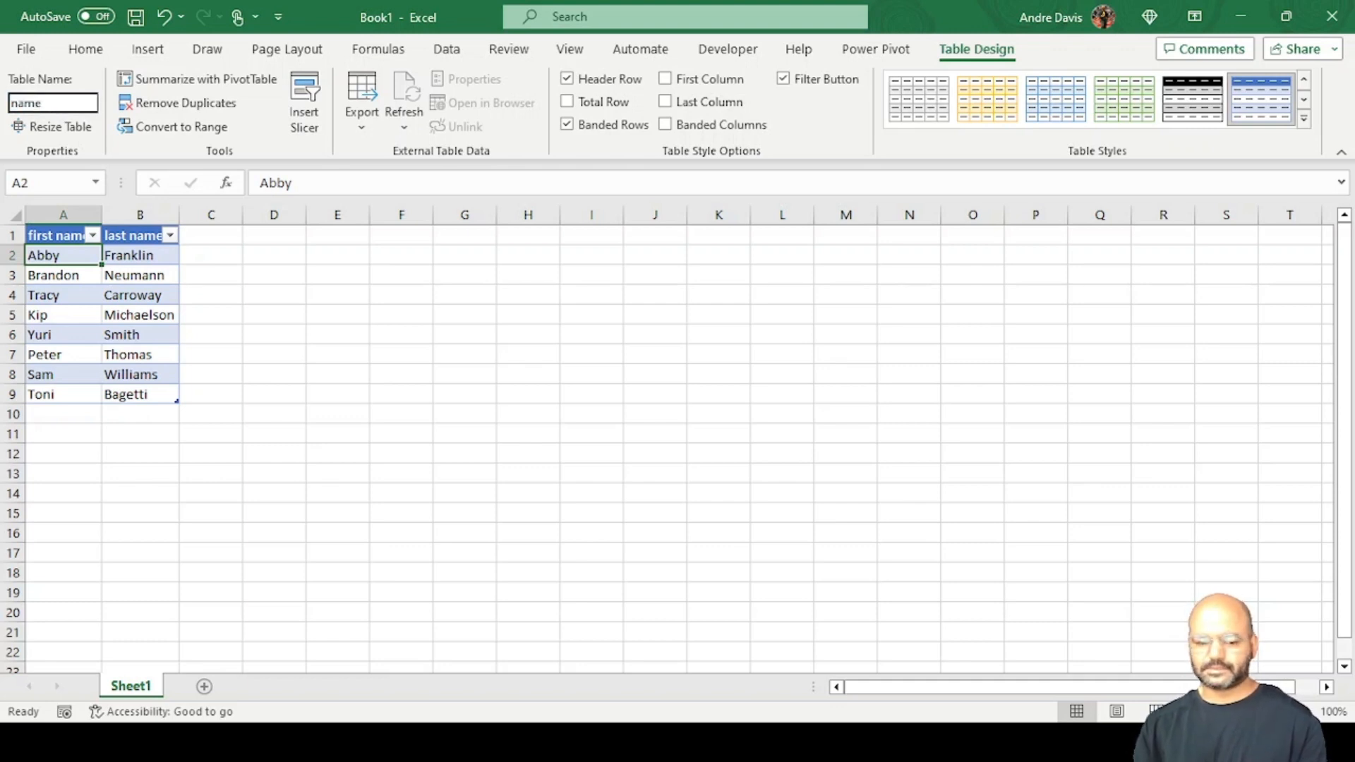
{"action": "type", "text": "Pairs"}
{"action": "key", "text": "Return"}
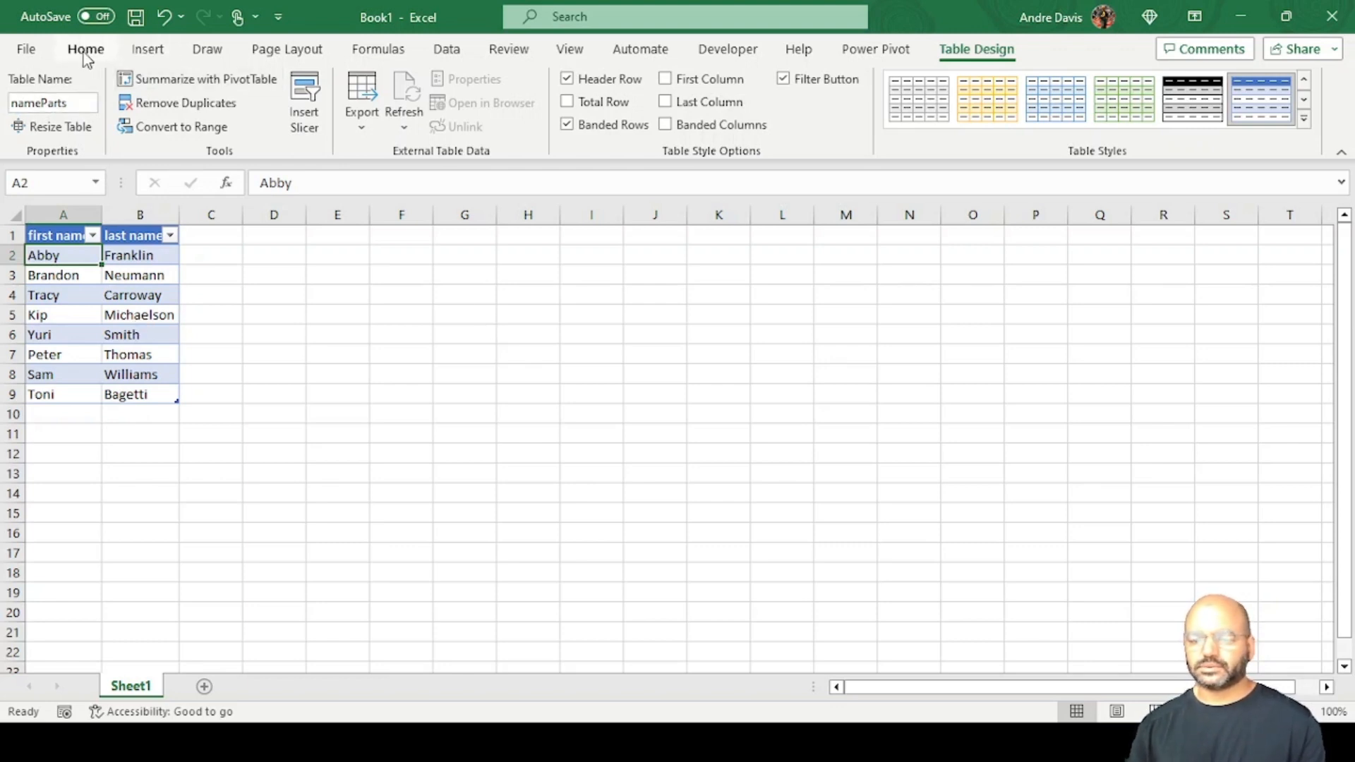
Start a Power Query import using the nameParts table as the data source.
{"action": "left_click", "coordinate": [459, 49]}
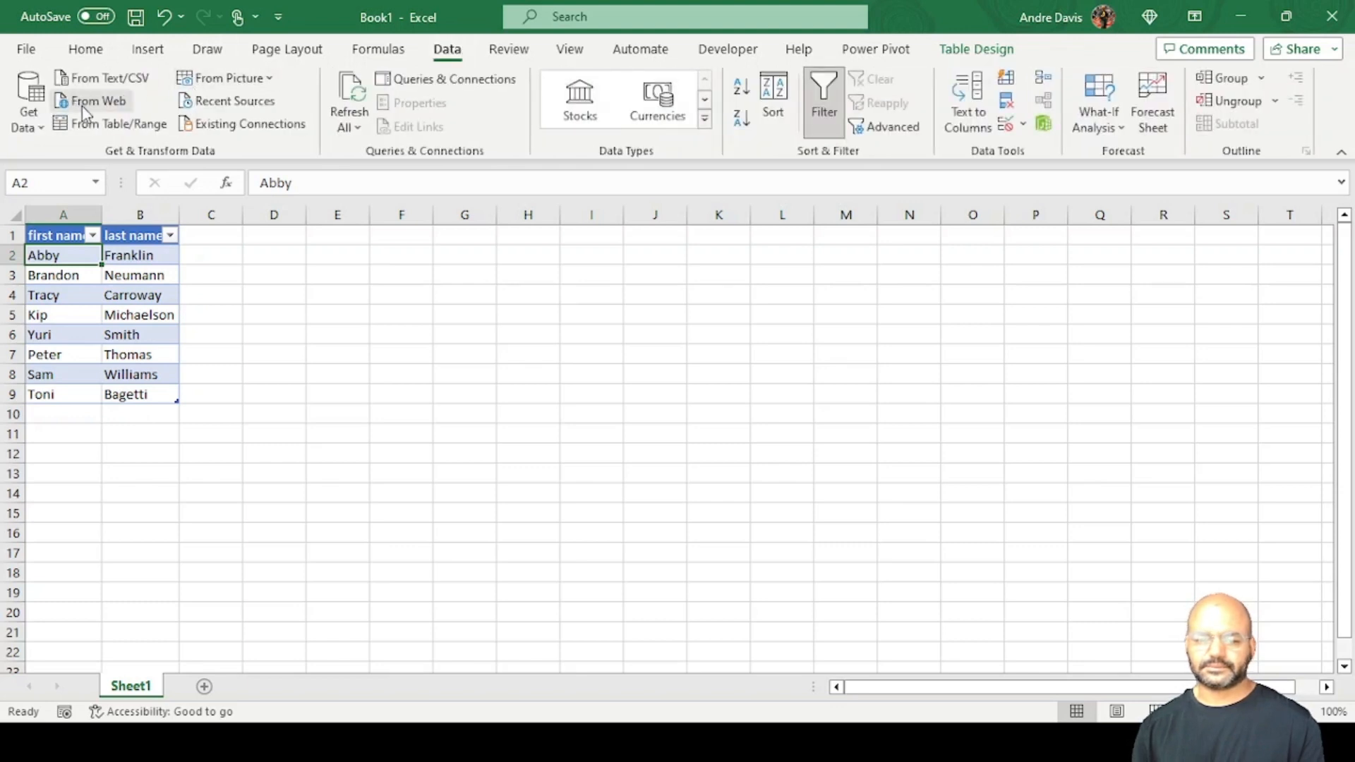
{"action": "left_click", "coordinate": [90, 125]}
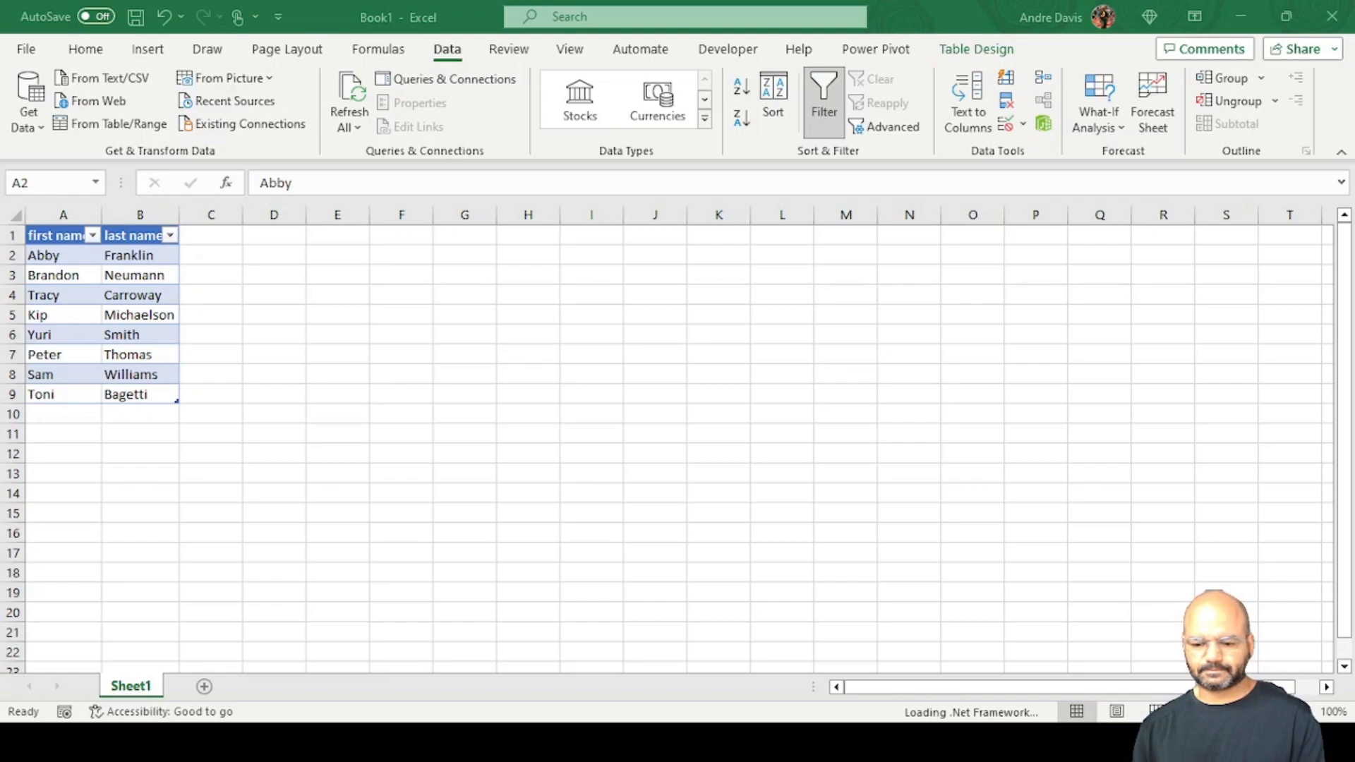
Return to the Power Query Editor and create a new query that references nameParts.
{"action": "left_click", "coordinate": [107, 504]}
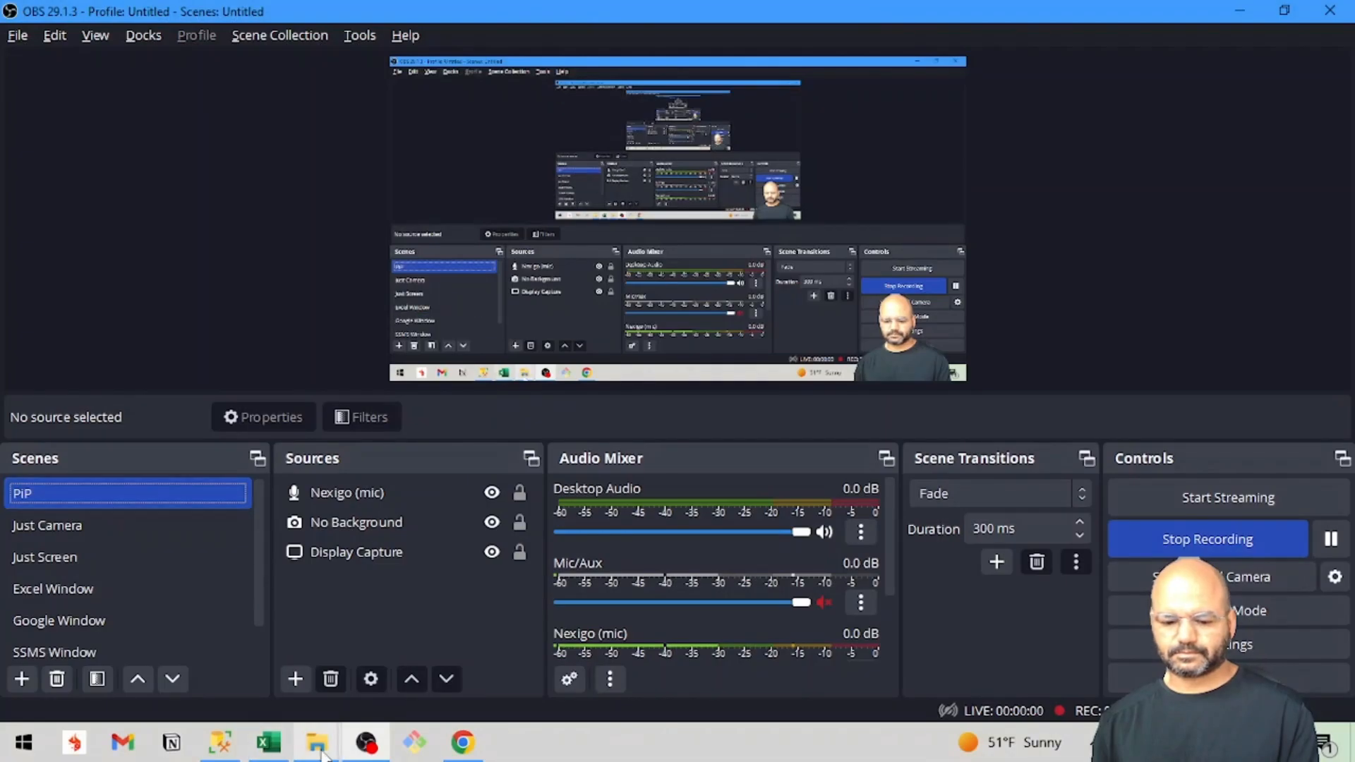
{"action": "left_click", "coordinate": [269, 743]}
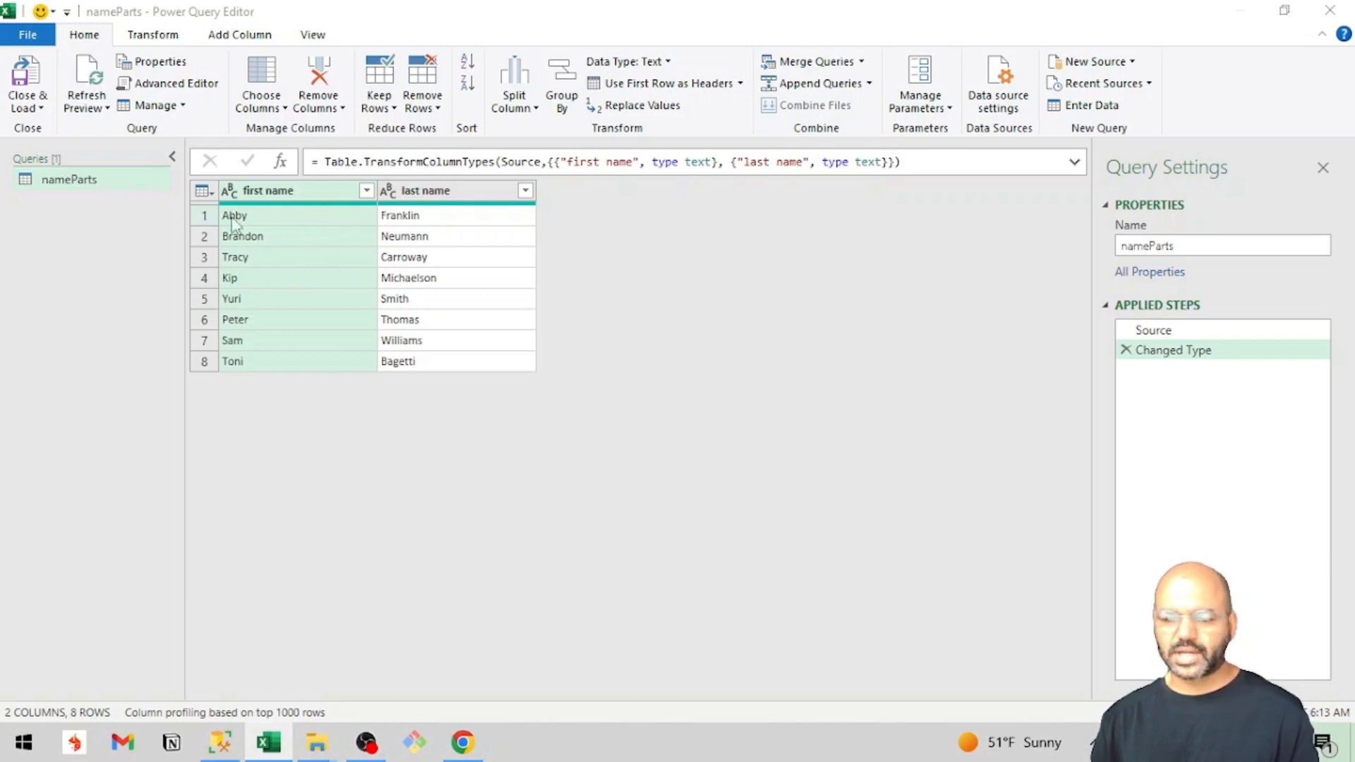
{"action": "right_click", "coordinate": [87, 183]}
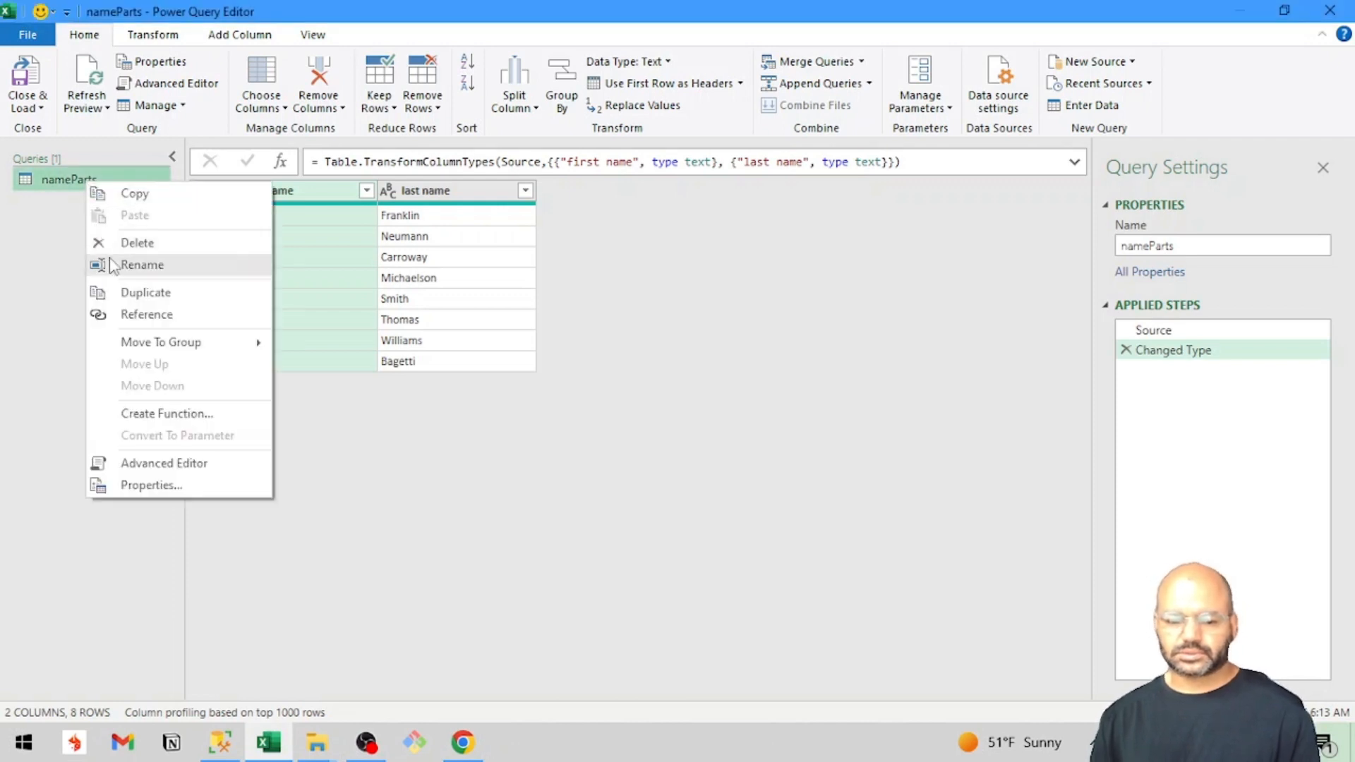
{"action": "left_click", "coordinate": [146, 314]}
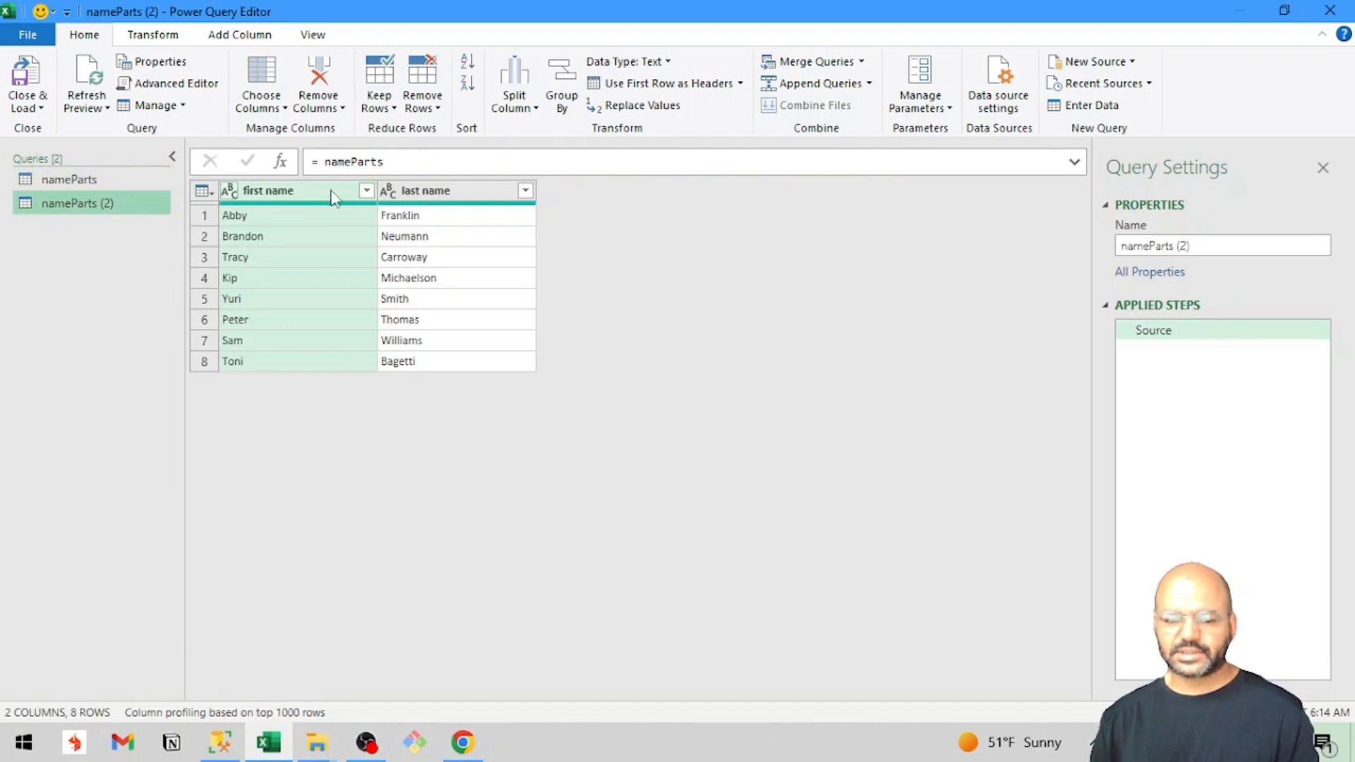
Remove the first name column from the referenced query and rename that query "last name".
{"action": "left_click", "coordinate": [321, 83]}
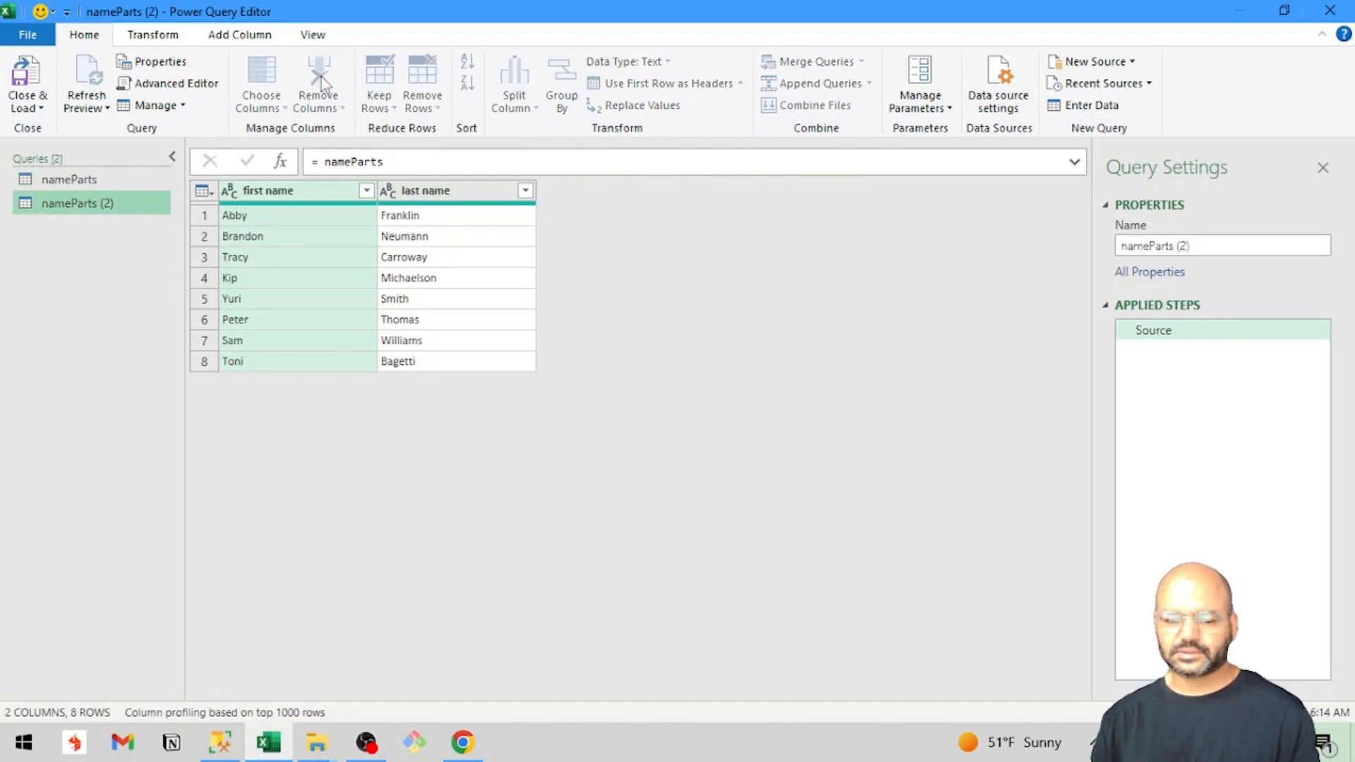
{"action": "double_click", "coordinate": [81, 201]}
{"action": "type", "text": "last name"}
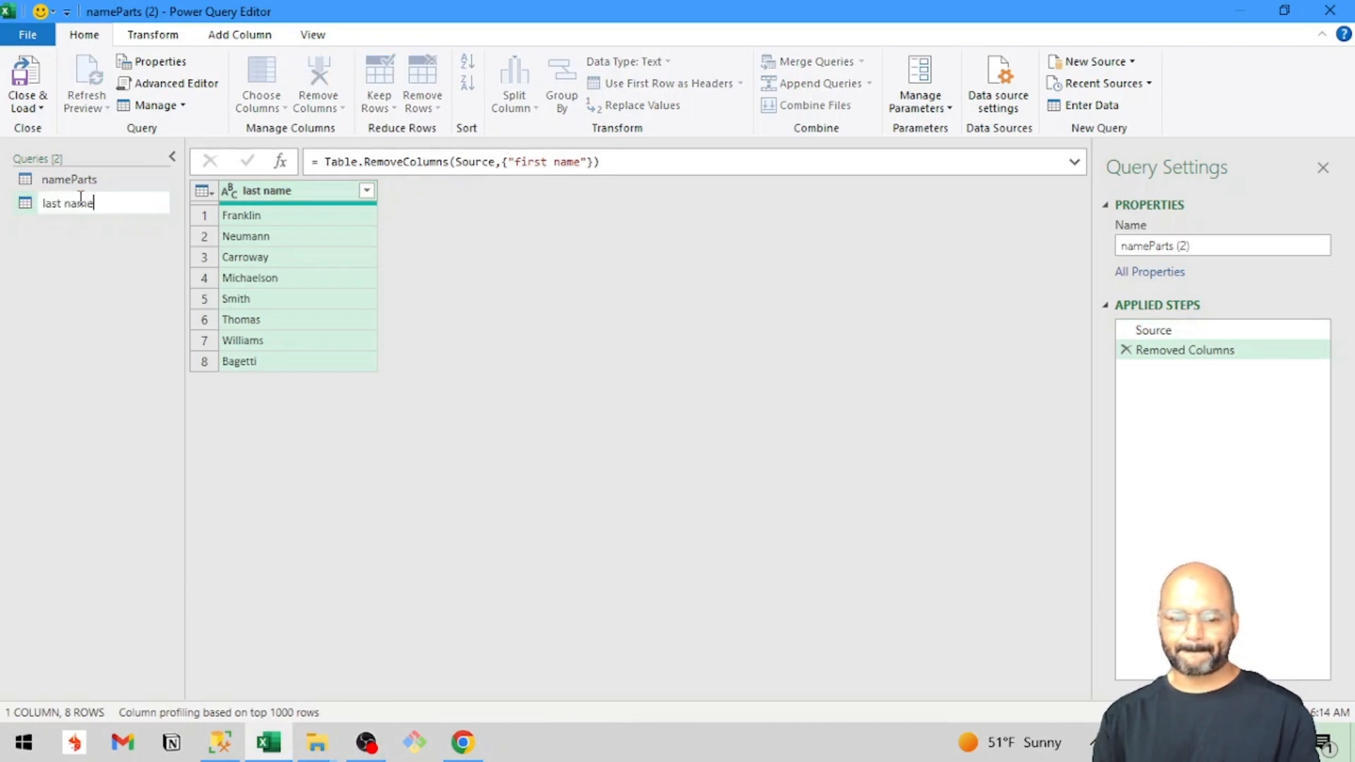
{"action": "key", "text": "Return"}
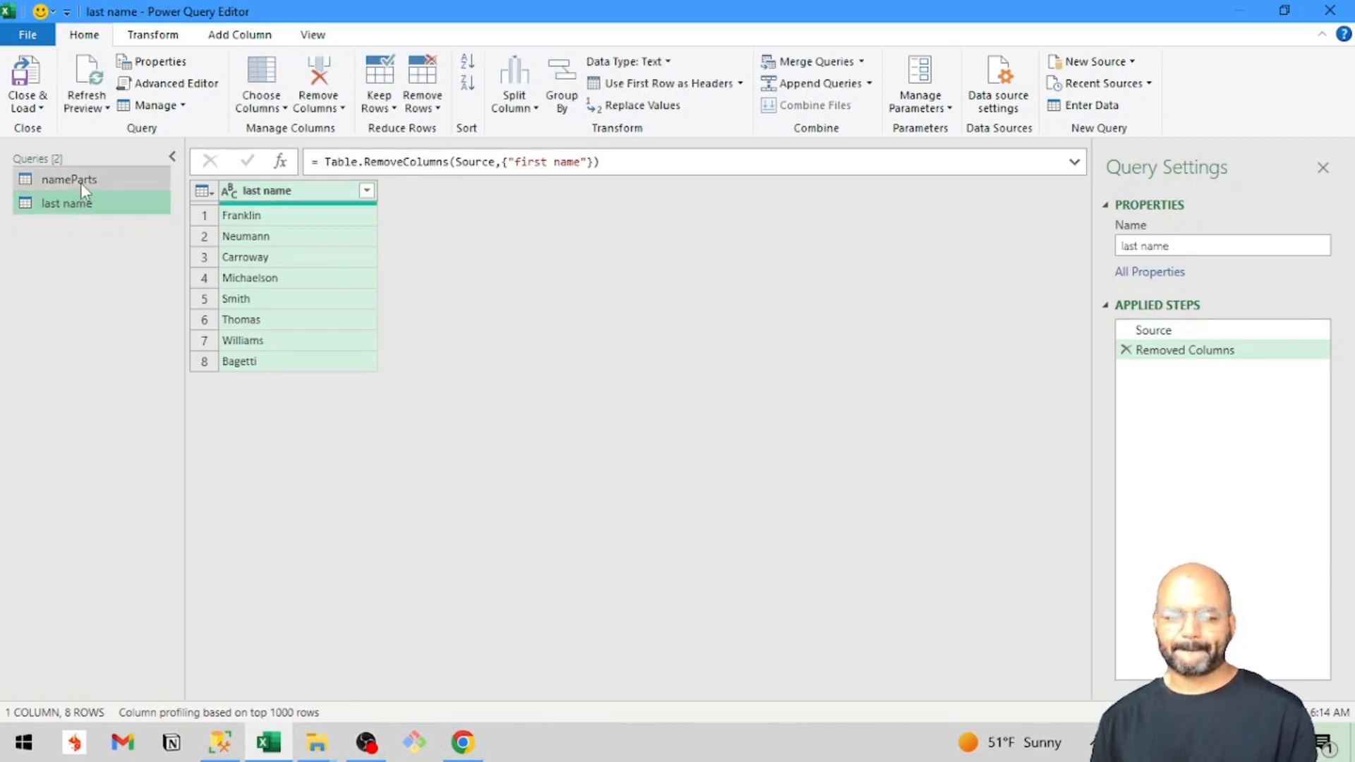
Duplicate the last name query and rename the copy "first name".
{"action": "right_click", "coordinate": [81, 204]}
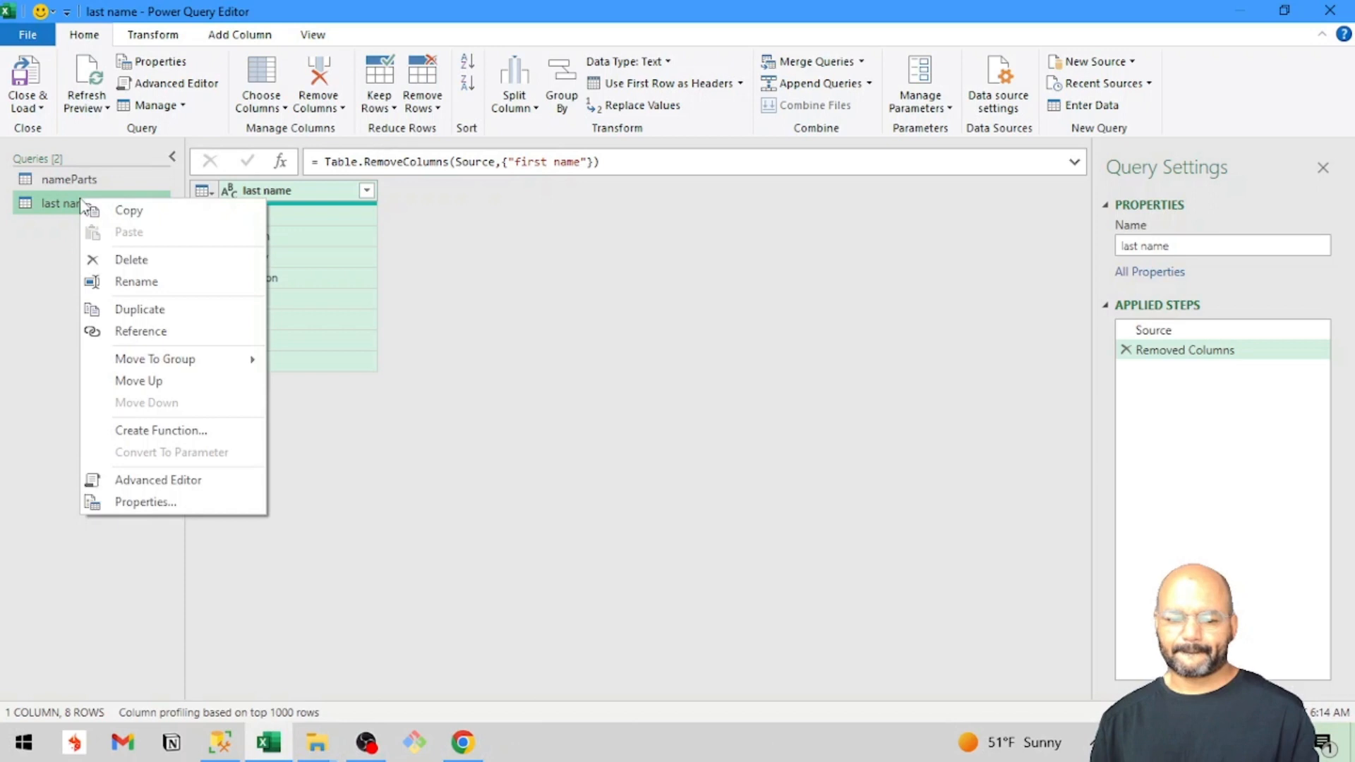
{"action": "left_click", "coordinate": [120, 311]}
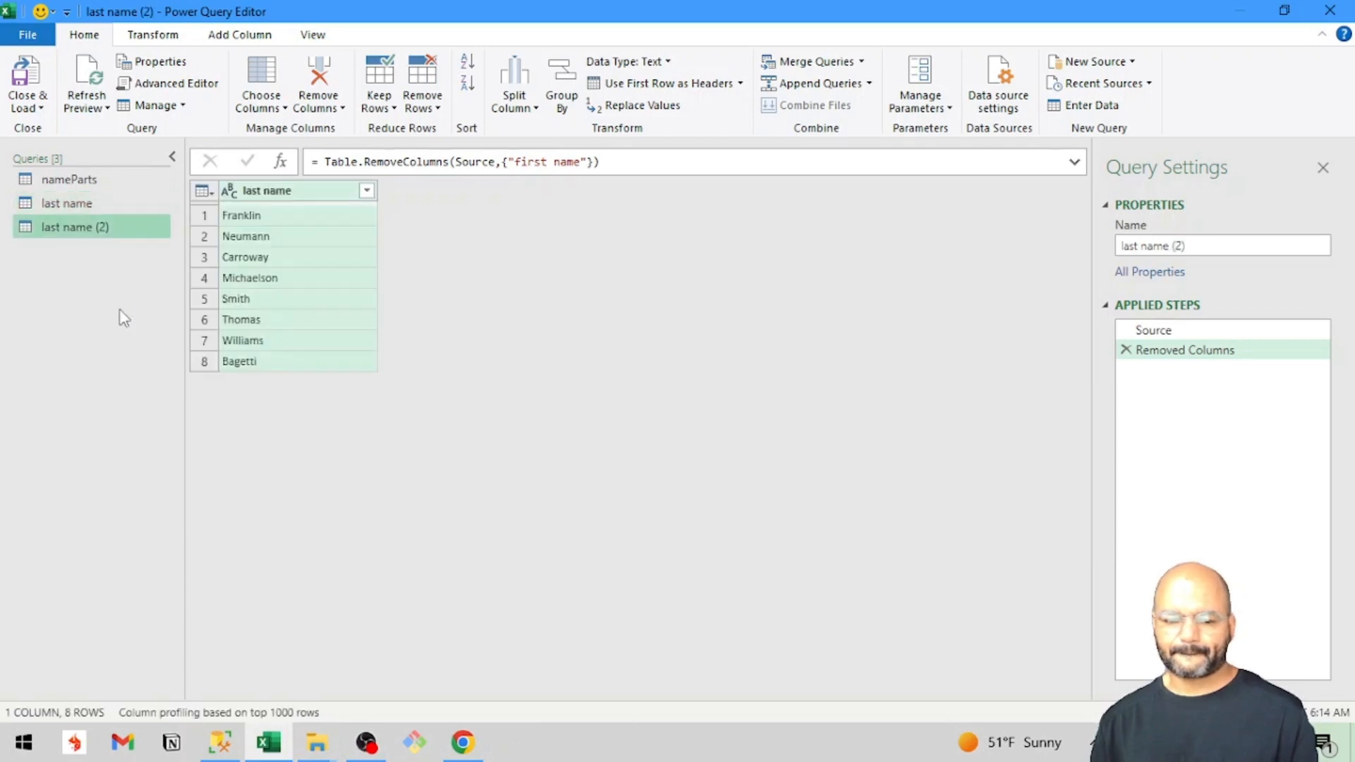
{"action": "double_click", "coordinate": [84, 229]}
{"action": "type", "text": "f"}
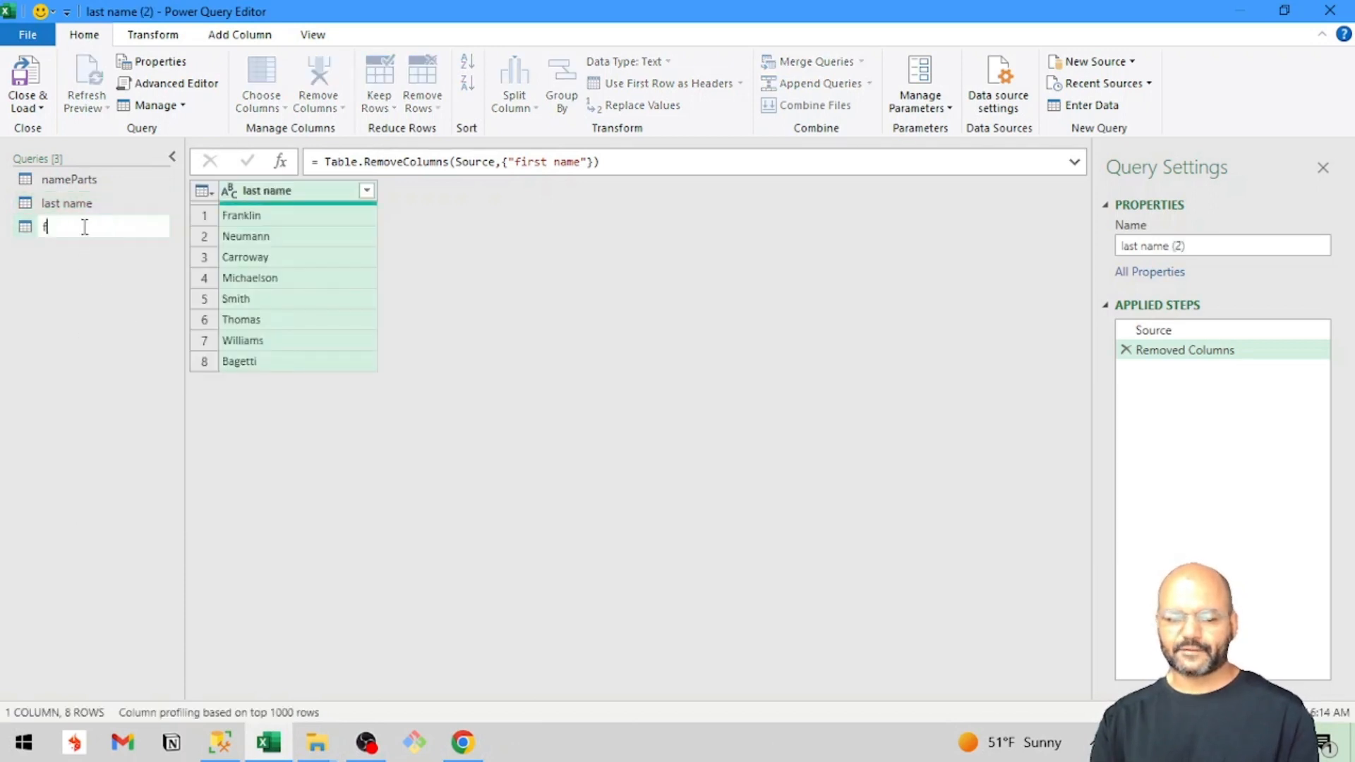
{"action": "type", "text": "irst name"}
{"action": "key", "text": "Return"}
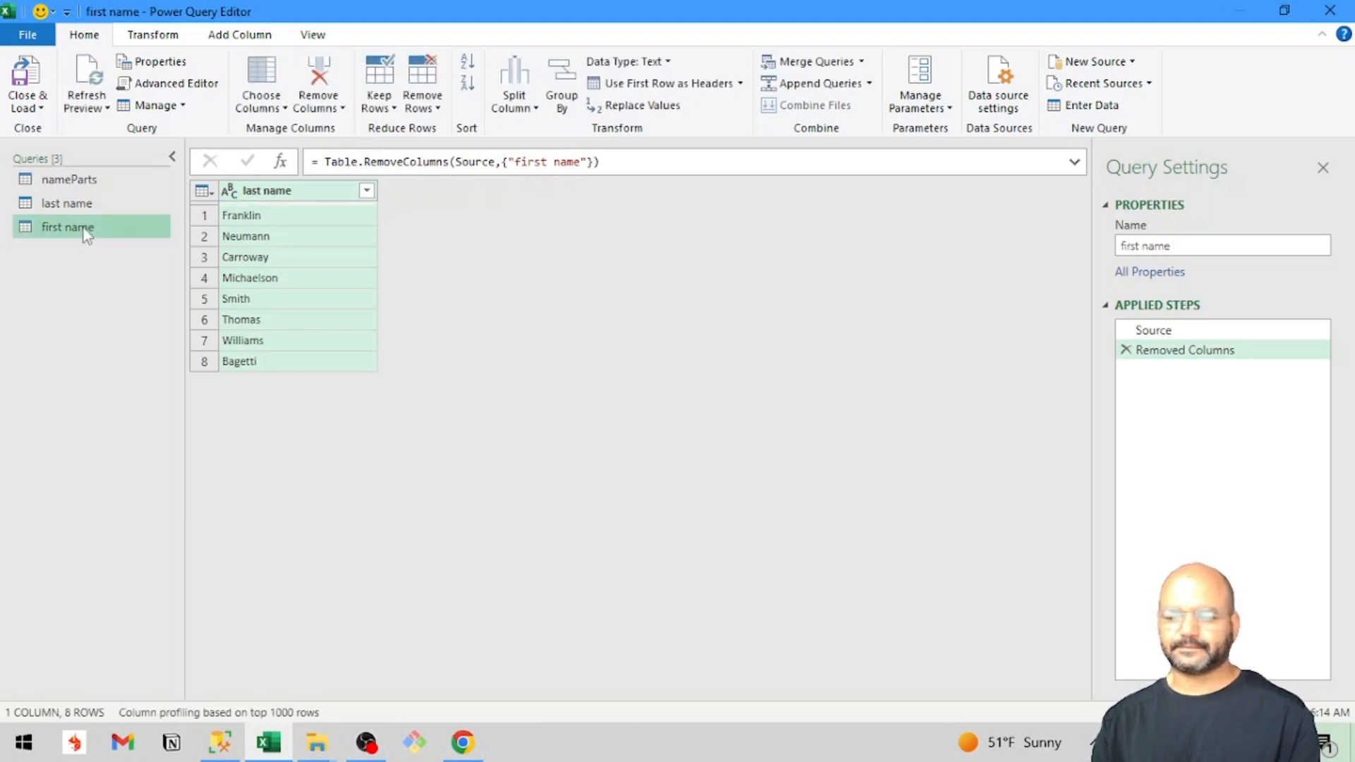
In the first name query, delete the Removed Columns step and remove the last name column instead.
{"action": "left_click", "coordinate": [1126, 349]}
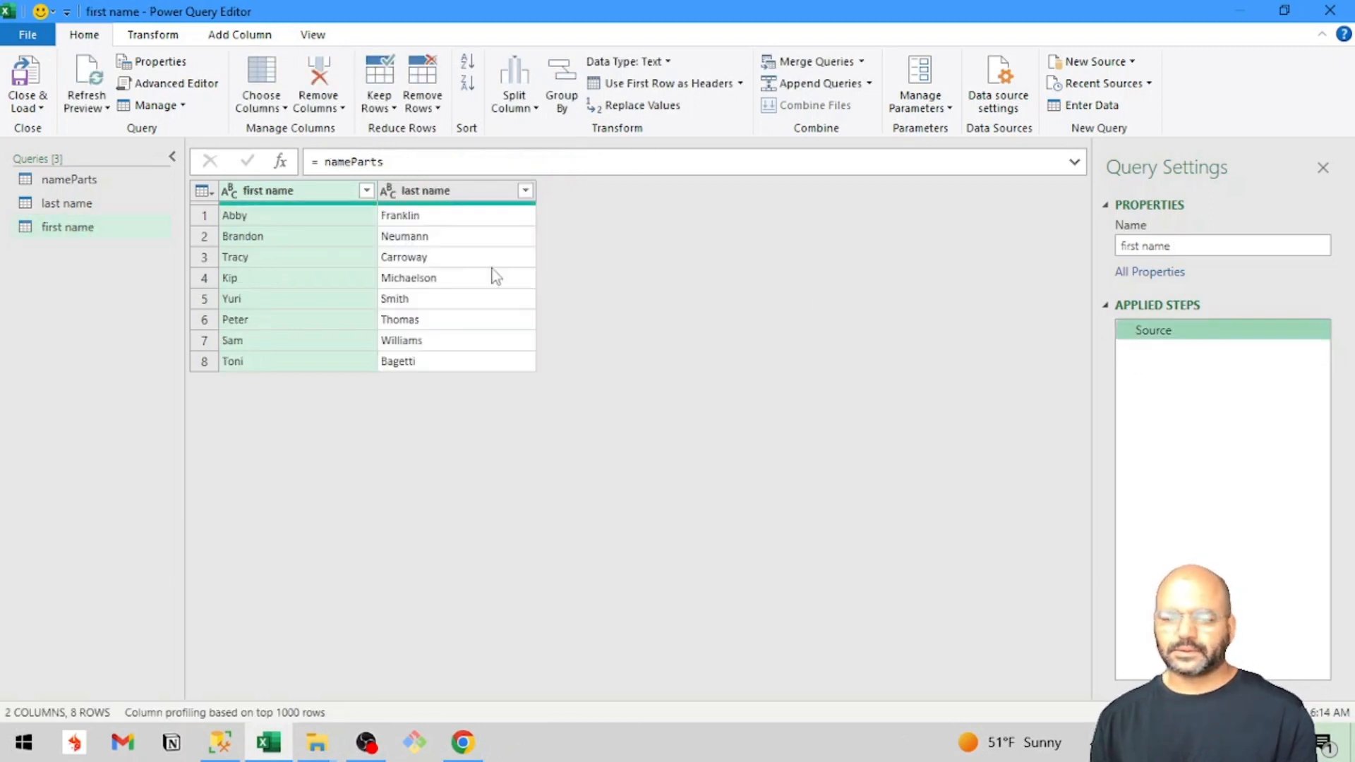
{"action": "left_click", "coordinate": [417, 201]}
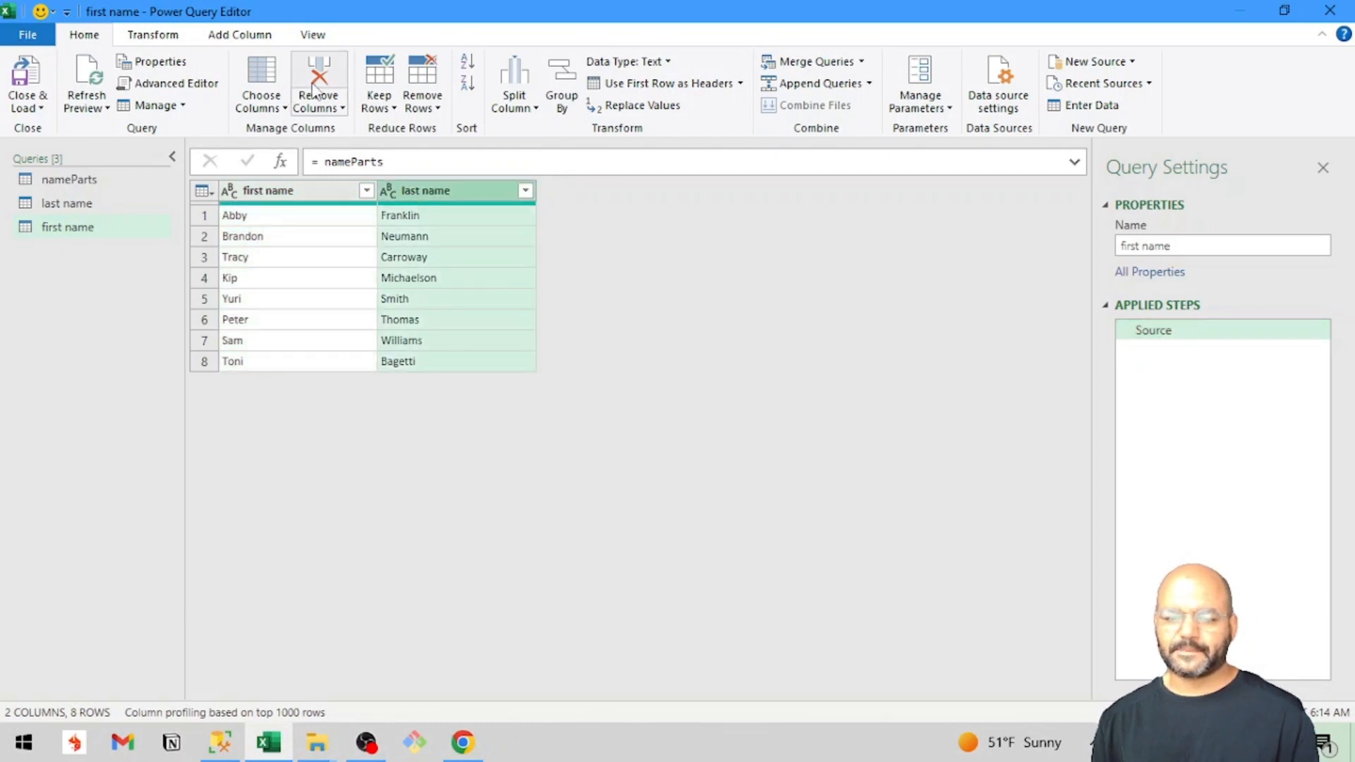
{"action": "left_click", "coordinate": [316, 90]}
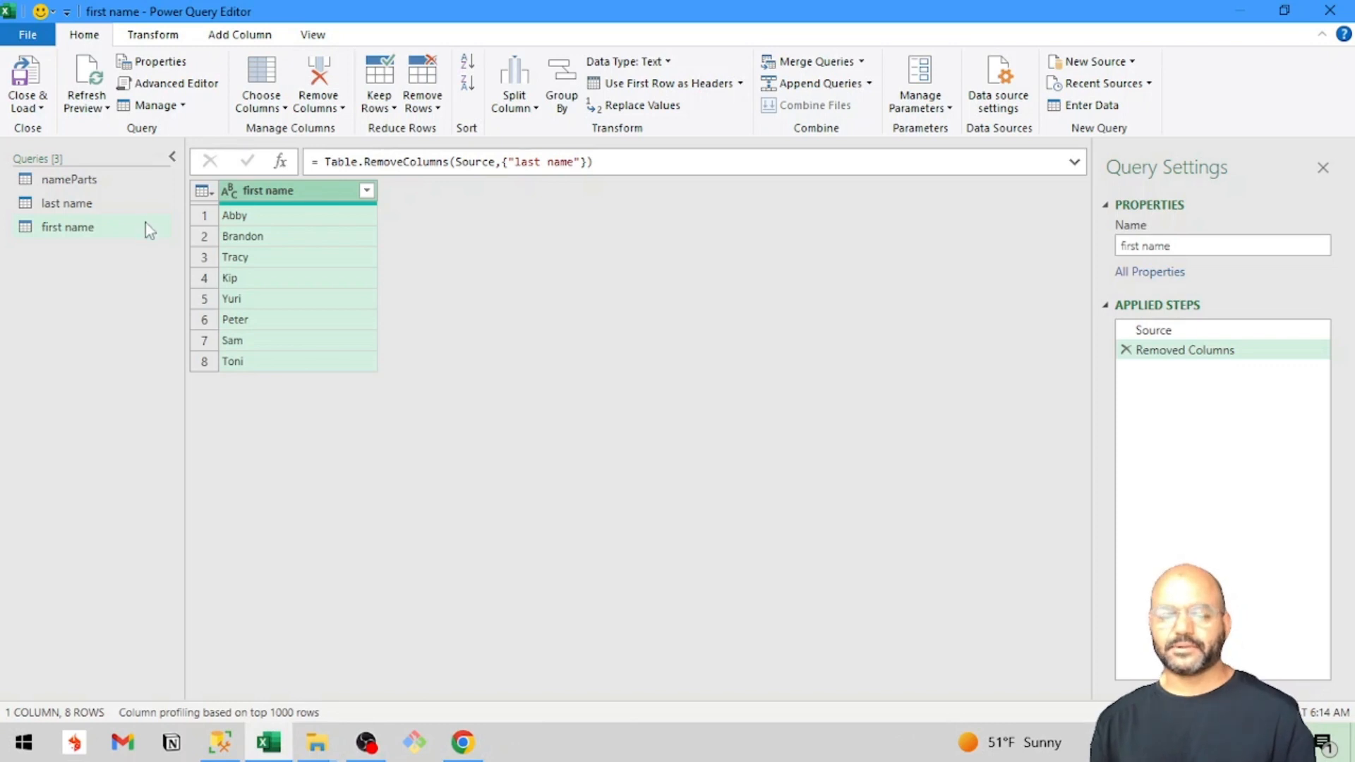
{"action": "left_click", "coordinate": [106, 205]}
{"action": "left_click", "coordinate": [109, 229]}
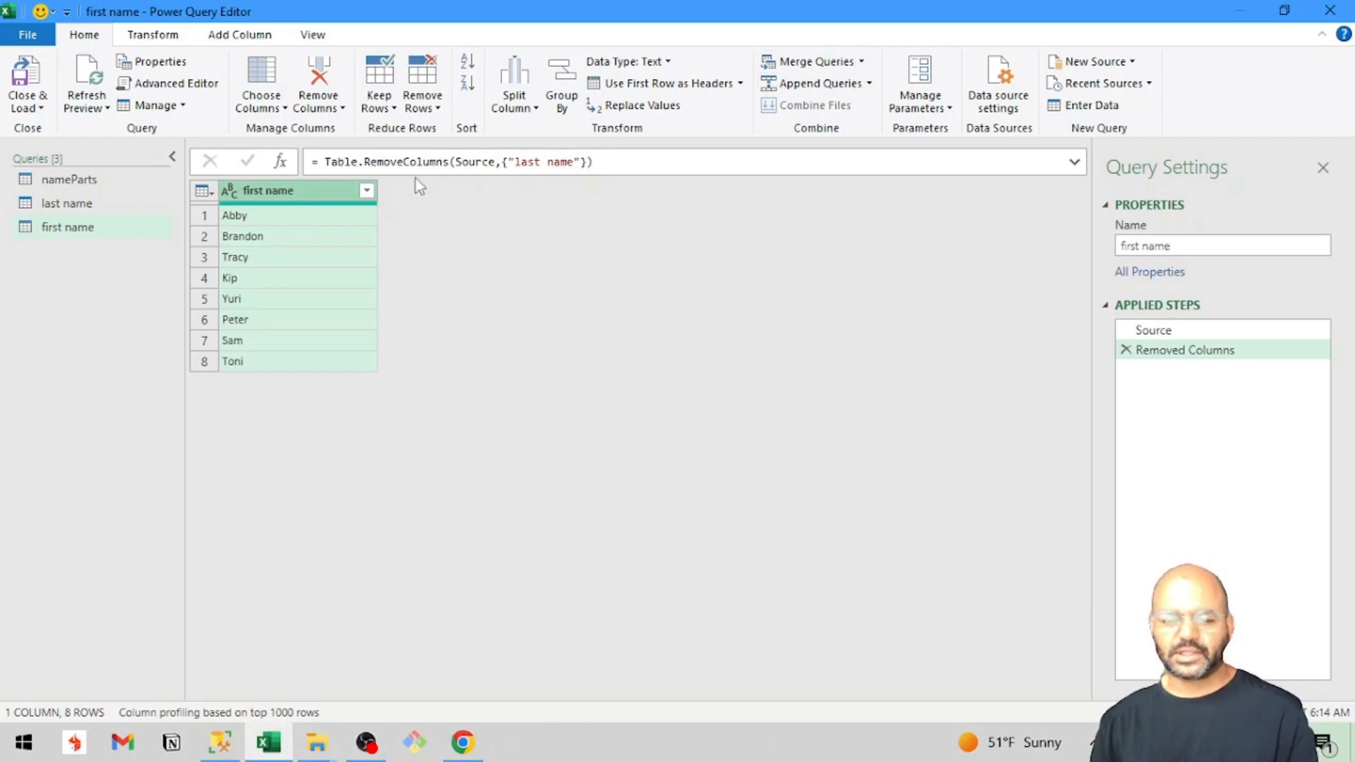
Start merging the first name query with the last name query as a new query, using the Full Outer join kind.
{"action": "left_click", "coordinate": [77, 233]}
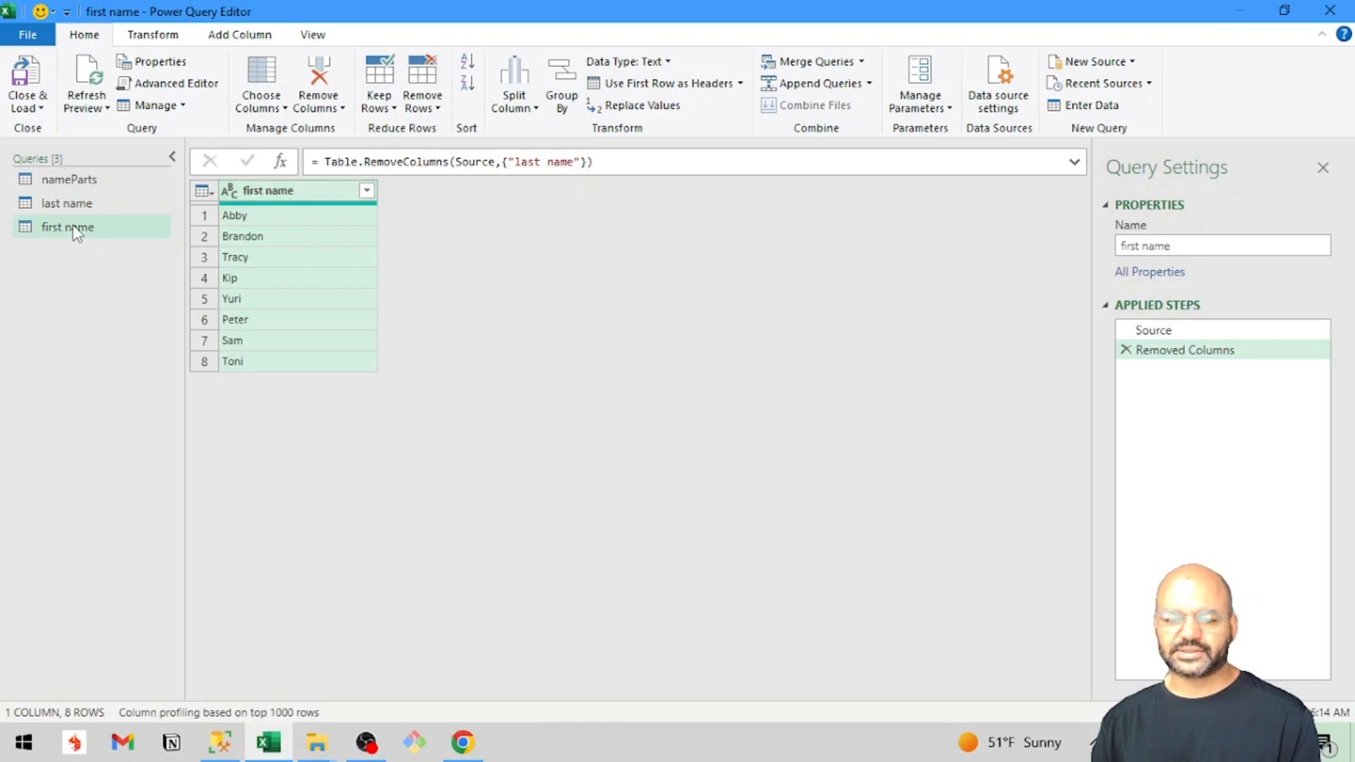
{"action": "left_click", "coordinate": [862, 62]}
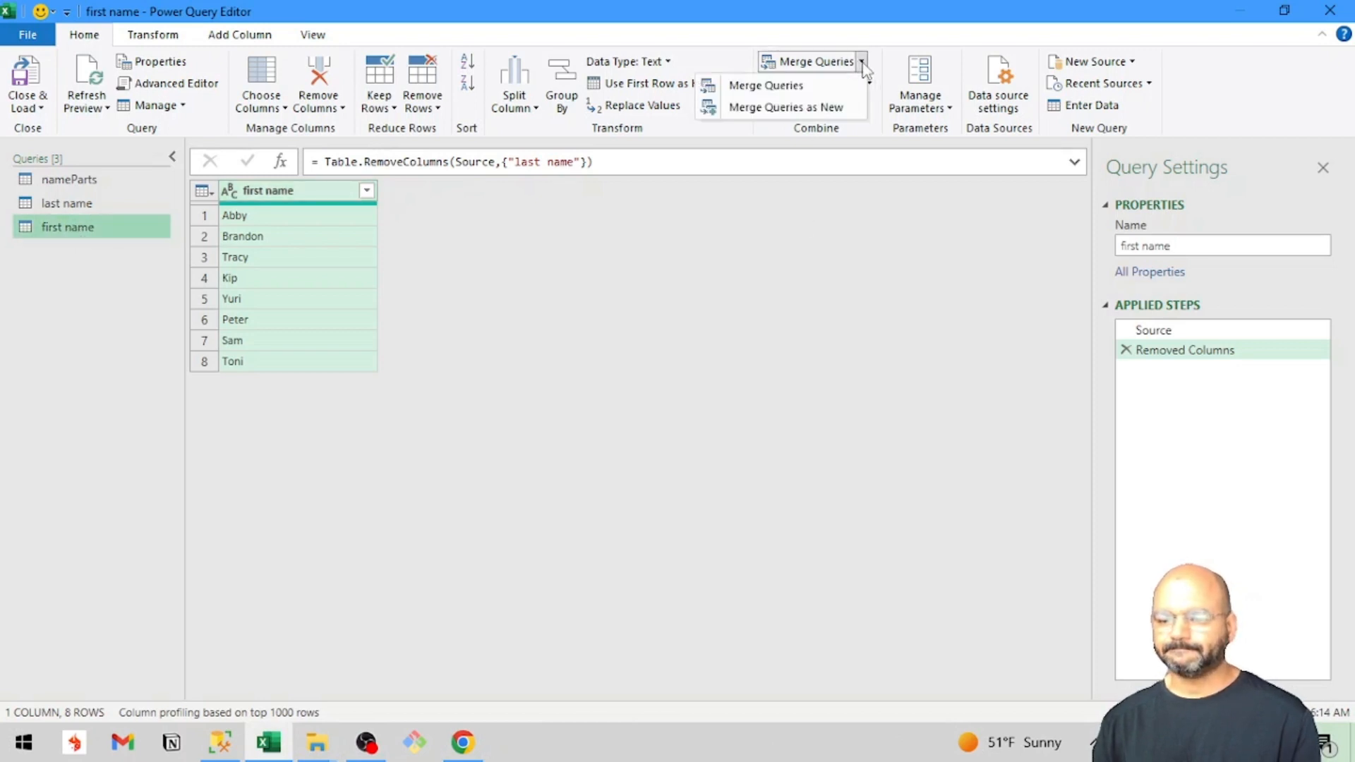
{"action": "left_click", "coordinate": [833, 109]}
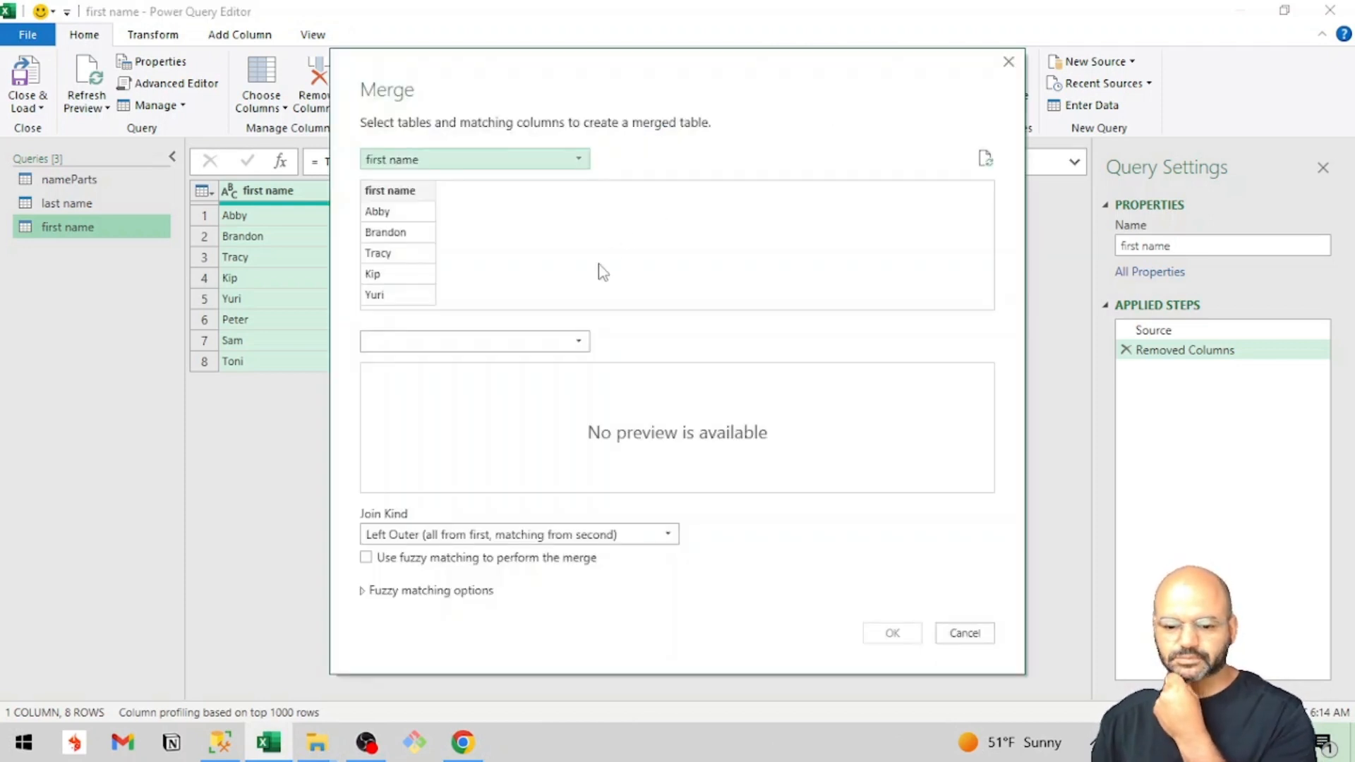
{"action": "left_click", "coordinate": [554, 342]}
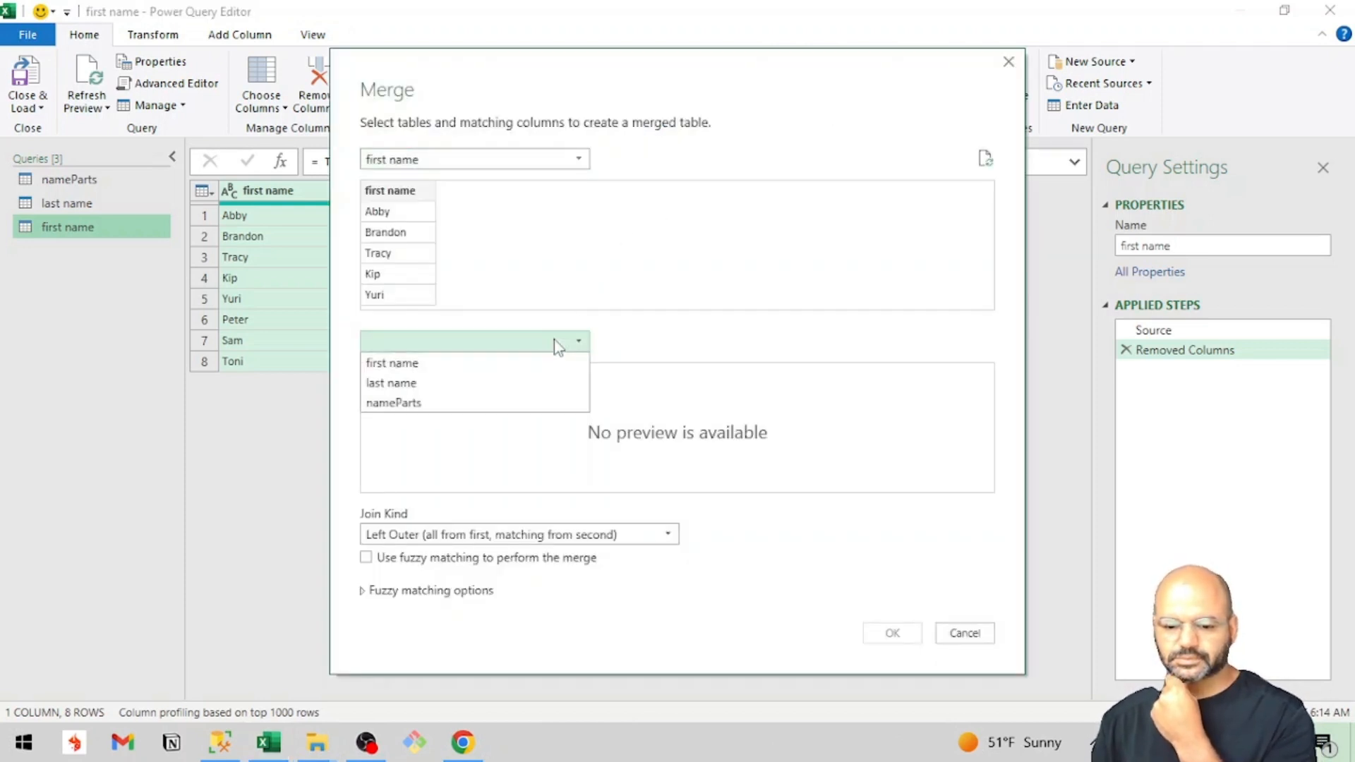
{"action": "left_click", "coordinate": [515, 385]}
{"action": "left_click", "coordinate": [492, 535]}
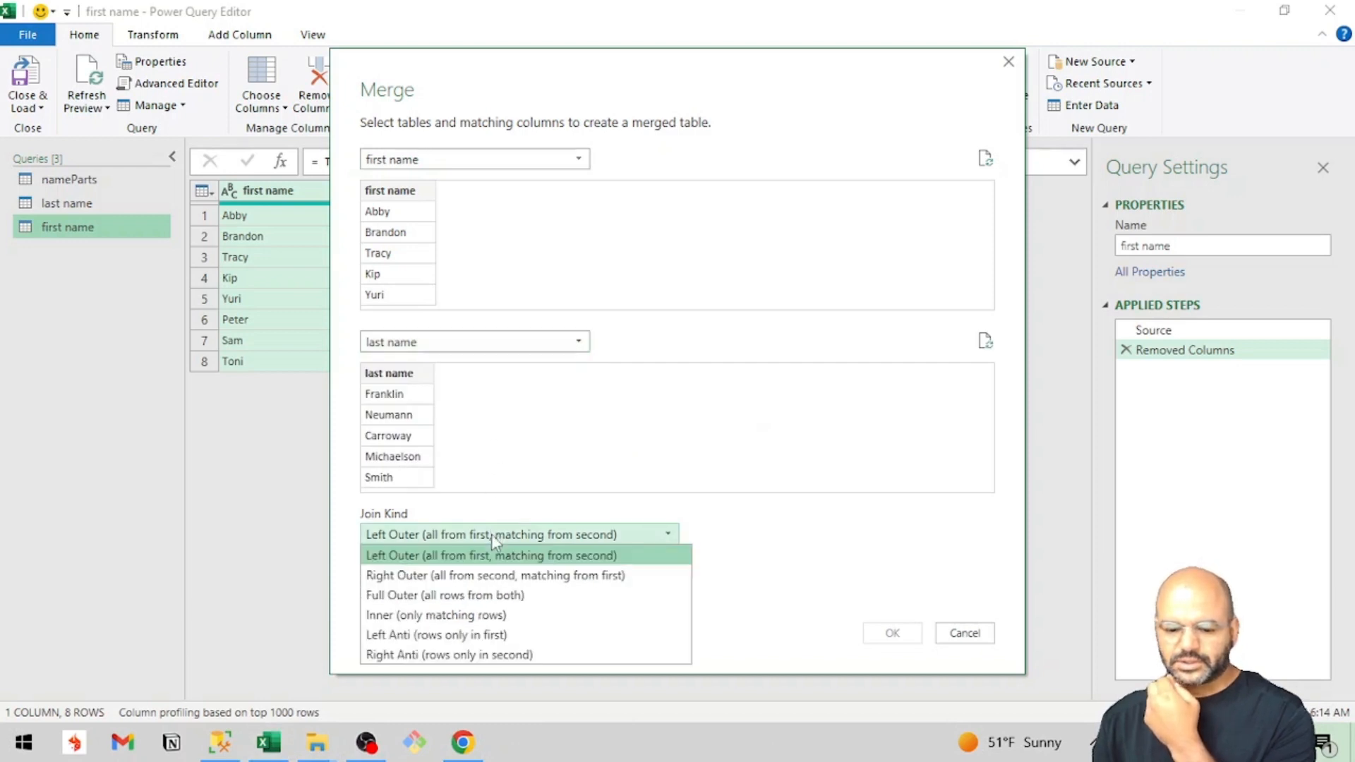
{"action": "left_click", "coordinate": [593, 595]}
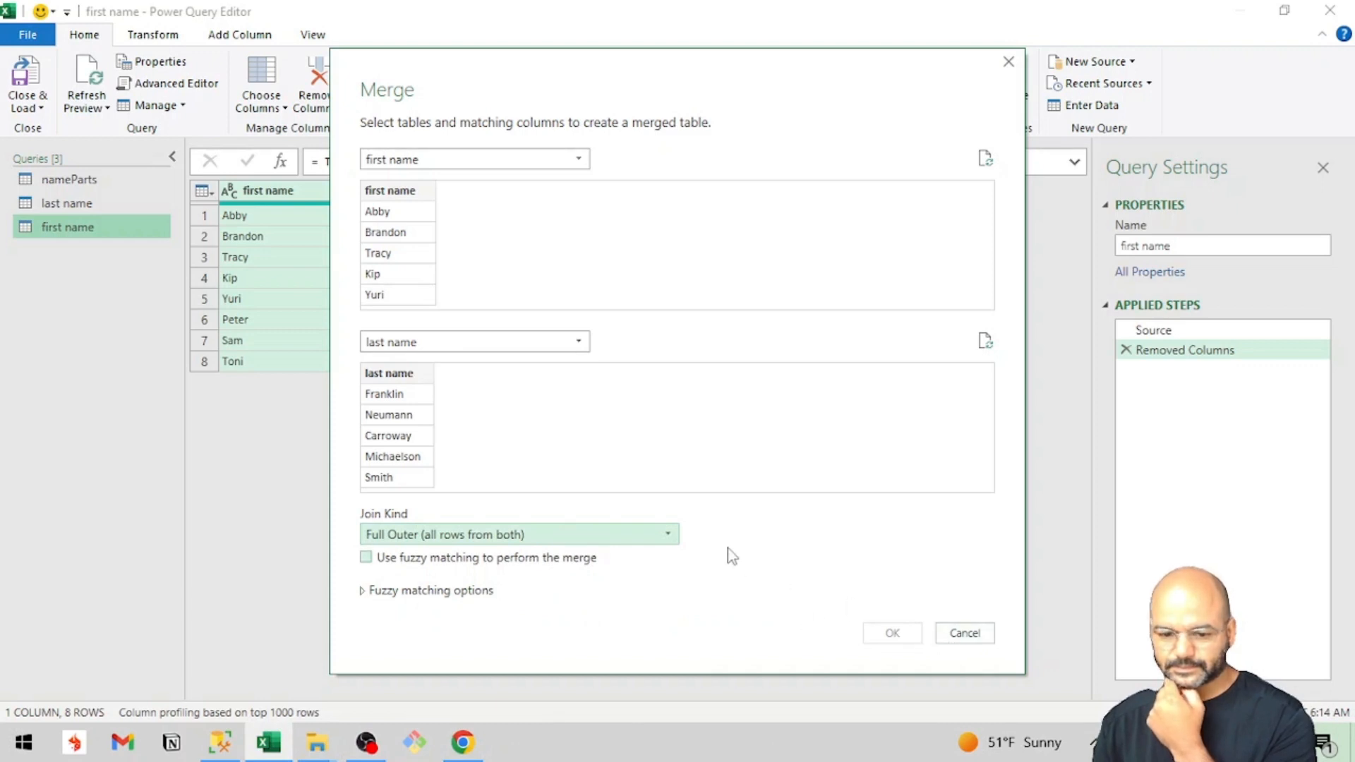
Create the merge by matching the first name column to the last name column, and expand the merged last name column with its original name as prefix.
{"action": "left_click", "coordinate": [417, 197]}
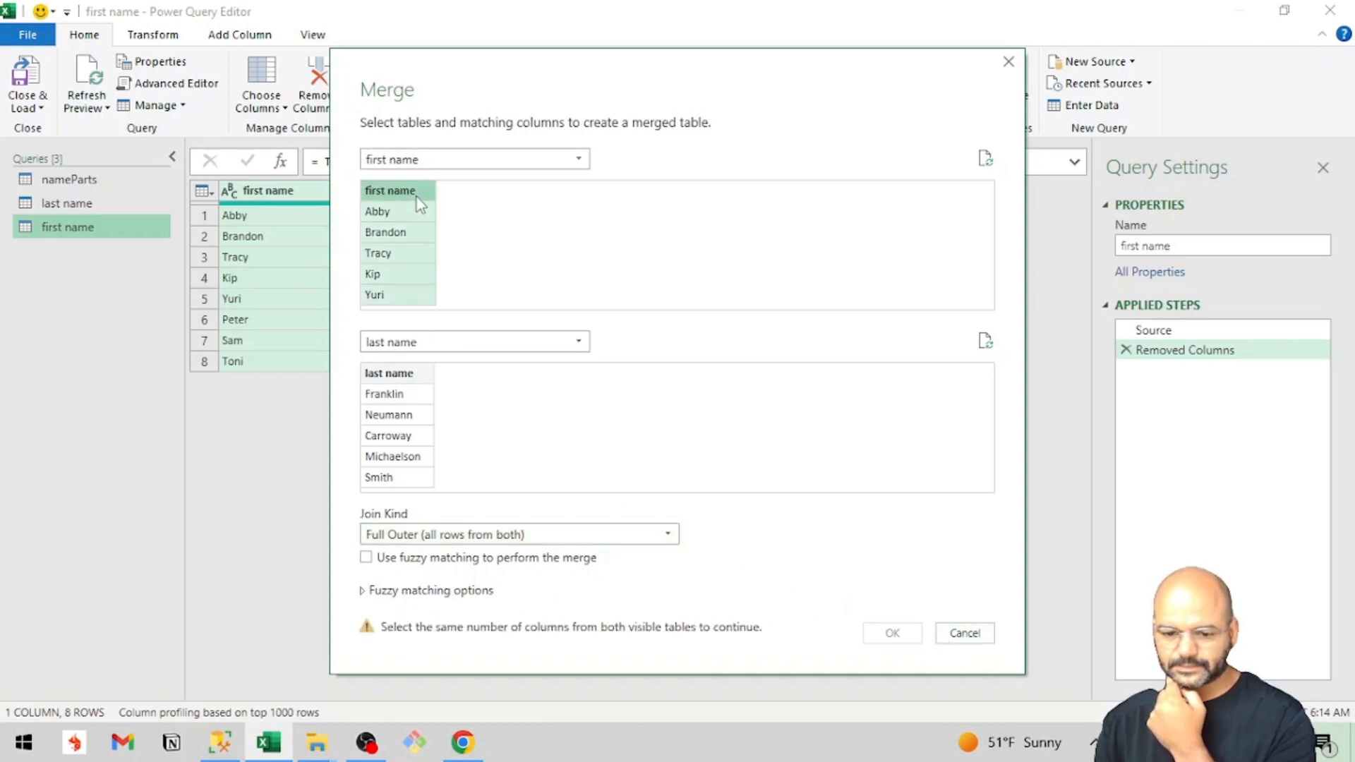
{"action": "left_click", "coordinate": [404, 373]}
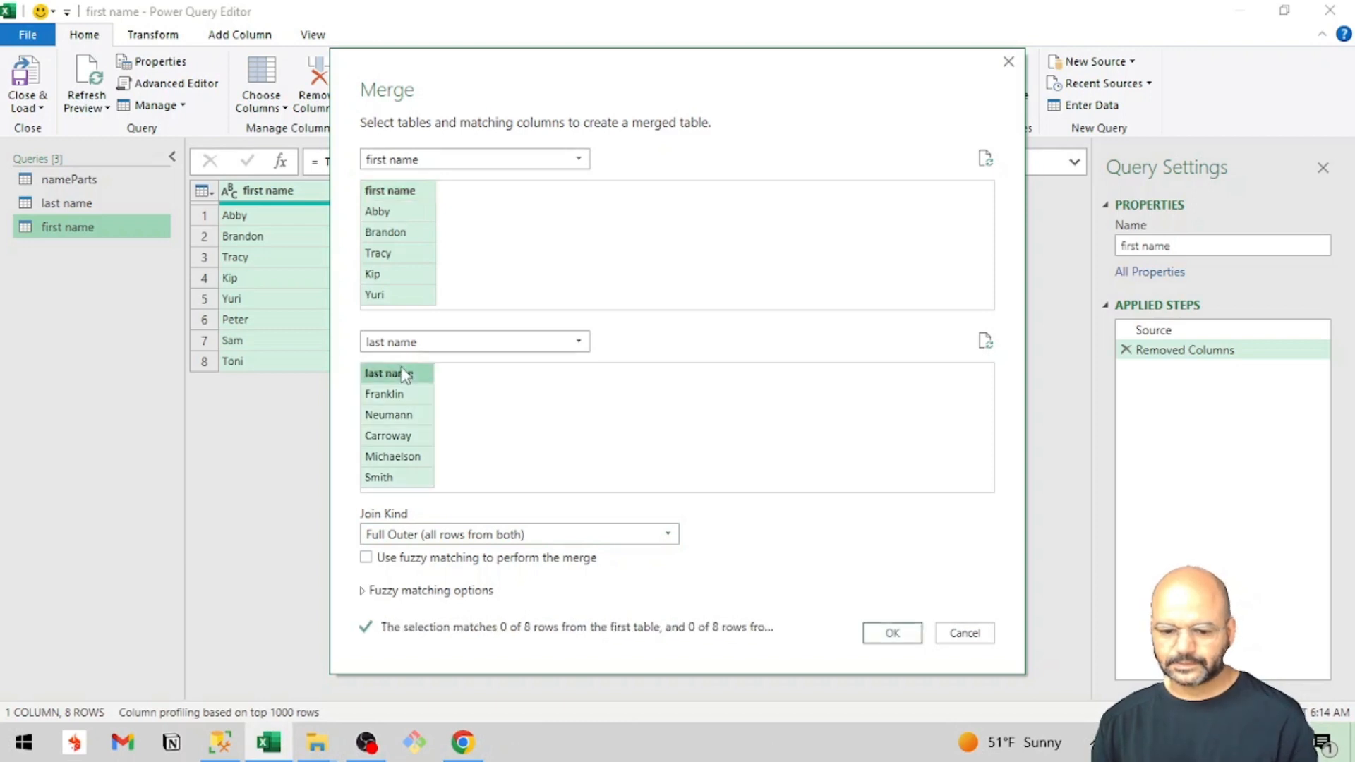
{"action": "left_click", "coordinate": [901, 640]}
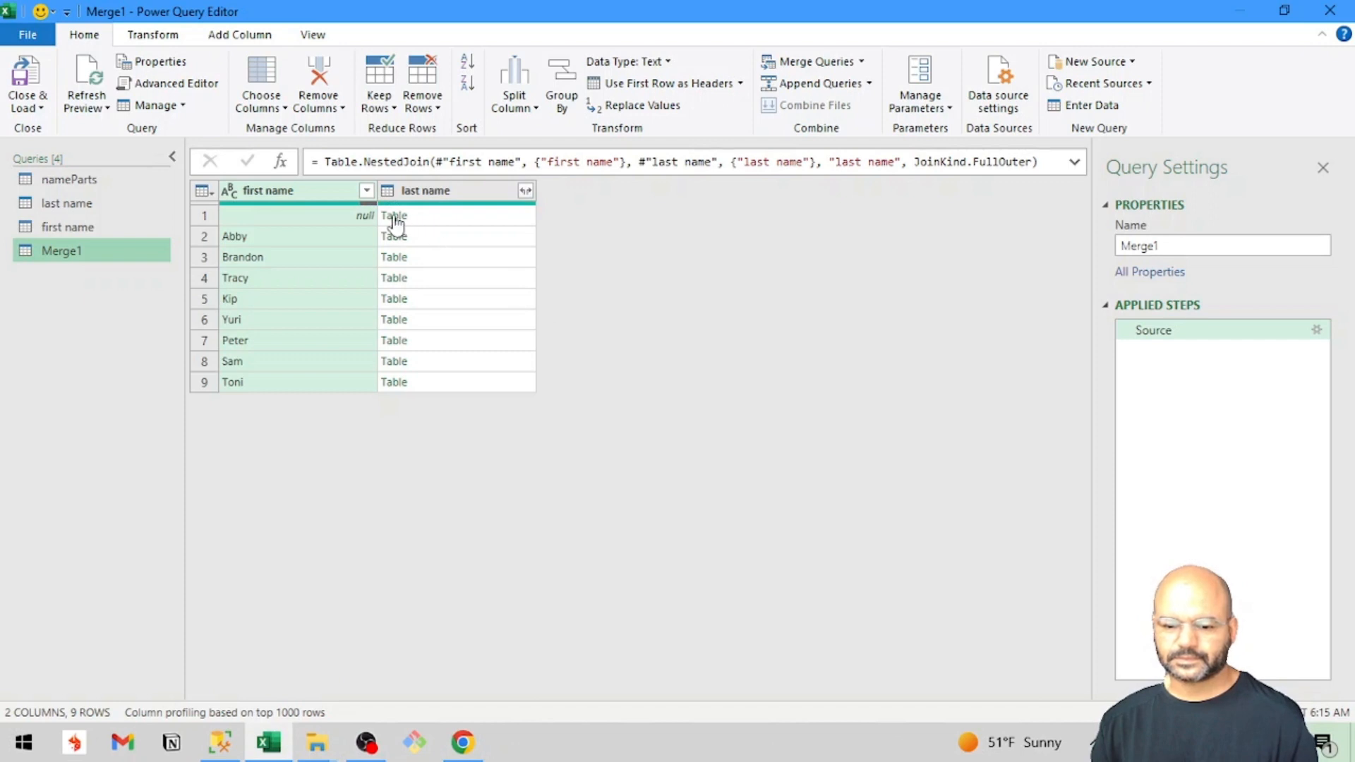
{"action": "left_click", "coordinate": [526, 192]}
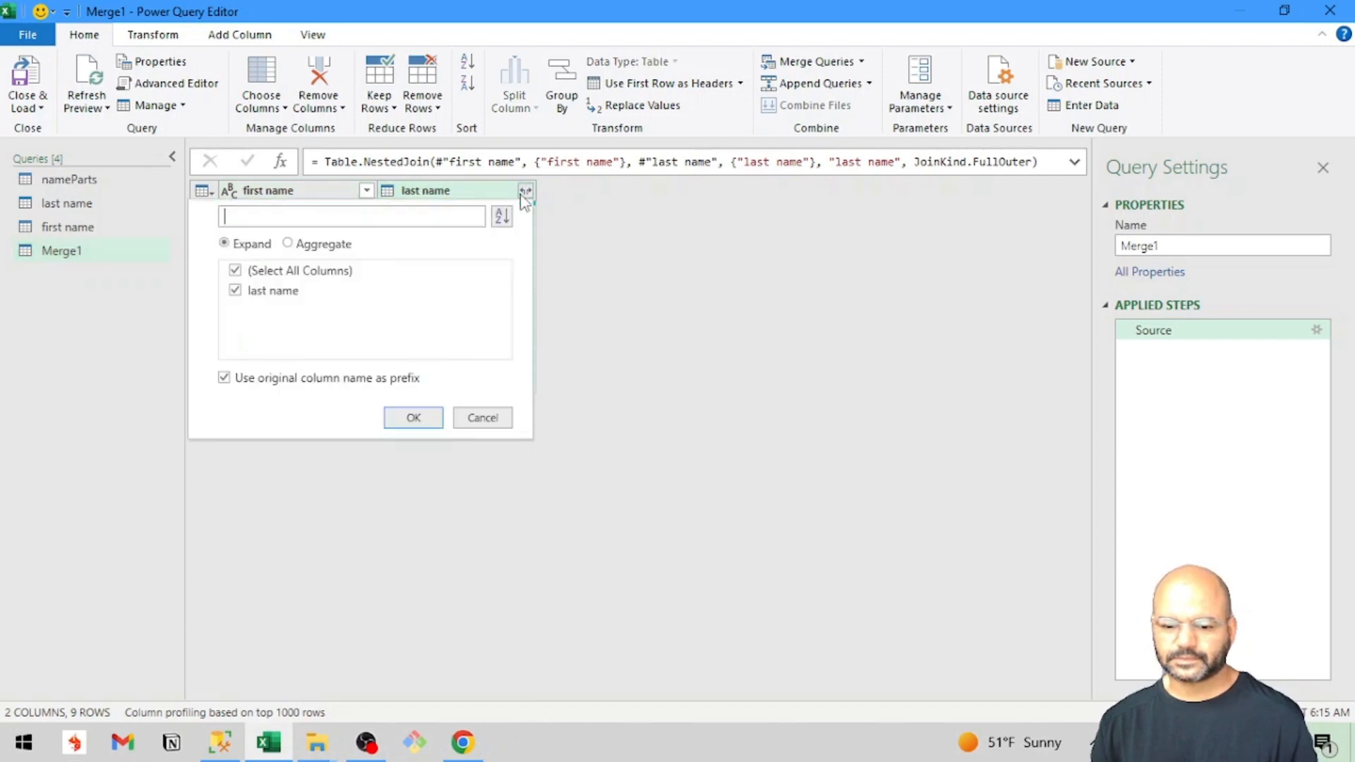
{"action": "left_click", "coordinate": [413, 417]}
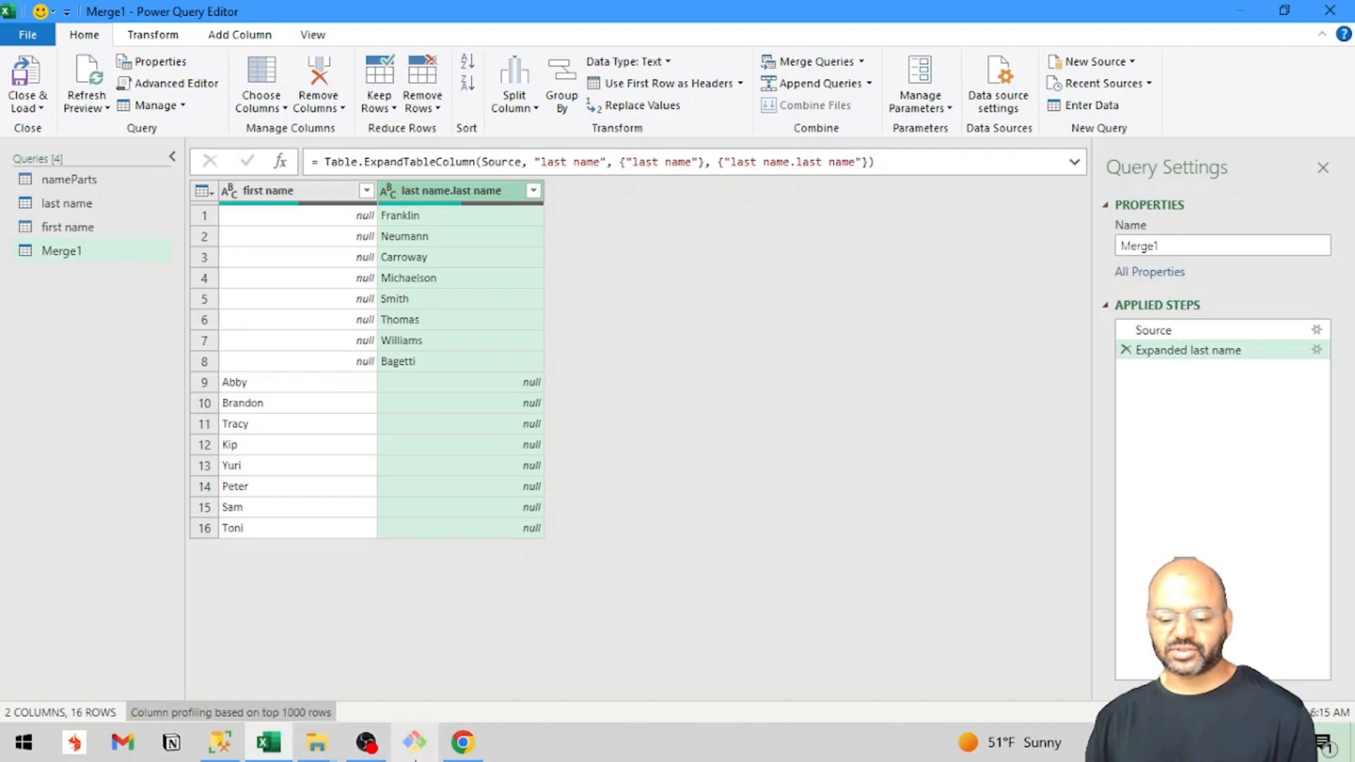
Switch to Chrome and search the web for "cross join power query".
{"action": "left_click", "coordinate": [462, 743]}
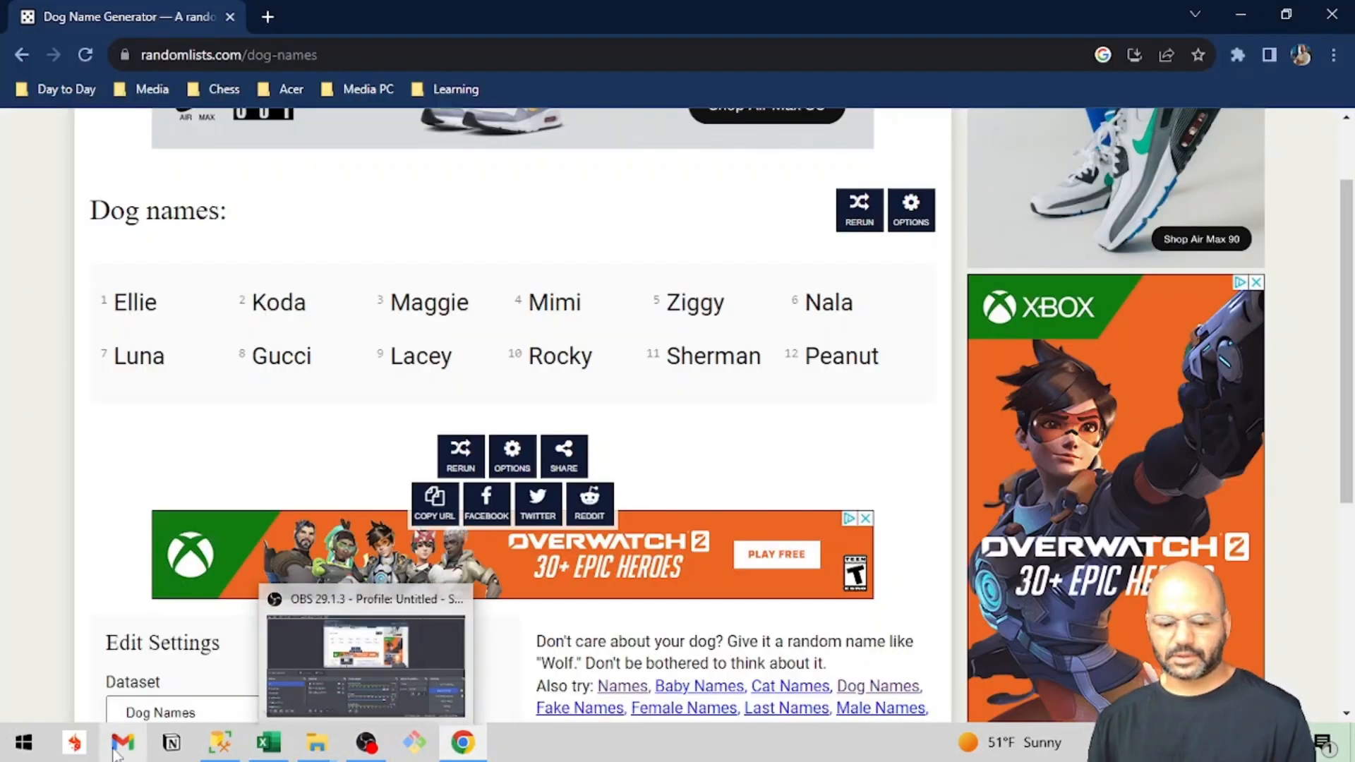
{"action": "mouse_move", "coordinate": [367, 747]}
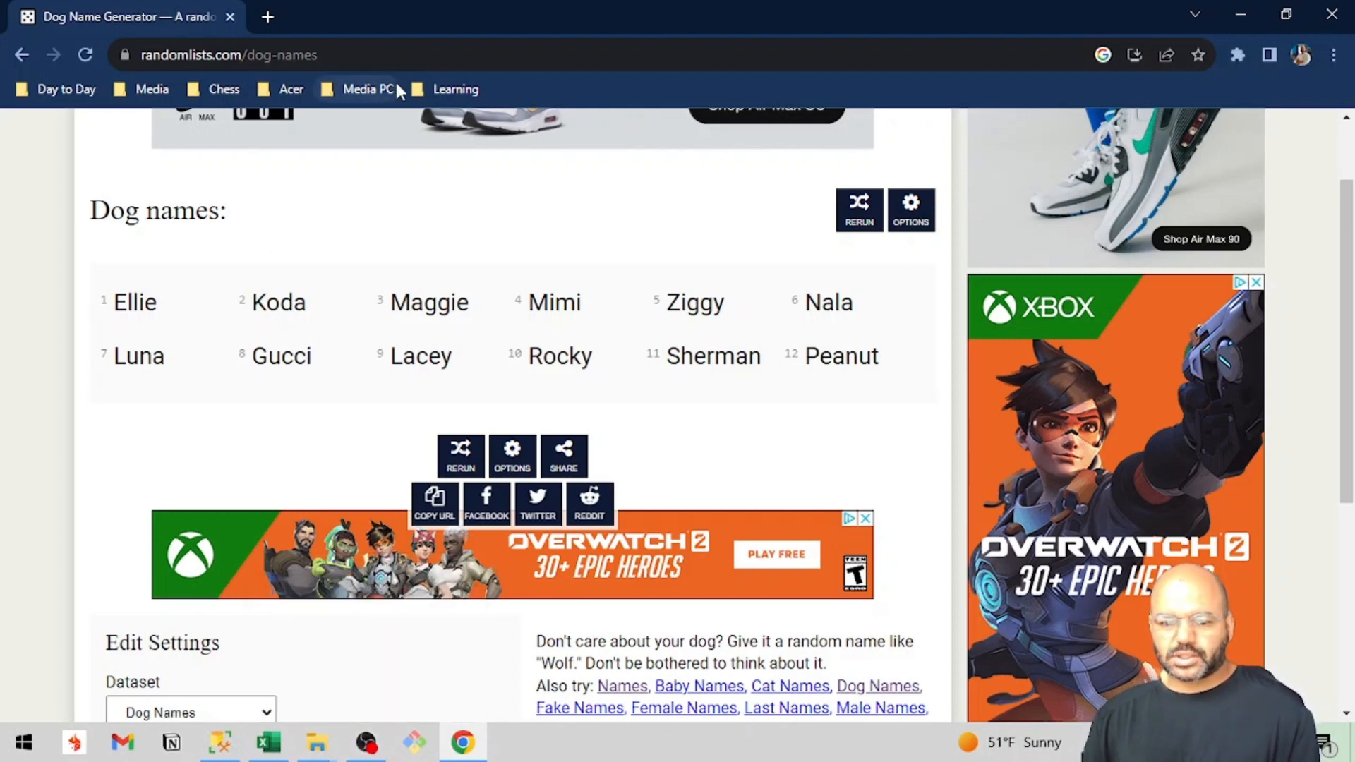
{"action": "left_click", "coordinate": [311, 55]}
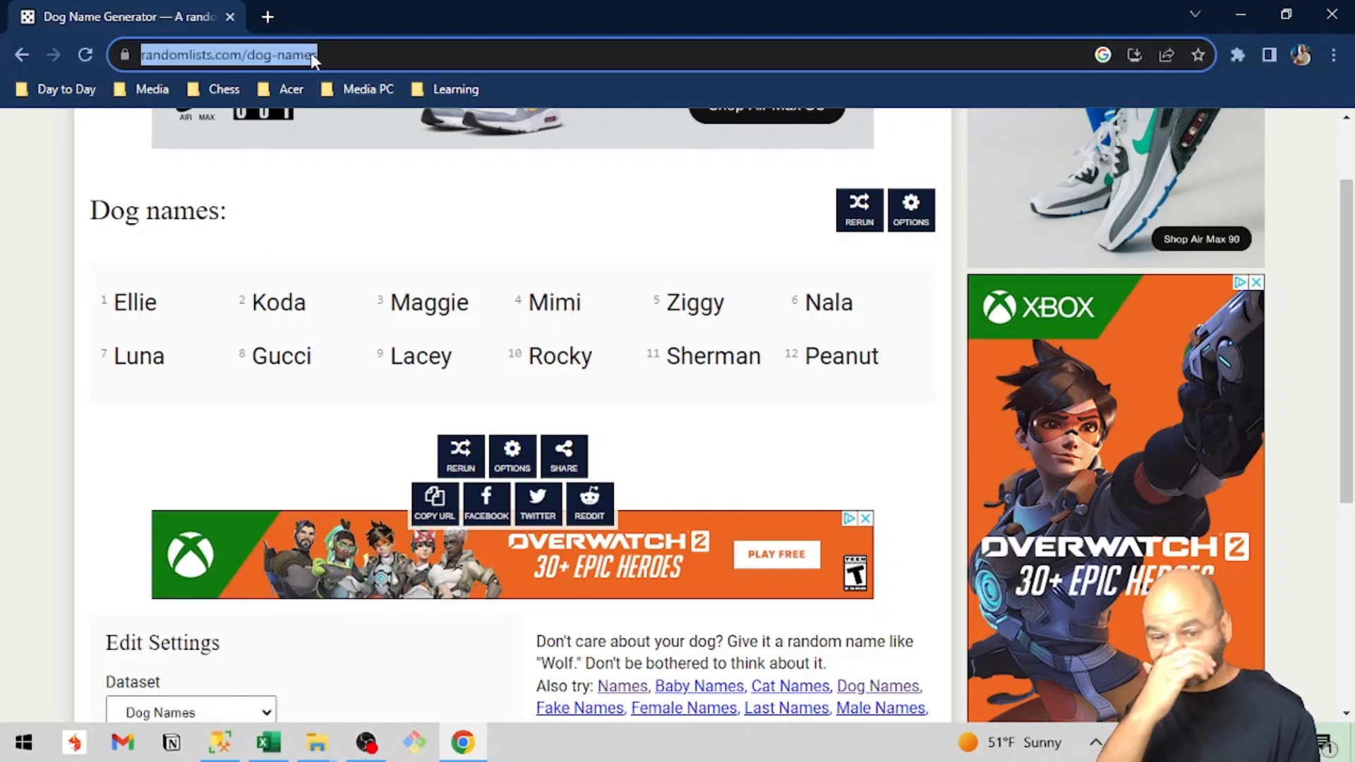
{"action": "type", "text": "cross"}
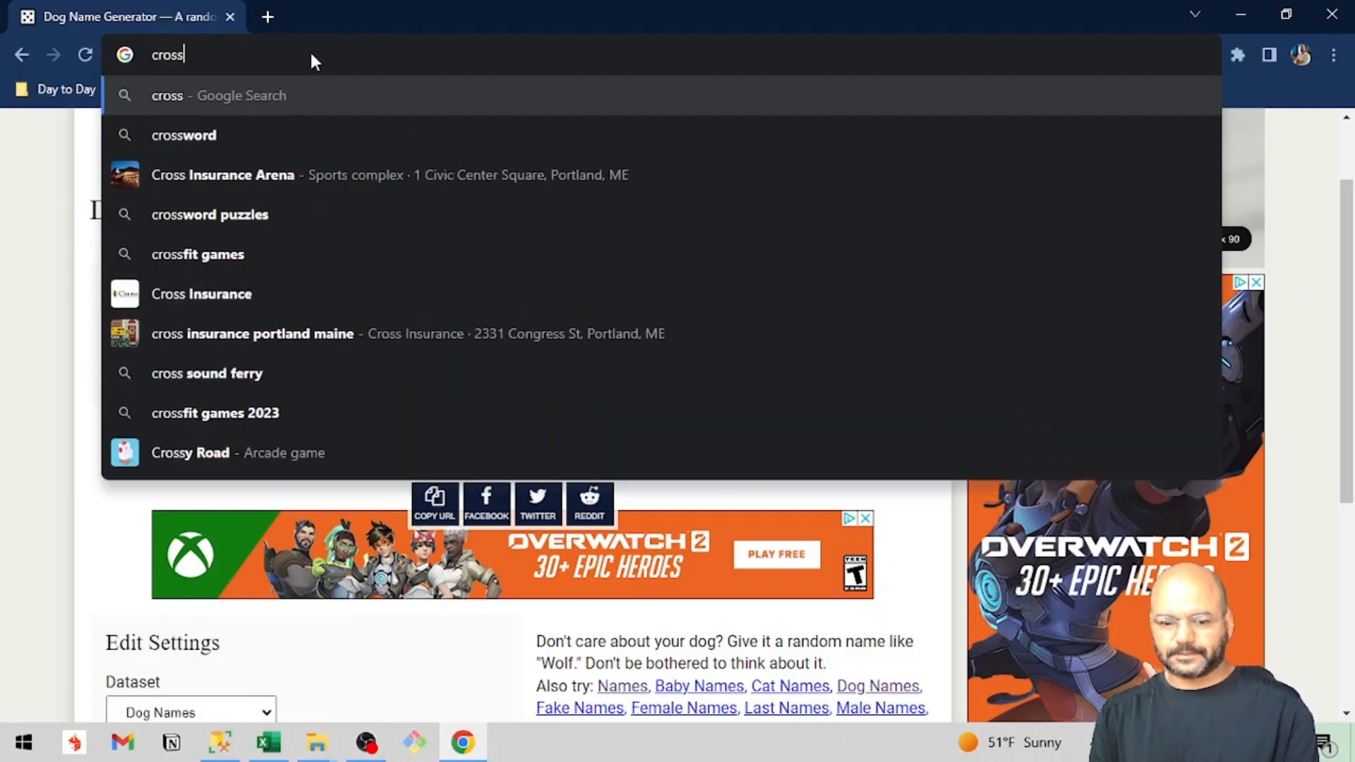
{"action": "type", "text": " join power "}
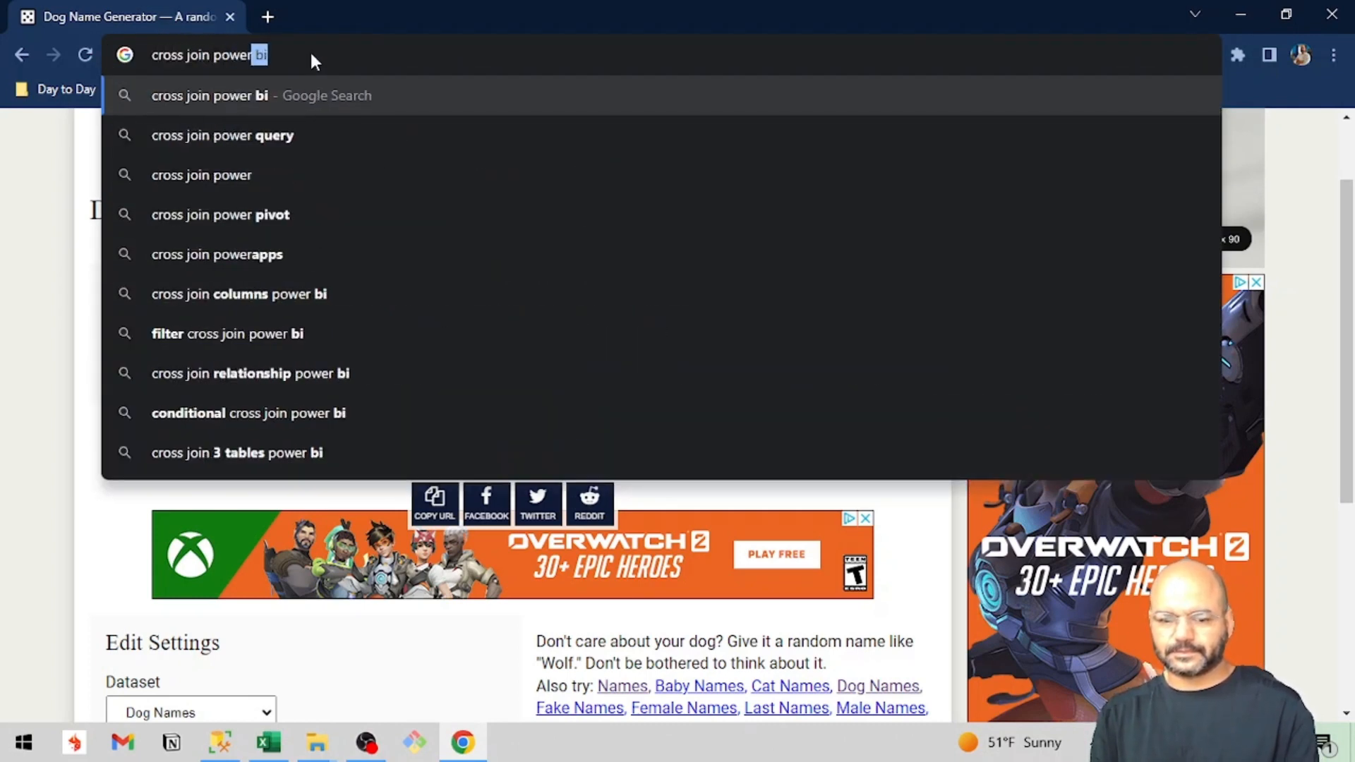
{"action": "type", "text": "qu"}
{"action": "key", "text": "Return"}
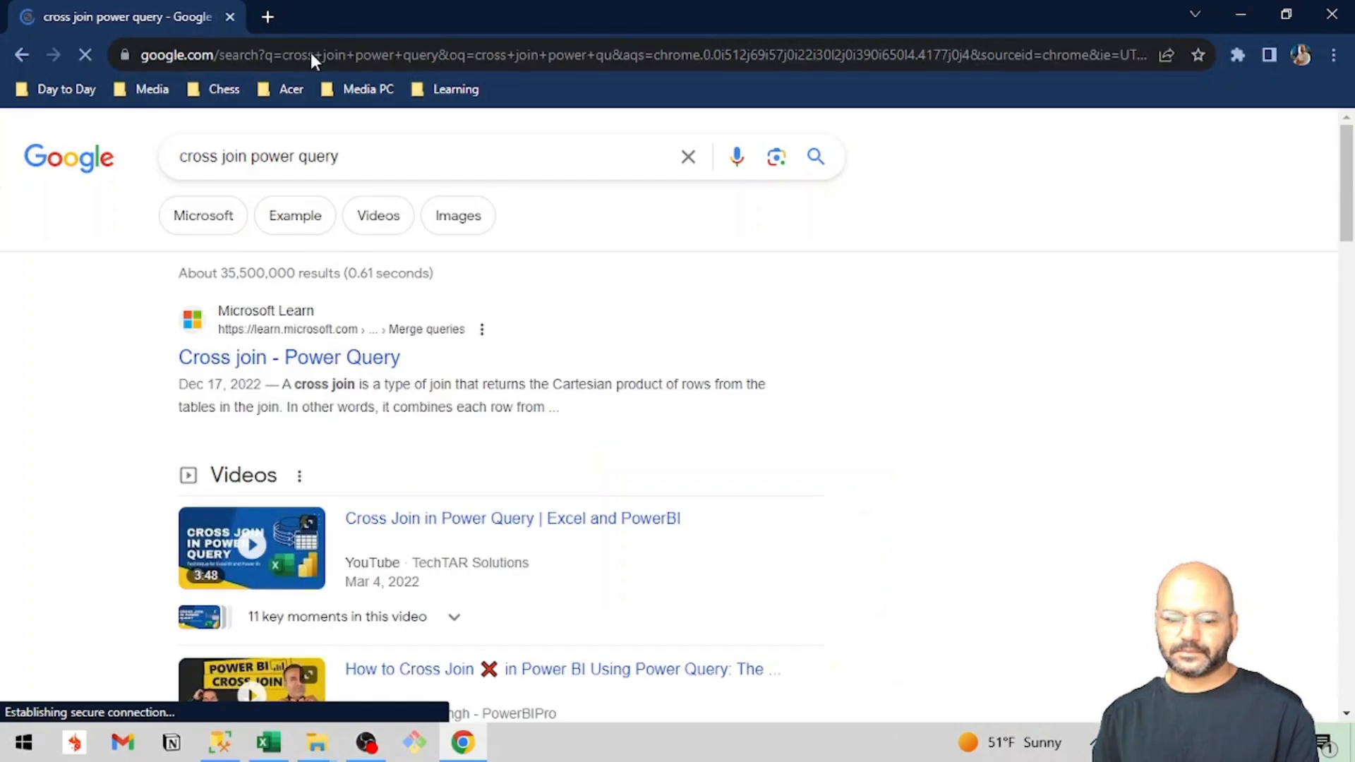
Open the Microsoft Learn article "Cross join - Power Query" and read through its sample input and output tables.
{"action": "left_click", "coordinate": [293, 358]}
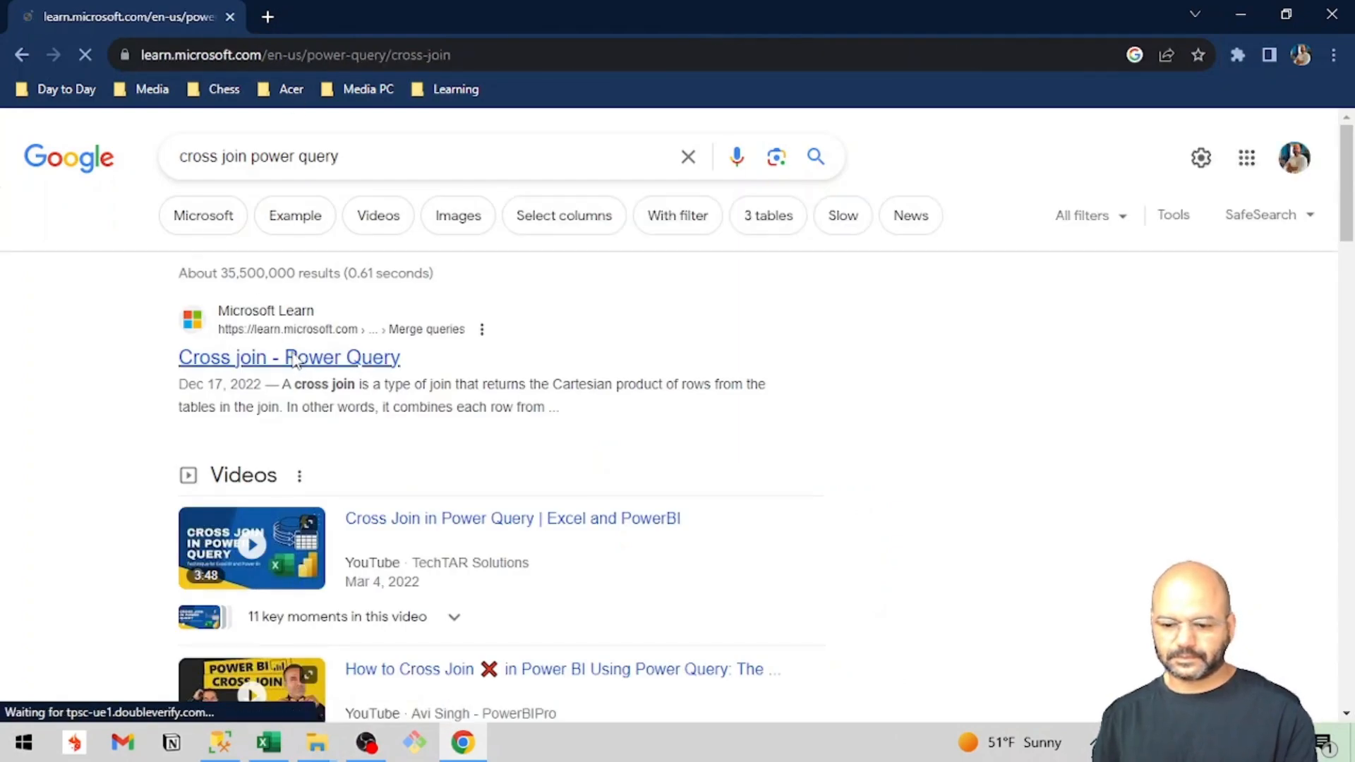
{"action": "scroll", "coordinate": [639, 515], "scroll_direction": "down", "scroll_amount": 5}
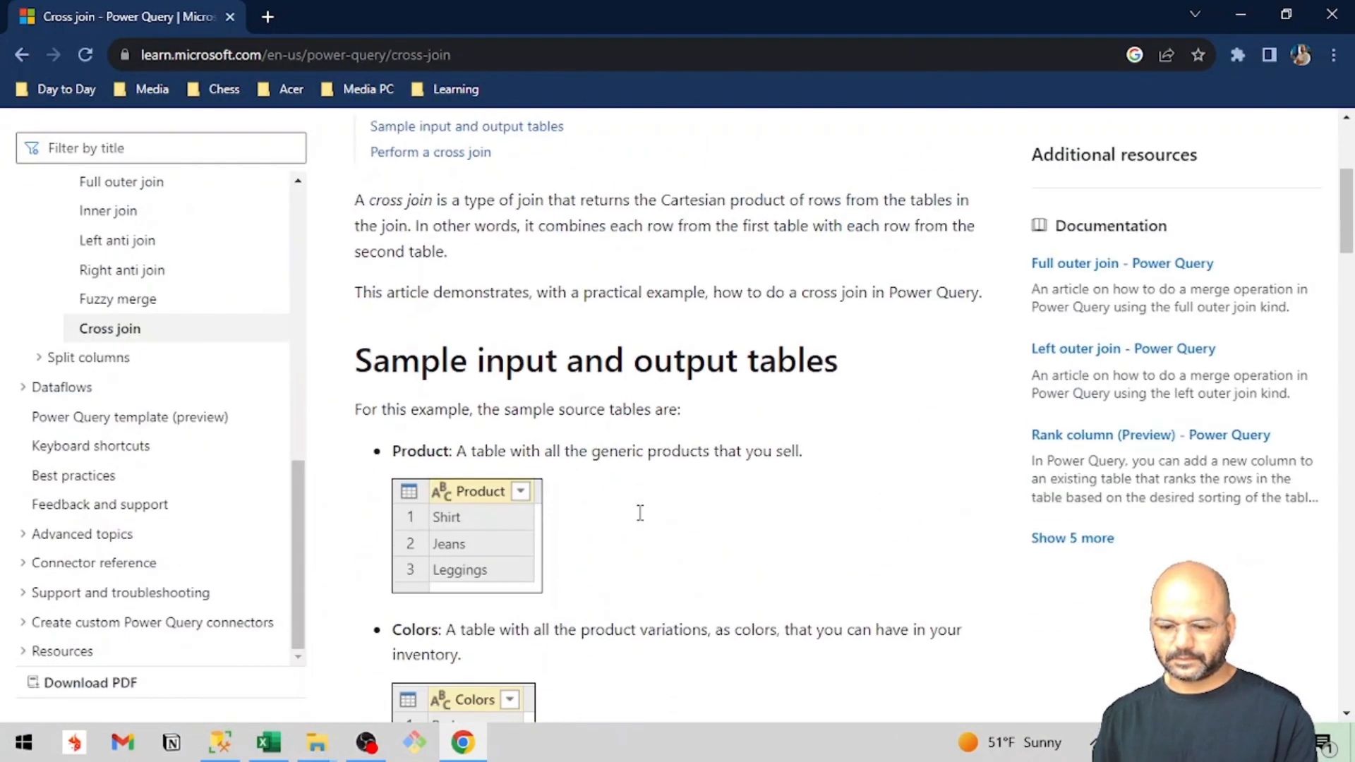
{"action": "scroll", "coordinate": [642, 521], "scroll_direction": "down", "scroll_amount": 7}
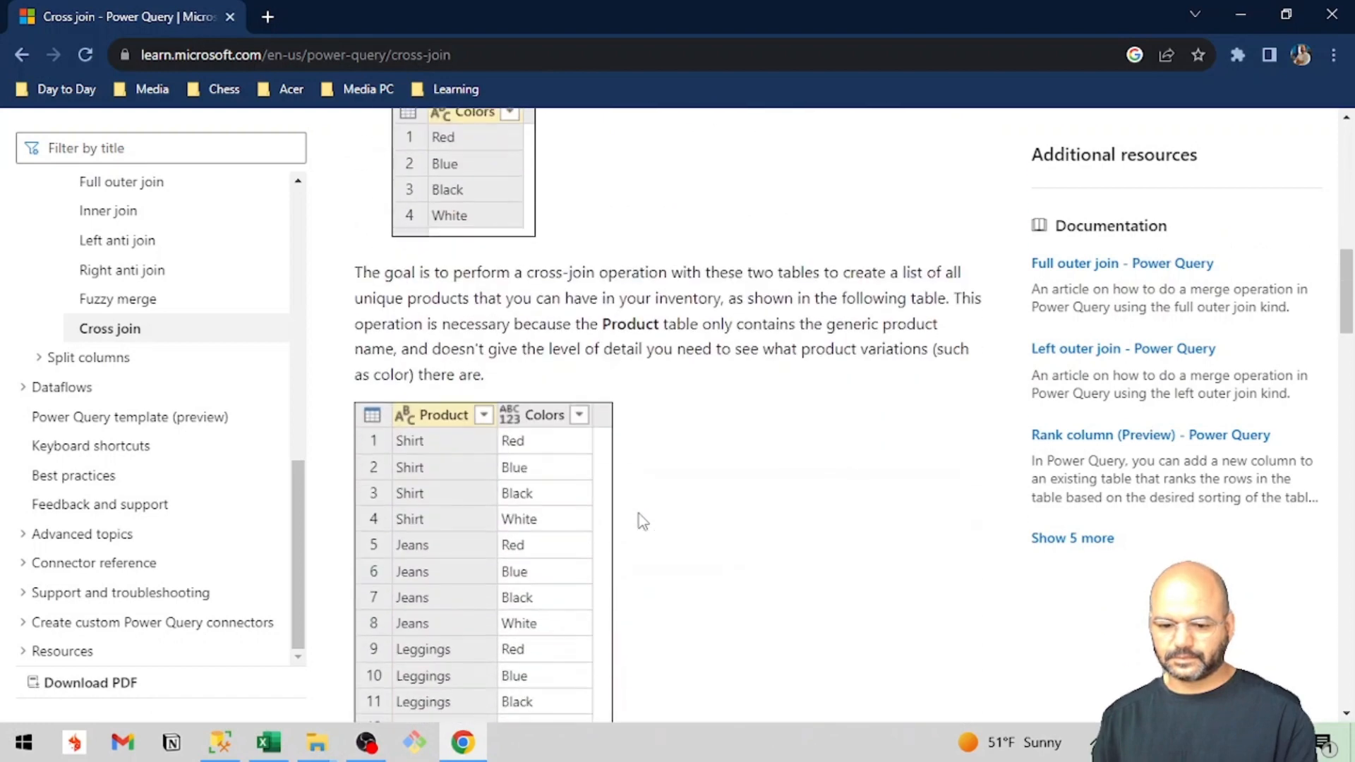
Read the article's instructions for performing a cross join, from the custom column formula through expanding the added column.
{"action": "scroll", "coordinate": [639, 513], "scroll_direction": "down", "scroll_amount": 1}
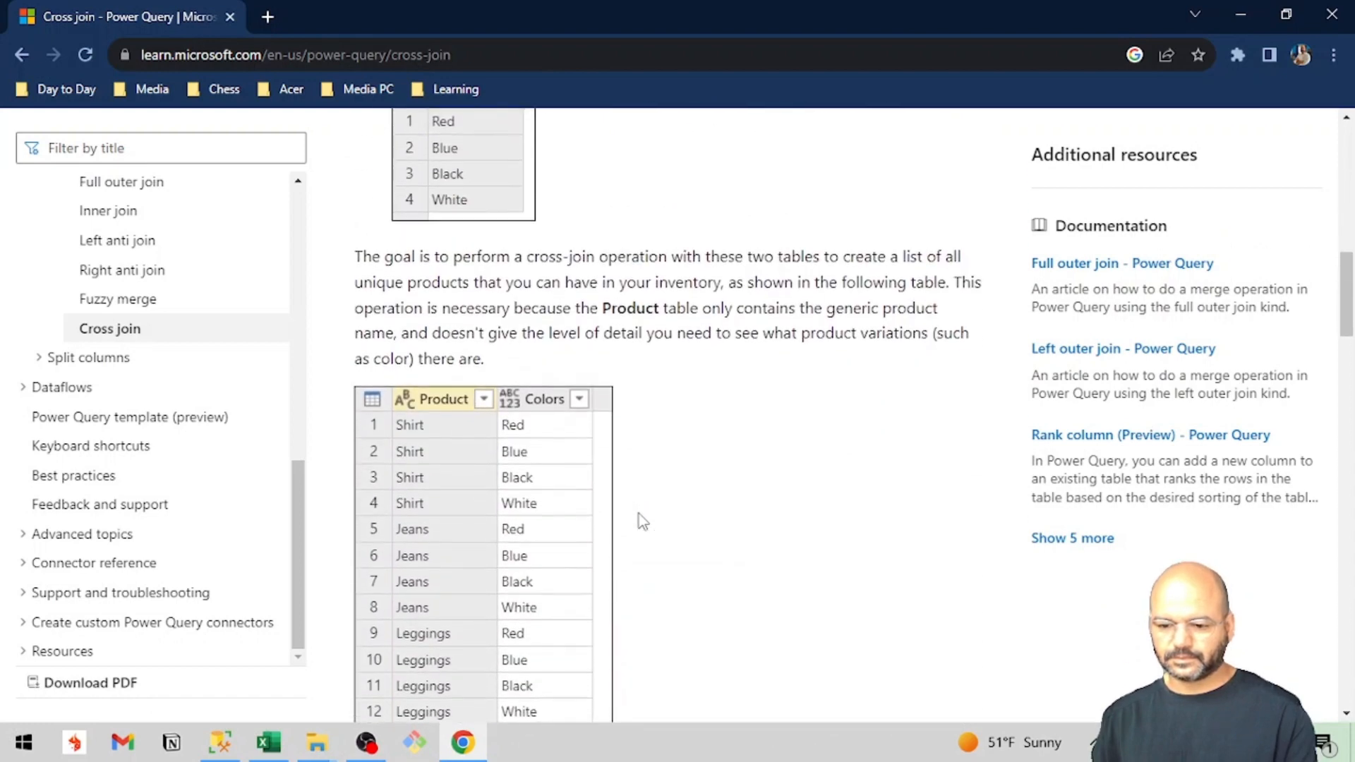
{"action": "scroll", "coordinate": [638, 515], "scroll_direction": "down", "scroll_amount": 2}
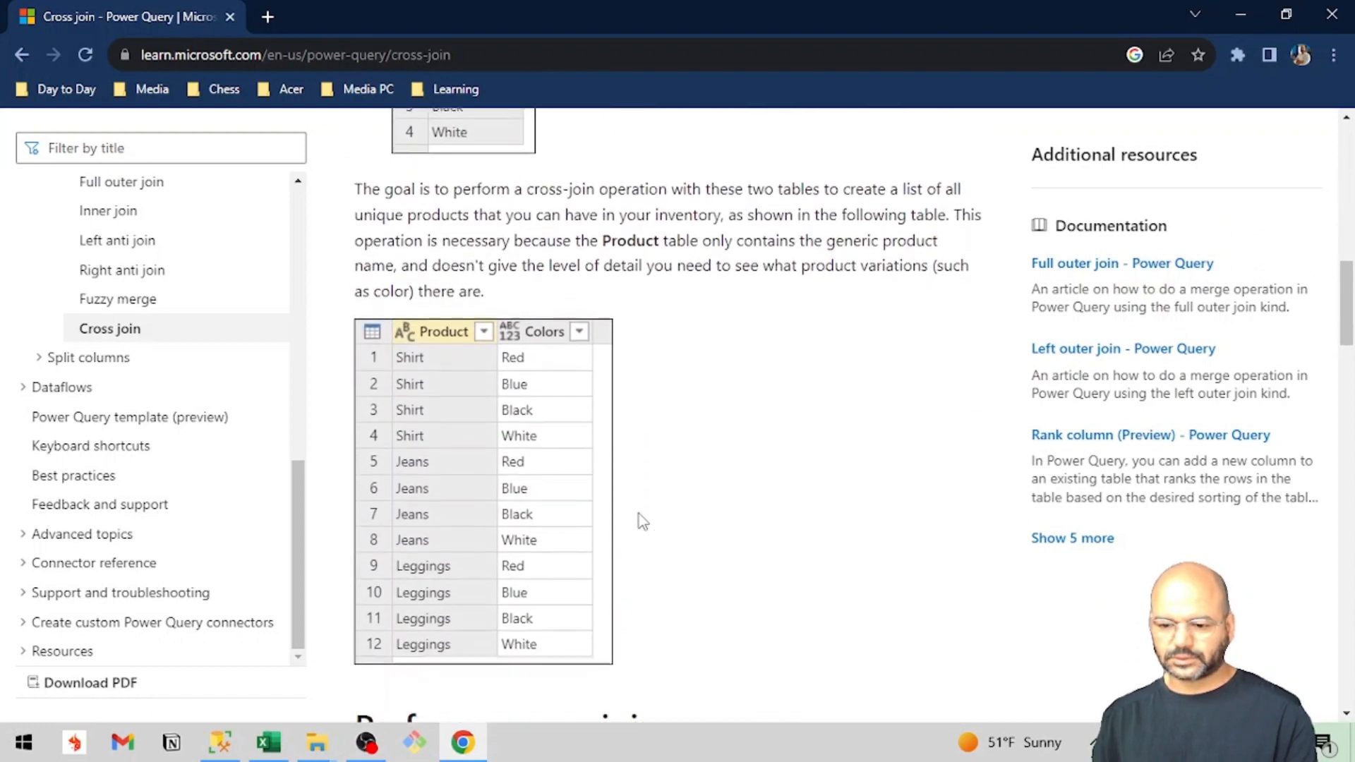
{"action": "scroll", "coordinate": [638, 515], "scroll_direction": "down", "scroll_amount": 8}
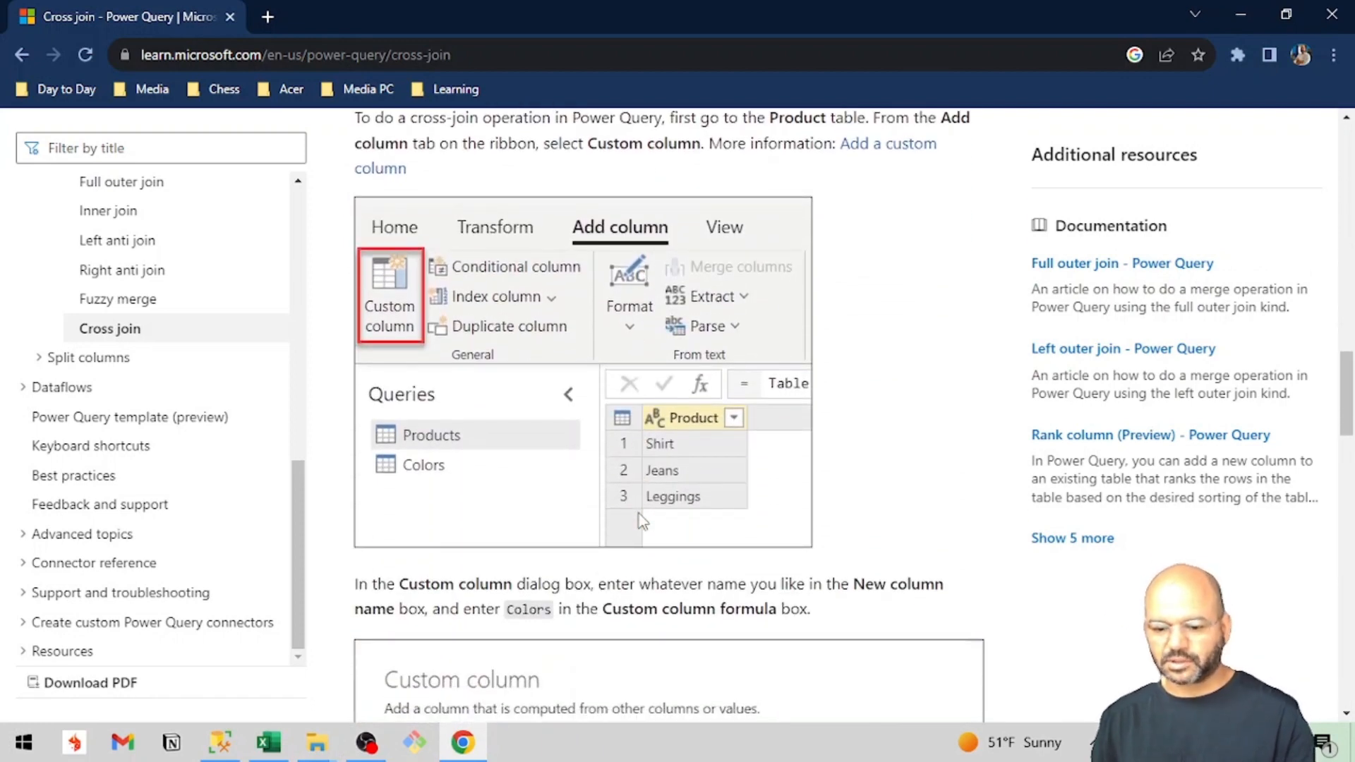
{"action": "scroll", "coordinate": [639, 516], "scroll_direction": "down", "scroll_amount": 2}
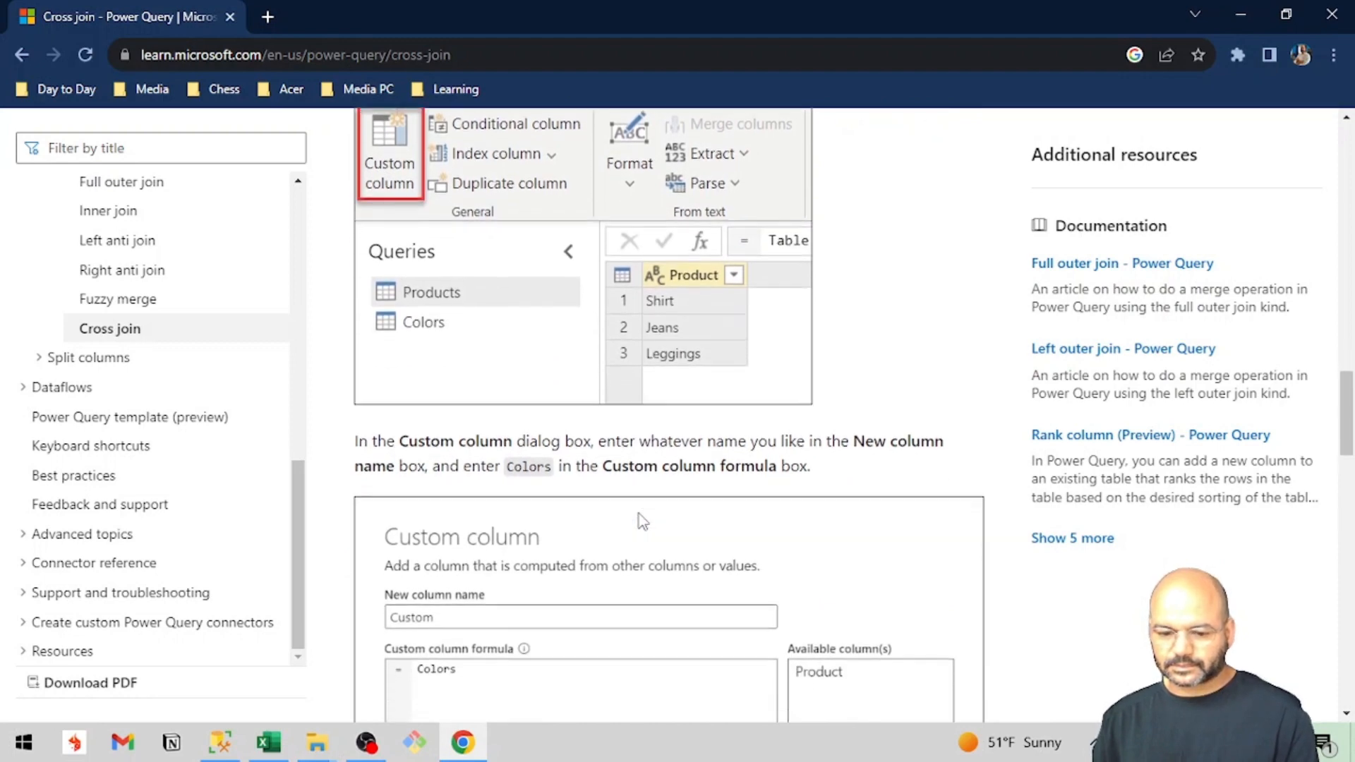
{"action": "scroll", "coordinate": [638, 515], "scroll_direction": "down", "scroll_amount": 1}
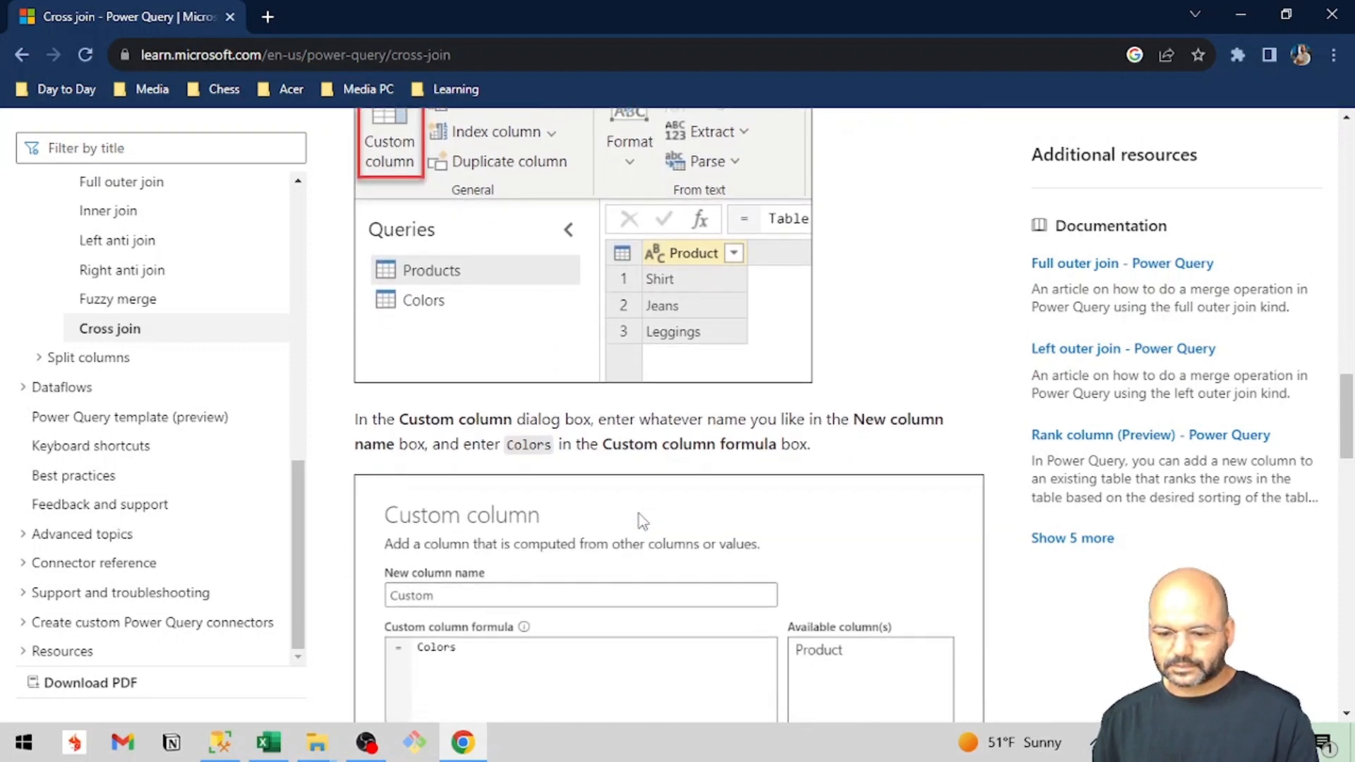
{"action": "scroll", "coordinate": [638, 514], "scroll_direction": "up", "scroll_amount": 1}
{"action": "scroll", "coordinate": [638, 514], "scroll_direction": "down", "scroll_amount": 4}
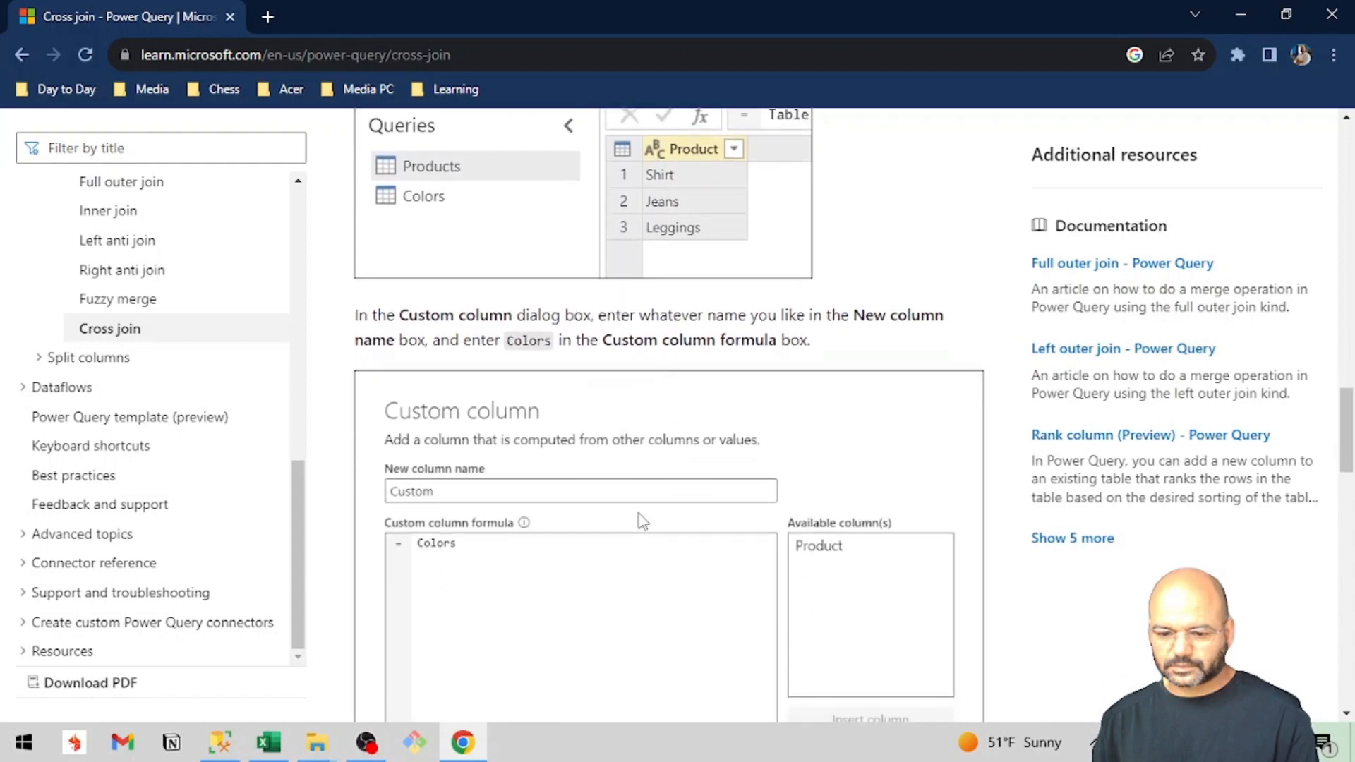
{"action": "scroll", "coordinate": [639, 514], "scroll_direction": "down", "scroll_amount": 3}
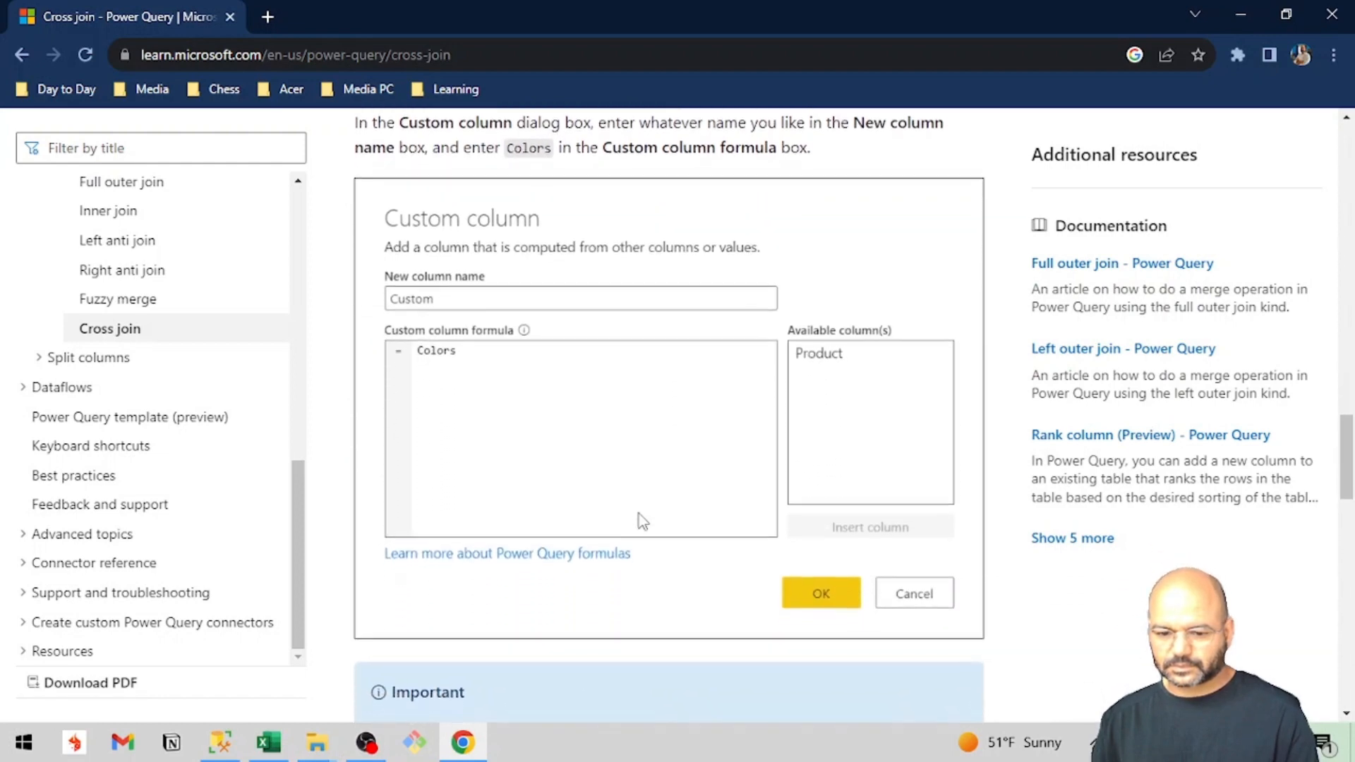
{"action": "scroll", "coordinate": [638, 514], "scroll_direction": "down", "scroll_amount": 3}
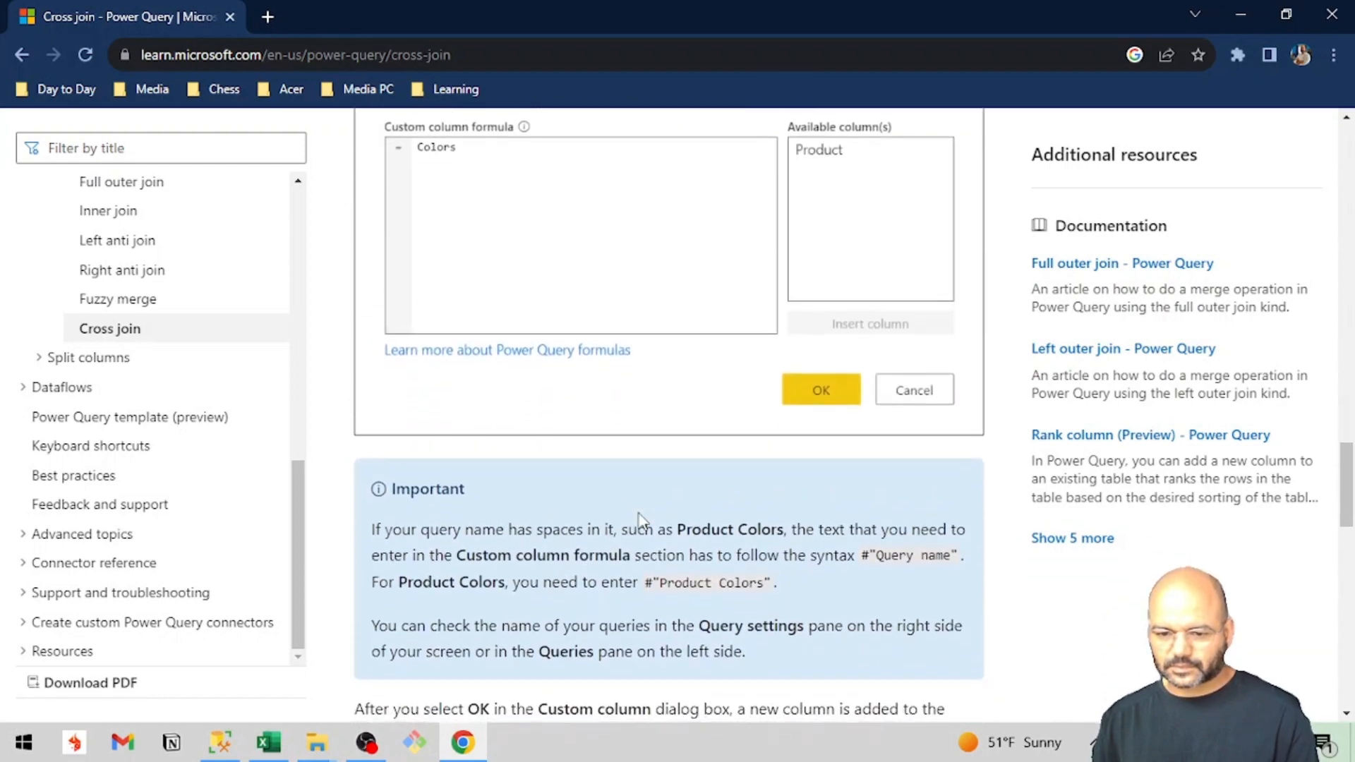
{"action": "scroll", "coordinate": [640, 514], "scroll_direction": "down", "scroll_amount": 3}
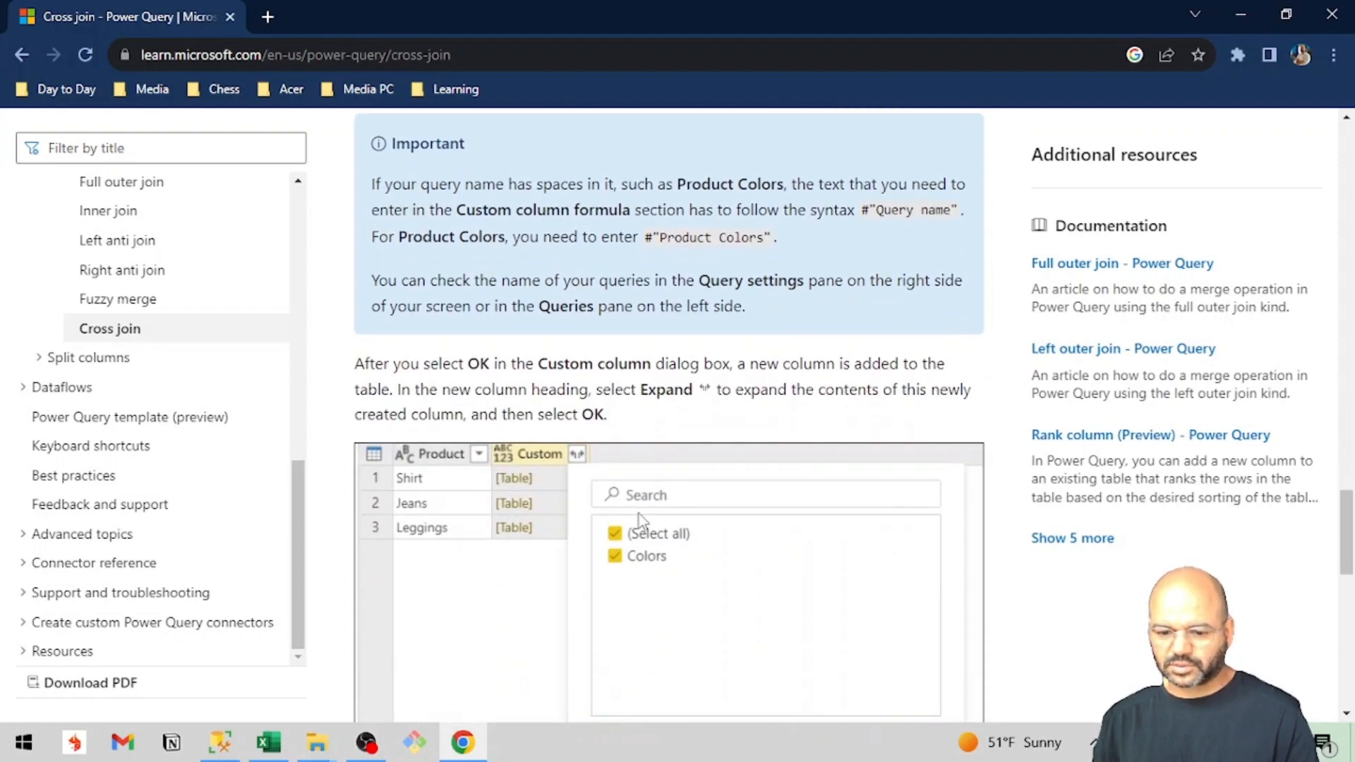
{"action": "scroll", "coordinate": [639, 514], "scroll_direction": "down", "scroll_amount": 6}
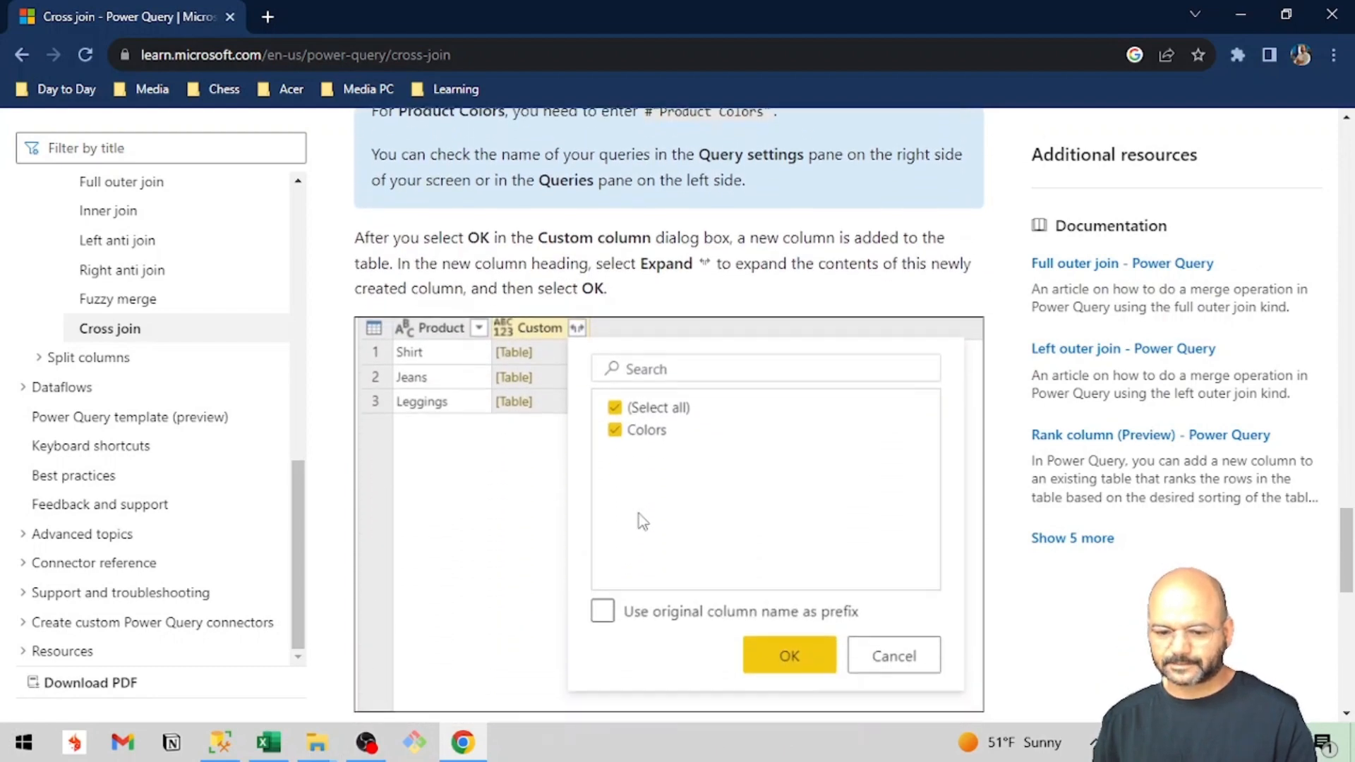
{"action": "scroll", "coordinate": [638, 514], "scroll_direction": "down", "scroll_amount": 1}
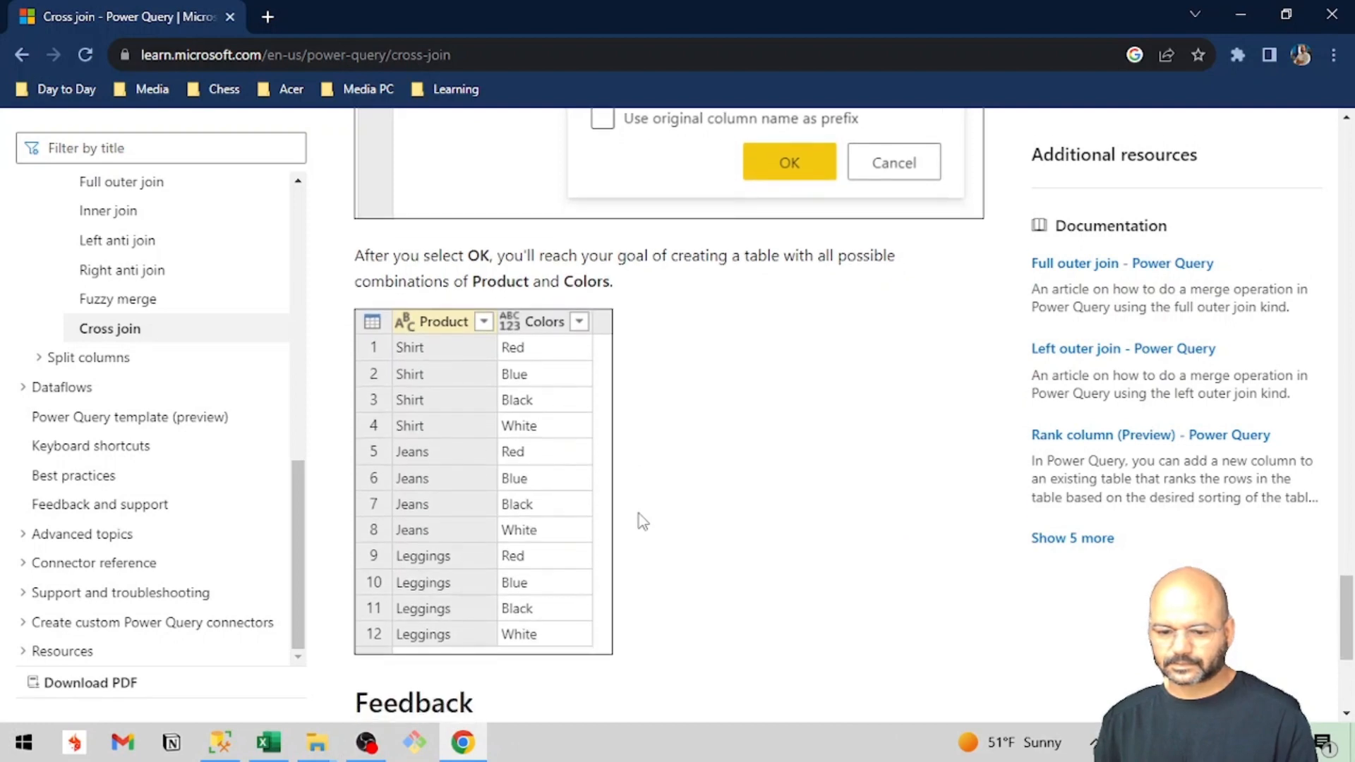
{"action": "scroll", "coordinate": [639, 514], "scroll_direction": "up", "scroll_amount": 10}
Switch back to the Power Query Editor and delete the Merge1 query.
{"action": "key", "text": "alt+Tab"}
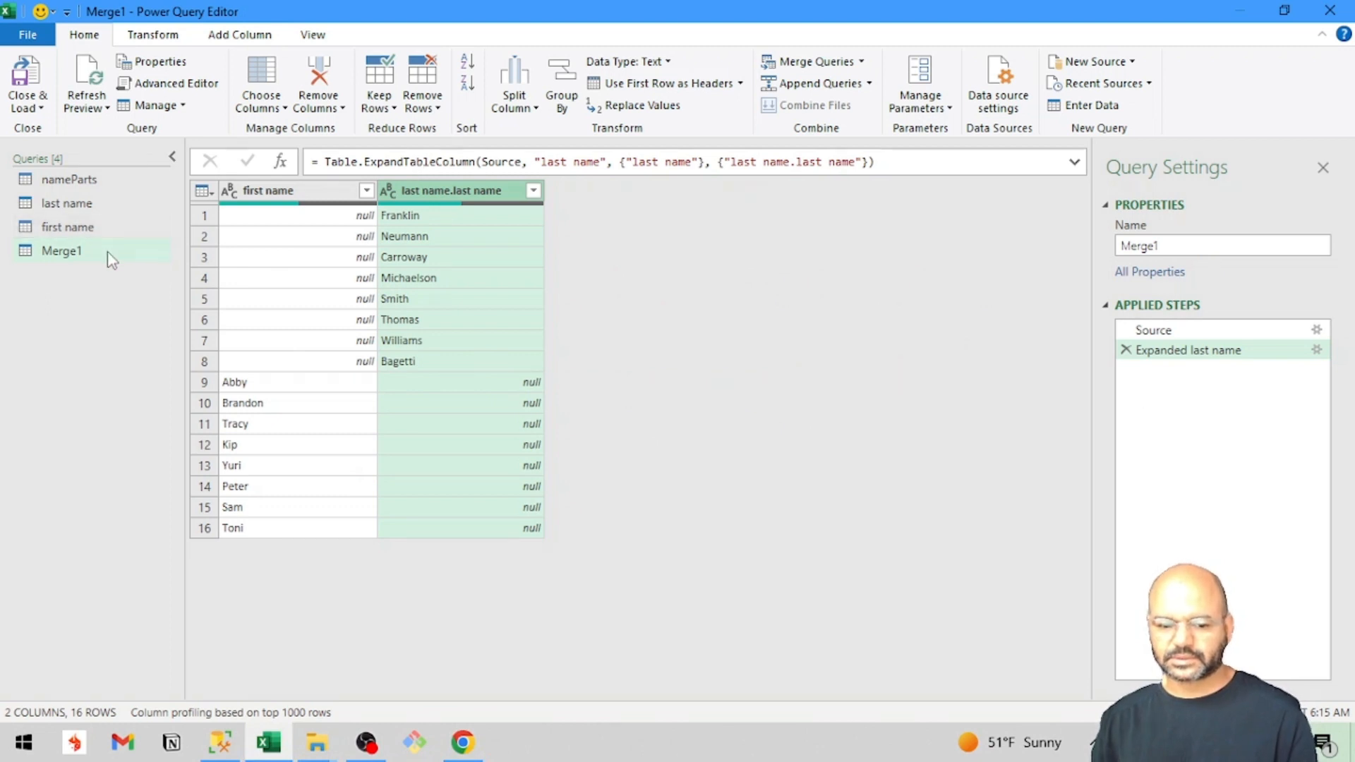
{"action": "left_click", "coordinate": [77, 252]}
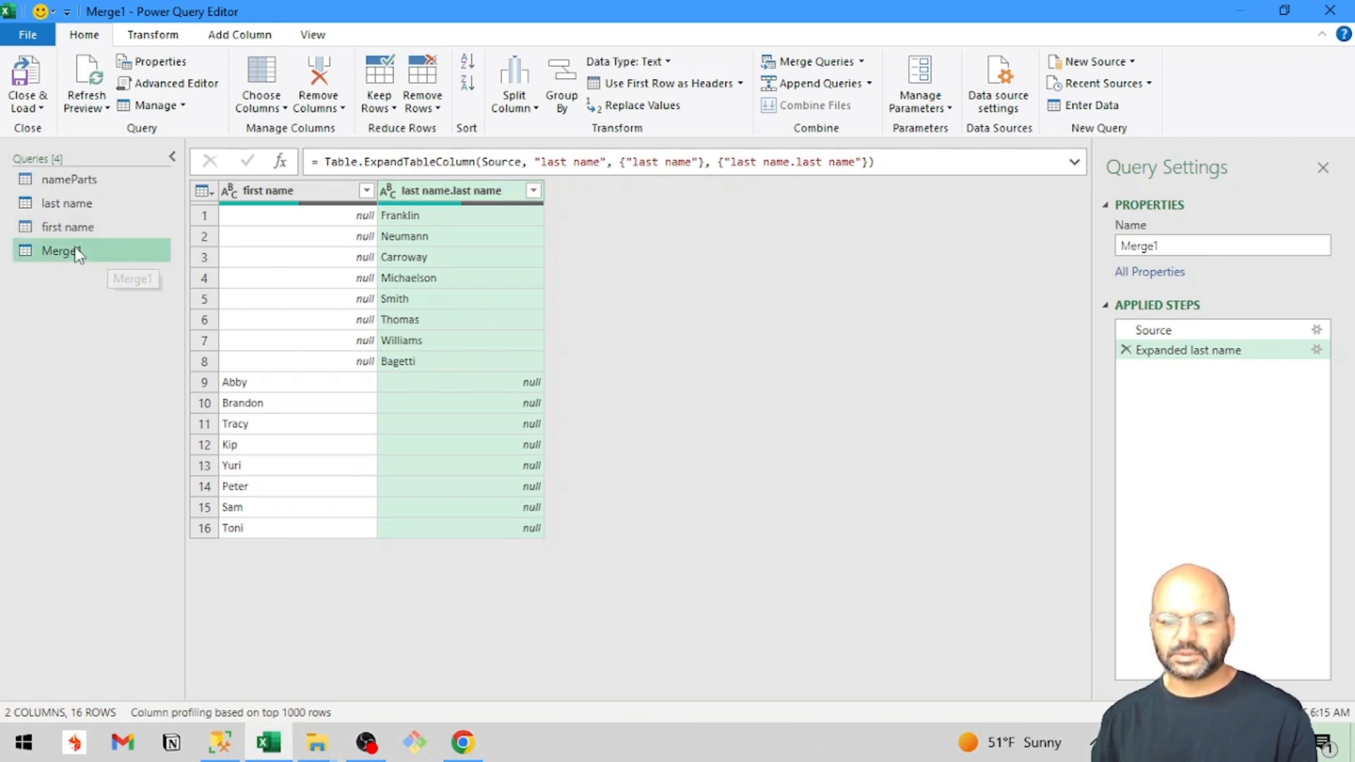
{"action": "right_click", "coordinate": [129, 260]}
{"action": "left_click", "coordinate": [152, 313]}
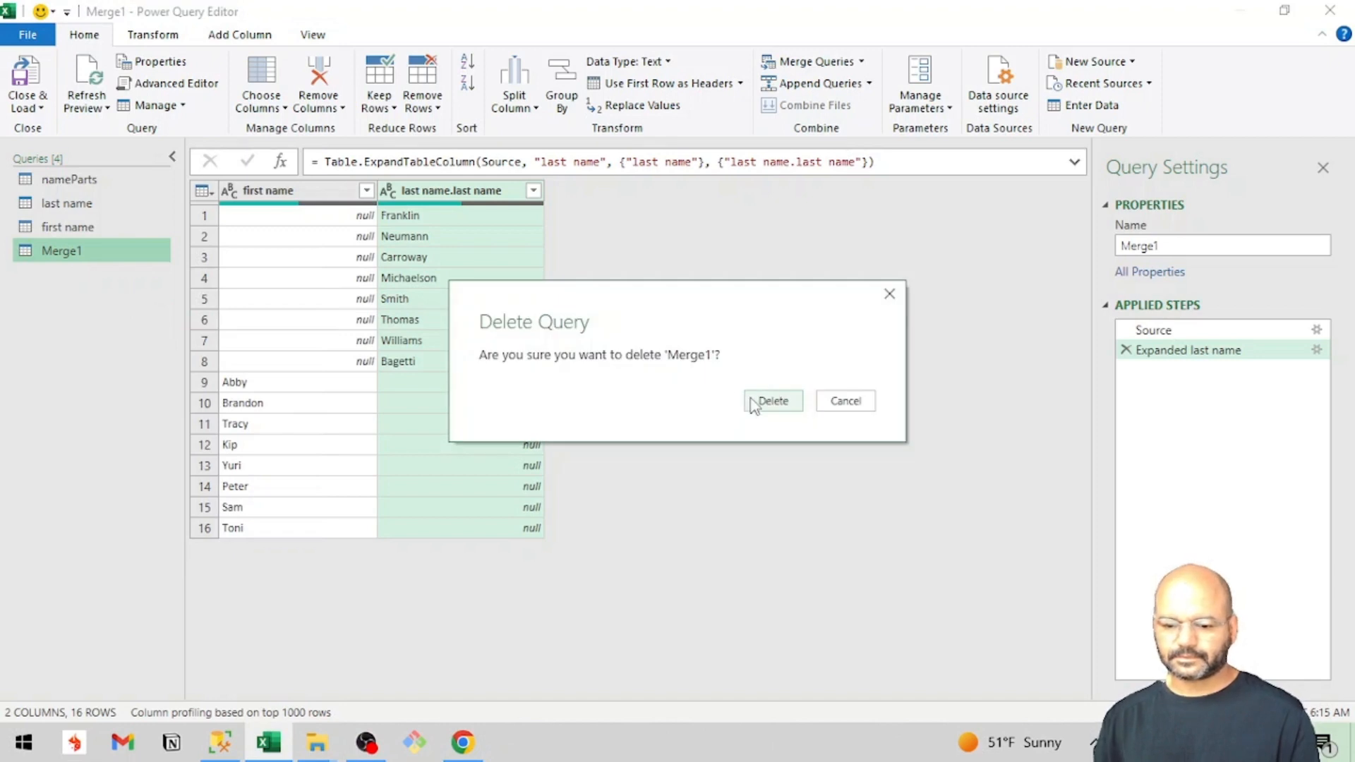
{"action": "left_click", "coordinate": [752, 402]}
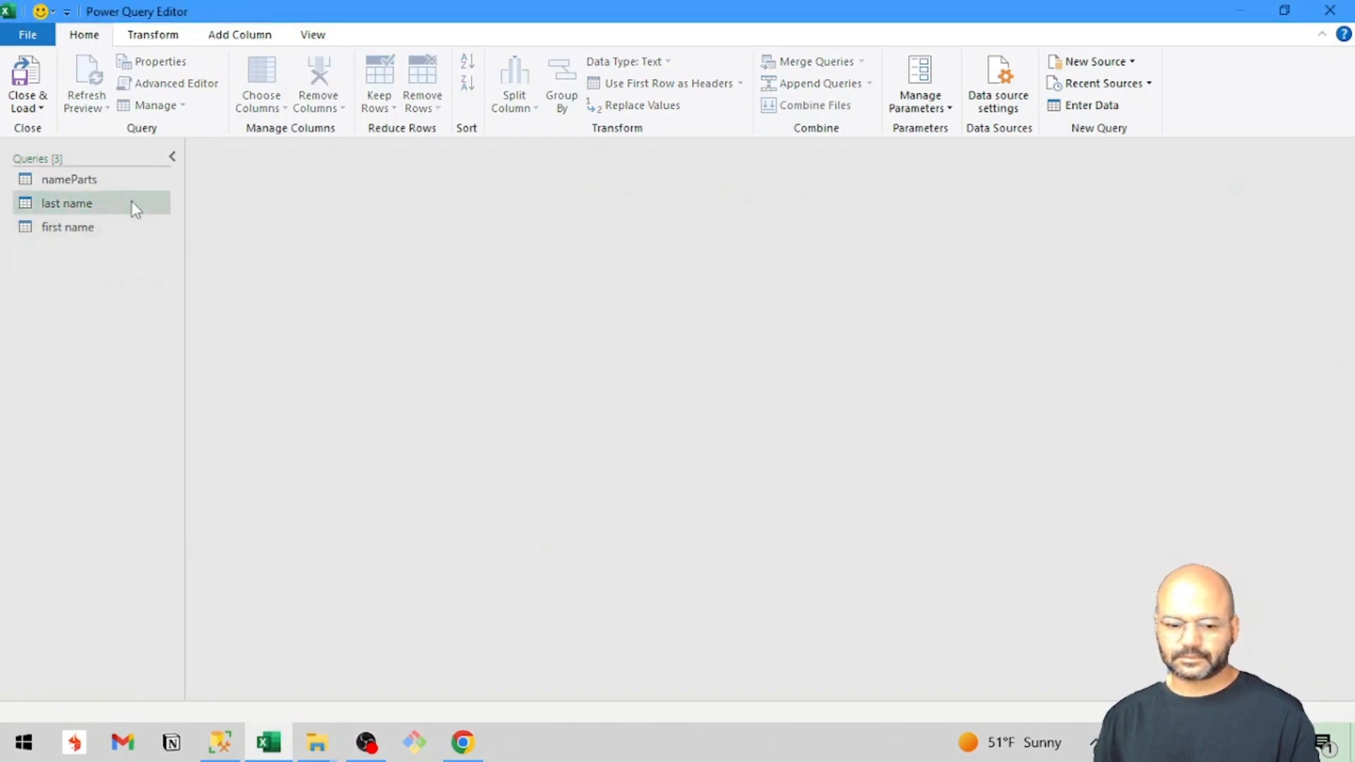
Start a custom column in the last name query, name it "first name", and begin its formula with first.
{"action": "left_click", "coordinate": [133, 202]}
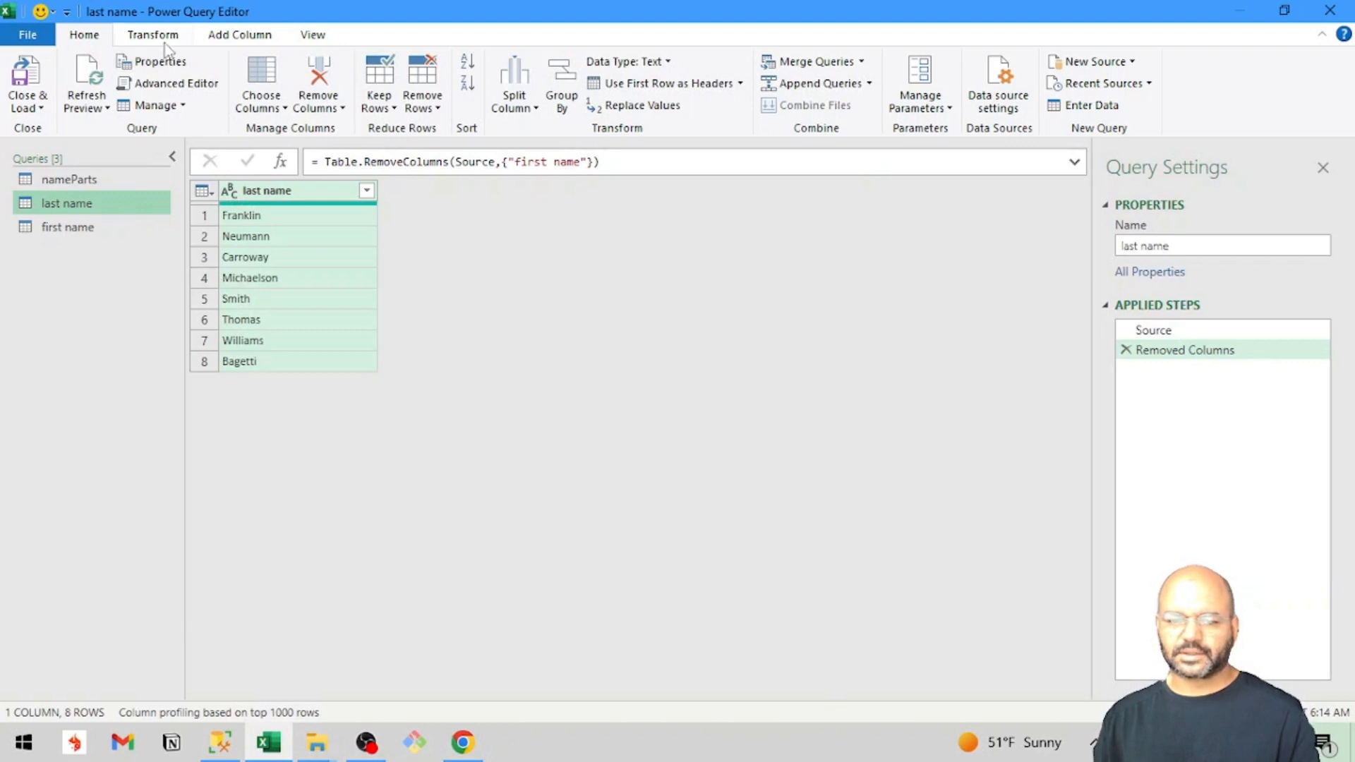
{"action": "left_click", "coordinate": [221, 40]}
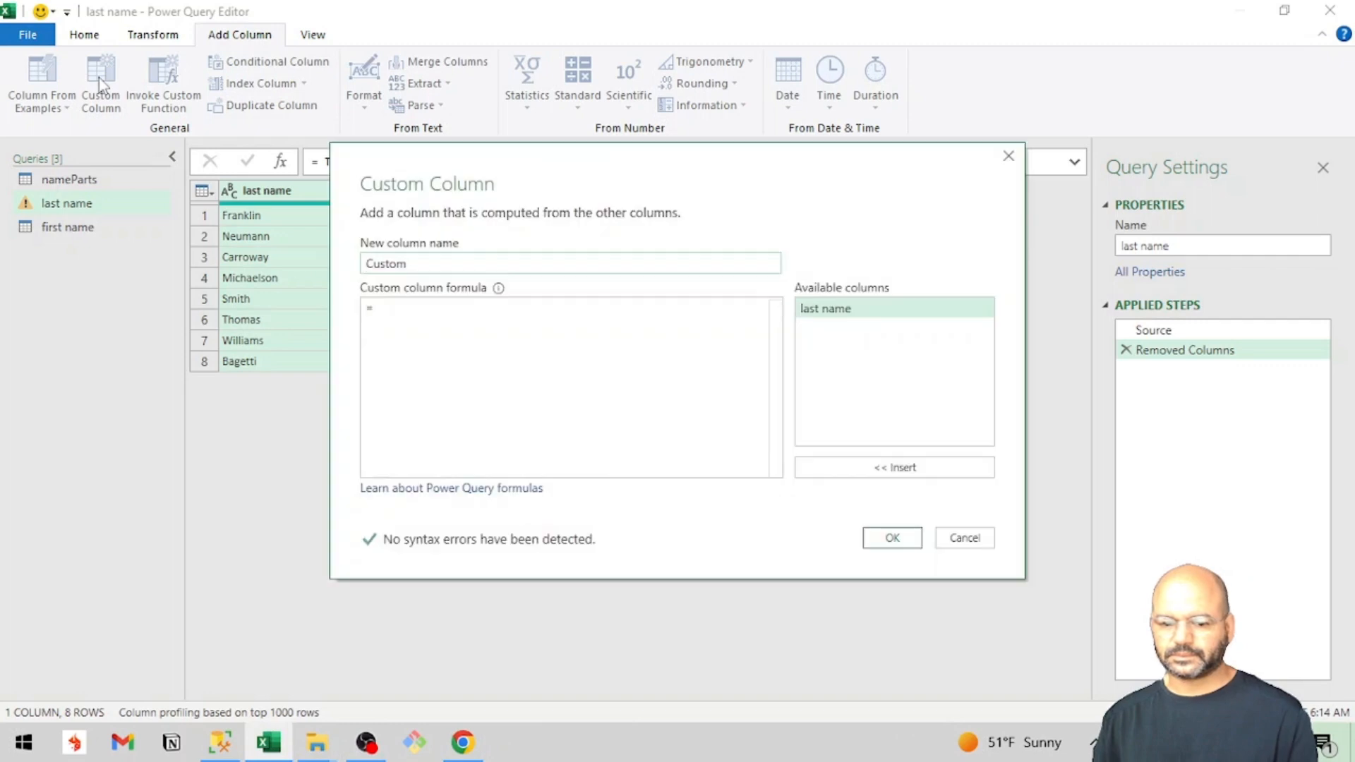
{"action": "double_click", "coordinate": [382, 267]}
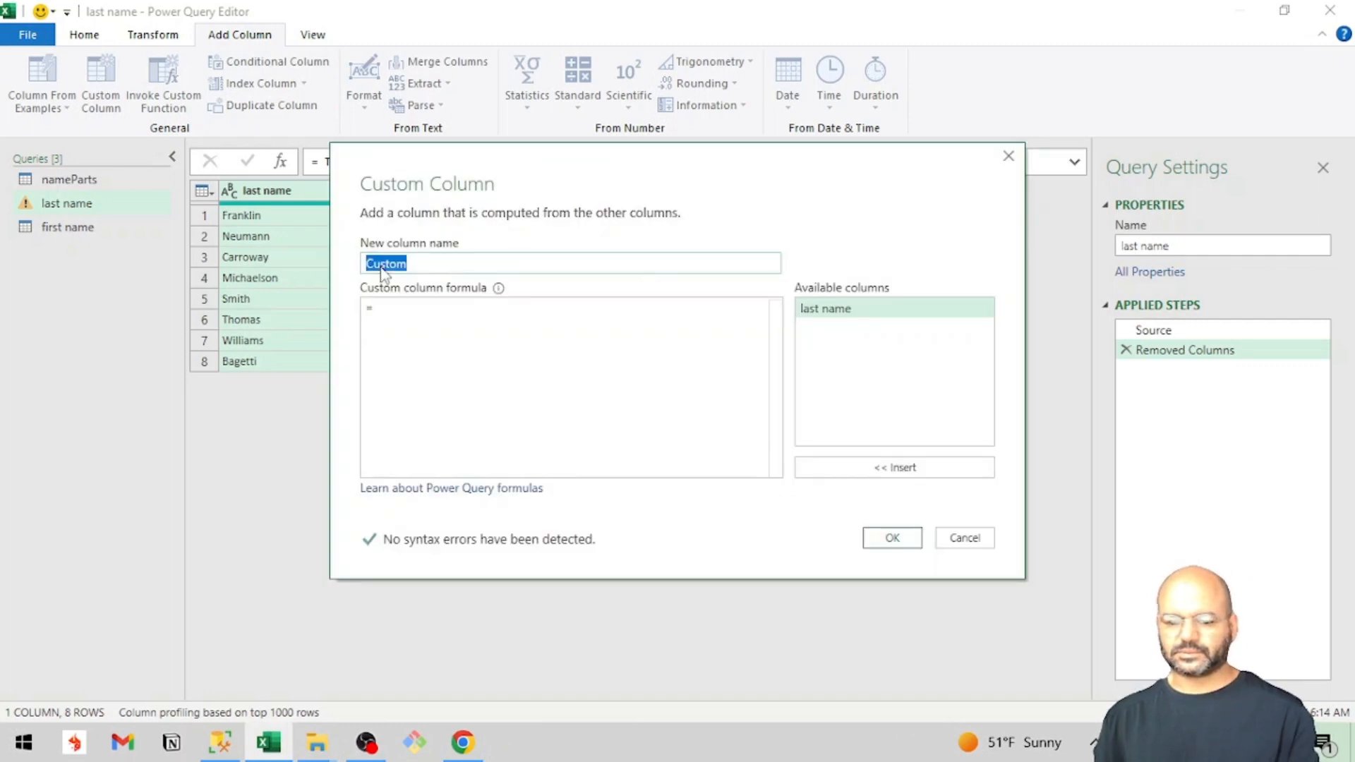
{"action": "type", "text": "first "}
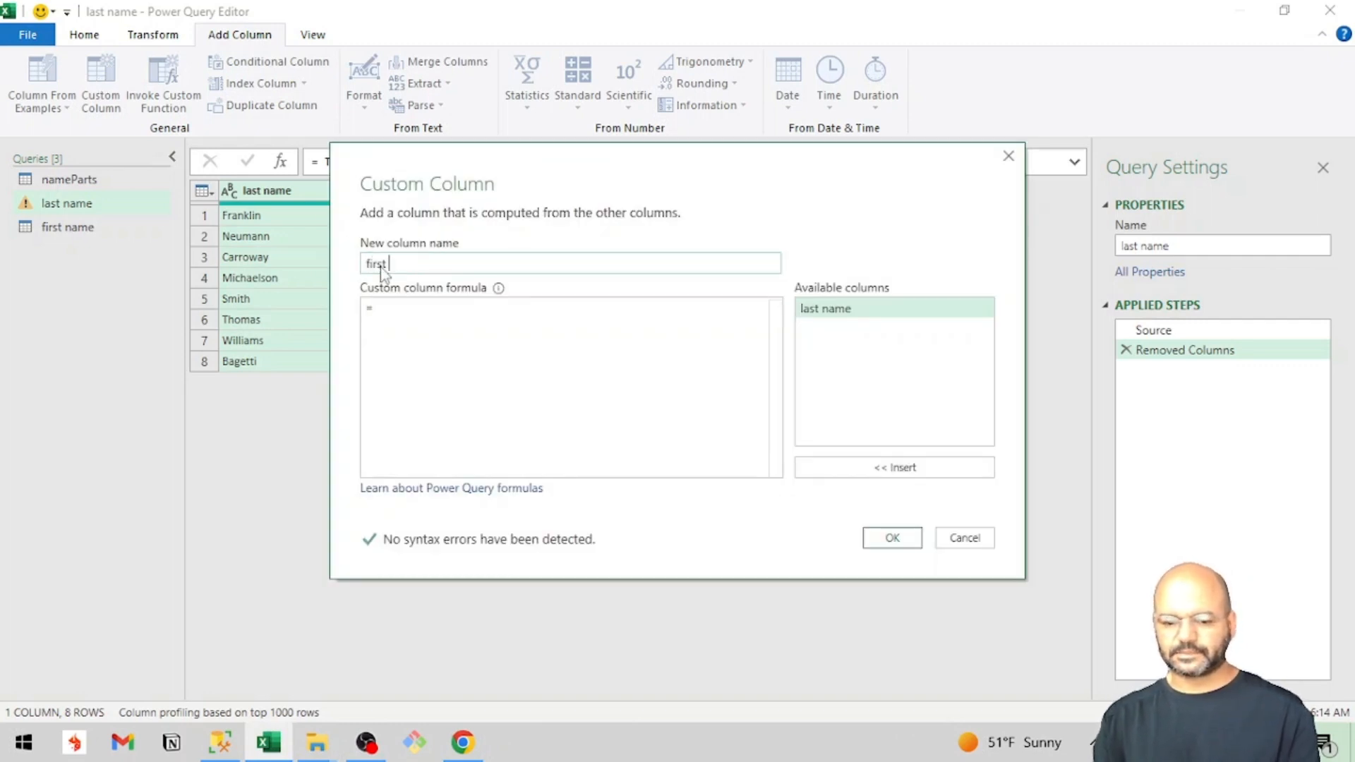
{"action": "type", "text": "name"}
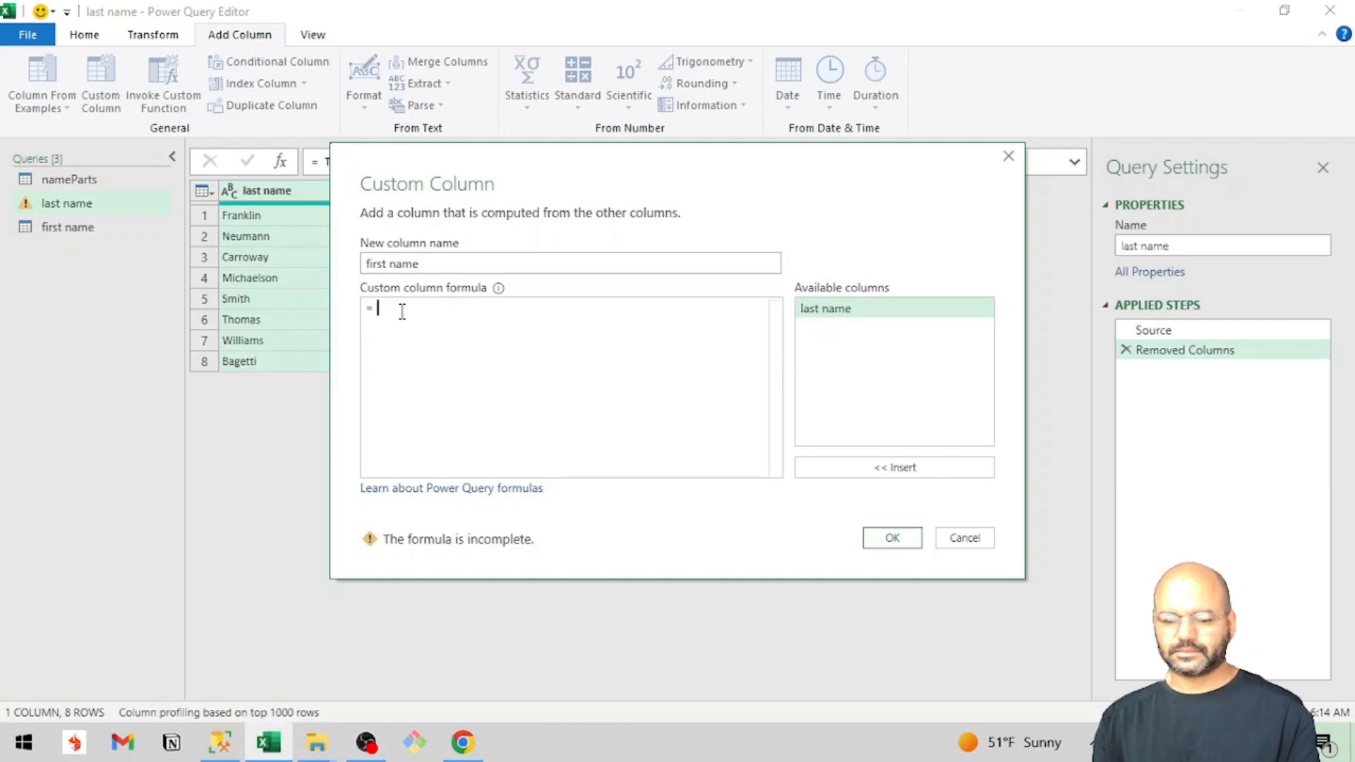
{"action": "left_click", "coordinate": [401, 311]}
{"action": "type", "text": "first"}
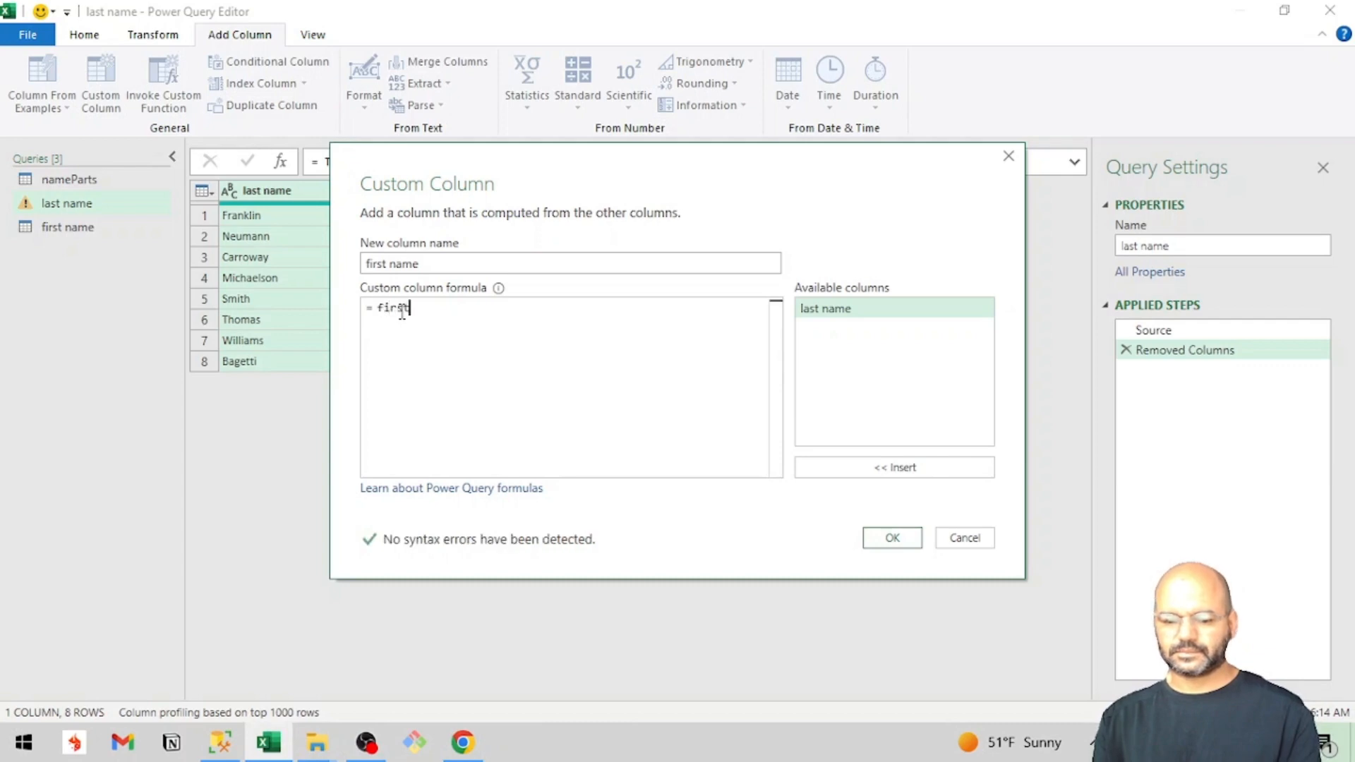
Switch to the cross join article in Chrome and check how the custom column formula refers to the other query.
{"action": "key", "text": "alt+Tab"}
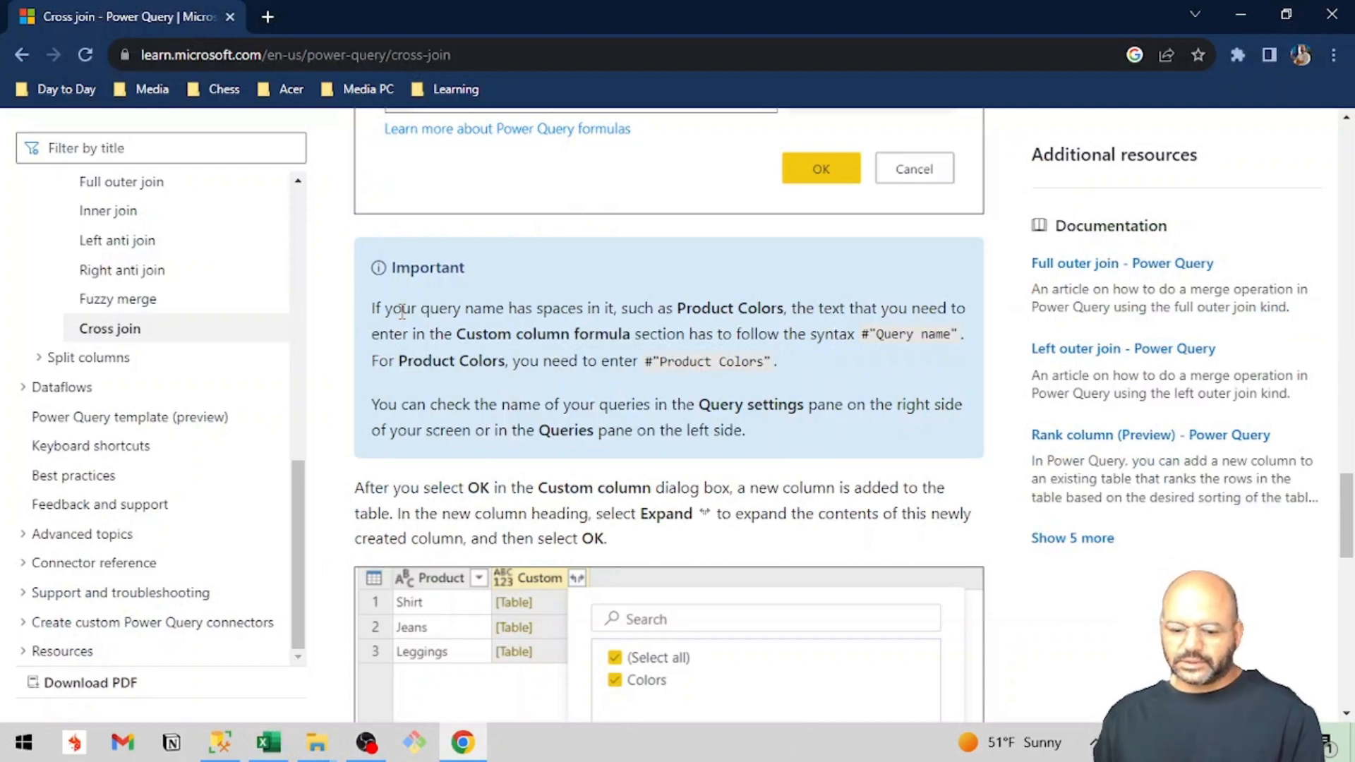
{"action": "scroll", "coordinate": [402, 311], "scroll_direction": "up", "scroll_amount": 5}
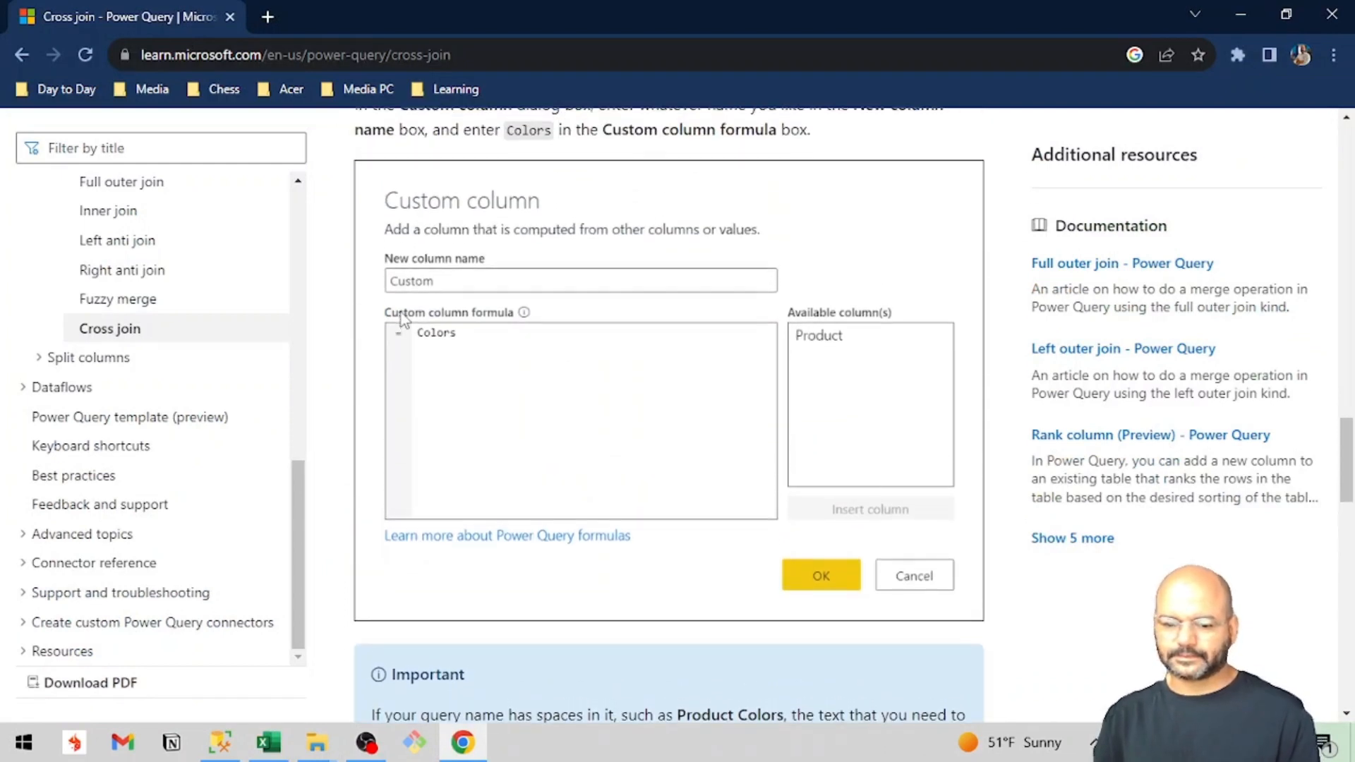
{"action": "scroll", "coordinate": [401, 317], "scroll_direction": "up", "scroll_amount": 1}
{"action": "scroll", "coordinate": [402, 317], "scroll_direction": "up", "scroll_amount": 1}
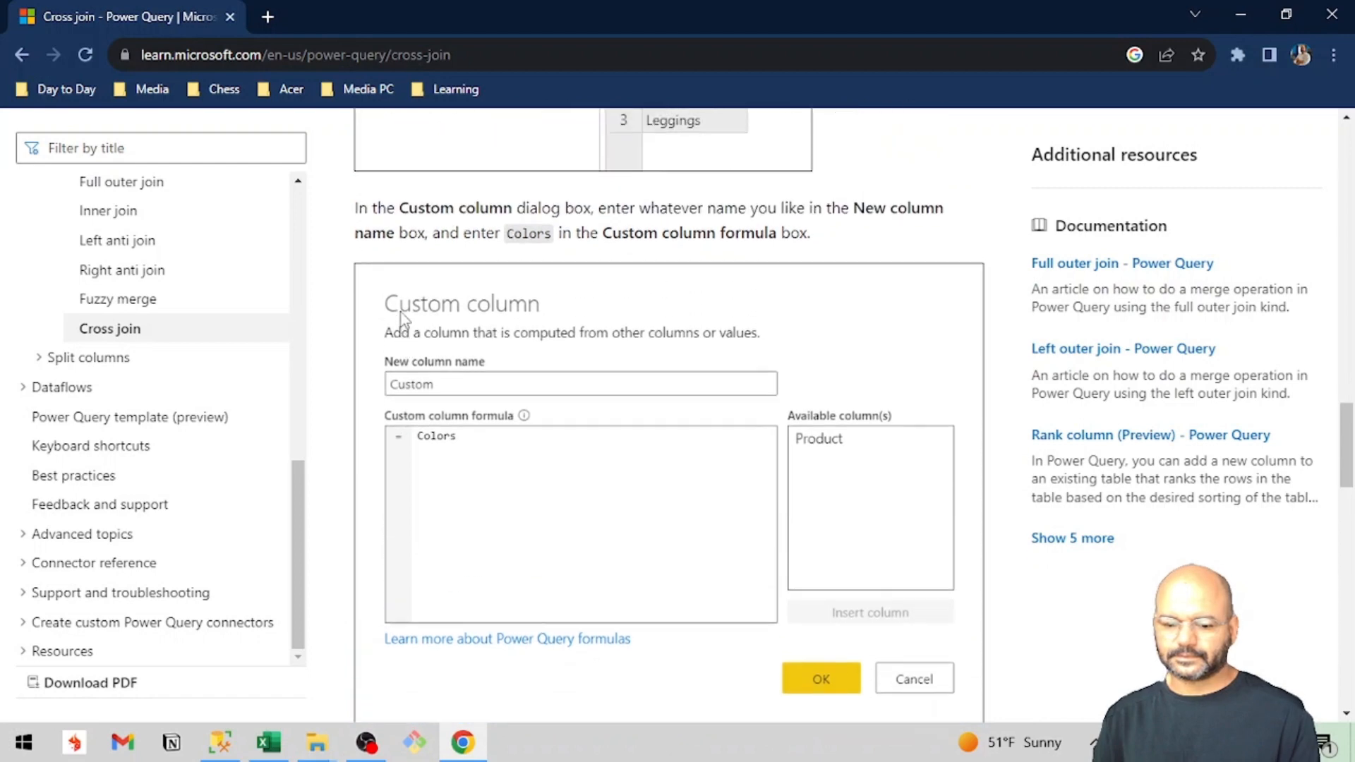
Return to the Power Query Editor and replace the custom column formula with first name.
{"action": "key", "text": "alt+Tab"}
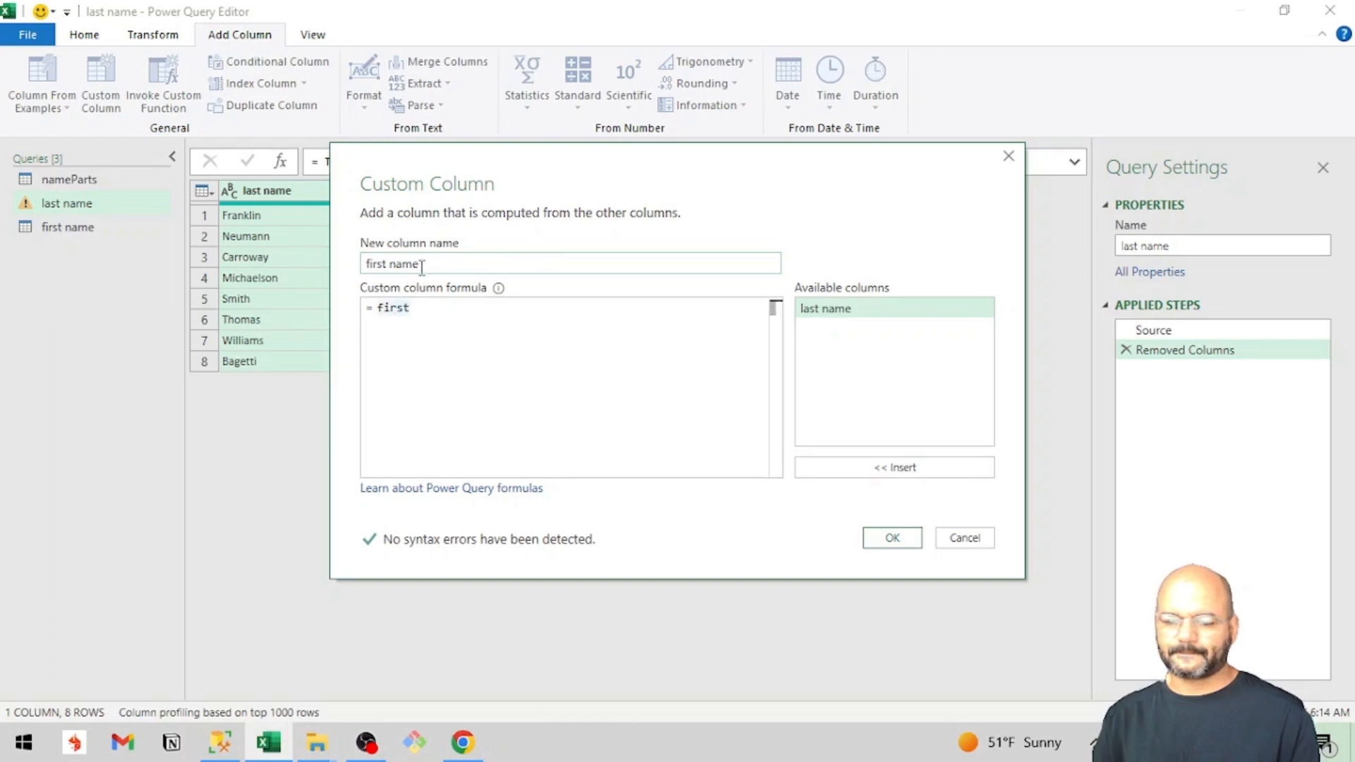
{"action": "double_click", "coordinate": [401, 307]}
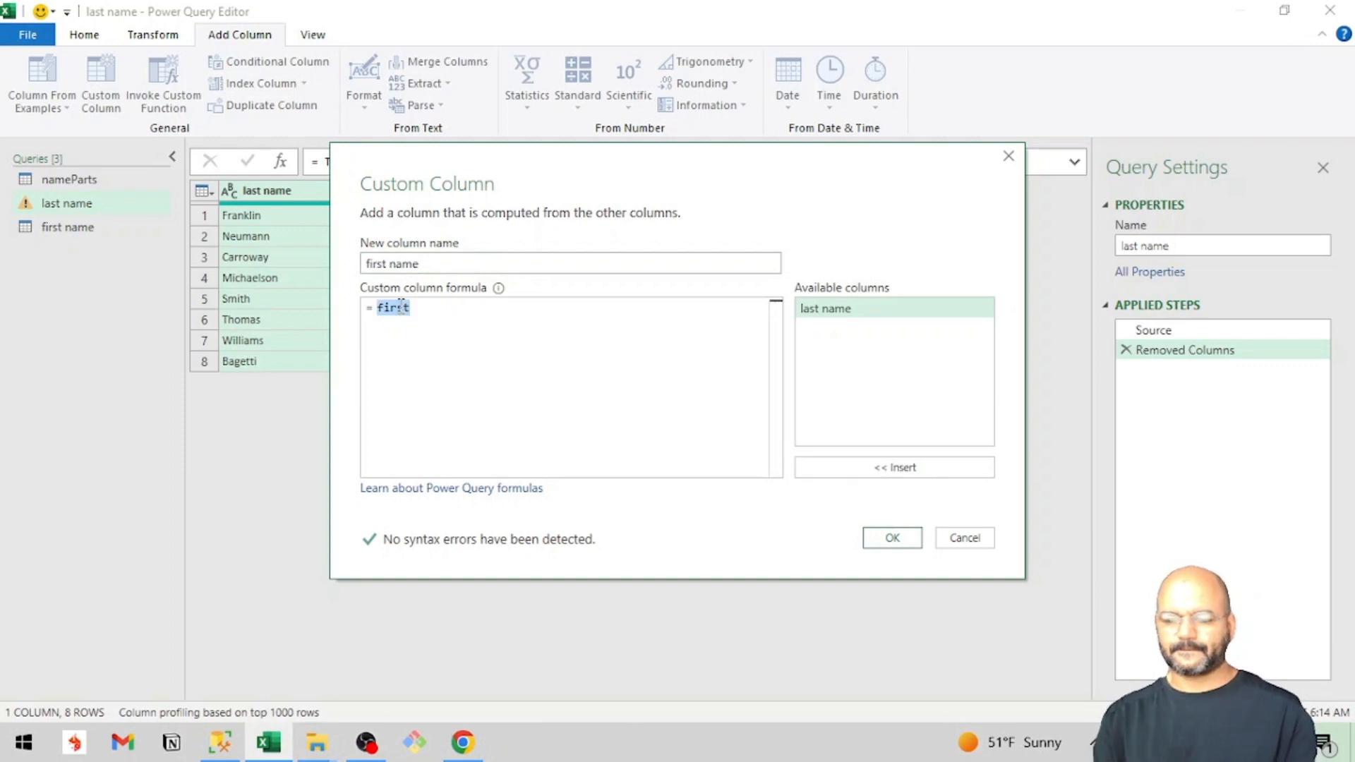
{"action": "type", "text": "first name"}
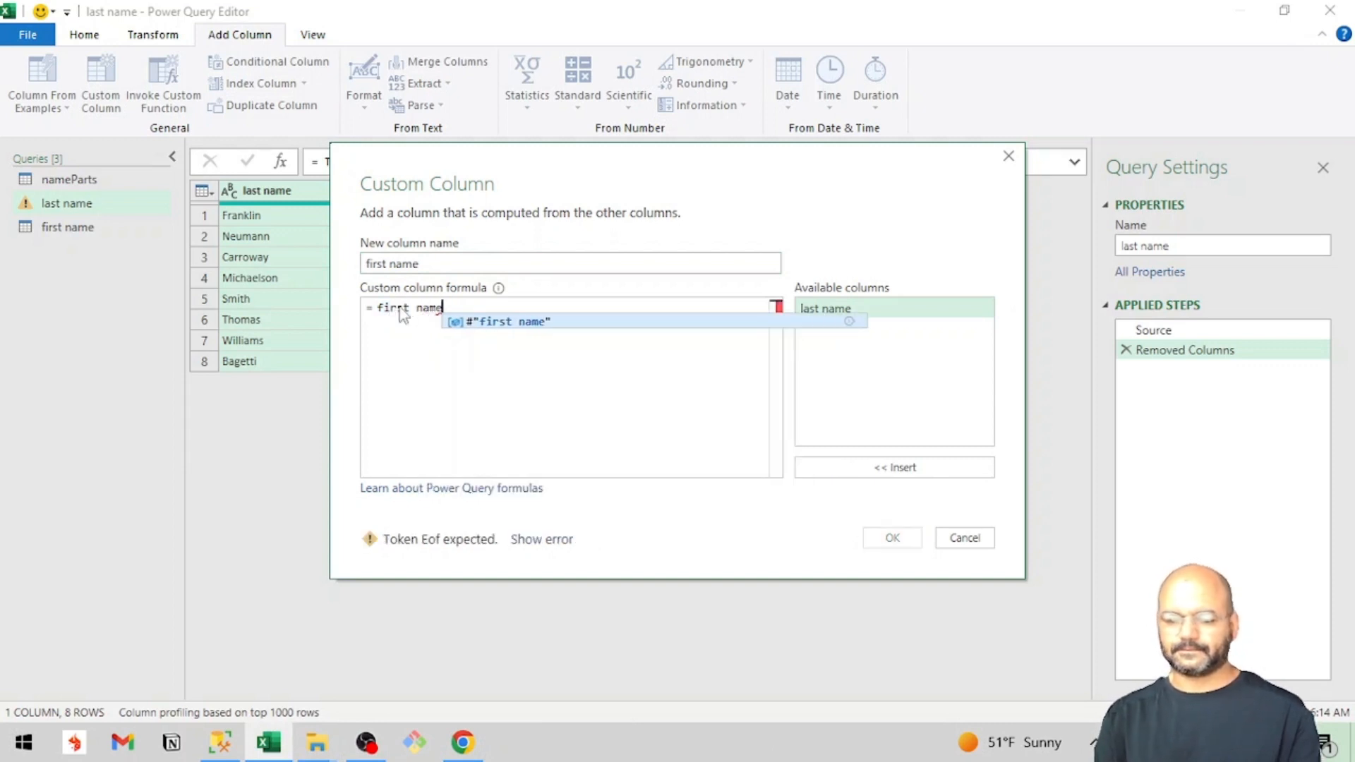
Switch to the article in Chrome and compare its Products and Colors queries with the custom column name and formula in the example.
{"action": "key", "text": "alt+Tab"}
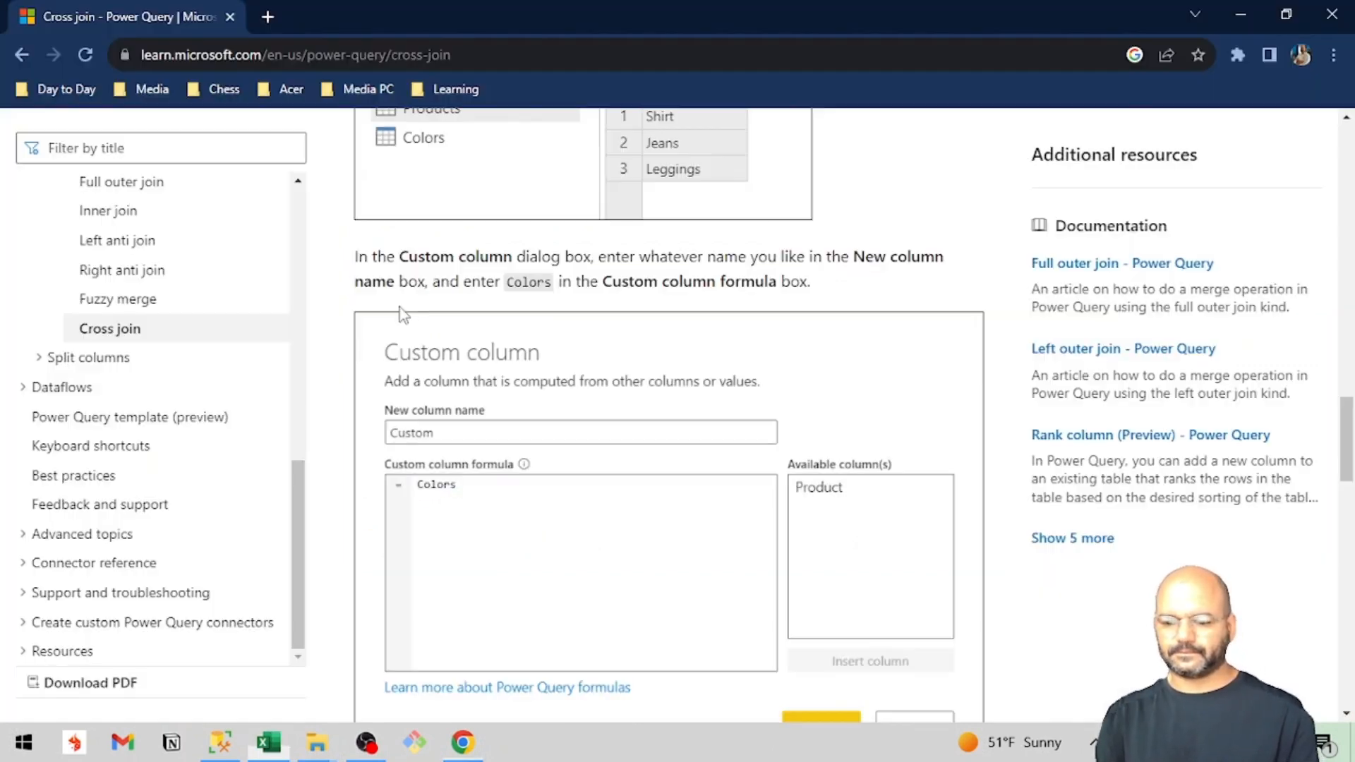
{"action": "scroll", "coordinate": [568, 539], "scroll_direction": "up", "scroll_amount": 3}
{"action": "scroll", "coordinate": [572, 541], "scroll_direction": "up", "scroll_amount": 1}
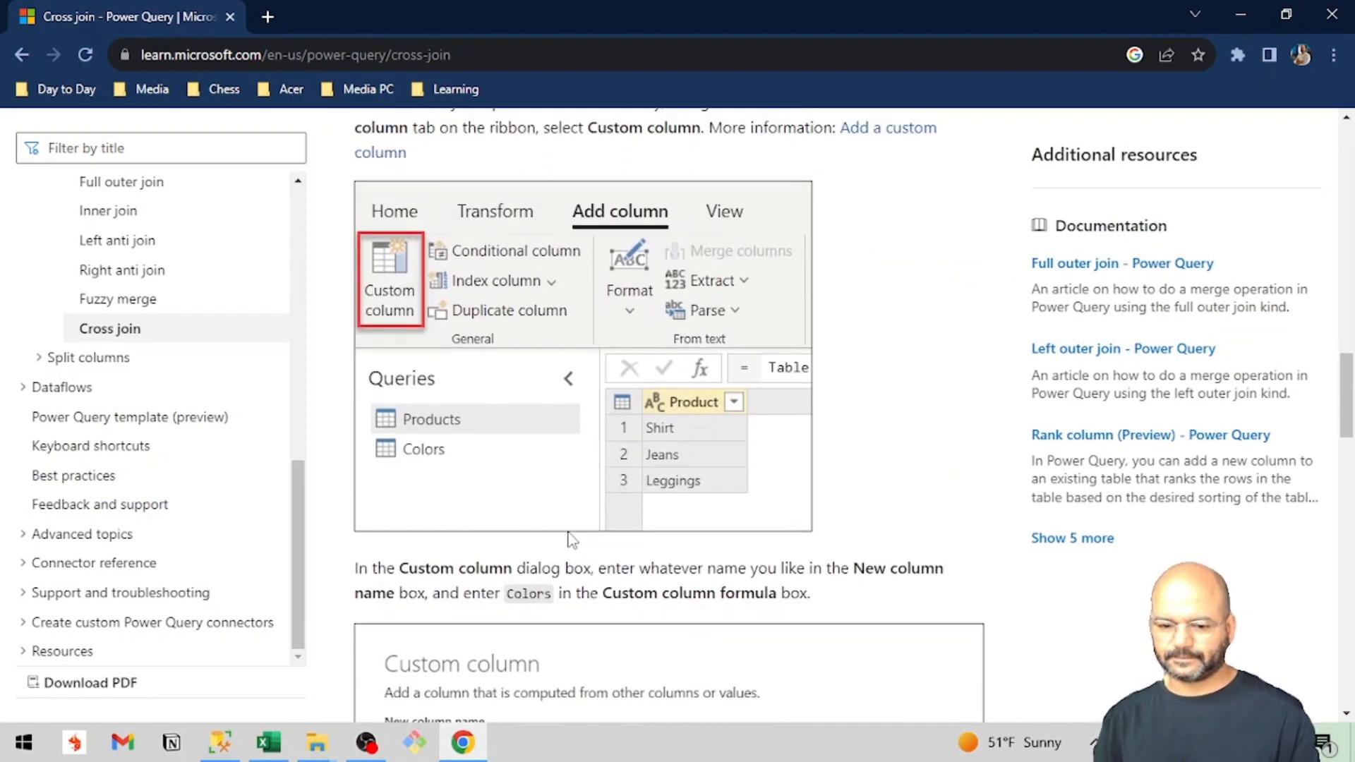
{"action": "scroll", "coordinate": [568, 539], "scroll_direction": "down", "scroll_amount": 3}
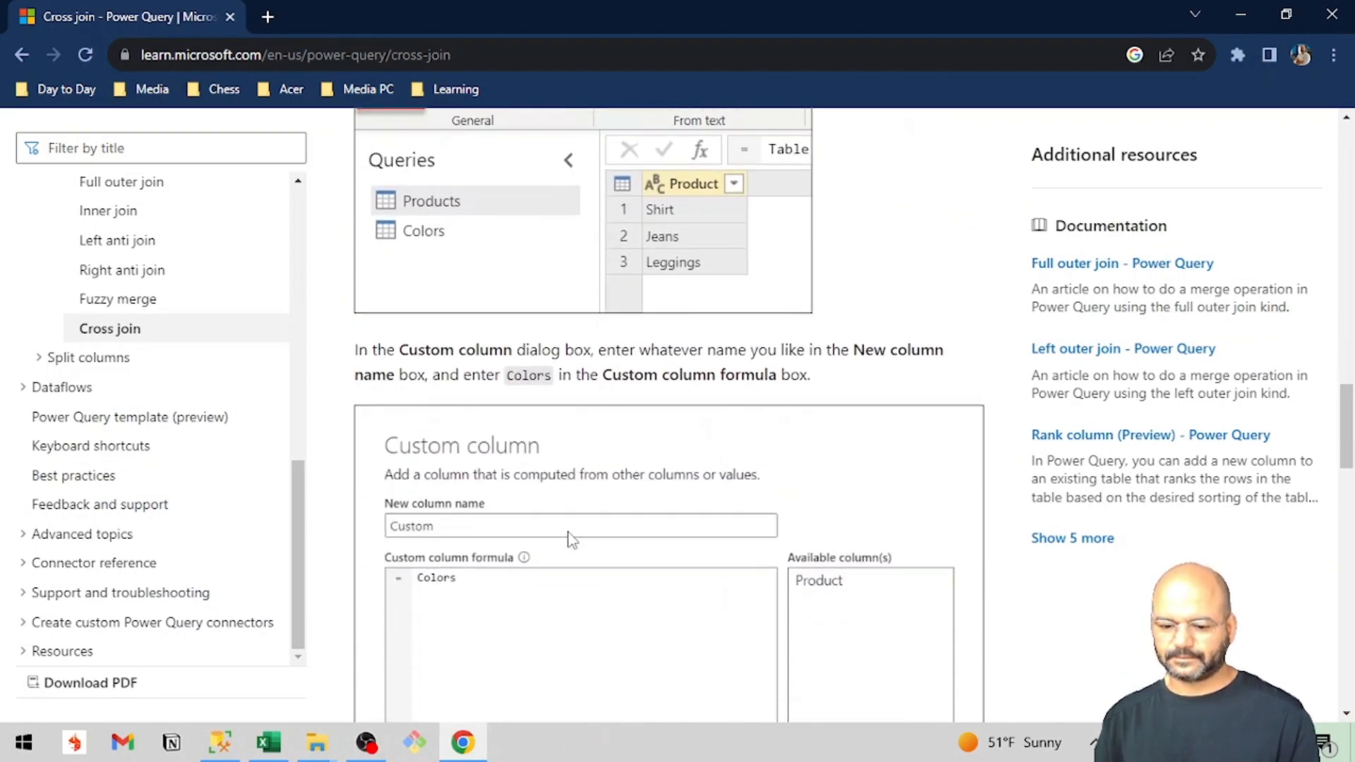
{"action": "scroll", "coordinate": [568, 540], "scroll_direction": "up", "scroll_amount": 2}
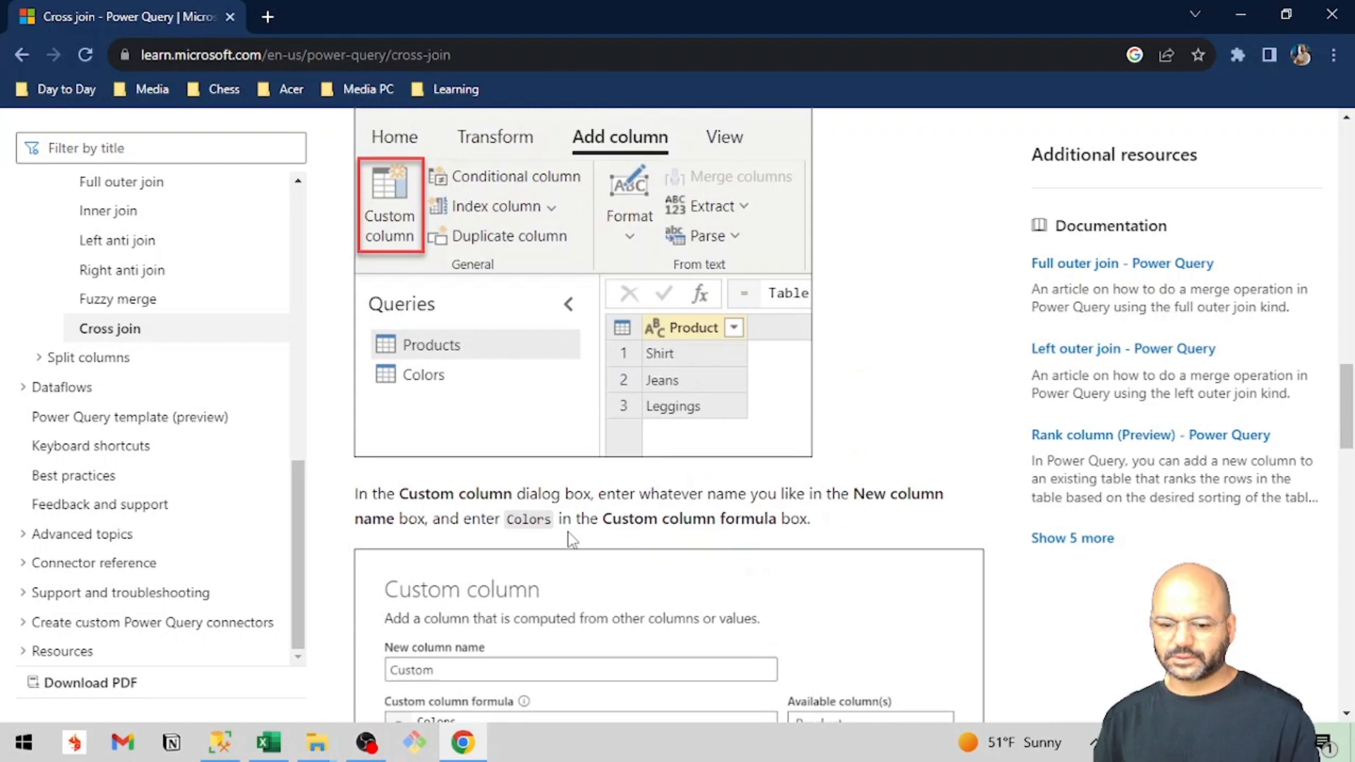
{"action": "scroll", "coordinate": [572, 541], "scroll_direction": "down", "scroll_amount": 1}
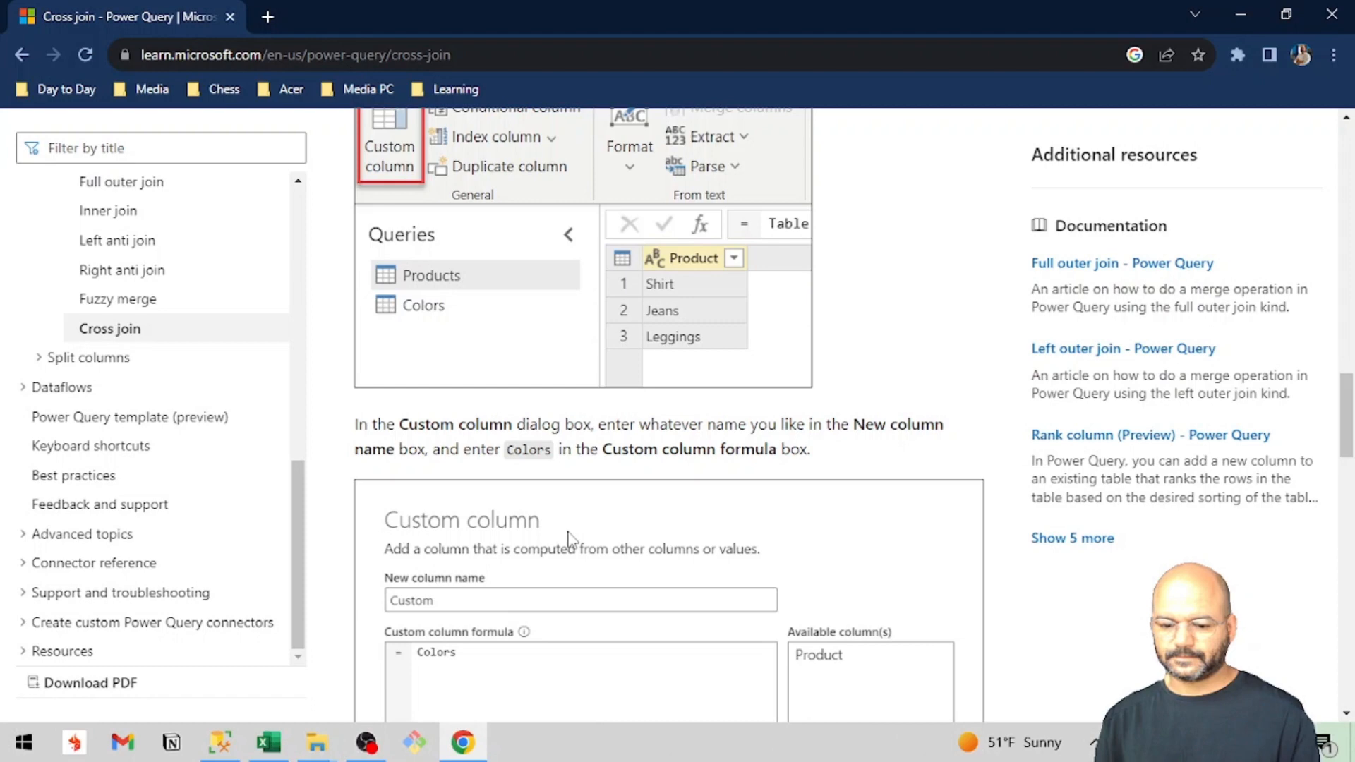
{"action": "scroll", "coordinate": [568, 540], "scroll_direction": "up", "scroll_amount": 5}
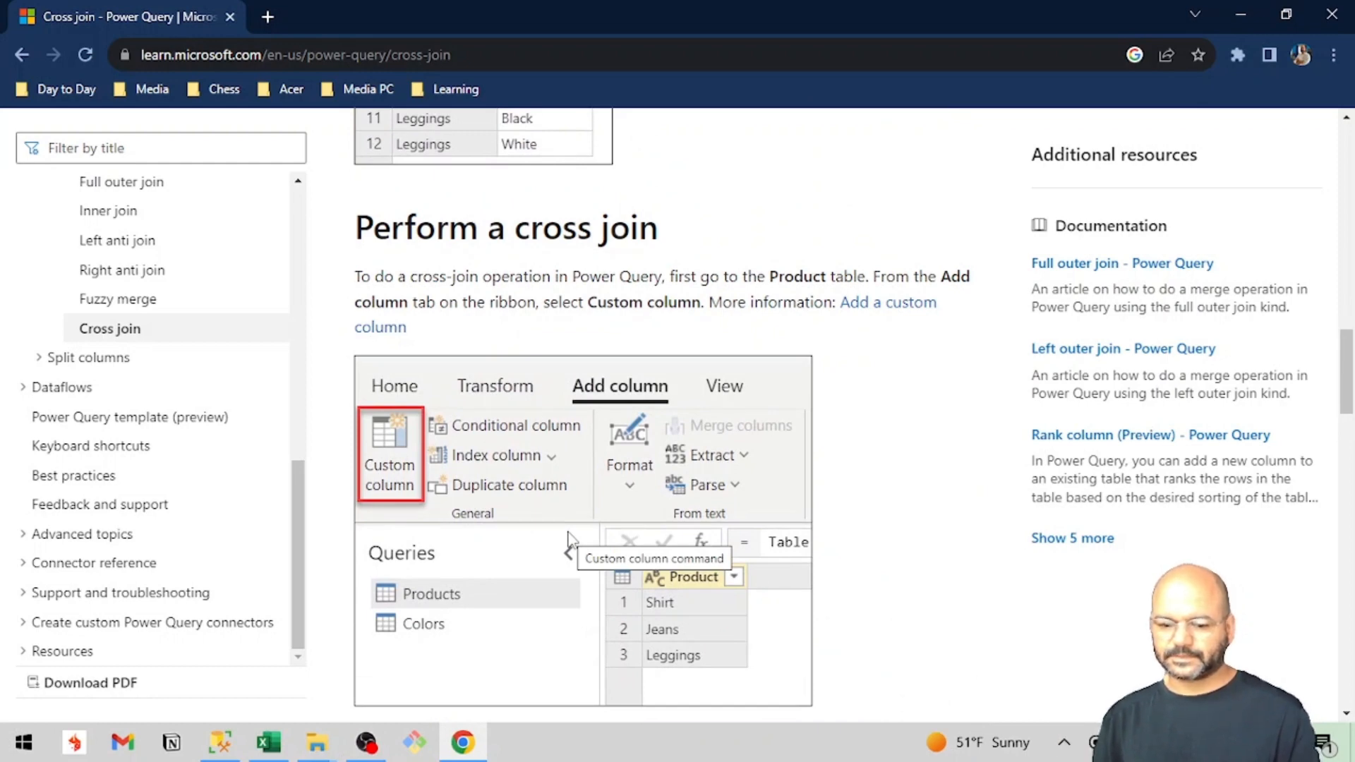
{"action": "scroll", "coordinate": [569, 540], "scroll_direction": "down", "scroll_amount": 5}
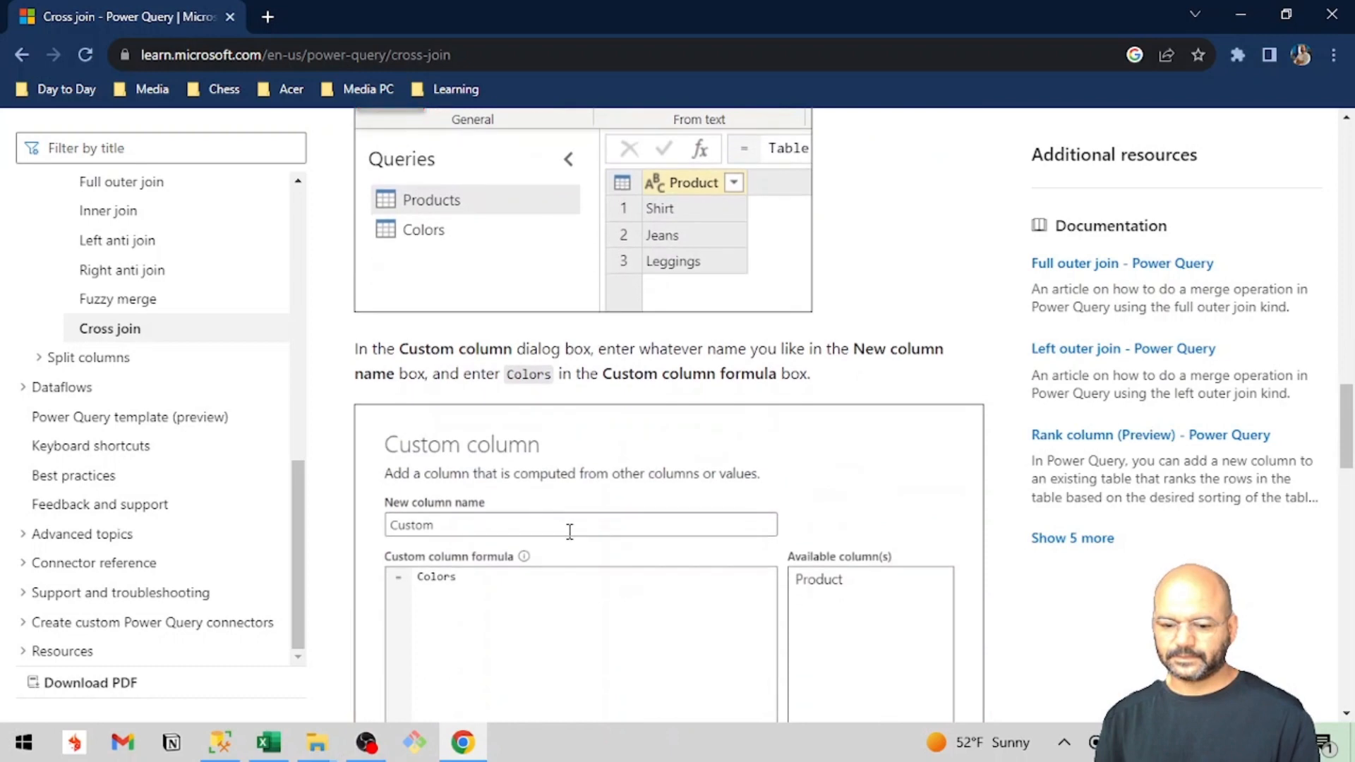
{"action": "scroll", "coordinate": [570, 531], "scroll_direction": "up", "scroll_amount": 5}
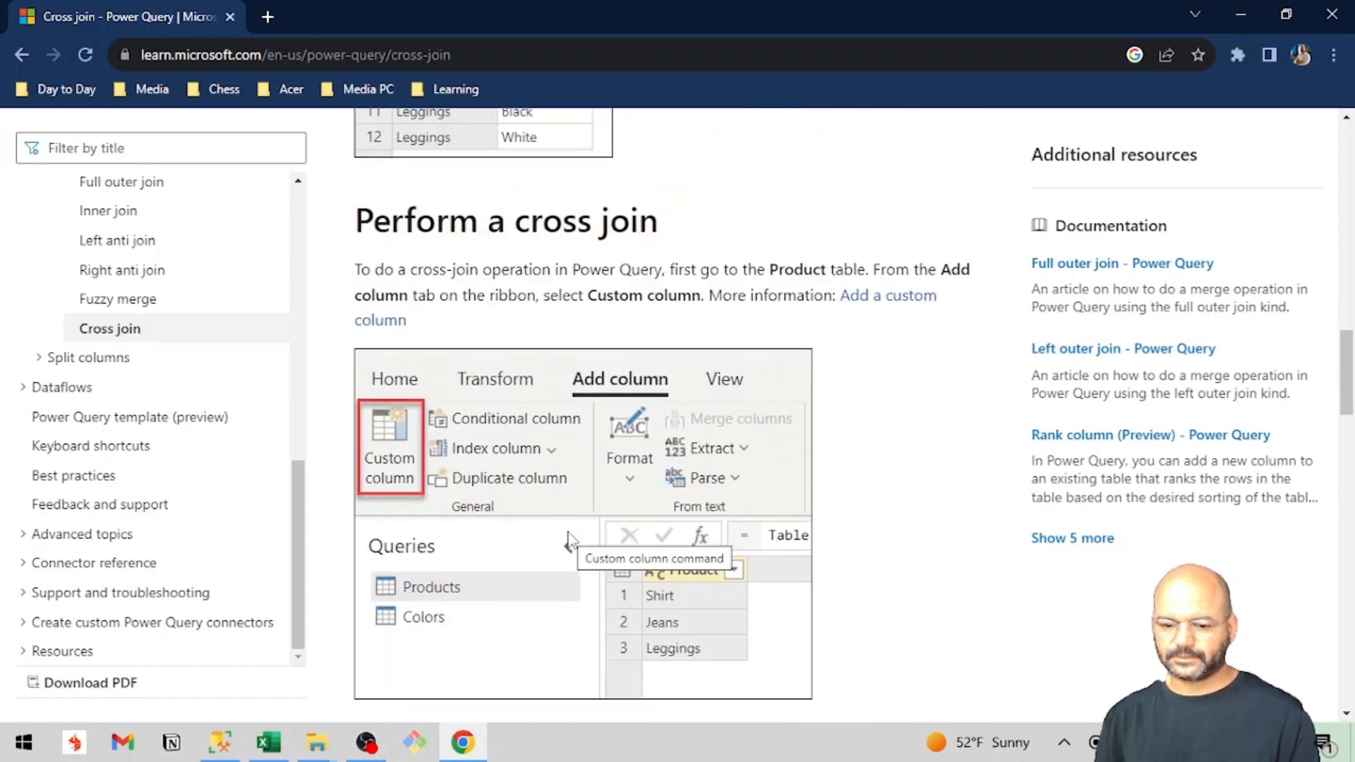
Read the article's custom column example and its note on the syntax for query names containing spaces.
{"action": "scroll", "coordinate": [569, 541], "scroll_direction": "down", "scroll_amount": 5}
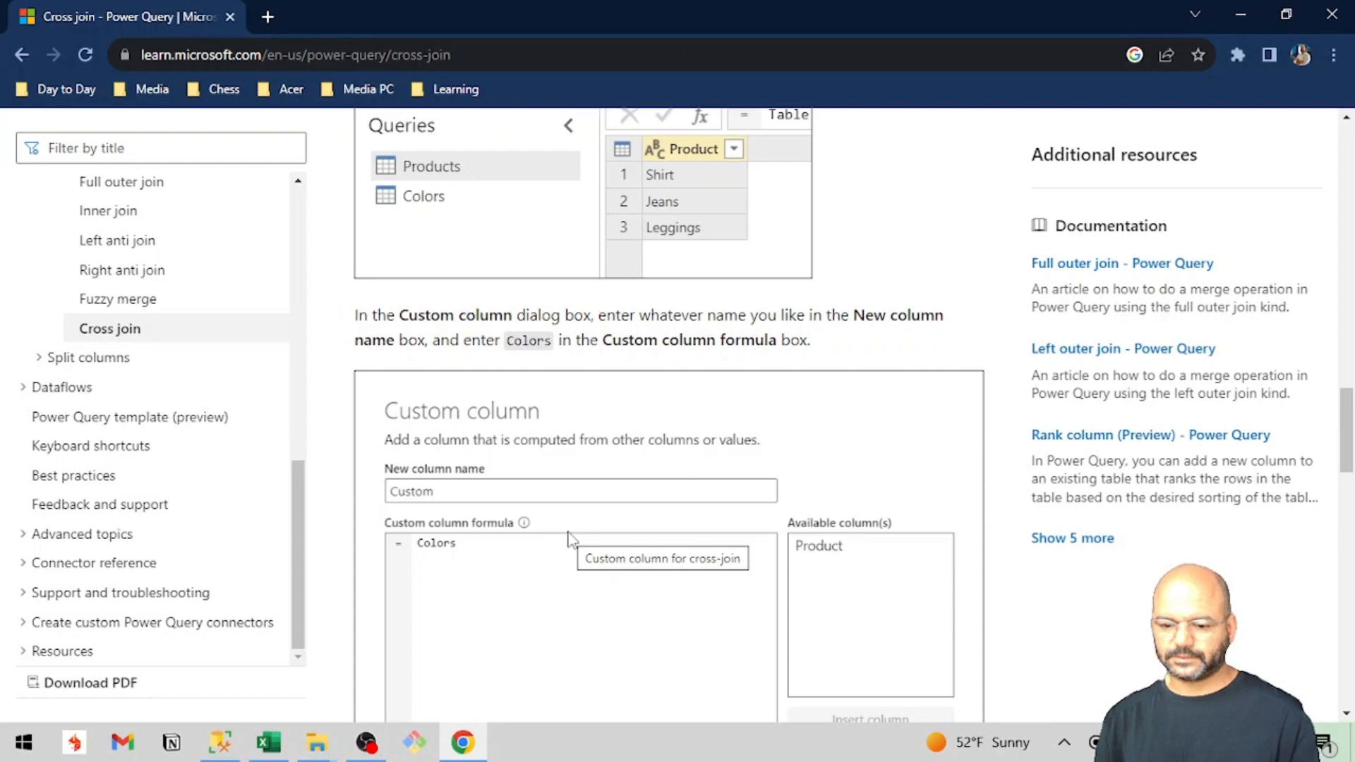
{"action": "scroll", "coordinate": [569, 540], "scroll_direction": "down", "scroll_amount": 3}
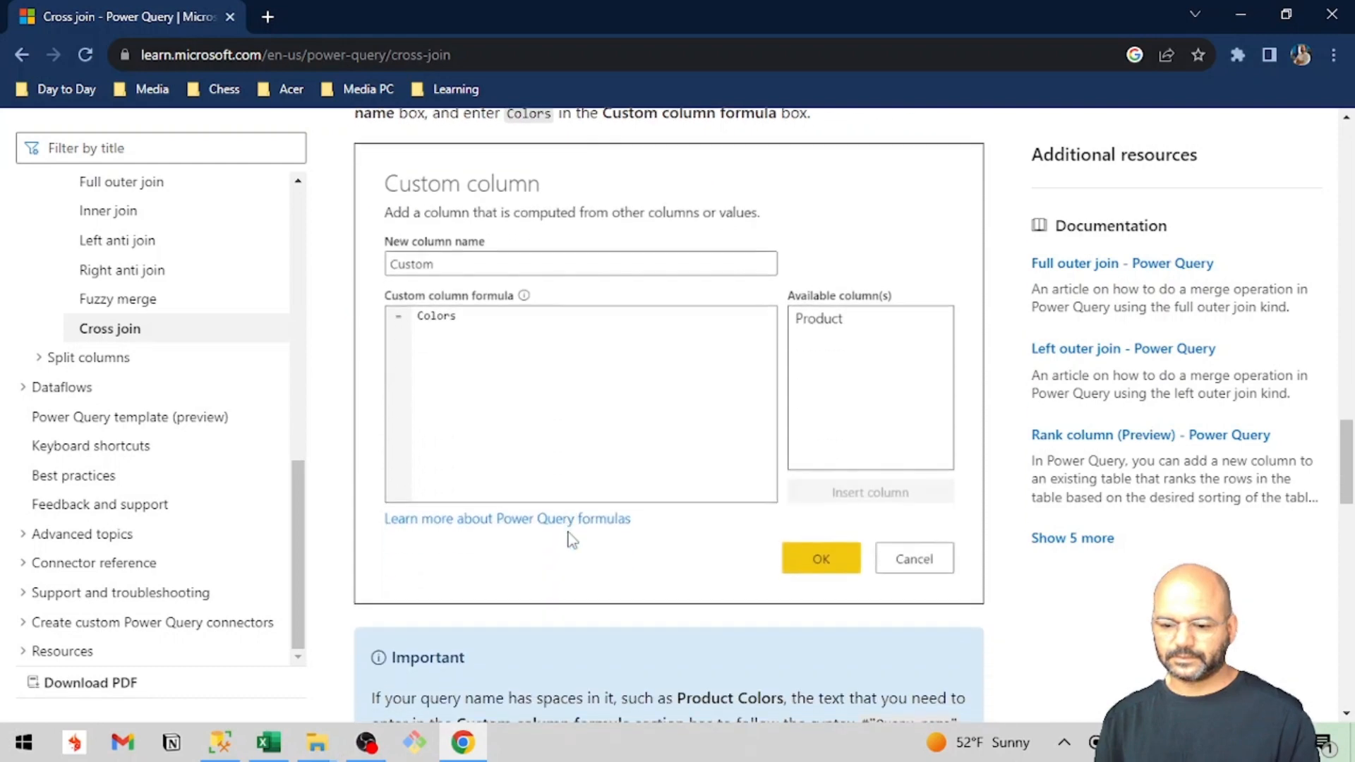
{"action": "scroll", "coordinate": [572, 540], "scroll_direction": "up", "scroll_amount": 2}
{"action": "scroll", "coordinate": [572, 540], "scroll_direction": "down", "scroll_amount": 5}
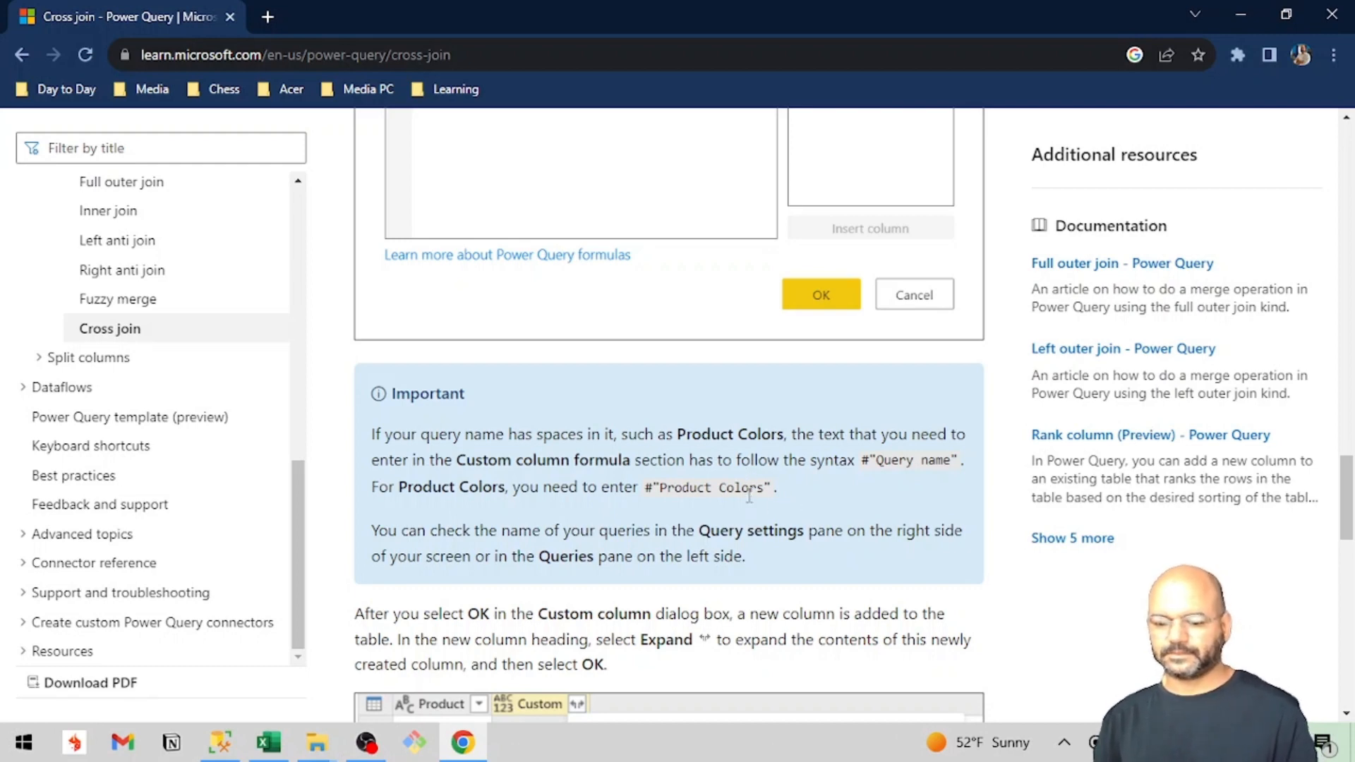
Return to the Power Query Editor, correct the custom column formula to #"first name", and add the column.
{"action": "key", "text": "alt+Tab"}
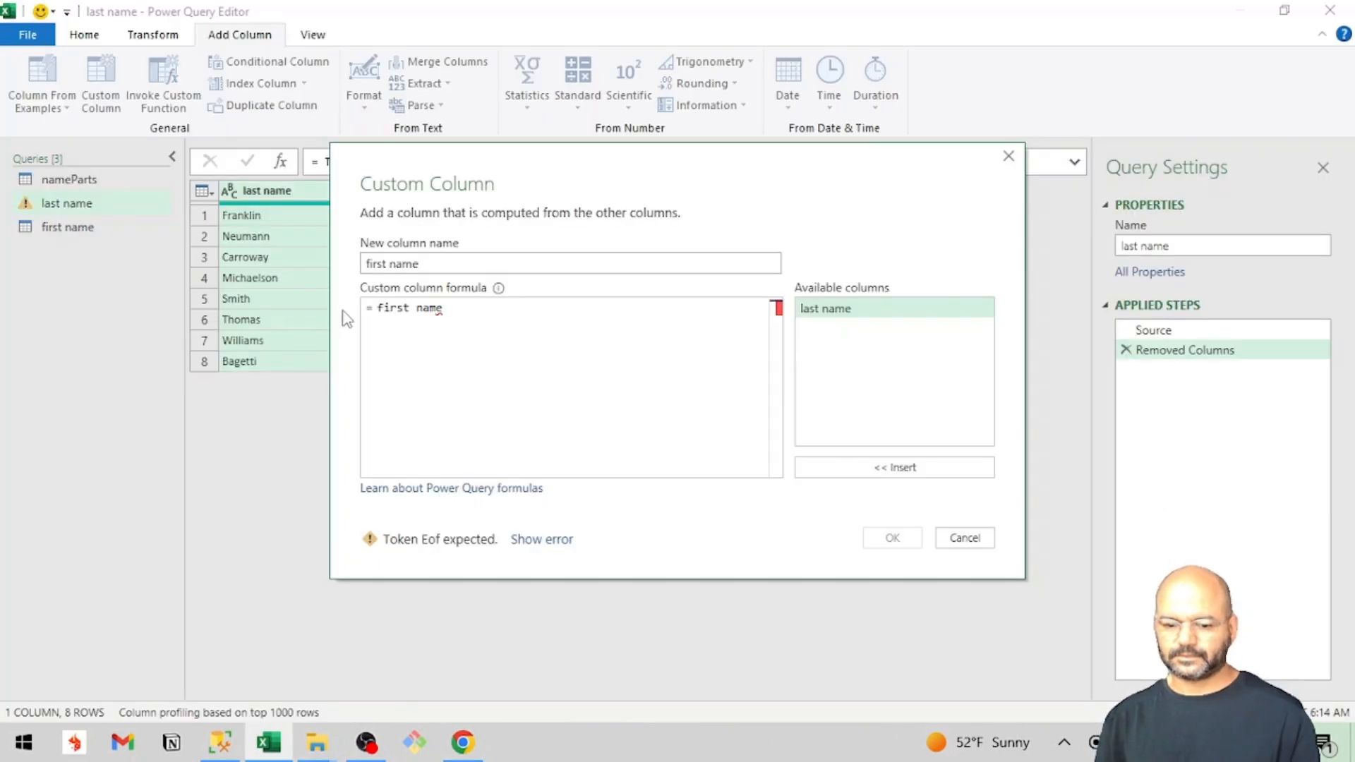
{"action": "double_click", "coordinate": [391, 308]}
{"action": "type", "text": "#\""}
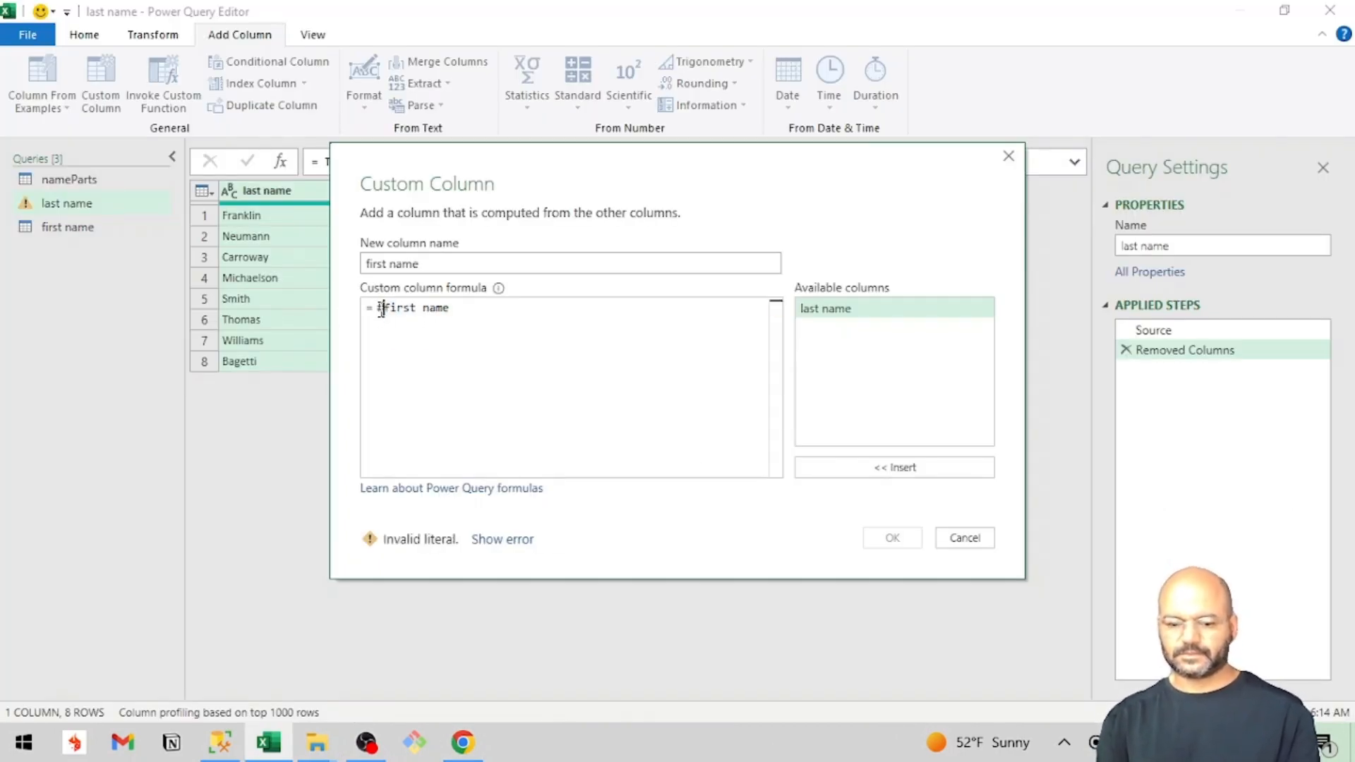
{"action": "left_click", "coordinate": [477, 306]}
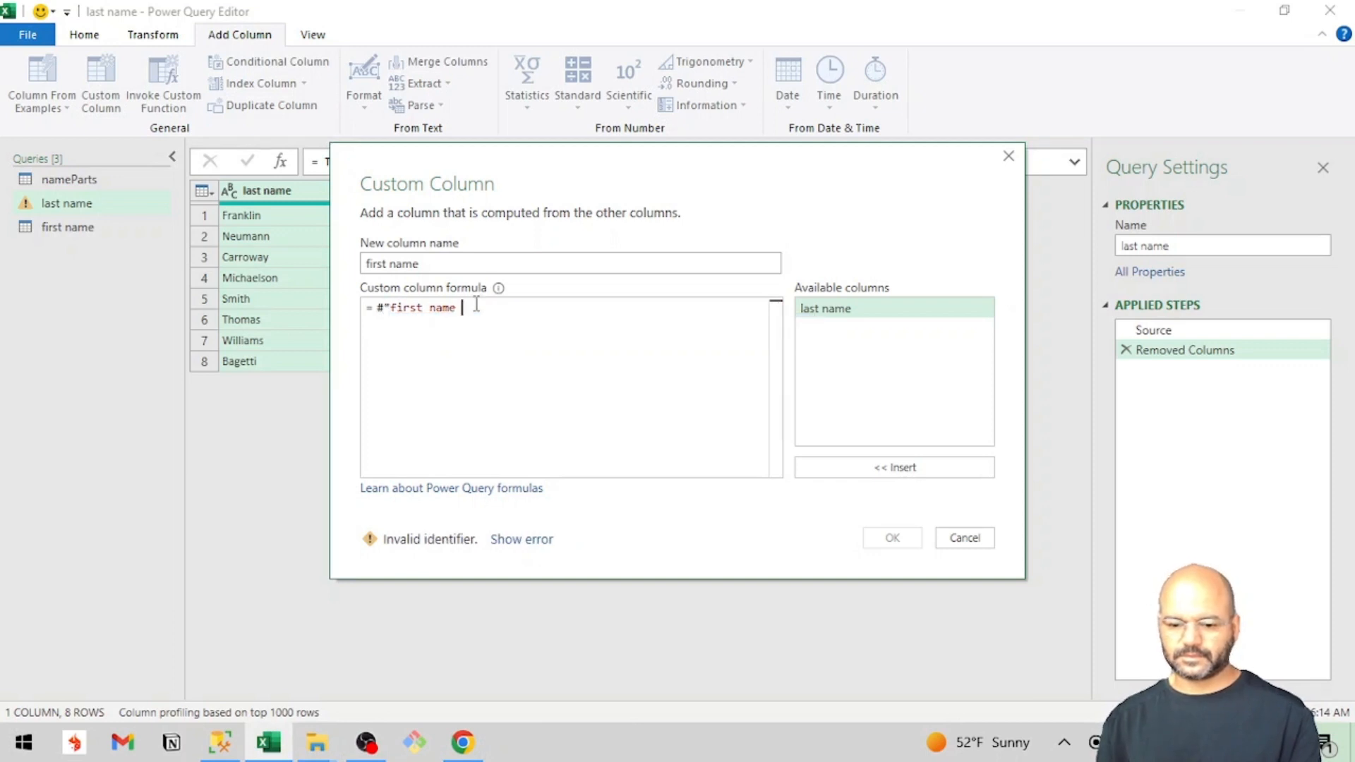
{"action": "type", "text": "\""}
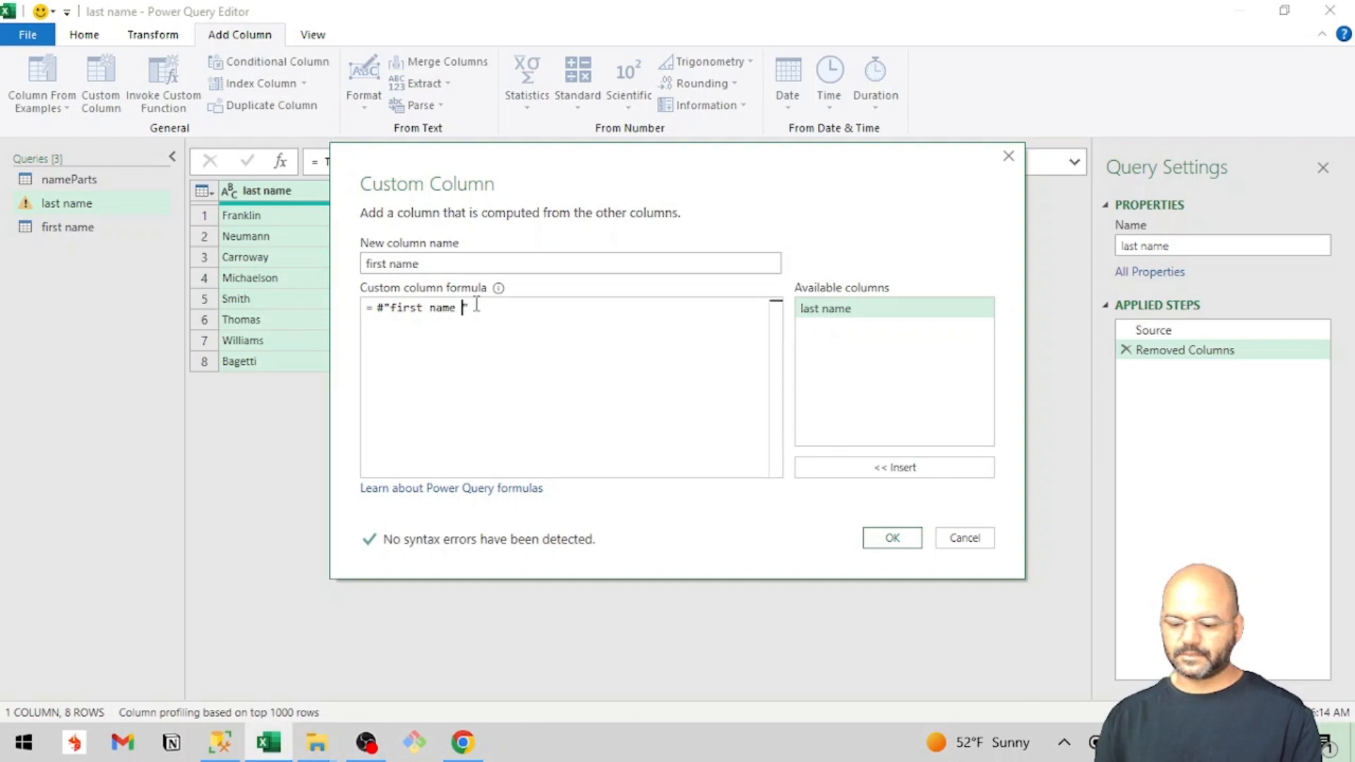
{"action": "key", "text": "BackSpace"}
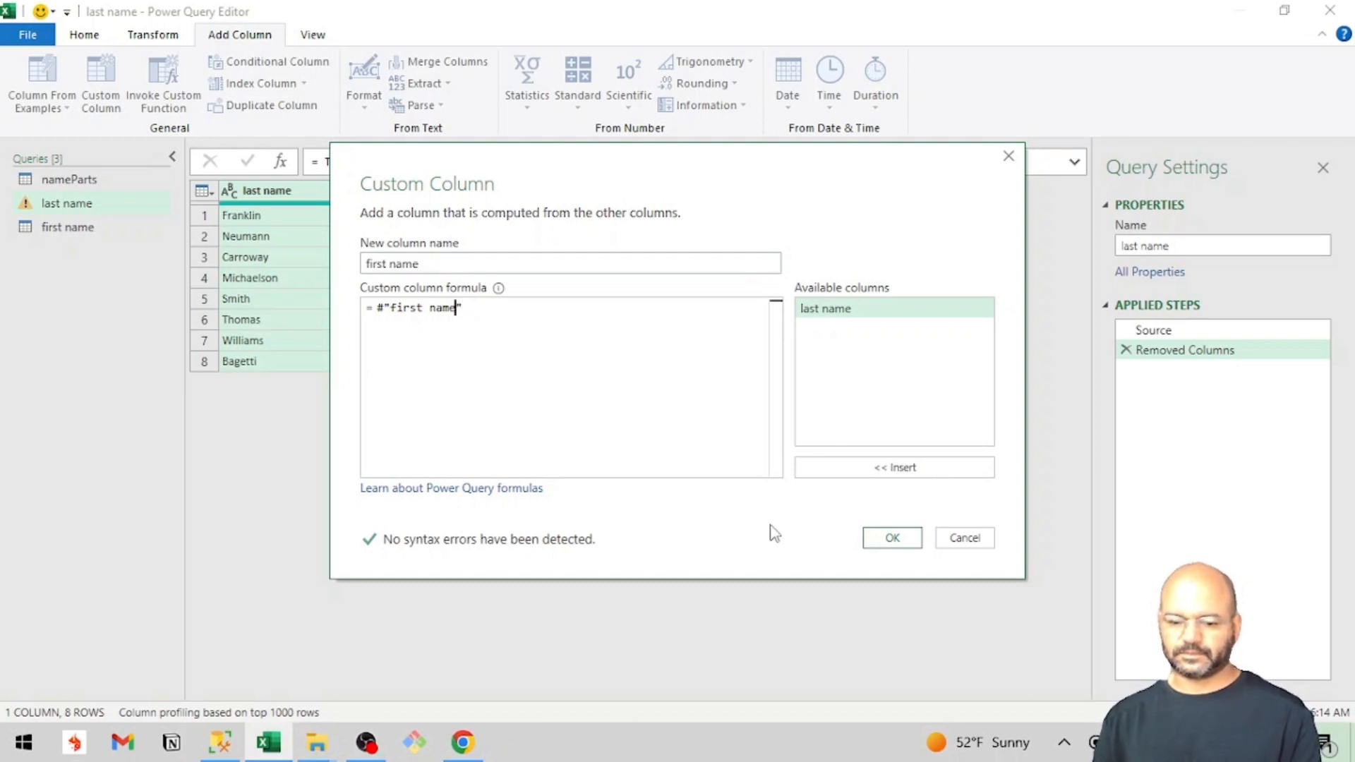
{"action": "left_click", "coordinate": [886, 539]}
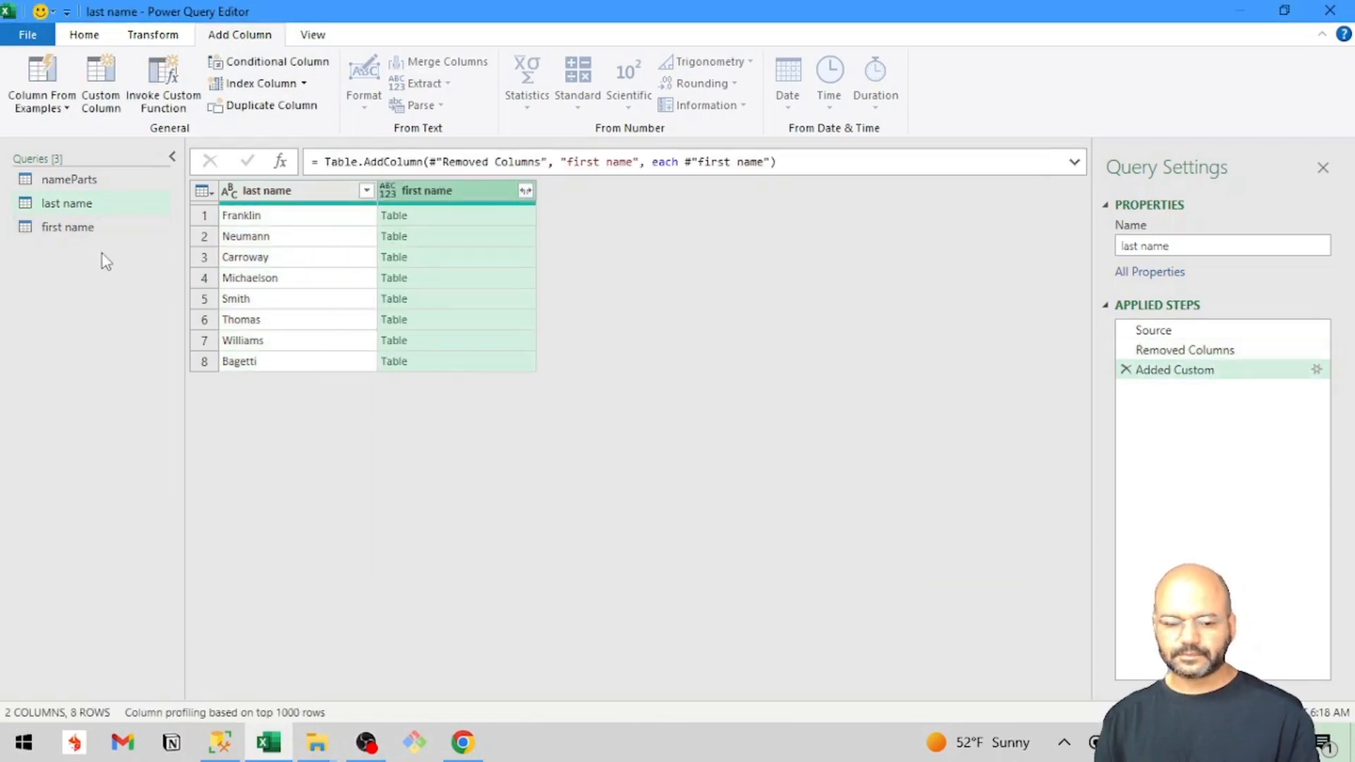
Switch to the article in Chrome and check how the new custom column's contents are expanded.
{"action": "key", "text": "alt+Tab"}
{"action": "scroll", "coordinate": [541, 465], "scroll_direction": "down", "scroll_amount": 5}
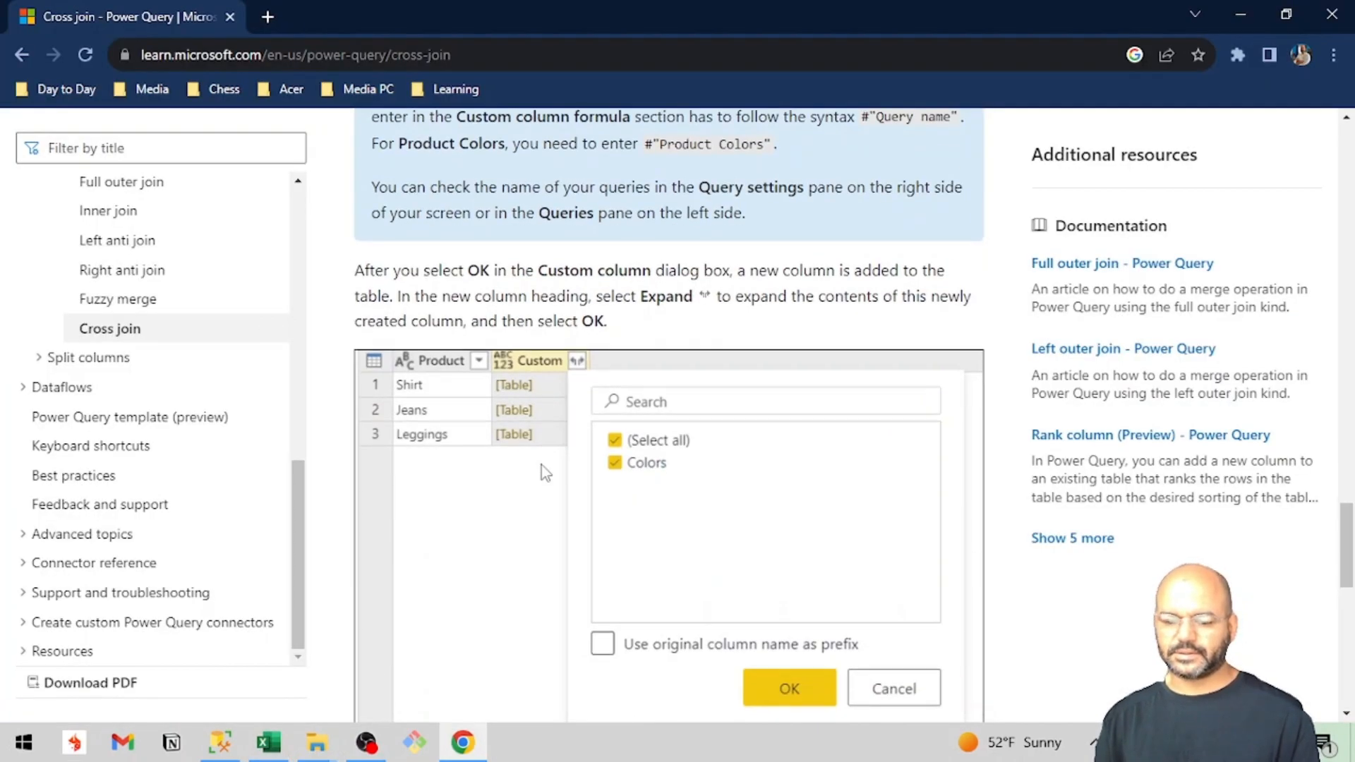
{"action": "scroll", "coordinate": [540, 472], "scroll_direction": "down", "scroll_amount": 1}
Return to the Power Query Editor, expand the first name column with the original column name as prefix, and review the combined rows.
{"action": "key", "text": "alt+Tab"}
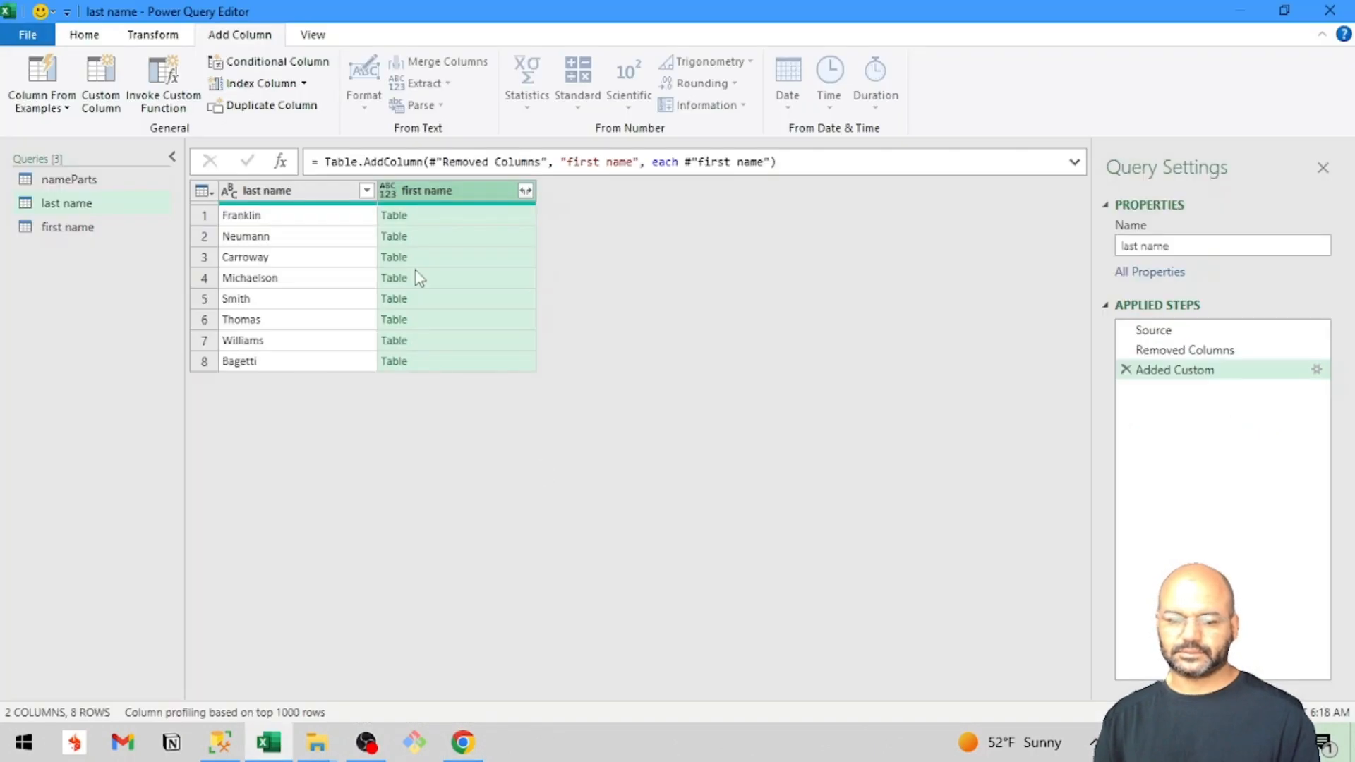
{"action": "left_click", "coordinate": [525, 192]}
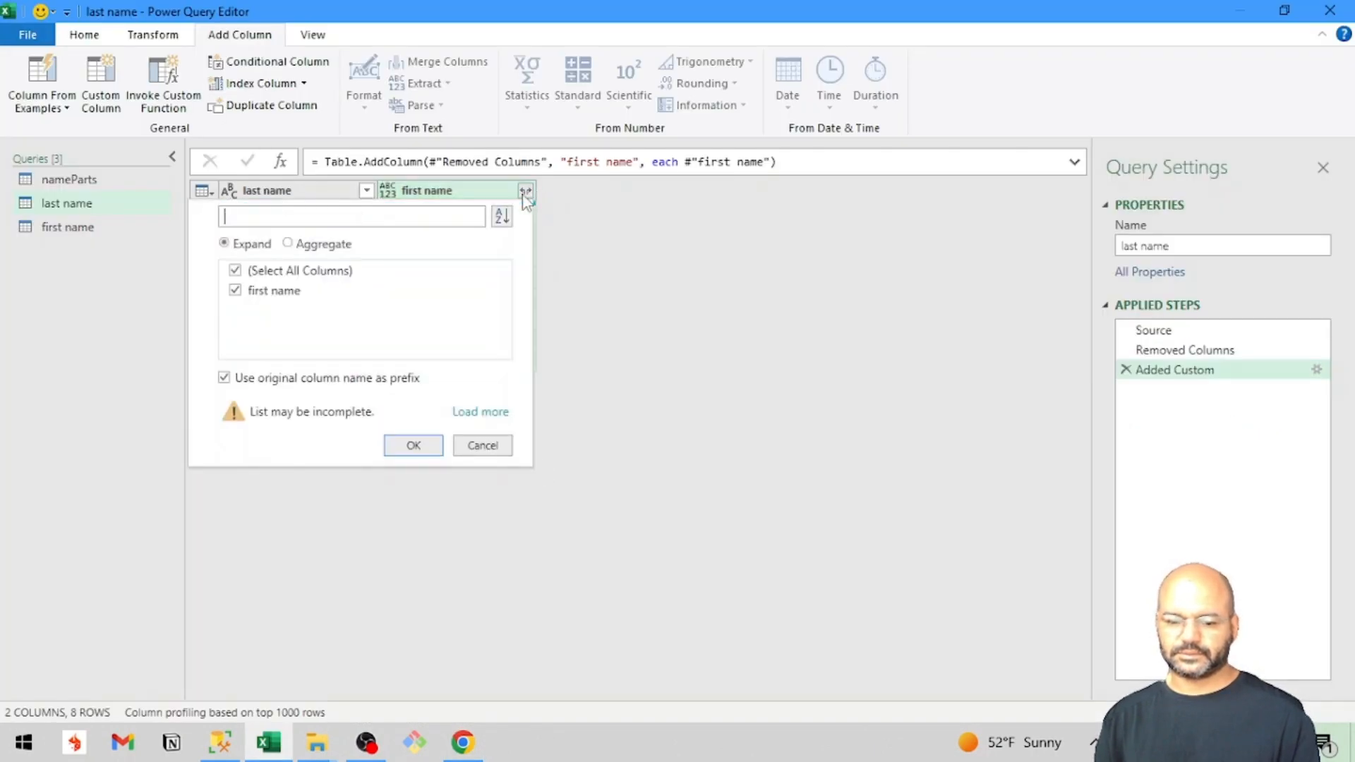
{"action": "left_click", "coordinate": [401, 445]}
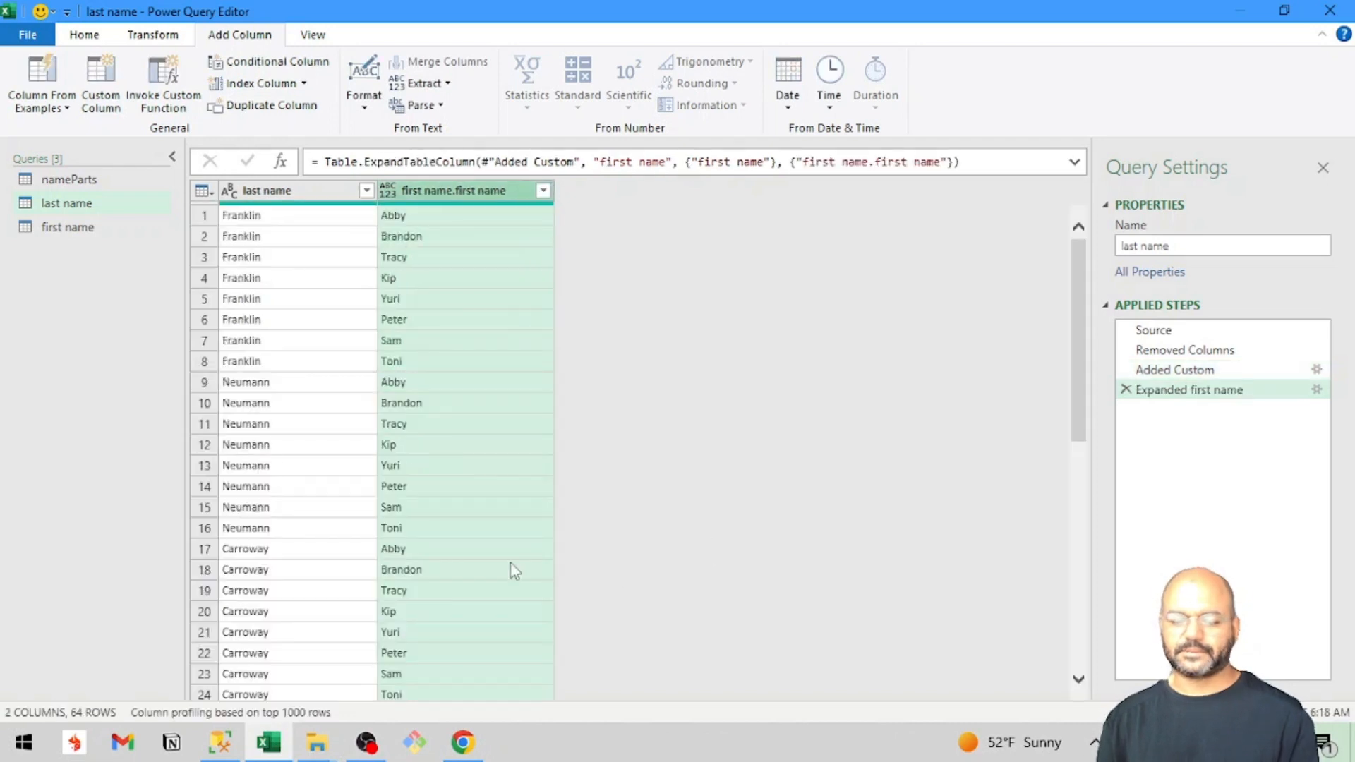
{"action": "scroll", "coordinate": [511, 562], "scroll_direction": "down", "scroll_amount": 10}
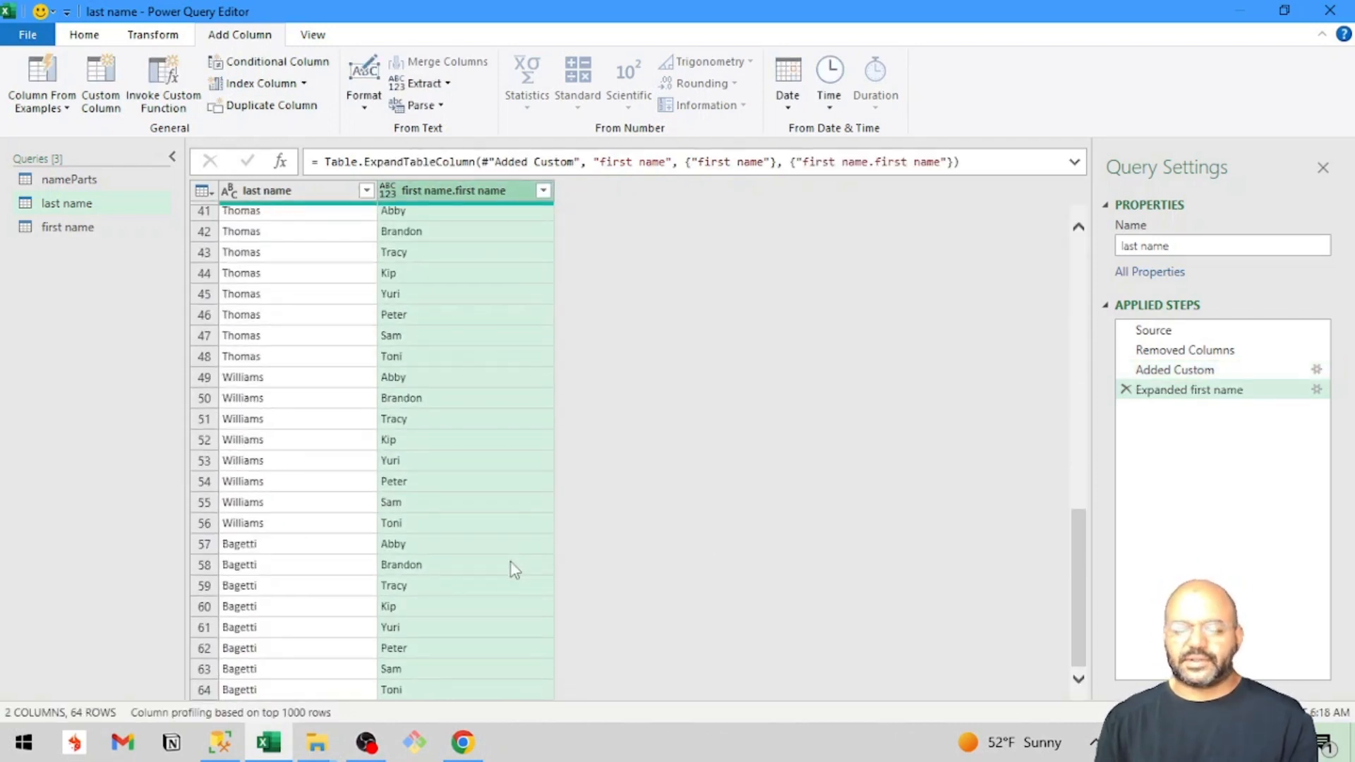
{"action": "scroll", "coordinate": [511, 562], "scroll_direction": "up", "scroll_amount": 10}
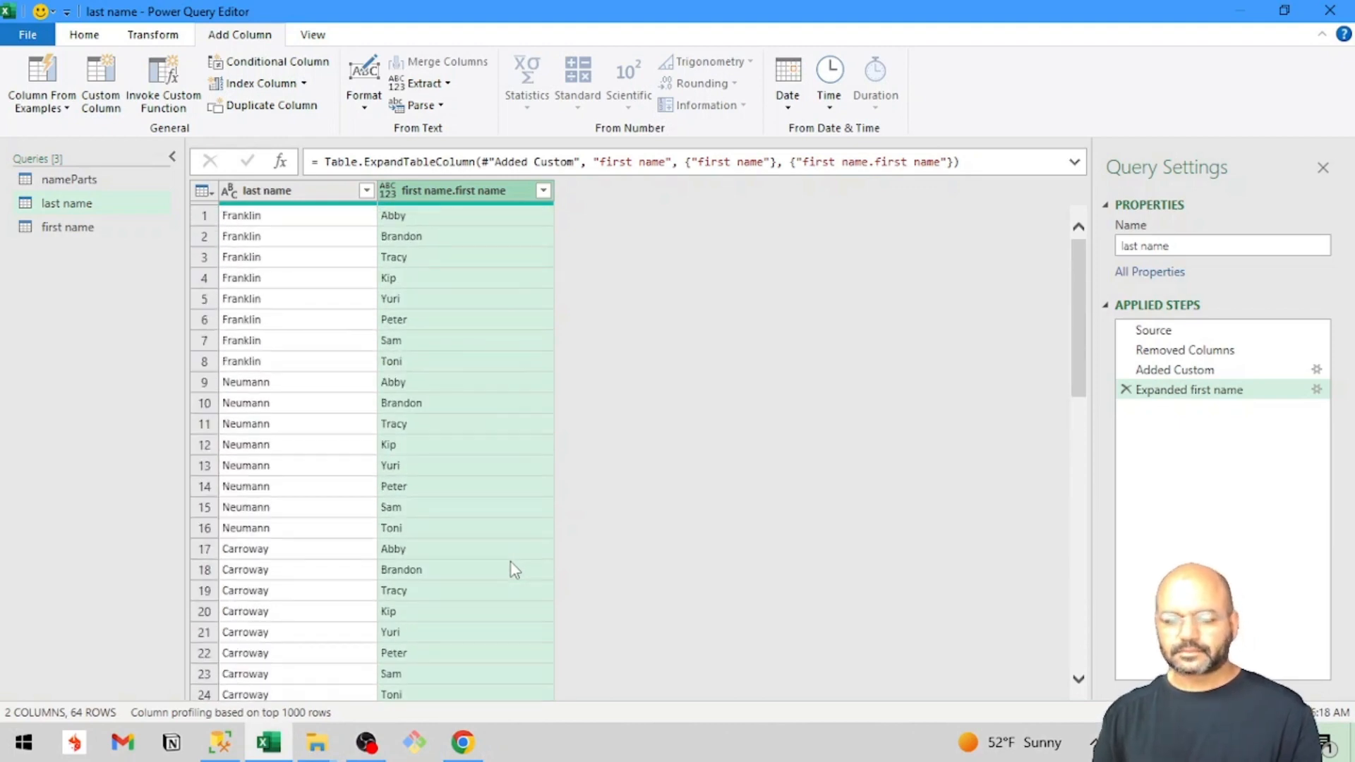
{"action": "scroll", "coordinate": [511, 562], "scroll_direction": "down", "scroll_amount": 10}
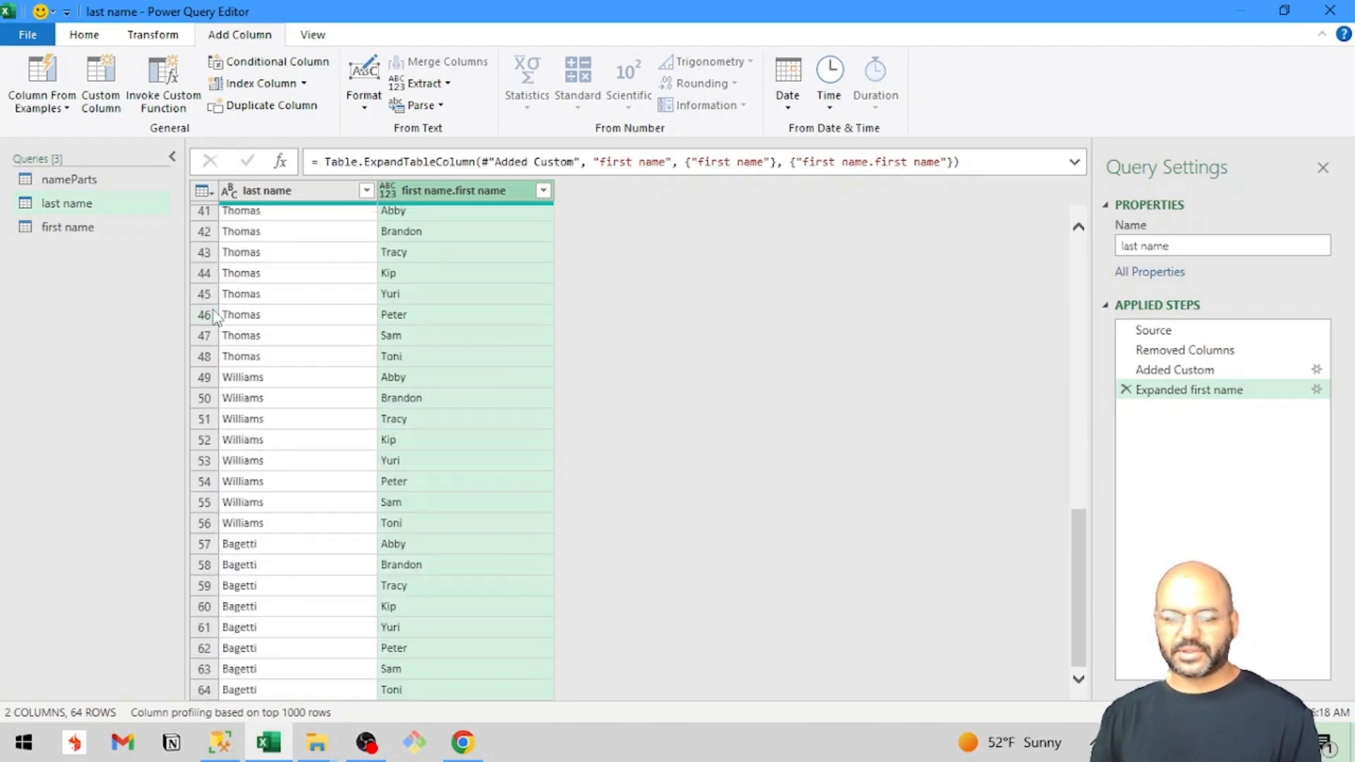
Close the Power Query Editor, load the queries as connections only, and add a new worksheet to the workbook.
{"action": "left_click", "coordinate": [84, 36]}
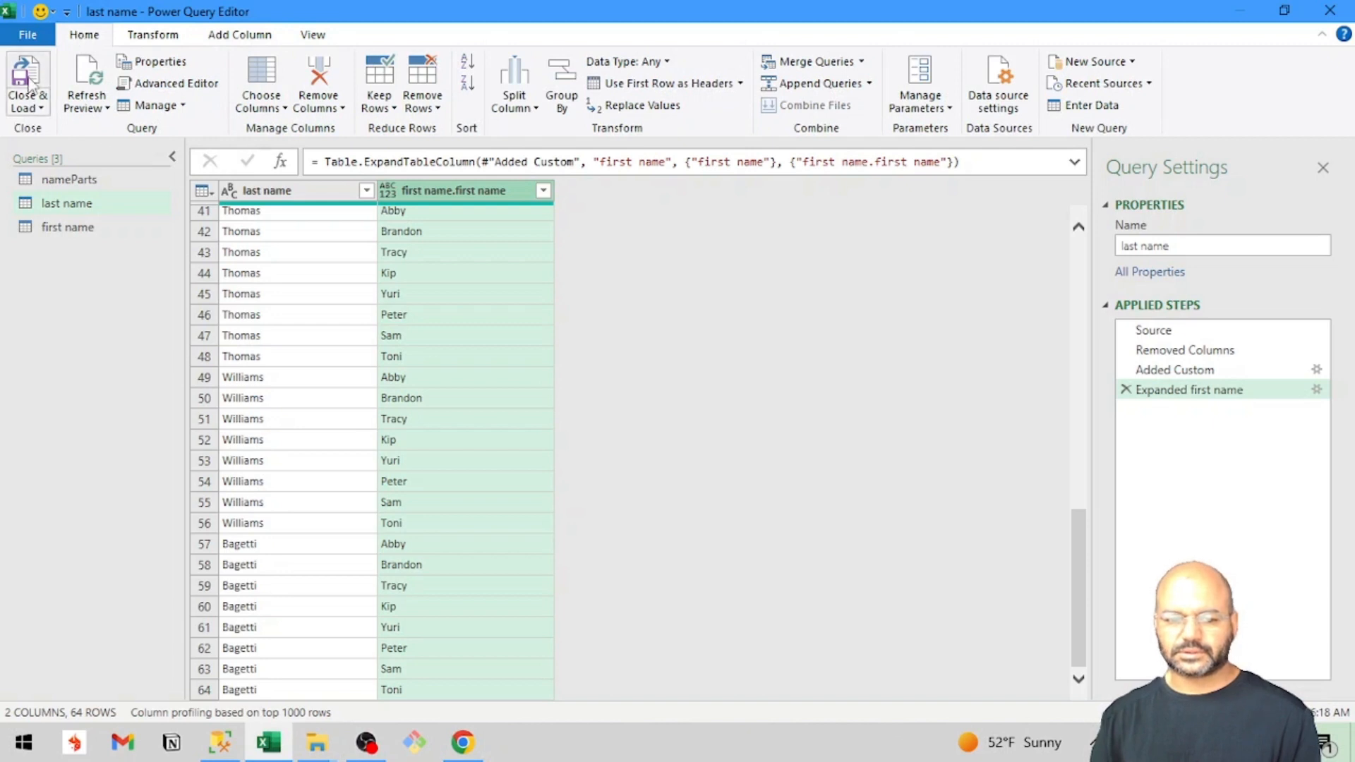
{"action": "left_click", "coordinate": [29, 106]}
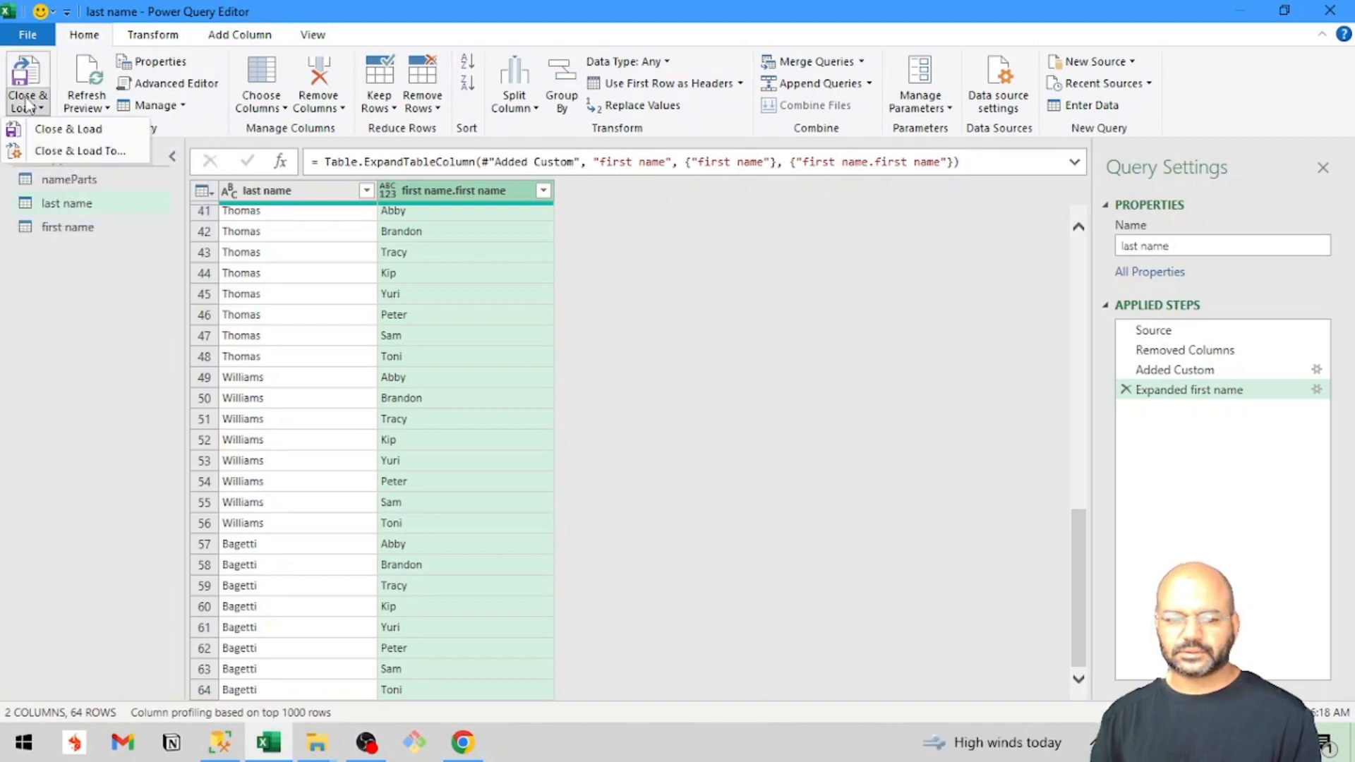
{"action": "left_click", "coordinate": [39, 151]}
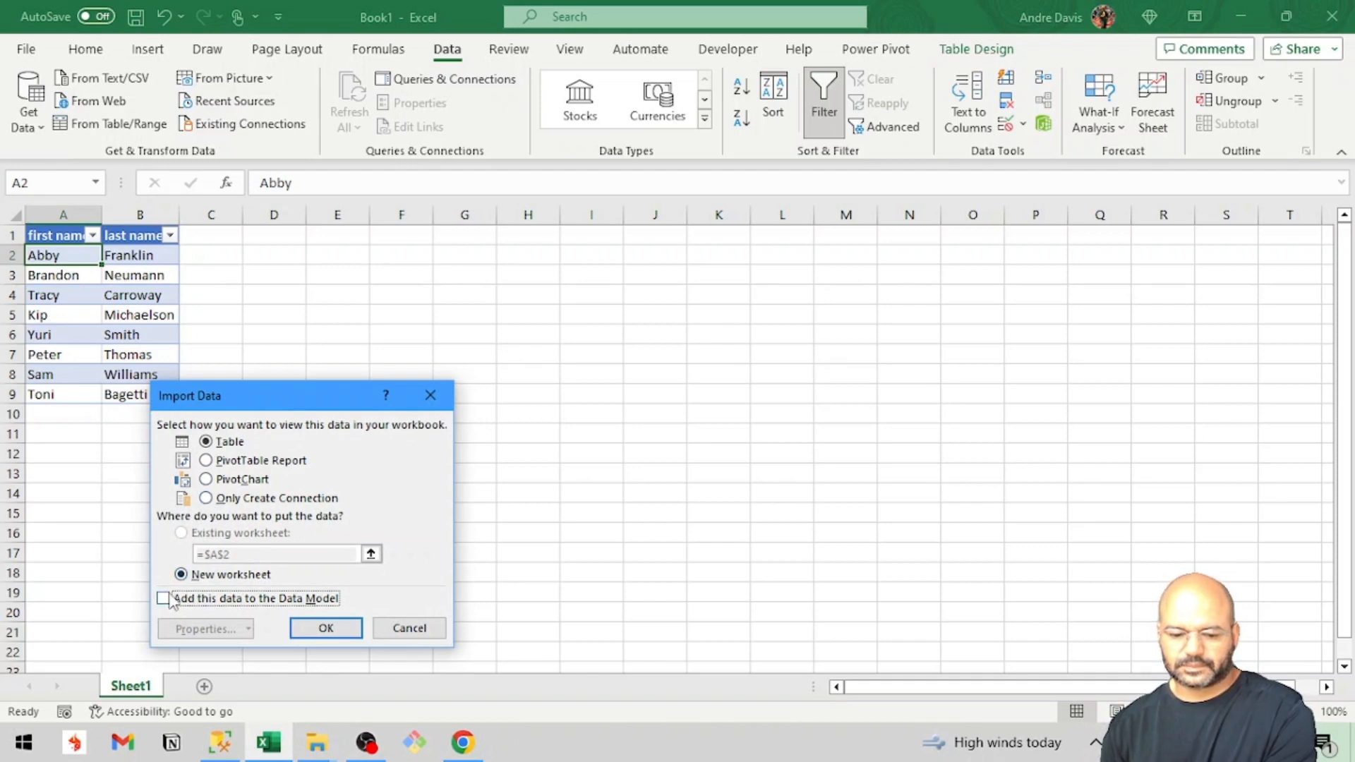
{"action": "left_click", "coordinate": [207, 499]}
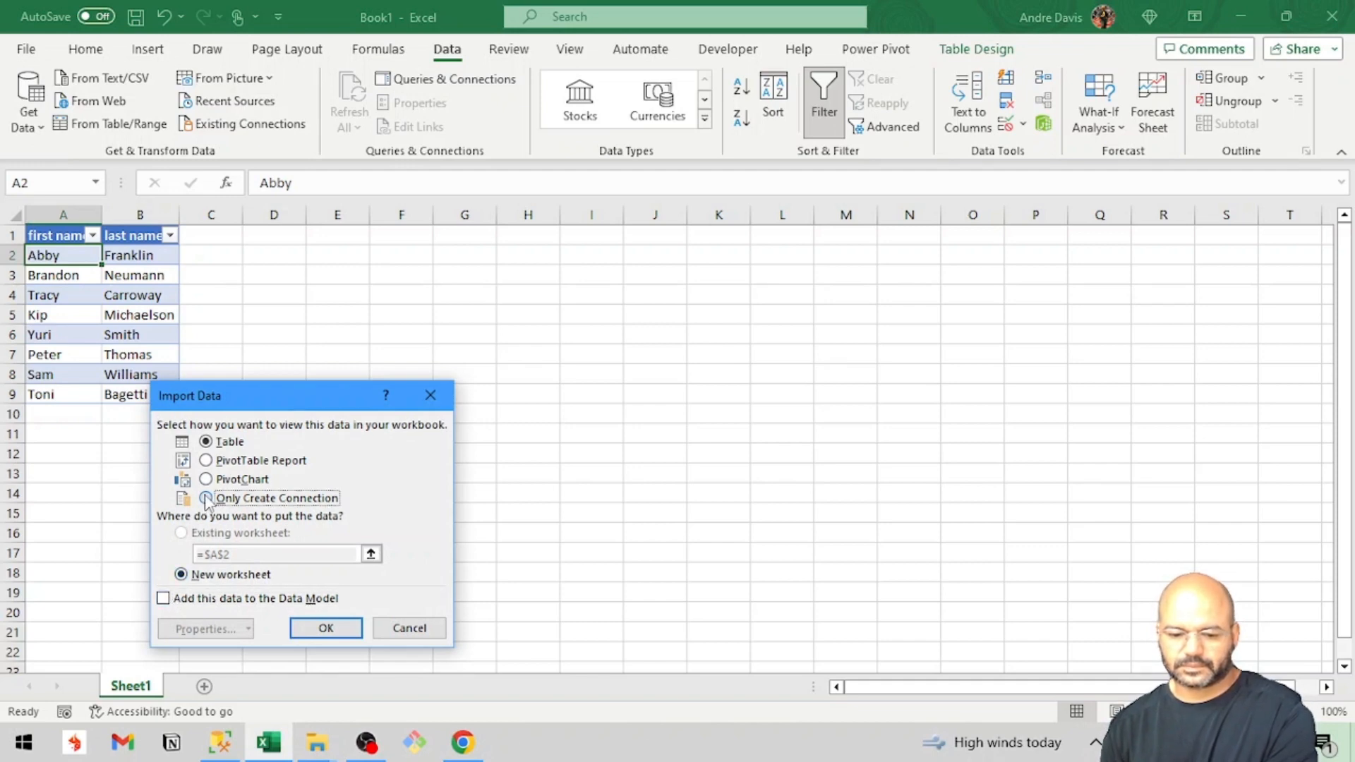
{"action": "left_click", "coordinate": [321, 631]}
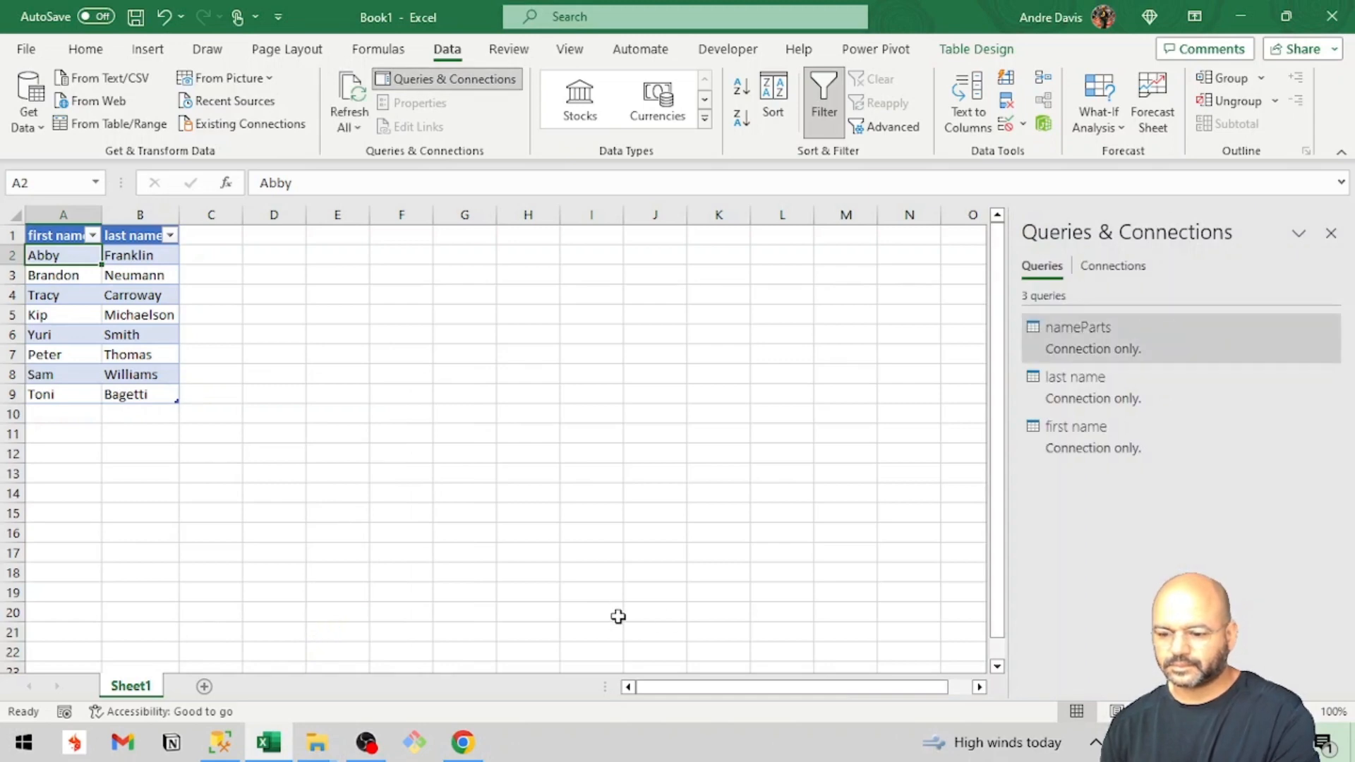
{"action": "left_click", "coordinate": [204, 686]}
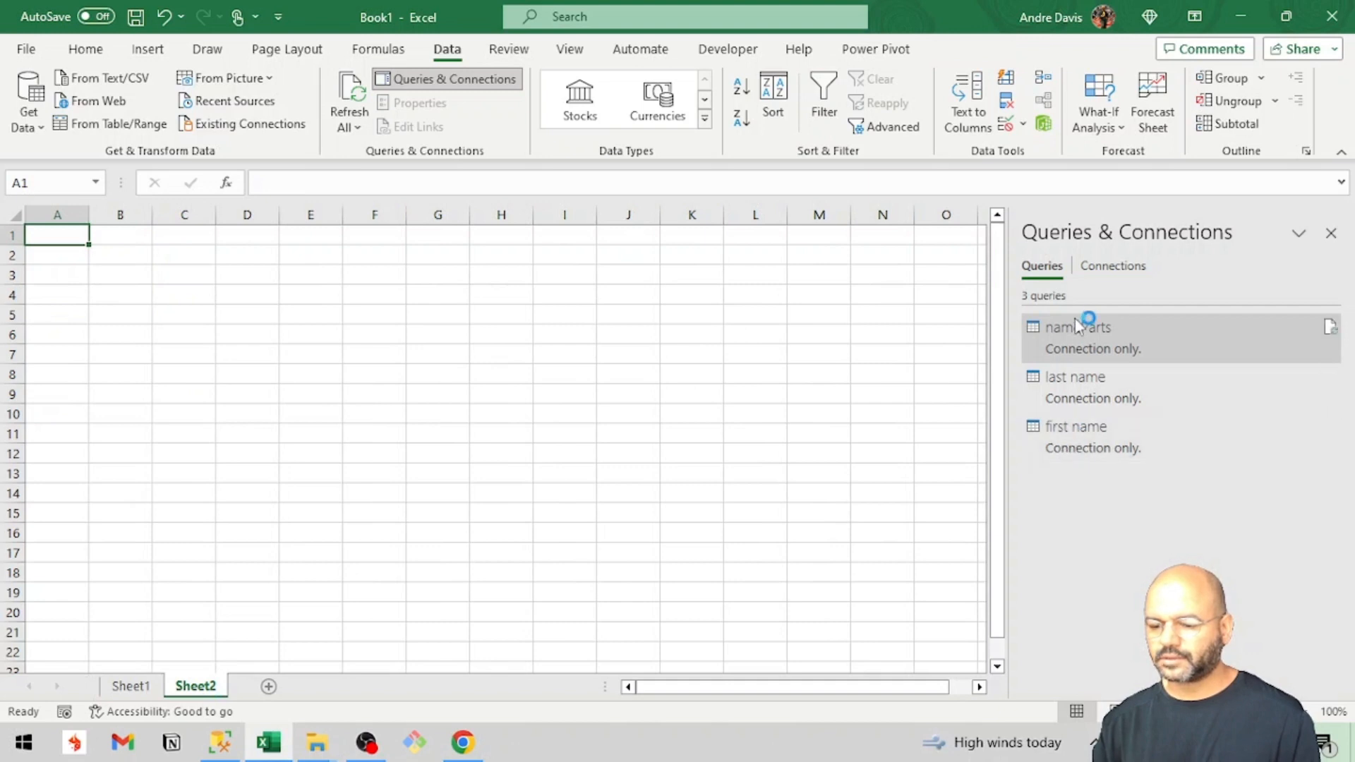
Load the nameParts query as a table into cell A1 of Sheet2 and dismiss the table style tip.
{"action": "right_click", "coordinate": [1112, 334]}
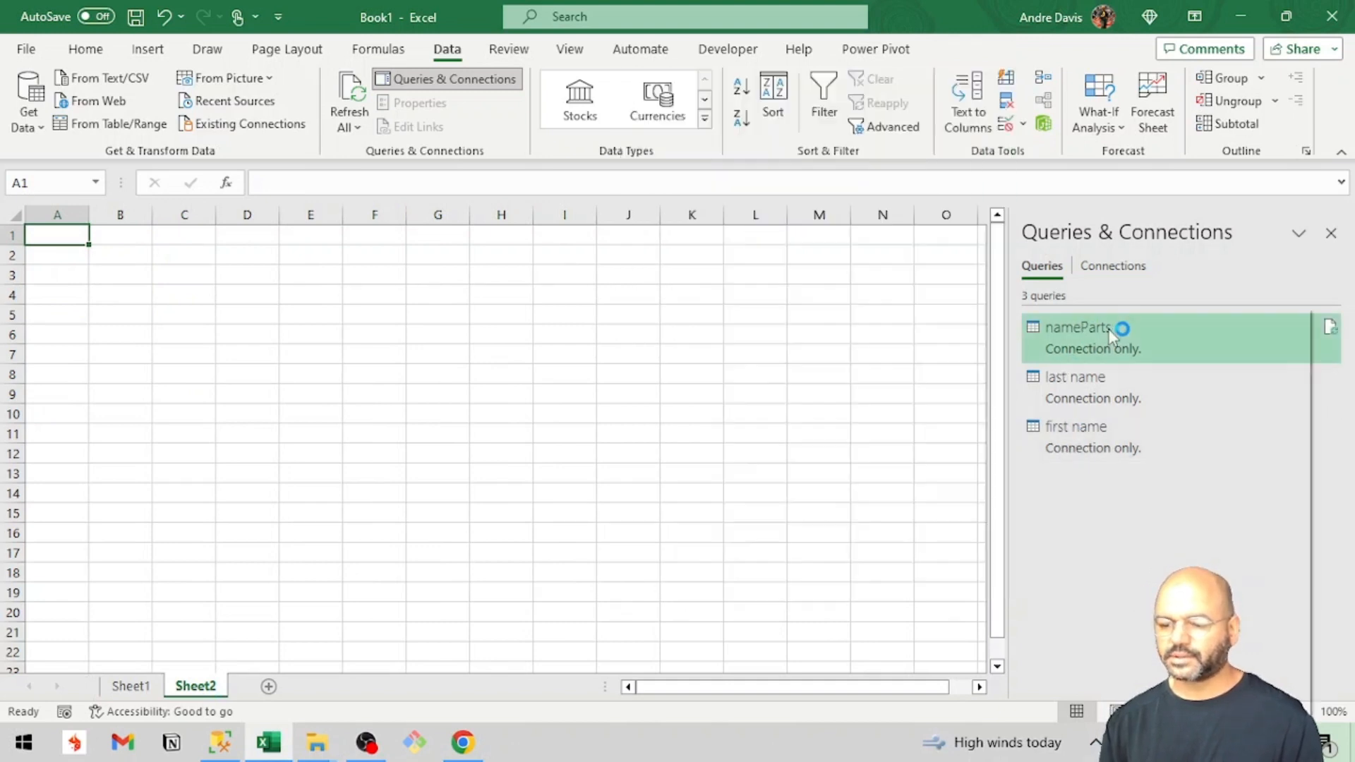
{"action": "left_click", "coordinate": [1161, 462]}
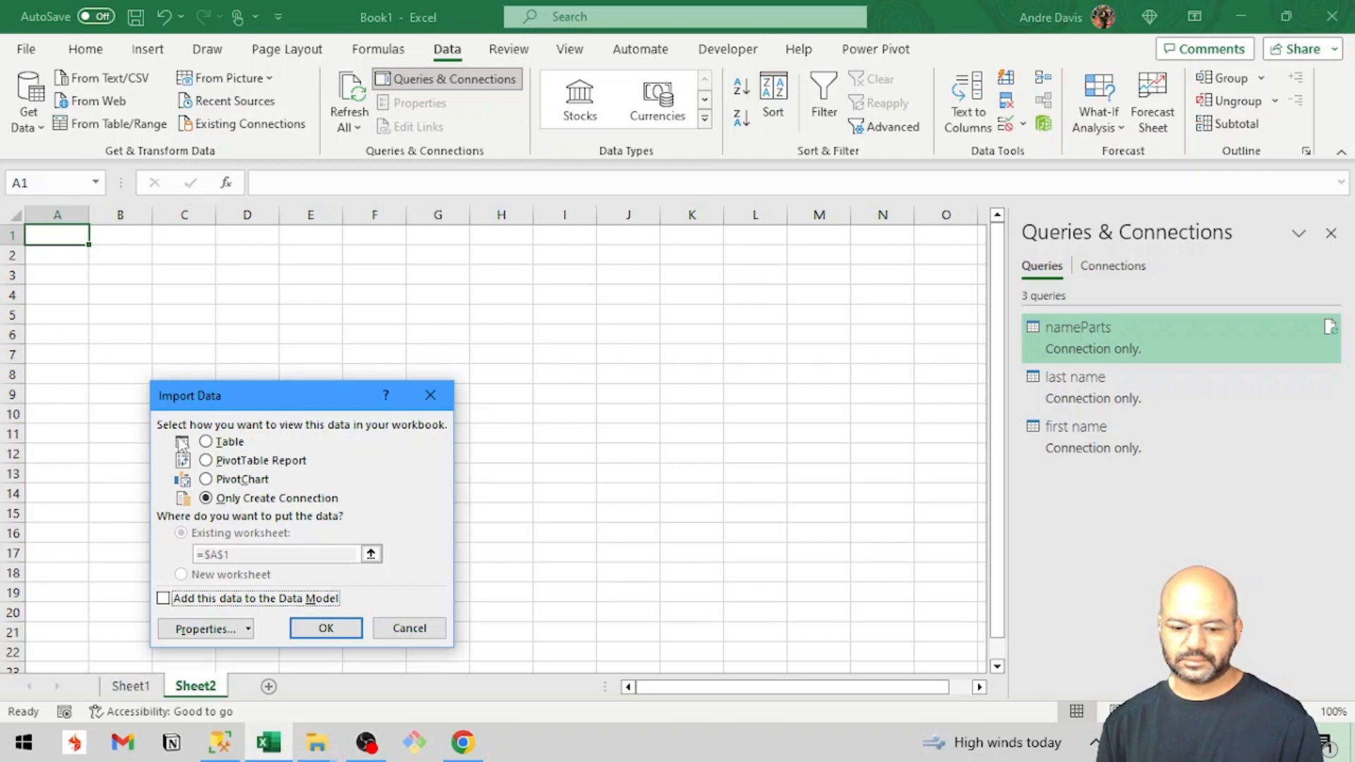
{"action": "left_click", "coordinate": [205, 442]}
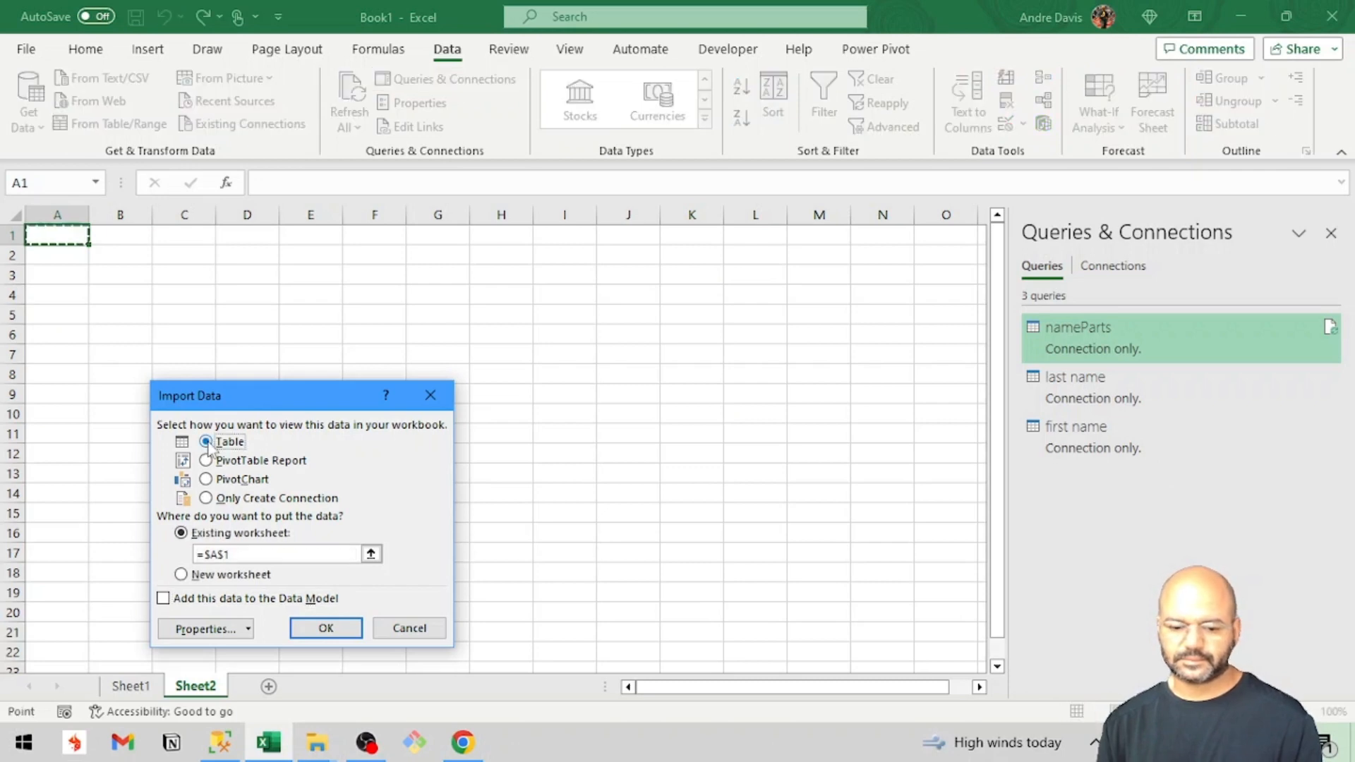
{"action": "left_click", "coordinate": [326, 628]}
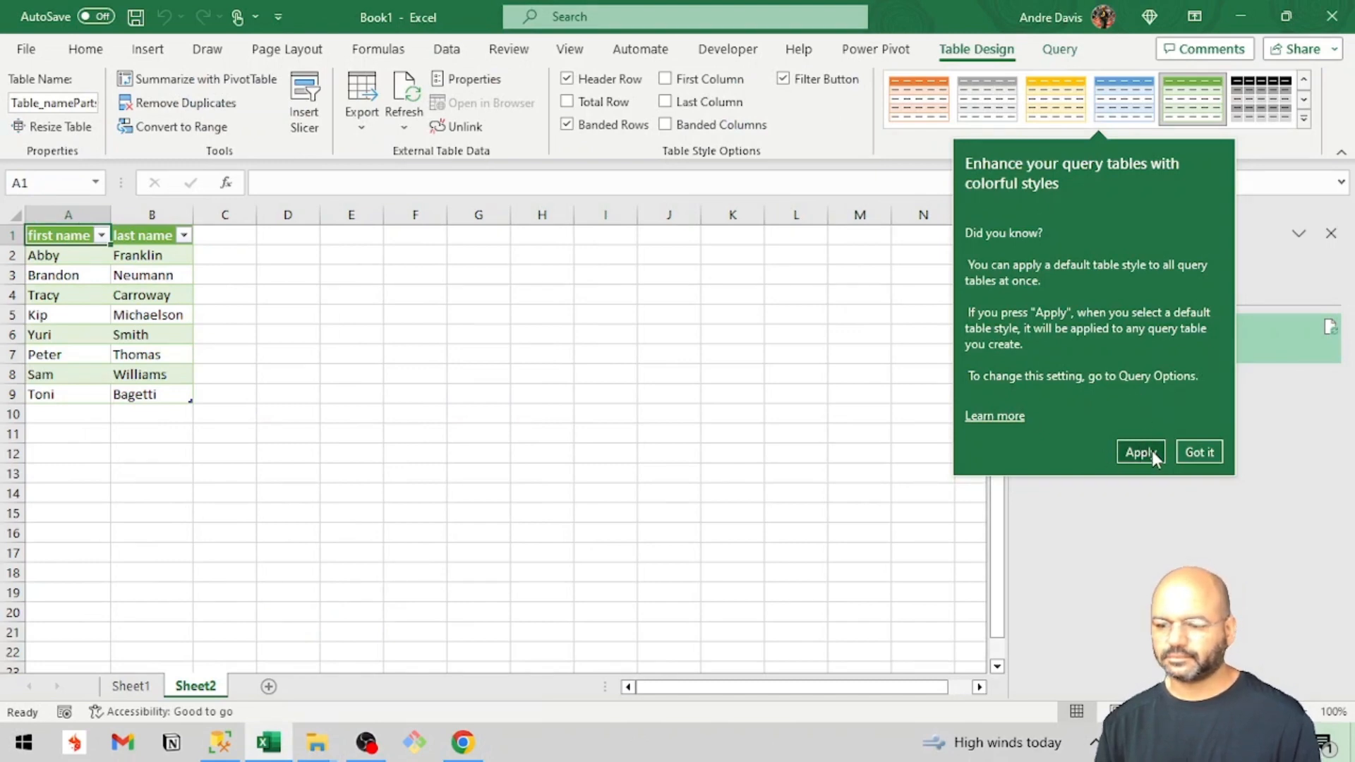
{"action": "left_click", "coordinate": [1193, 452]}
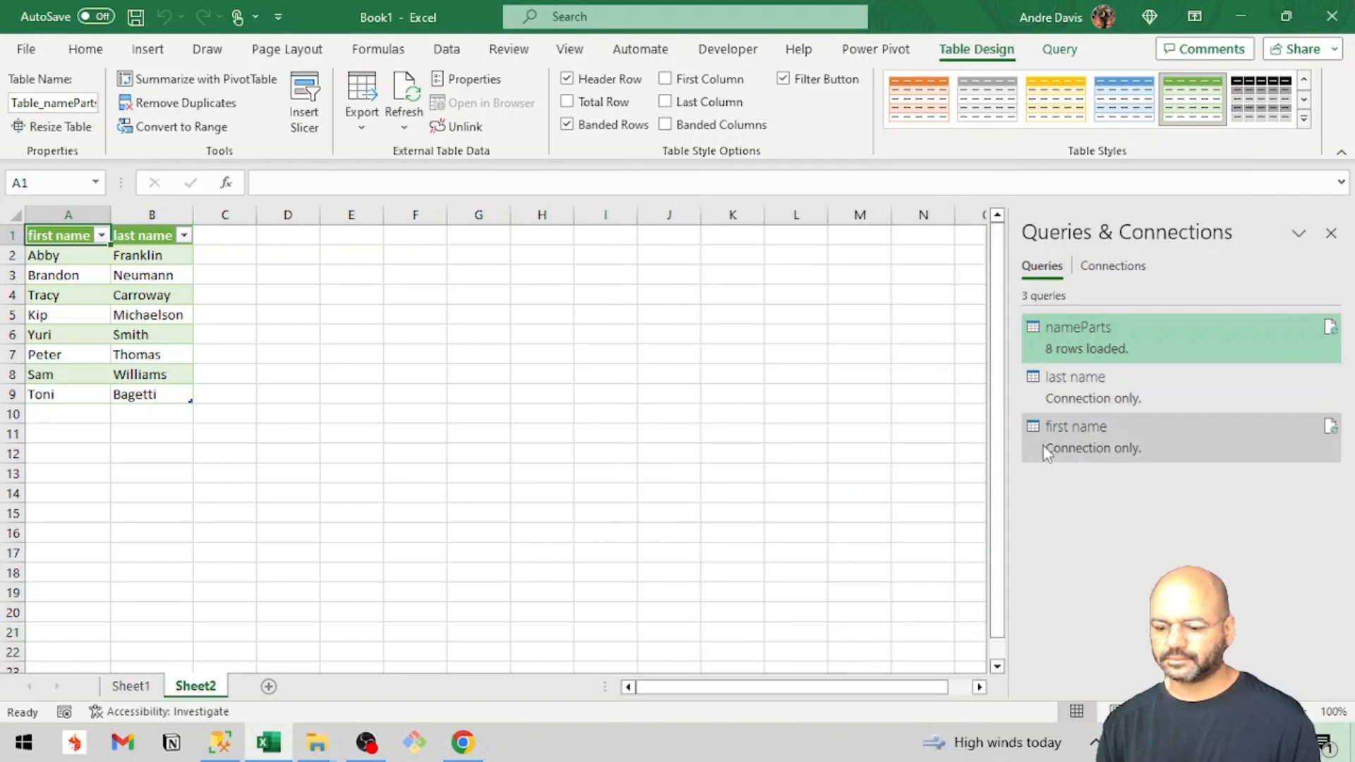
Delete the loaded nameParts table from Sheet2, agreeing to remove the query associated with the range.
{"action": "mouse_move", "coordinate": [1049, 457]}
{"action": "left_click_drag", "start_coordinate": [68, 235], "coordinate": [230, 401]}
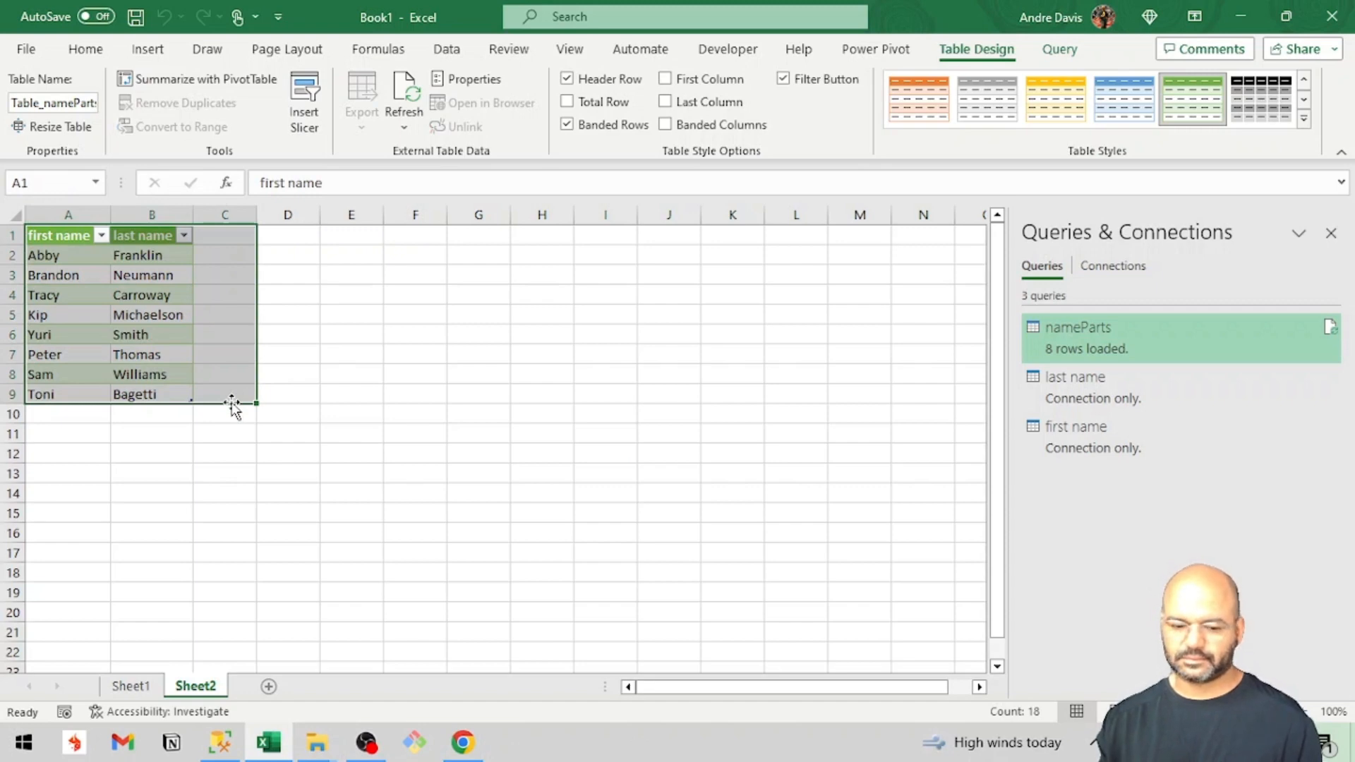
{"action": "key", "text": "Delete"}
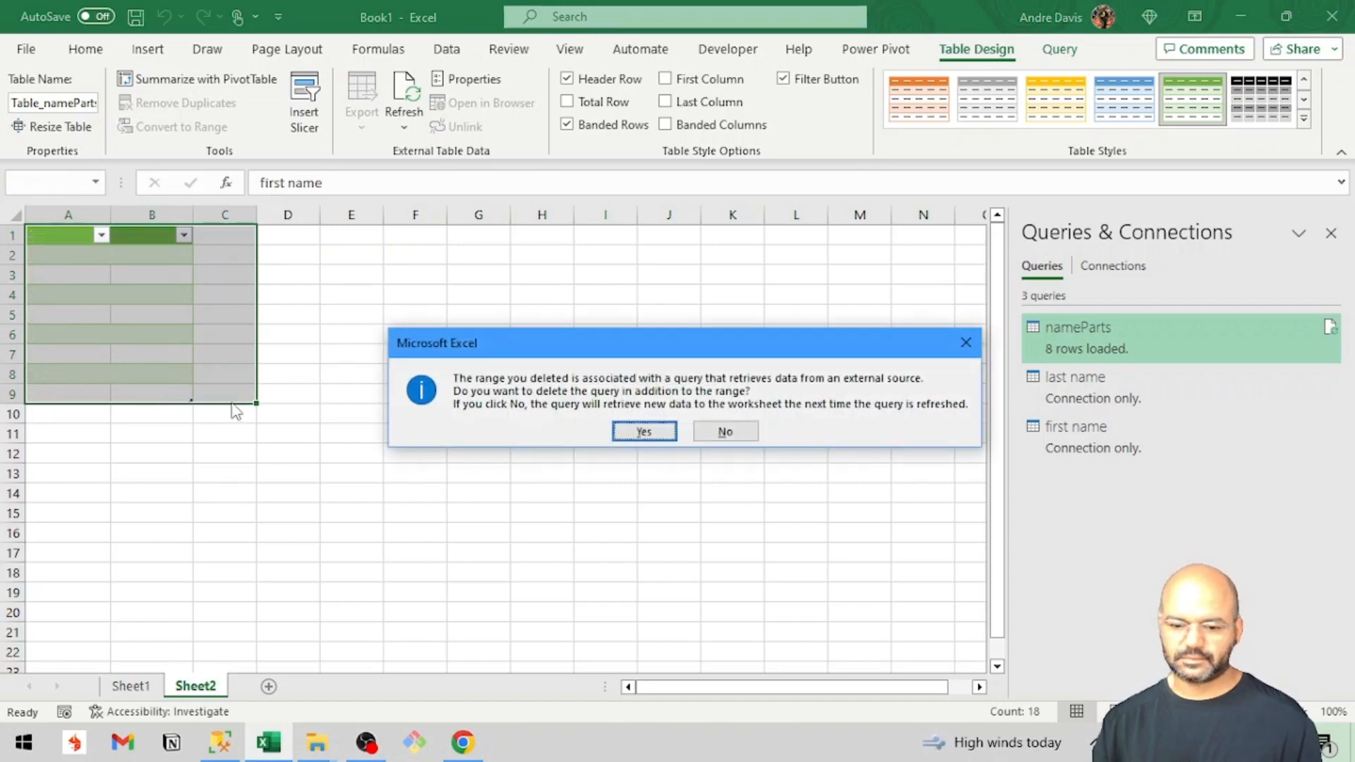
{"action": "left_click", "coordinate": [650, 432]}
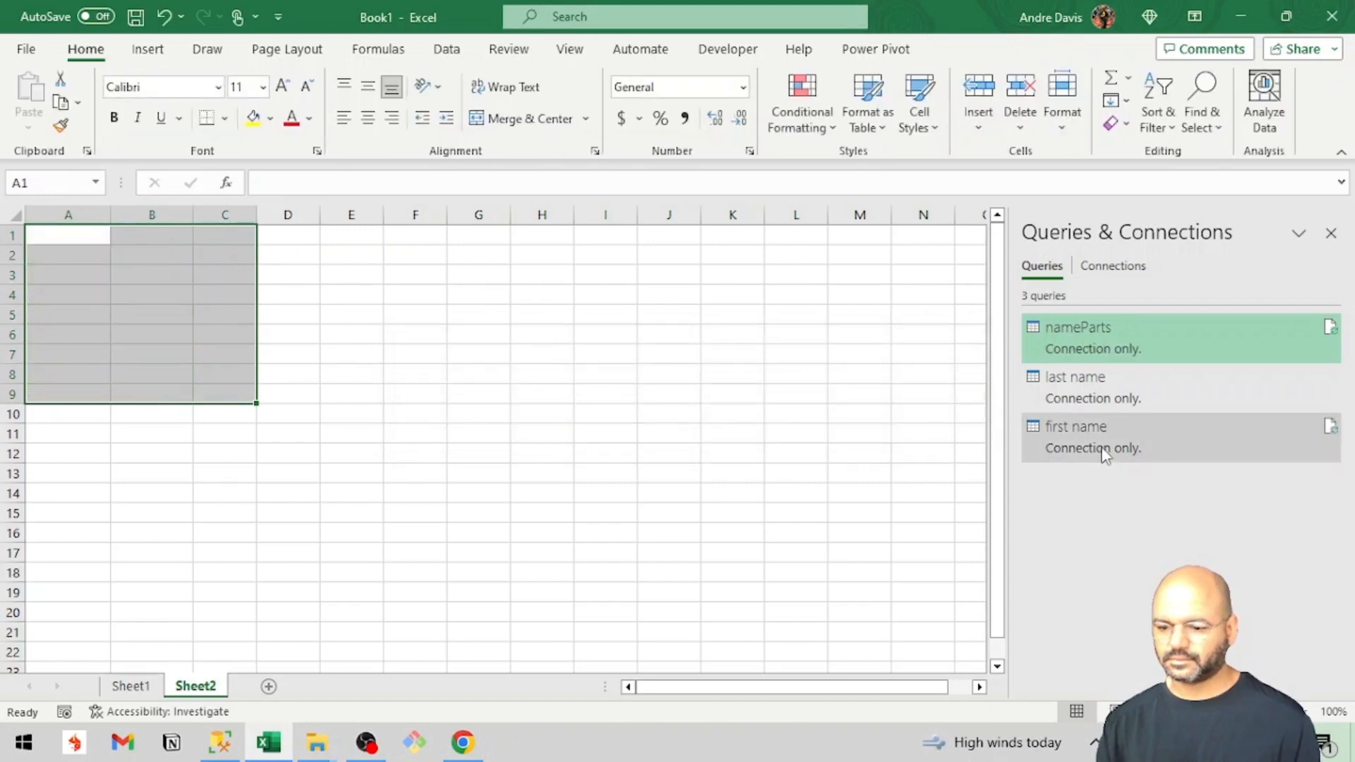
Load the last name query as a table into cell A1 of Sheet2 and review the combined name rows.
{"action": "mouse_move", "coordinate": [1105, 455]}
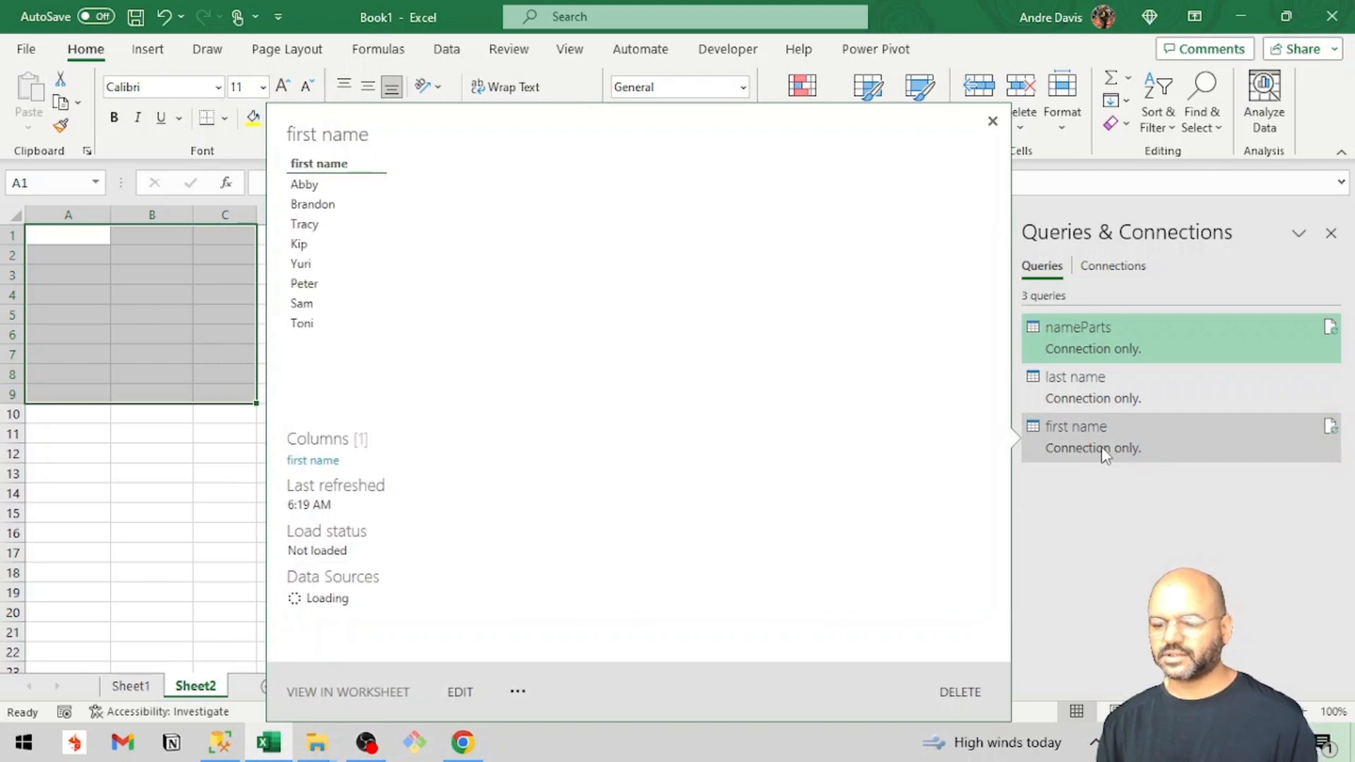
{"action": "left_click", "coordinate": [1105, 456]}
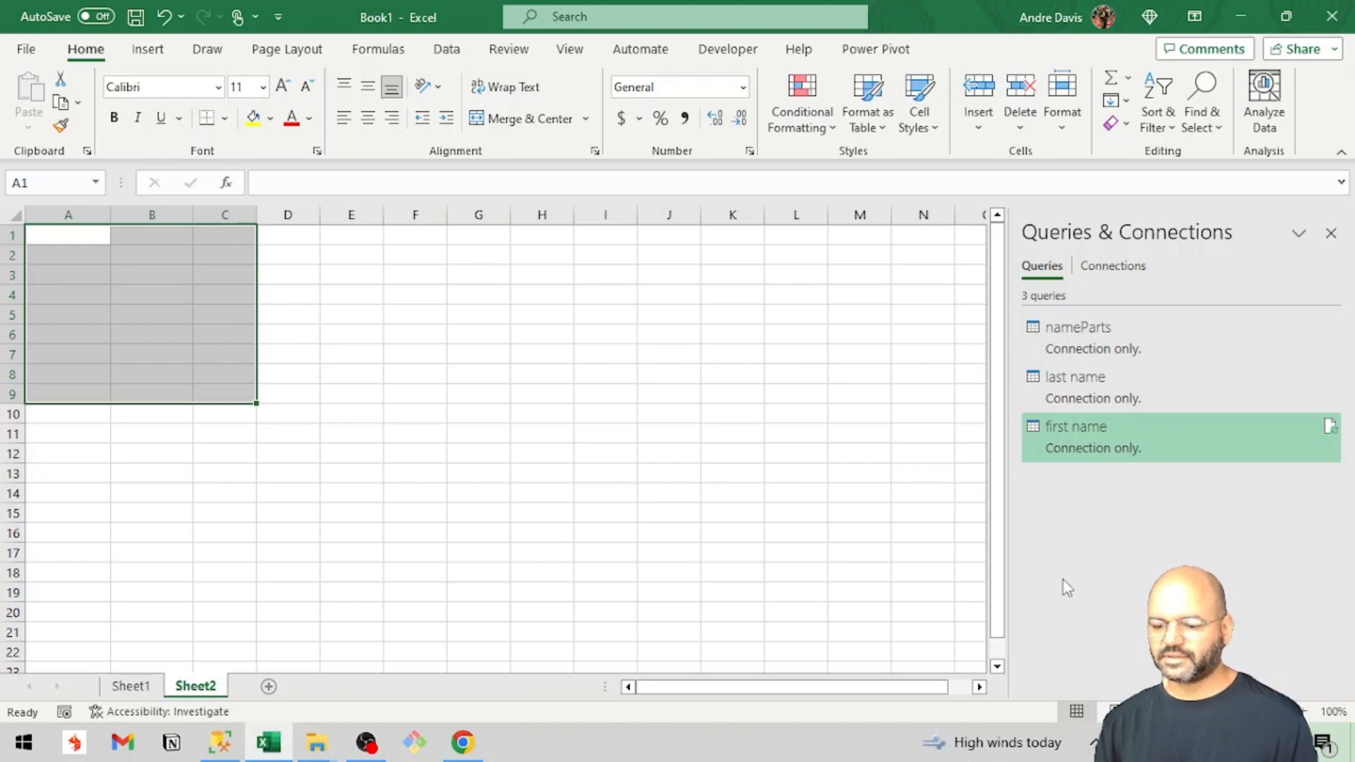
{"action": "mouse_move", "coordinate": [1087, 418]}
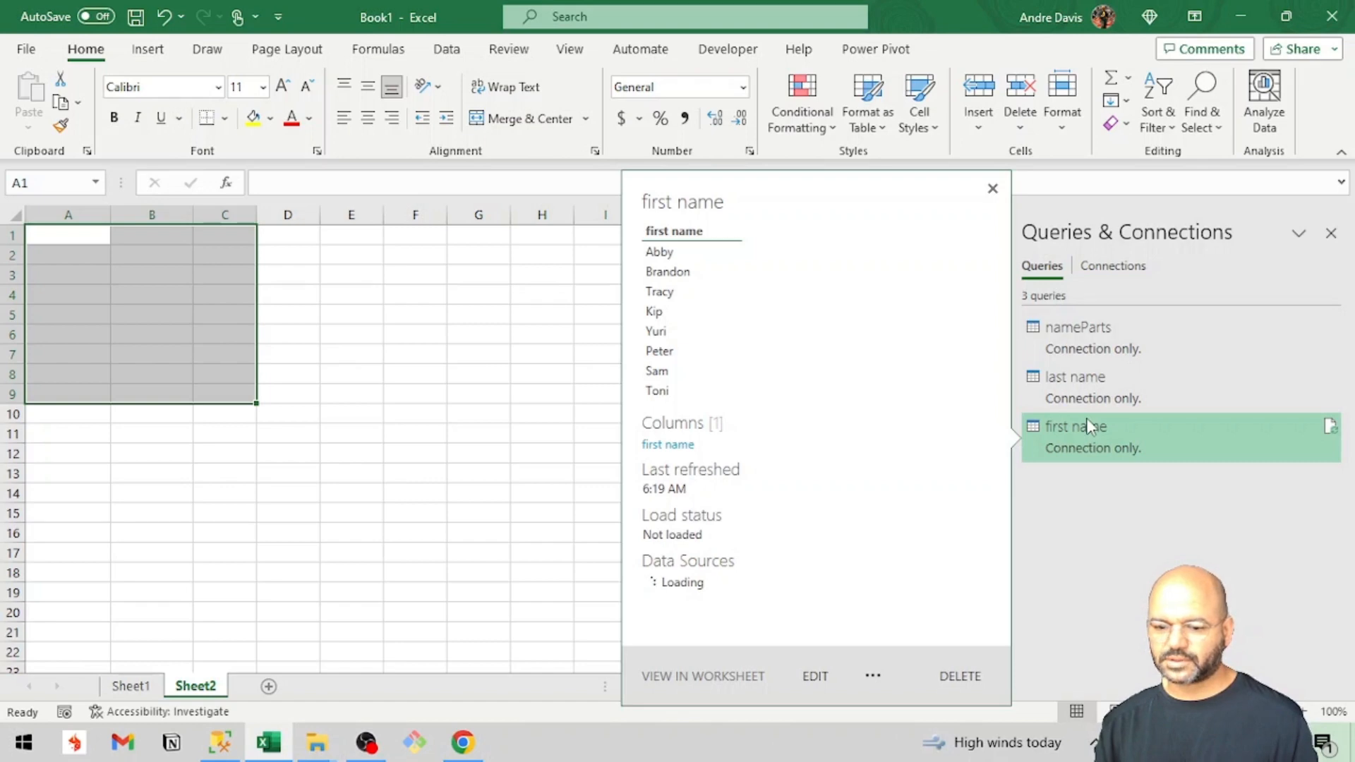
{"action": "mouse_move", "coordinate": [1082, 374]}
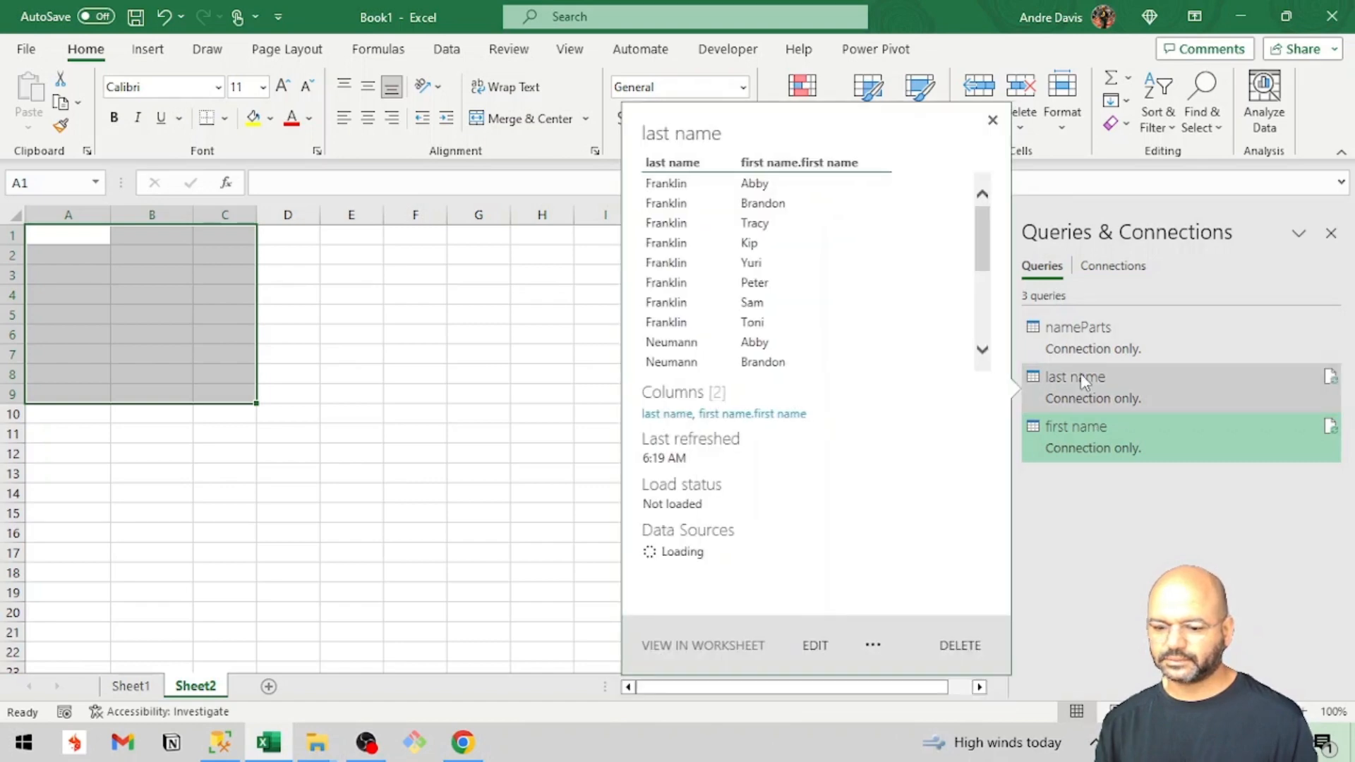
{"action": "right_click", "coordinate": [1082, 380]}
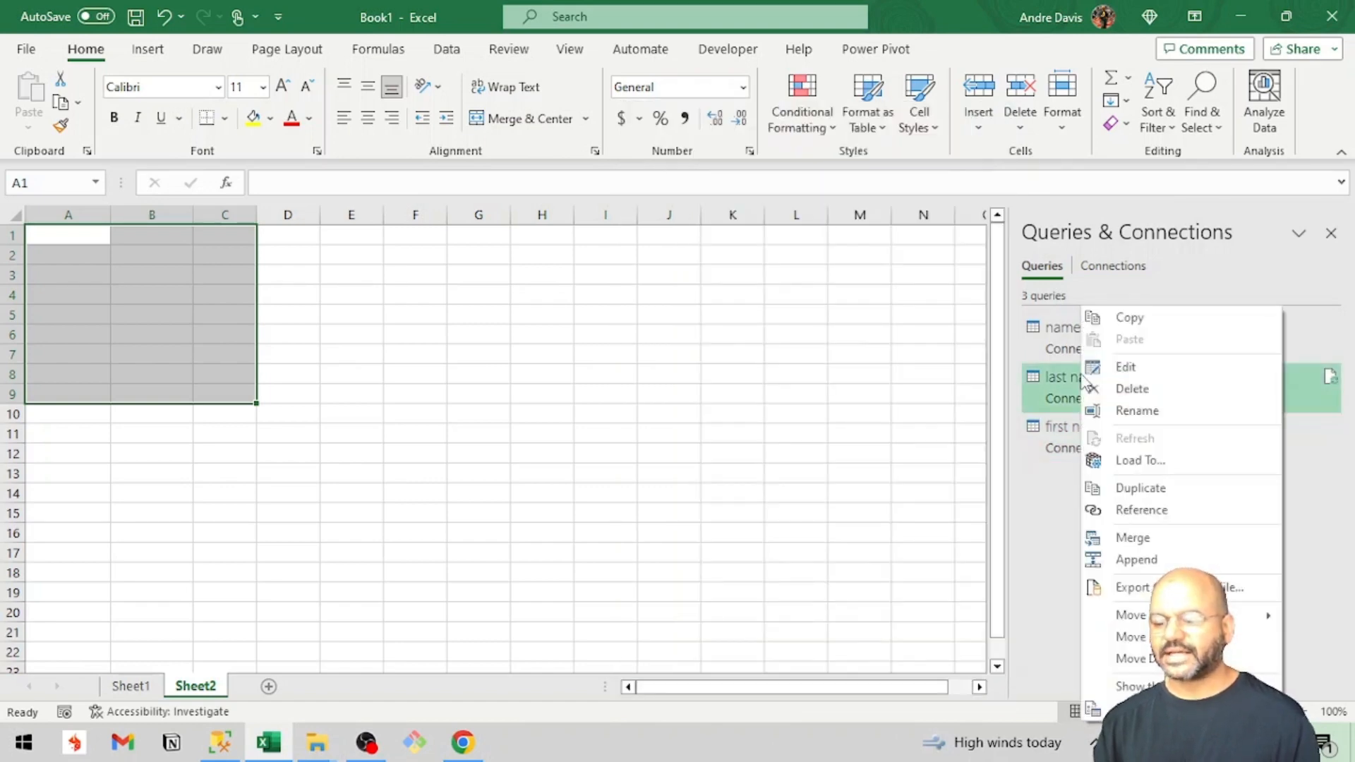
{"action": "left_click", "coordinate": [1105, 463]}
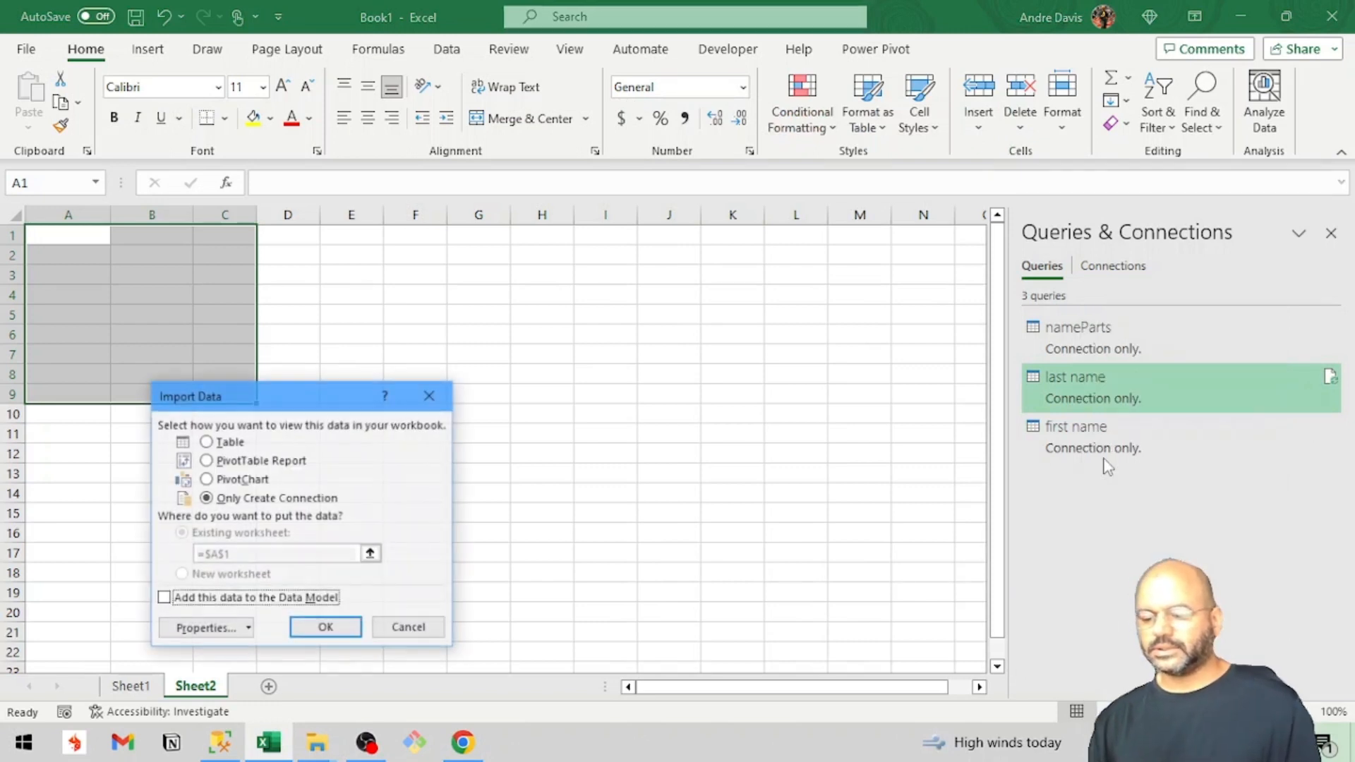
{"action": "left_click", "coordinate": [207, 442]}
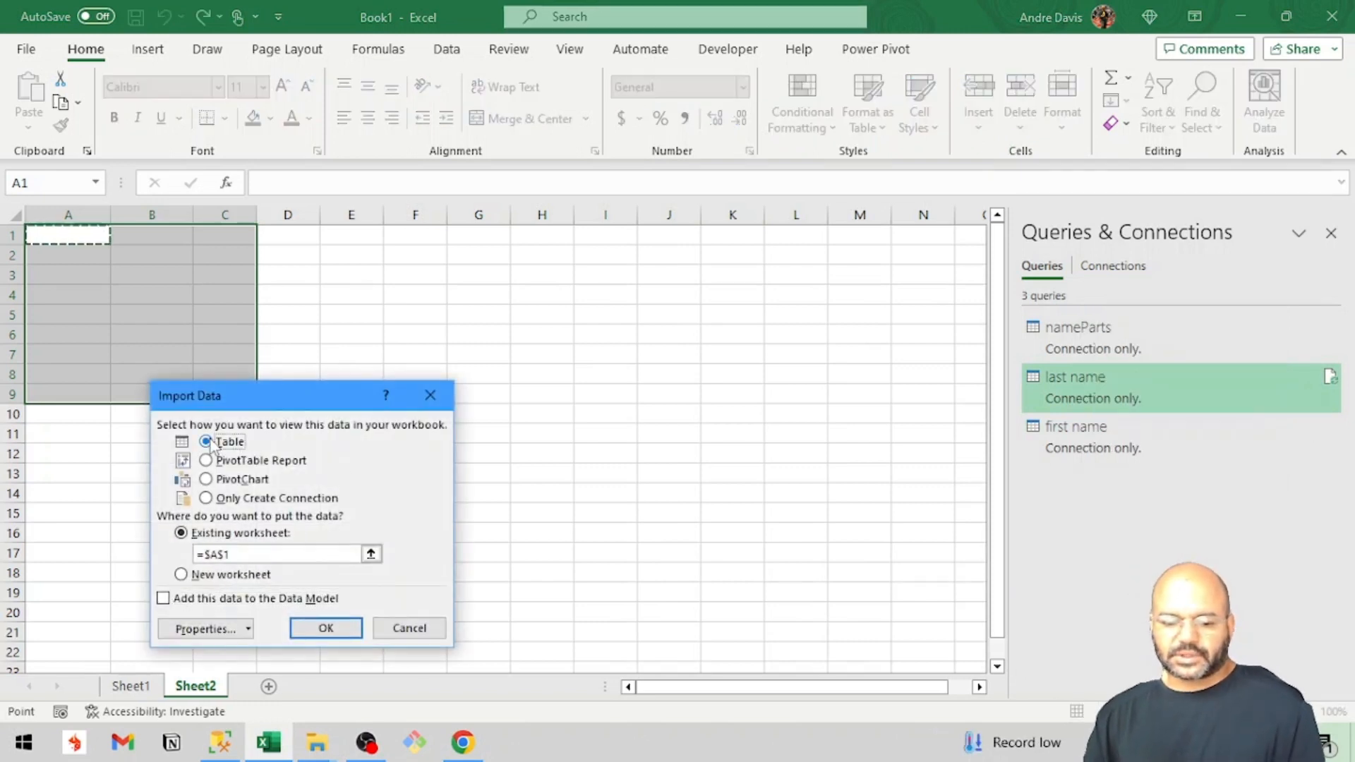
{"action": "left_click", "coordinate": [325, 628]}
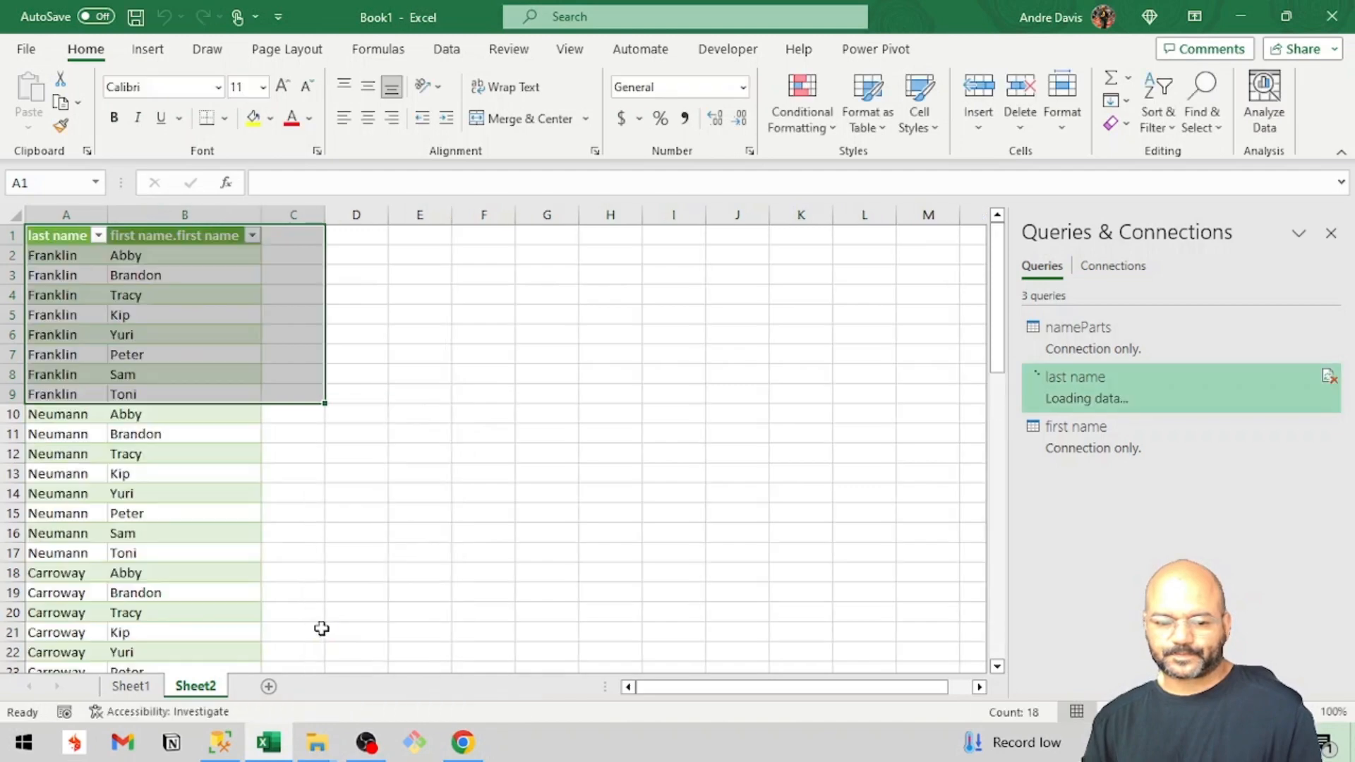
{"action": "left_click", "coordinate": [124, 554]}
{"action": "scroll", "coordinate": [124, 556], "scroll_direction": "down", "scroll_amount": 8}
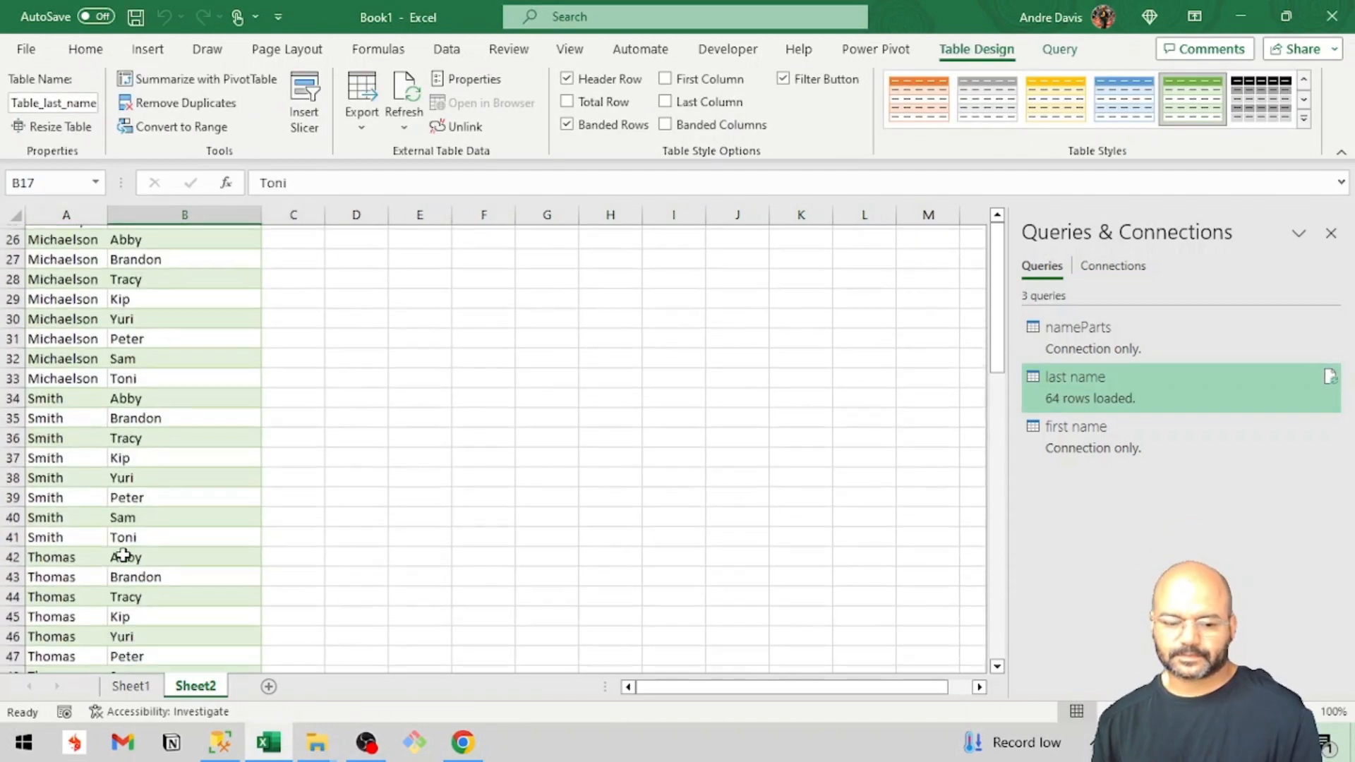
{"action": "scroll", "coordinate": [123, 555], "scroll_direction": "down", "scroll_amount": 9}
{"action": "scroll", "coordinate": [124, 554], "scroll_direction": "up", "scroll_amount": 2}
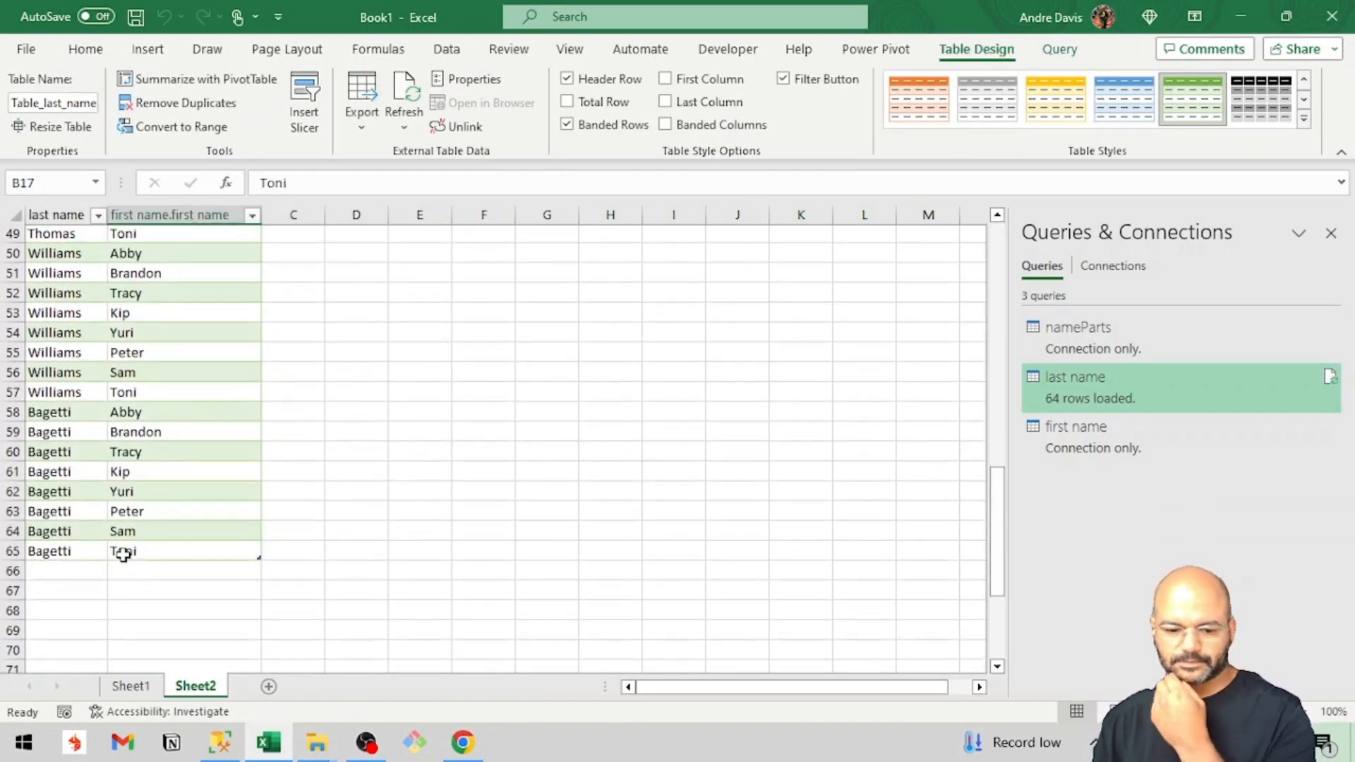
{"action": "scroll", "coordinate": [124, 555], "scroll_direction": "up", "scroll_amount": 6}
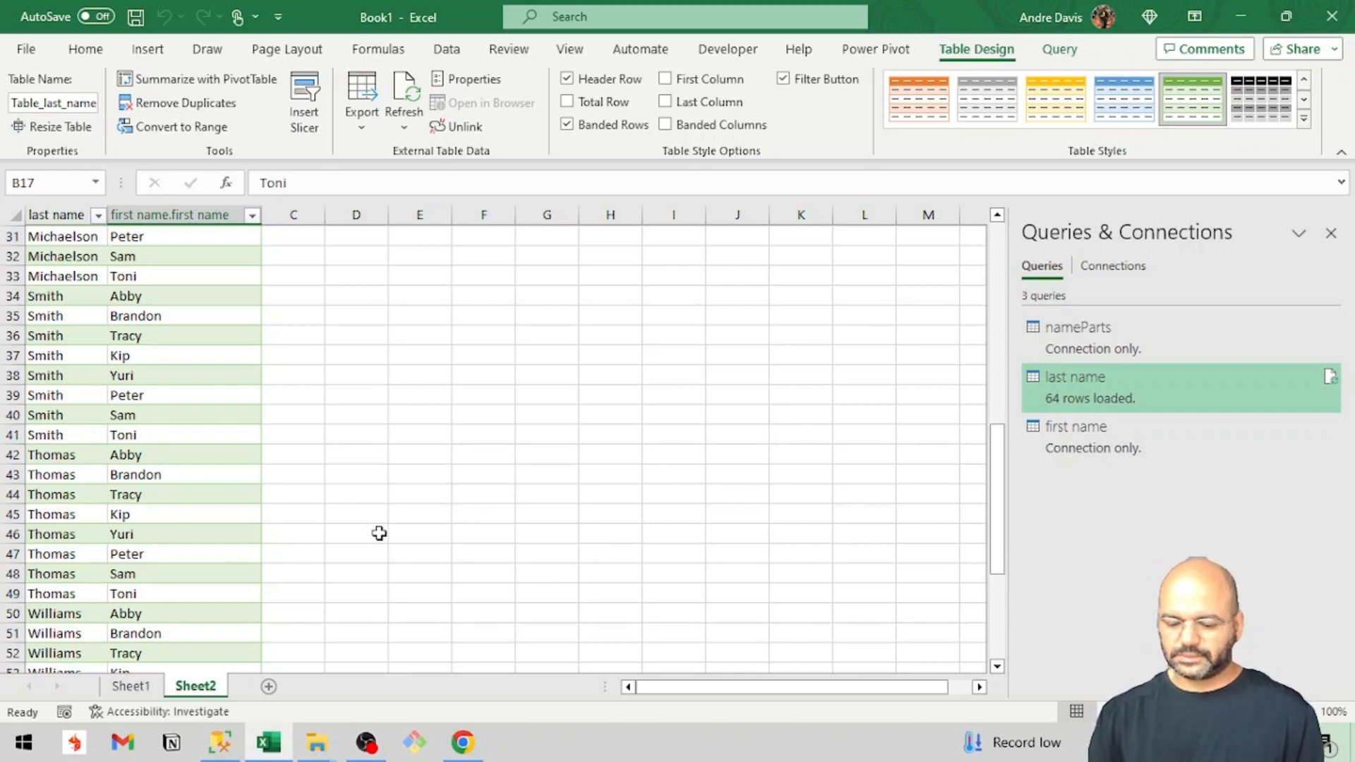
Start saving the workbook with Save As and look through the Documents folder for a destination.
{"action": "key", "text": "XF86MonBrightnessUp"}
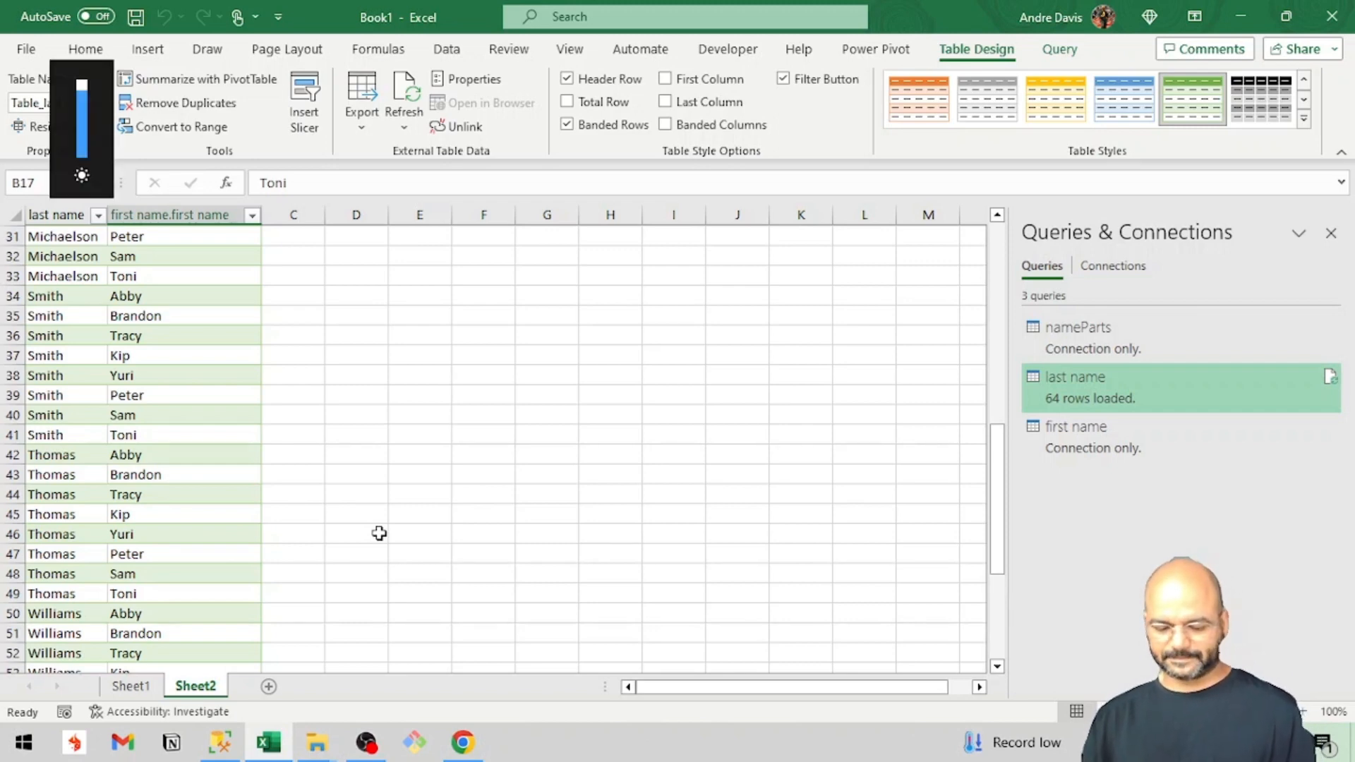
{"action": "key", "text": "F12"}
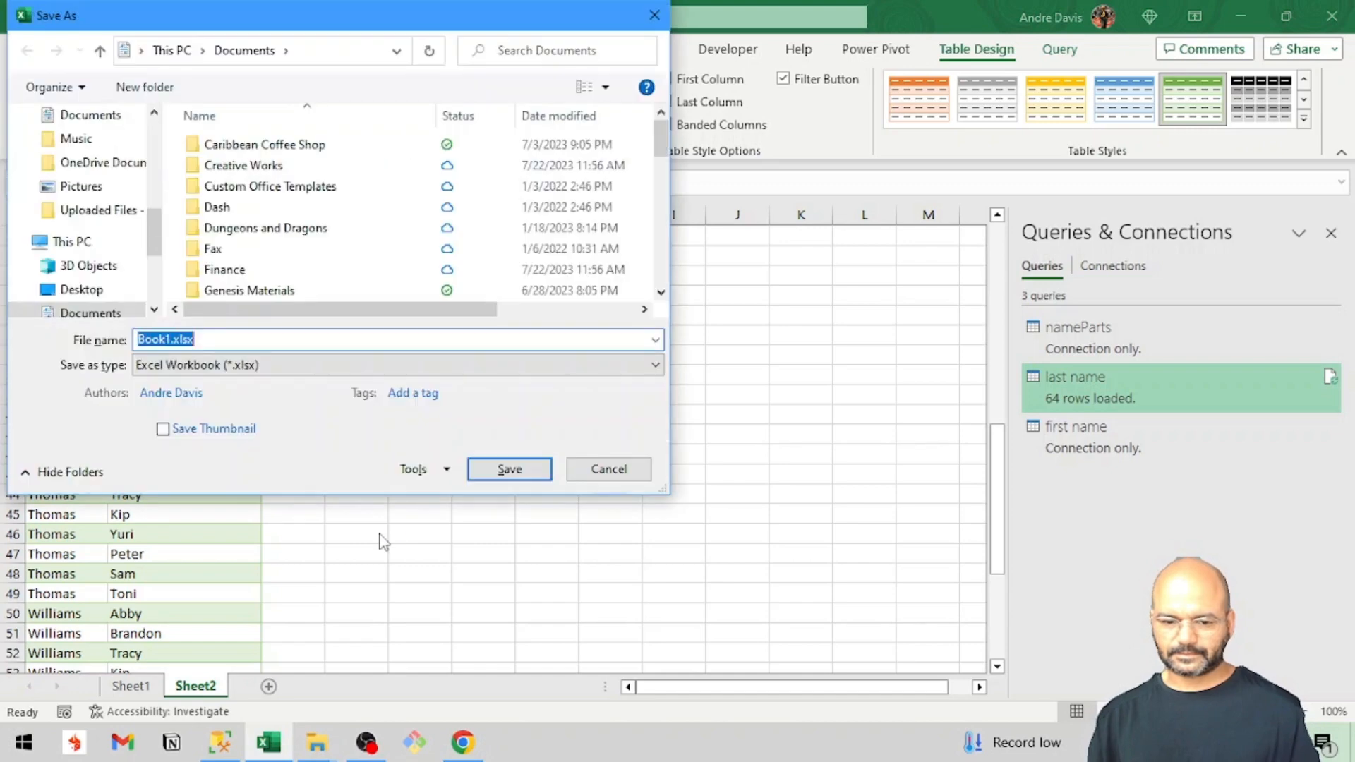
{"action": "scroll", "coordinate": [261, 291], "scroll_direction": "down", "scroll_amount": 4}
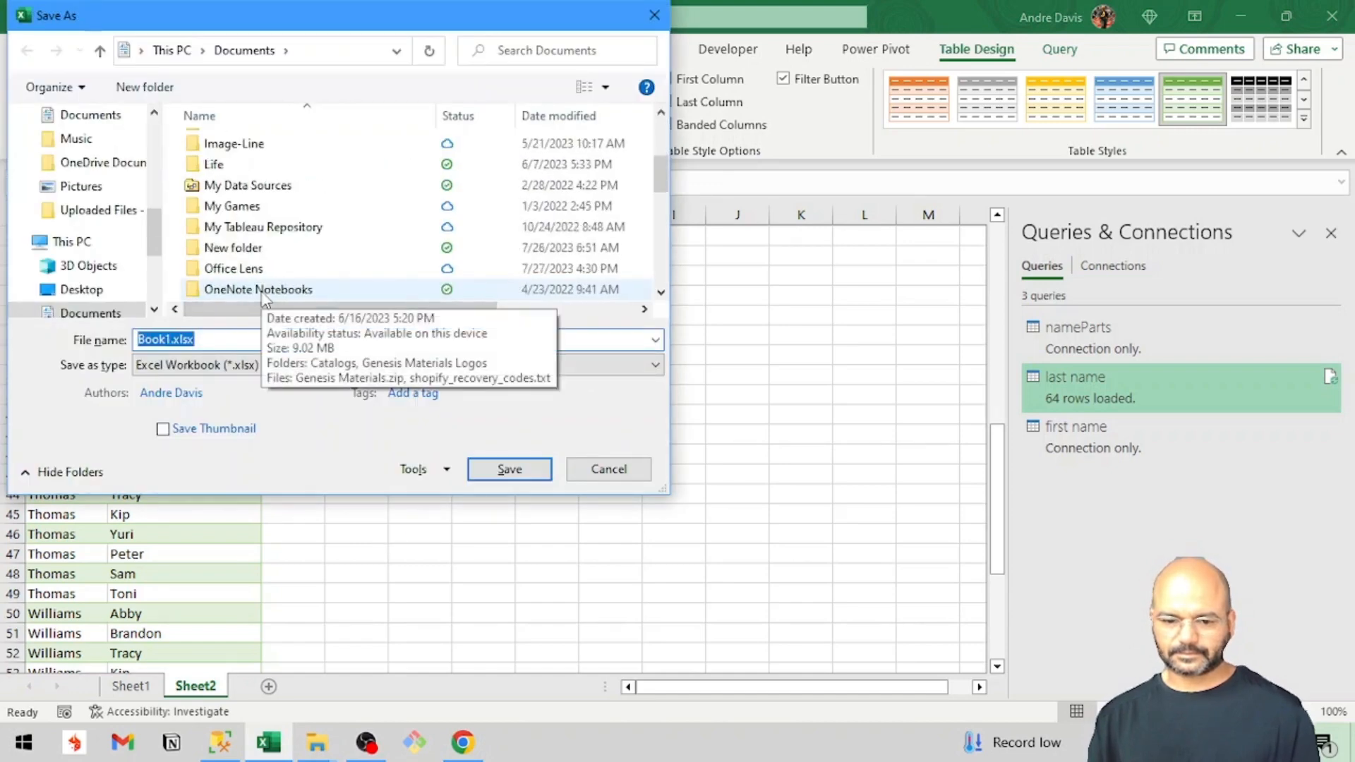
{"action": "scroll", "coordinate": [261, 291], "scroll_direction": "down", "scroll_amount": 1}
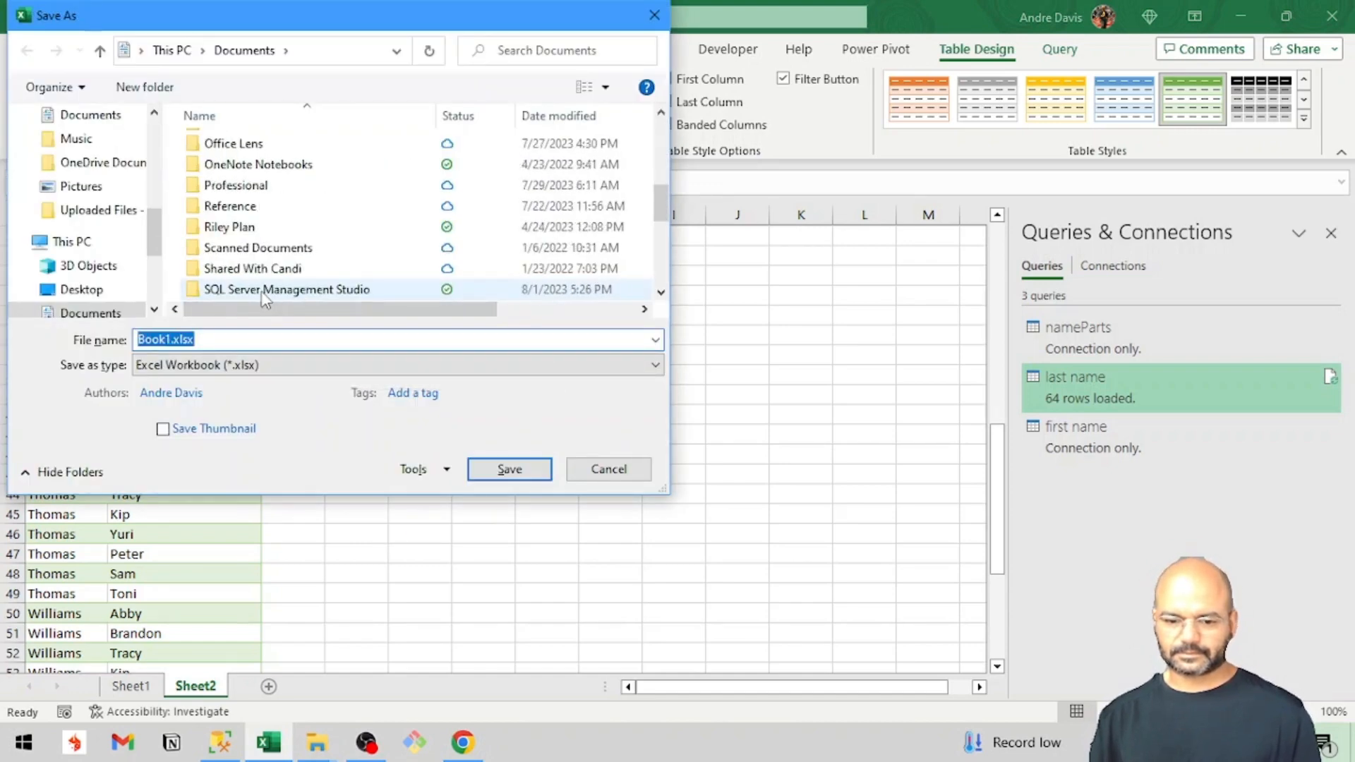
{"action": "scroll", "coordinate": [262, 291], "scroll_direction": "up", "scroll_amount": 5}
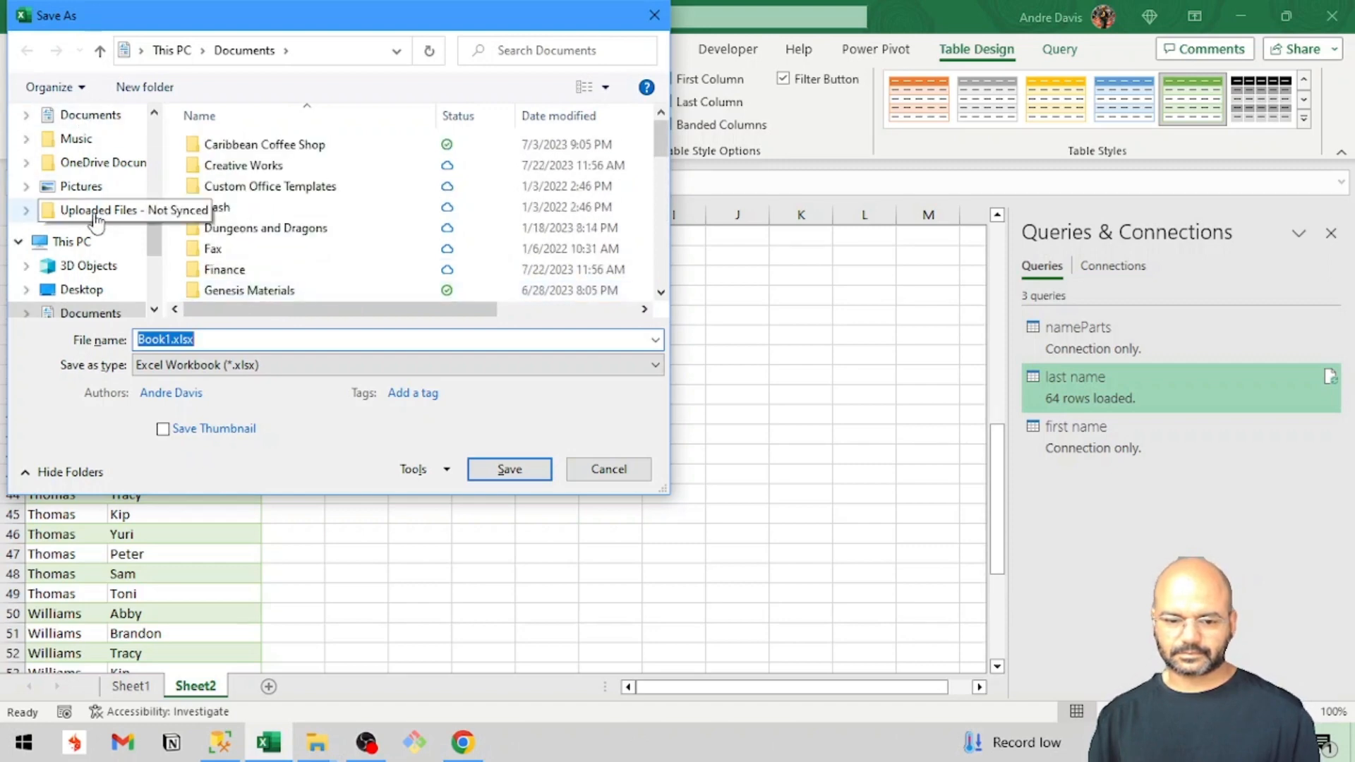
{"action": "left_click", "coordinate": [116, 167]}
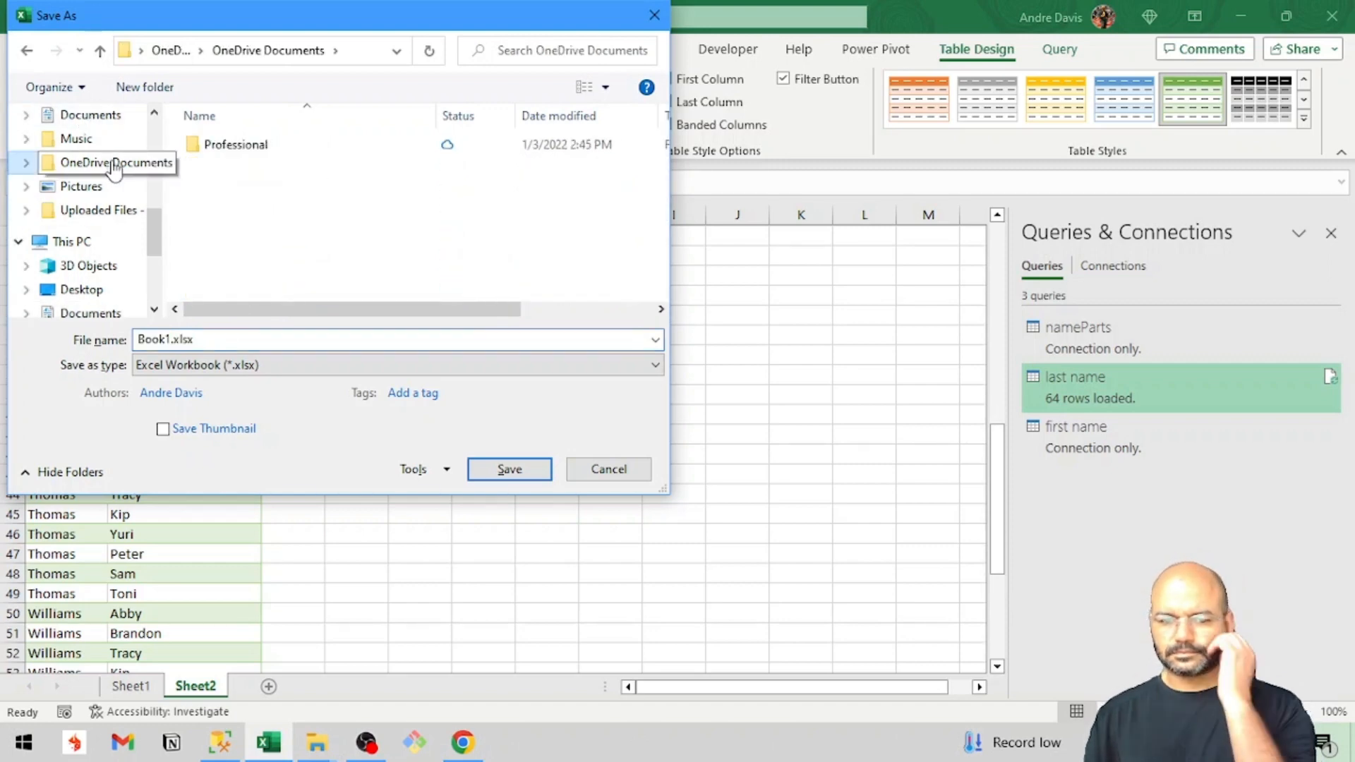
{"action": "double_click", "coordinate": [223, 146]}
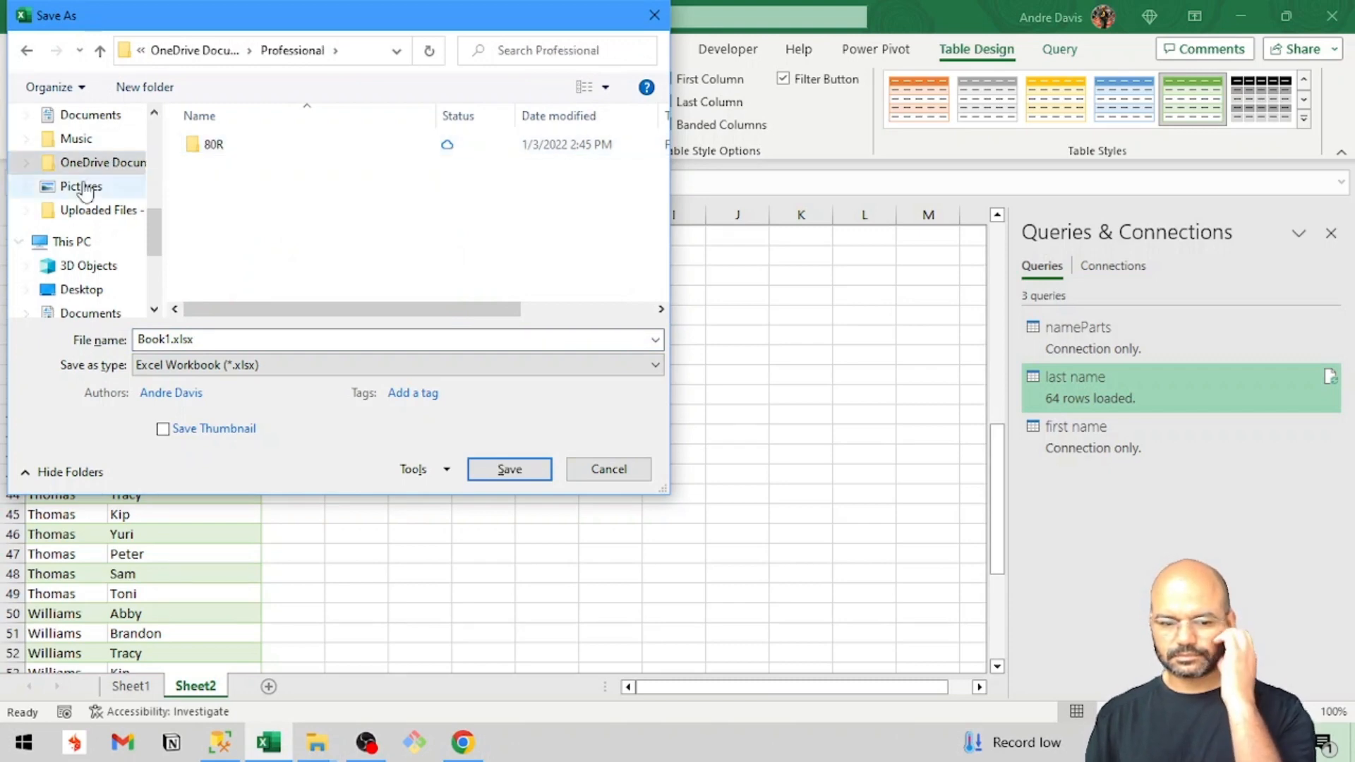
{"action": "scroll", "coordinate": [35, 279], "scroll_direction": "down", "scroll_amount": 1}
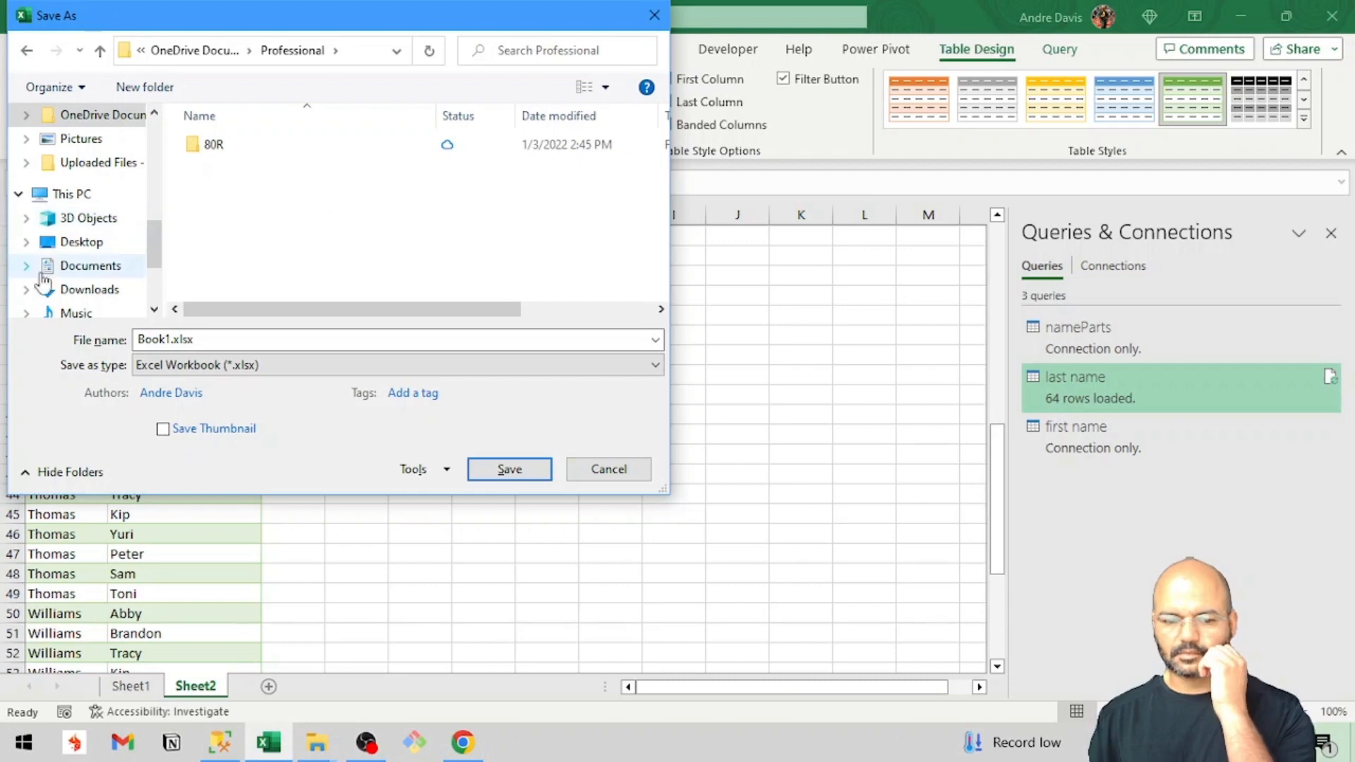
{"action": "left_click", "coordinate": [62, 269]}
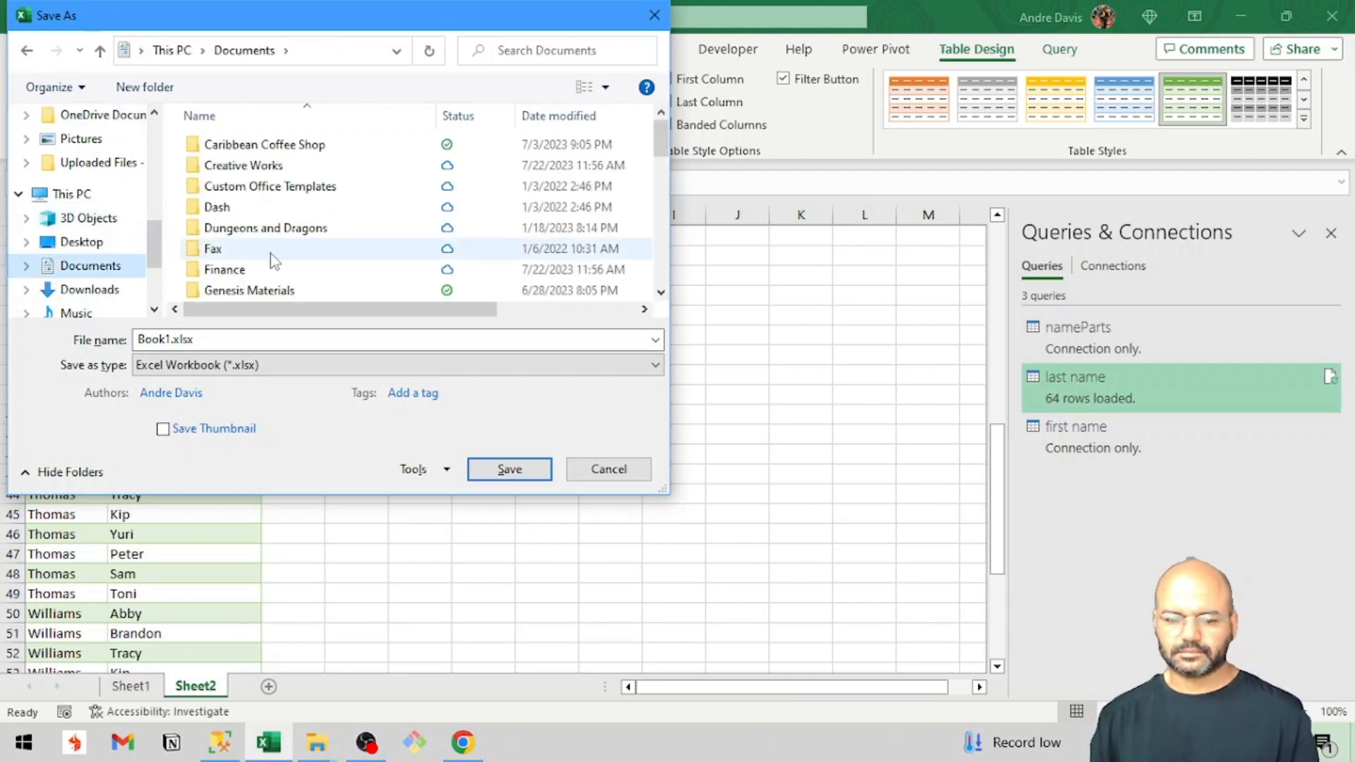
Choose the Data Portfolio folder inside Documents > Professional as the save location.
{"action": "scroll", "coordinate": [274, 261], "scroll_direction": "down", "scroll_amount": 4}
{"action": "scroll", "coordinate": [274, 261], "scroll_direction": "down", "scroll_amount": 5}
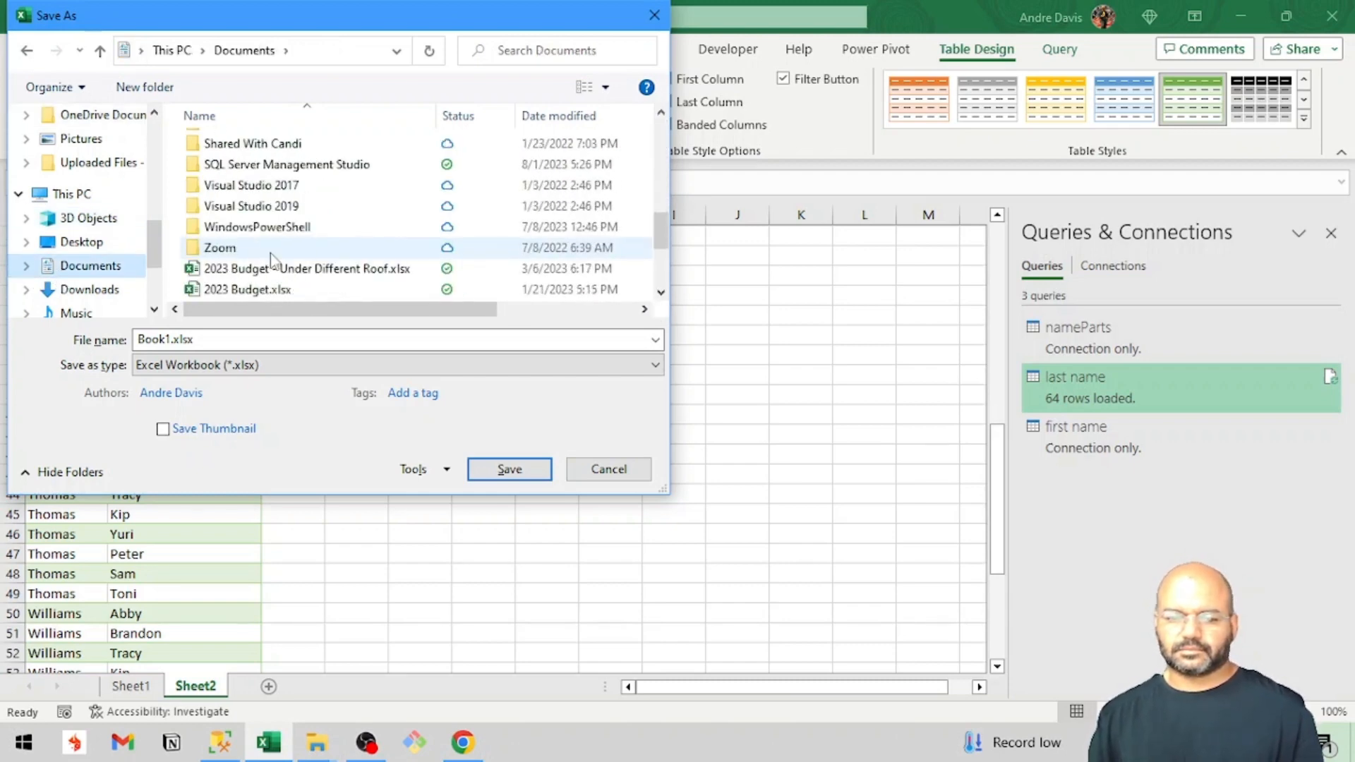
{"action": "scroll", "coordinate": [270, 259], "scroll_direction": "up", "scroll_amount": 2}
{"action": "left_click", "coordinate": [257, 181]}
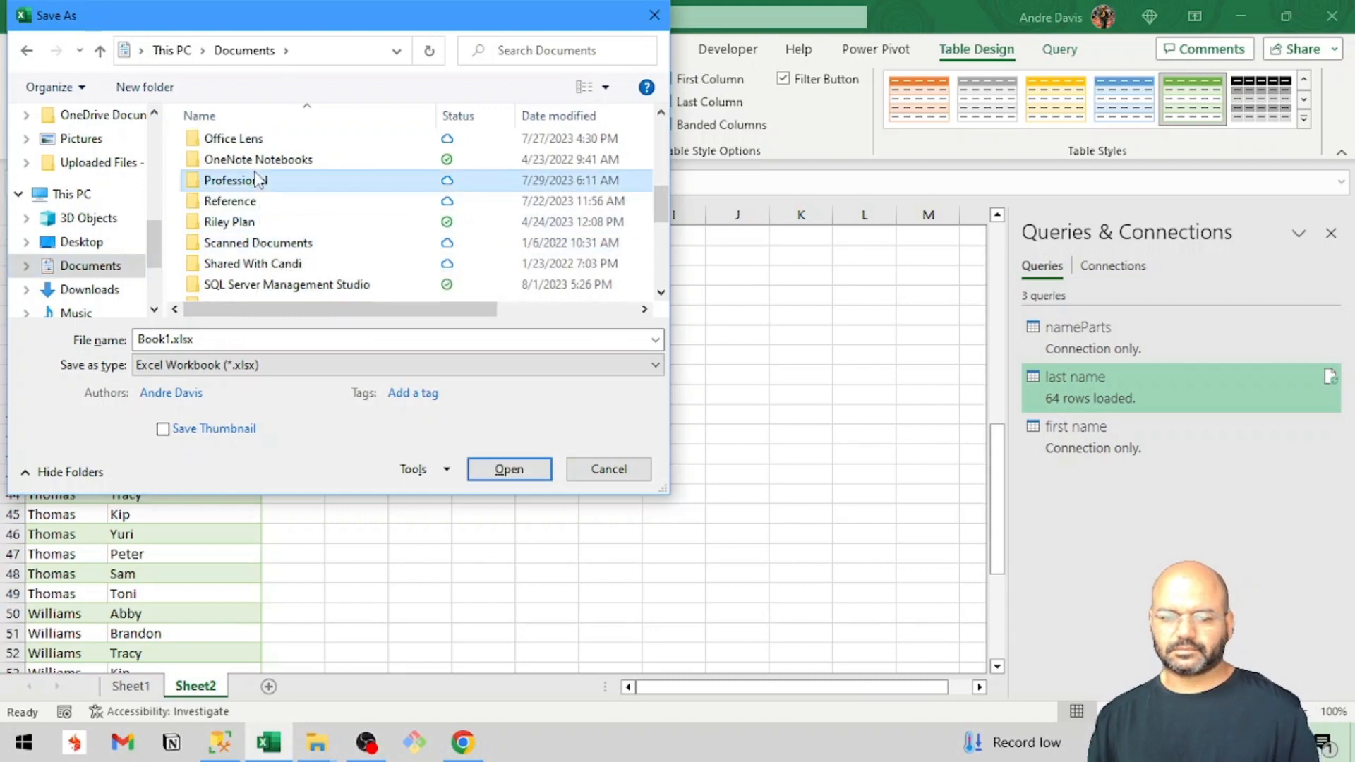
{"action": "double_click", "coordinate": [257, 181]}
{"action": "left_click", "coordinate": [255, 172]}
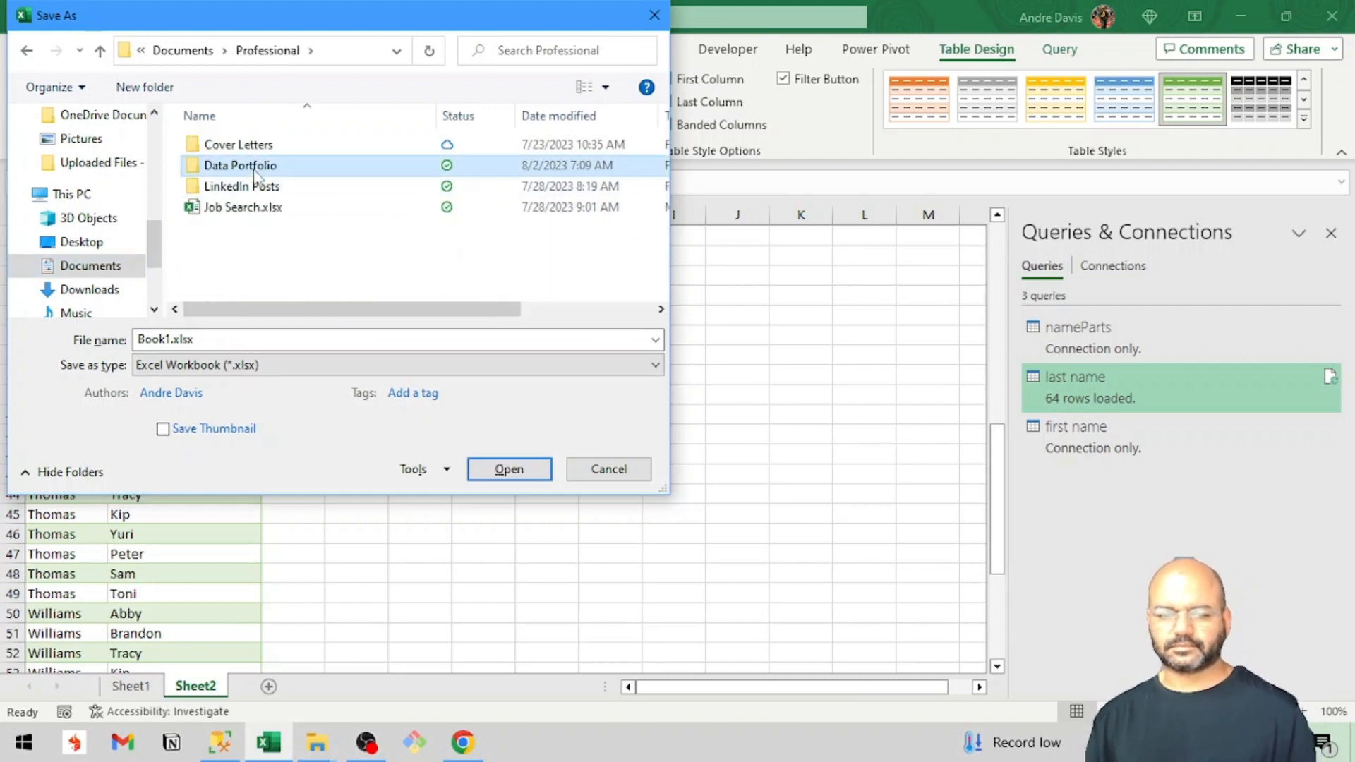
{"action": "double_click", "coordinate": [255, 173]}
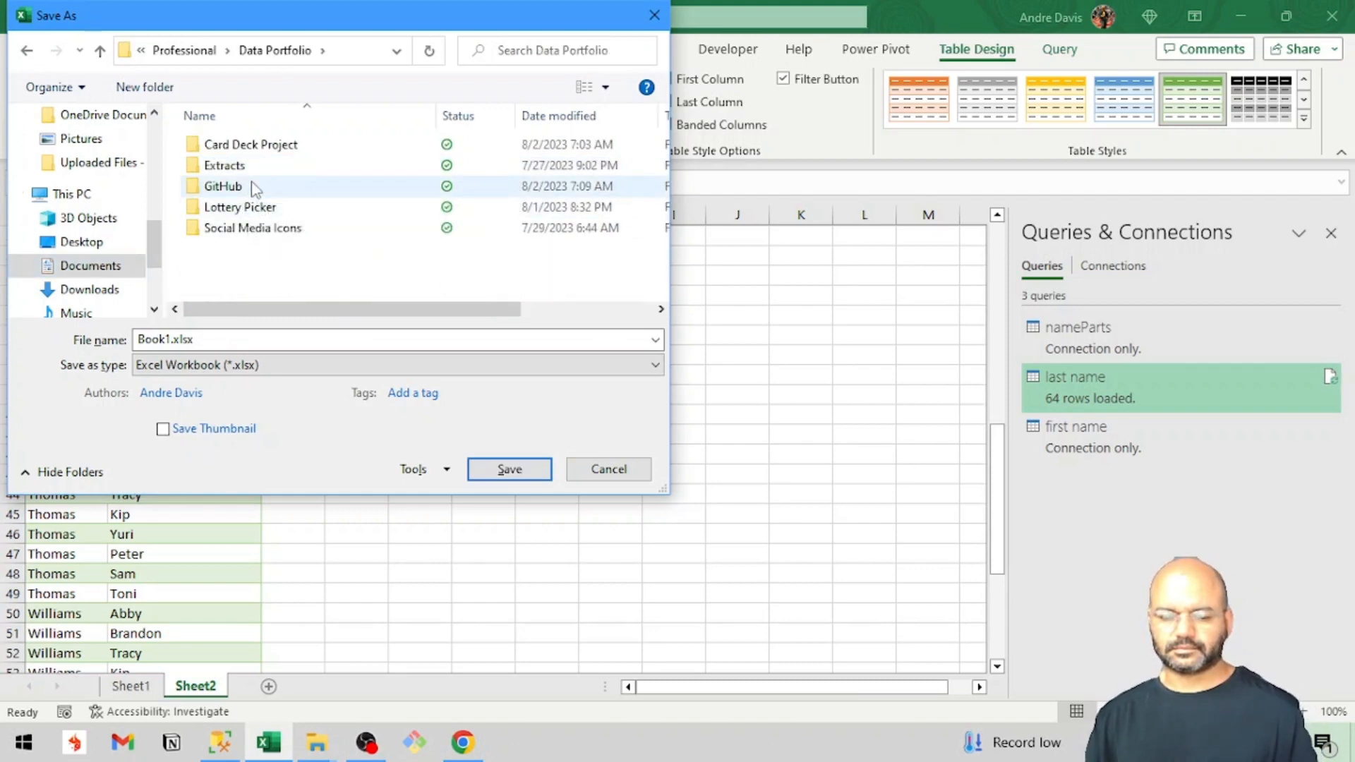
Create a new folder named Name Generator inside Data Portfolio and open it.
{"action": "left_click", "coordinate": [144, 88]}
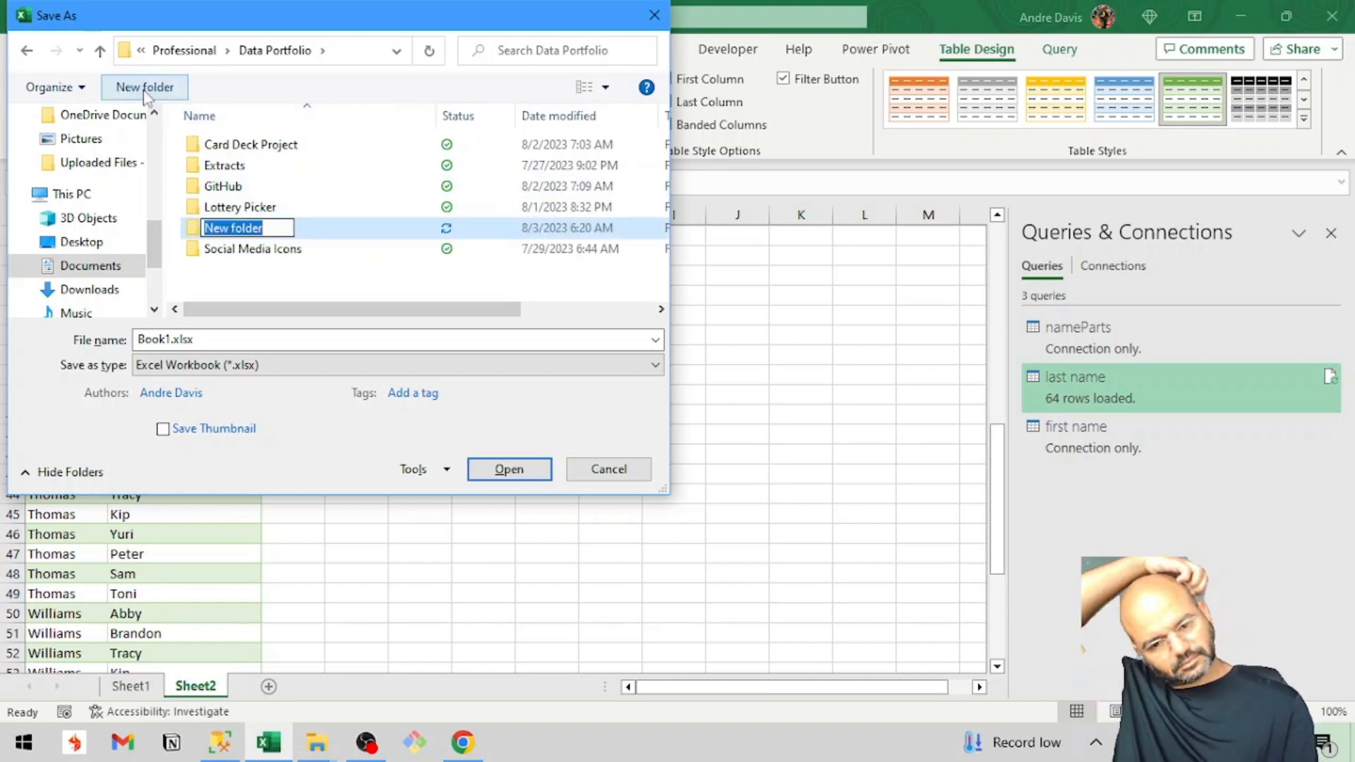
{"action": "type", "text": "Name "}
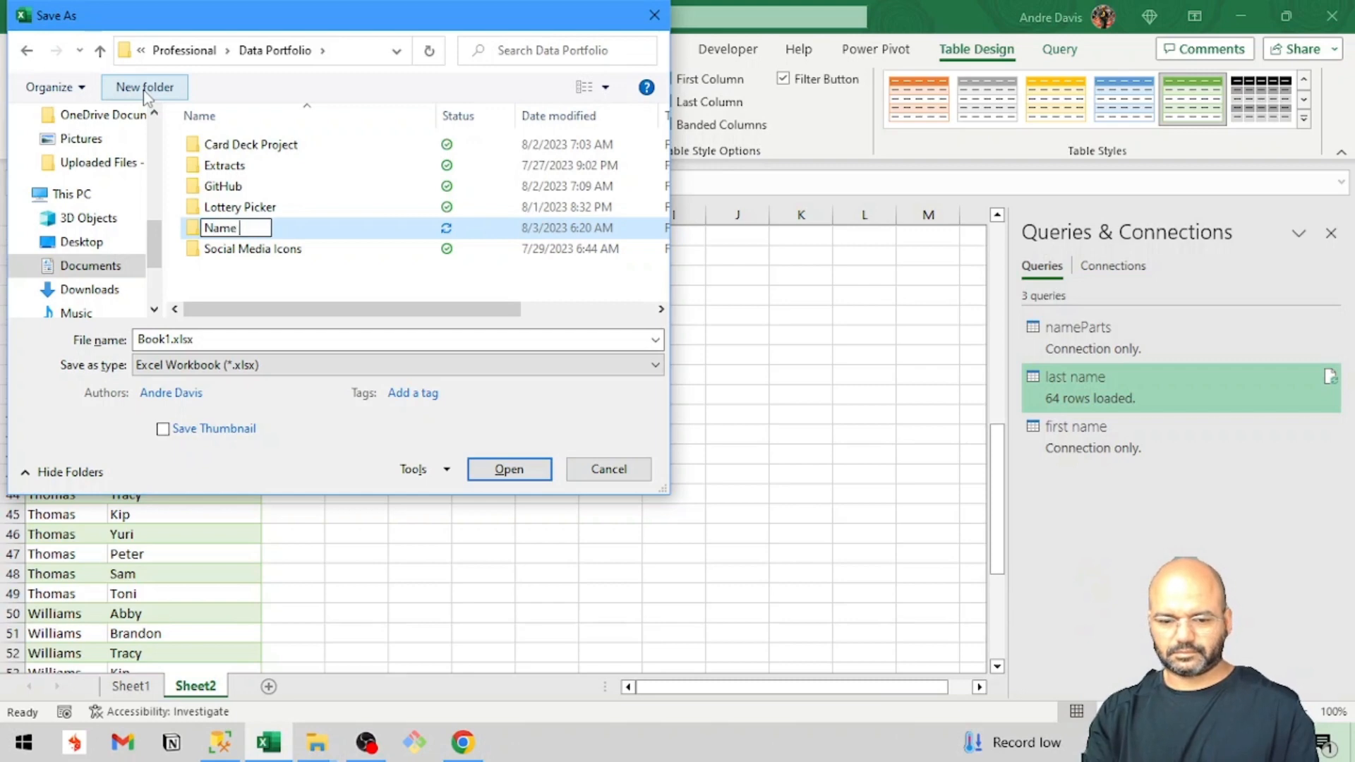
{"action": "type", "text": "Generator"}
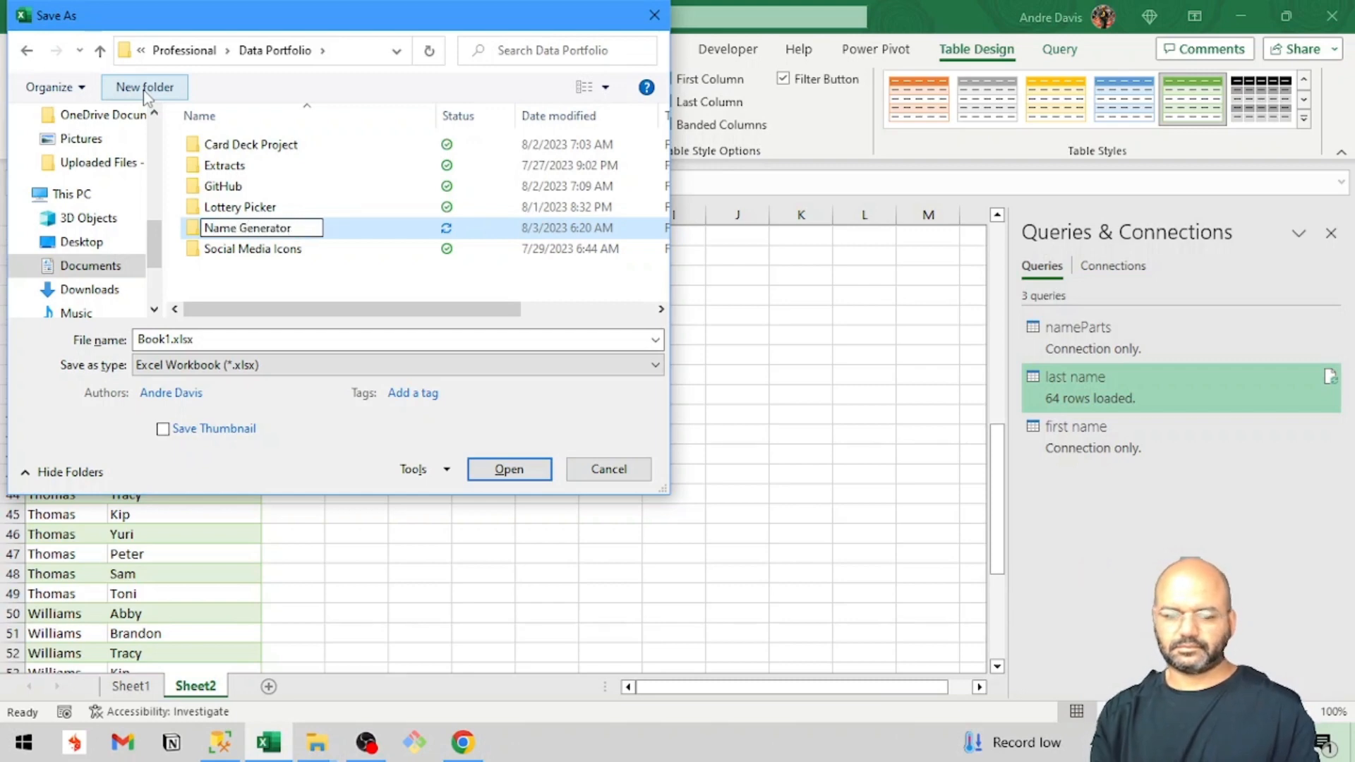
{"action": "key", "text": "Return"}
{"action": "double_click", "coordinate": [249, 229]}
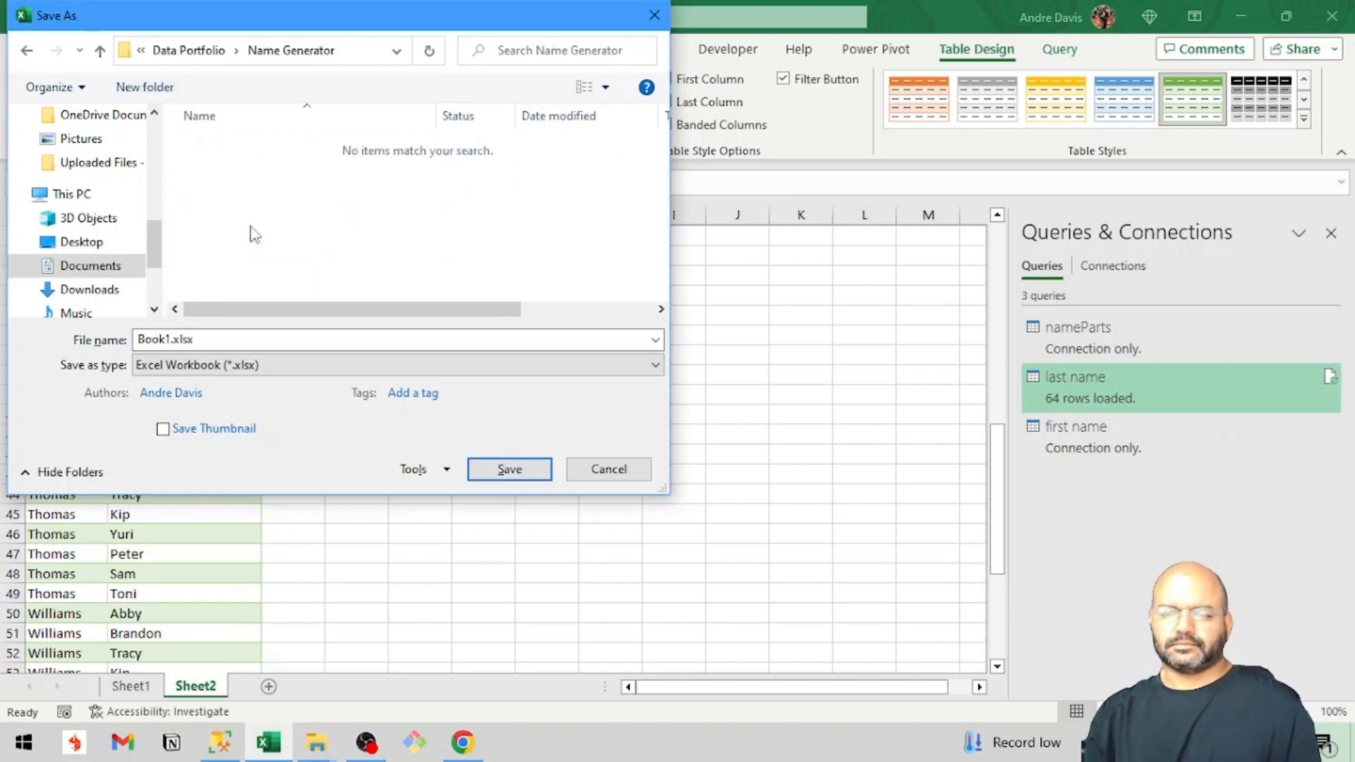
Save the workbook as Name Generator in Excel Workbook format in the Name Generator folder.
{"action": "double_click", "coordinate": [207, 340]}
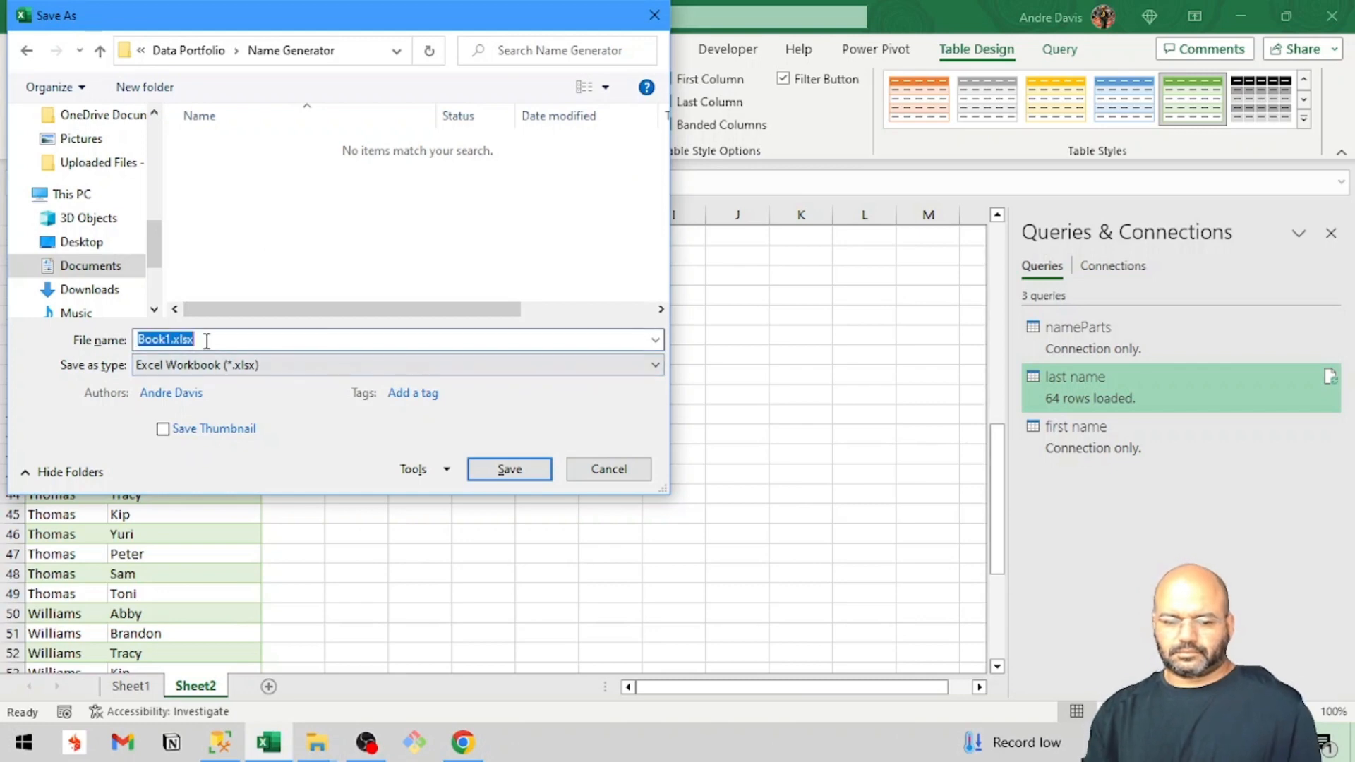
{"action": "type", "text": "Nae"}
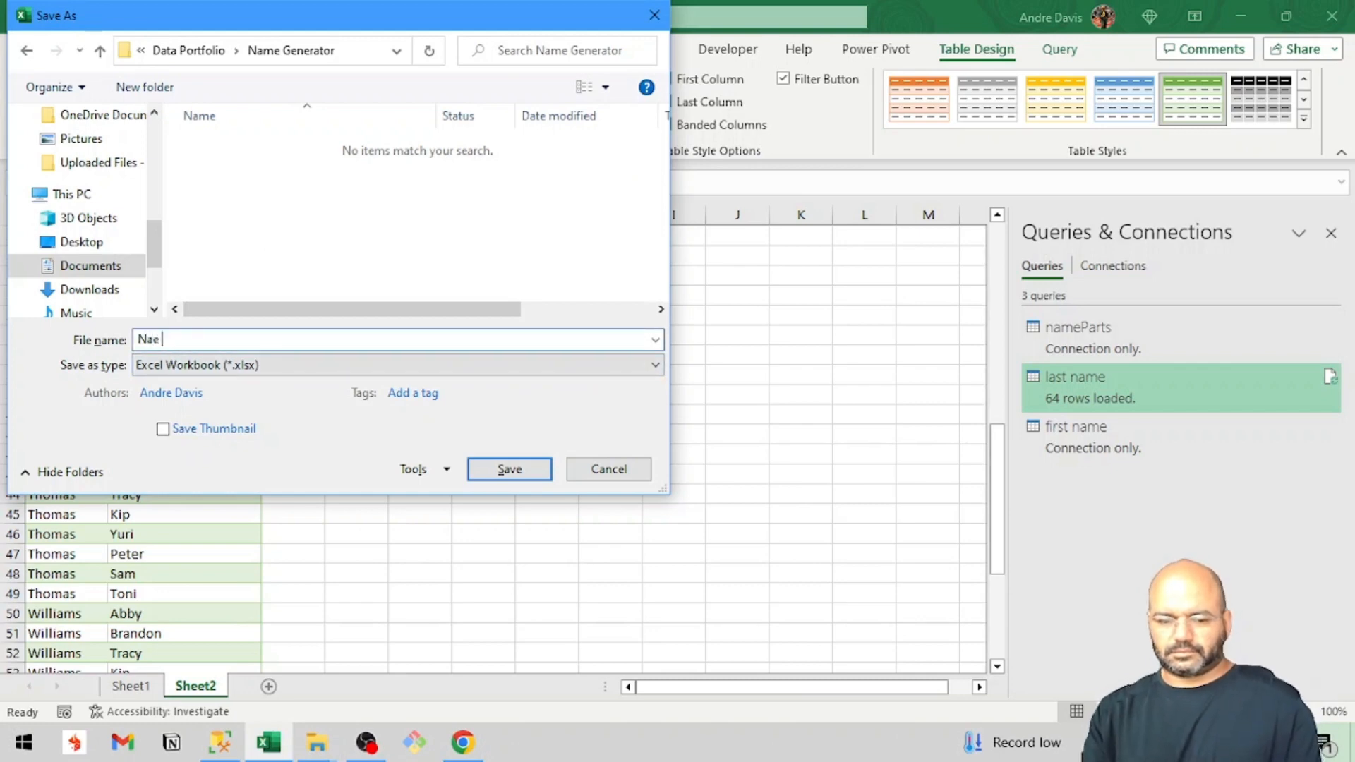
{"action": "key", "text": "BackSpace"}
{"action": "type", "text": "me "}
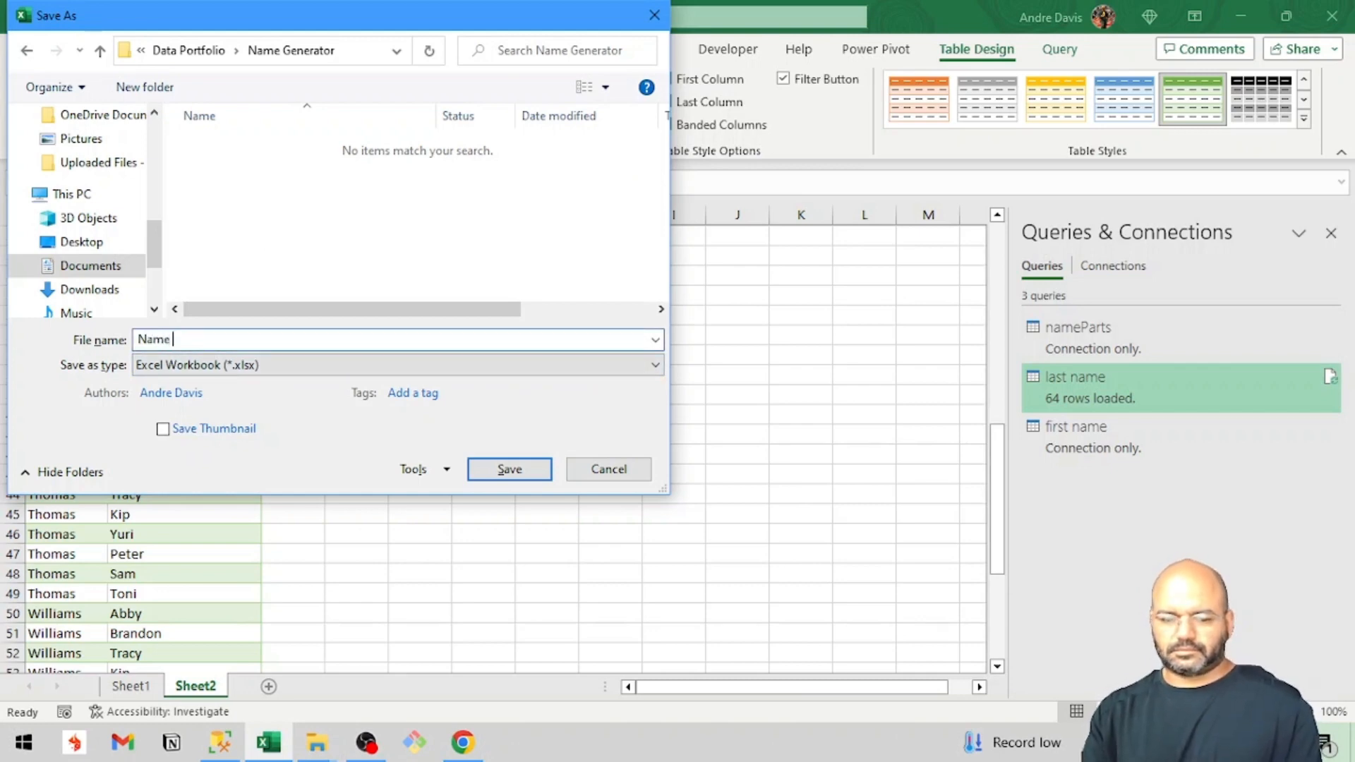
{"action": "type", "text": "Generator"}
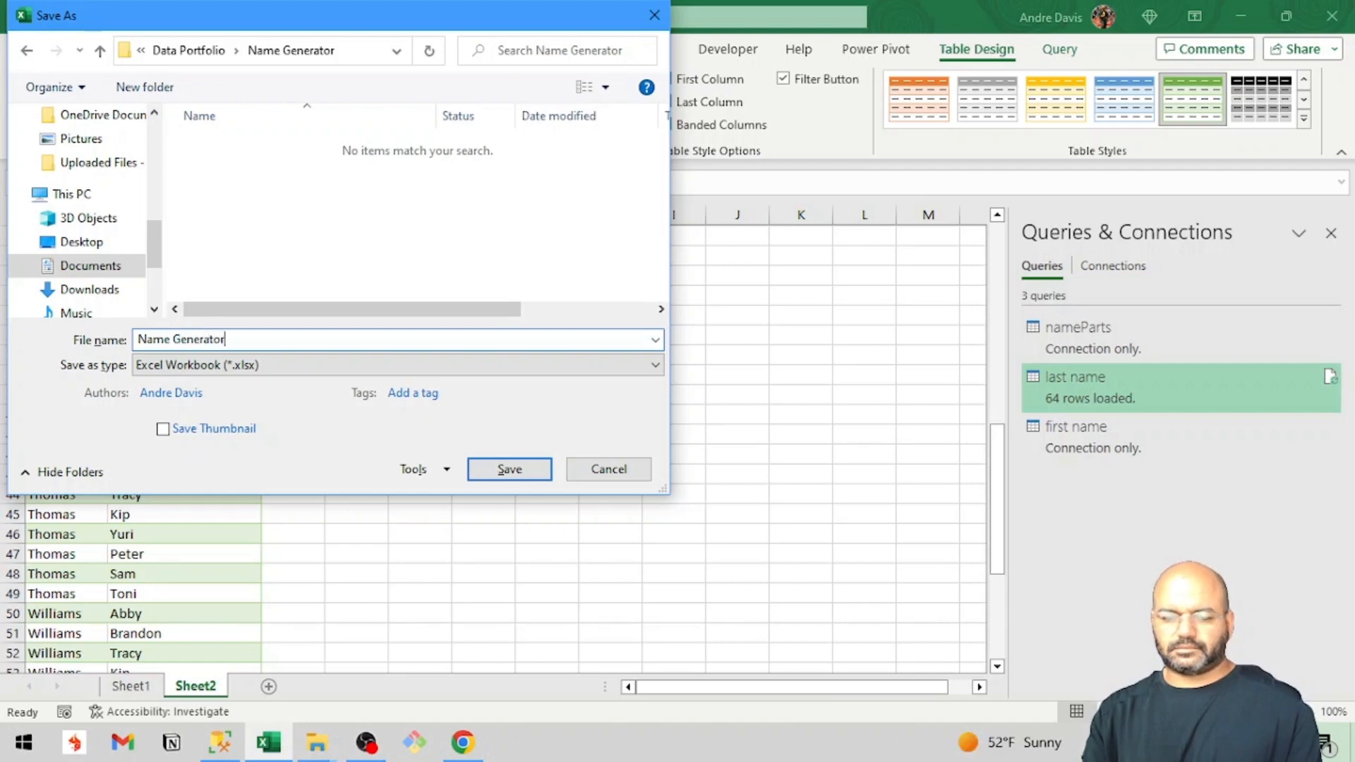
{"action": "left_click", "coordinate": [531, 467]}
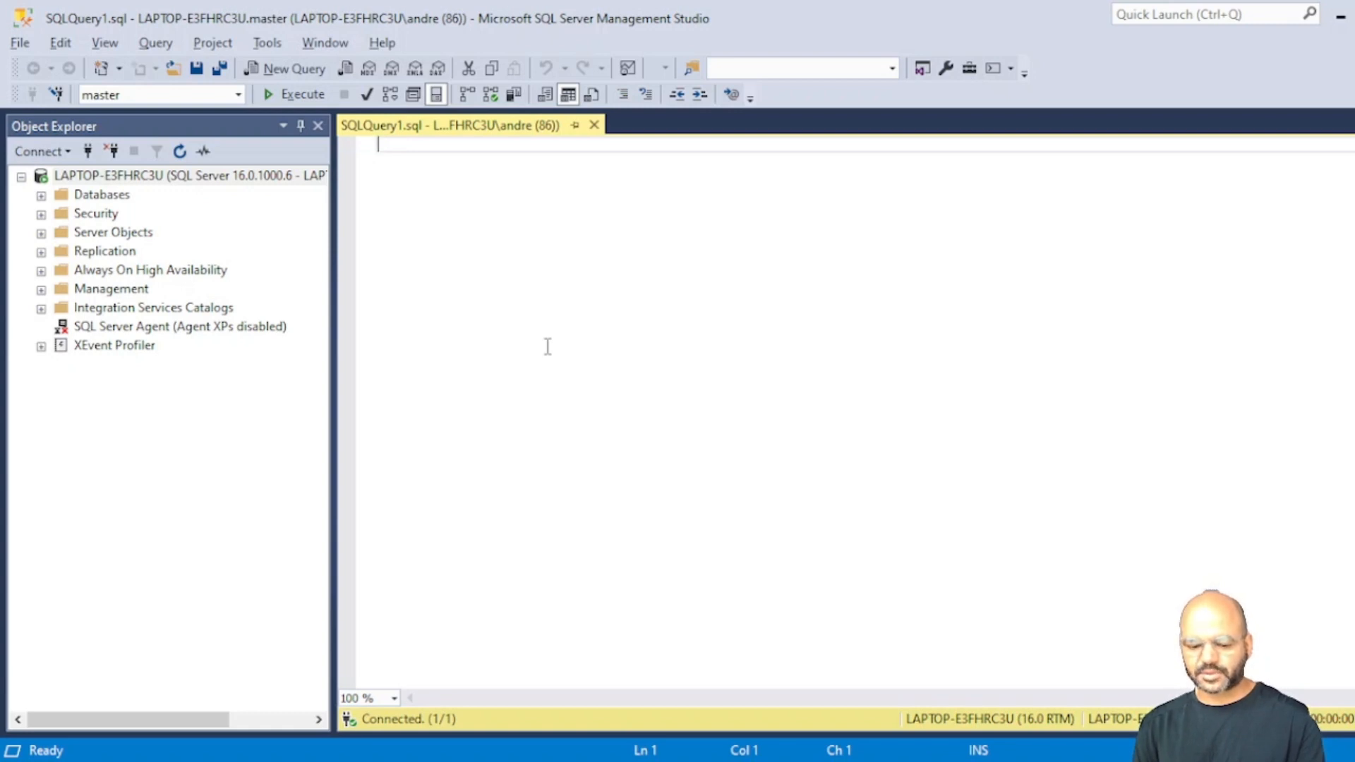
Insert an empty block comment with several blank lines between /* and */ in the new SQL query.
{"action": "type", "text": "s"}
{"action": "key", "text": "BackSpace"}
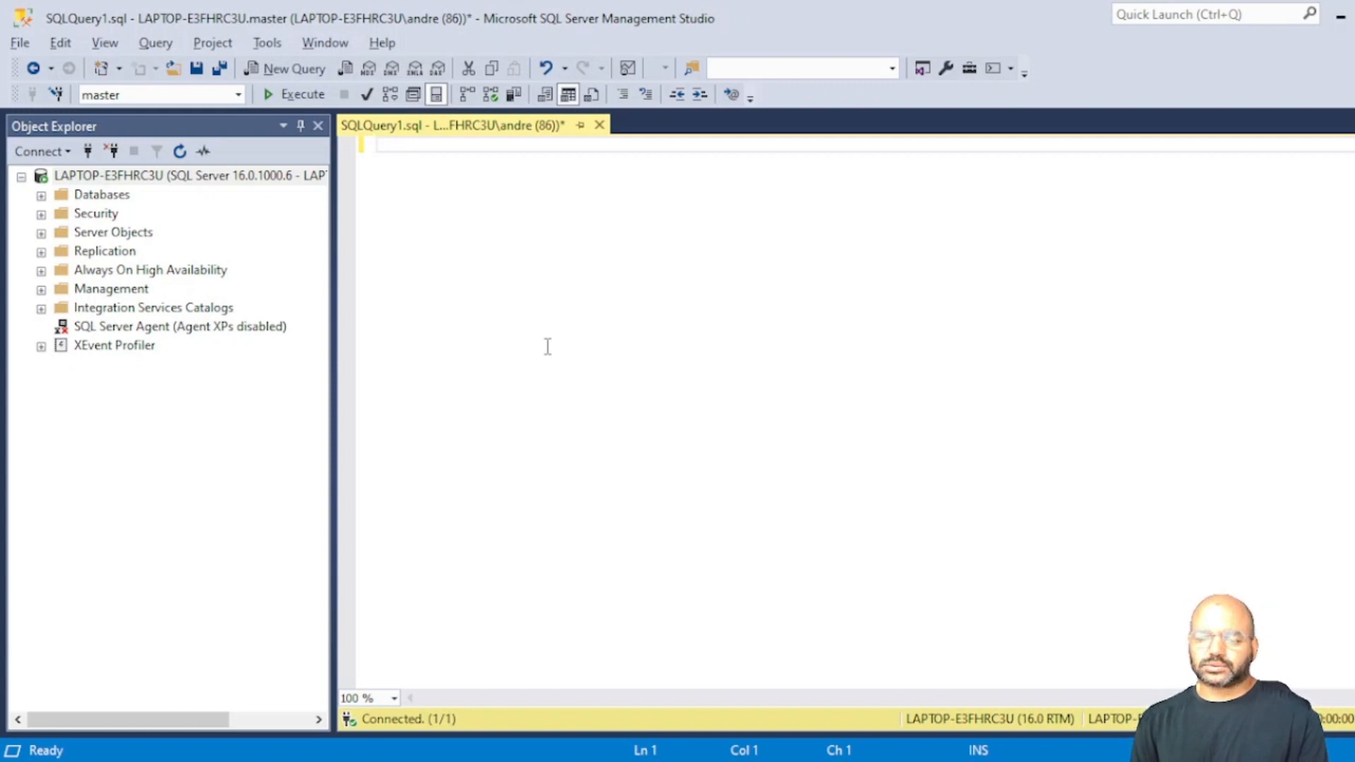
{"action": "type", "text": "/"}
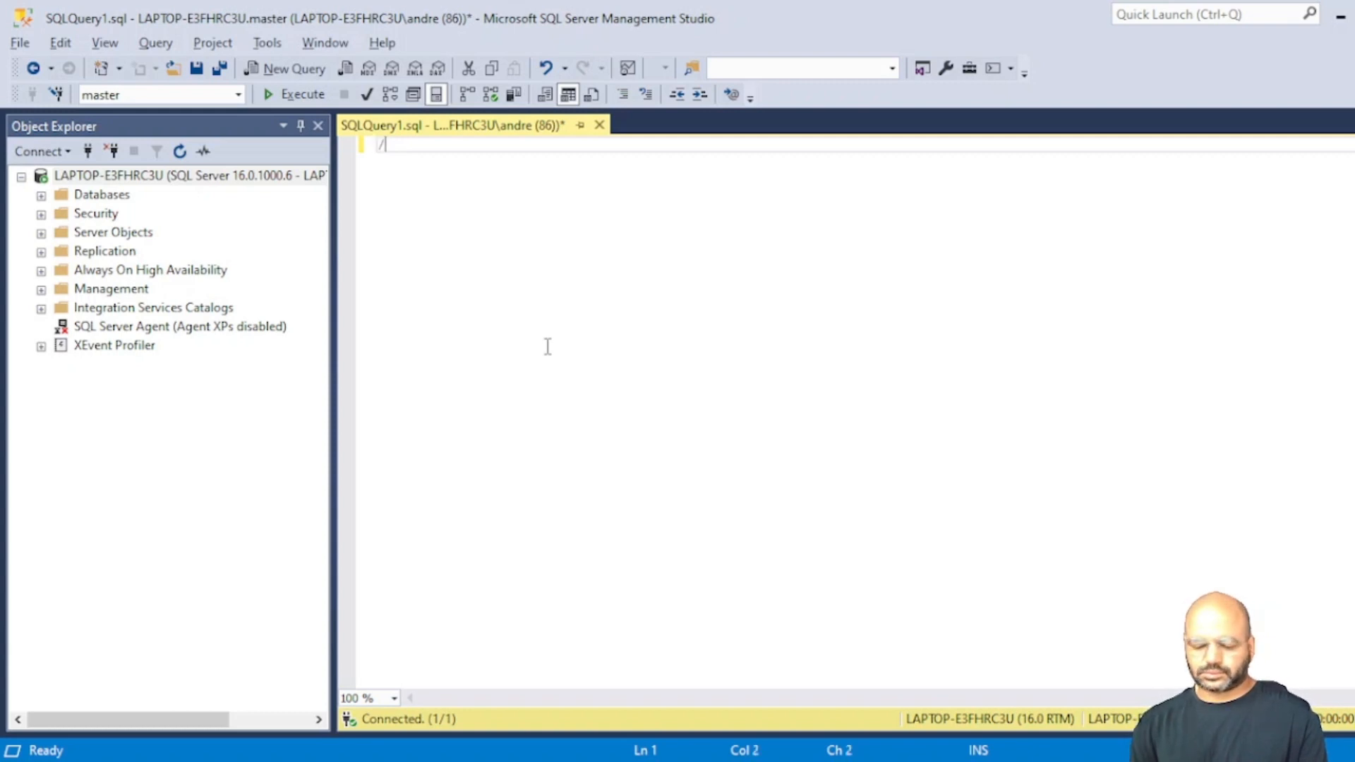
{"action": "type", "text": "*"}
{"action": "key", "text": "Return"}
{"action": "key", "text": "Return"}
{"action": "key", "text": "Return"}
{"action": "key", "text": "Return"}
{"action": "key", "text": "Return"}
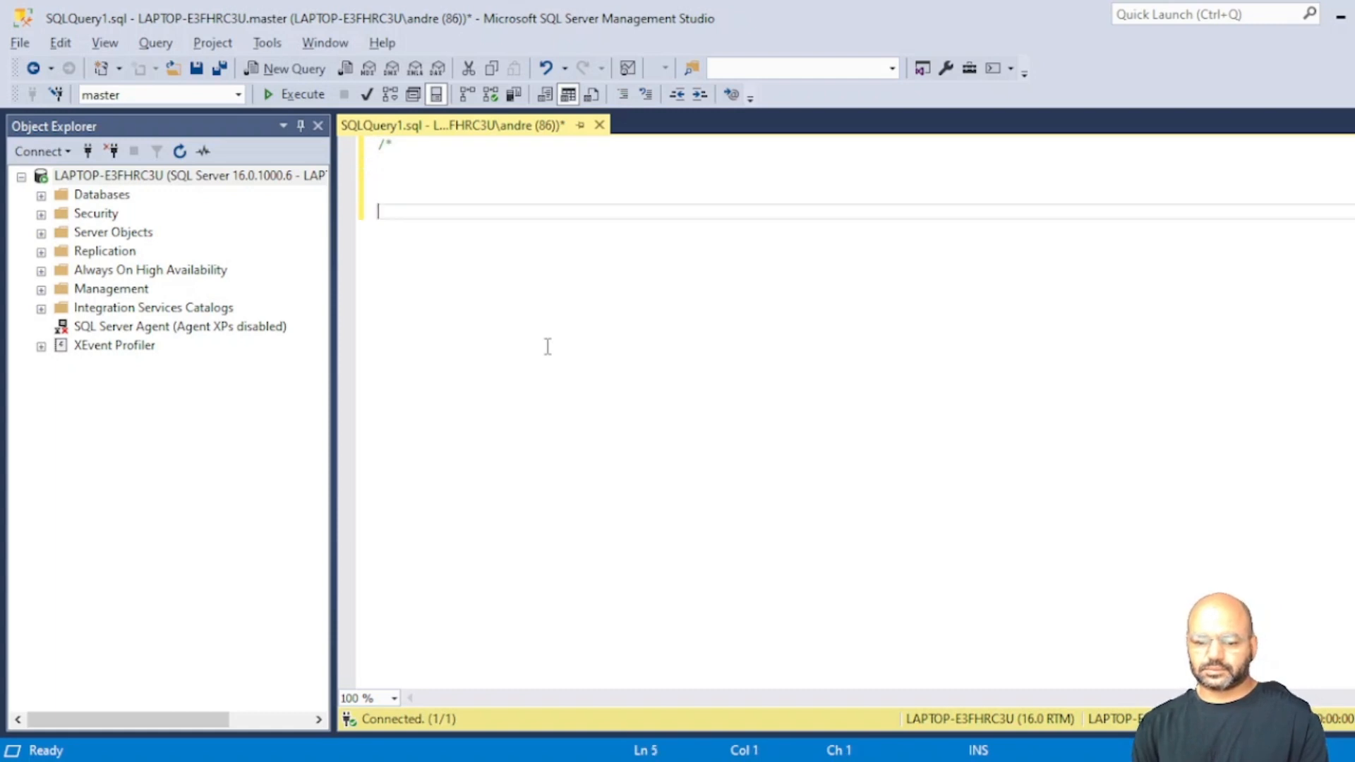
{"action": "type", "text": "*/"}
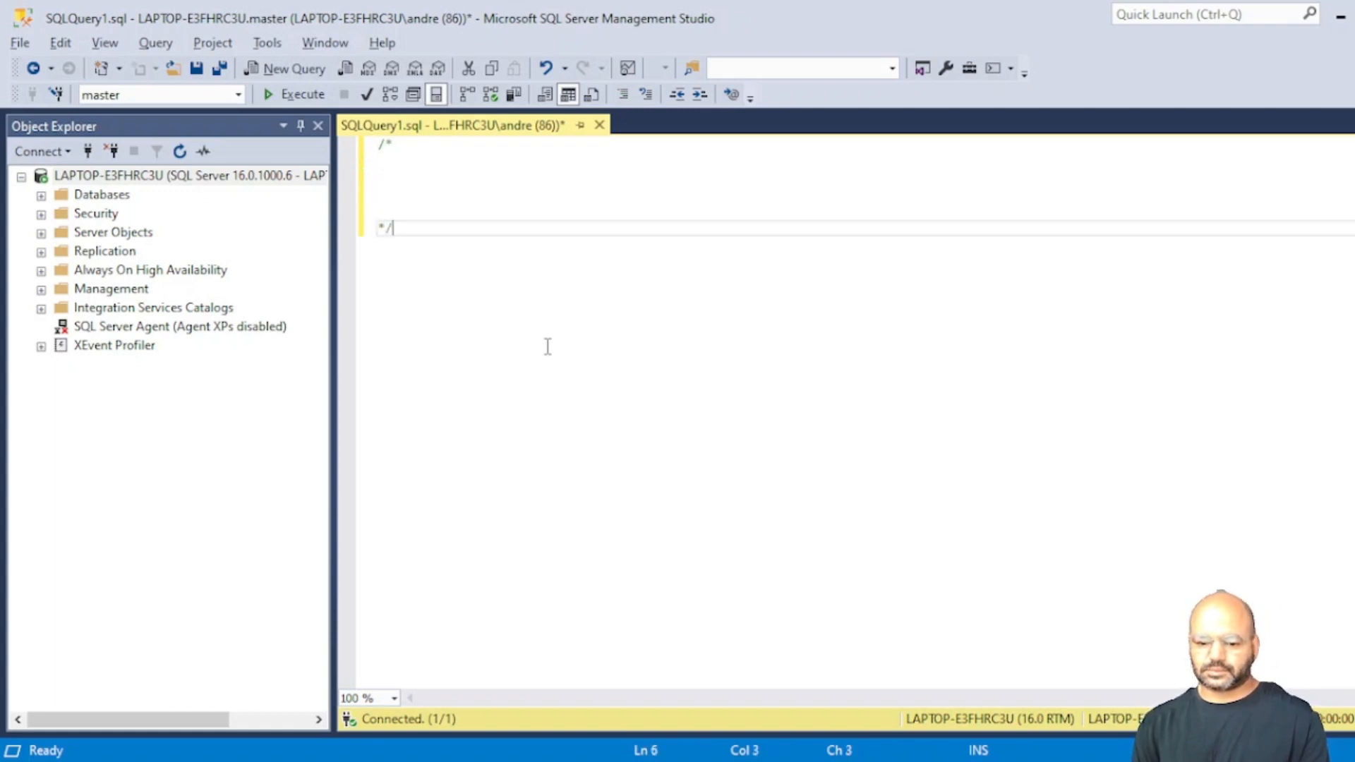
Add the headings first names and last names inside the block comment, with an extra line below first names.
{"action": "left_click", "coordinate": [390, 168]}
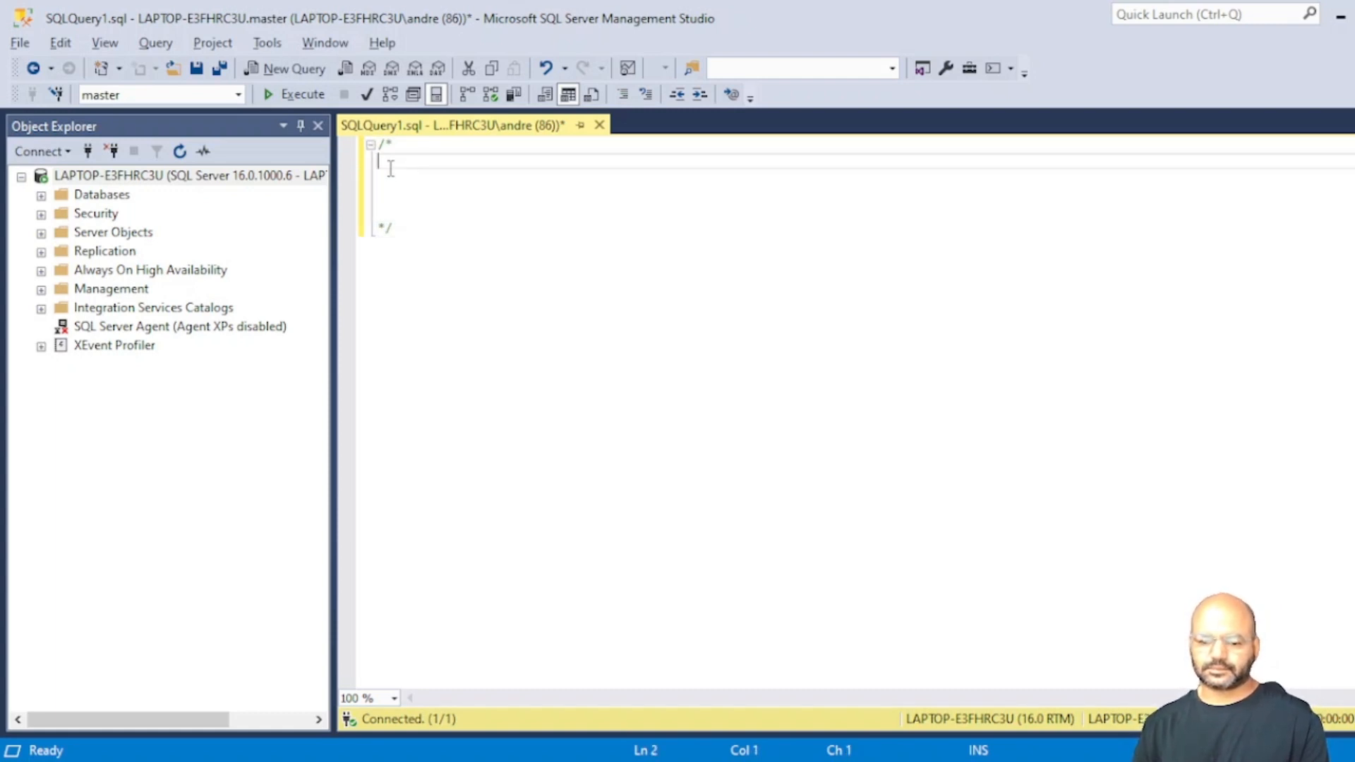
{"action": "type", "text": "first names"}
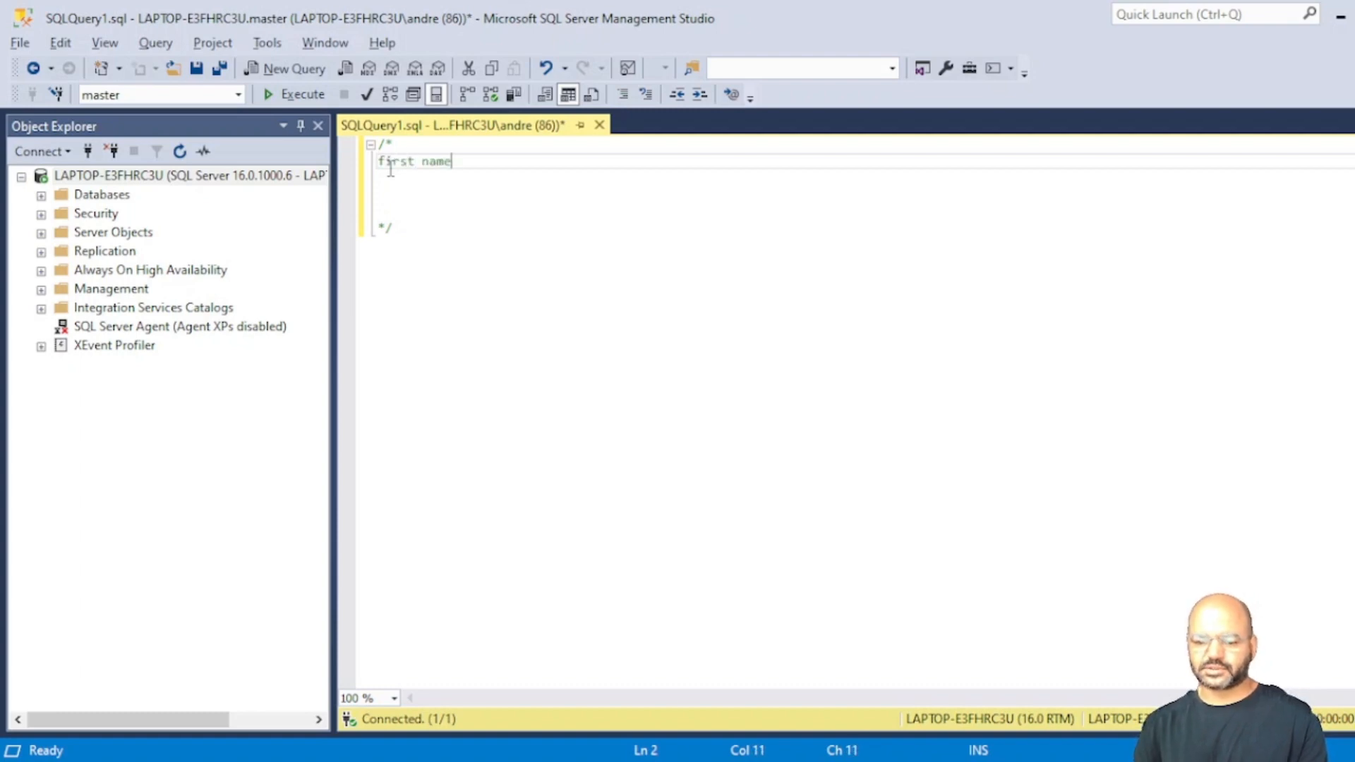
{"action": "key", "text": "Return"}
{"action": "key", "text": "Return"}
{"action": "type", "text": "last "}
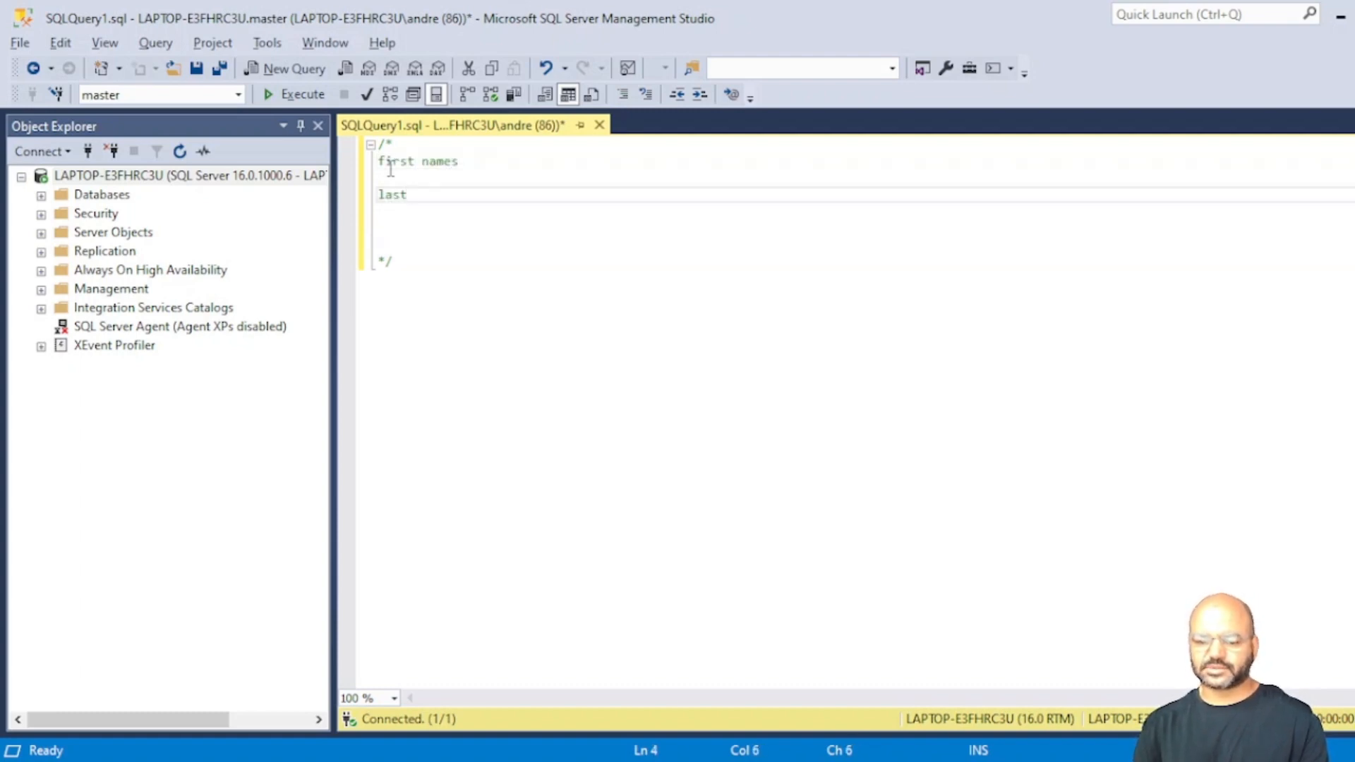
{"action": "type", "text": "names"}
{"action": "left_click", "coordinate": [391, 165]}
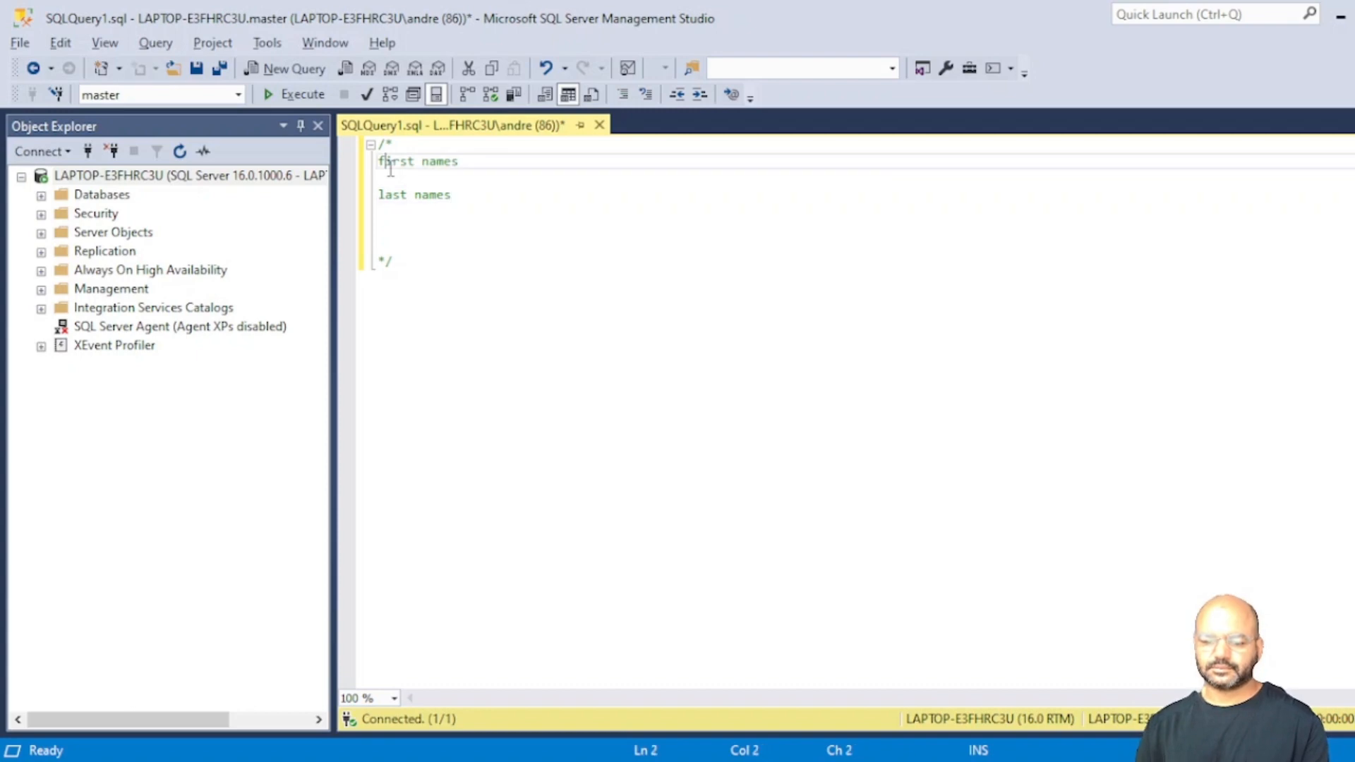
{"action": "left_click", "coordinate": [471, 165]}
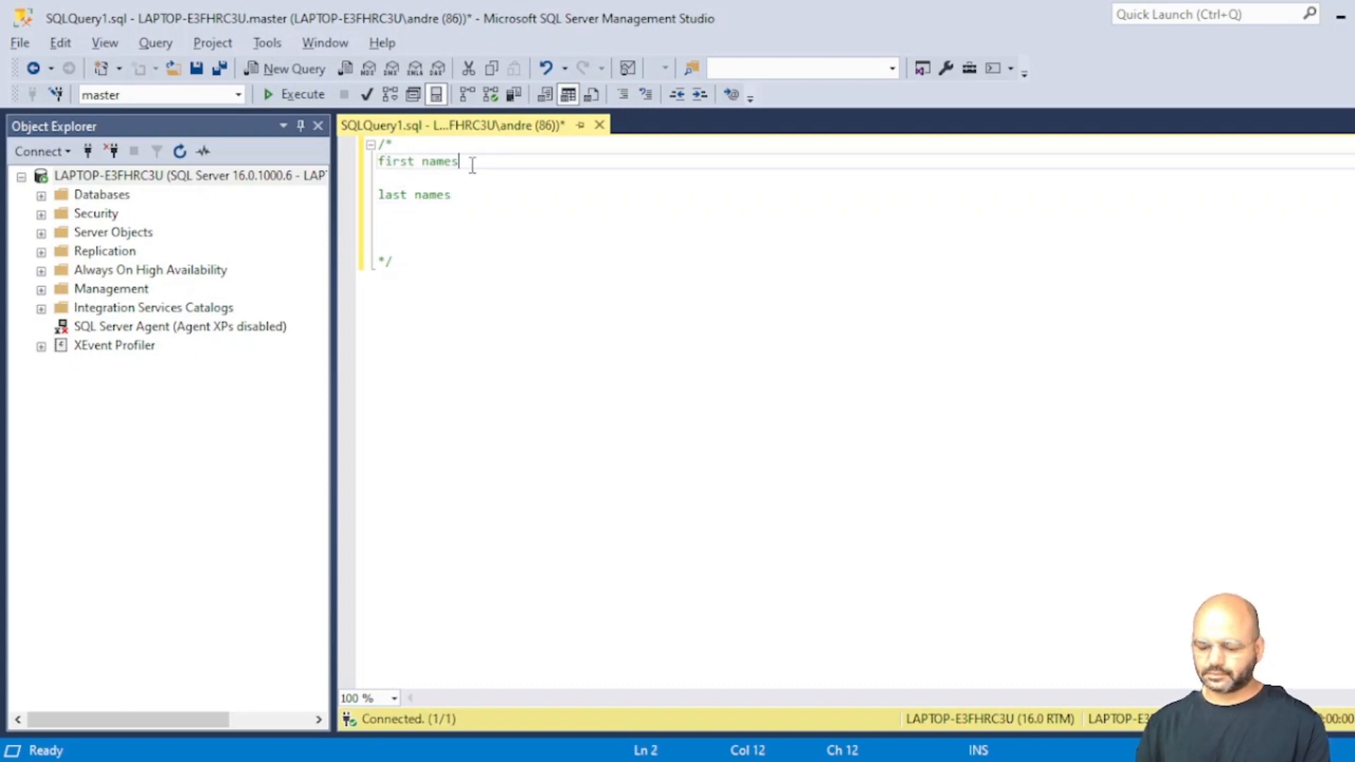
{"action": "key", "text": "Return"}
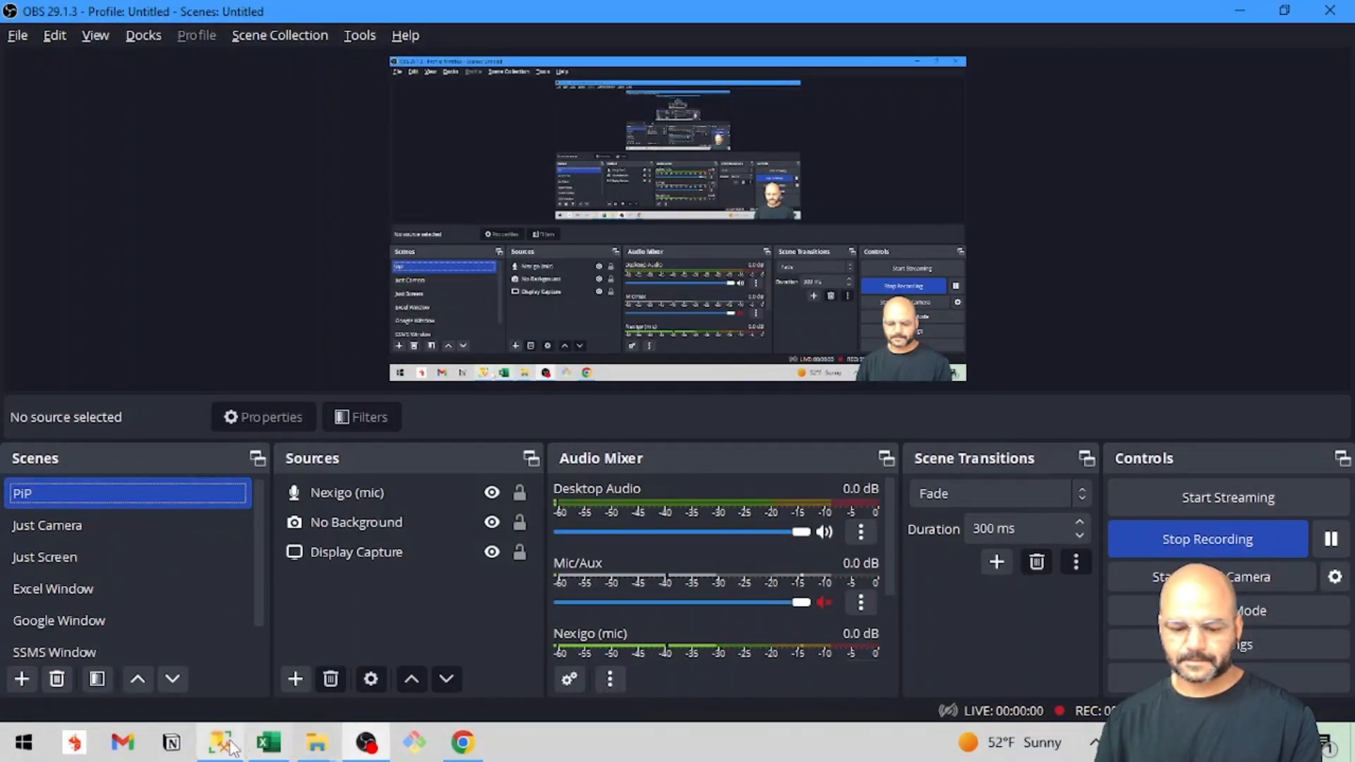
Switch to the Name Generator workbook in Excel and select cell D2 on Sheet2.
{"action": "left_click", "coordinate": [264, 753]}
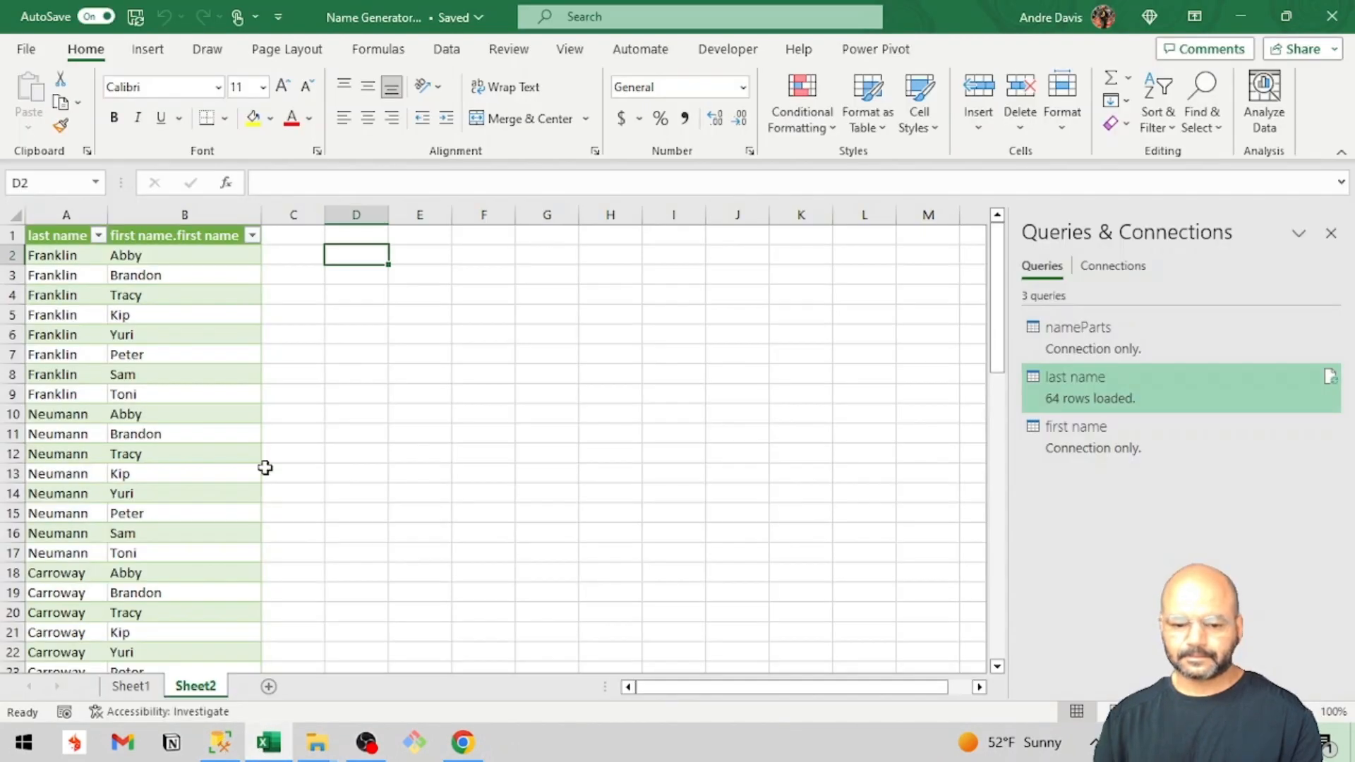
{"action": "left_click", "coordinate": [161, 259]}
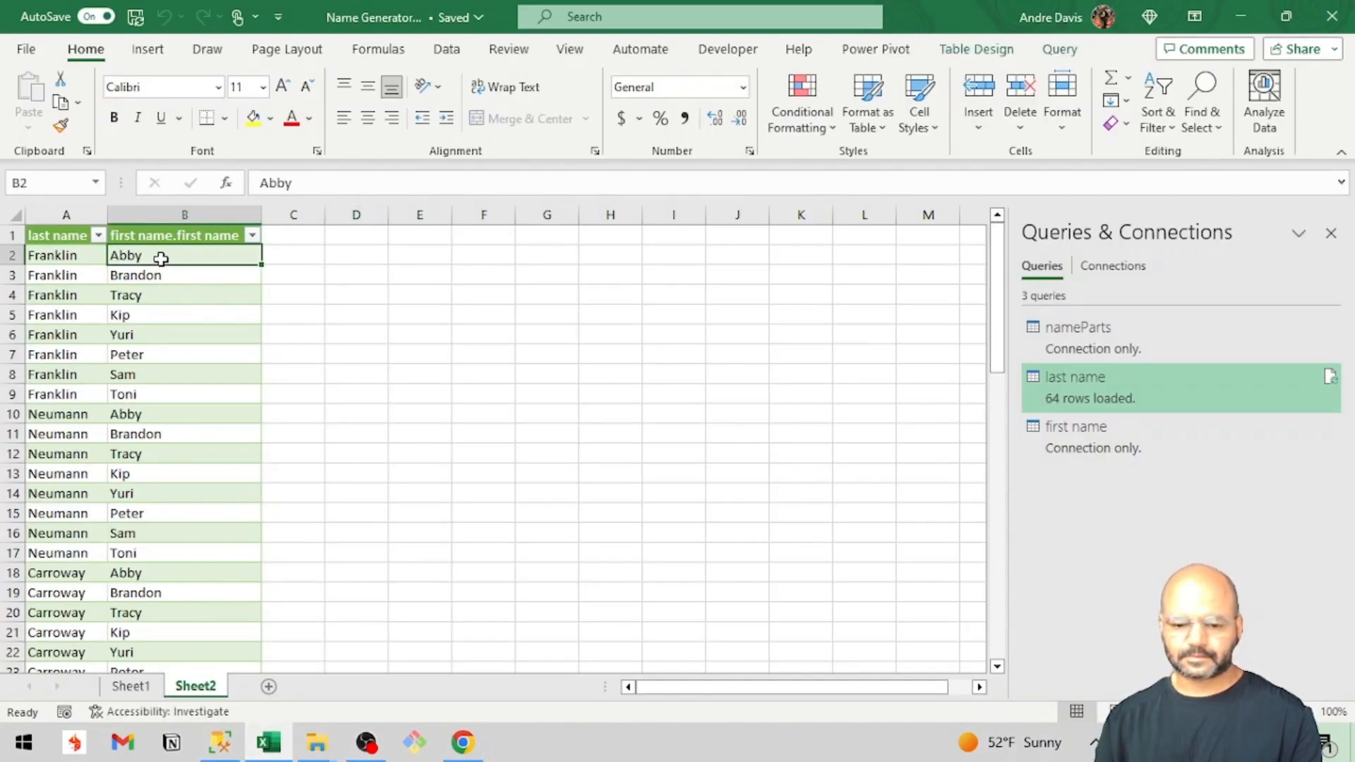
{"action": "left_click", "coordinate": [343, 261]}
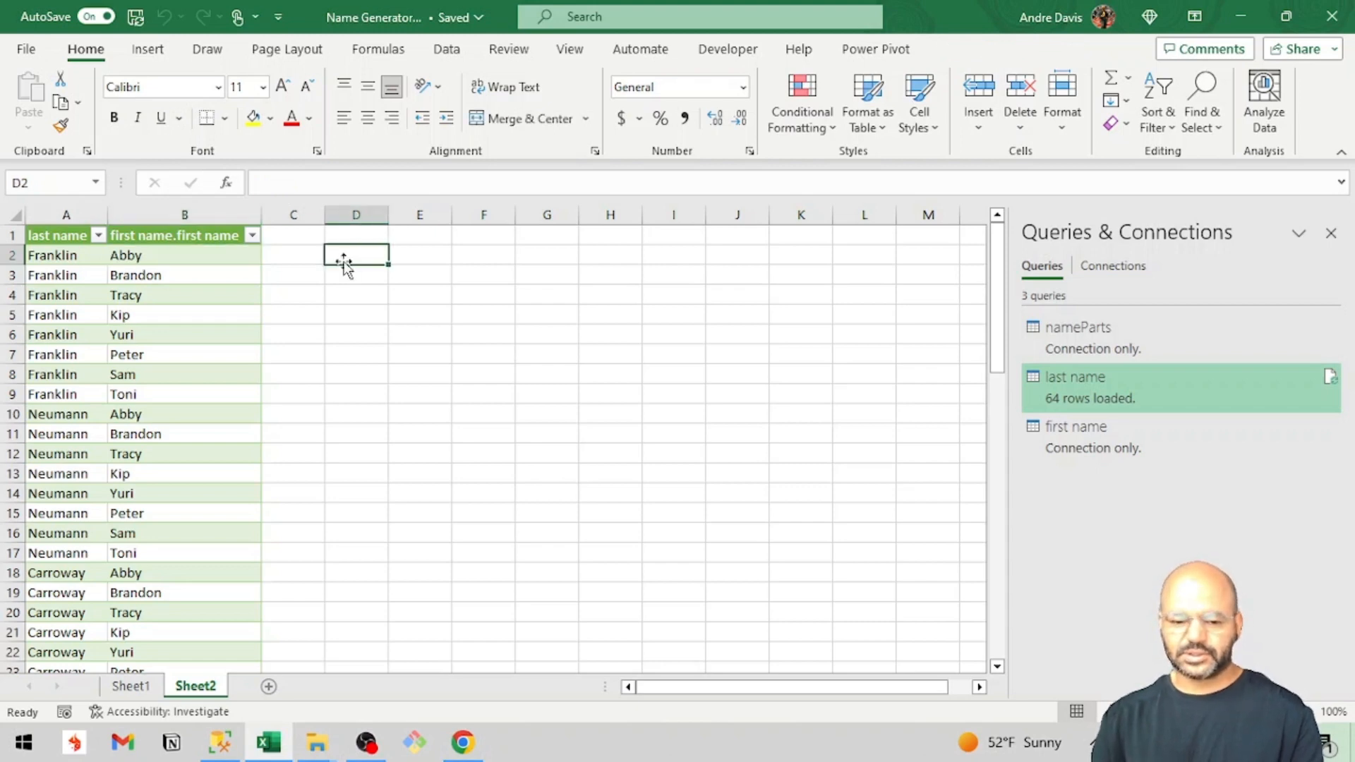
Try to enter a formula in D2 that wraps the first name from B2 in single quotes, and discard the entry.
{"action": "type", "text": "='"}
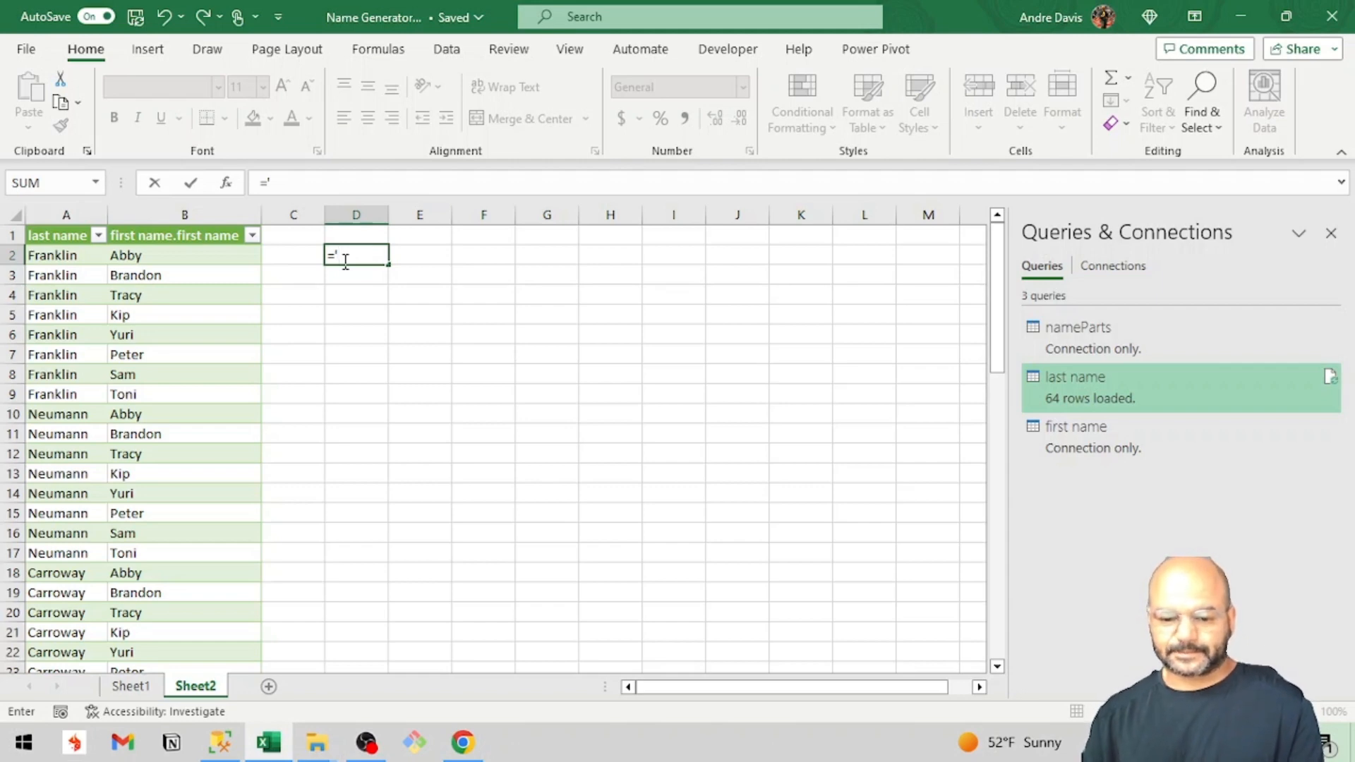
{"action": "type", "text": "\""}
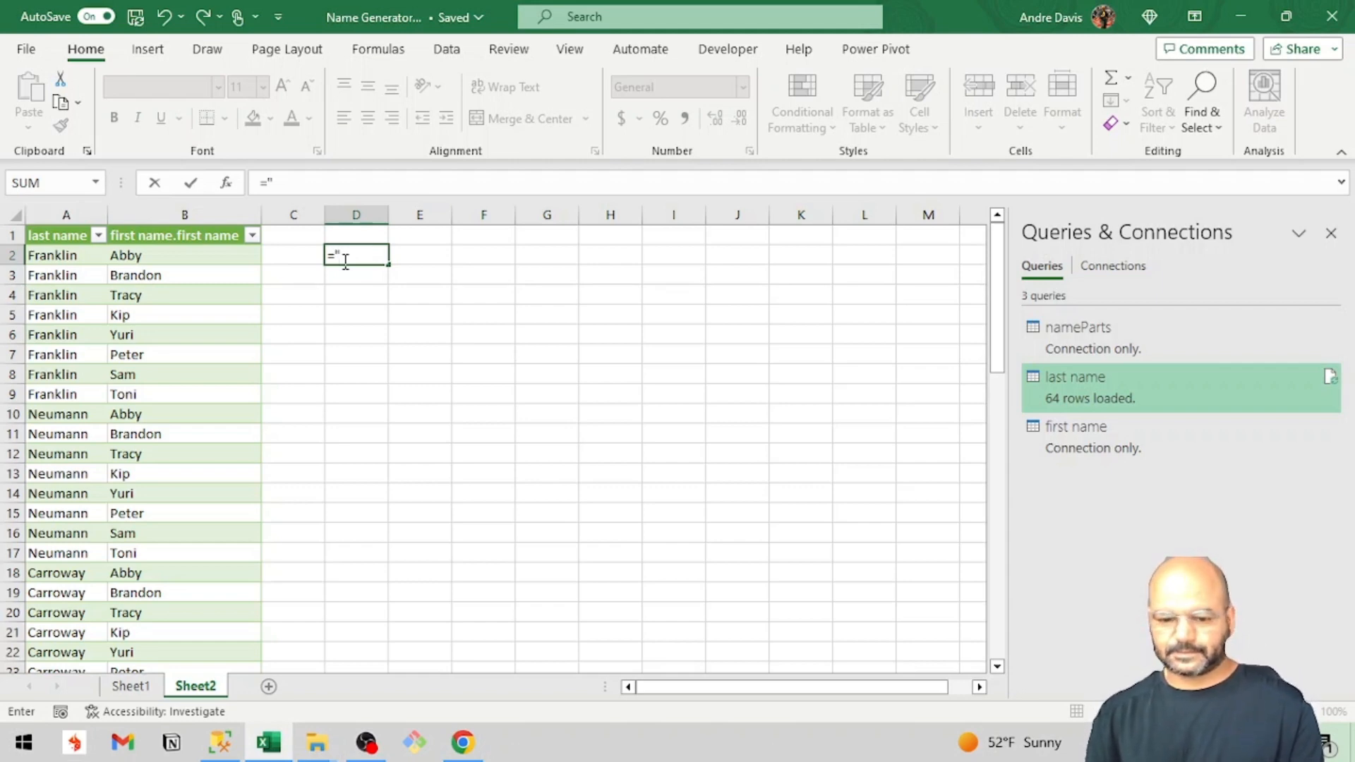
{"action": "type", "text": "\""}
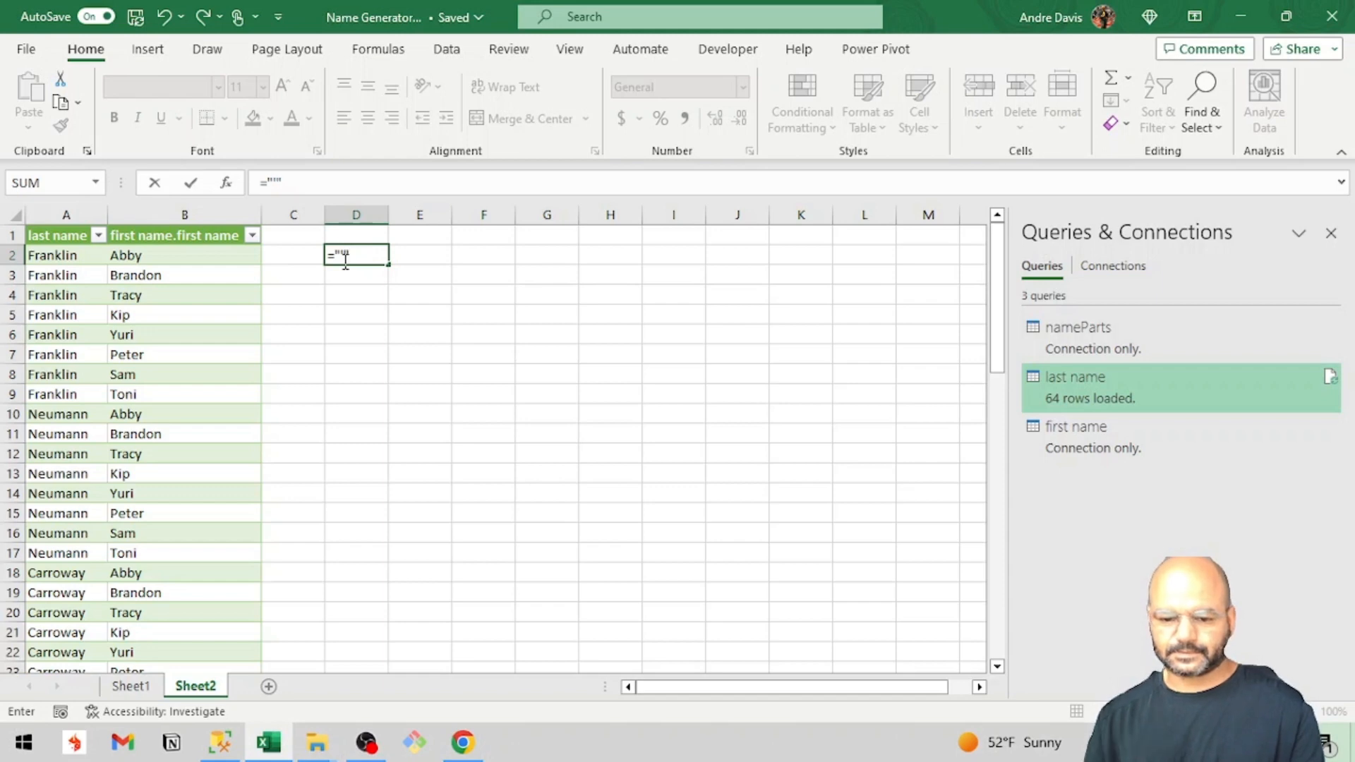
{"action": "type", "text": ","}
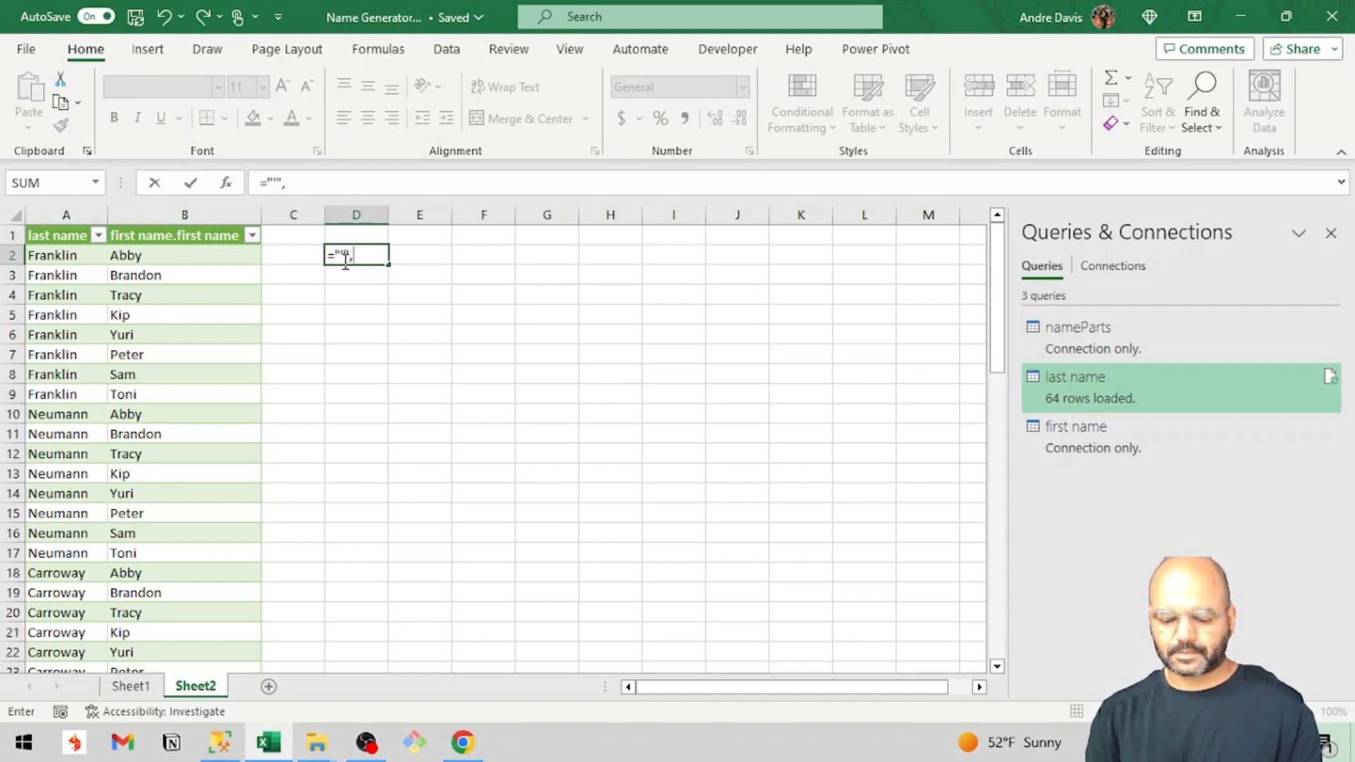
{"action": "type", "text": "&"}
{"action": "left_click", "coordinate": [218, 253]}
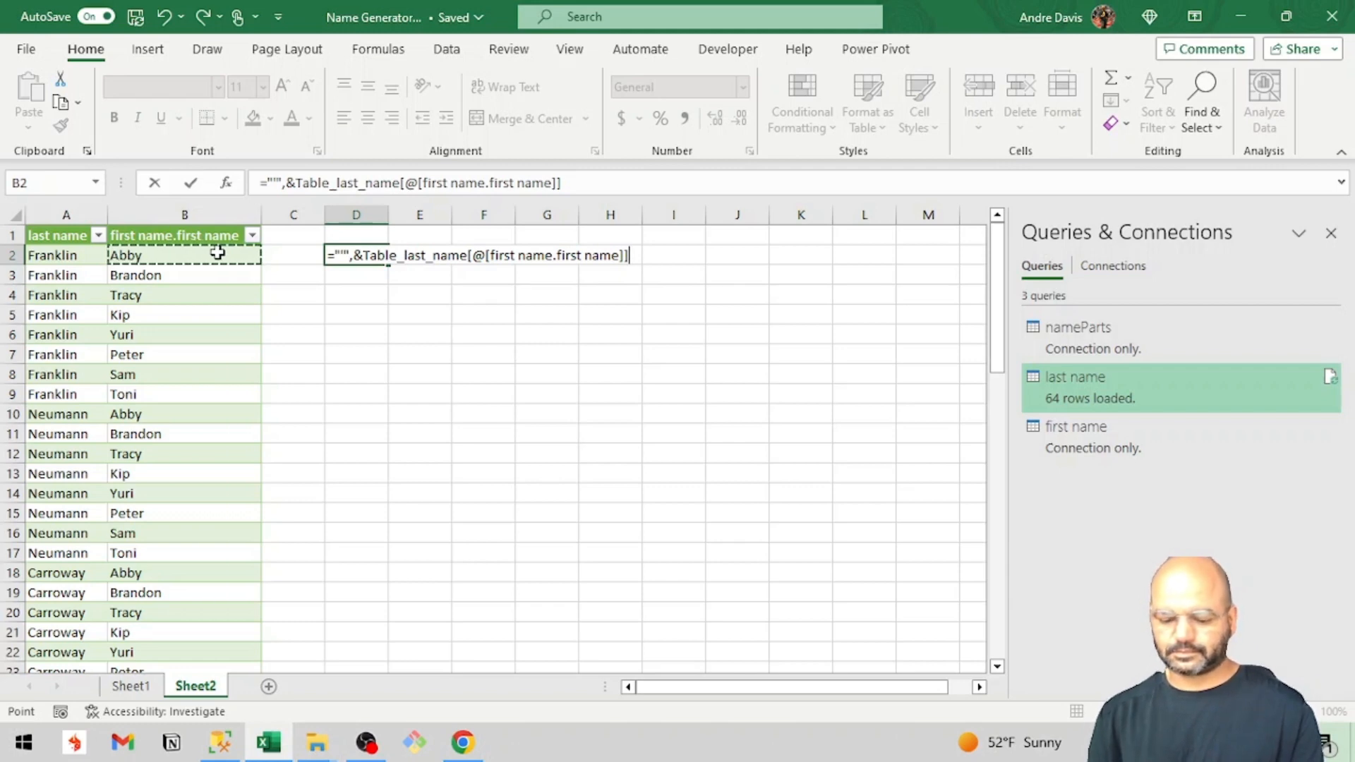
{"action": "type", "text": "&\""}
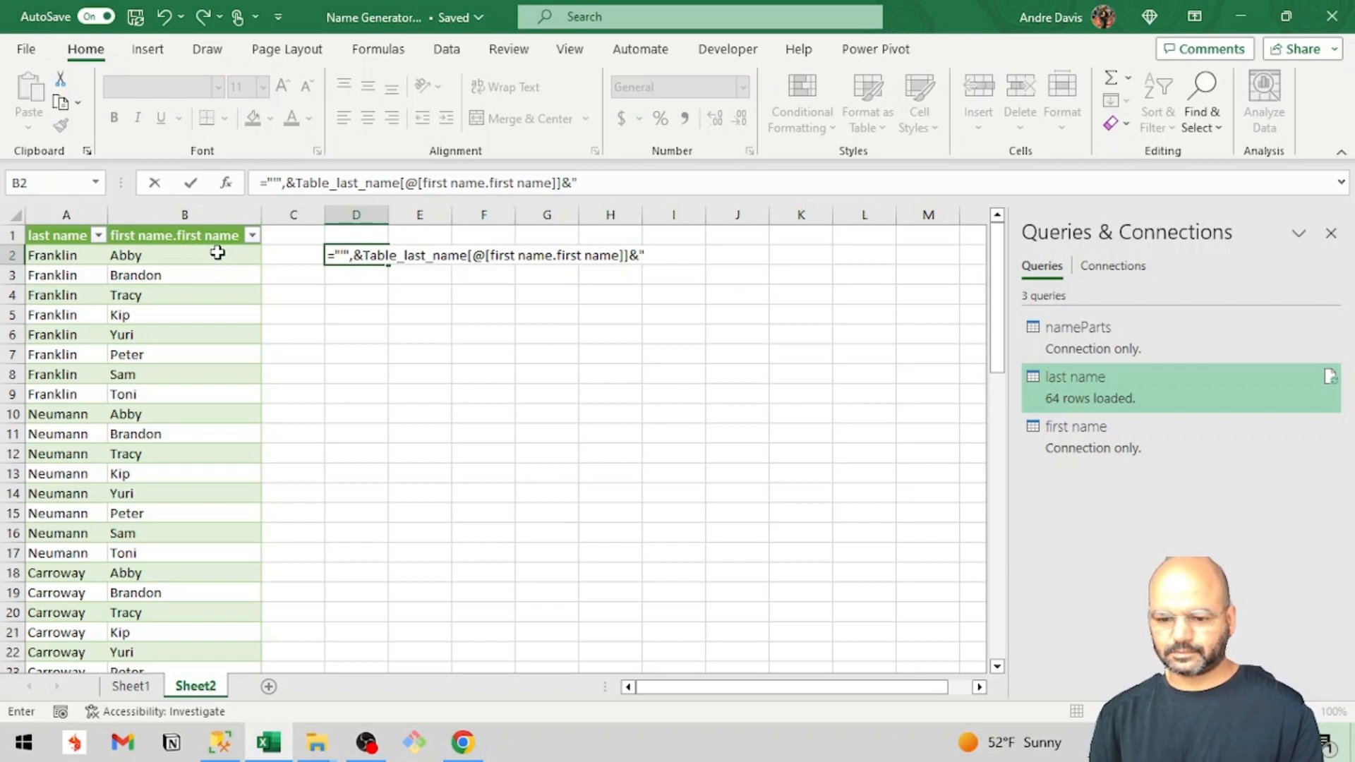
{"action": "type", "text": "\""}
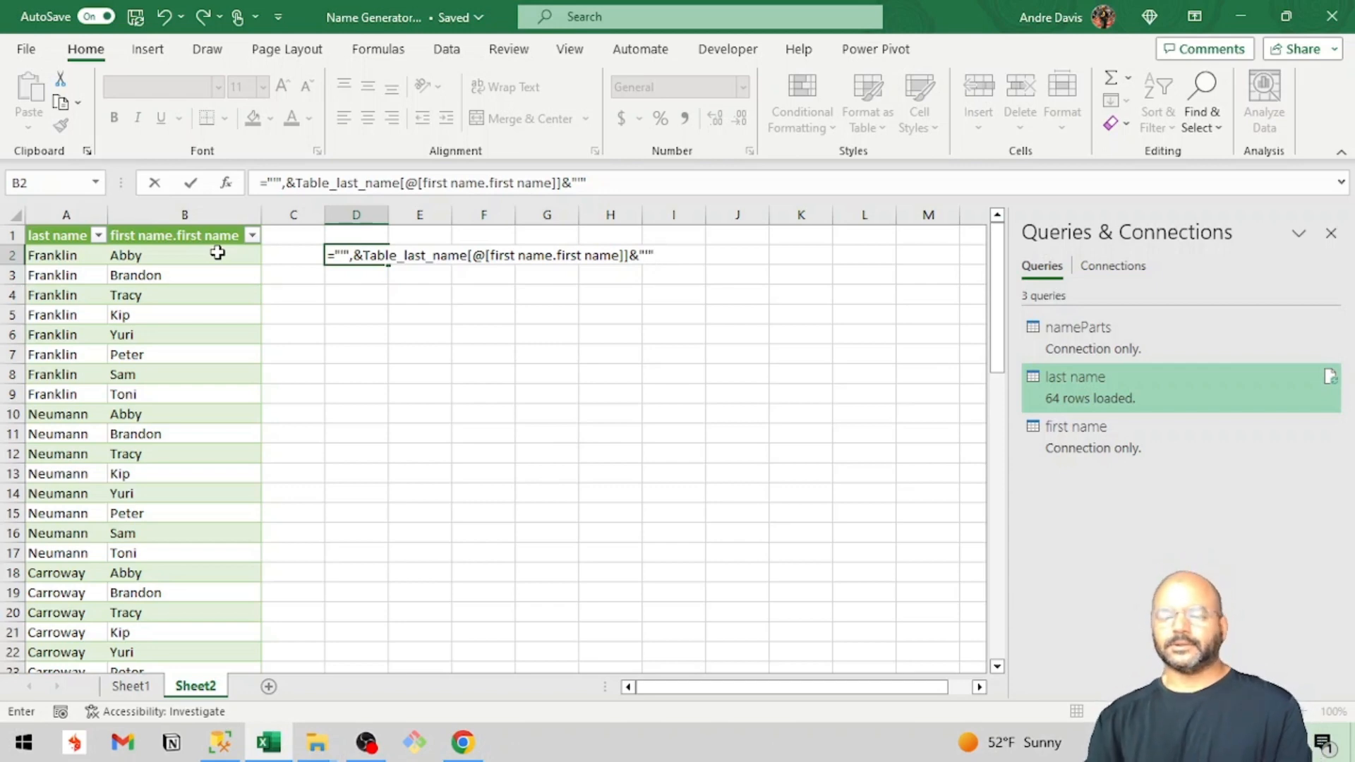
{"action": "key", "text": "Return"}
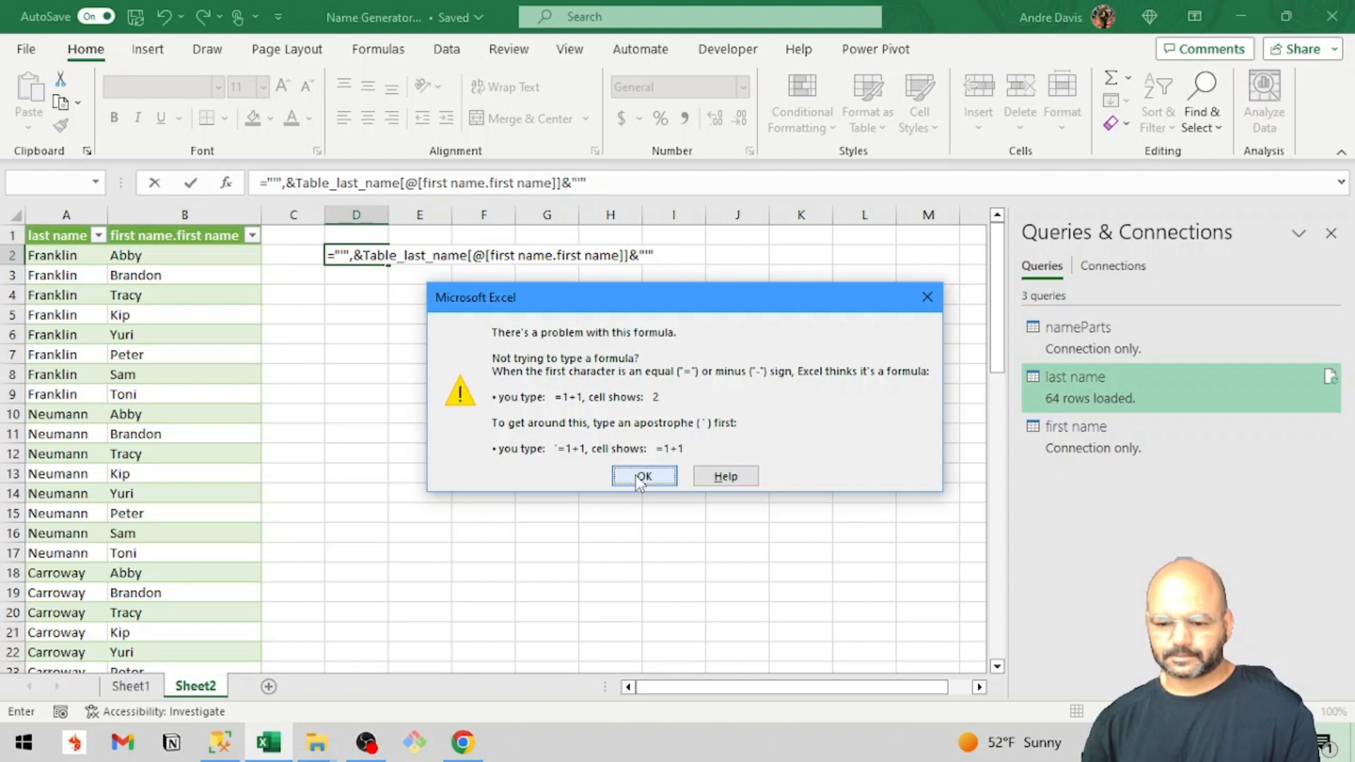
{"action": "left_click", "coordinate": [642, 477]}
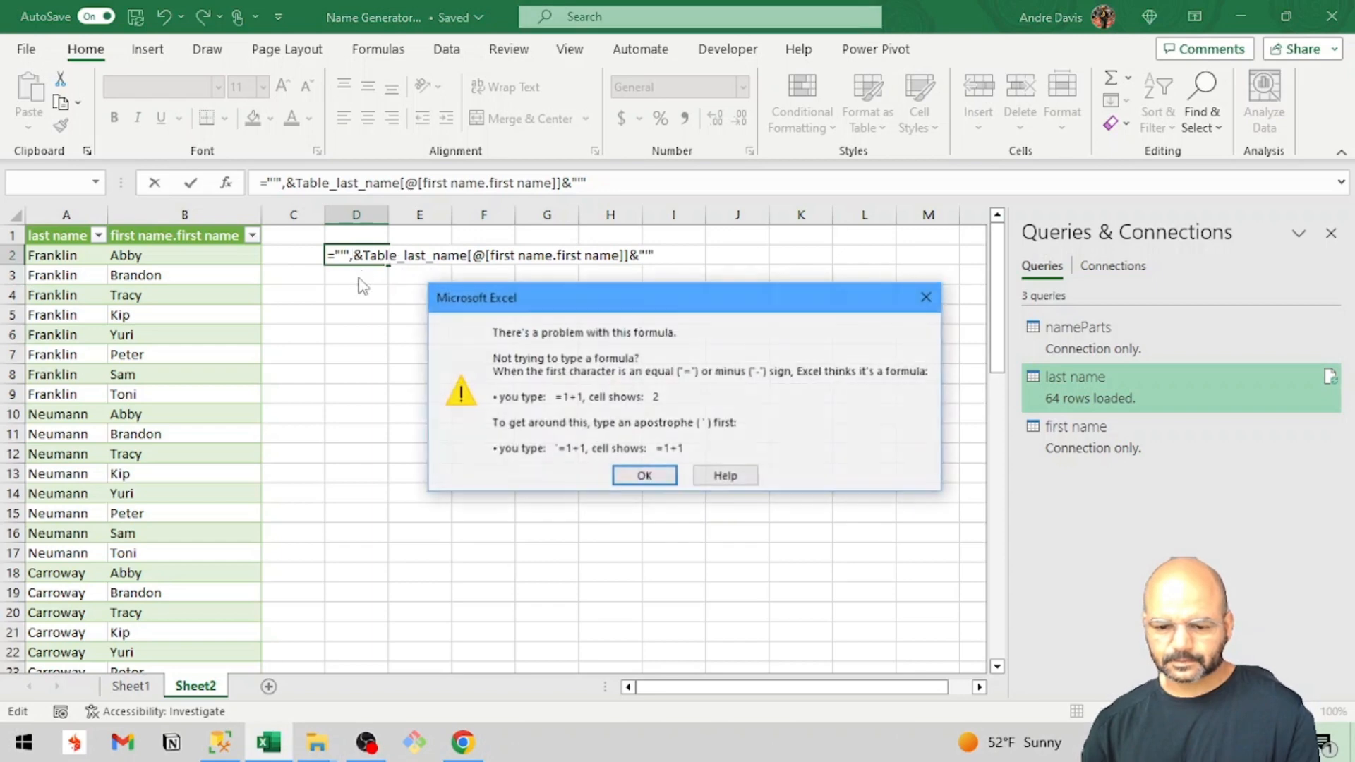
{"action": "key", "text": "Return"}
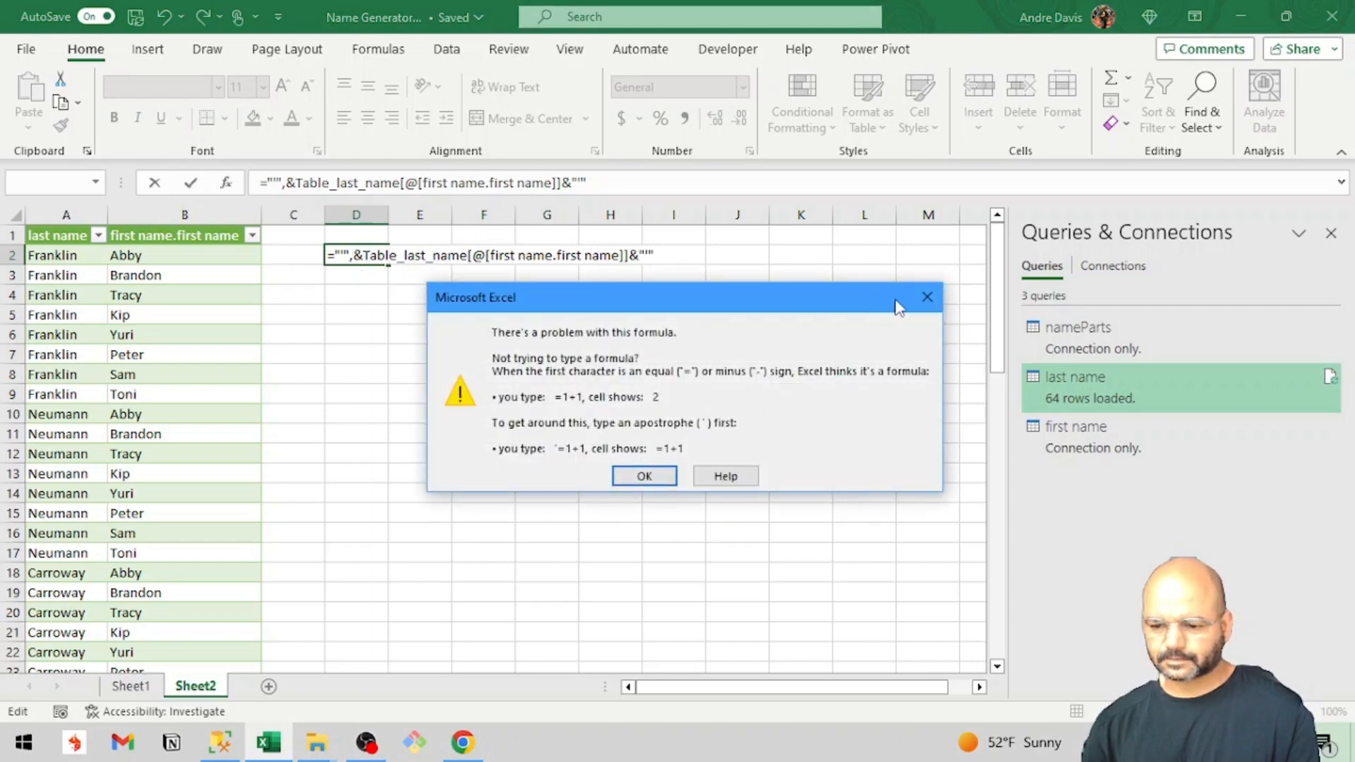
{"action": "left_click", "coordinate": [928, 299]}
{"action": "left_click", "coordinate": [545, 353]}
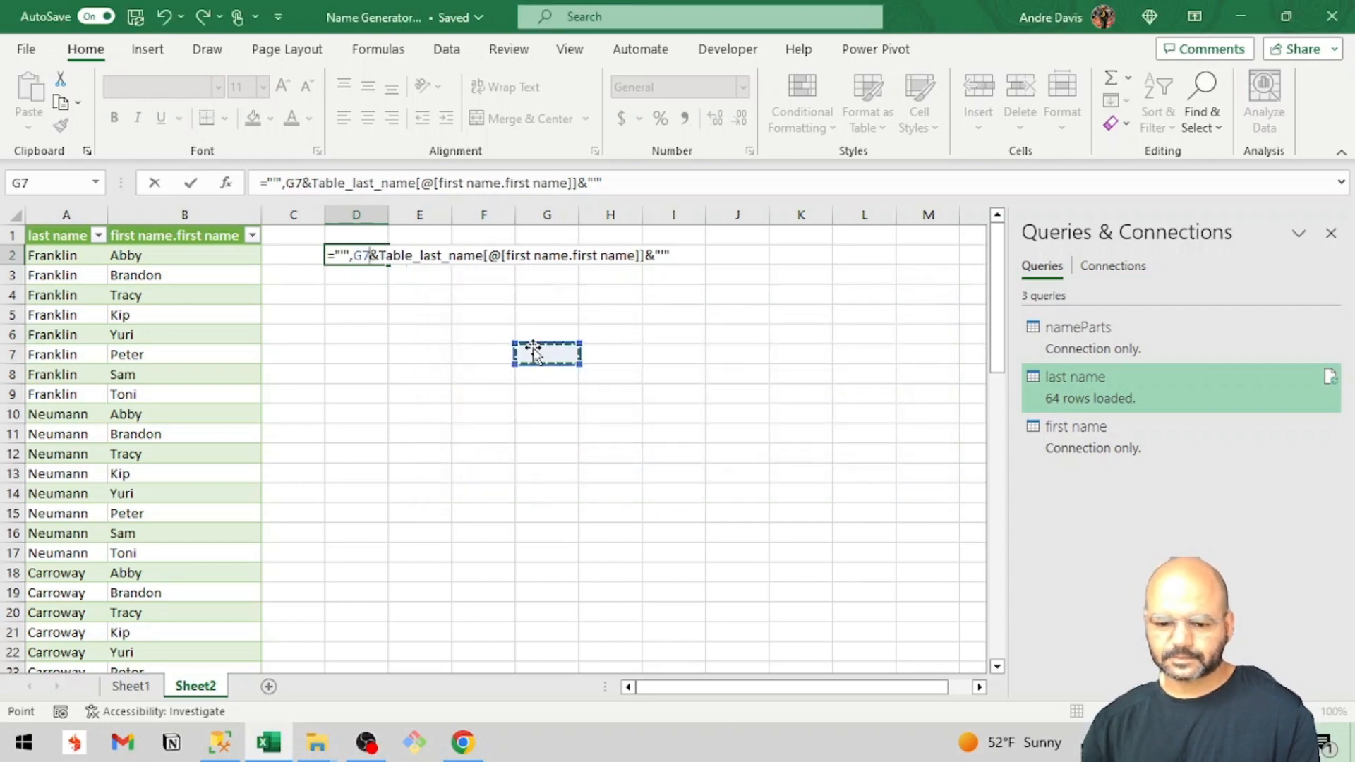
{"action": "key", "text": "Escape"}
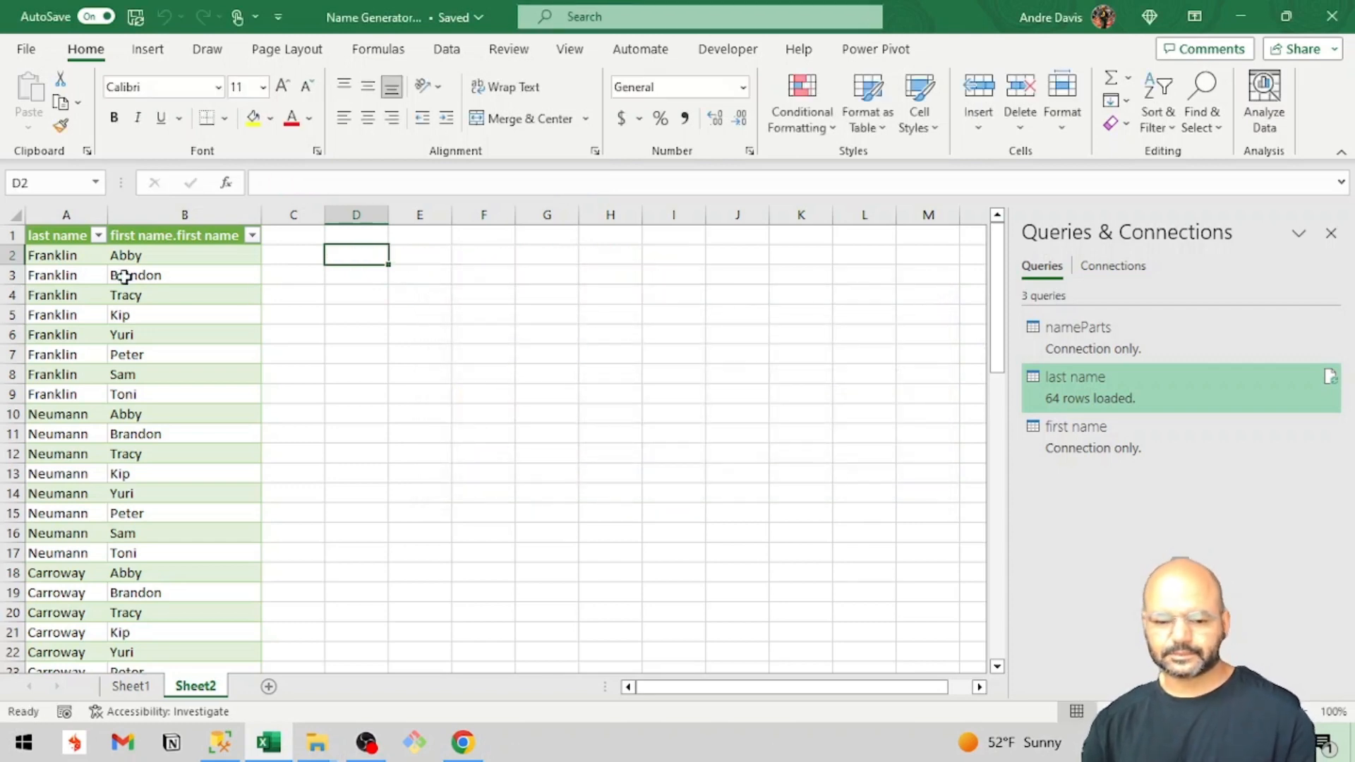
{"action": "left_click_drag", "start_coordinate": [71, 257], "coordinate": [237, 409]}
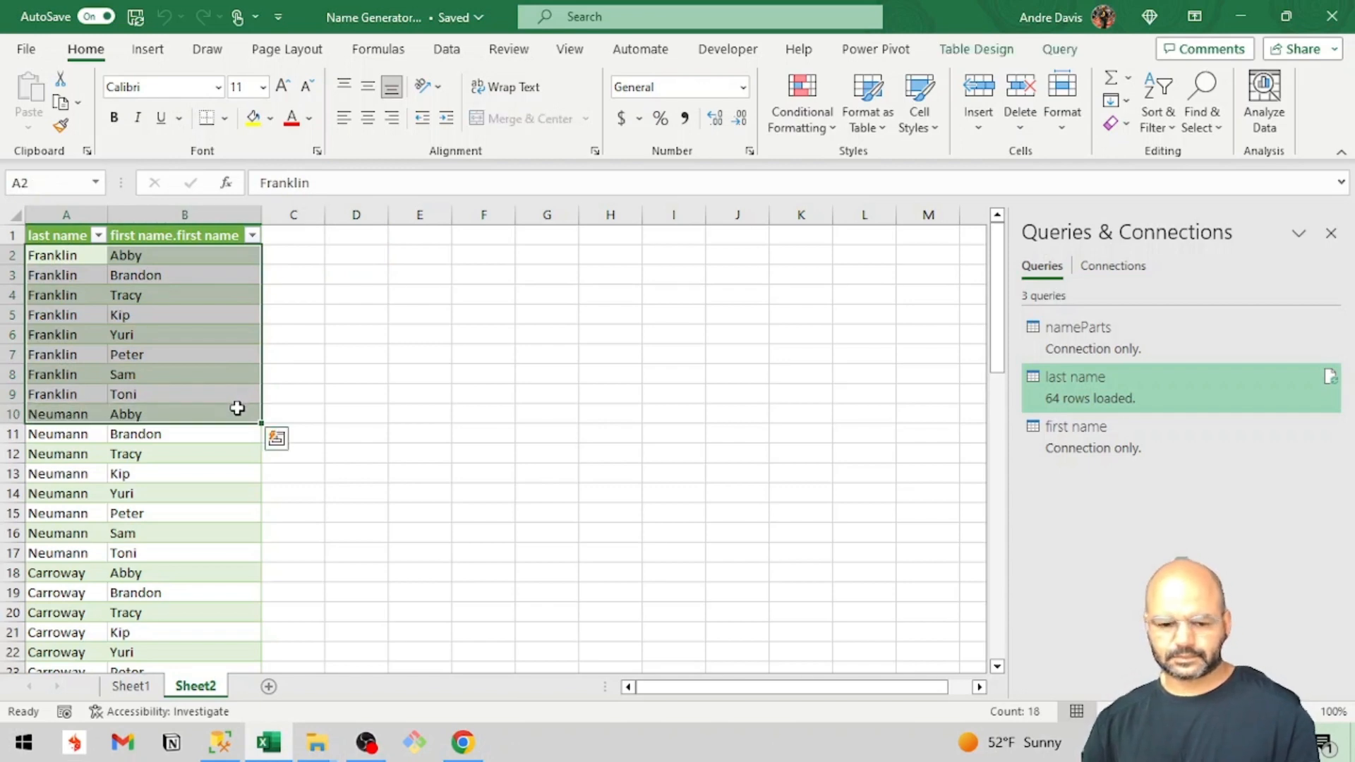
{"action": "key", "text": "ctrl+c"}
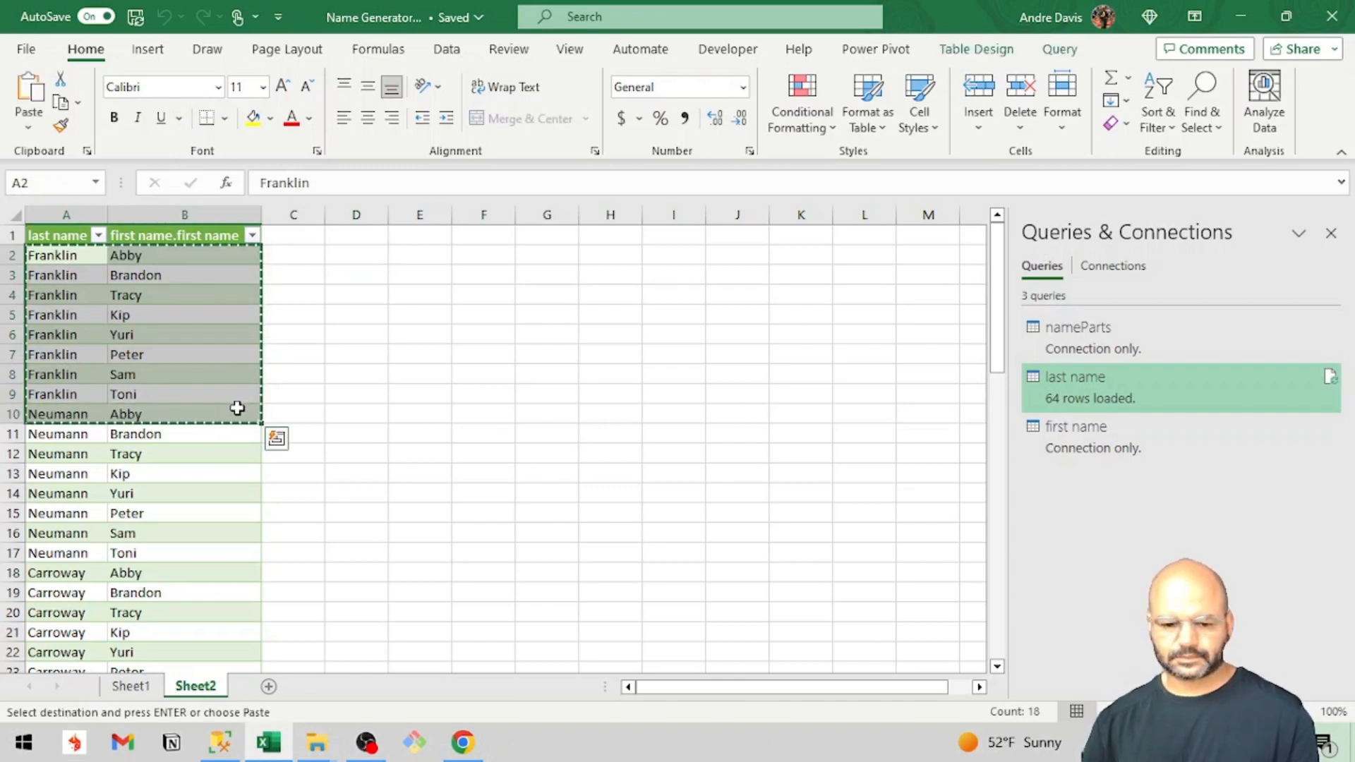
{"action": "left_click", "coordinate": [187, 385]}
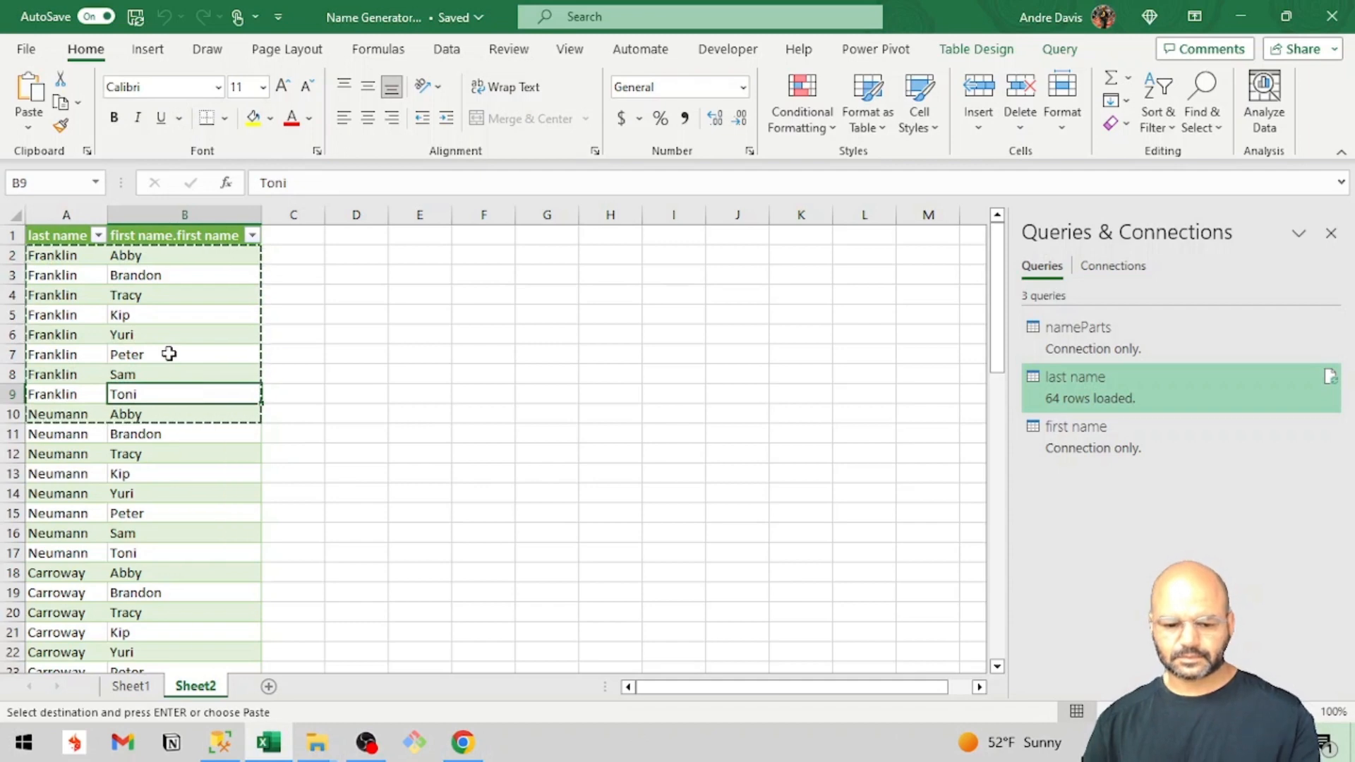
{"action": "key", "text": "Escape"}
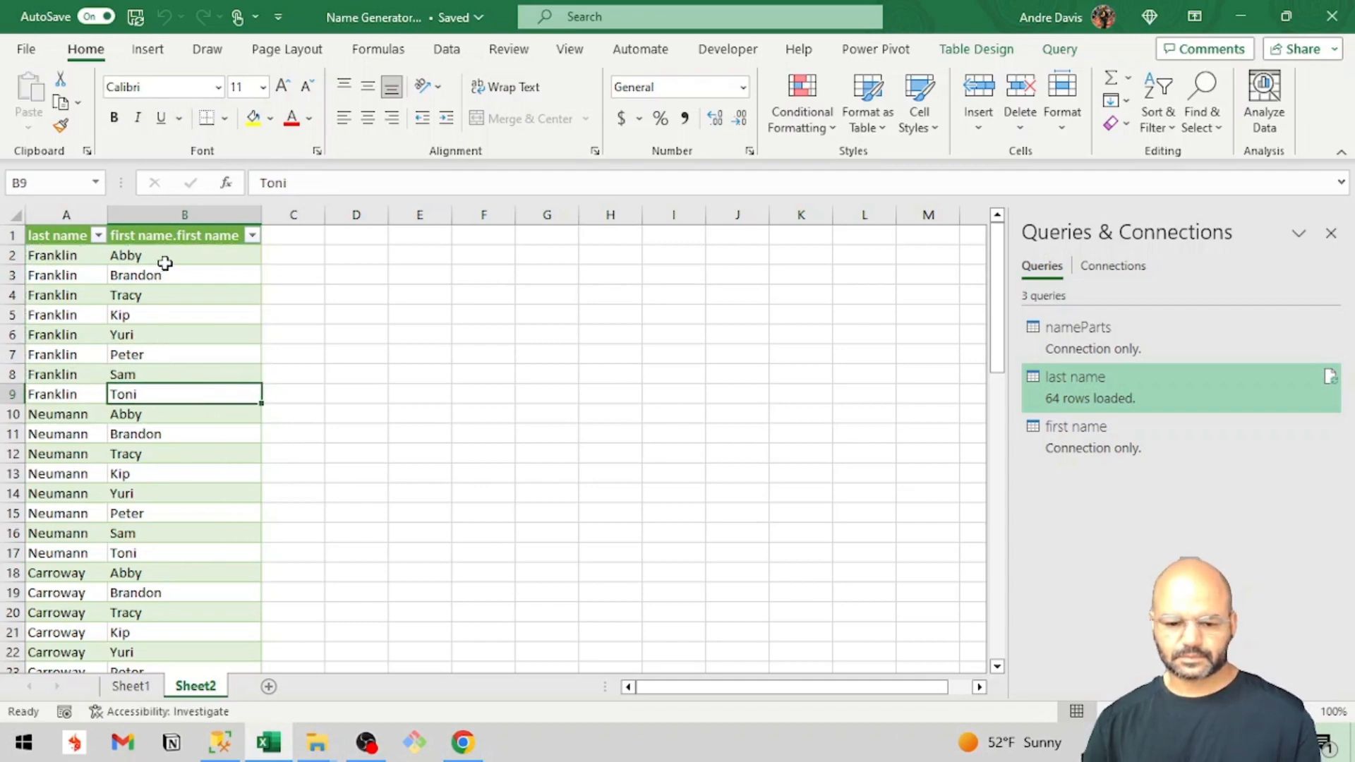
Copy the first names in B2:B9 and paste them as values only starting at E3.
{"action": "left_click_drag", "start_coordinate": [165, 264], "coordinate": [156, 391]}
{"action": "key", "text": "ctrl+c"}
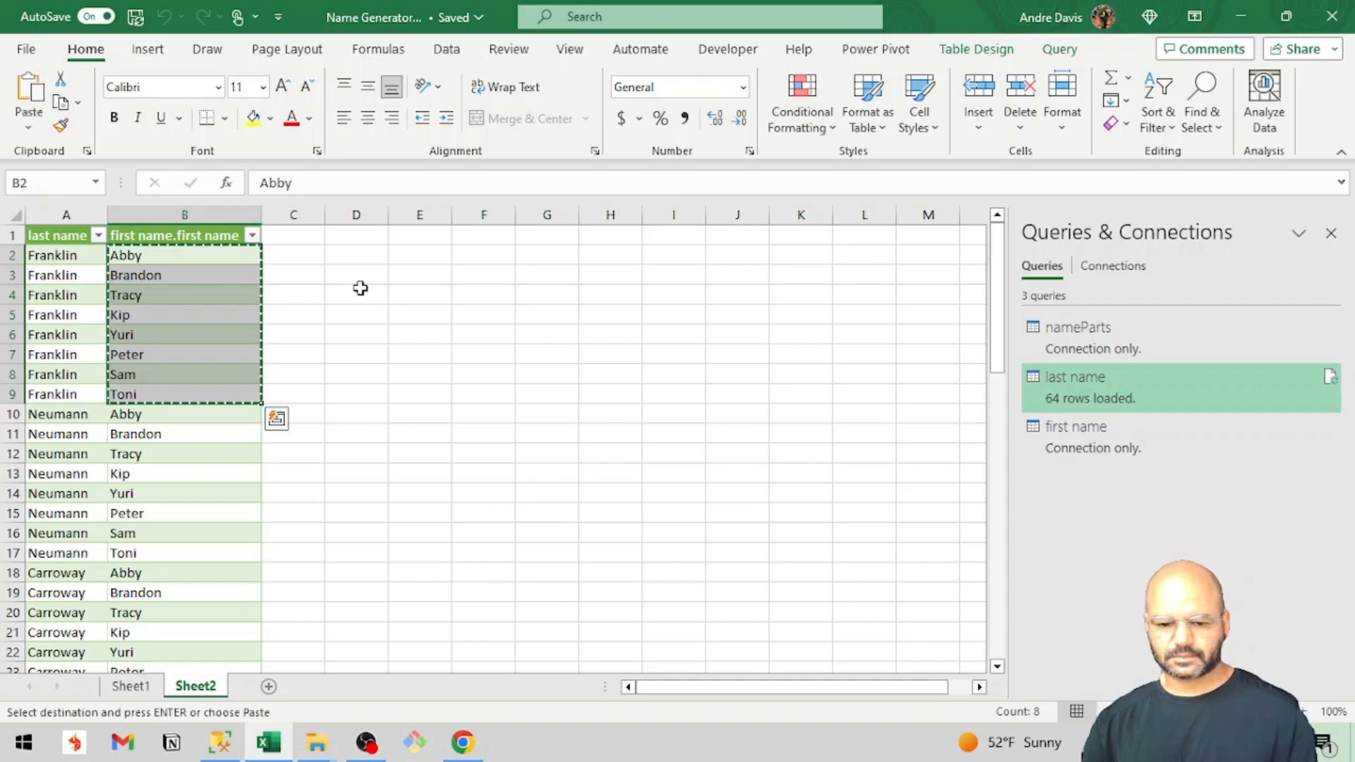
{"action": "left_click", "coordinate": [417, 276]}
{"action": "key", "text": "ctrl+v"}
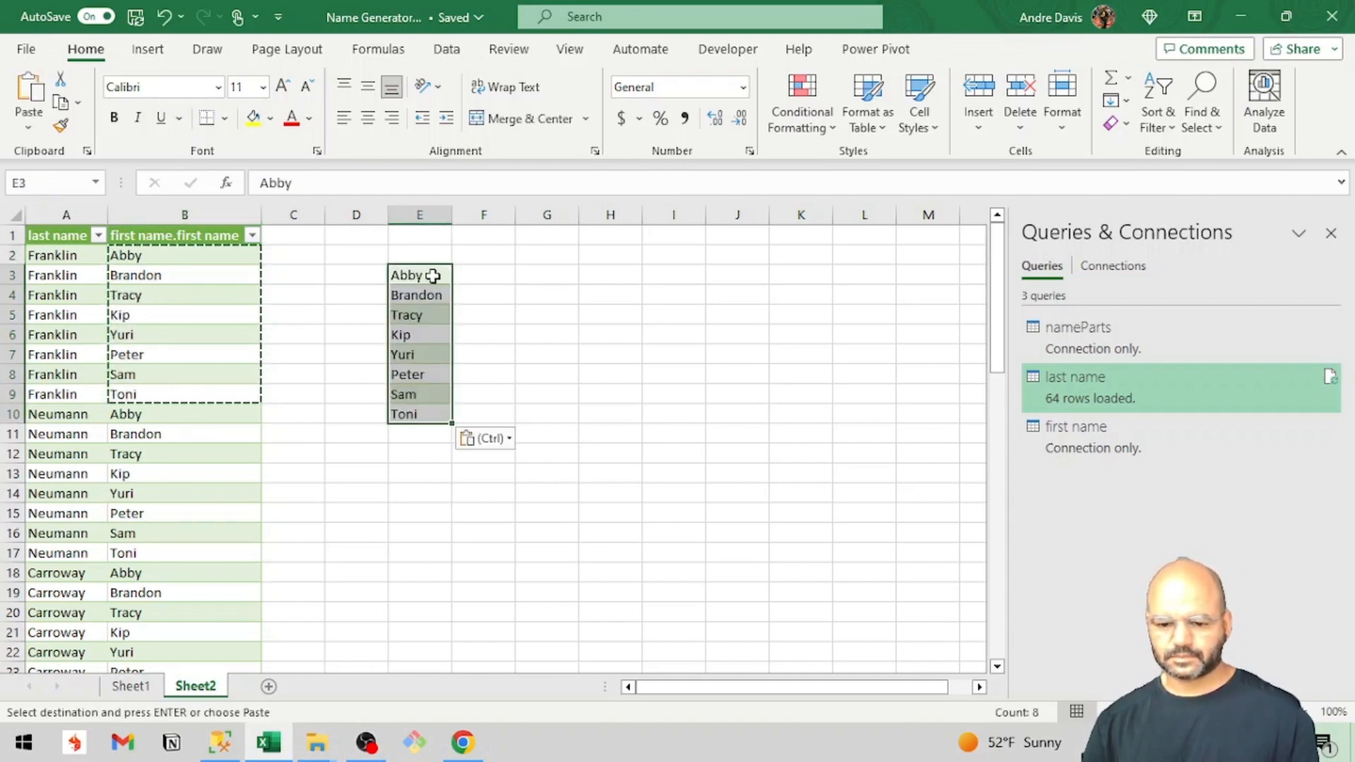
{"action": "left_click", "coordinate": [488, 441]}
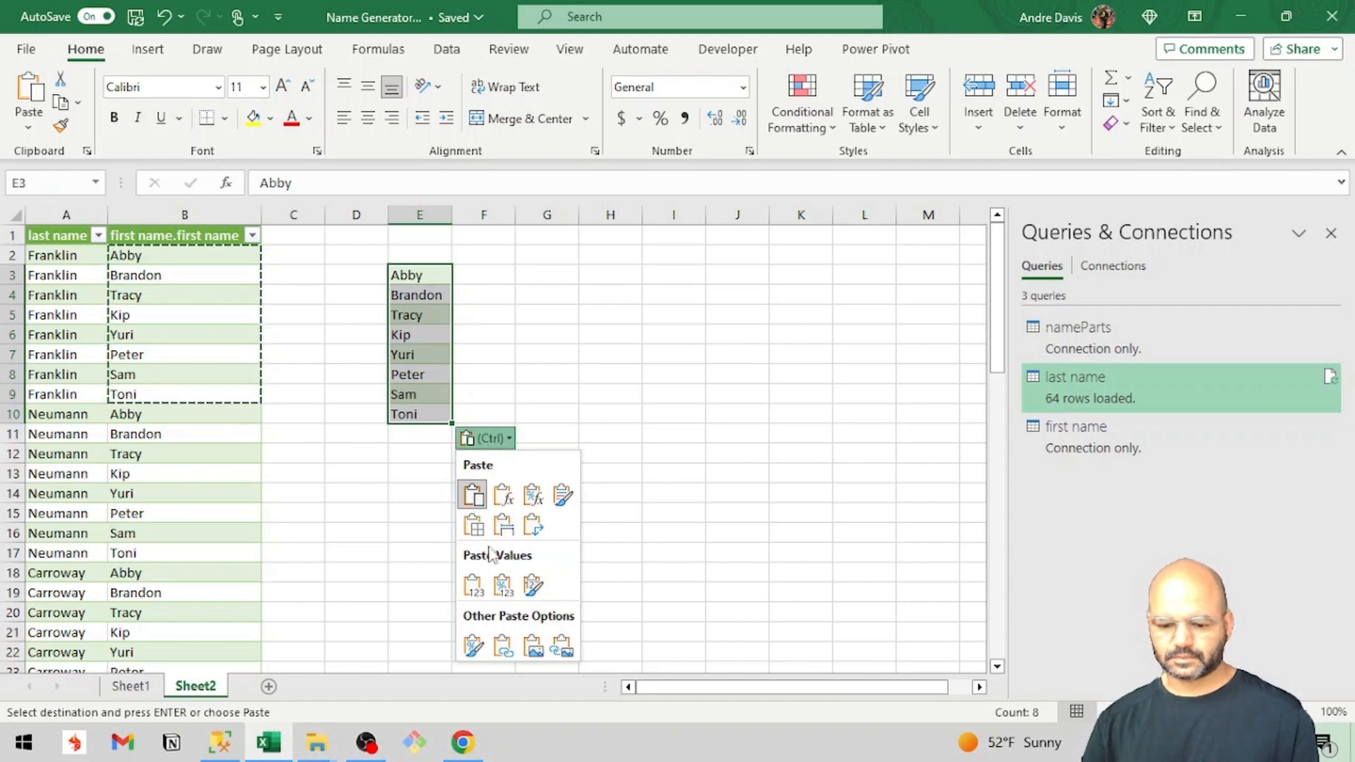
{"action": "left_click", "coordinate": [471, 582]}
Enter the formula ="'" & E3 & "'" in F3 to wrap the first name in single quotes, and fill it down to F10.
{"action": "left_click", "coordinate": [487, 272]}
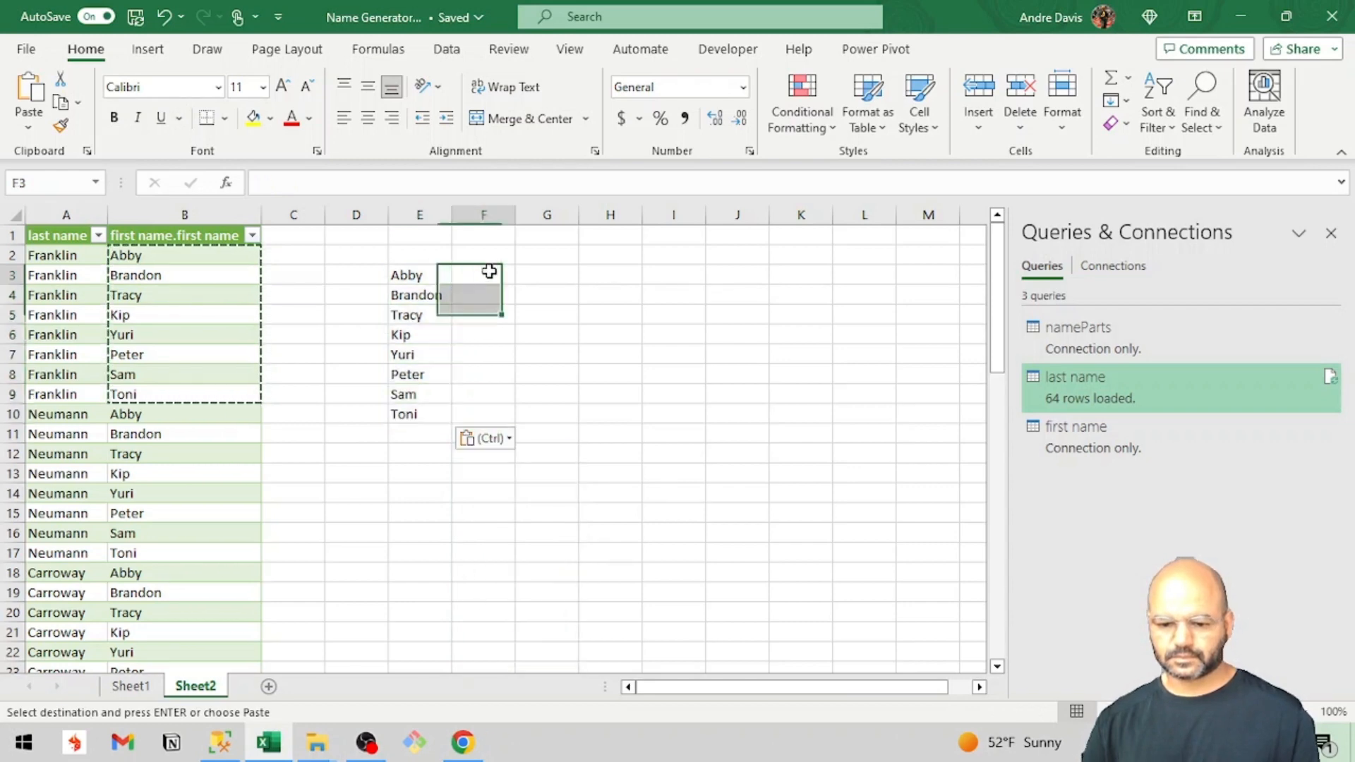
{"action": "type", "text": "="}
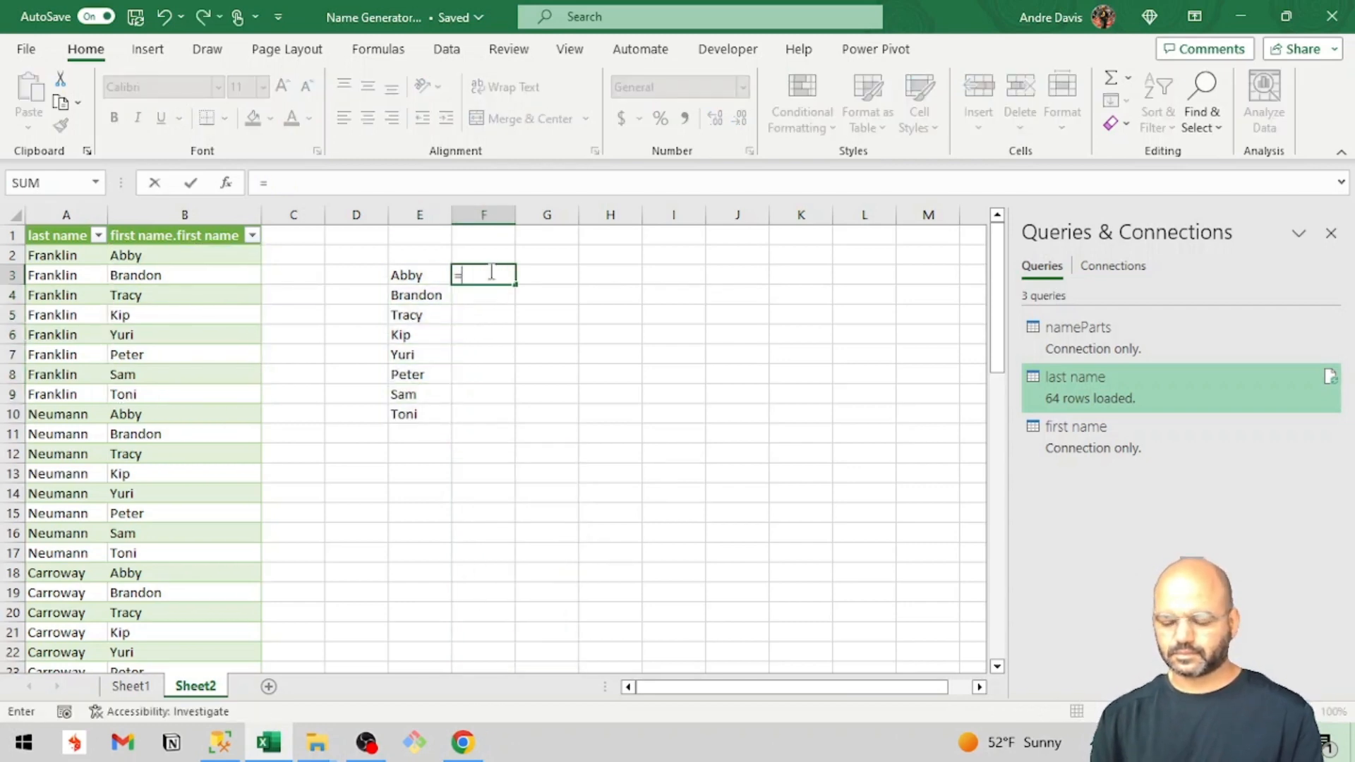
{"action": "type", "text": "\""}
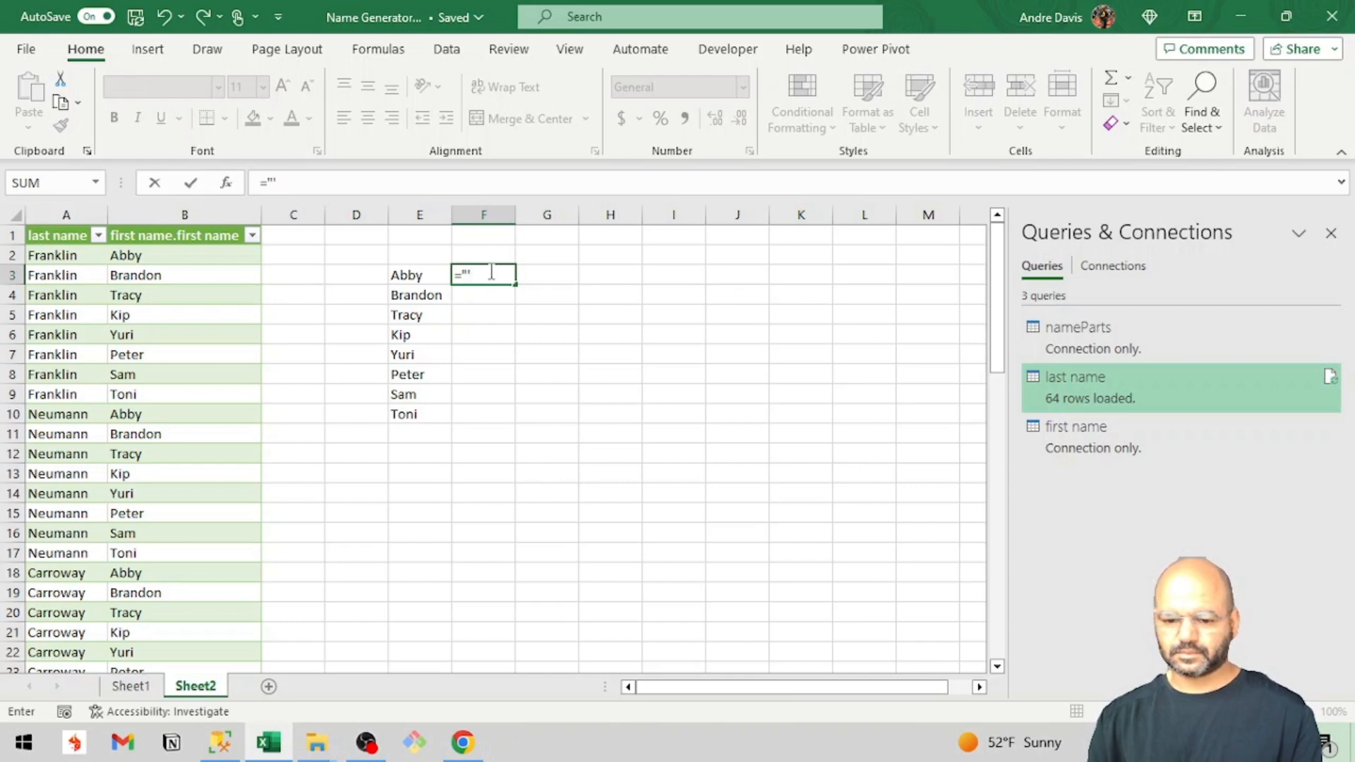
{"action": "type", "text": "\""}
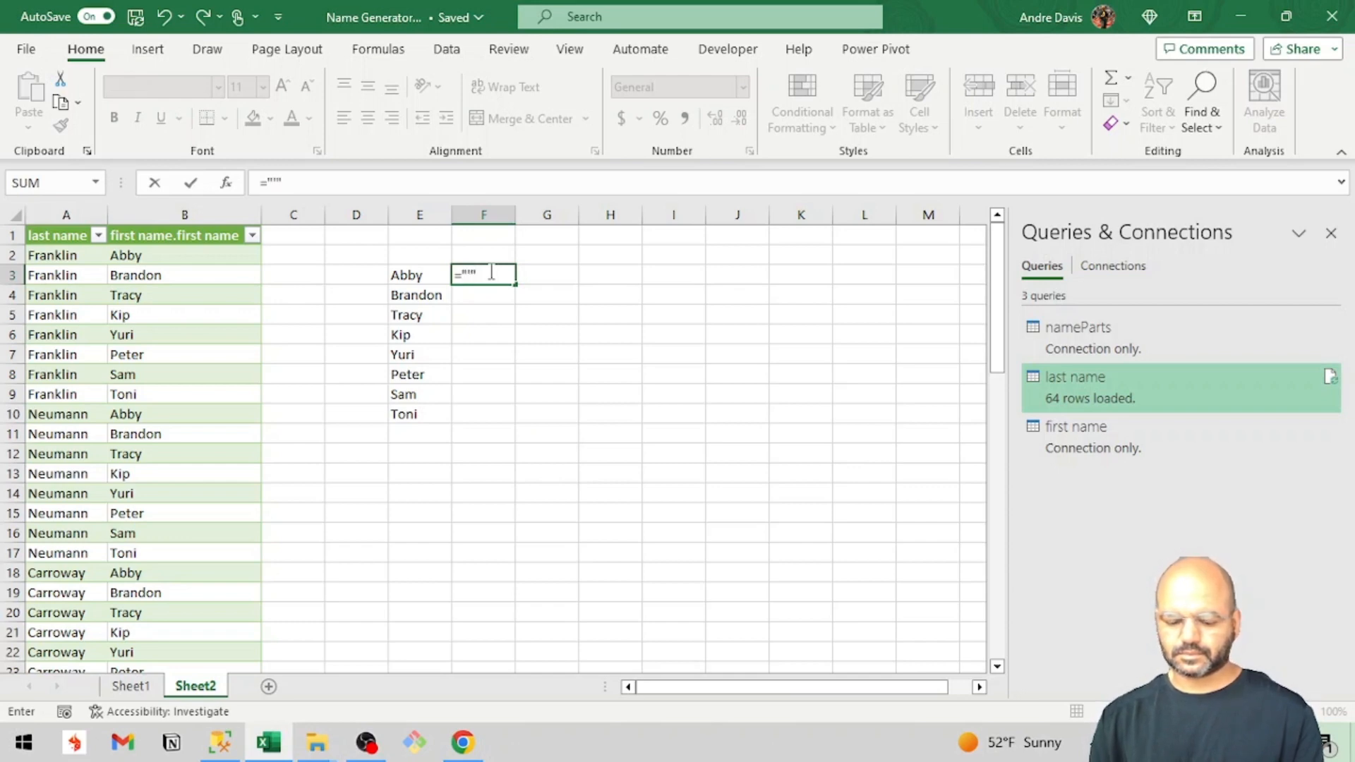
{"action": "type", "text": " &&"}
{"action": "key", "text": "BackSpace"}
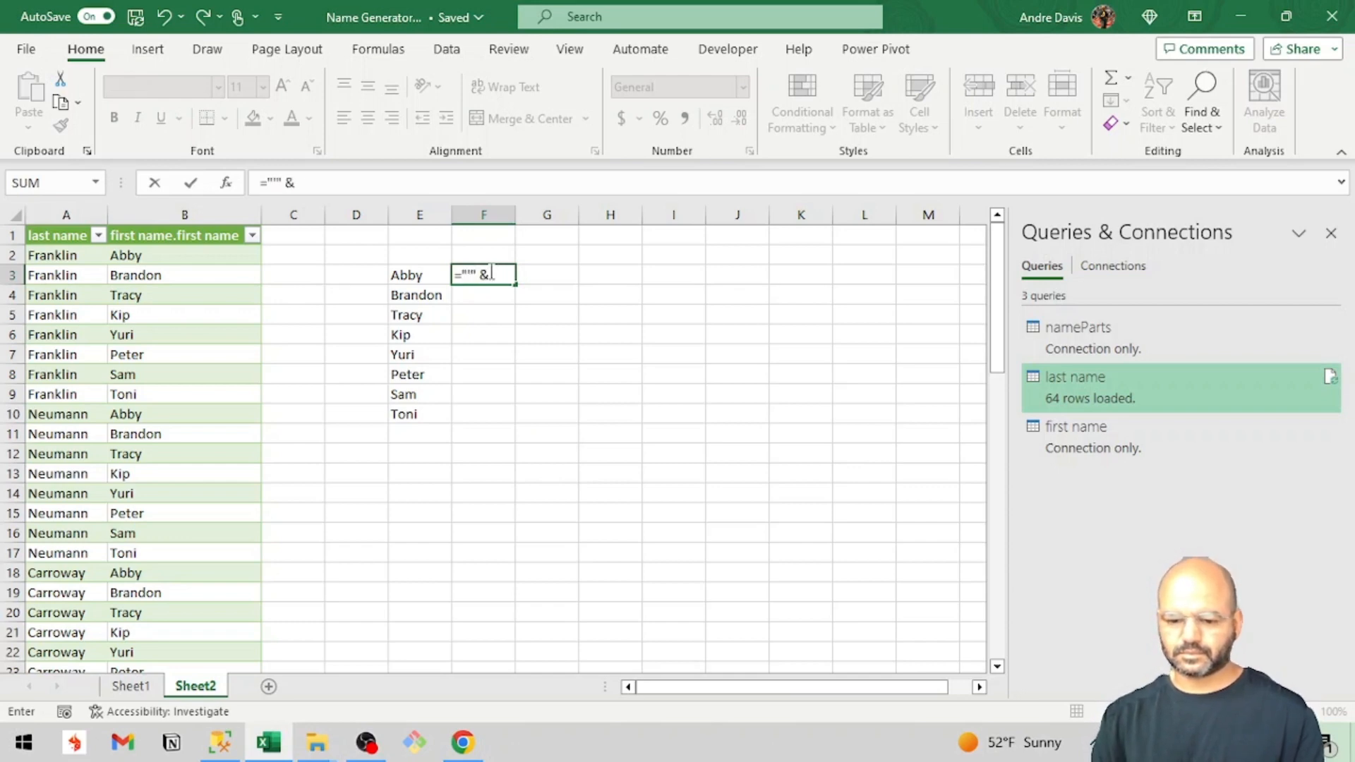
{"action": "left_click", "coordinate": [401, 276]}
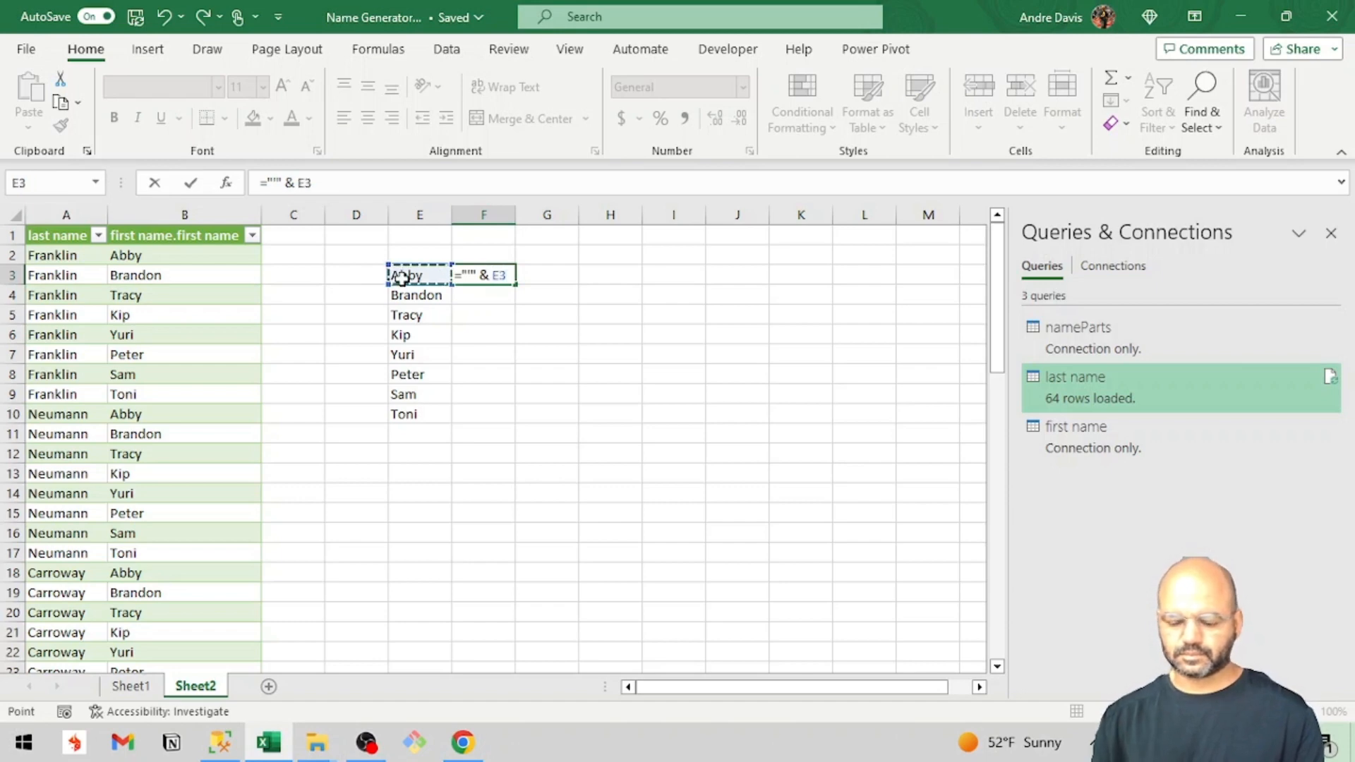
{"action": "type", "text": "&"}
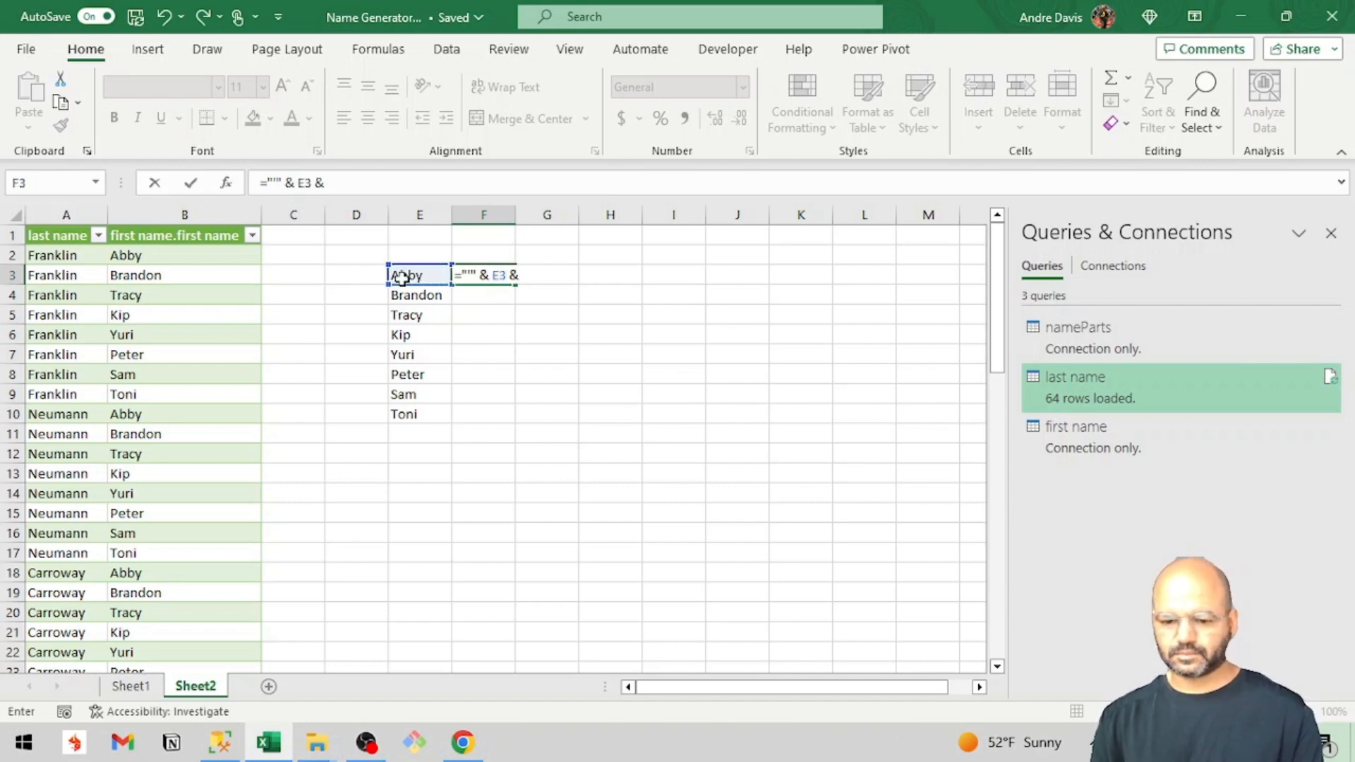
{"action": "type", "text": " \"\"\""}
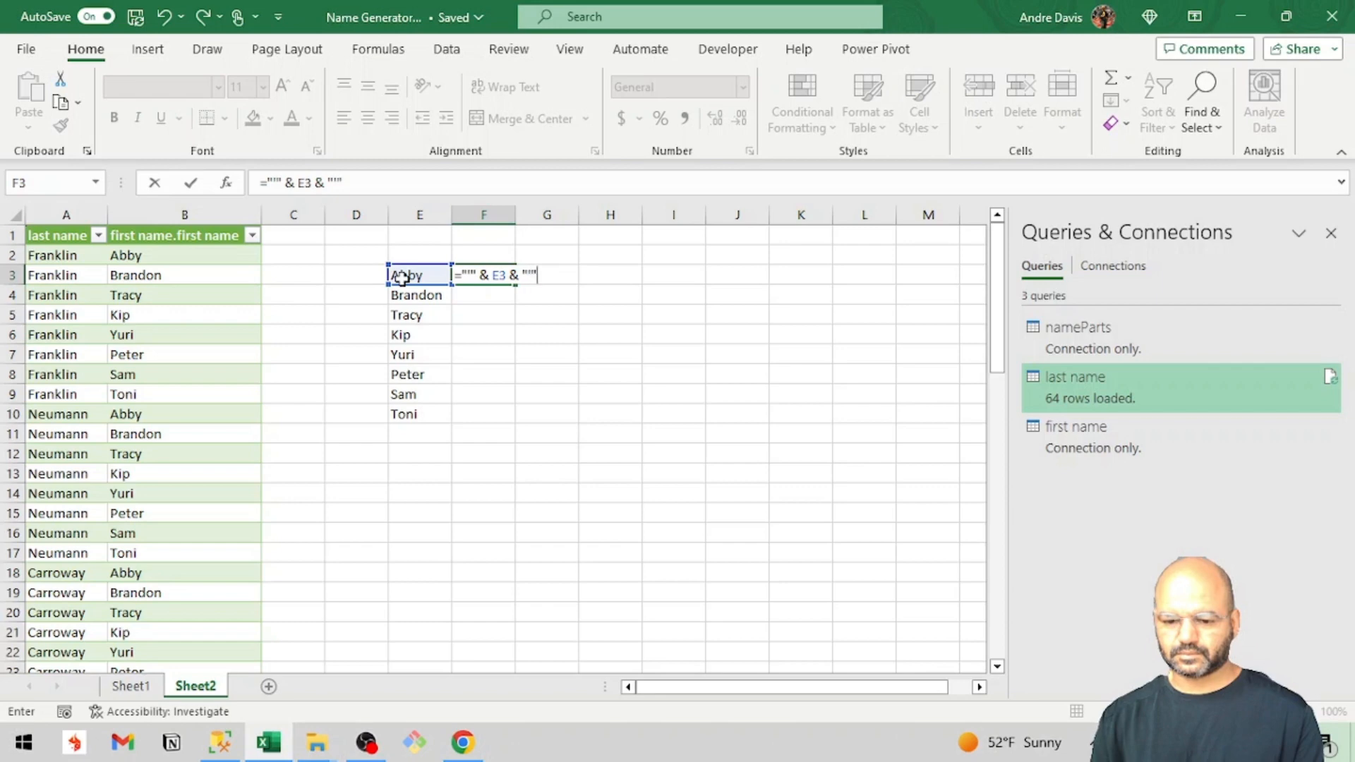
{"action": "key", "text": "Return"}
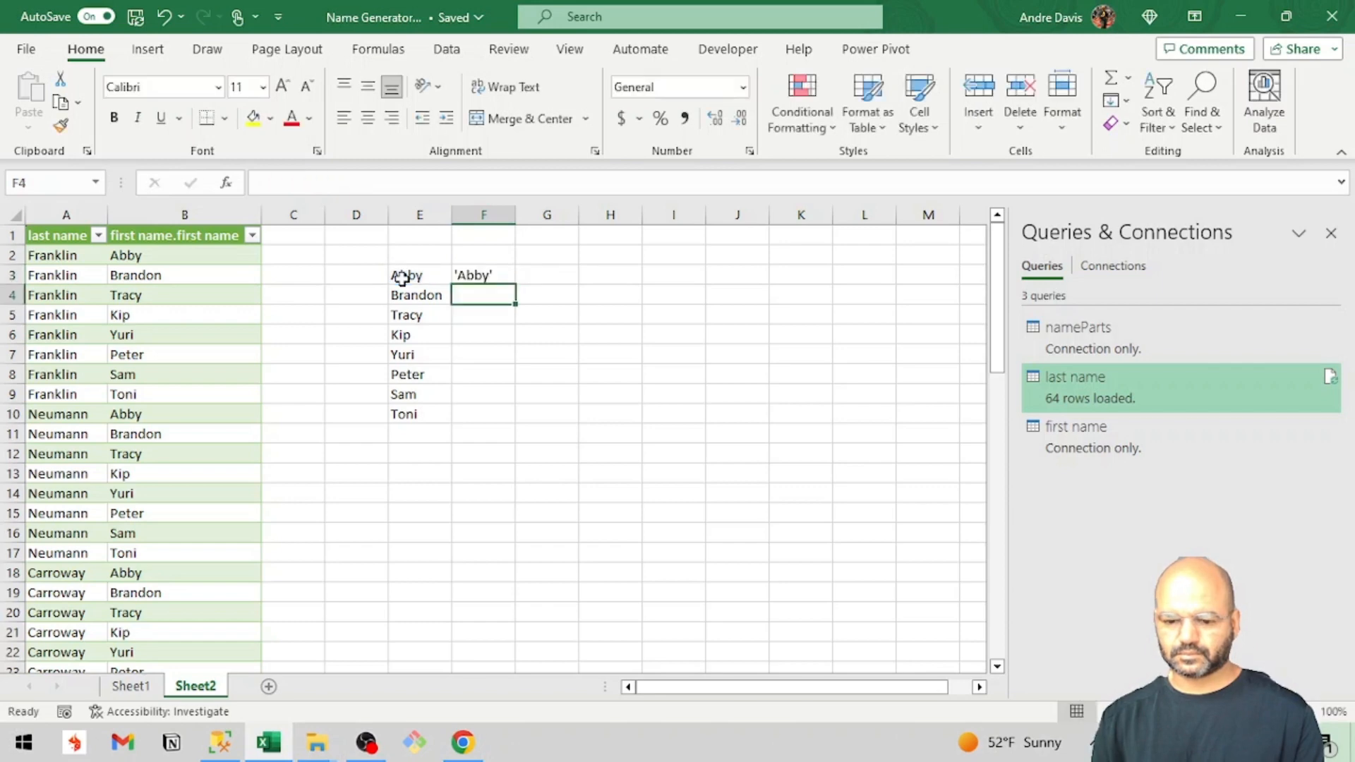
{"action": "left_click", "coordinate": [501, 276]}
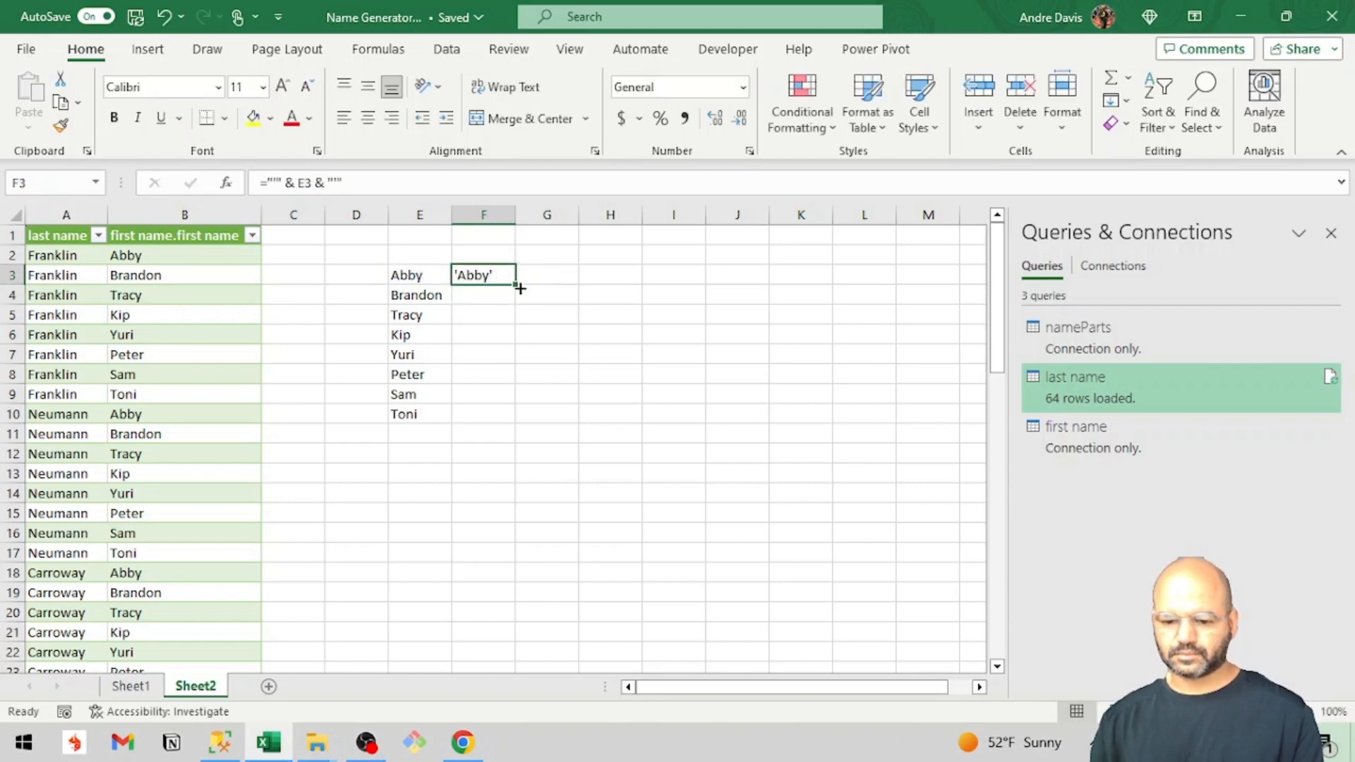
{"action": "double_click", "coordinate": [517, 284]}
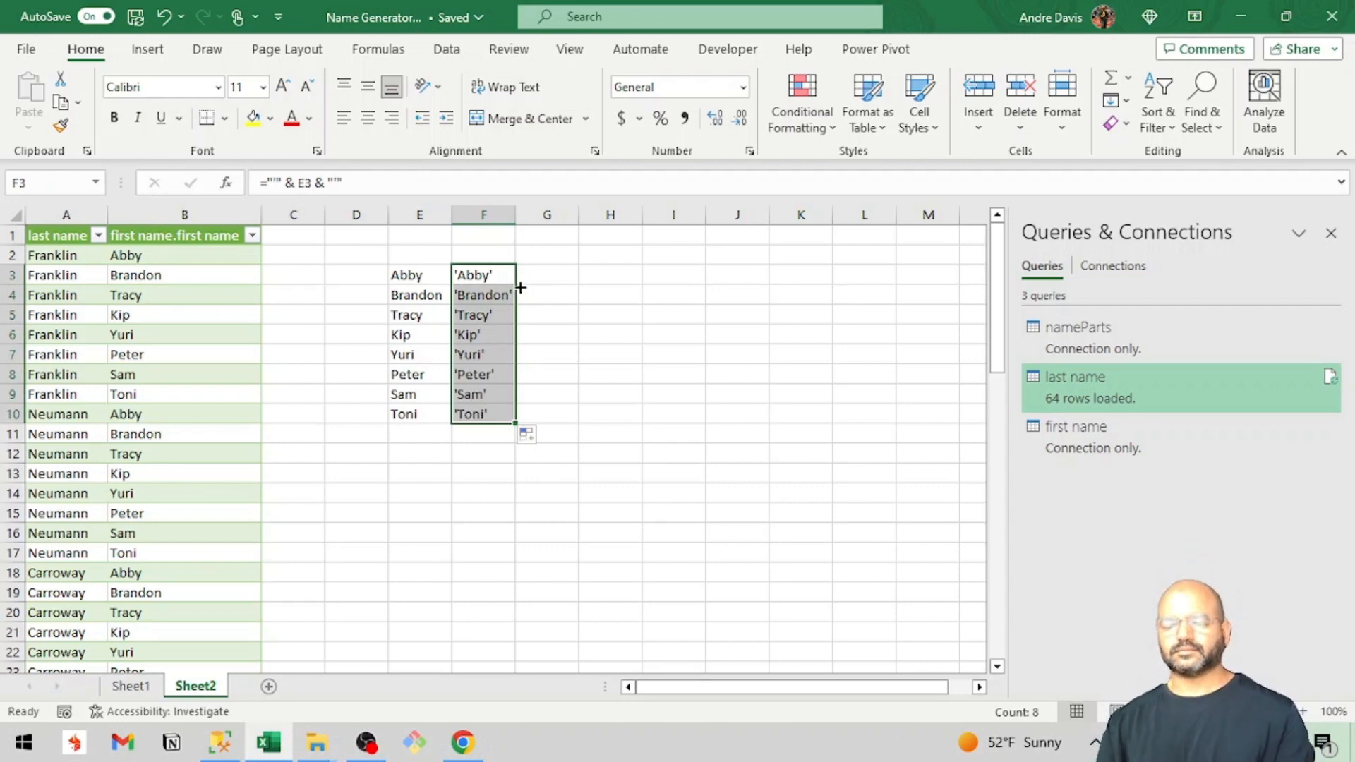
Copy the quoted first names in F3:F10 and paste them below the first names heading in the SQL Server Management Studio query.
{"action": "key", "text": "ctrl+c"}
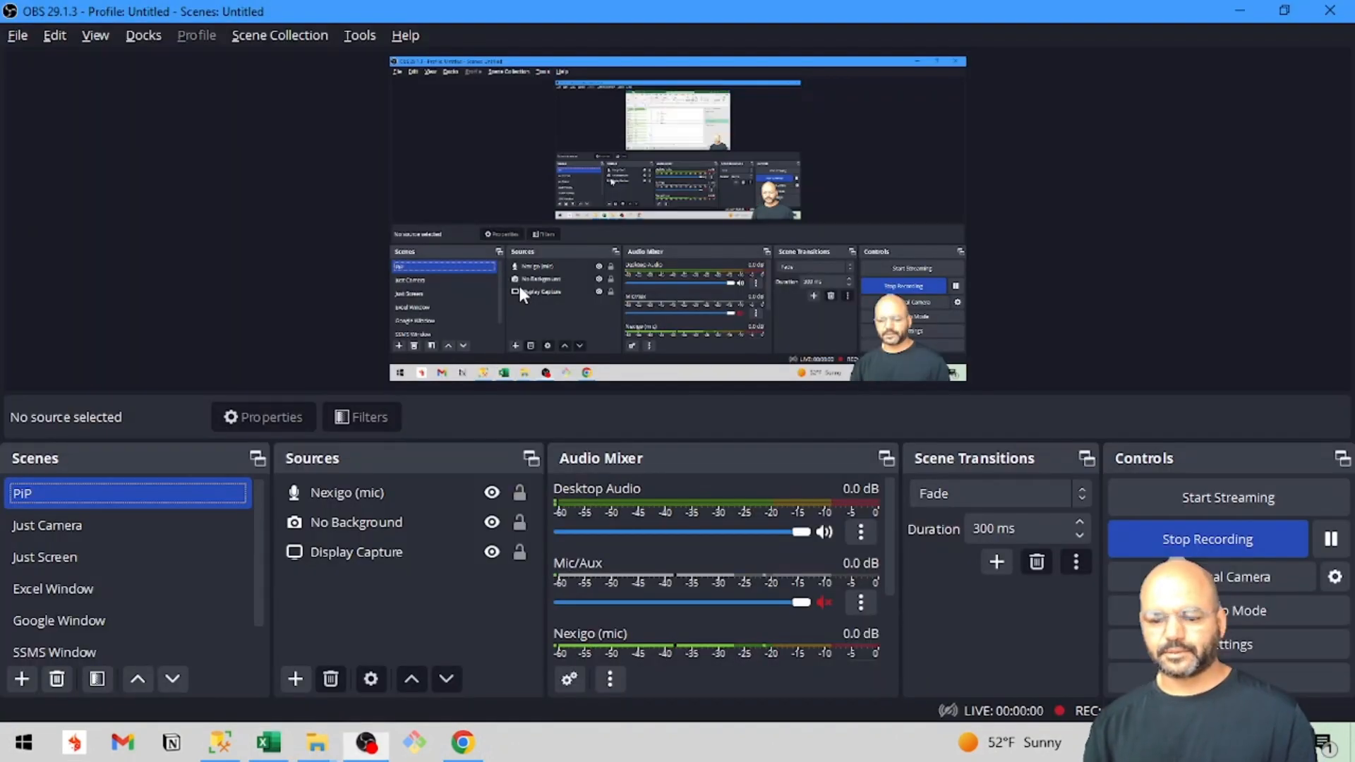
{"action": "key", "text": "alt+Tab"}
{"action": "key", "text": "alt+Tab"}
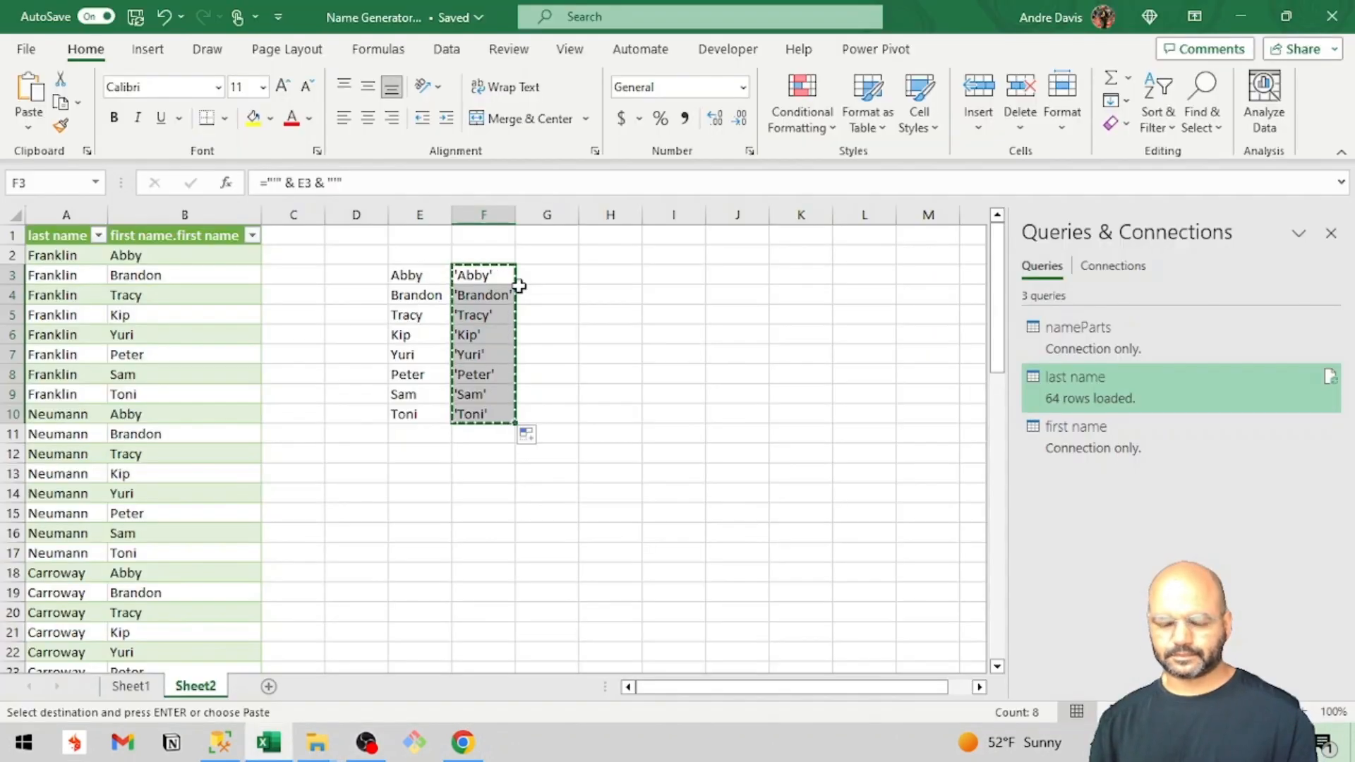
{"action": "left_click", "coordinate": [222, 742]}
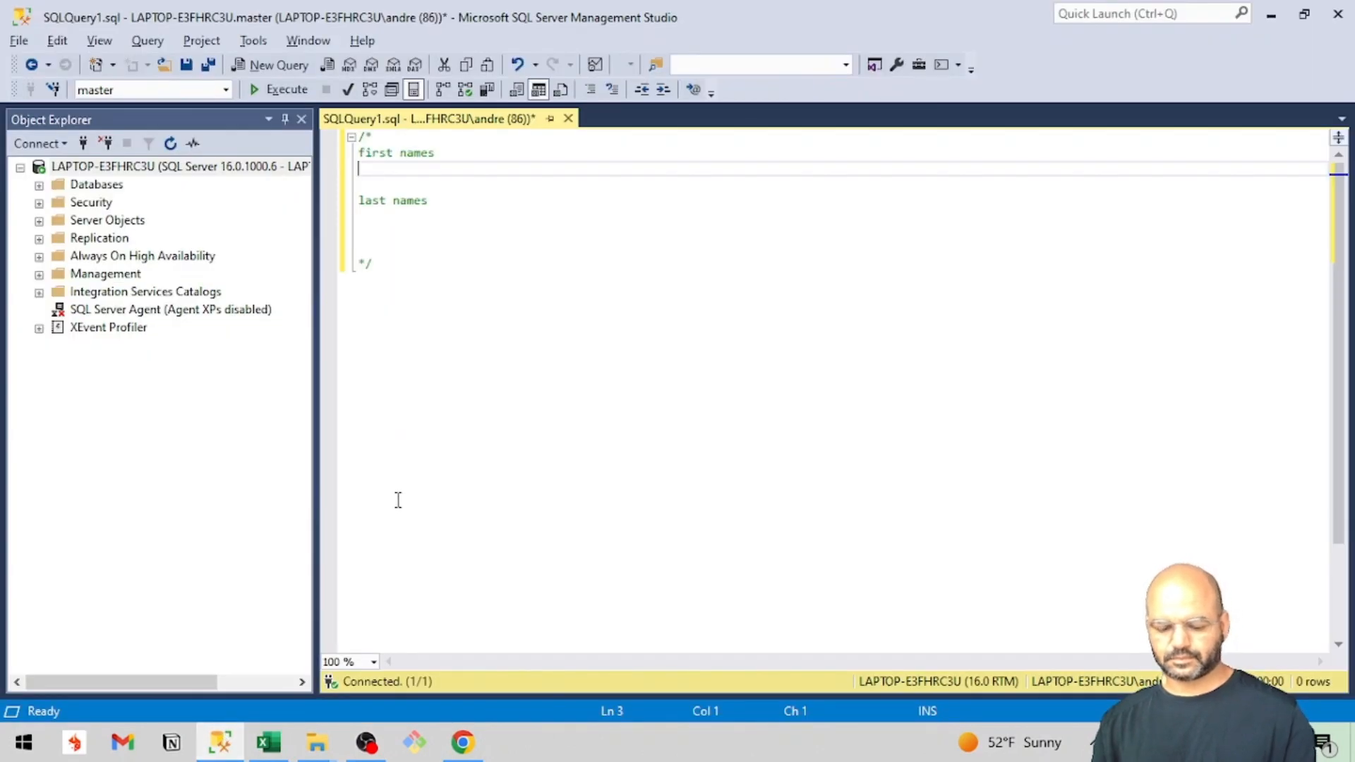
{"action": "key", "text": "ctrl+v"}
Place the cursor on the line below the last names heading, switch back to the Name Generator workbook in Excel, and clear the copy selection.
{"action": "left_click", "coordinate": [376, 341]}
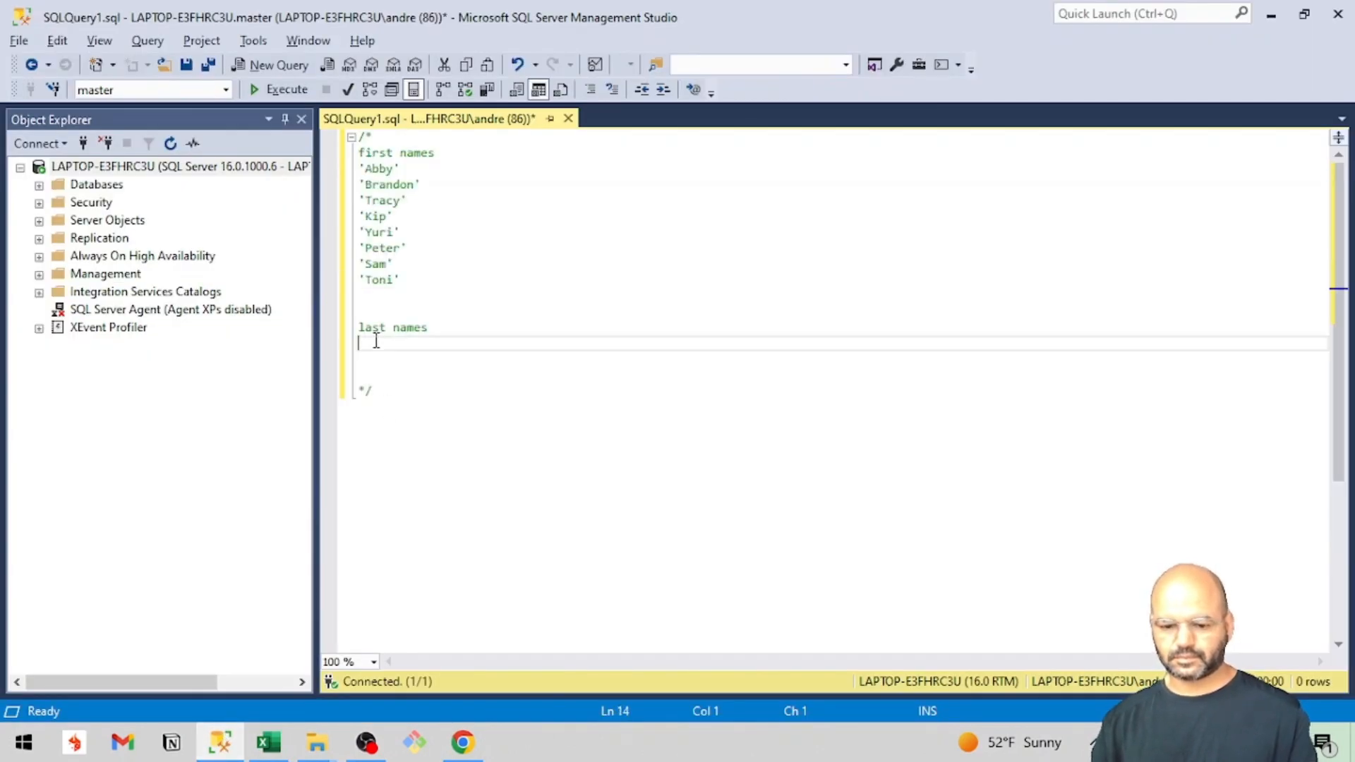
{"action": "key", "text": "alt+Tab"}
{"action": "key", "text": "Escape"}
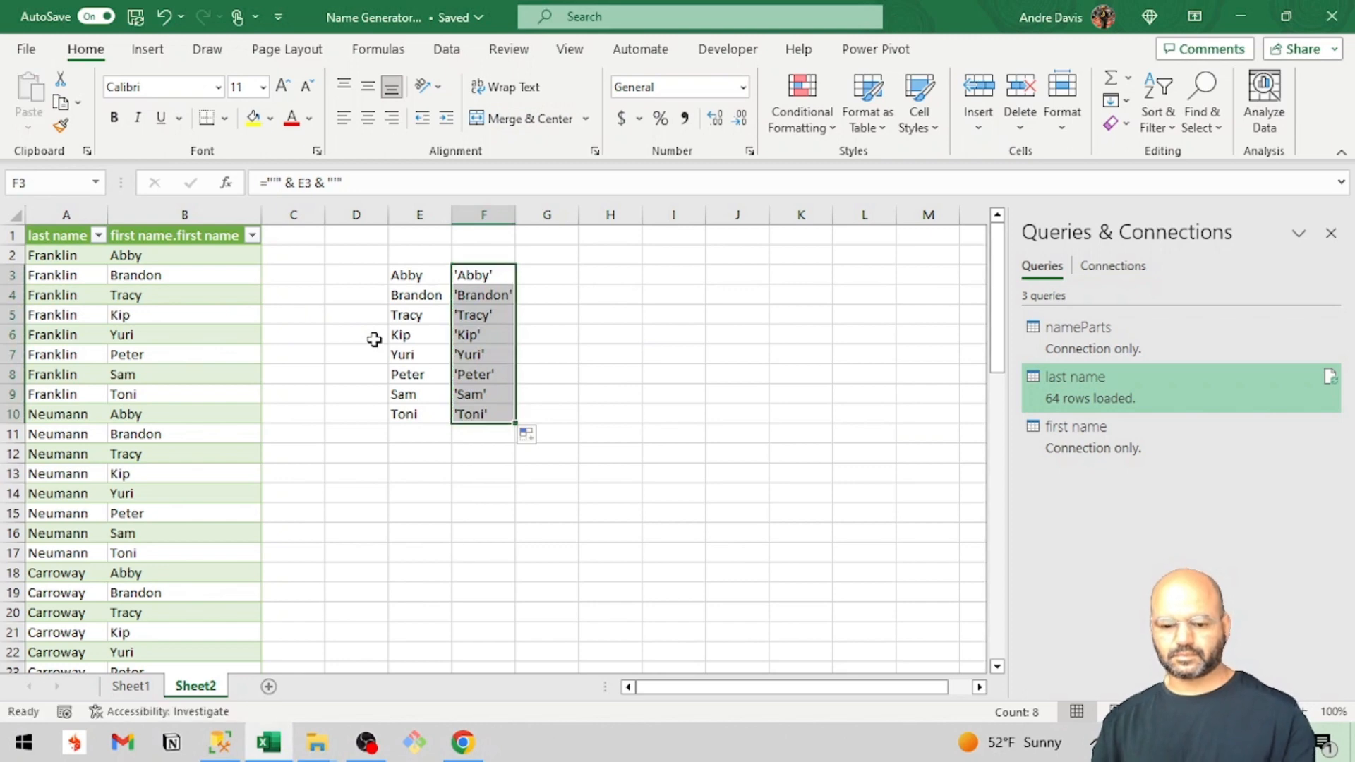
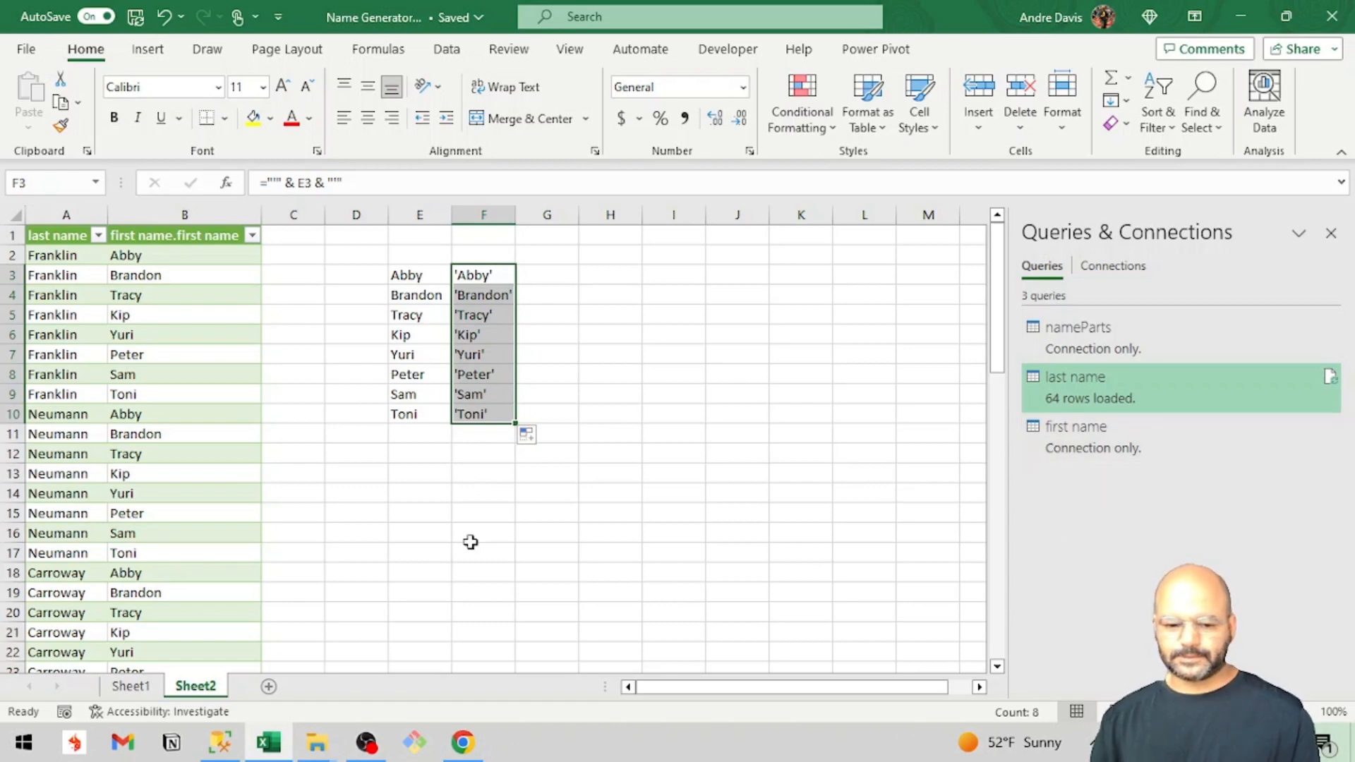
Insert seven blank rows above the name table so its header starts in row 8.
{"action": "left_click", "coordinate": [71, 225]}
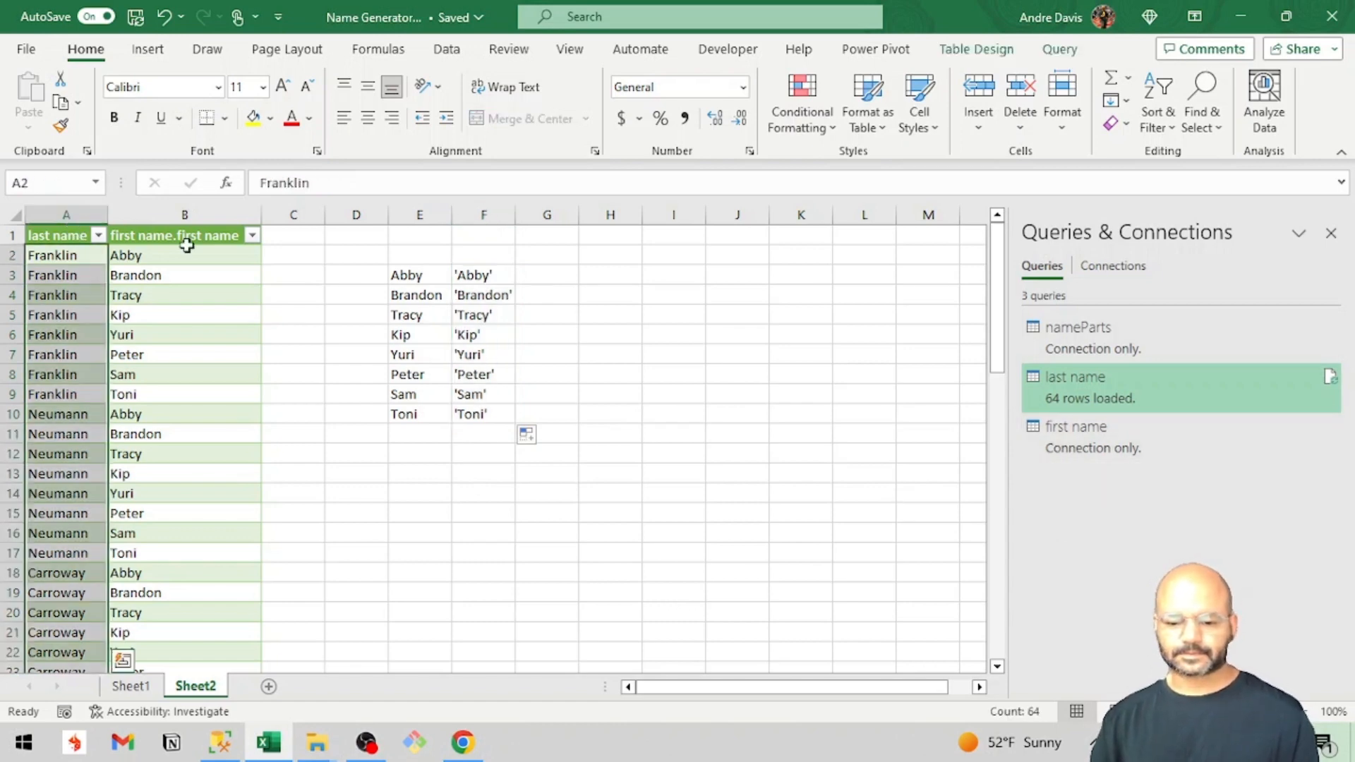
{"action": "left_click", "coordinate": [366, 487]}
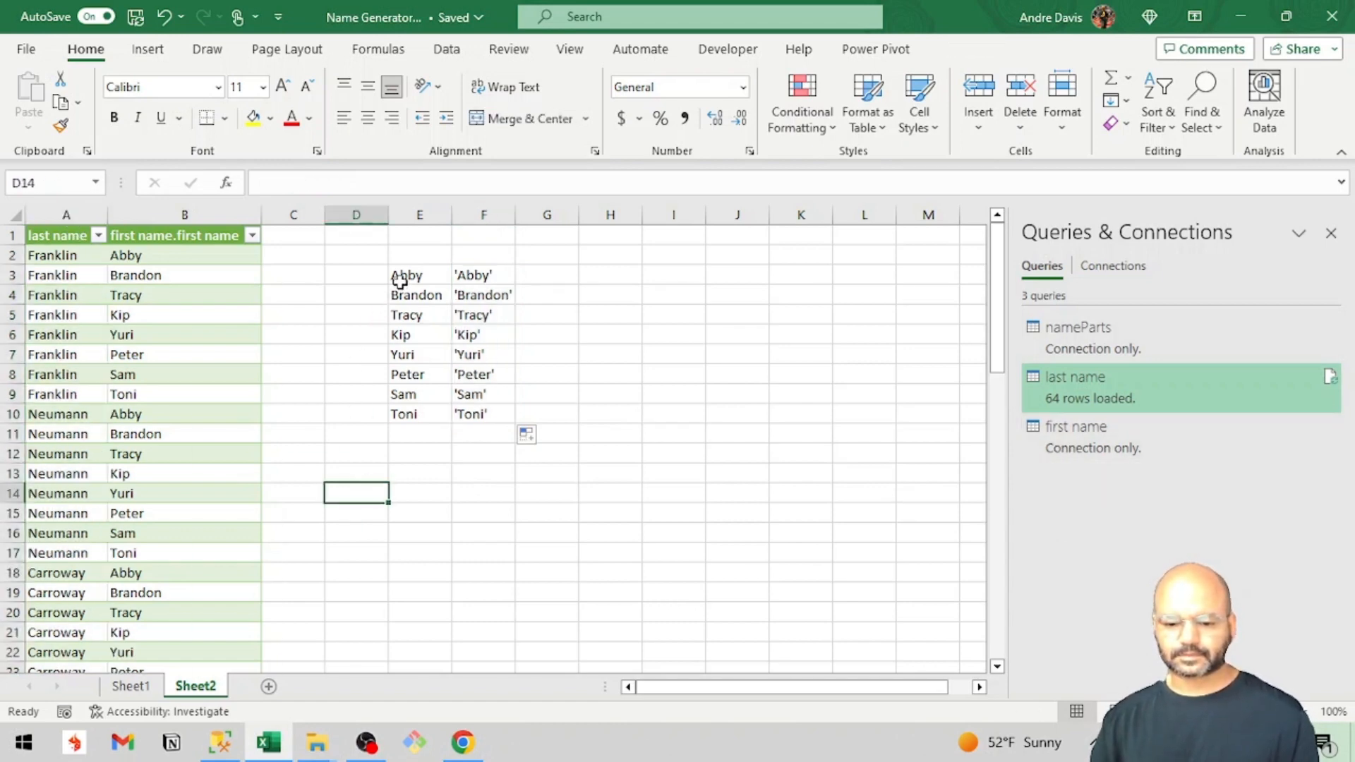
{"action": "left_click", "coordinate": [5, 234]}
{"action": "key", "text": "ctrl+shift+plus"}
{"action": "key", "text": "ctrl+shift+plus"}
{"action": "key", "text": "ctrl+shift+plus"}
{"action": "key", "text": "ctrl+shift+plus"}
{"action": "key", "text": "ctrl+shift+plus"}
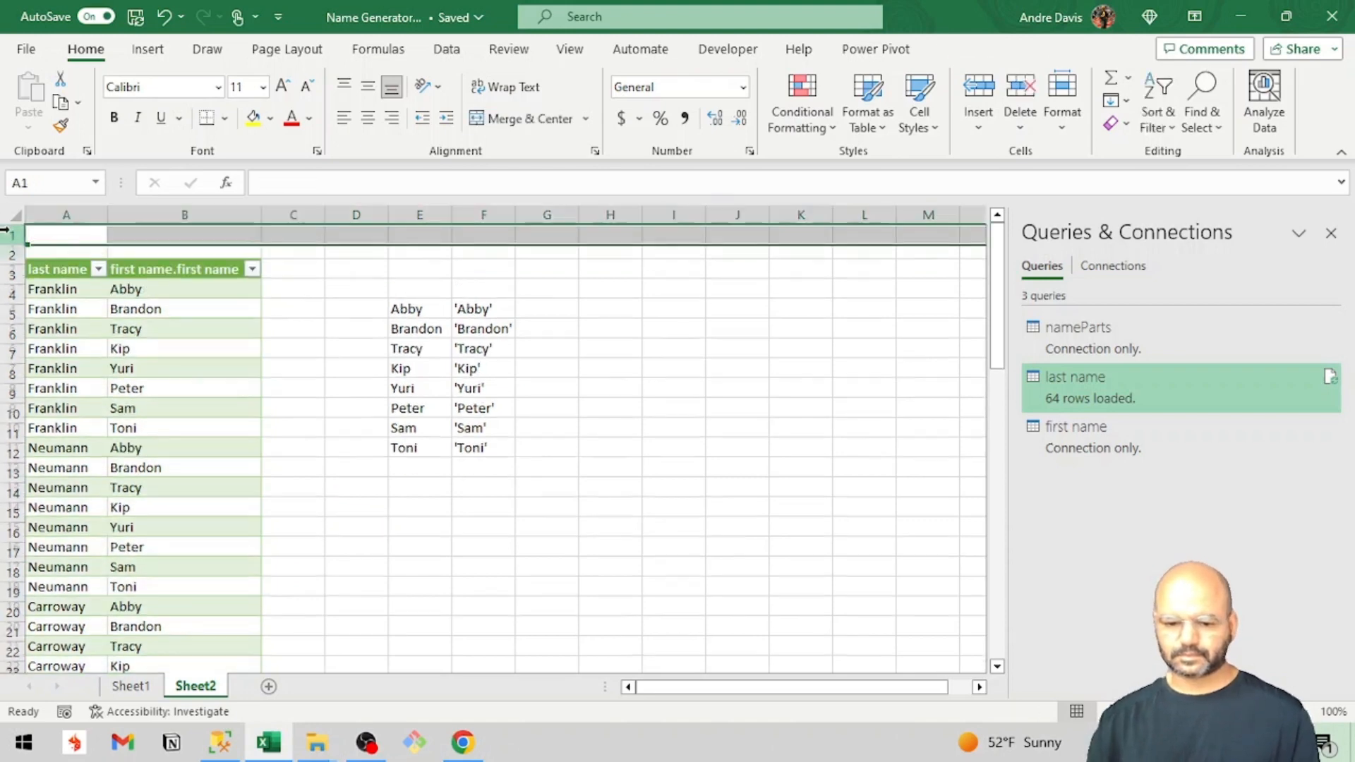
{"action": "key", "text": "ctrl+shift+plus"}
{"action": "key", "text": "ctrl+shift+plus"}
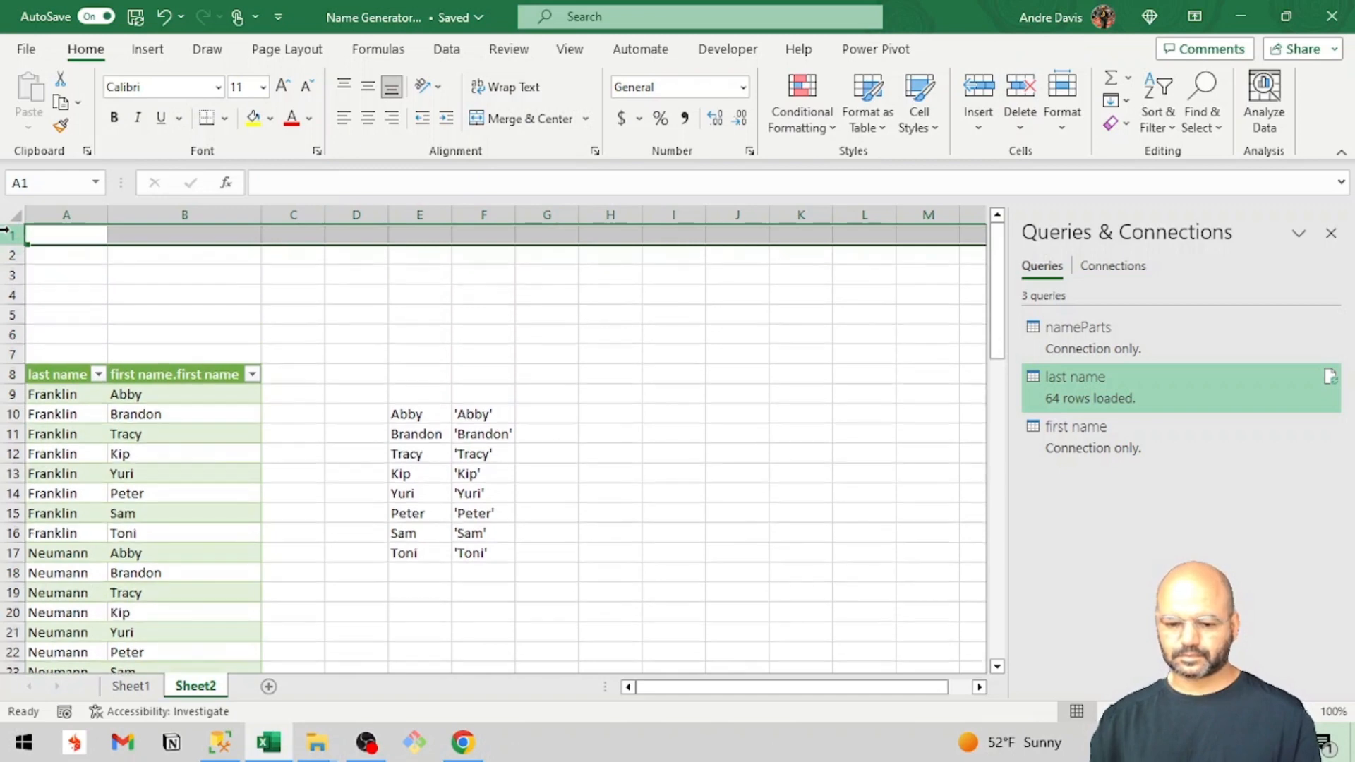
Try to move the plain and quoted first names in E10:F17 up to start at E1, and undo the move.
{"action": "left_click_drag", "start_coordinate": [362, 393], "coordinate": [484, 569]}
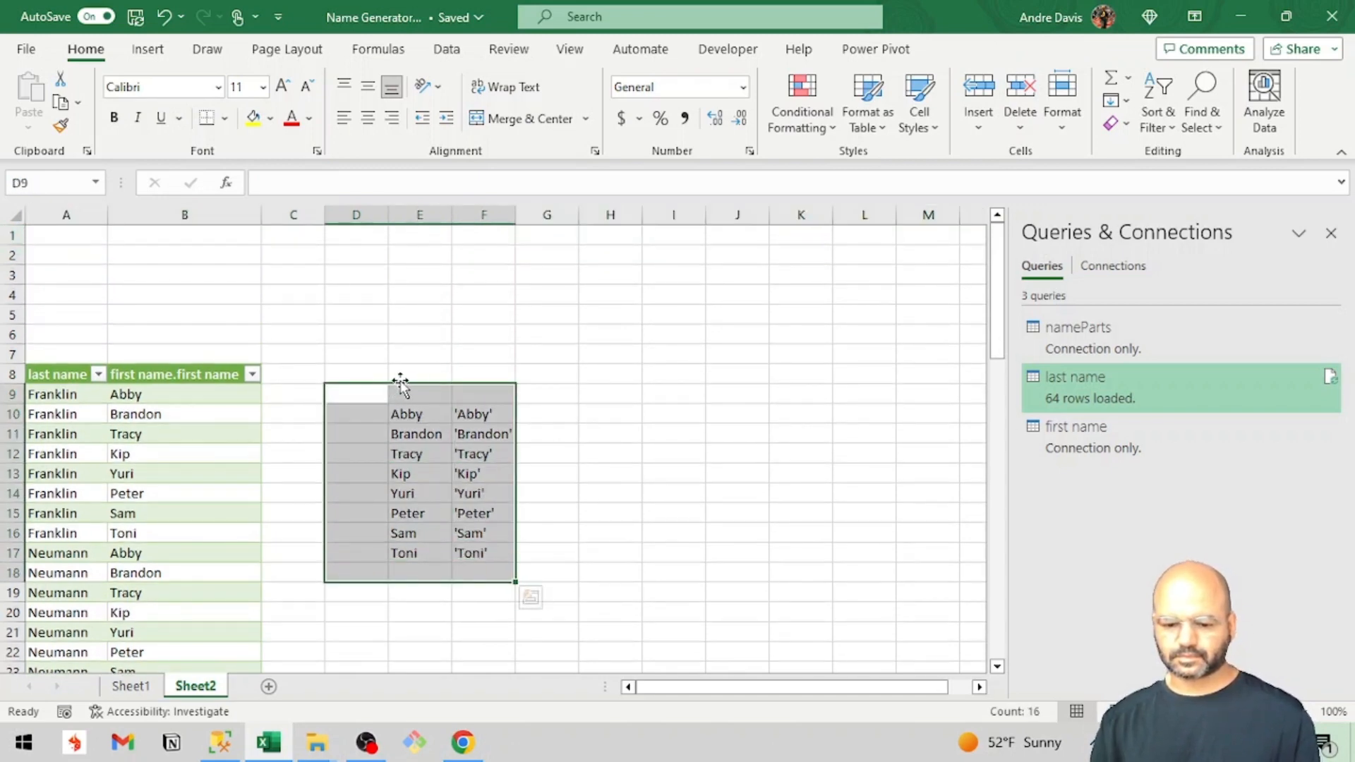
{"action": "left_click", "coordinate": [396, 415]}
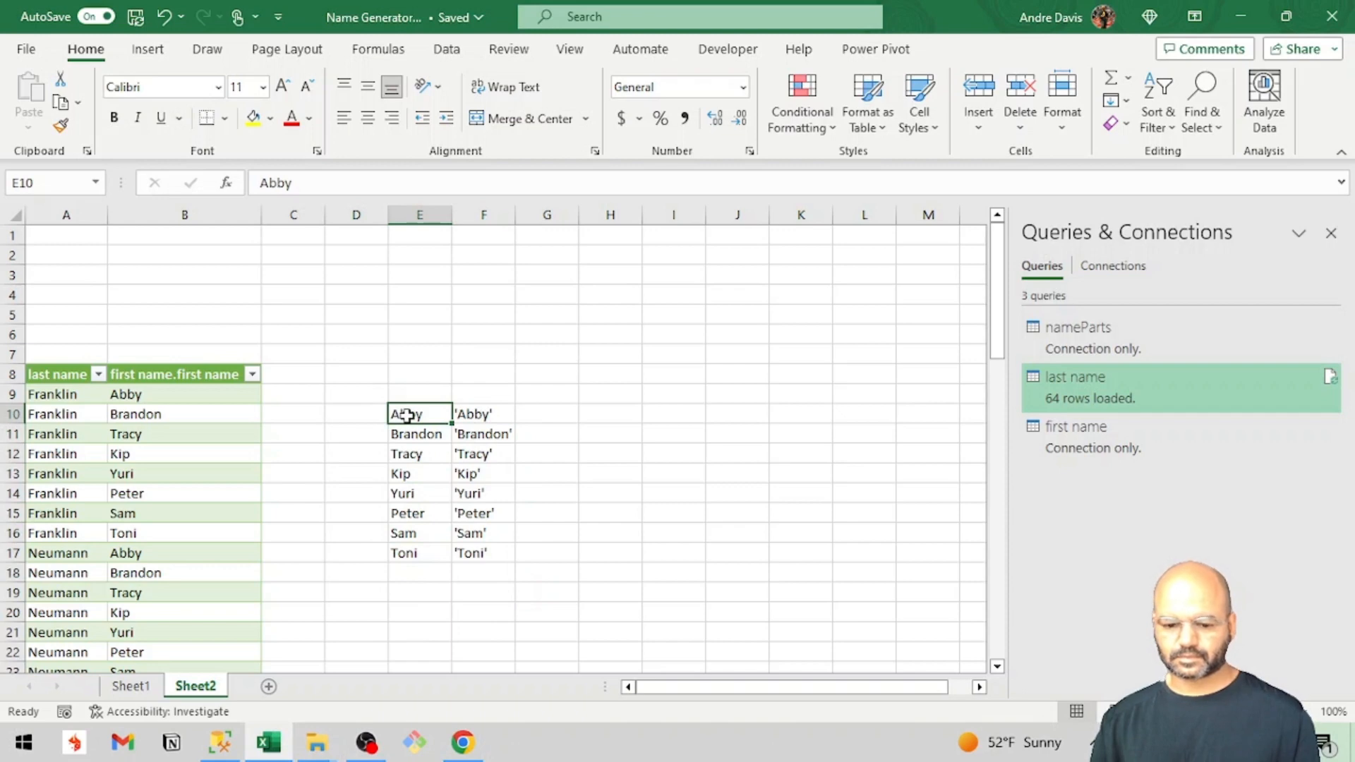
{"action": "left_click_drag", "start_coordinate": [408, 415], "coordinate": [478, 553]}
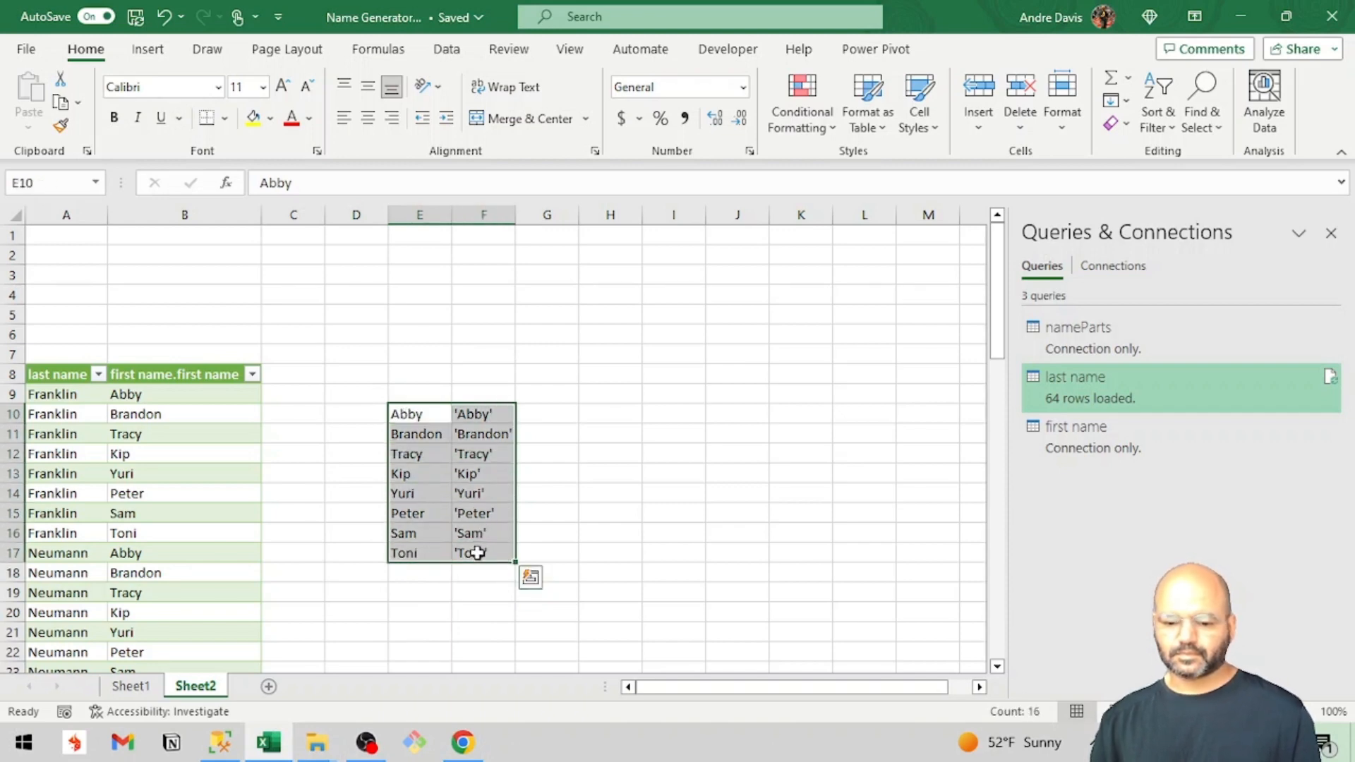
{"action": "left_click_drag", "start_coordinate": [438, 401], "coordinate": [438, 233]}
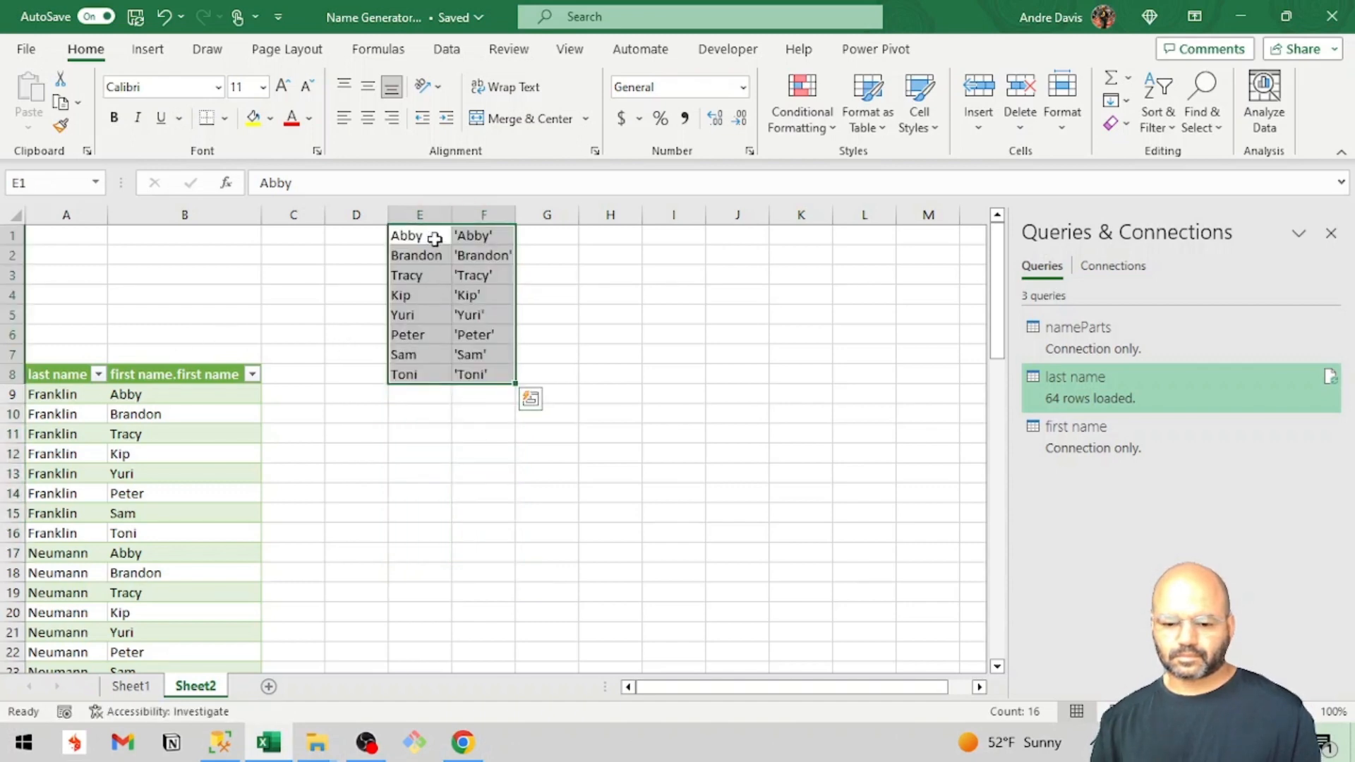
{"action": "key", "text": "ctrl+z"}
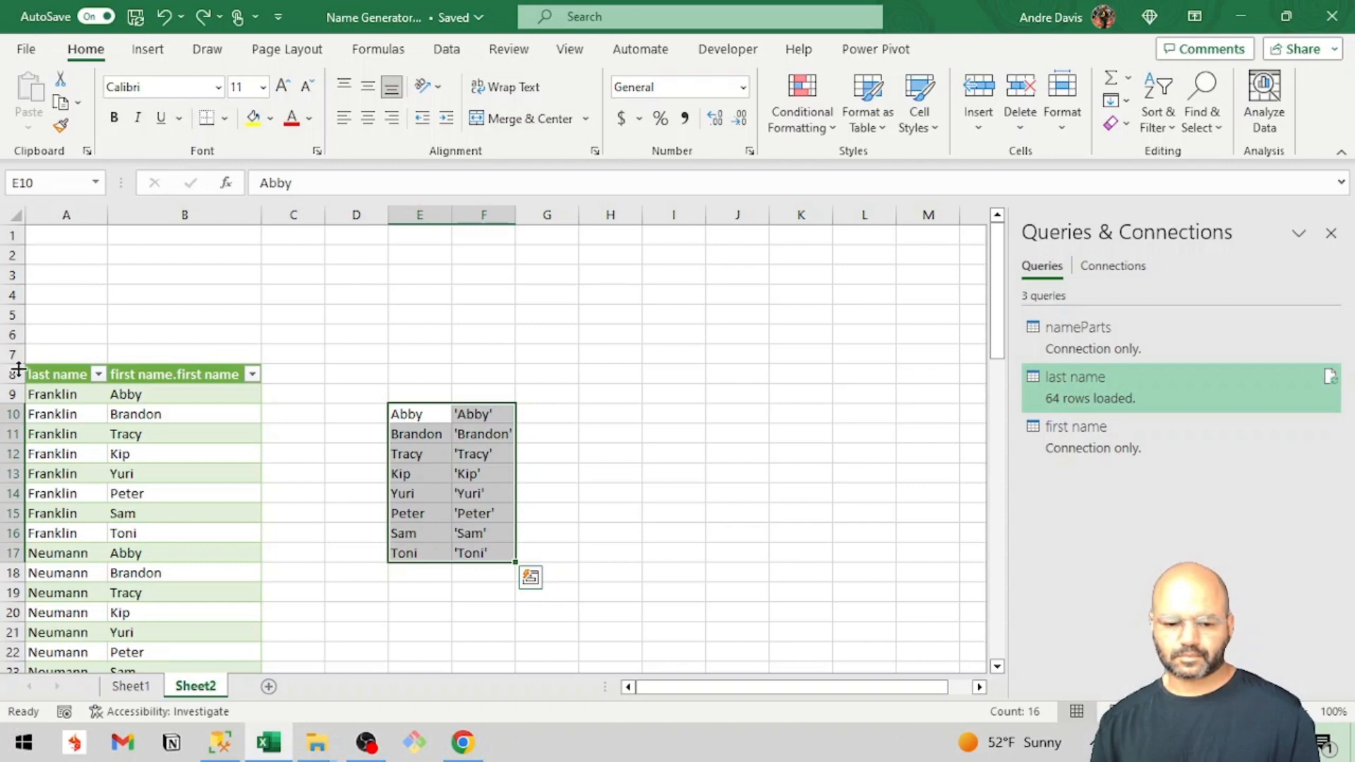
Insert two more blank rows above the table header and move the plain and quoted first names up to E1:F8.
{"action": "left_click", "coordinate": [13, 374]}
{"action": "key", "text": "ctrl+shift+equal"}
{"action": "key", "text": "ctrl+shift+equal"}
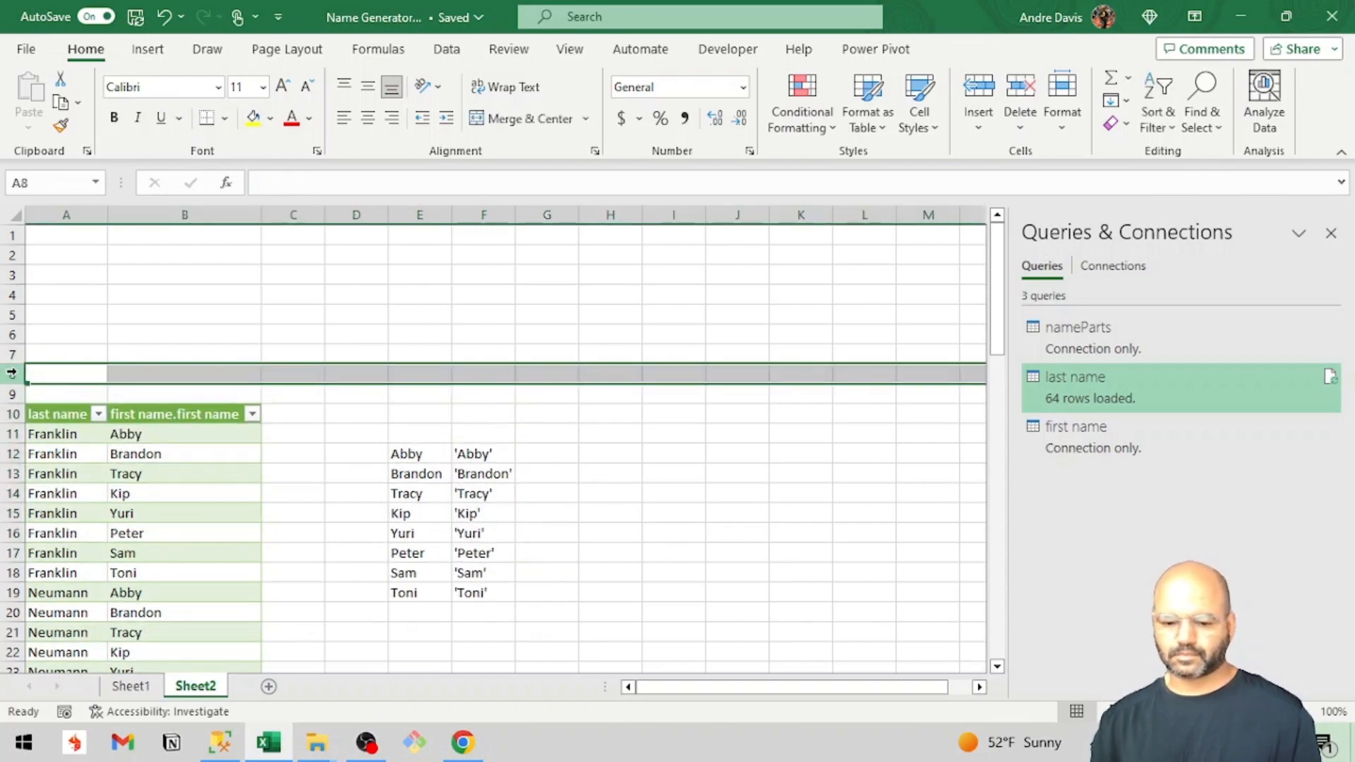
{"action": "left_click_drag", "start_coordinate": [393, 453], "coordinate": [467, 594]}
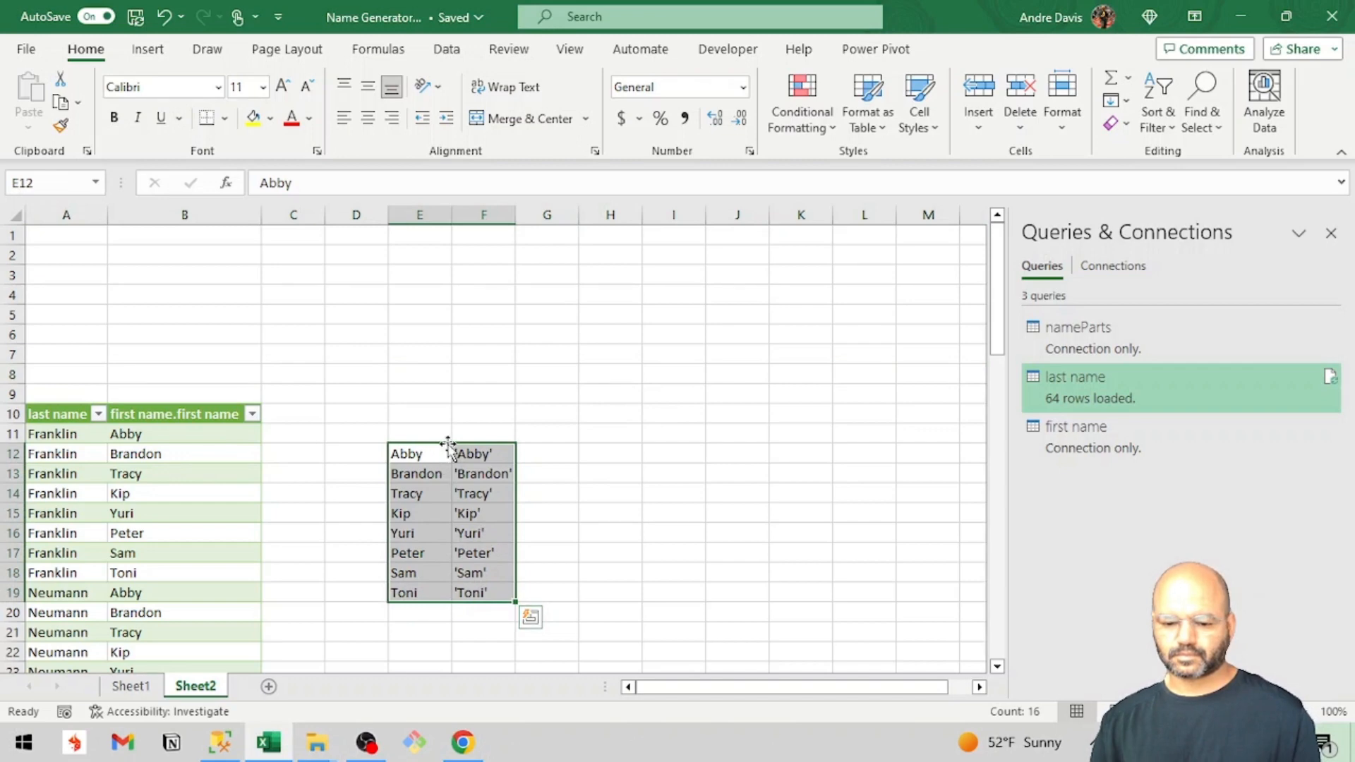
{"action": "left_click_drag", "start_coordinate": [448, 443], "coordinate": [442, 267]}
{"action": "left_click_drag", "start_coordinate": [446, 245], "coordinate": [443, 236]}
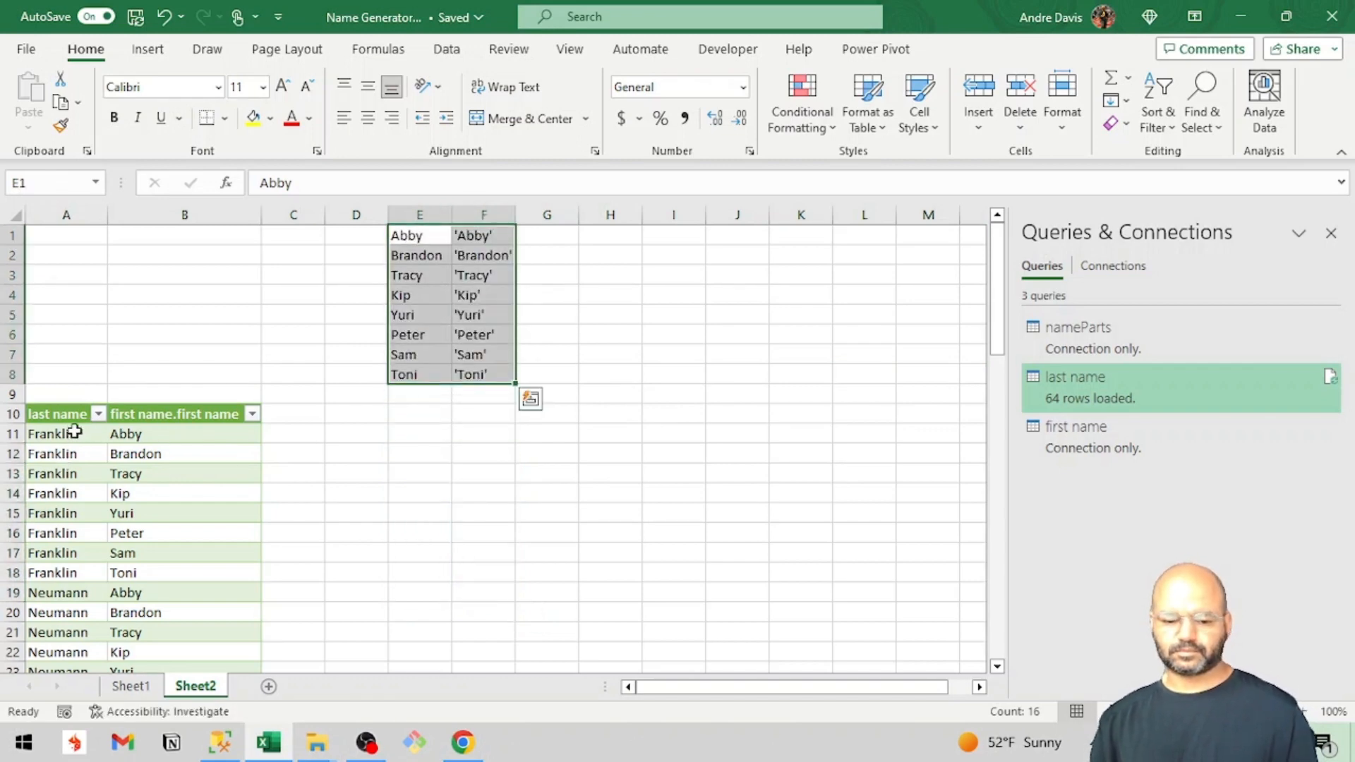
Examine the filter values and the repeated entries in the table's last name column.
{"action": "left_click", "coordinate": [74, 403]}
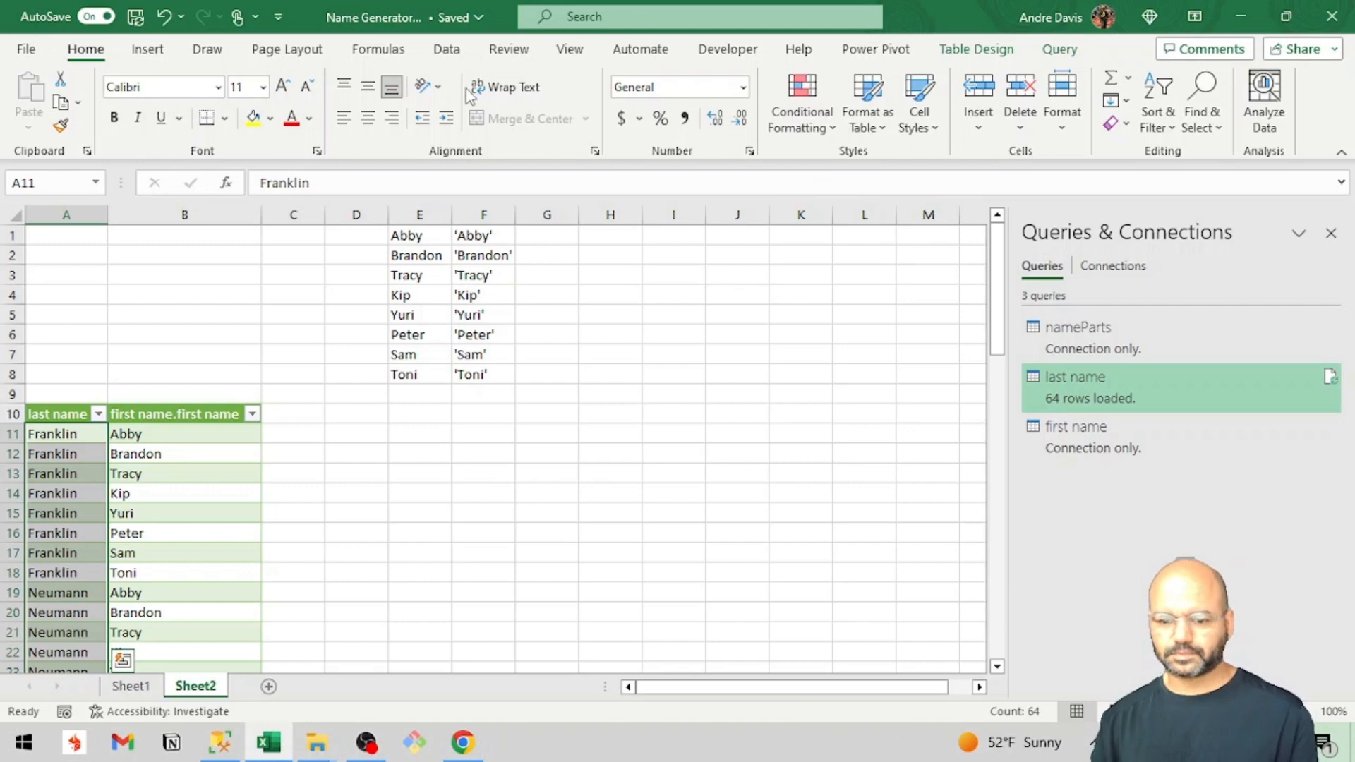
{"action": "left_click", "coordinate": [98, 416]}
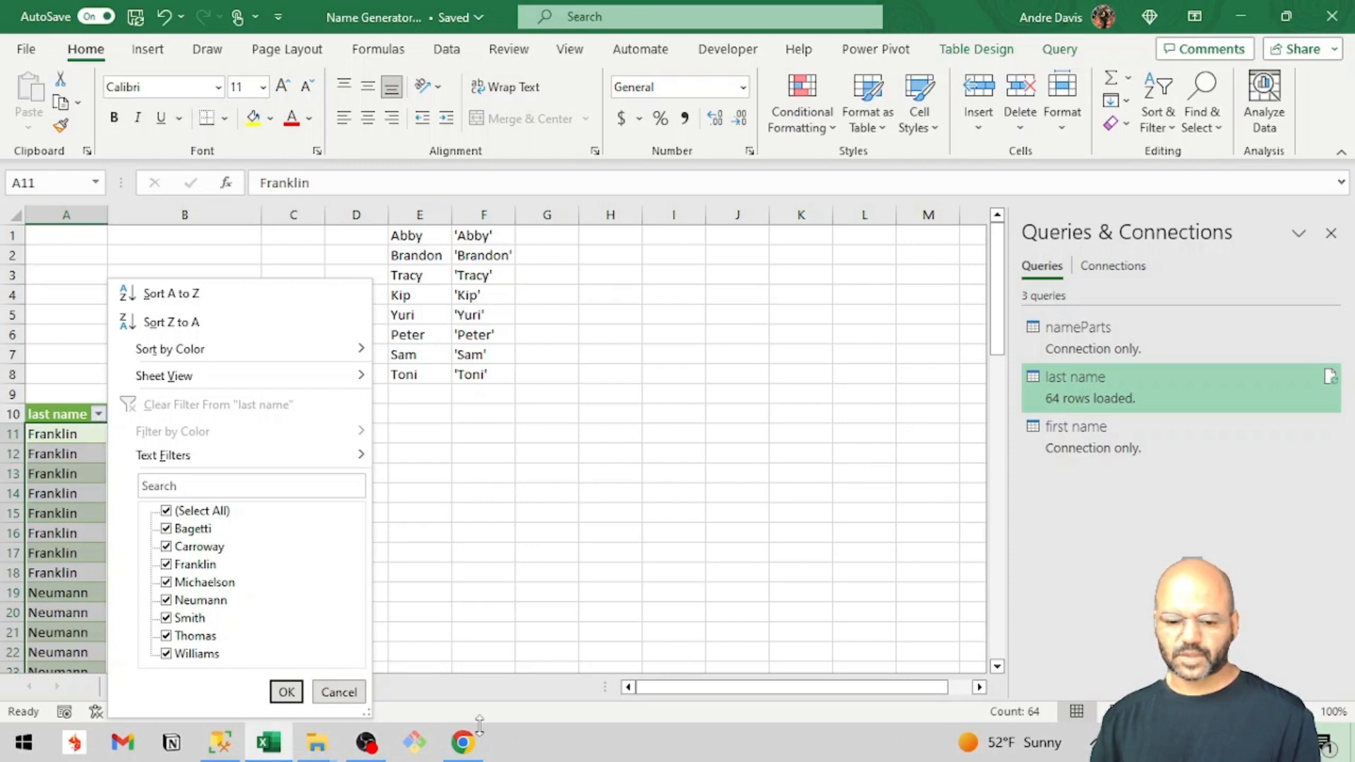
{"action": "left_click", "coordinate": [411, 605]}
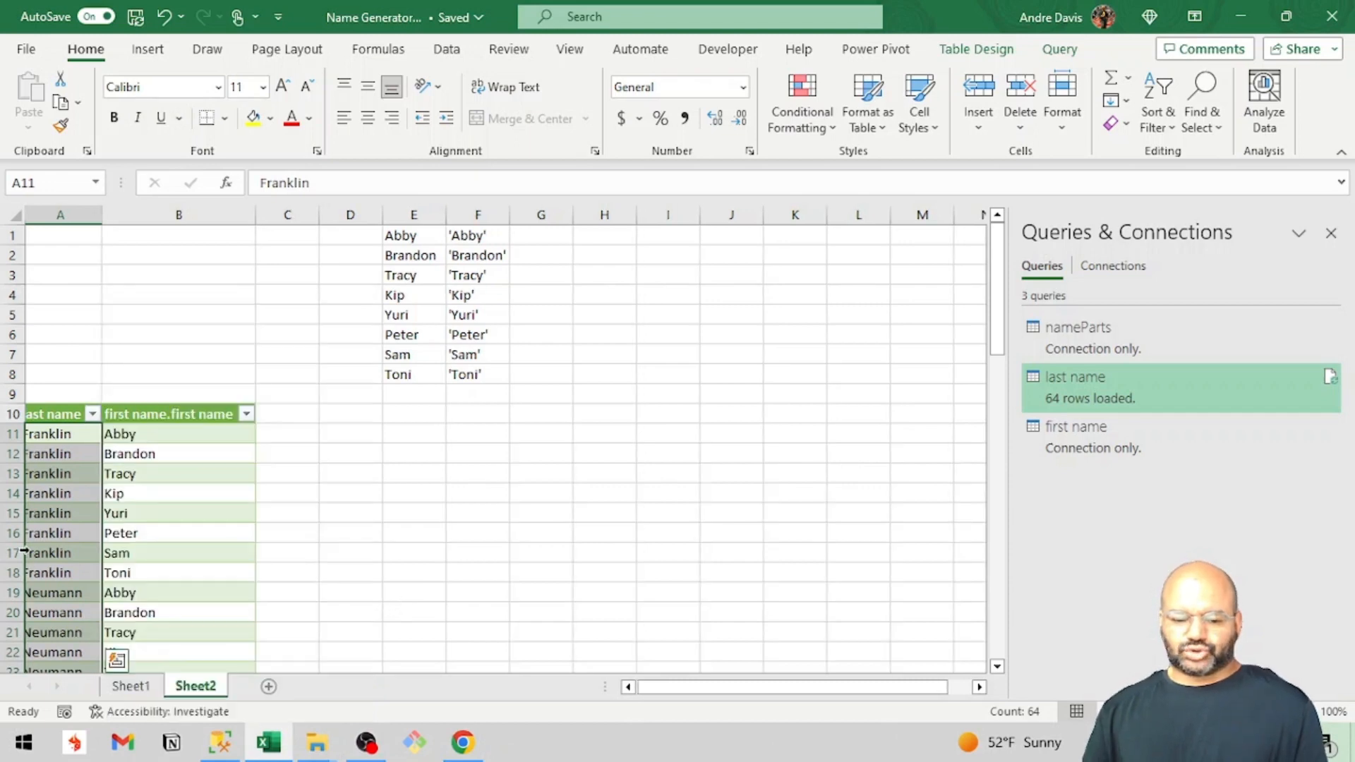
{"action": "left_click", "coordinate": [96, 553]}
{"action": "scroll", "coordinate": [95, 553], "scroll_direction": "down", "scroll_amount": 1}
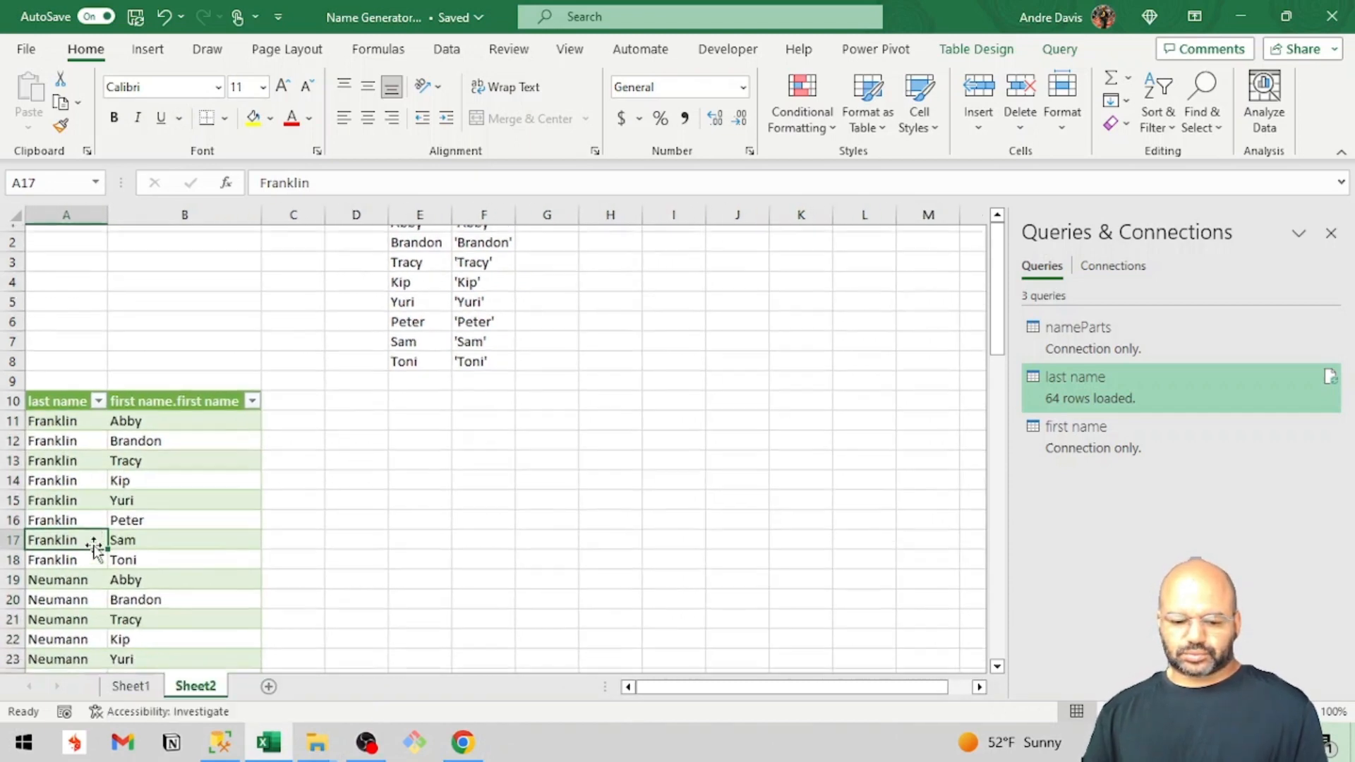
{"action": "scroll", "coordinate": [95, 550], "scroll_direction": "down", "scroll_amount": 3}
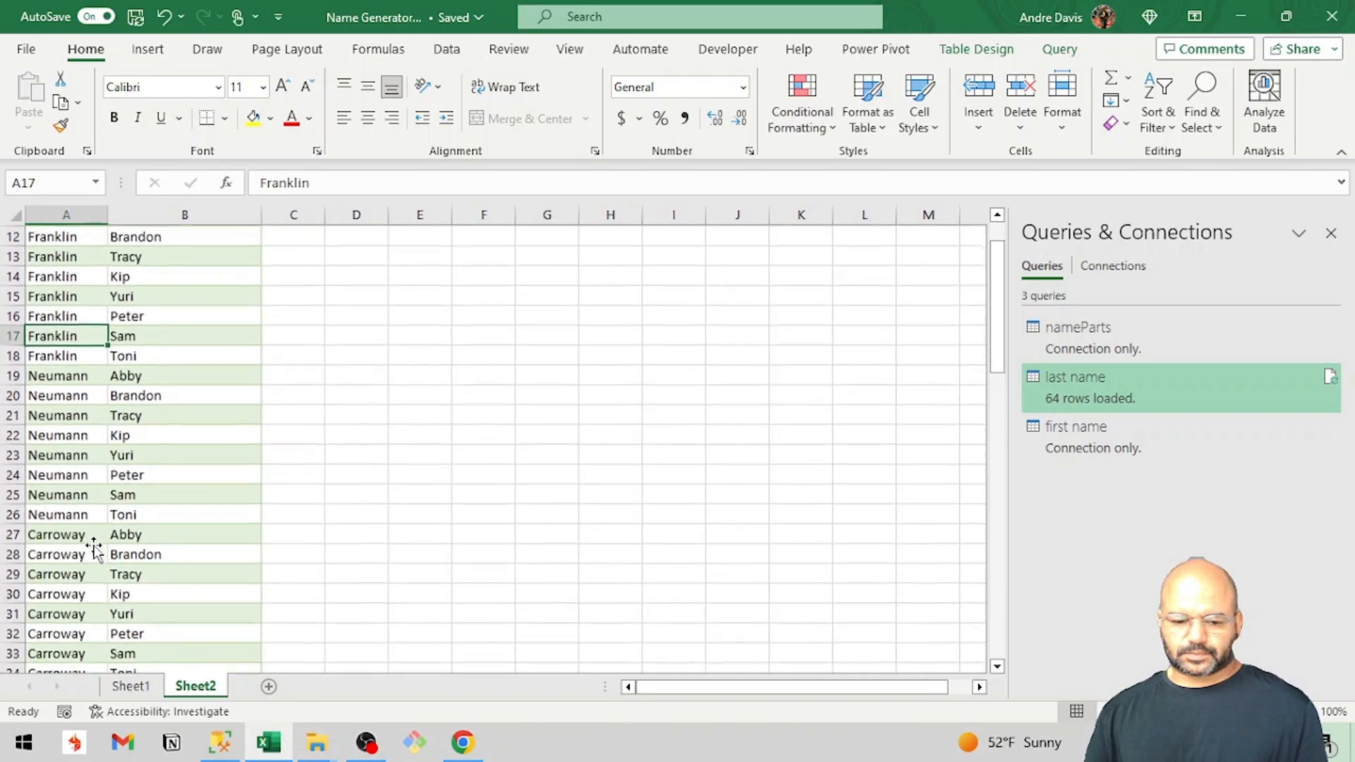
{"action": "scroll", "coordinate": [95, 549], "scroll_direction": "up", "scroll_amount": 4}
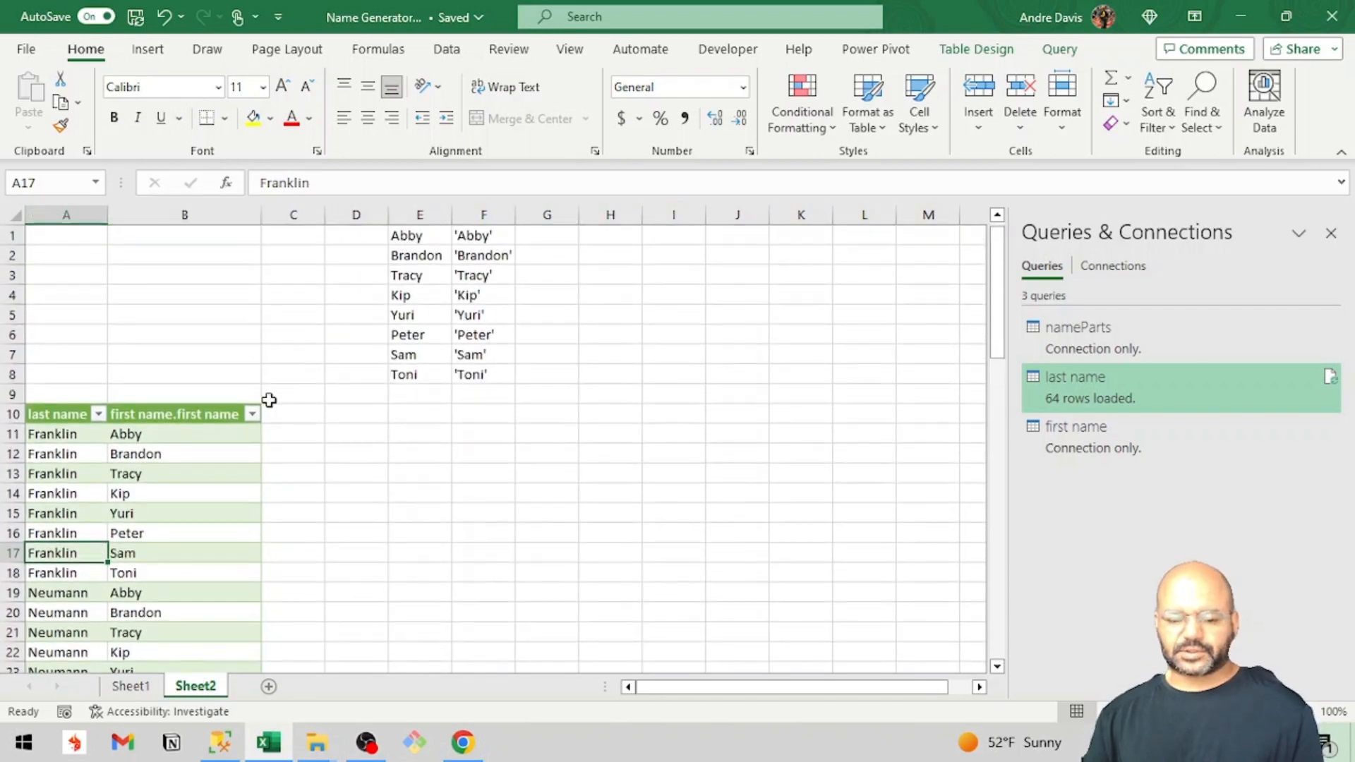
{"action": "right_click", "coordinate": [209, 422]}
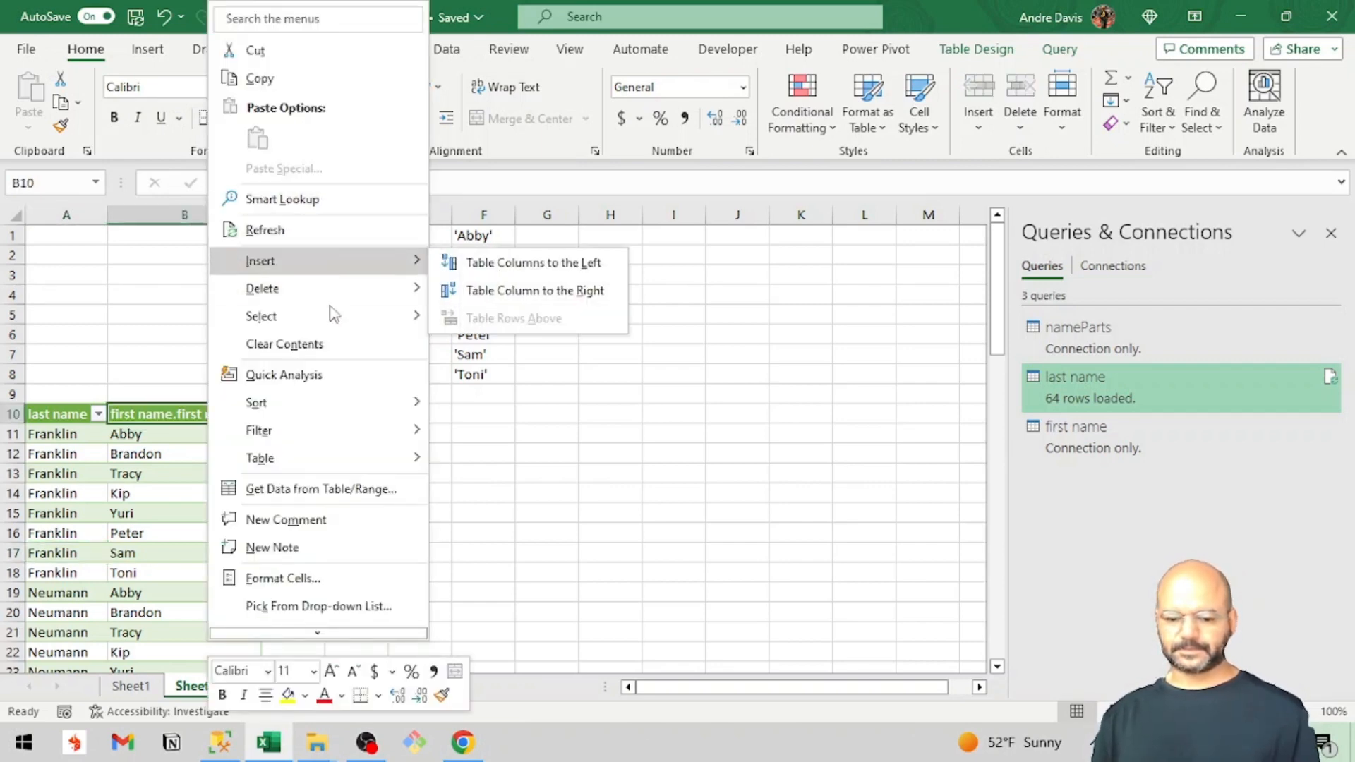
{"action": "key", "text": "Escape"}
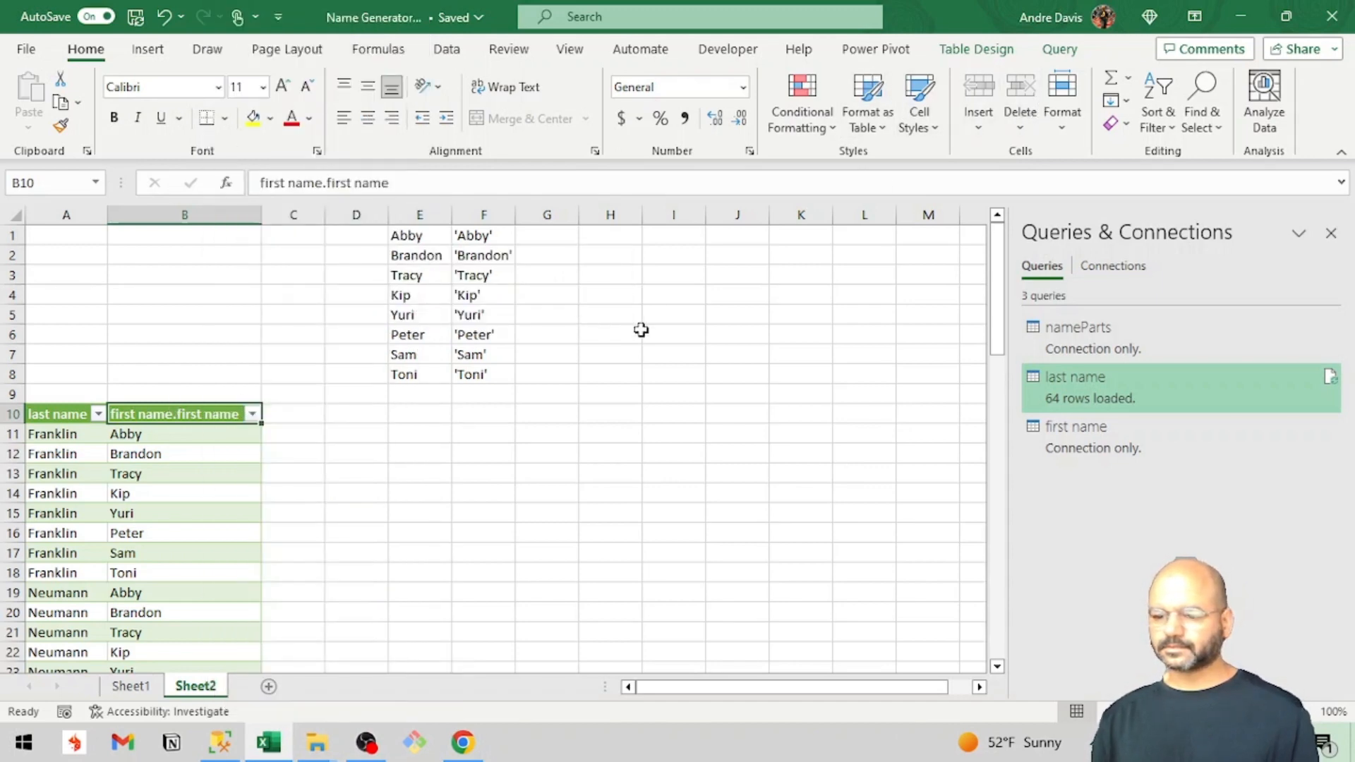
Custom sort the table by first name.first name and then by last name, both on cell values from A to Z.
{"action": "left_click", "coordinate": [1159, 110]}
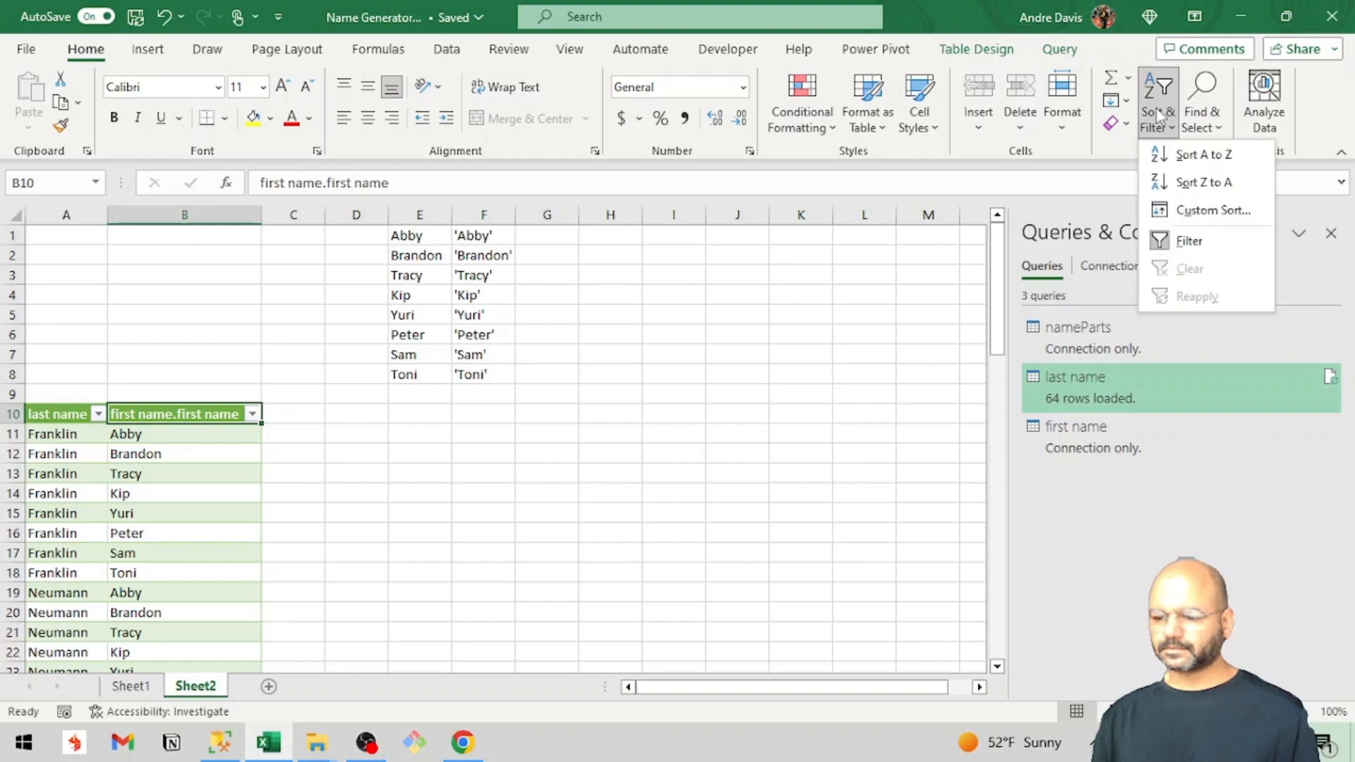
{"action": "left_click", "coordinate": [1175, 209]}
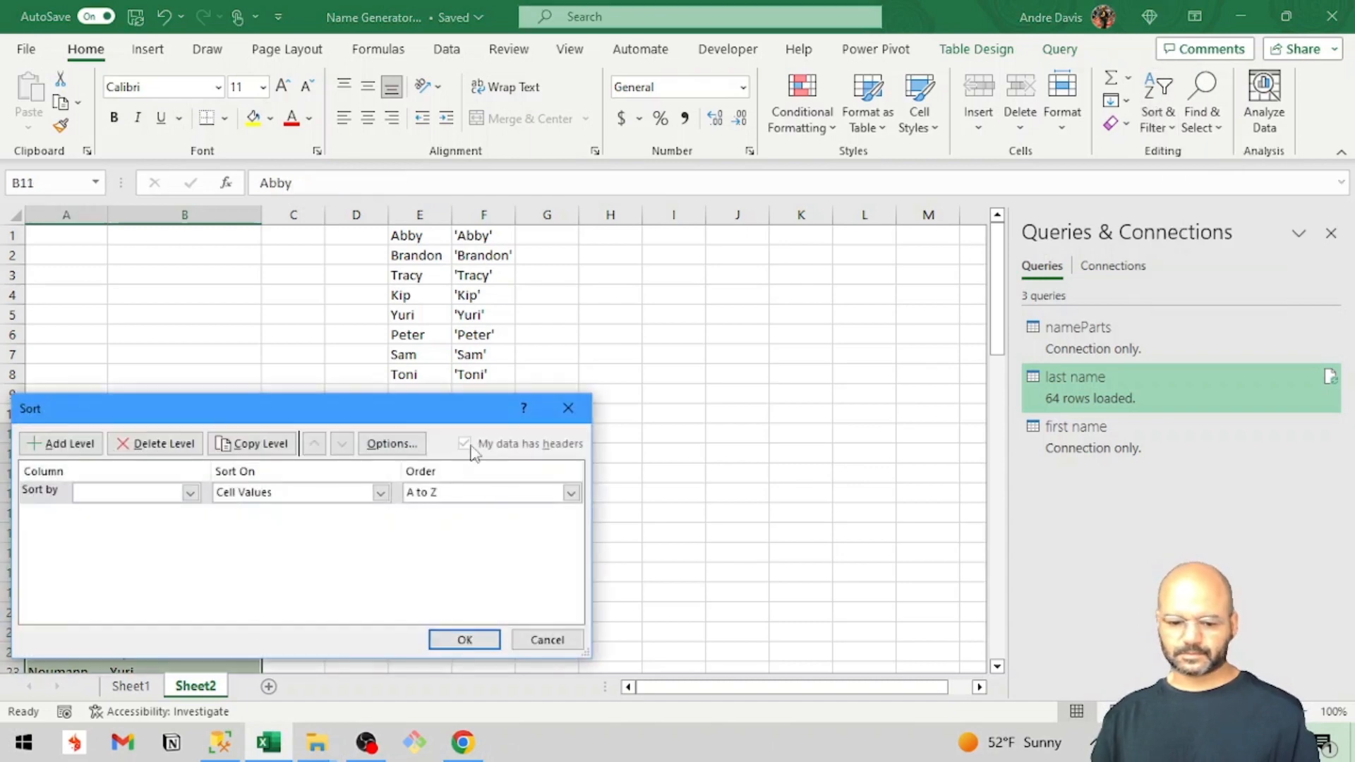
{"action": "left_click", "coordinate": [190, 492]}
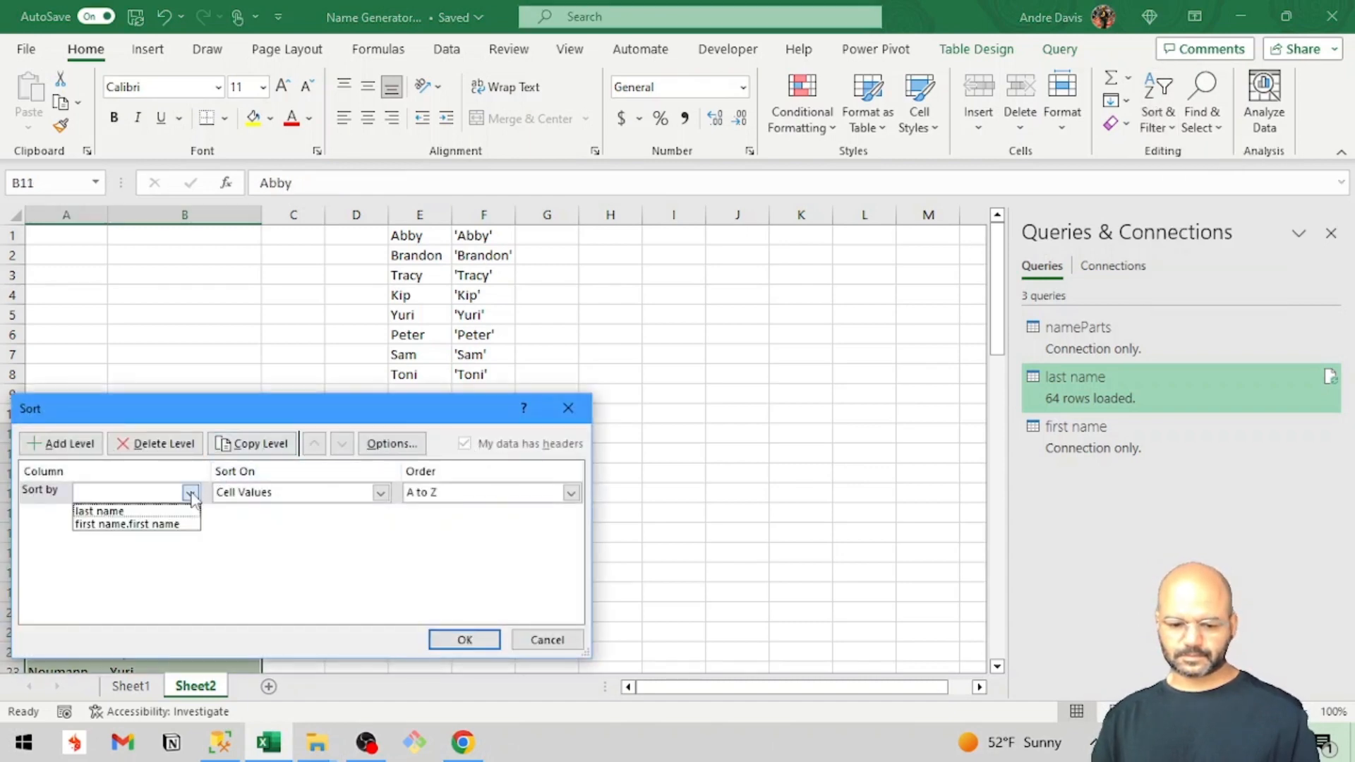
{"action": "left_click", "coordinate": [173, 524]}
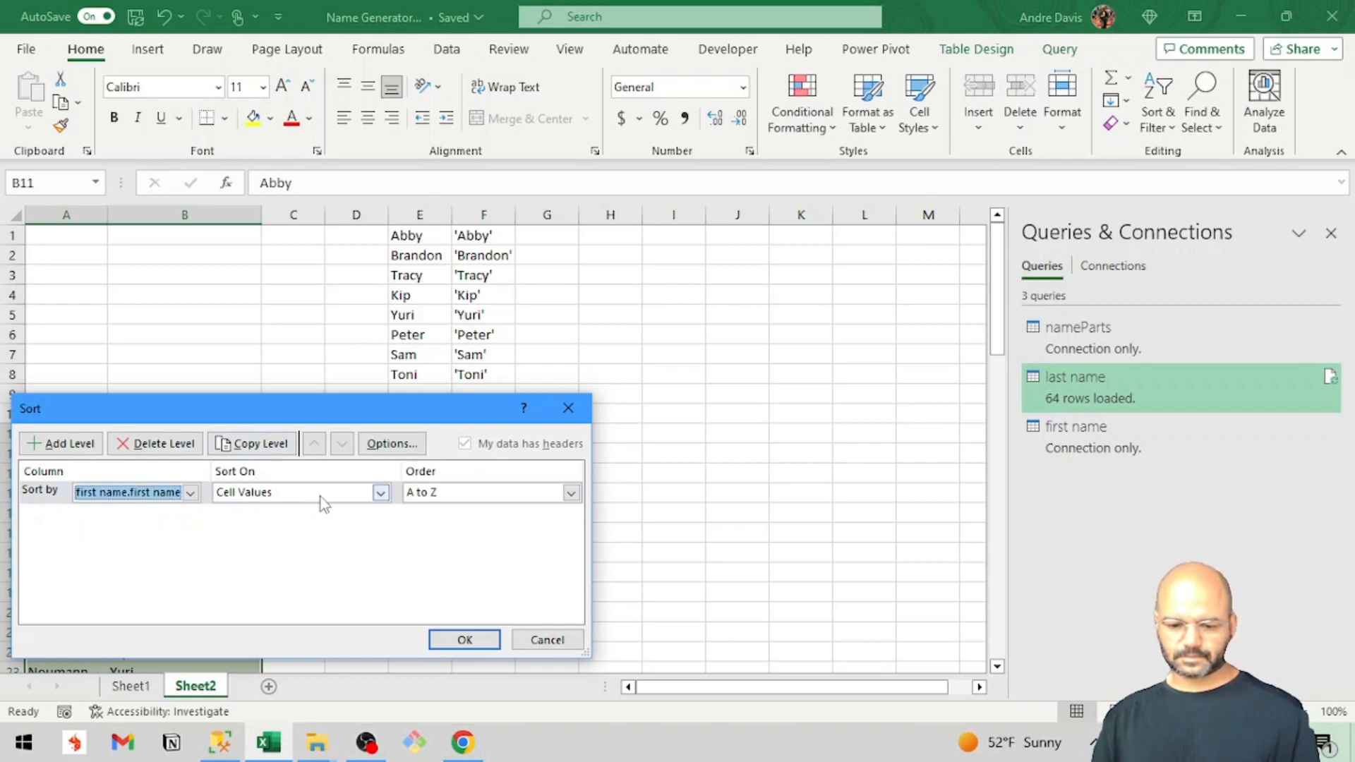
{"action": "left_click", "coordinate": [64, 450]}
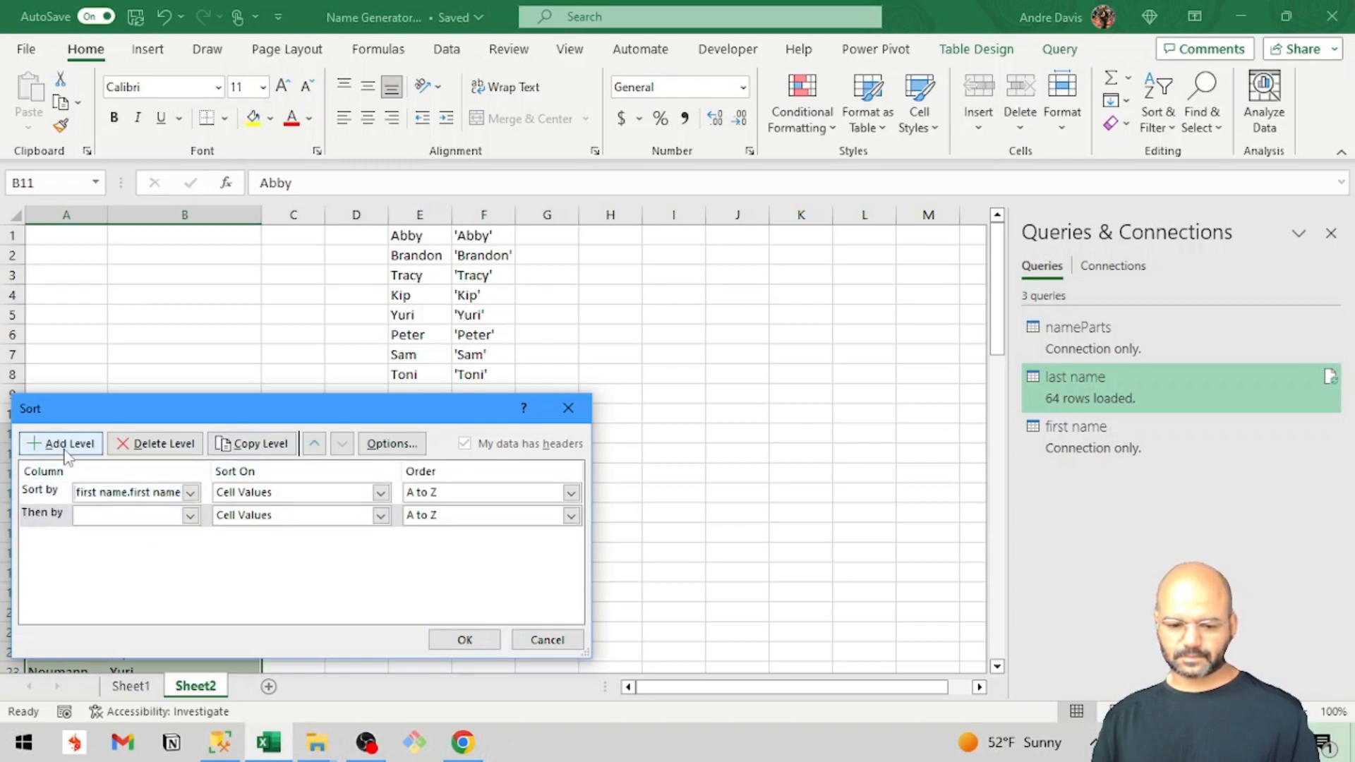
{"action": "left_click", "coordinate": [191, 516]}
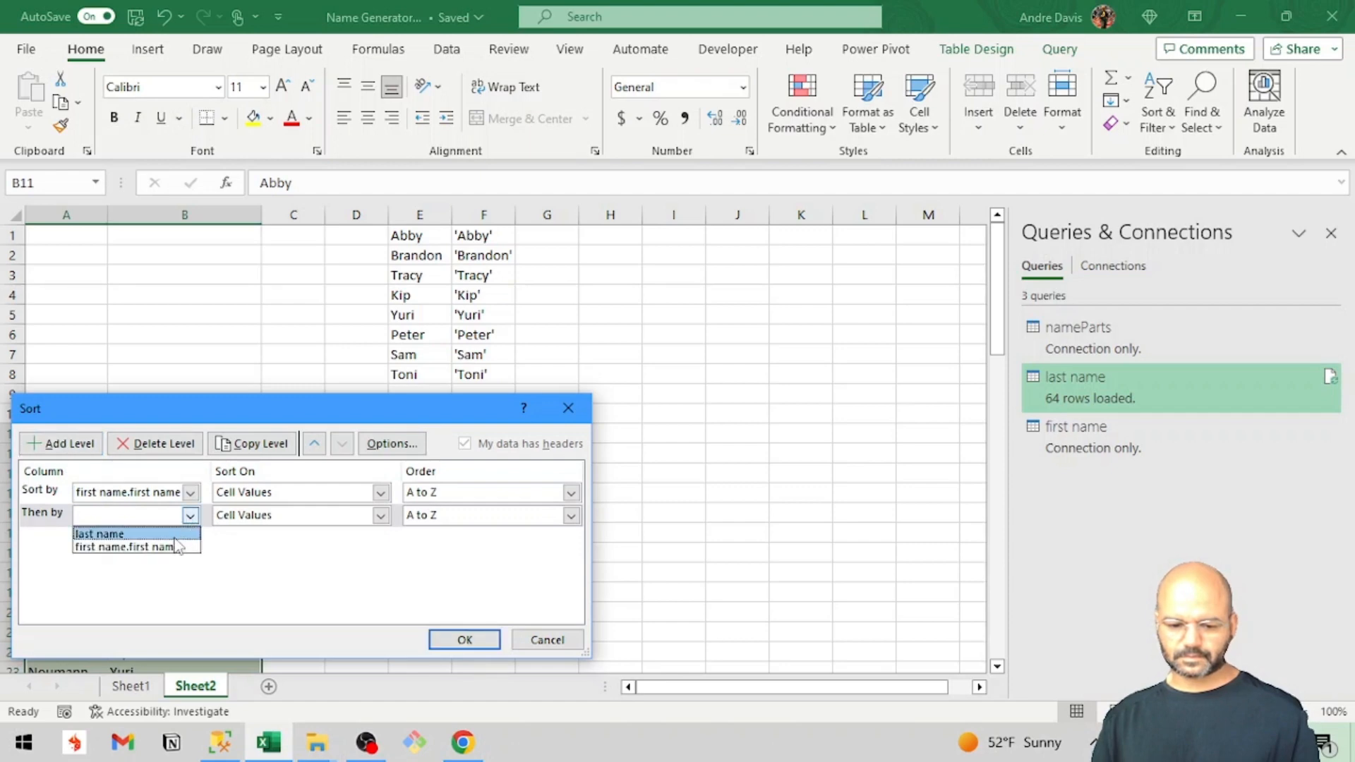
{"action": "left_click", "coordinate": [176, 535]}
{"action": "left_click", "coordinate": [453, 639]}
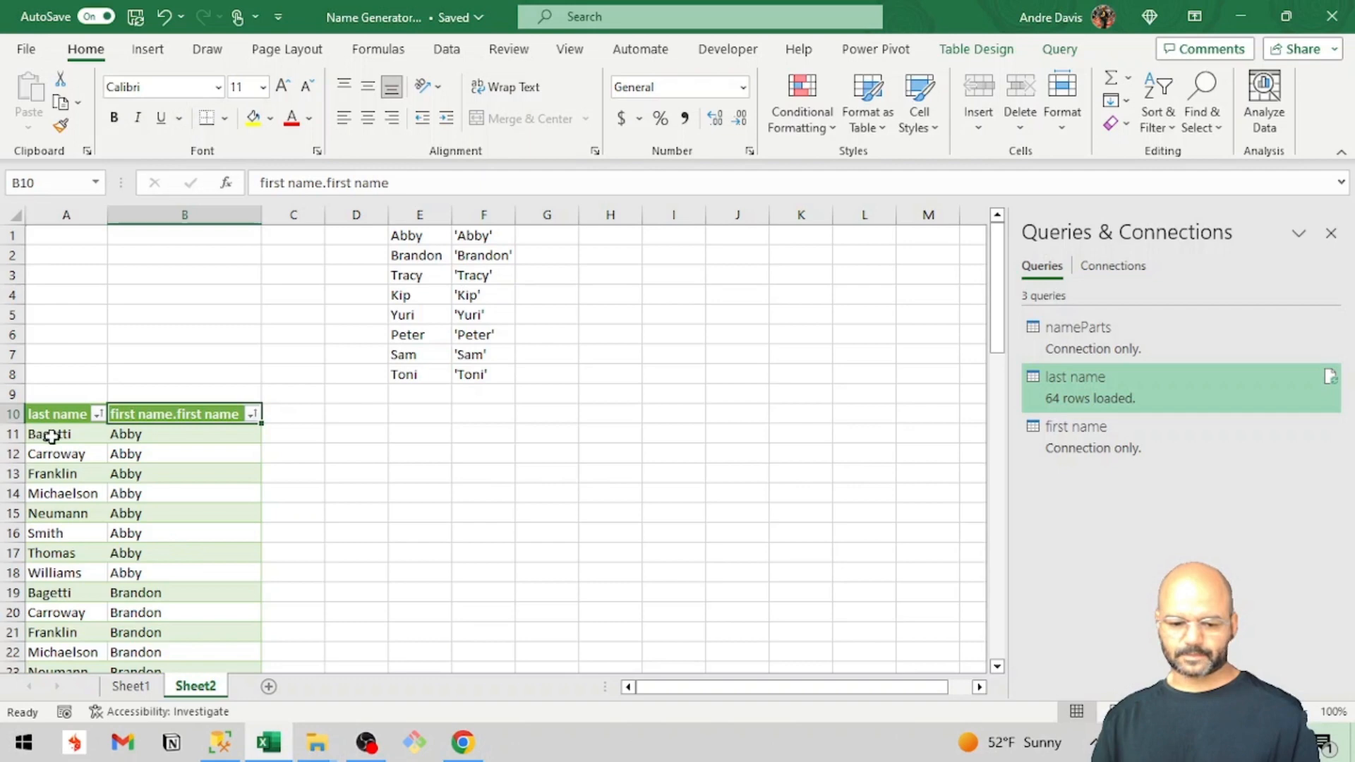
Copy the last names in A11:A18 and paste them over the first names starting at E1.
{"action": "left_click_drag", "start_coordinate": [39, 435], "coordinate": [37, 573]}
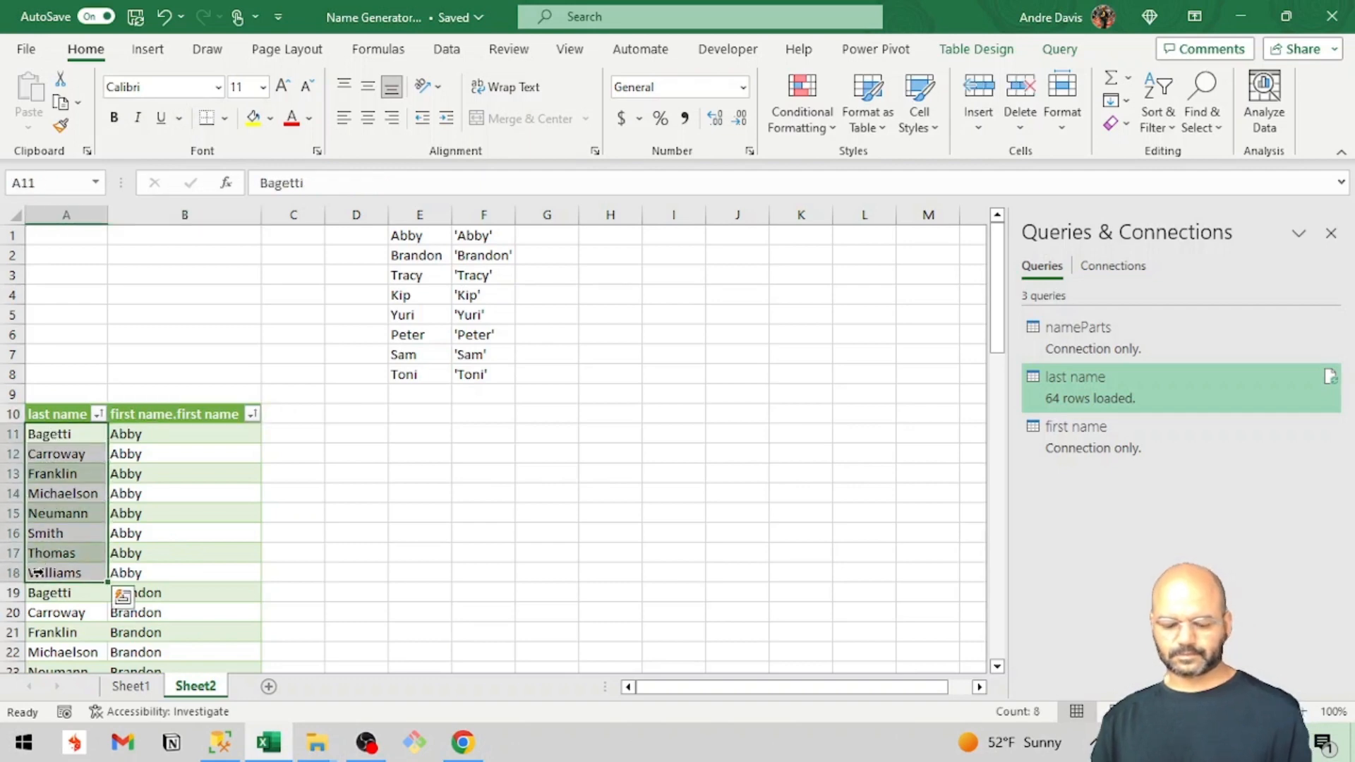
{"action": "key", "text": "ctrl+c"}
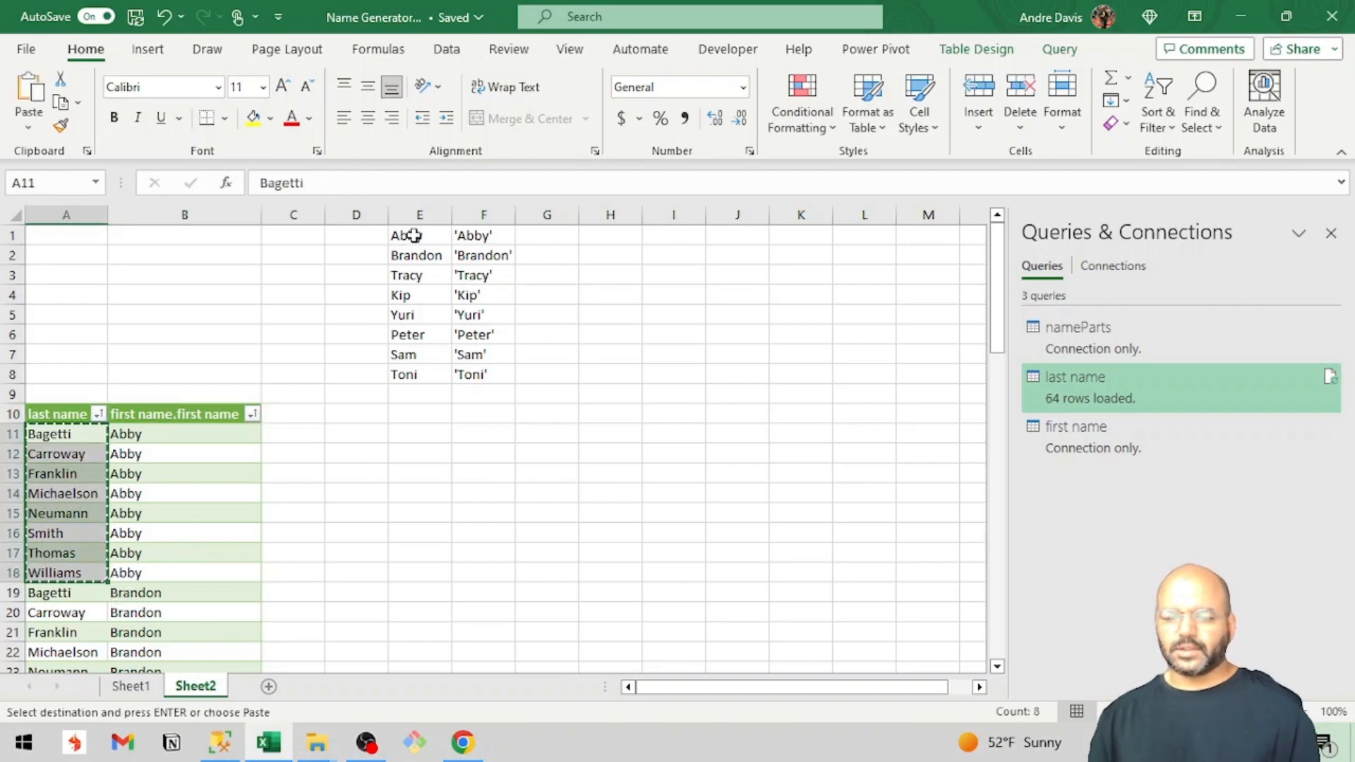
{"action": "left_click", "coordinate": [414, 235]}
{"action": "key", "text": "ctrl+v"}
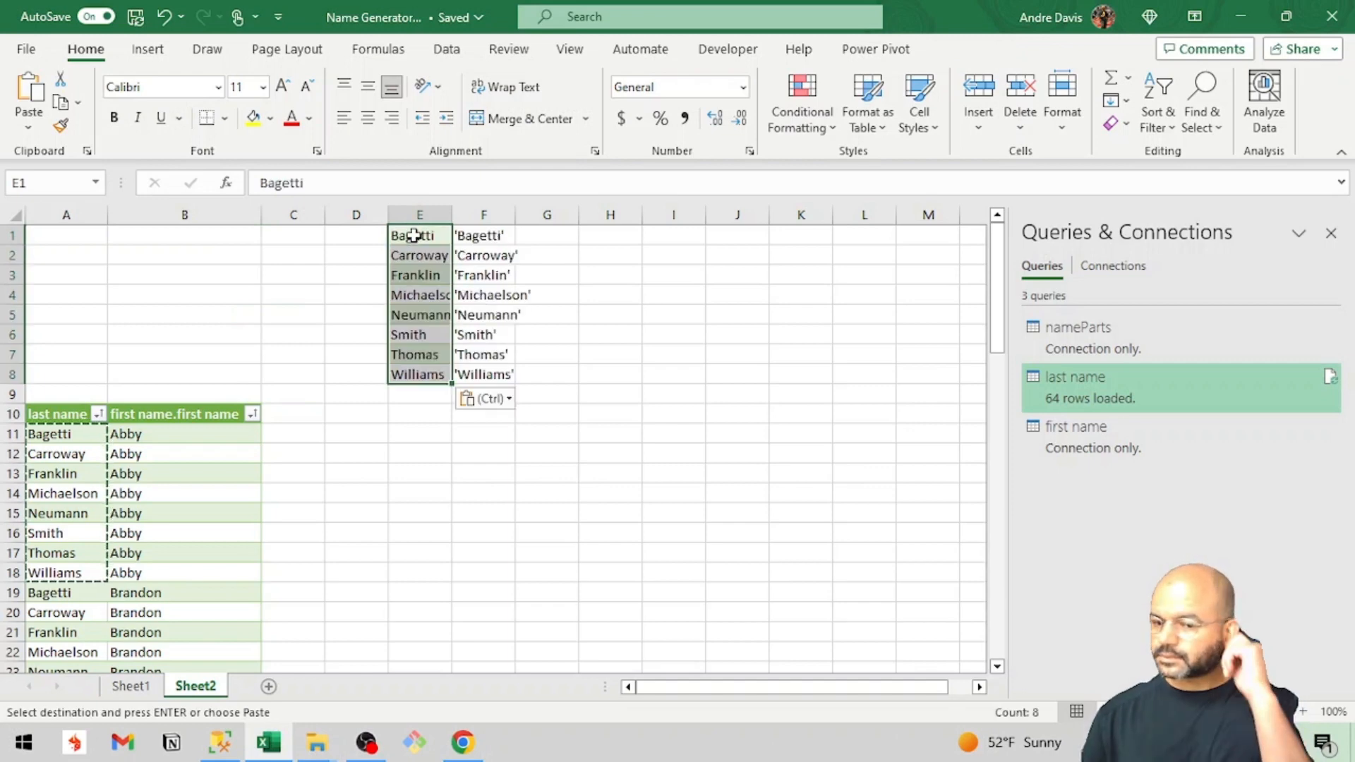
Copy the quoted last names in F1:F8 and paste them below the last names heading in the SQL Server Management Studio query.
{"action": "left_click_drag", "start_coordinate": [476, 235], "coordinate": [465, 369]}
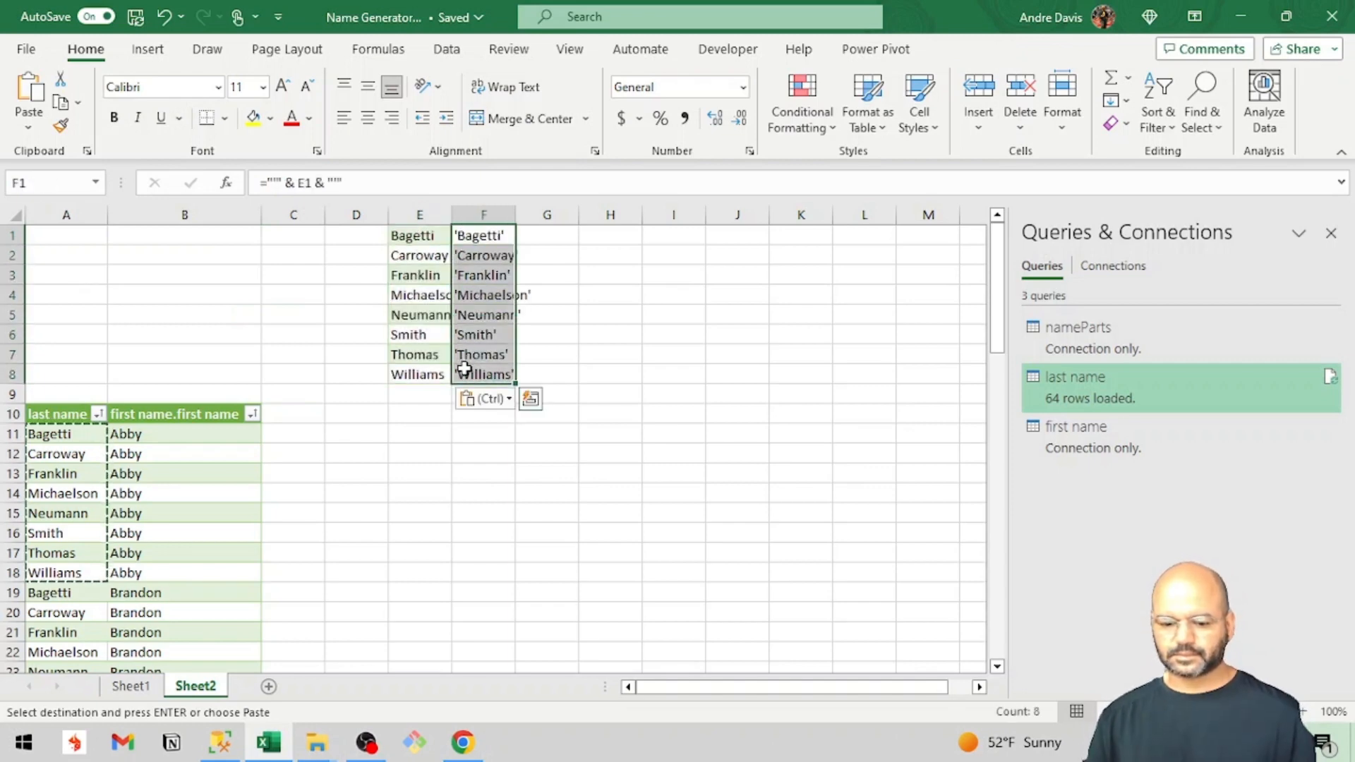
{"action": "key", "text": "ctrl+c"}
{"action": "key", "text": "alt+Tab"}
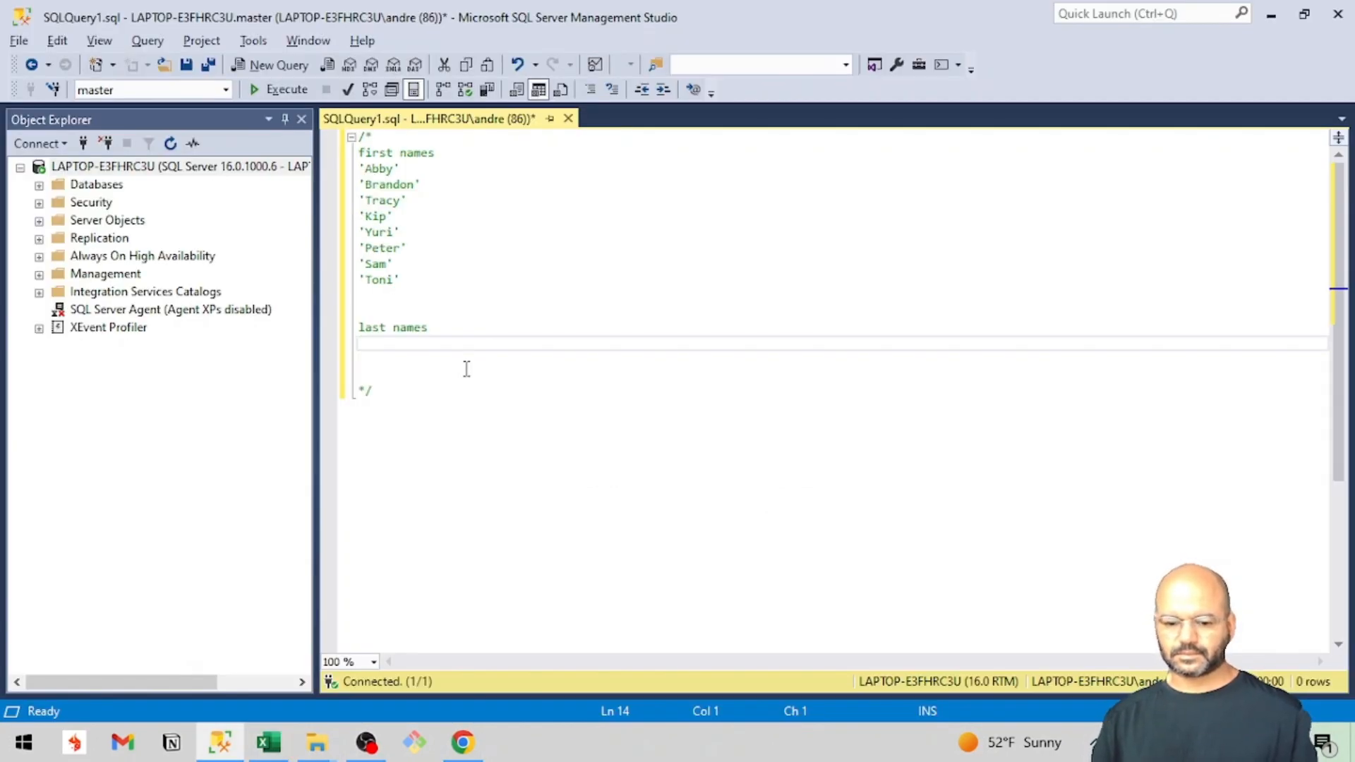
{"action": "key", "text": "ctrl+v"}
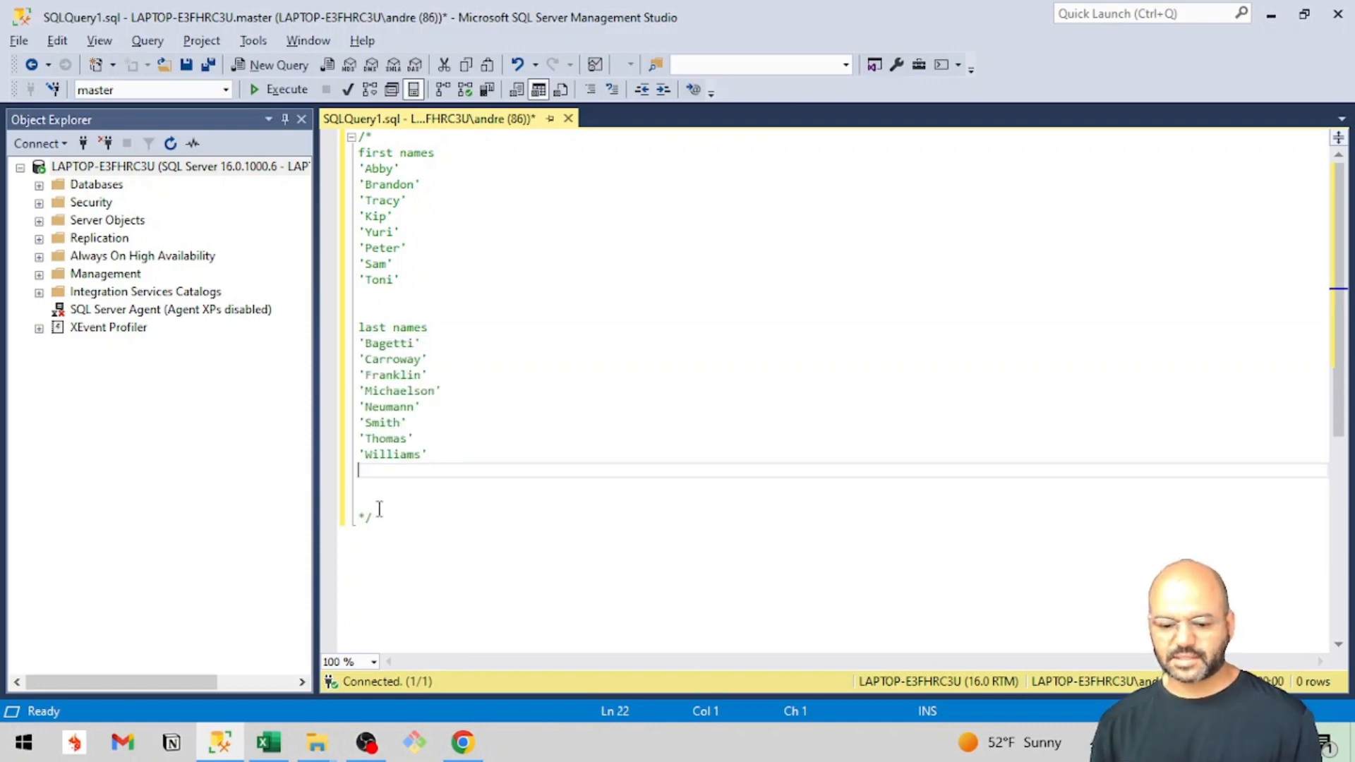
{"action": "key", "text": "Down"}
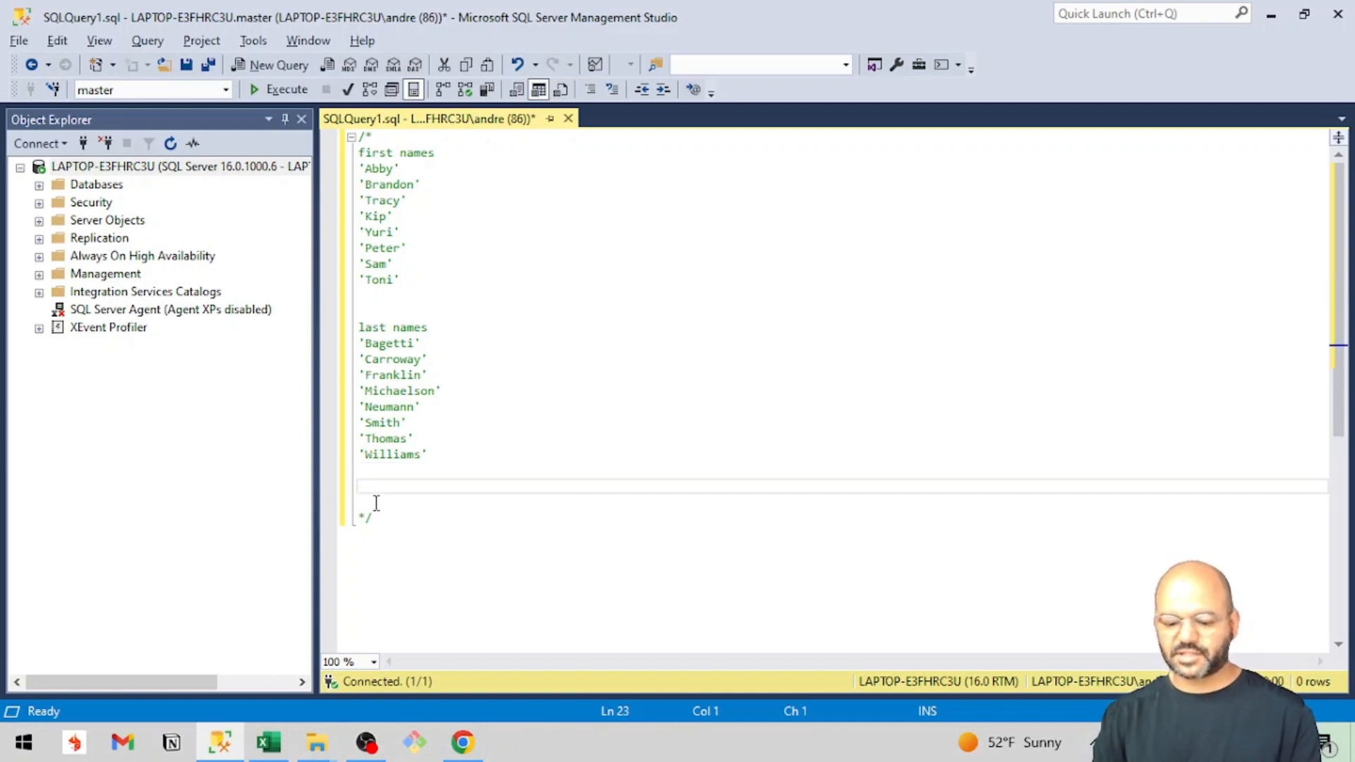
{"action": "type", "text": "cre"}
{"action": "key", "text": "BackSpace"}
{"action": "key", "text": "BackSpace"}
{"action": "key", "text": "BackSpace"}
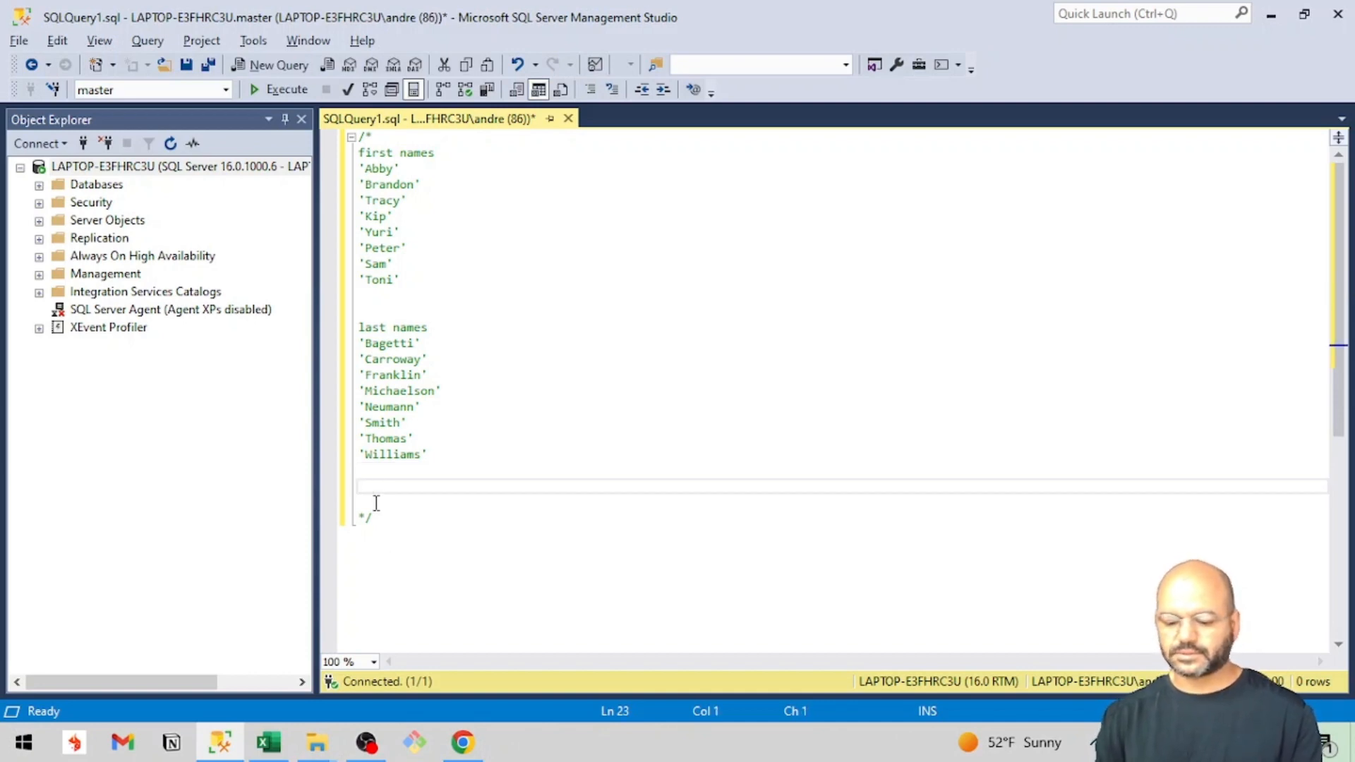
Add the plan lines "-Create first names table" and "-Create last names table" below the last names in the comment.
{"action": "type", "text": "-Create "}
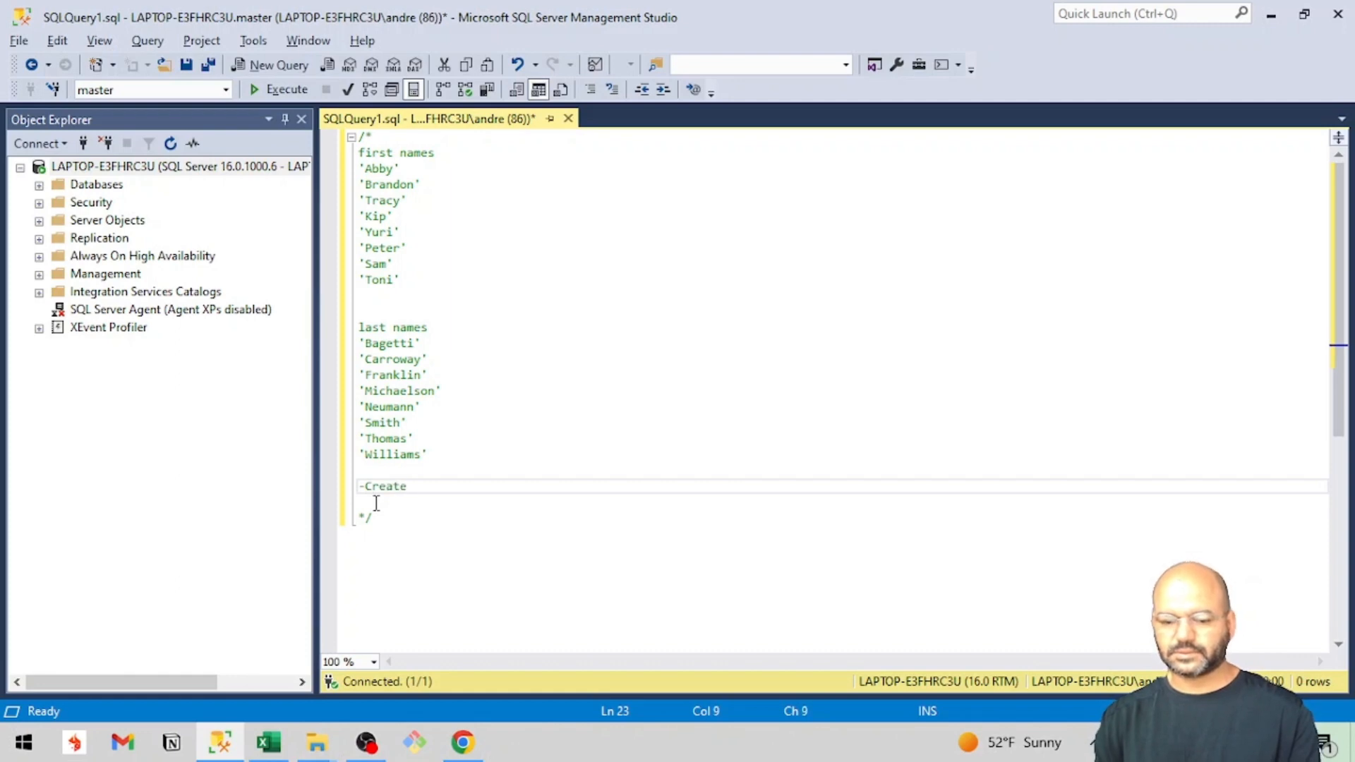
{"action": "type", "text": "first names"}
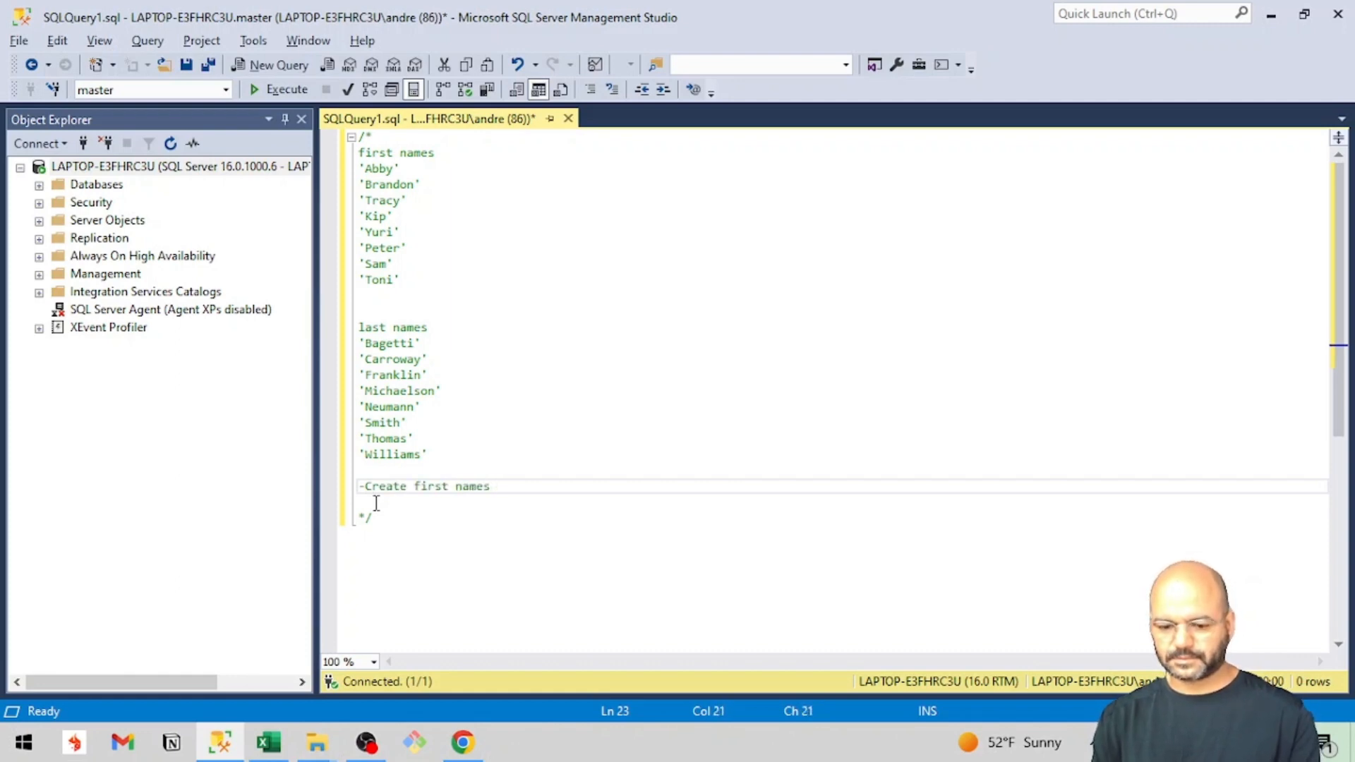
{"action": "type", "text": " table"}
{"action": "key", "text": "Return"}
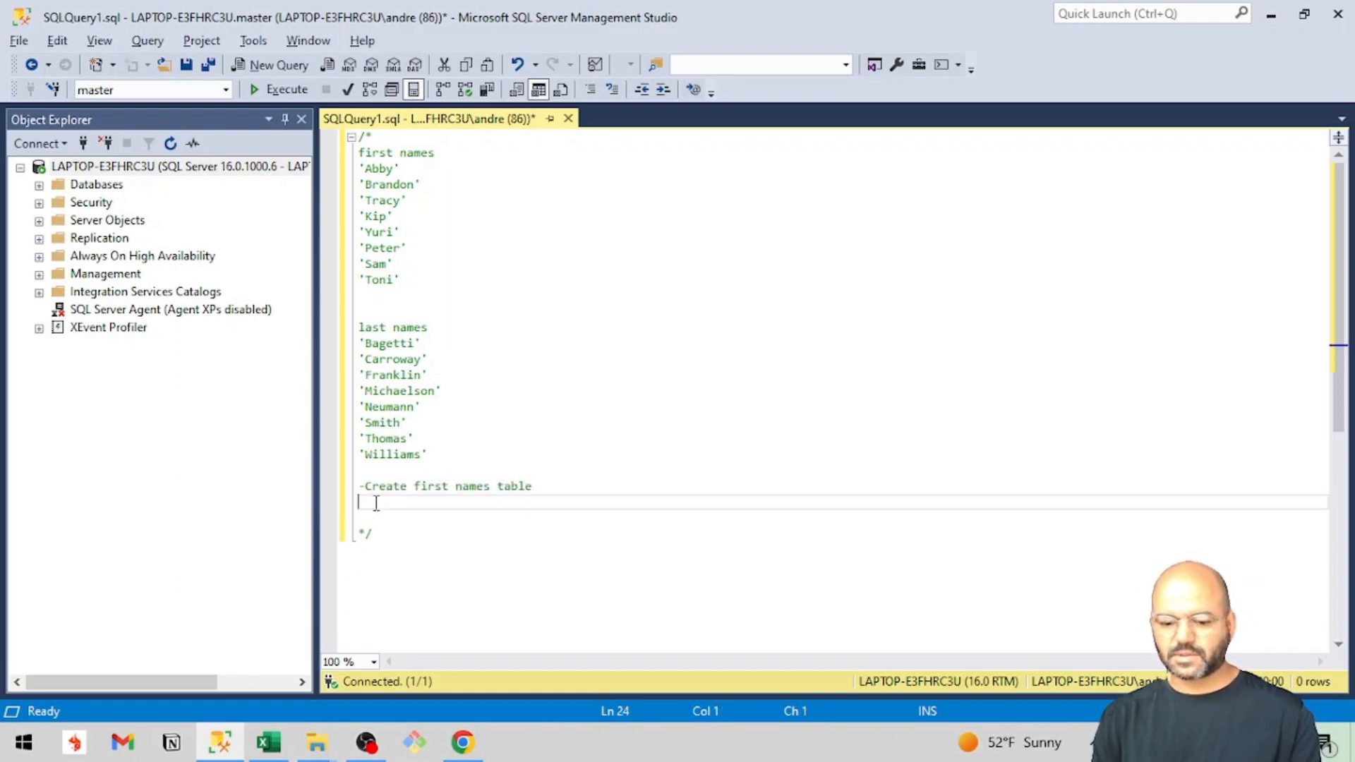
{"action": "type", "text": "-Create last names tabl"}
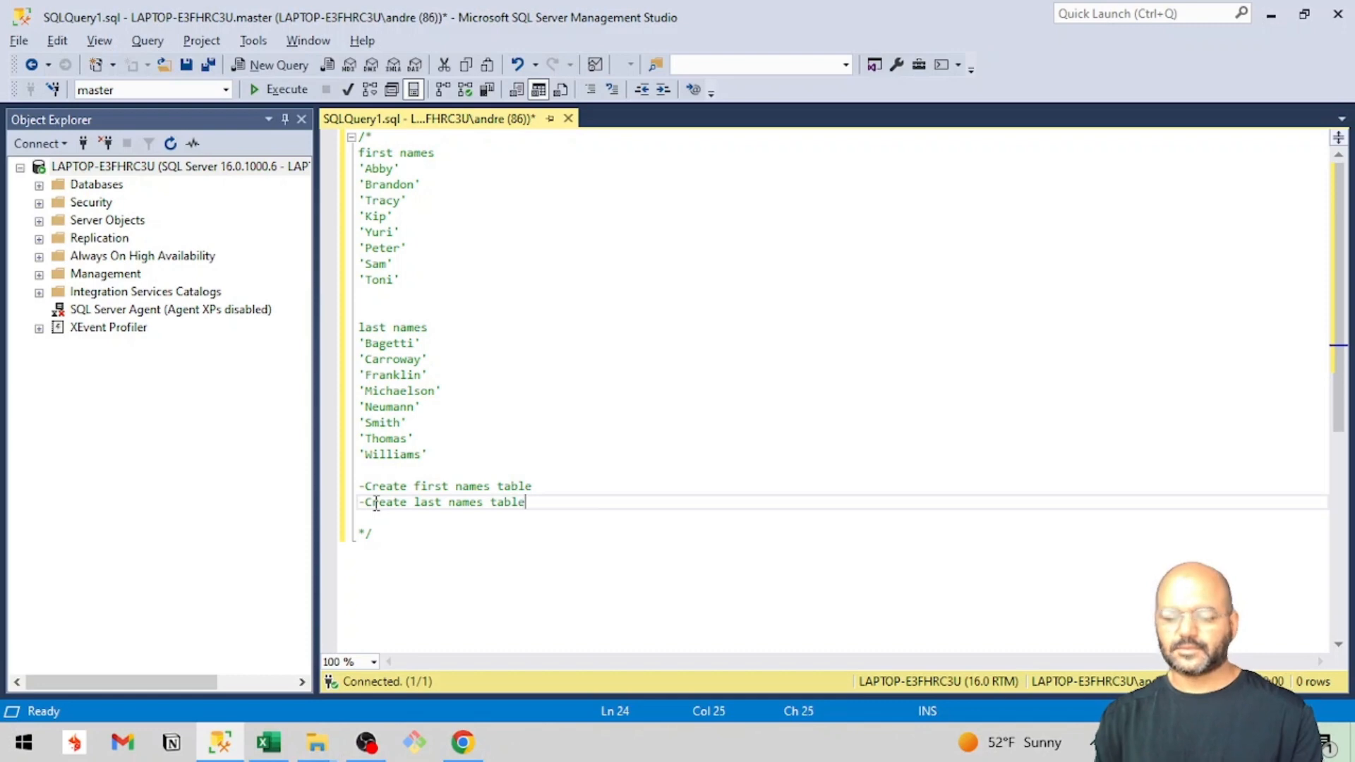
{"action": "type", "text": "e"}
{"action": "key", "text": "Return"}
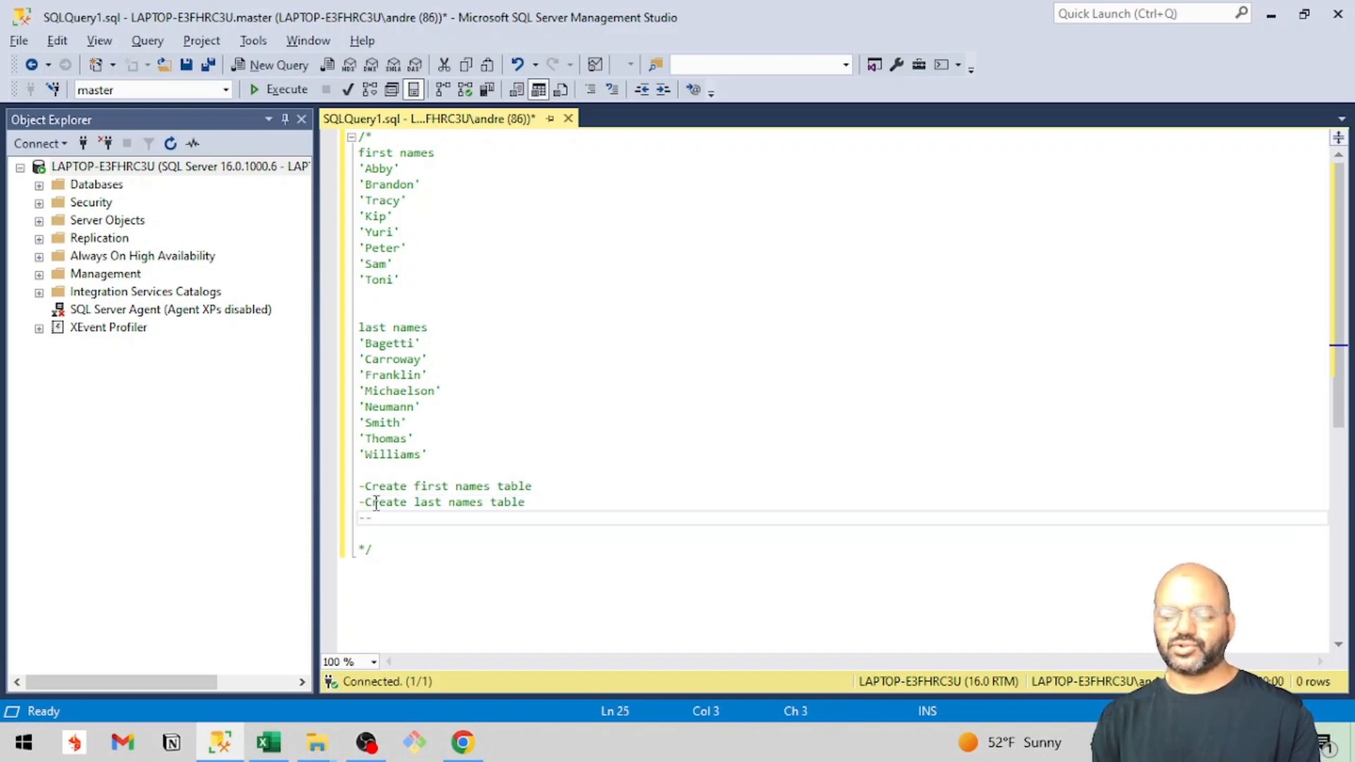
Add the plan line "-Cross Join tables to create a full names table" to the comment.
{"action": "type", "text": "-Cr"}
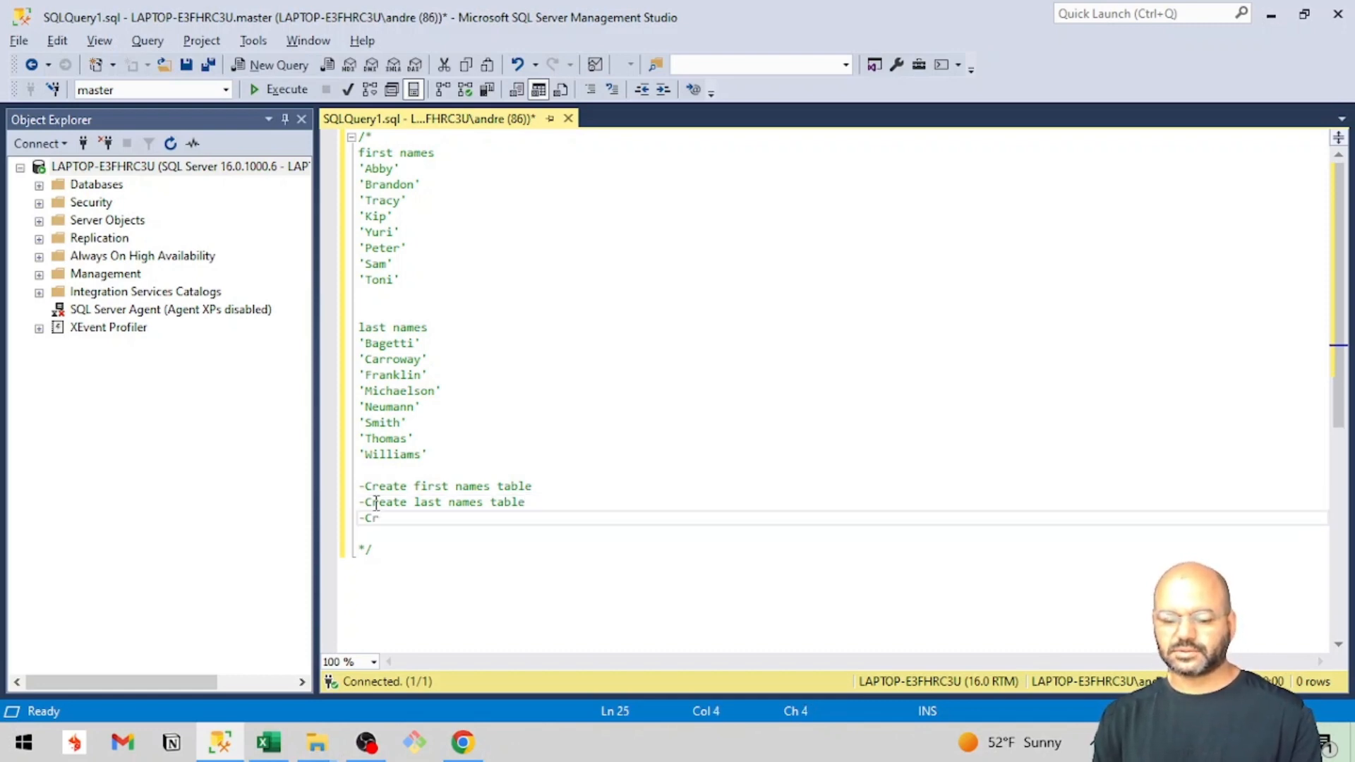
{"action": "type", "text": "oss Join "}
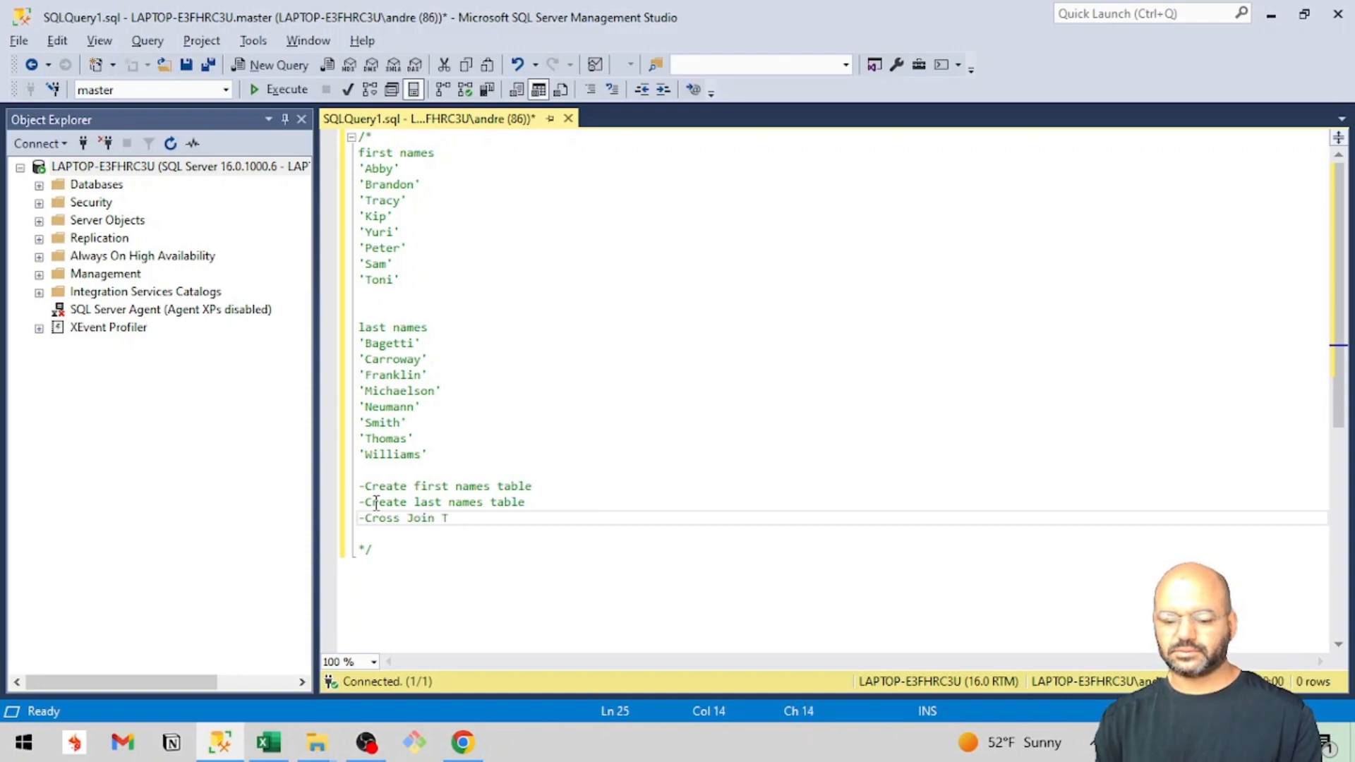
{"action": "type", "text": "tables "}
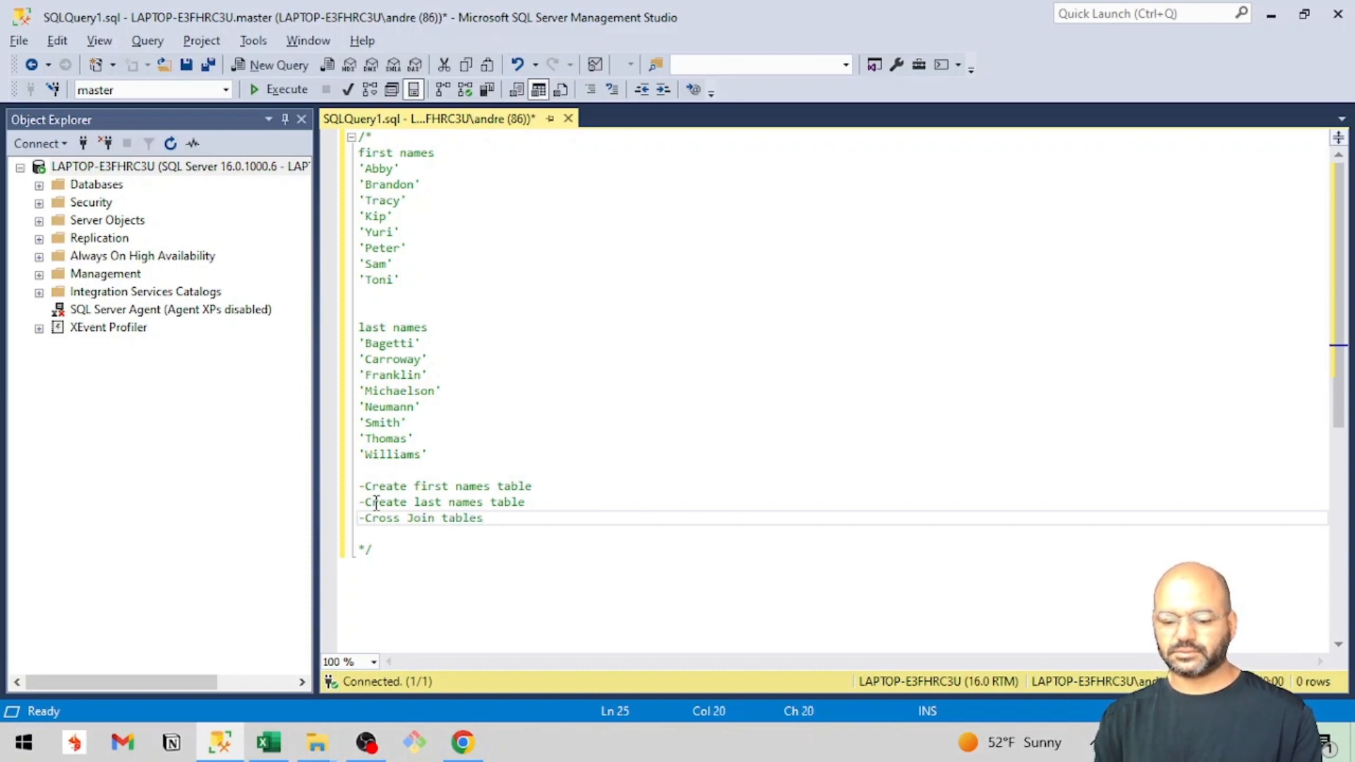
{"action": "type", "text": "to create a fu"}
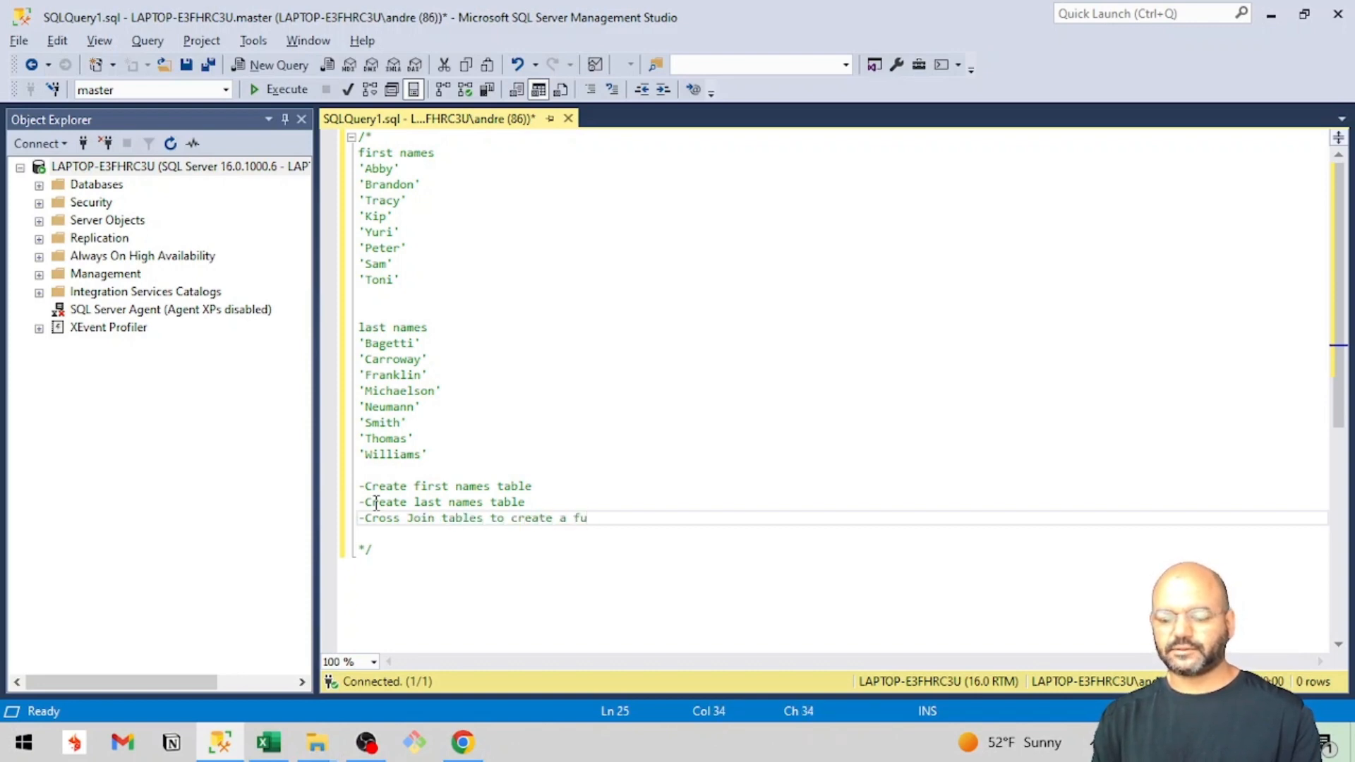
{"action": "type", "text": "ll names table"}
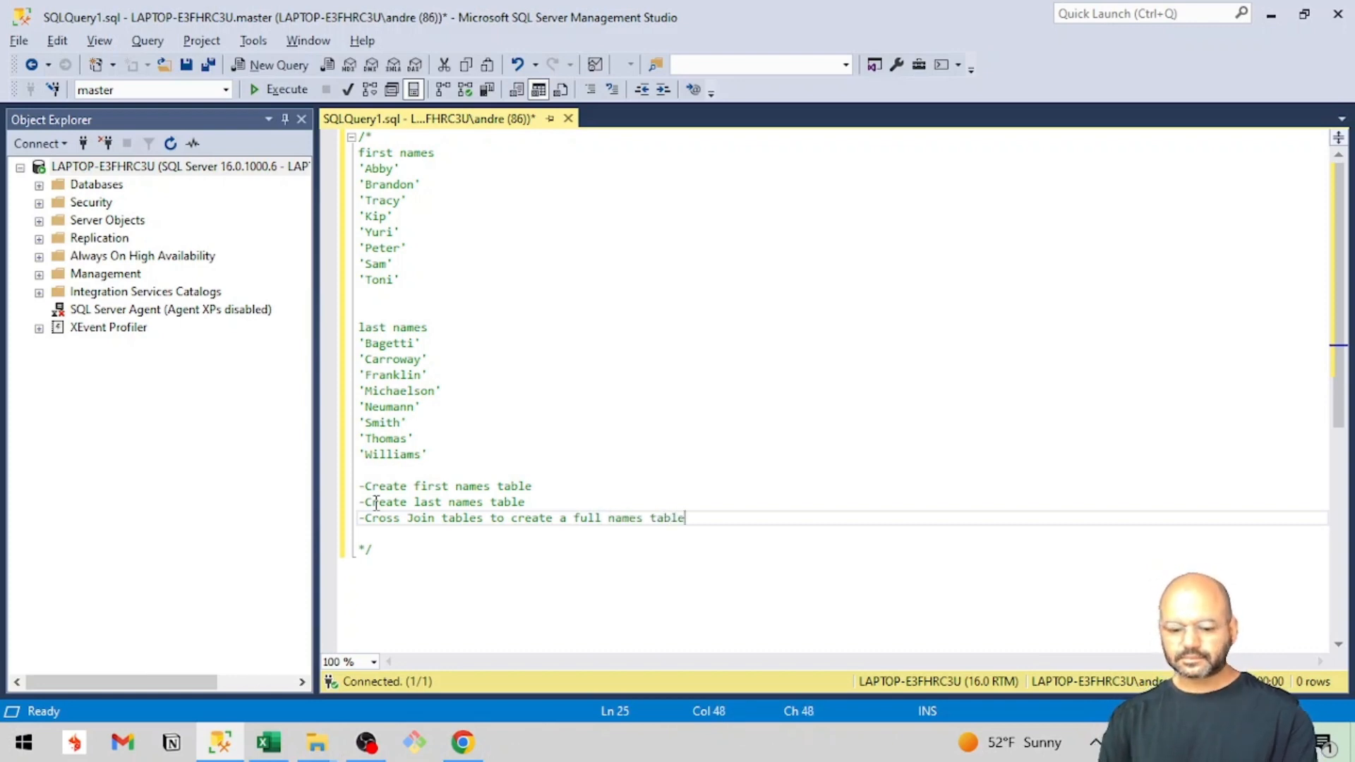
Start a create table statement for the temporary table #first below the comment block.
{"action": "left_click", "coordinate": [378, 557]}
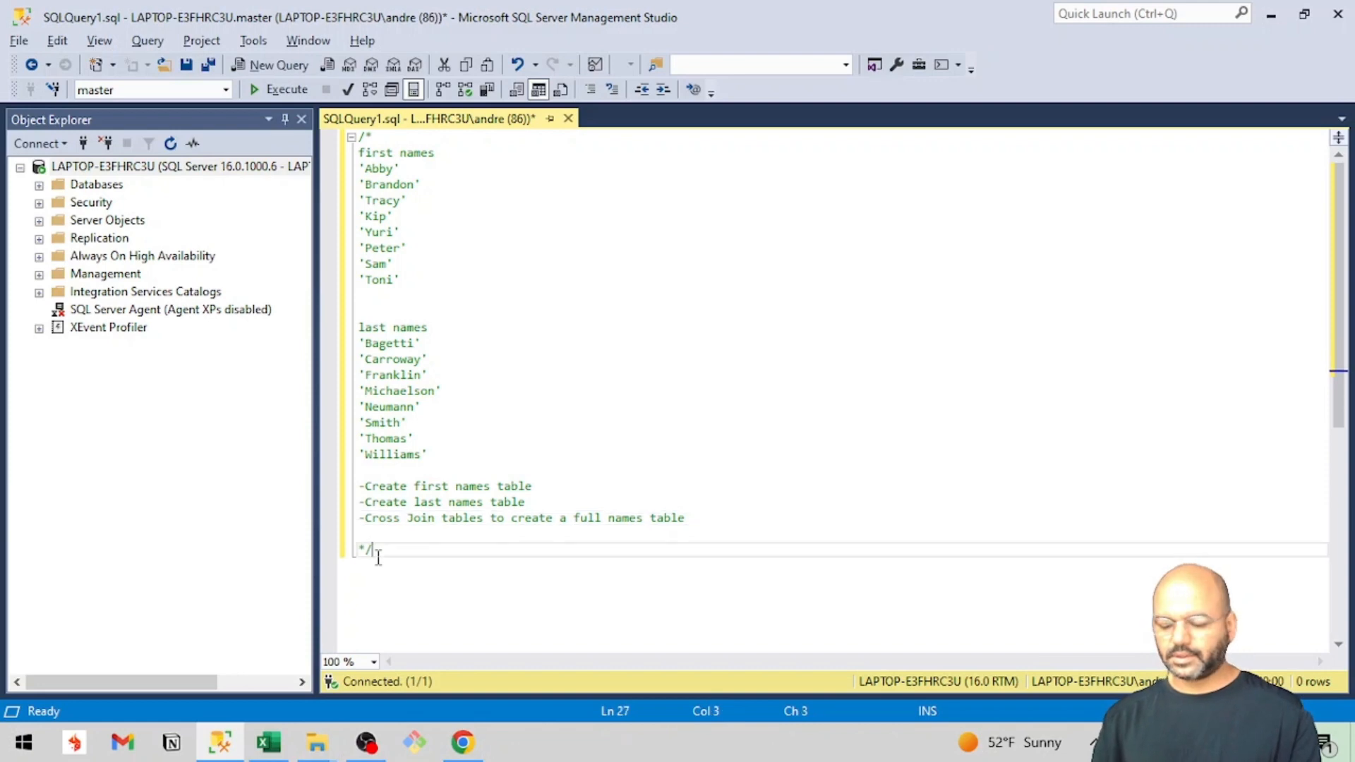
{"action": "key", "text": "Return"}
{"action": "key", "text": "Return"}
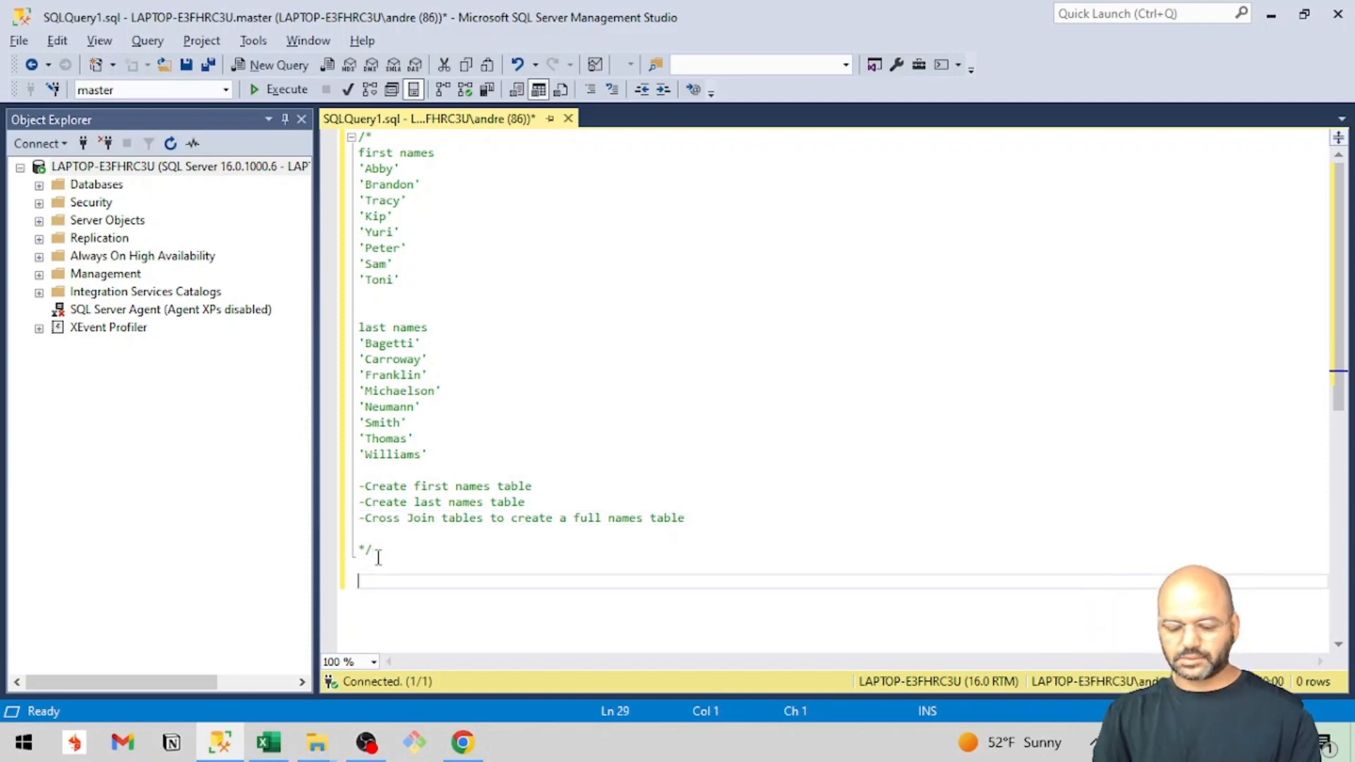
{"action": "type", "text": "create table"}
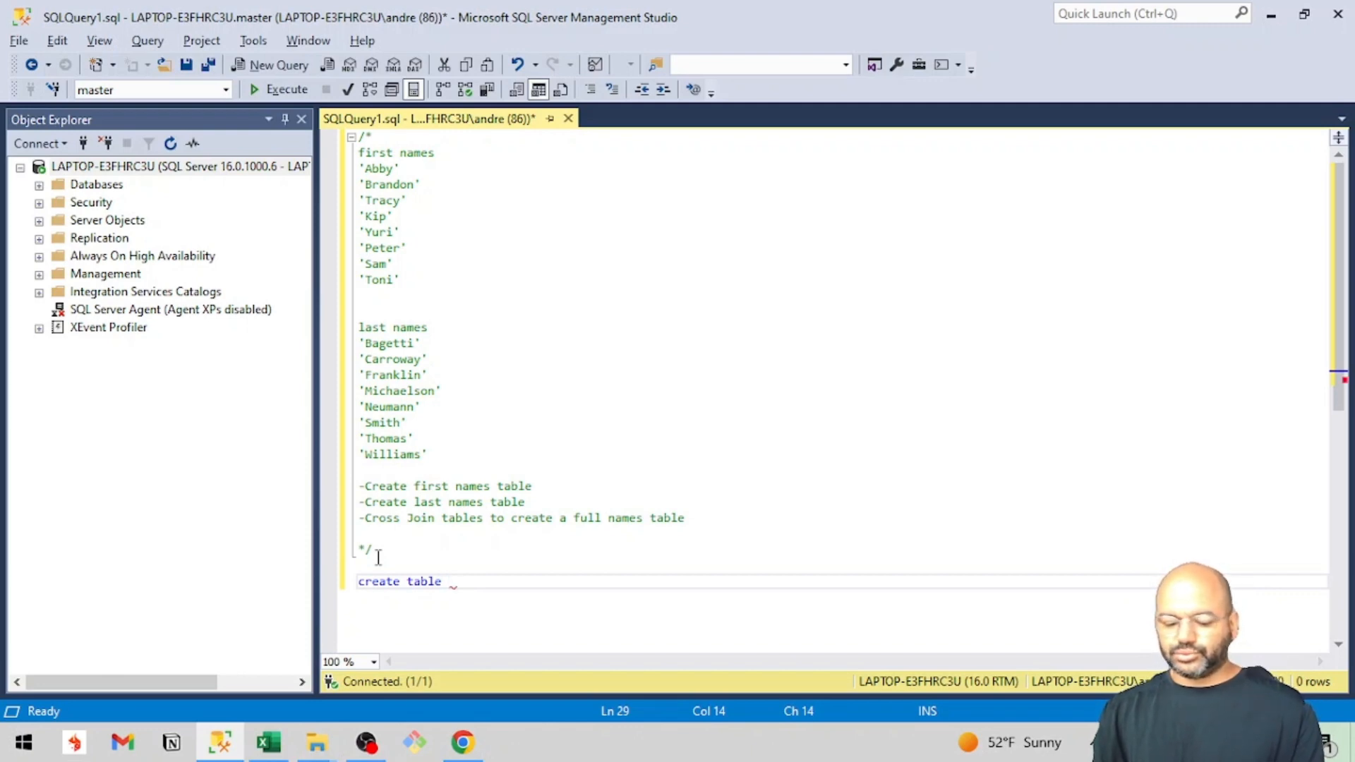
{"action": "type", "text": "#"}
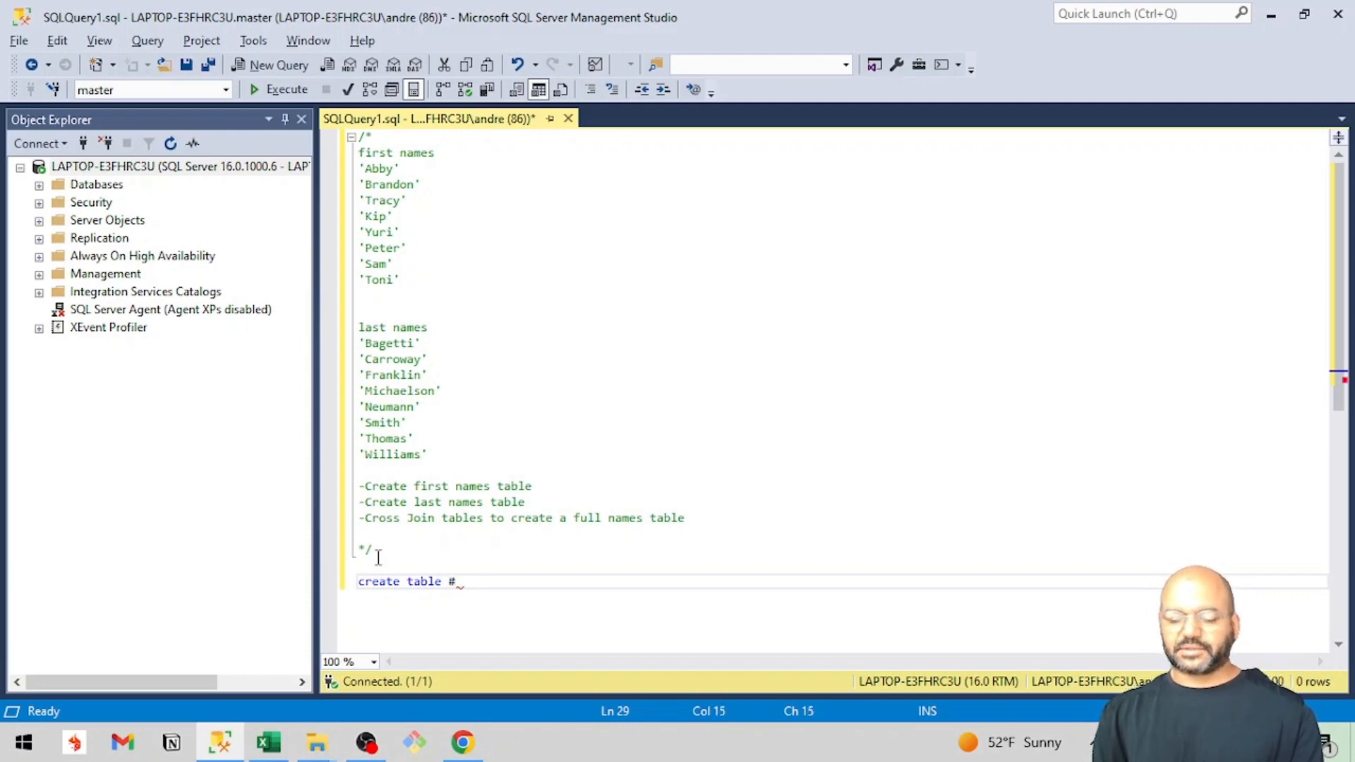
{"action": "type", "text": "first"}
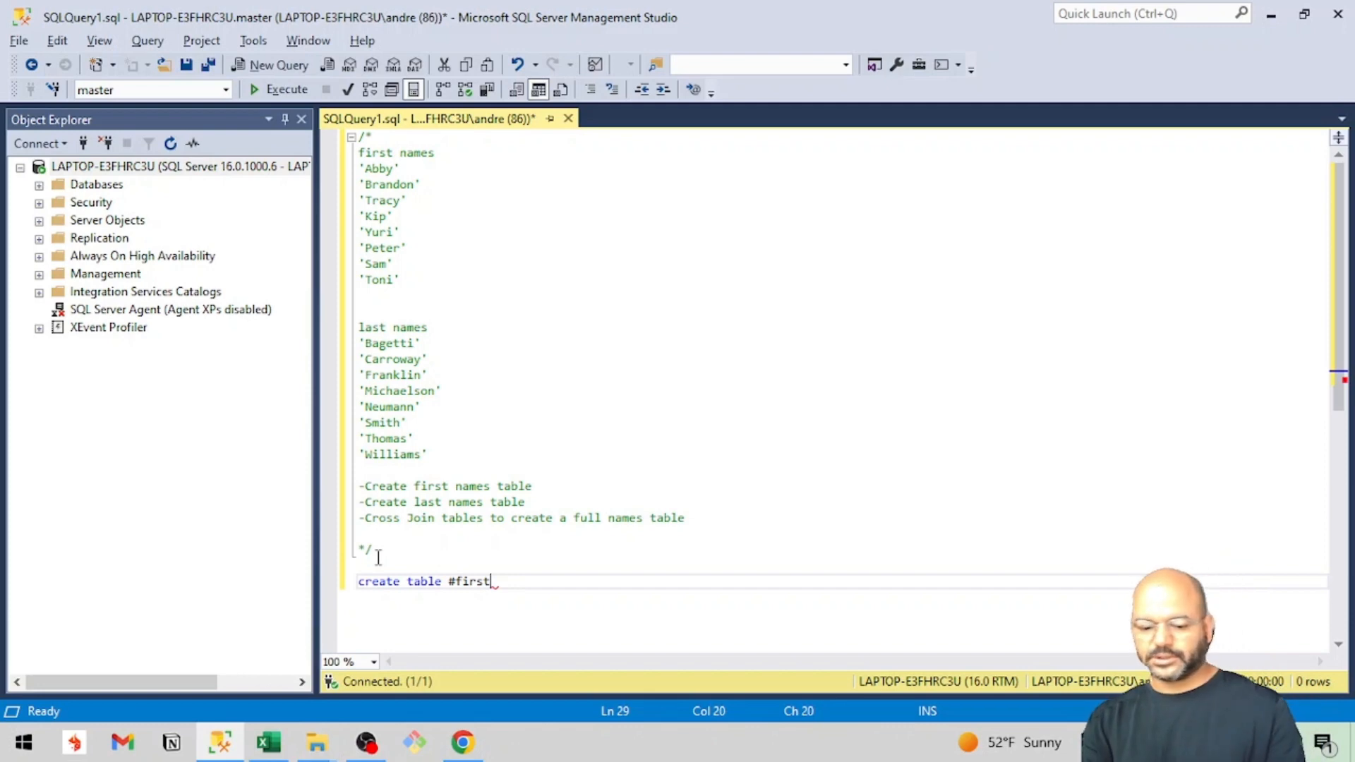
{"action": "type", "text": " ("}
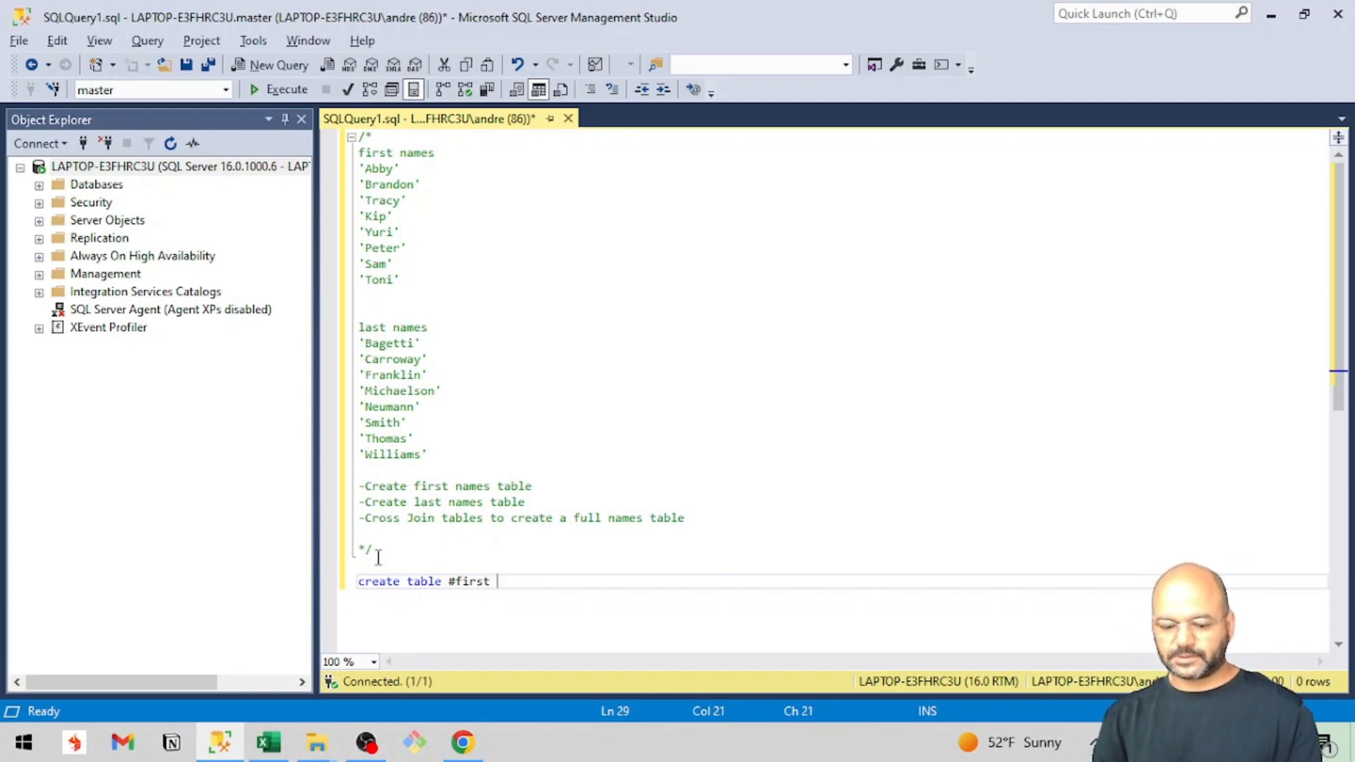
{"action": "key", "text": "Return"}
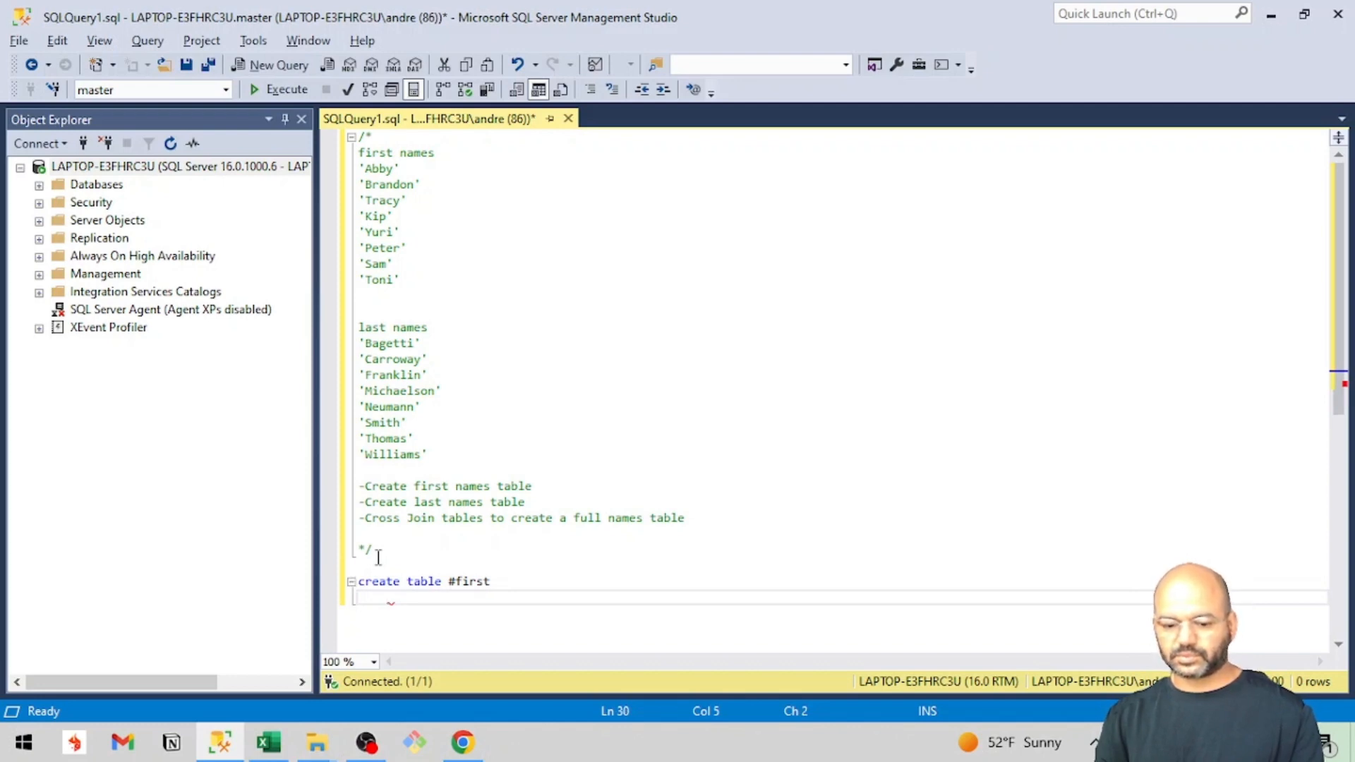
Define the column first_name as varchar(20) in the #first table statement.
{"action": "type", "text": "first_n"}
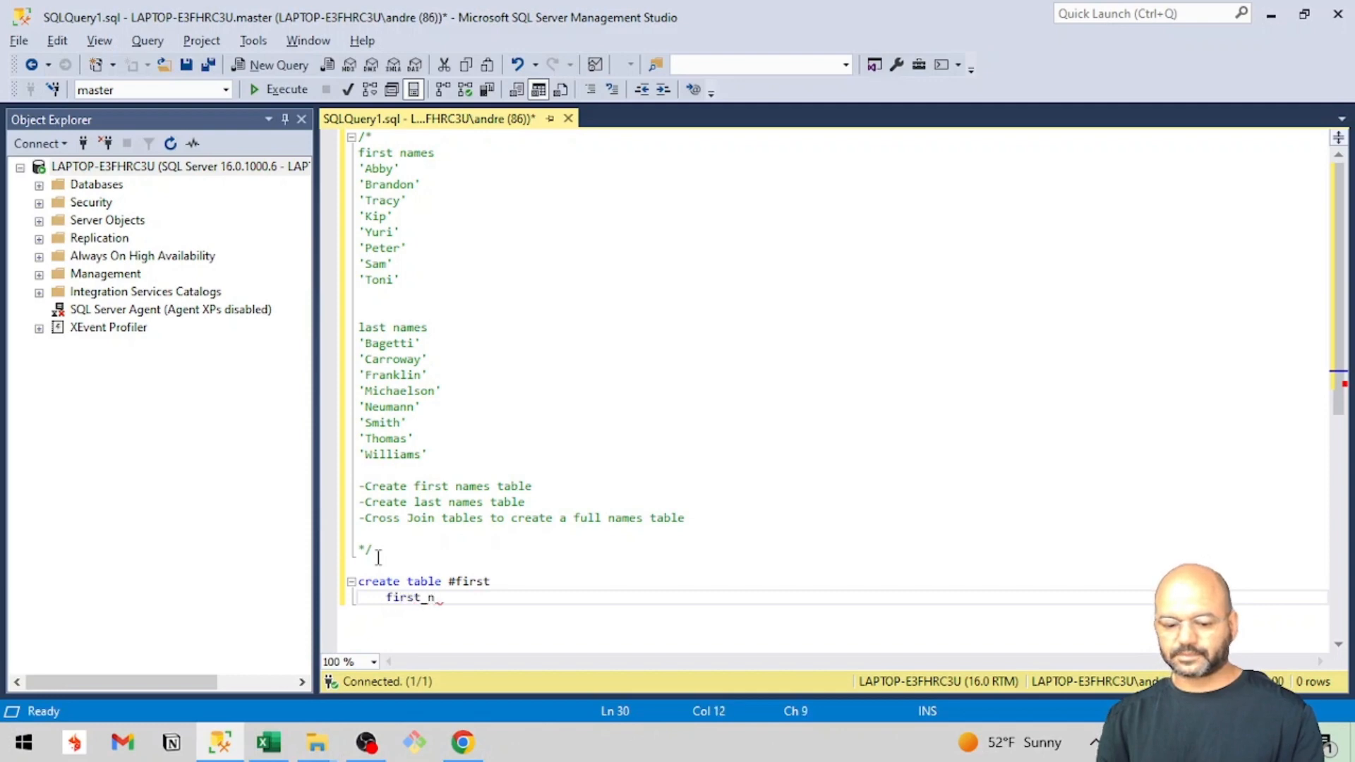
{"action": "type", "text": "ame"}
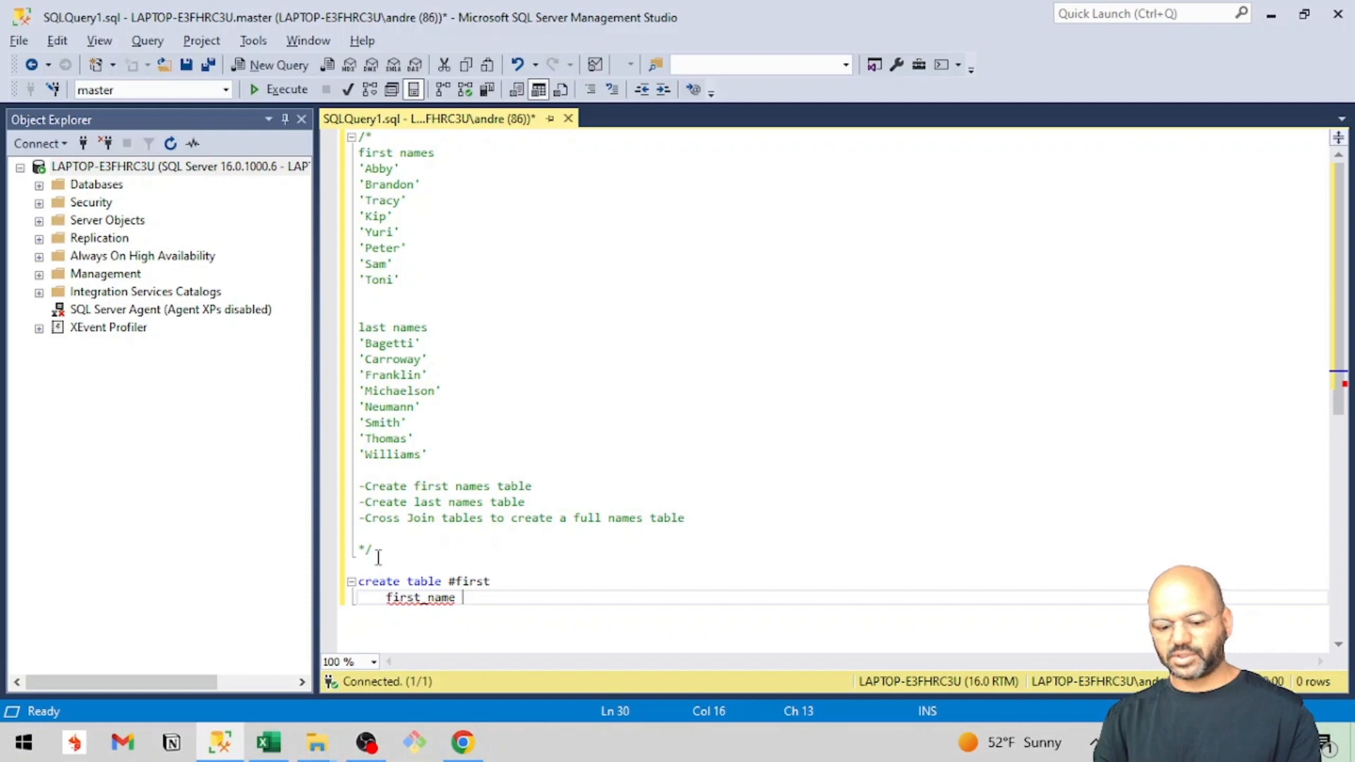
{"action": "type", "text": " varchar"}
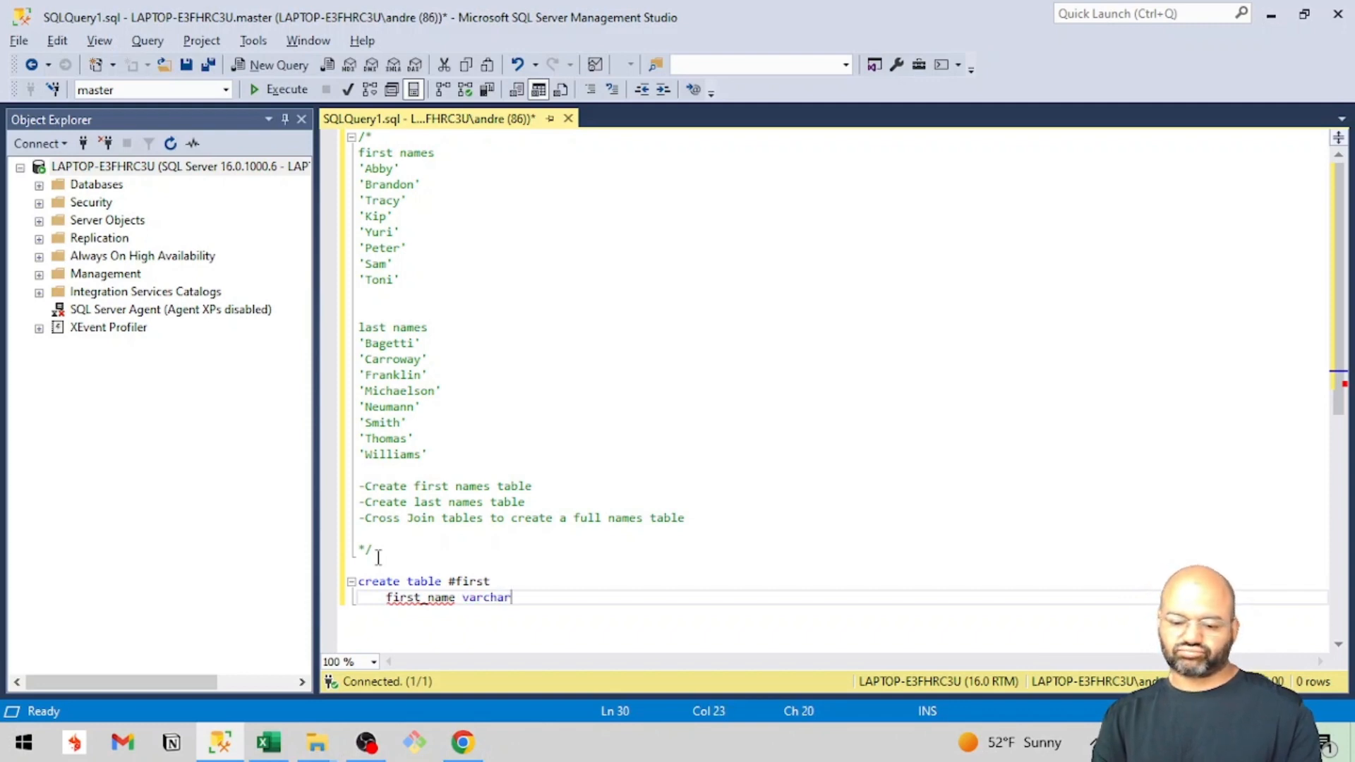
{"action": "type", "text": "("}
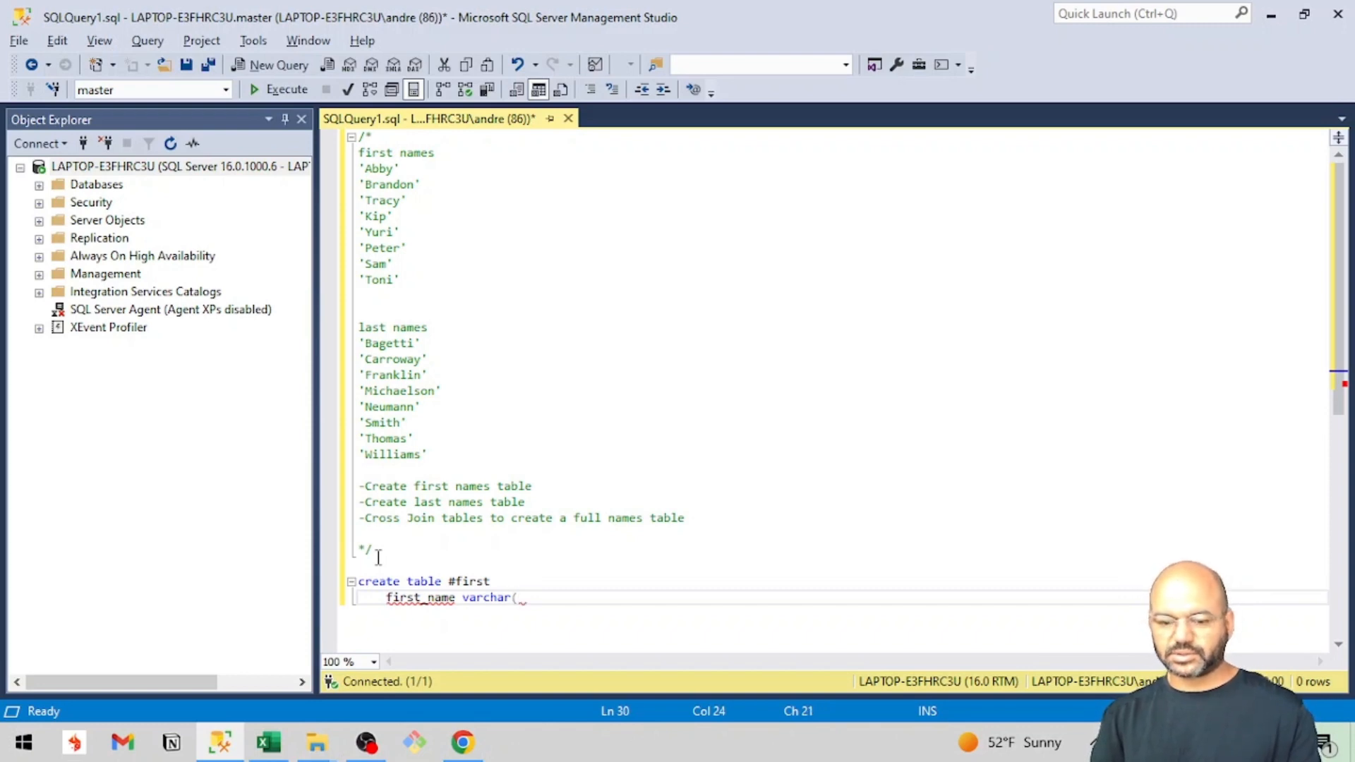
{"action": "type", "text": "20)"}
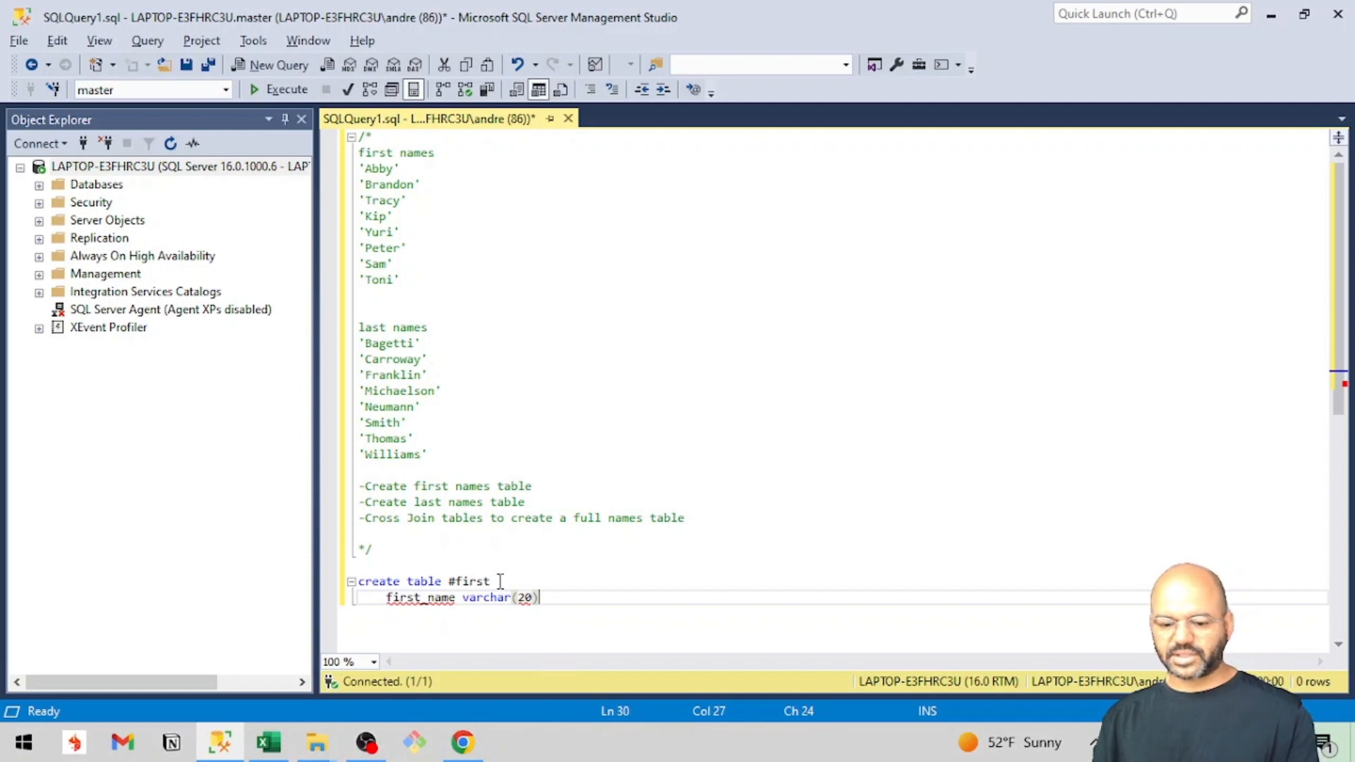
{"action": "key", "text": "alt+Tab"}
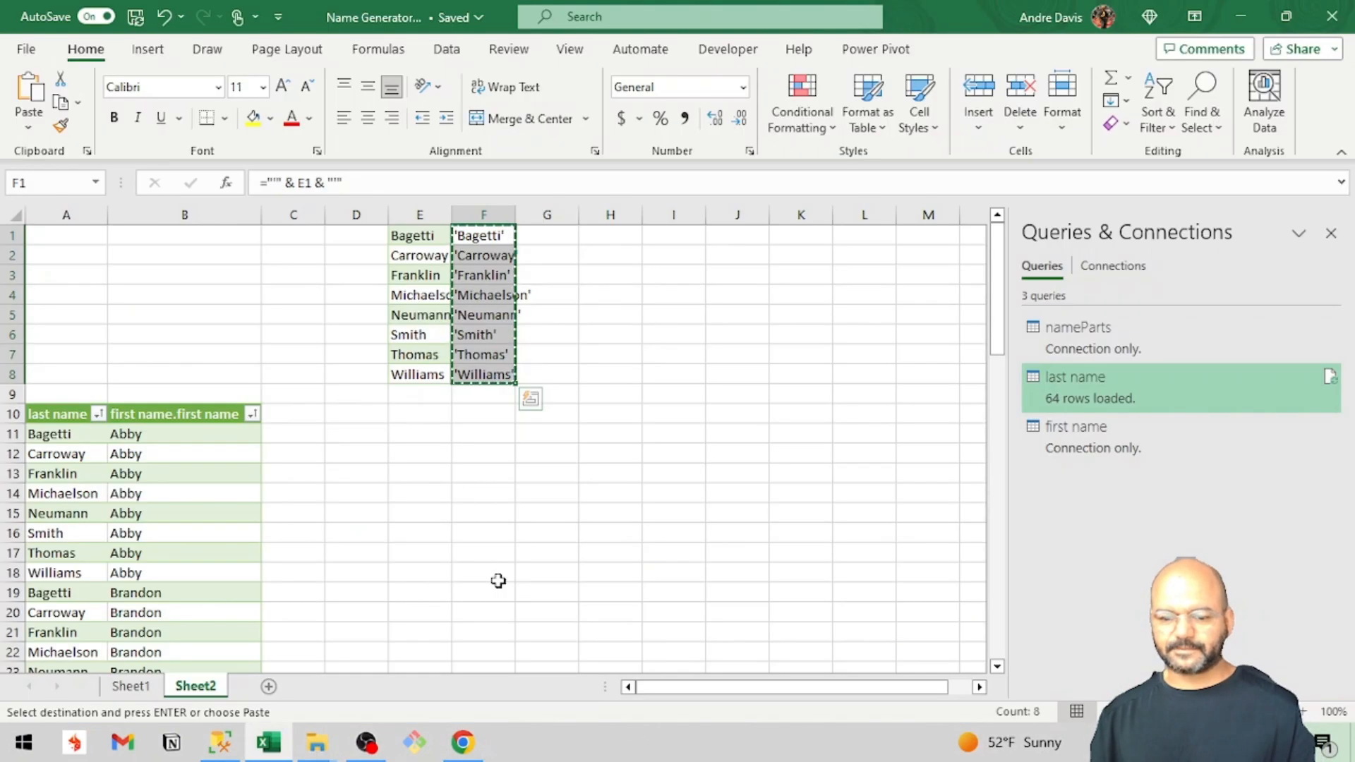
{"action": "key", "text": "alt+Tab"}
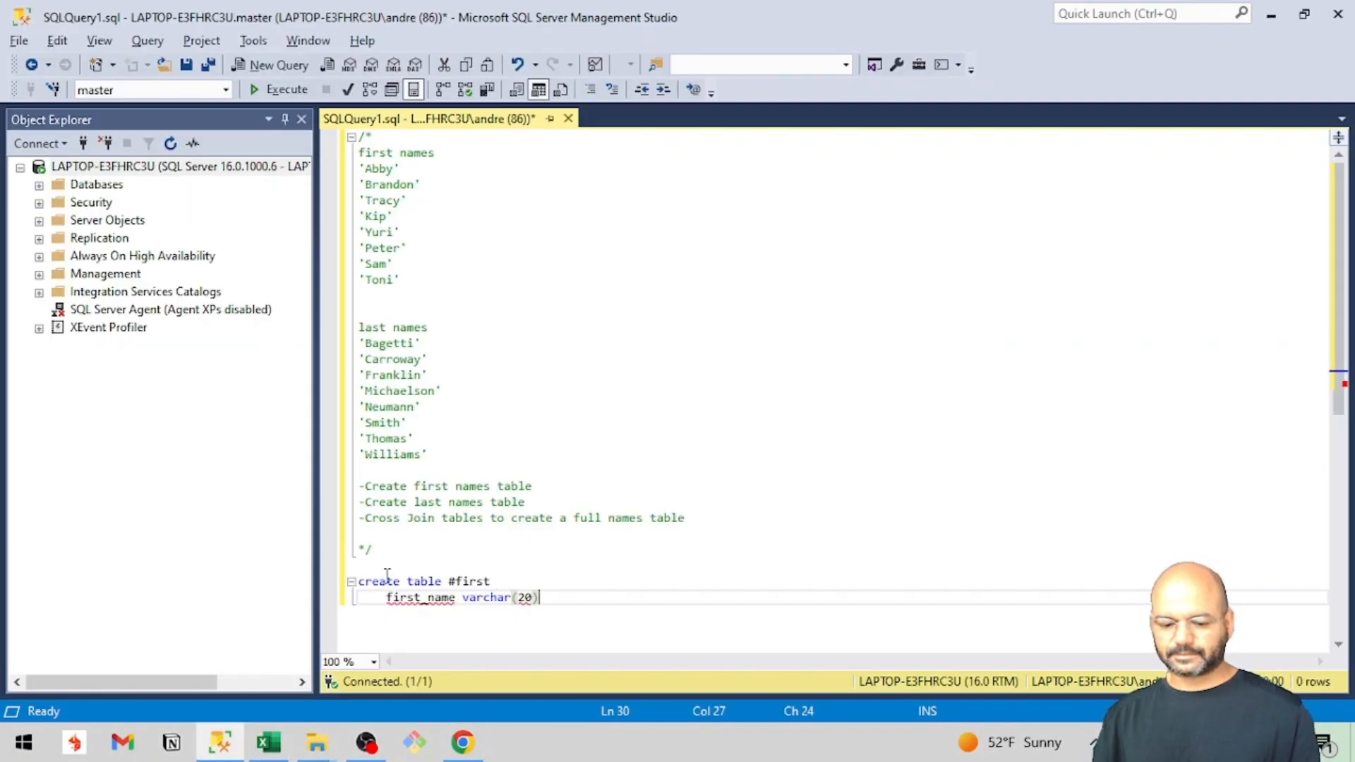
{"action": "left_click", "coordinate": [357, 748]}
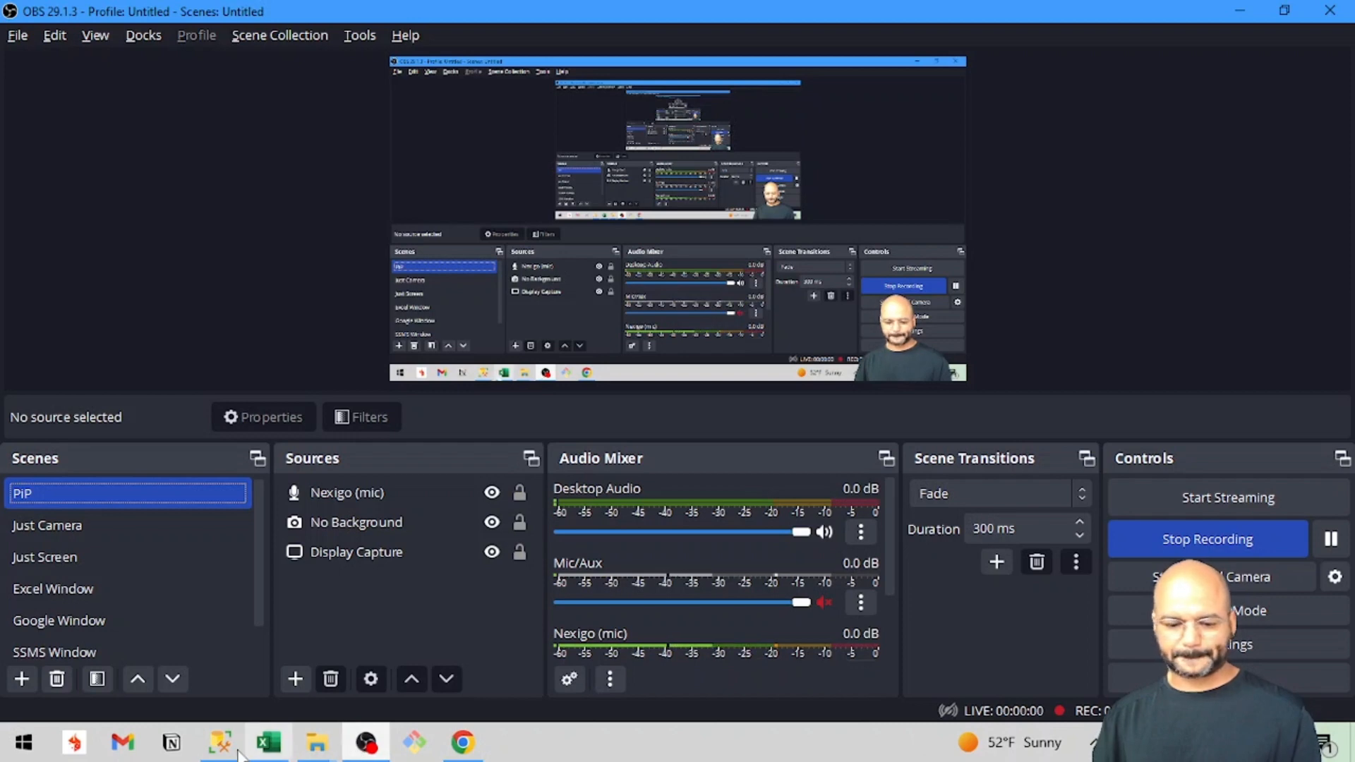
{"action": "left_click", "coordinate": [462, 748]}
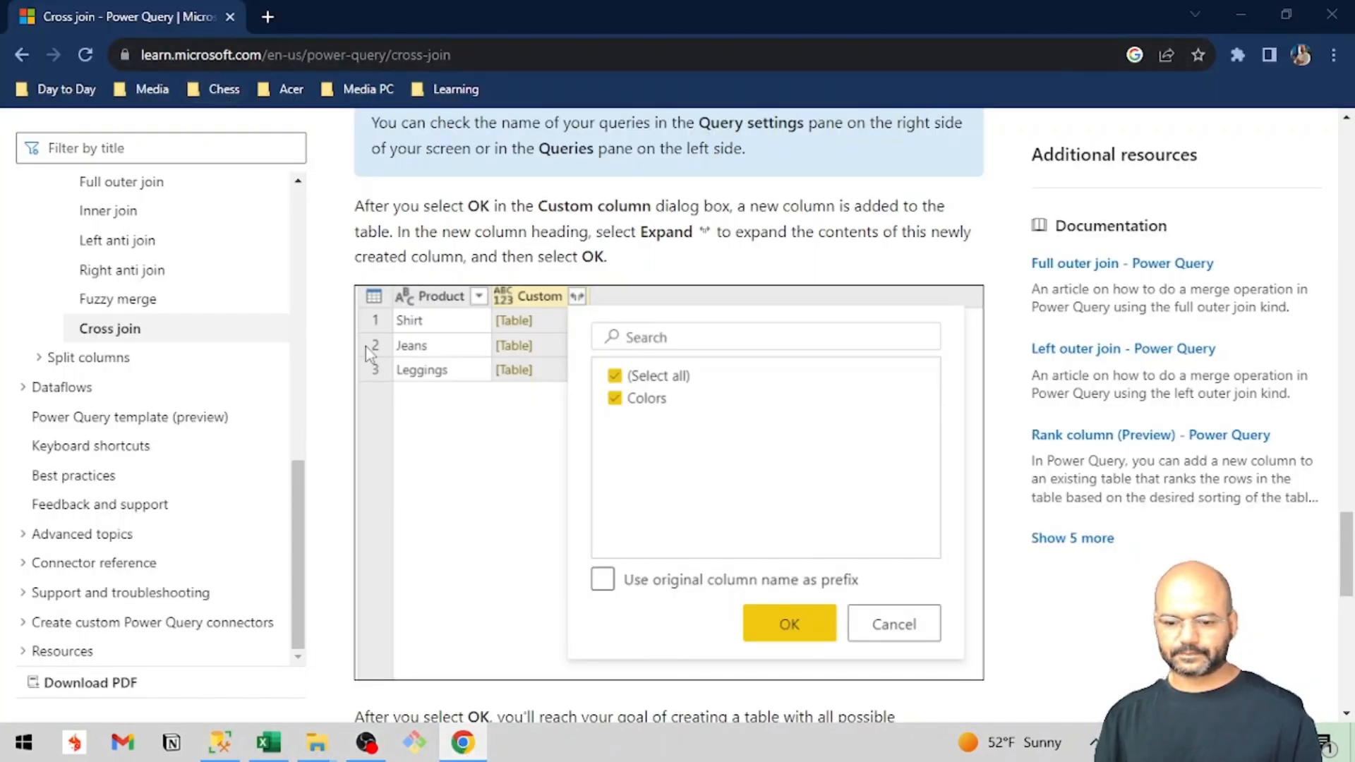
{"action": "key", "text": "alt+Tab"}
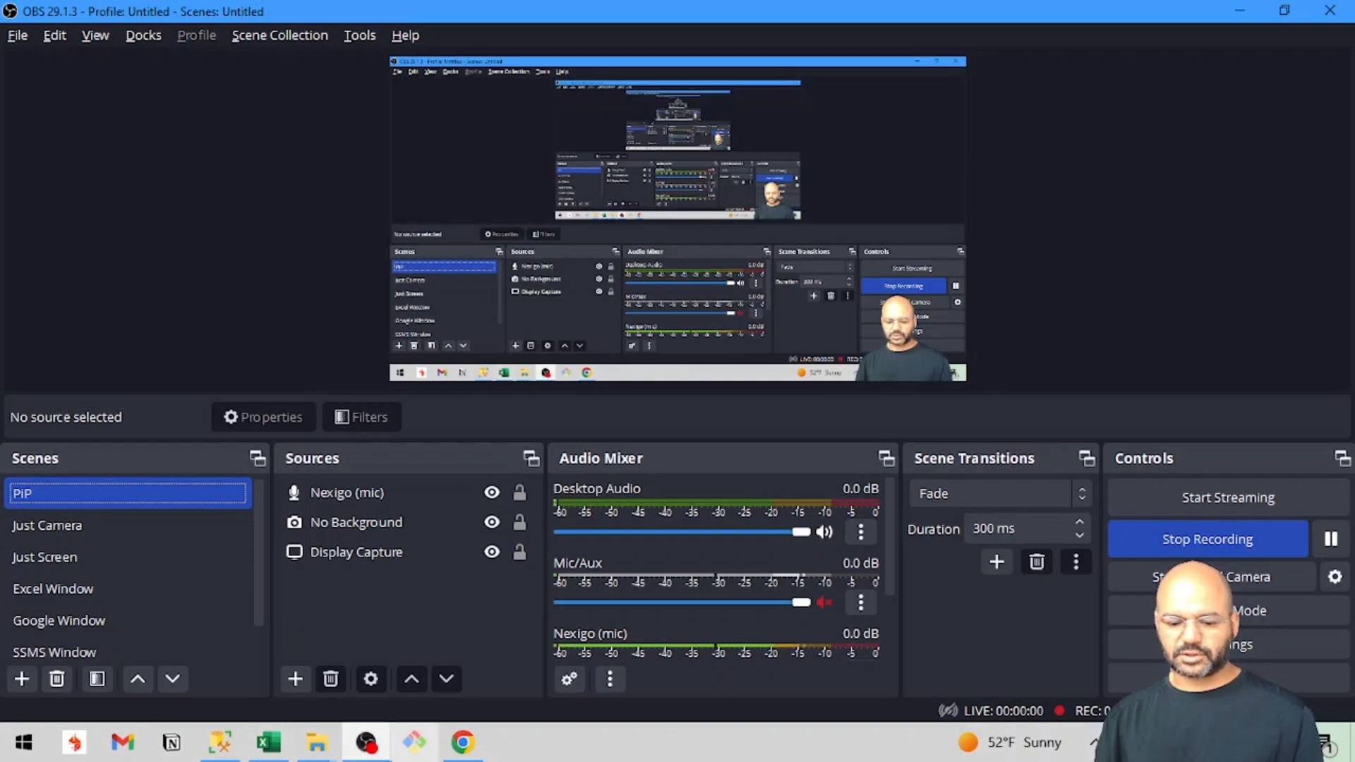
{"action": "left_click", "coordinate": [223, 752]}
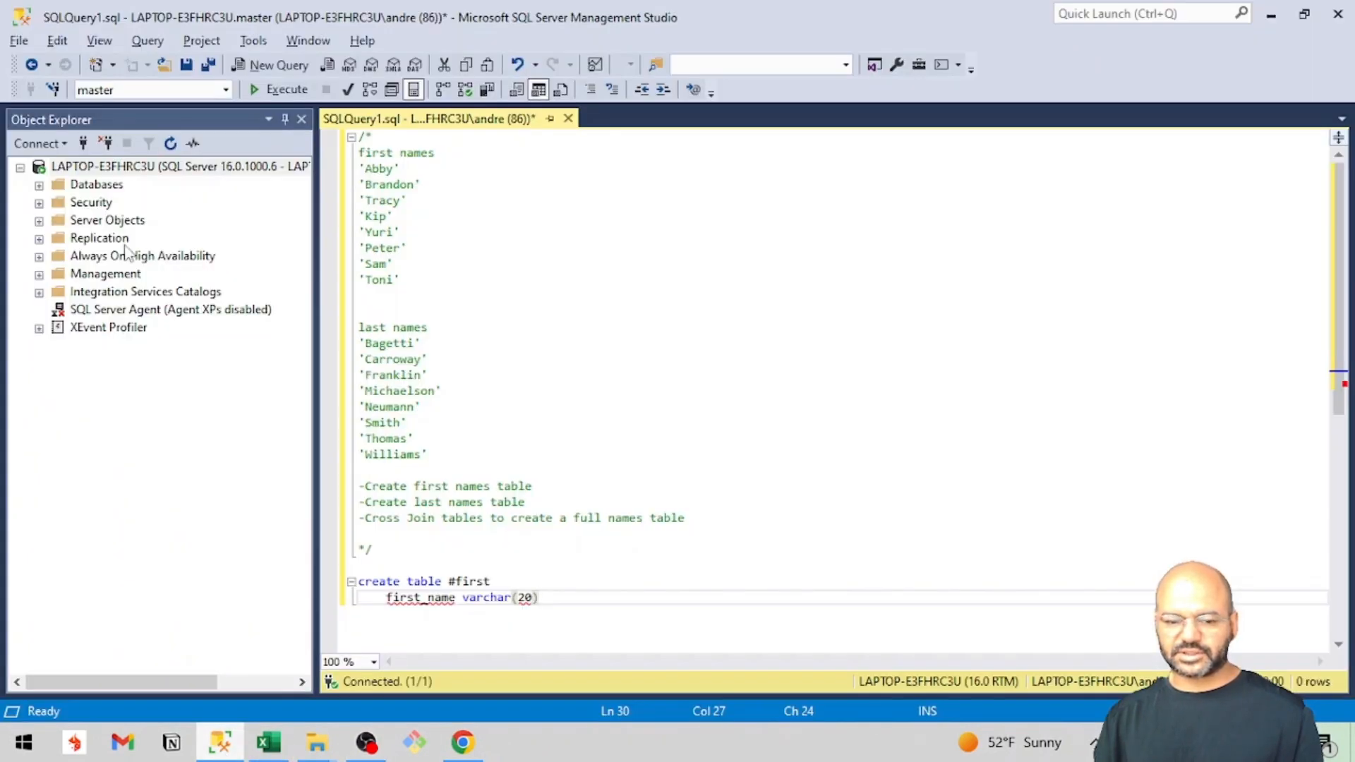
Open the recent file Megaball Picker.sql and examine the syntax of its create table statements.
{"action": "left_click", "coordinate": [19, 41]}
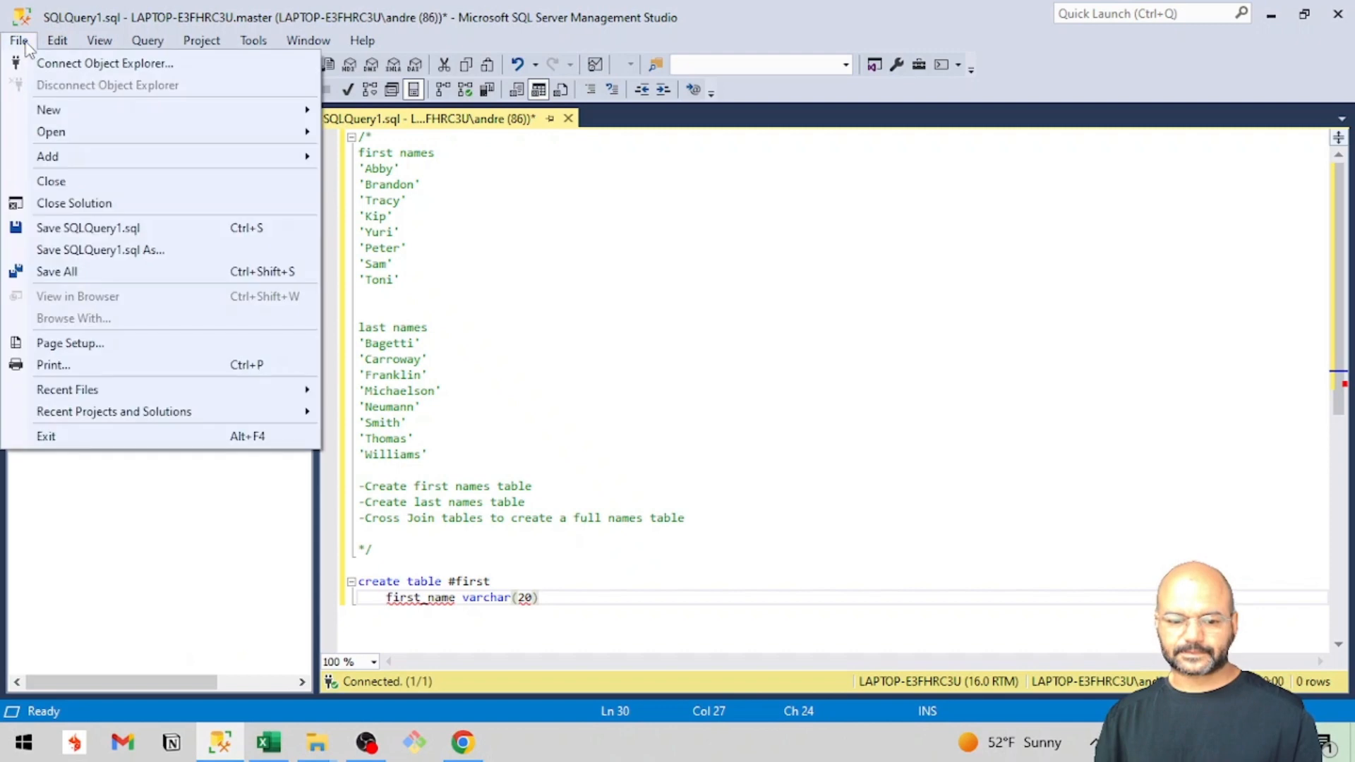
{"action": "mouse_move", "coordinate": [79, 393]}
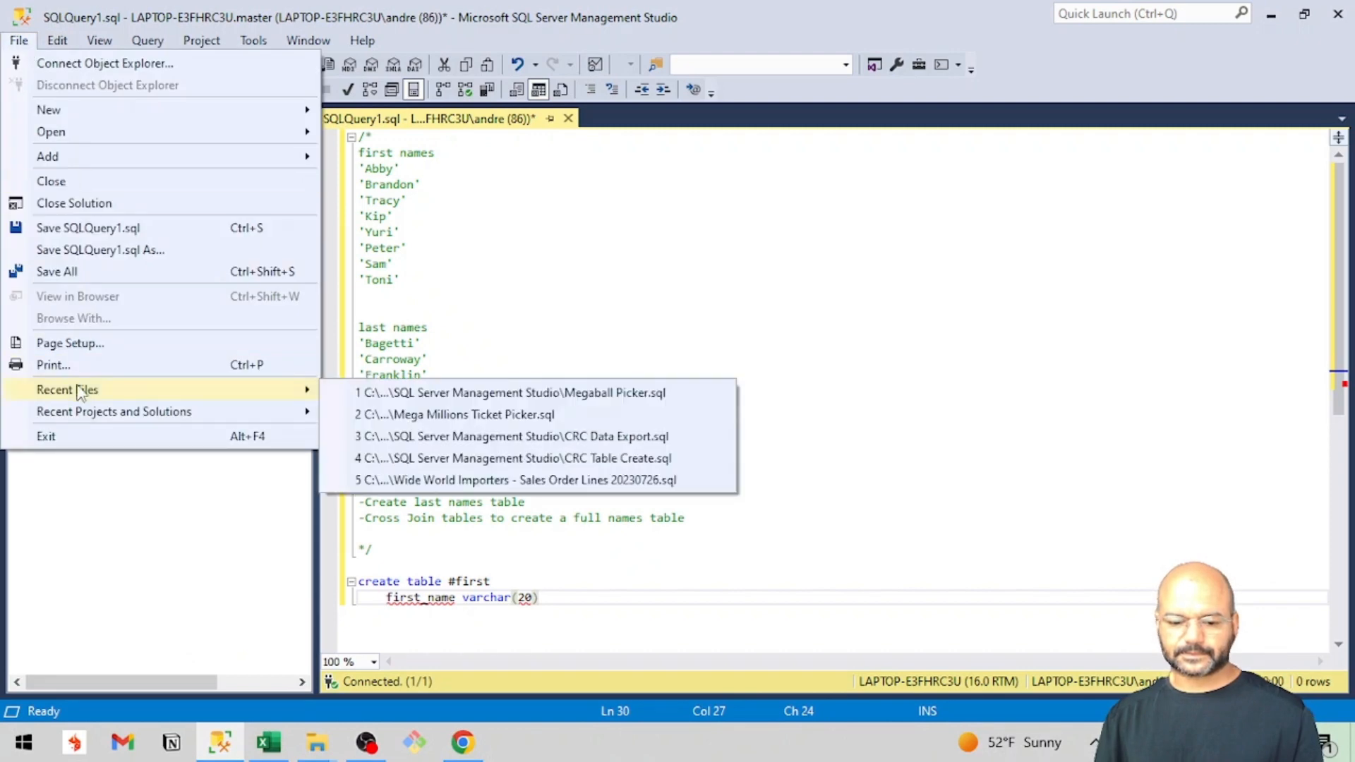
{"action": "left_click", "coordinate": [359, 399]}
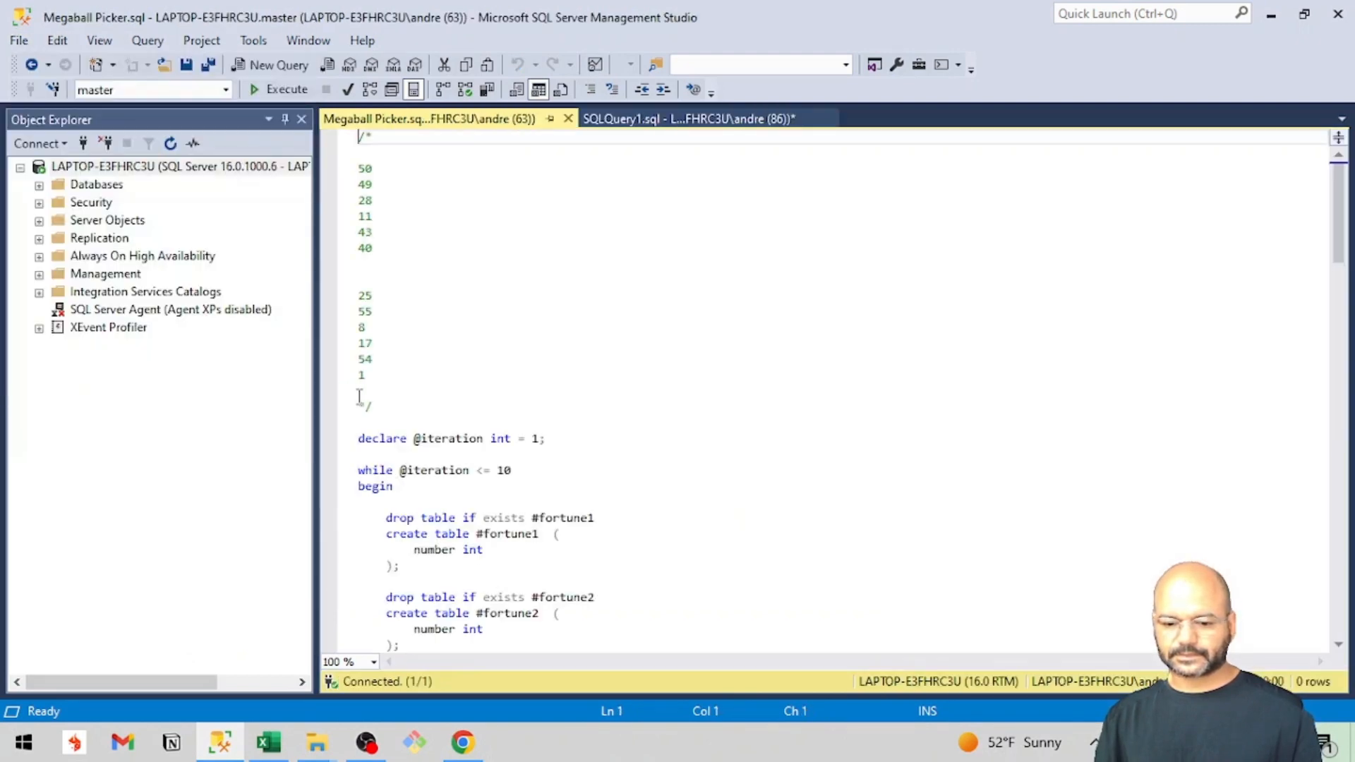
{"action": "scroll", "coordinate": [579, 508], "scroll_direction": "down", "scroll_amount": 7}
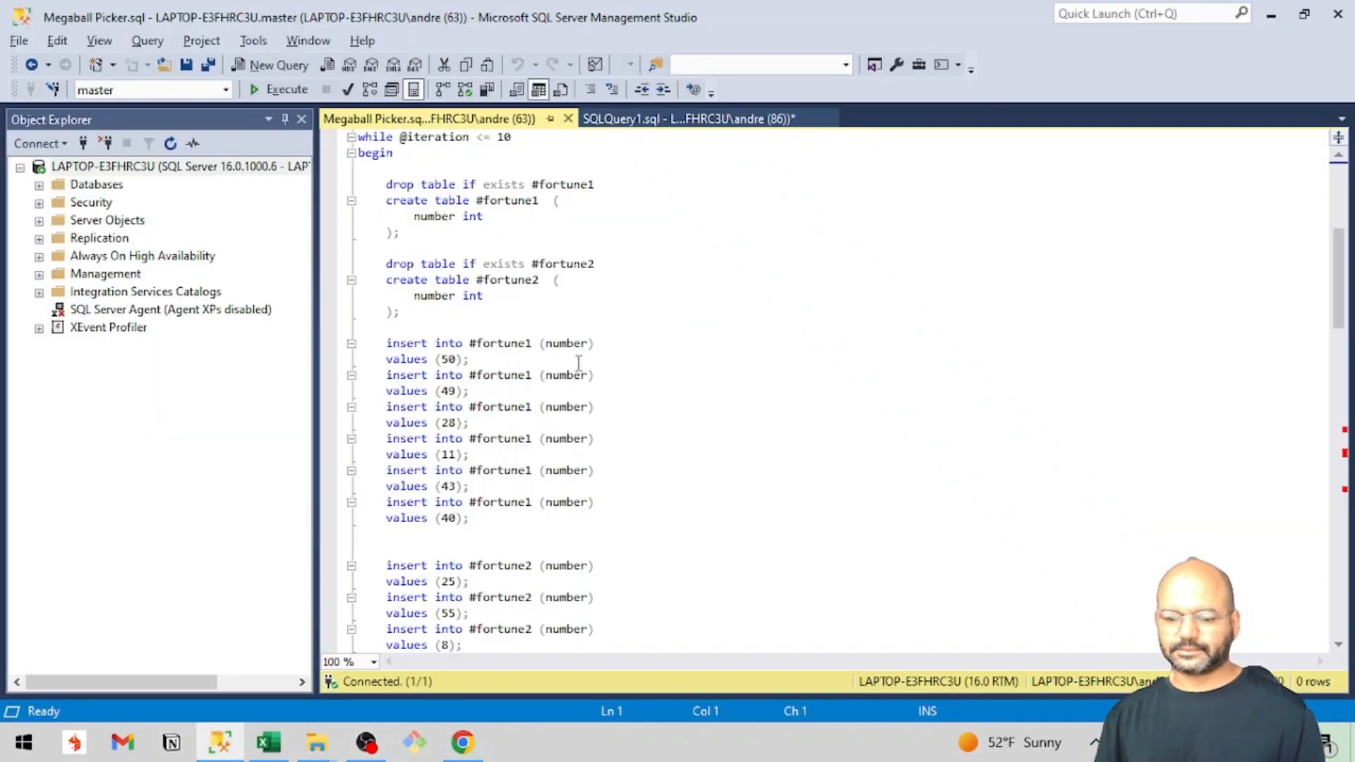
Return to SQLQuery1.sql and enclose the #first table's column definition in parentheses, with the closing one on its own line.
{"action": "left_click", "coordinate": [644, 119]}
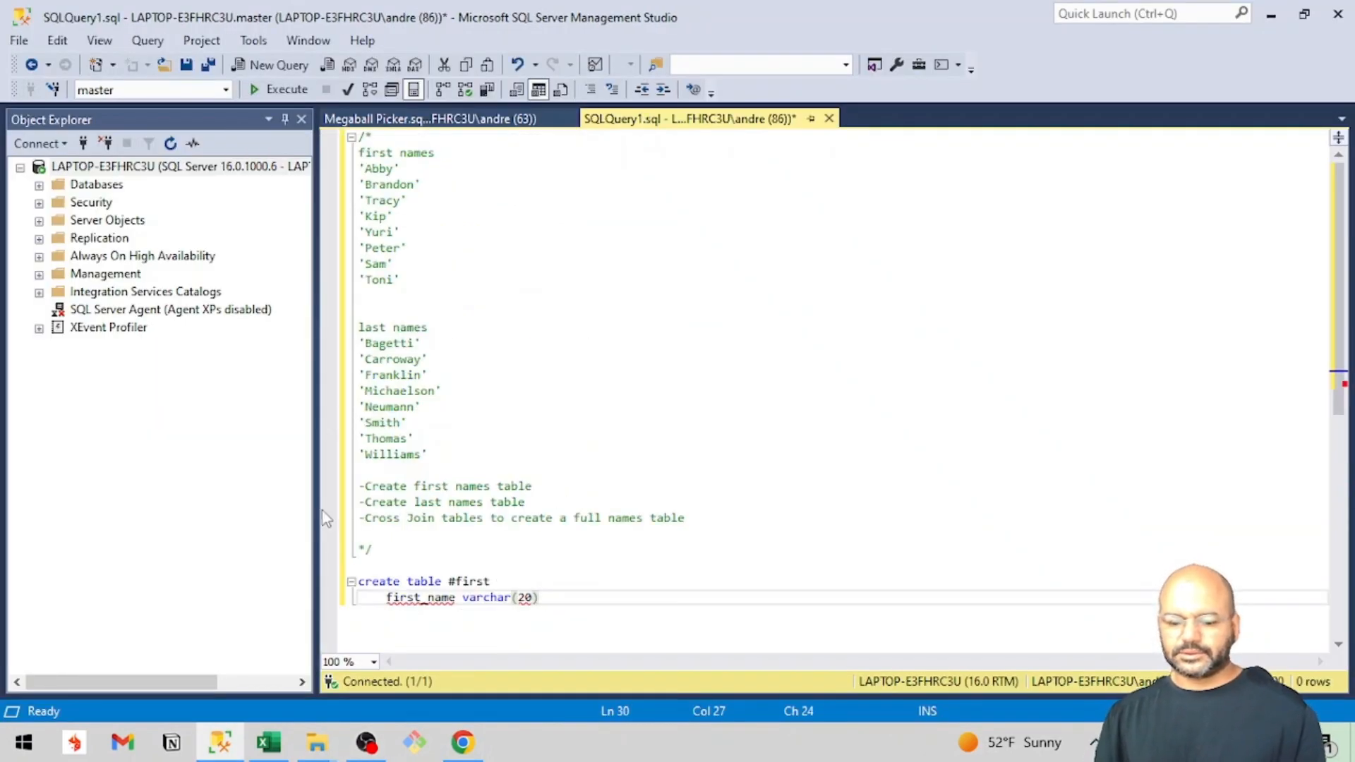
{"action": "left_click", "coordinate": [492, 583]}
{"action": "type", "text": "("}
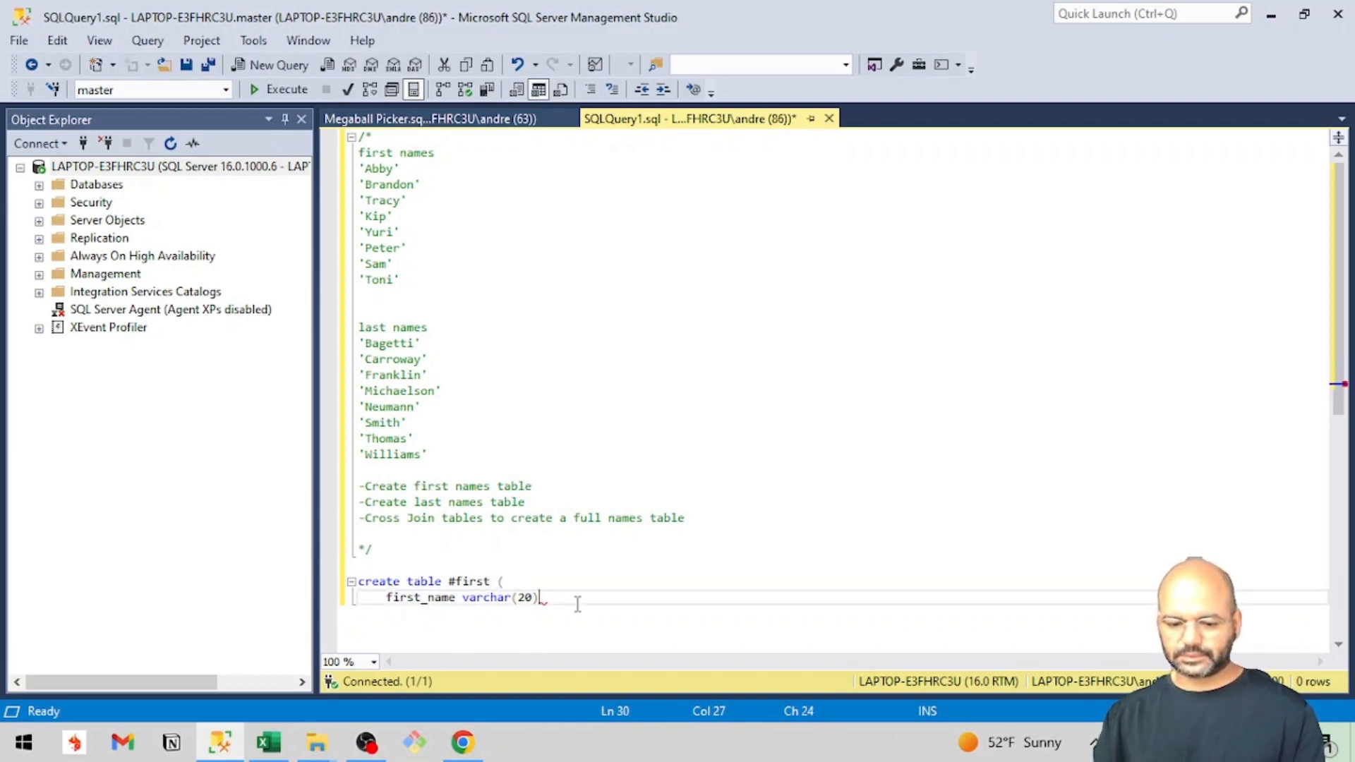
{"action": "key", "text": "Return"}
{"action": "type", "text": ")"}
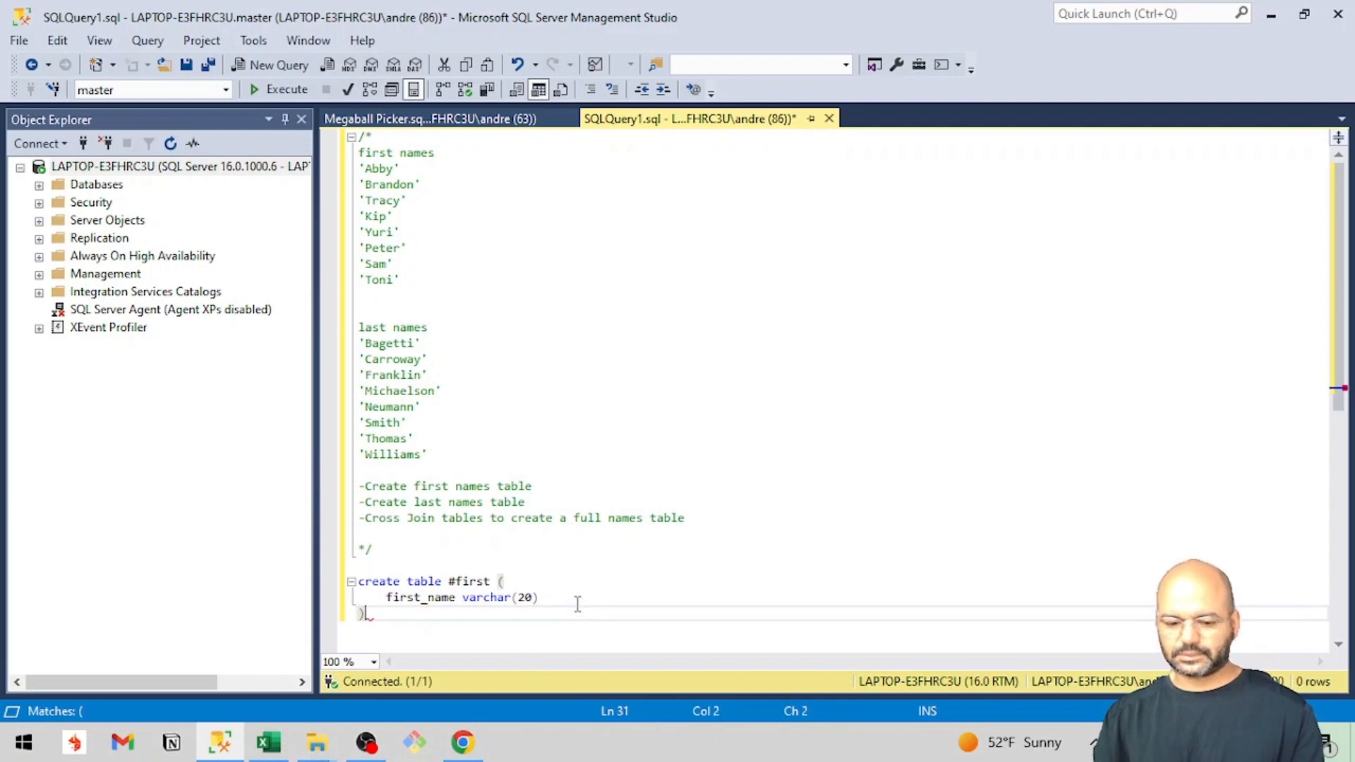
Add a drop table if exists #first statement directly above the #first create table statement.
{"action": "left_click", "coordinate": [398, 562]}
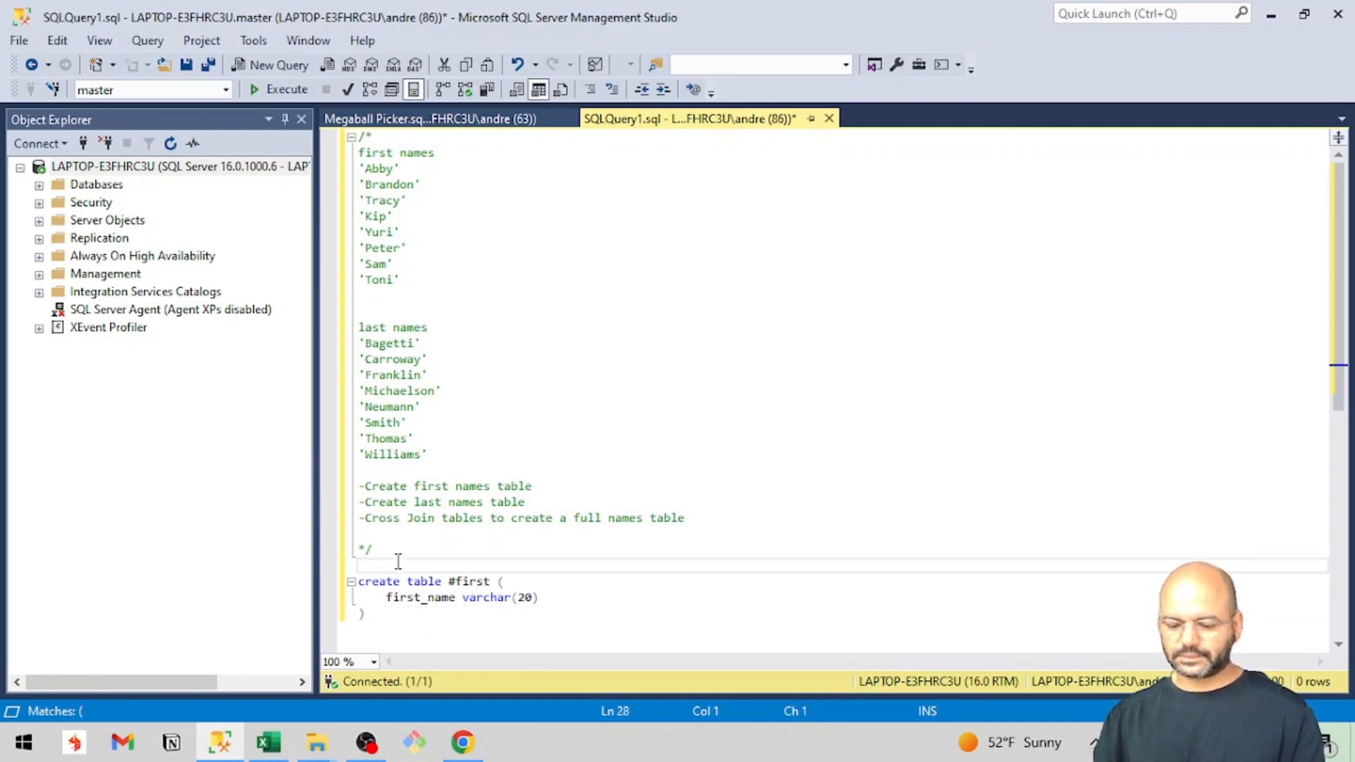
{"action": "key", "text": "Return"}
{"action": "type", "text": "drop tab"}
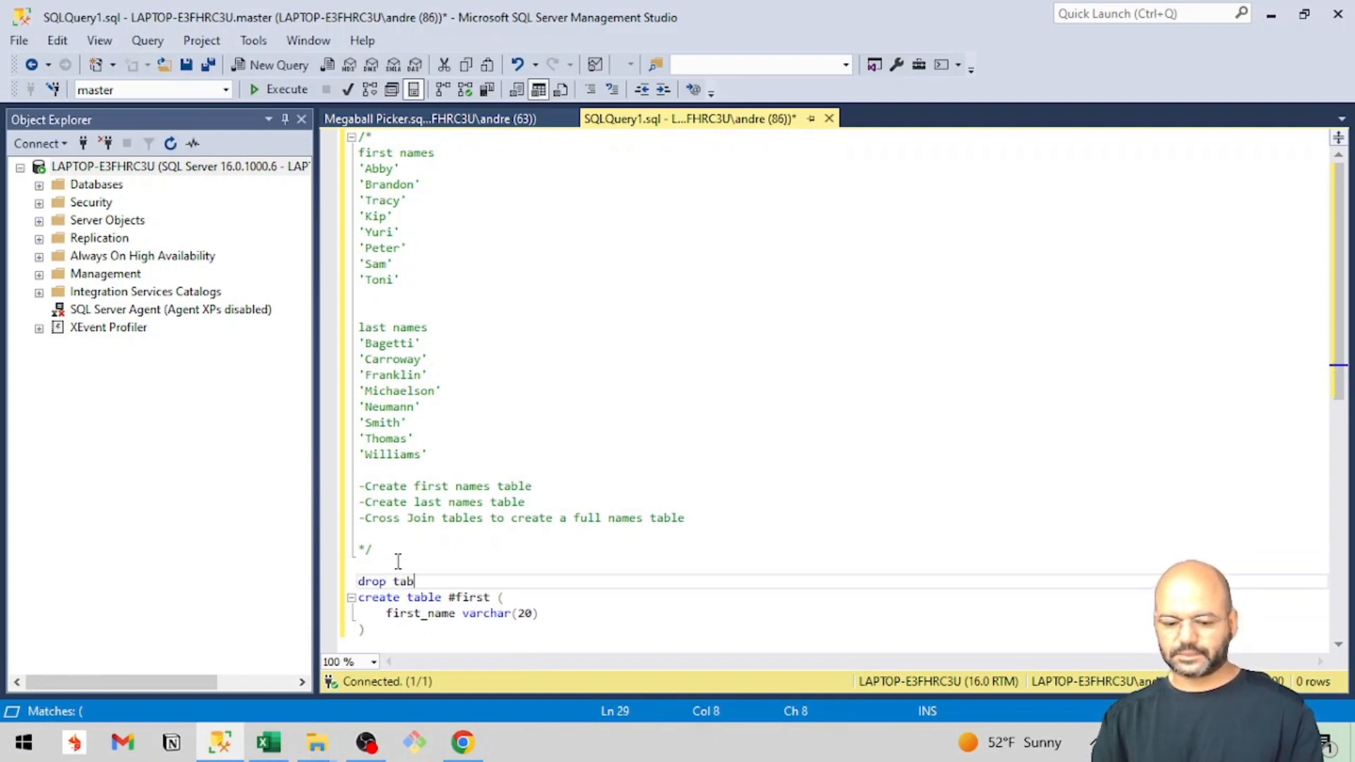
{"action": "type", "text": "le if exist"}
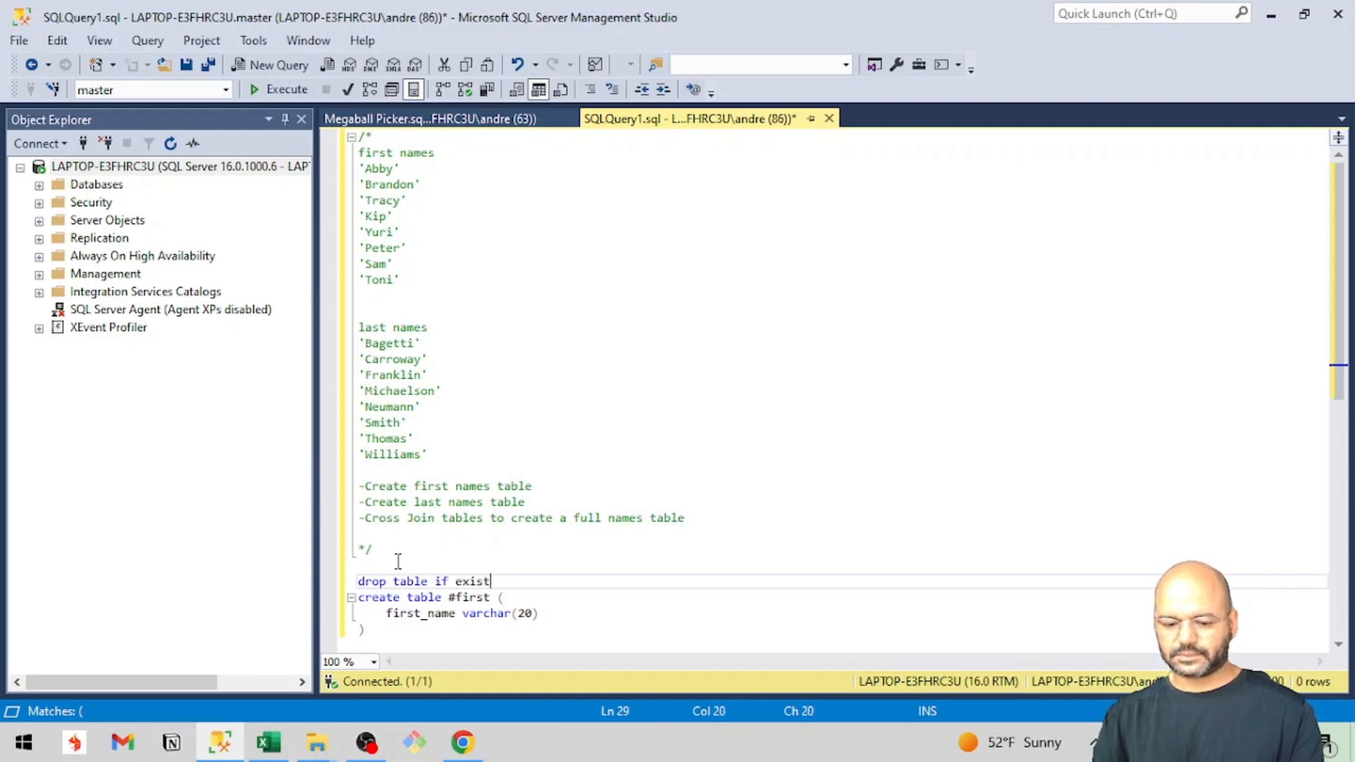
{"action": "type", "text": "s"}
{"action": "type", "text": " #fist"}
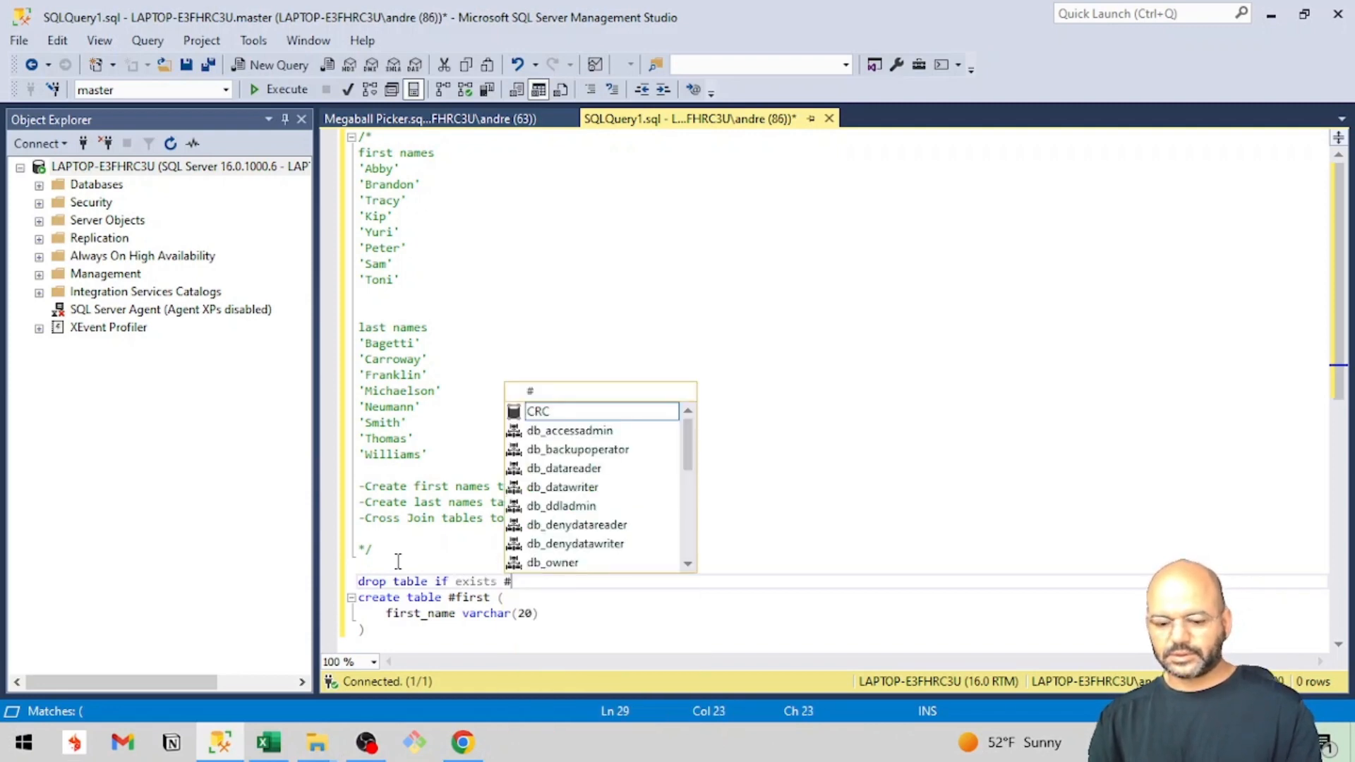
{"action": "type", "text": "rst"}
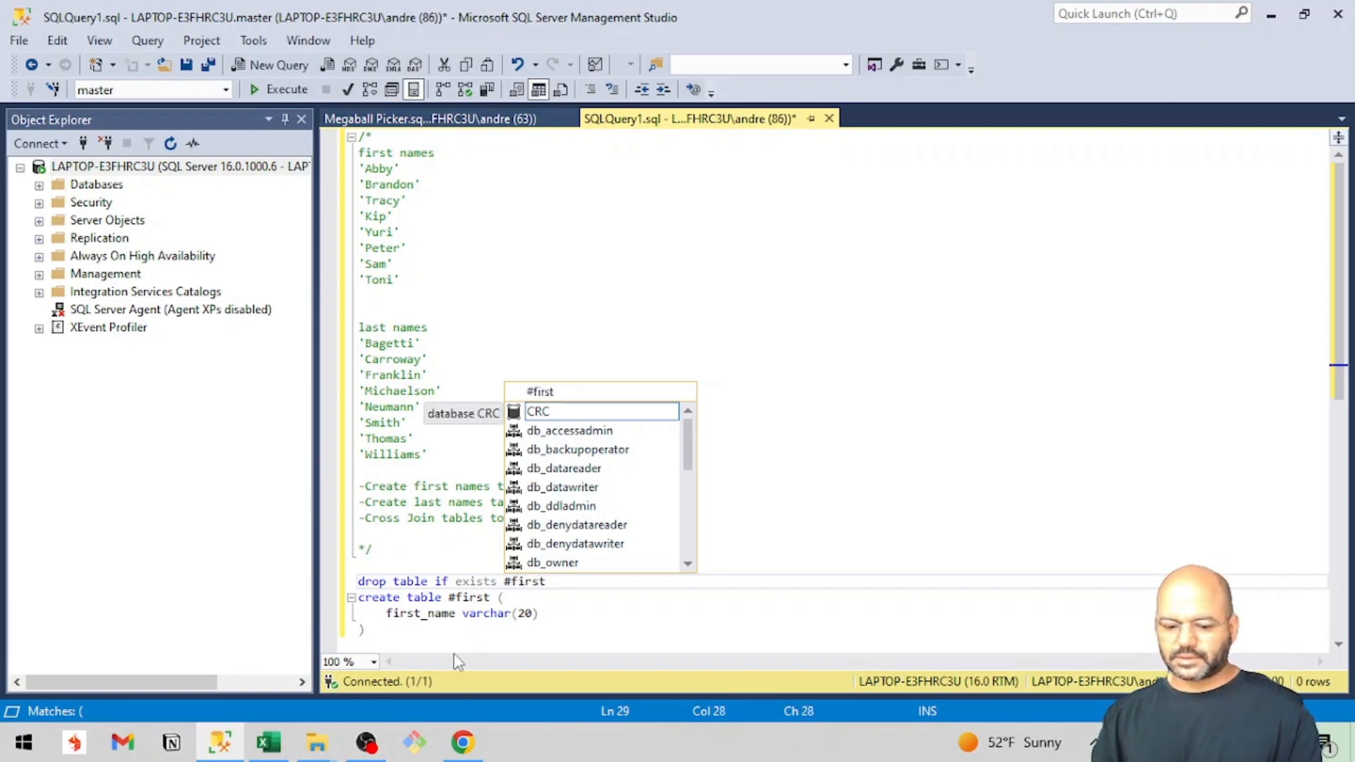
{"action": "left_click", "coordinate": [477, 613]}
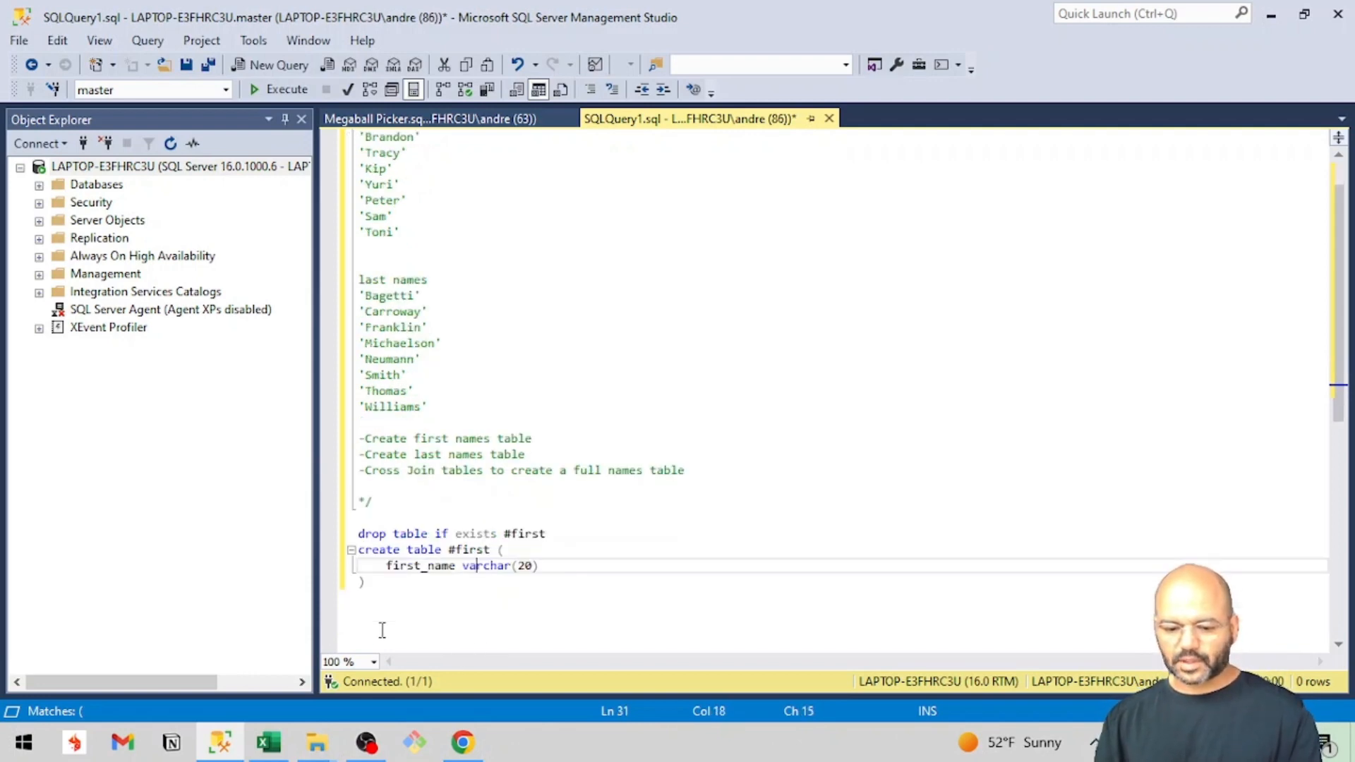
Add a drop table if exists #last statement below the #first table definition, separated by a blank line.
{"action": "scroll", "coordinate": [381, 629], "scroll_direction": "down", "scroll_amount": 2}
{"action": "left_click", "coordinate": [370, 535]}
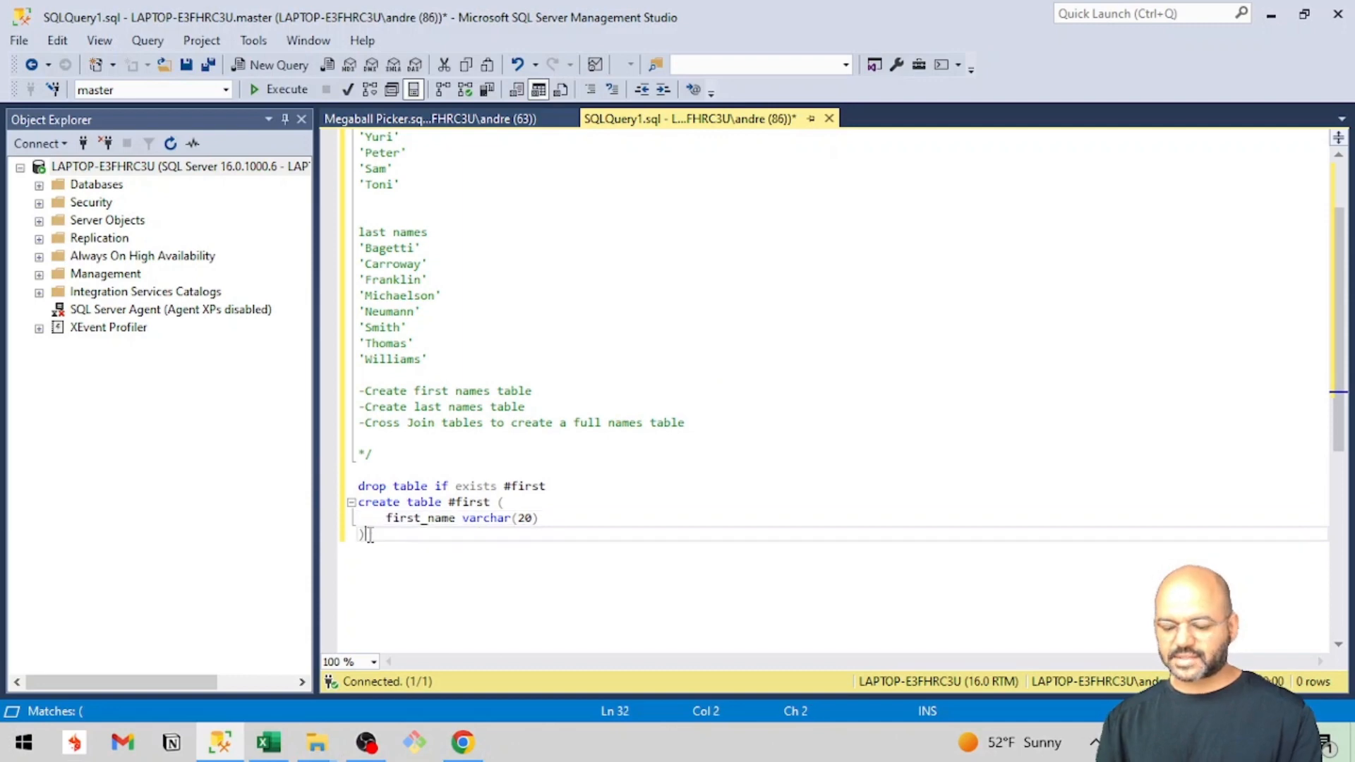
{"action": "key", "text": "Return"}
{"action": "key", "text": "Return"}
{"action": "type", "text": "drop"}
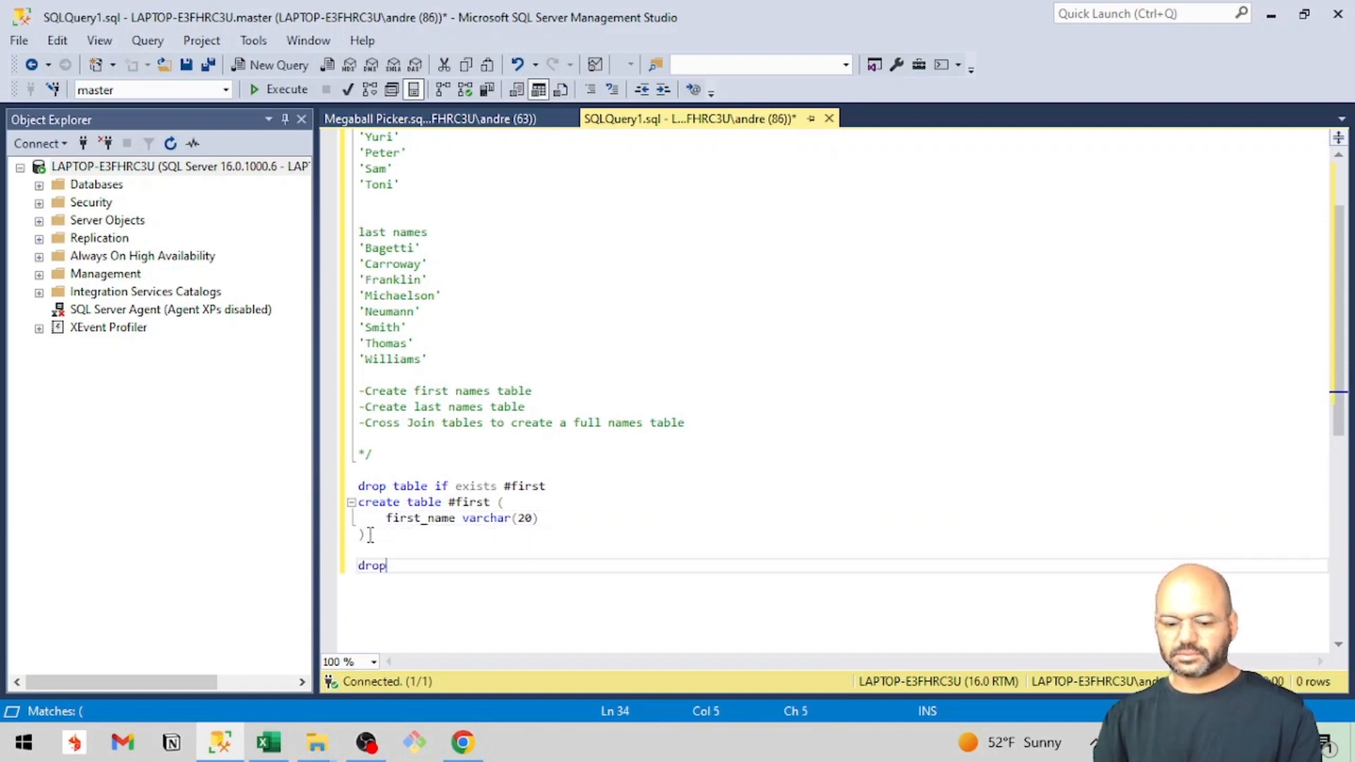
{"action": "type", "text": " table if e"}
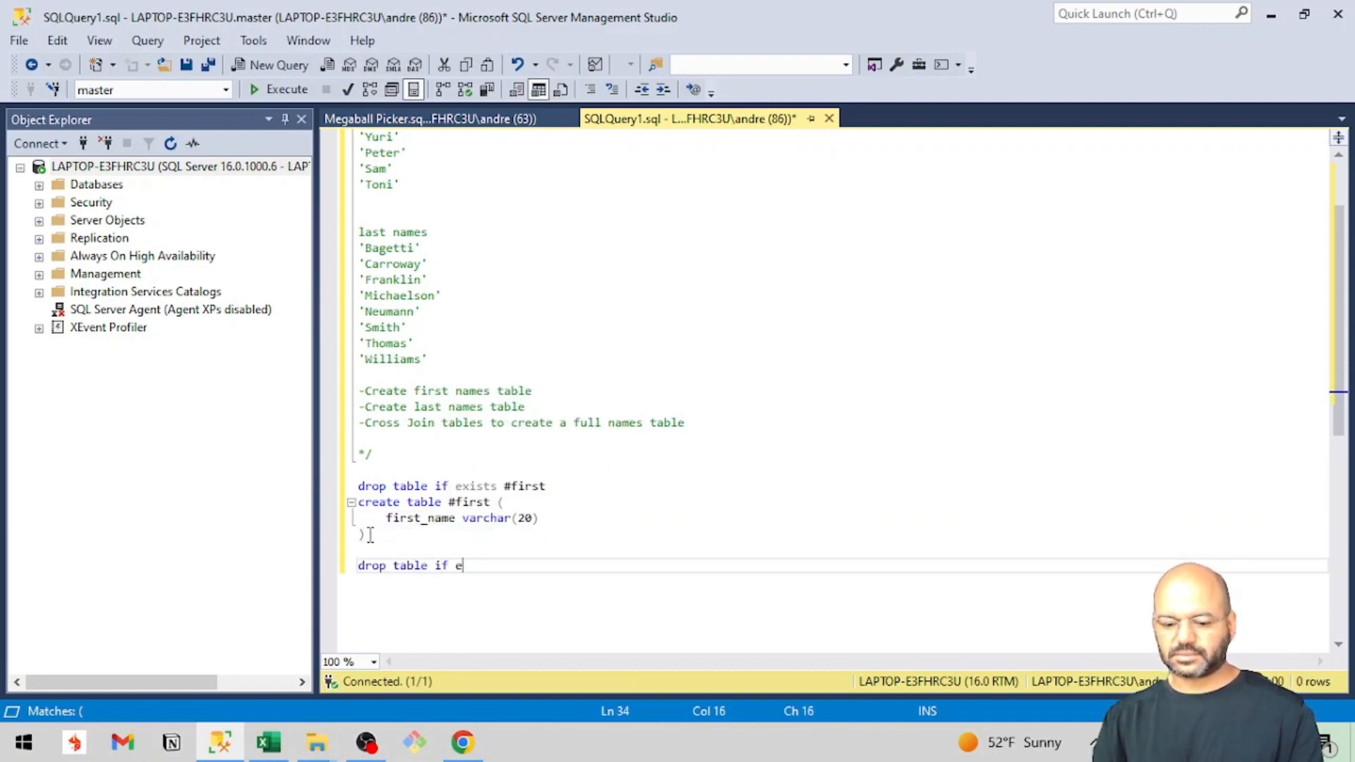
{"action": "type", "text": "xists #last"}
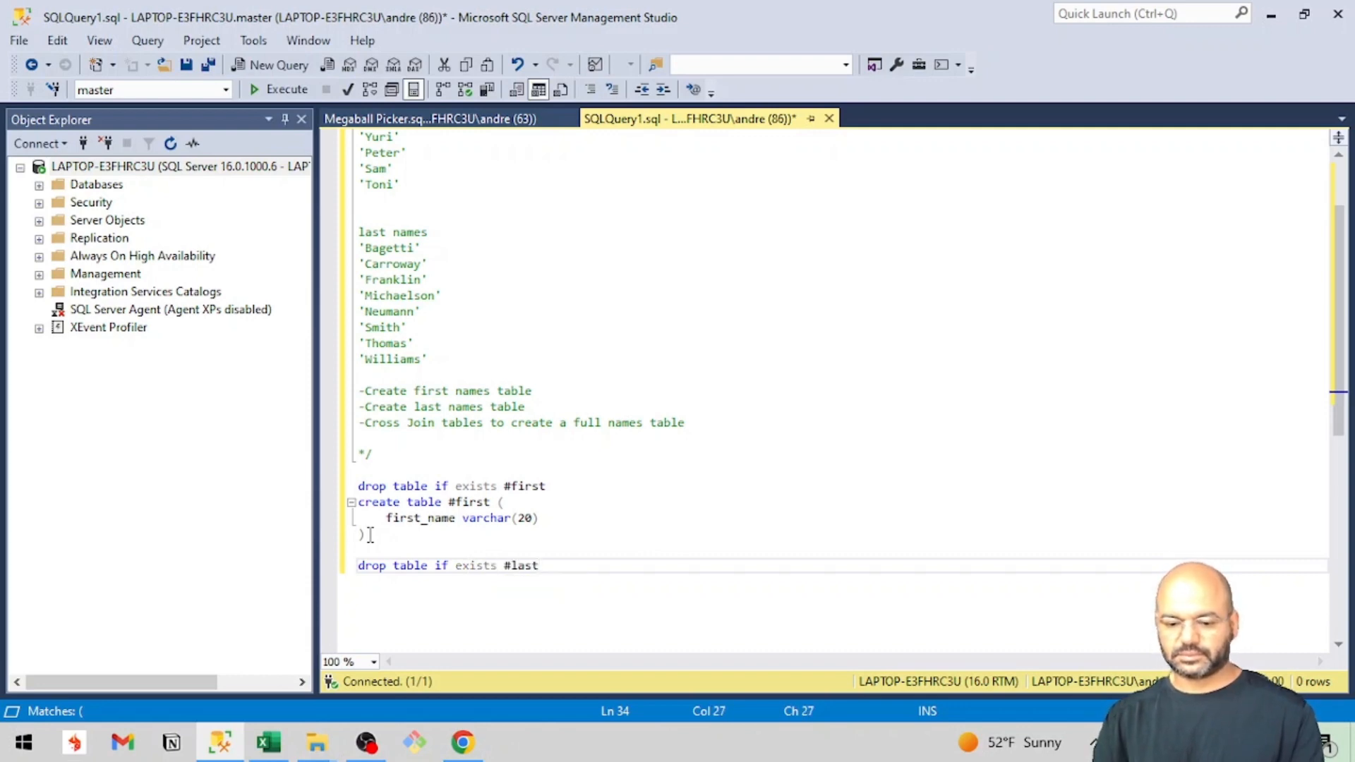
Start a create table statement for the temporary table #last, with an opening parenthesis, under its drop statement.
{"action": "key", "text": "Return"}
{"action": "type", "text": "cr"}
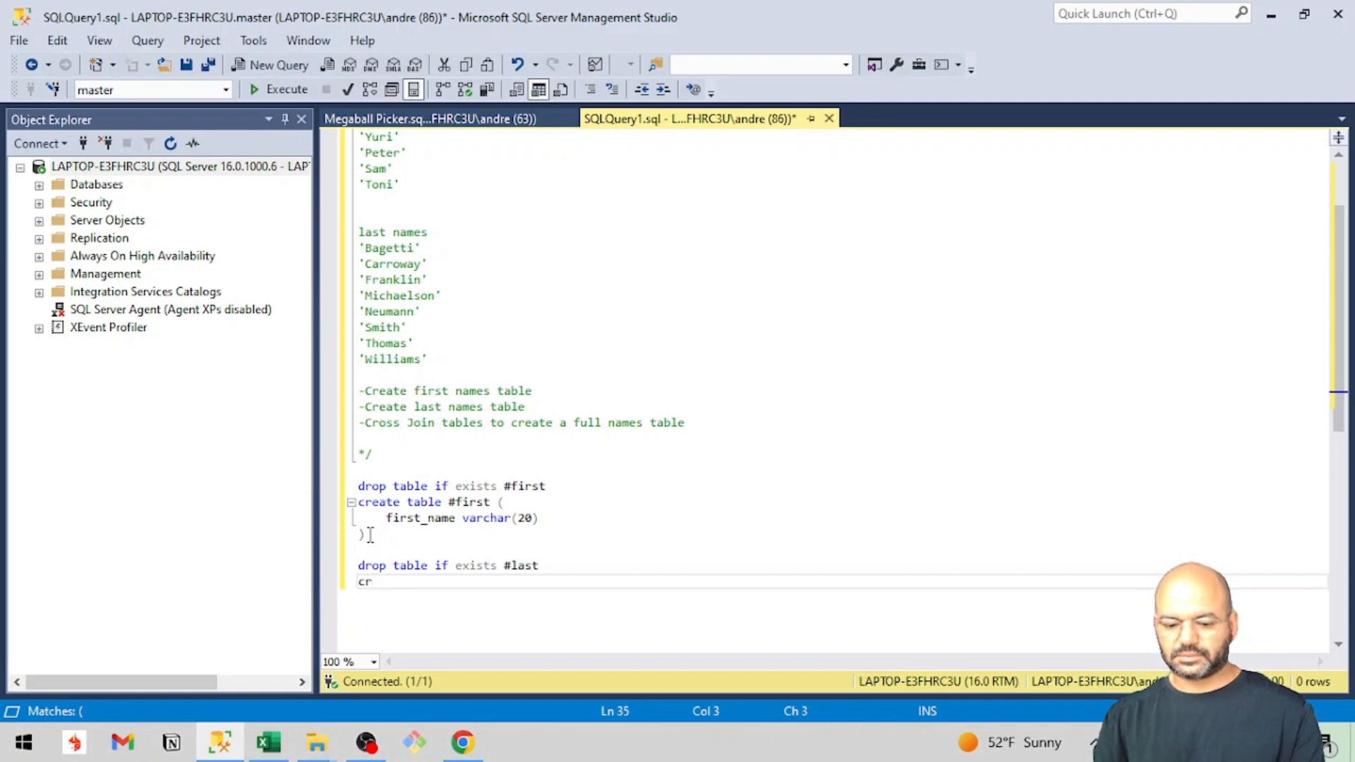
{"action": "type", "text": "eate table "}
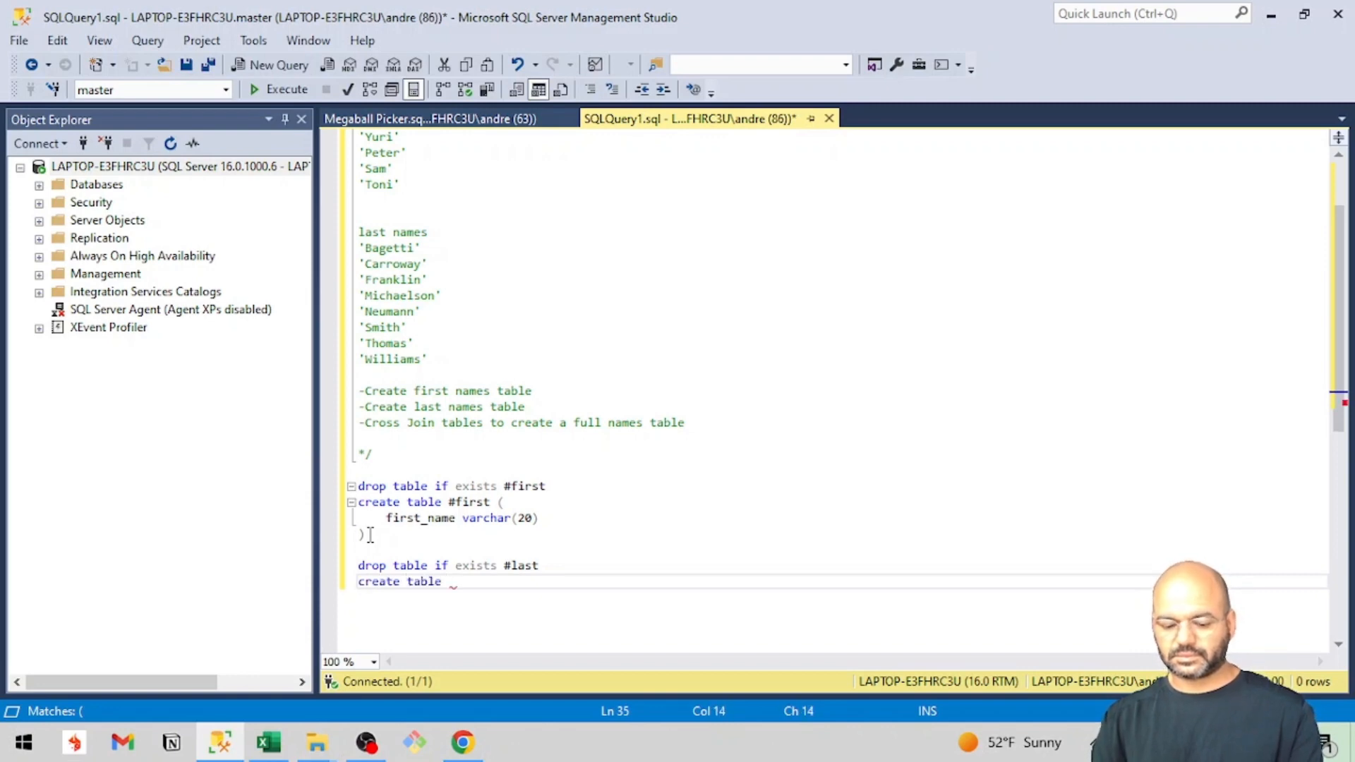
{"action": "type", "text": "#last ("}
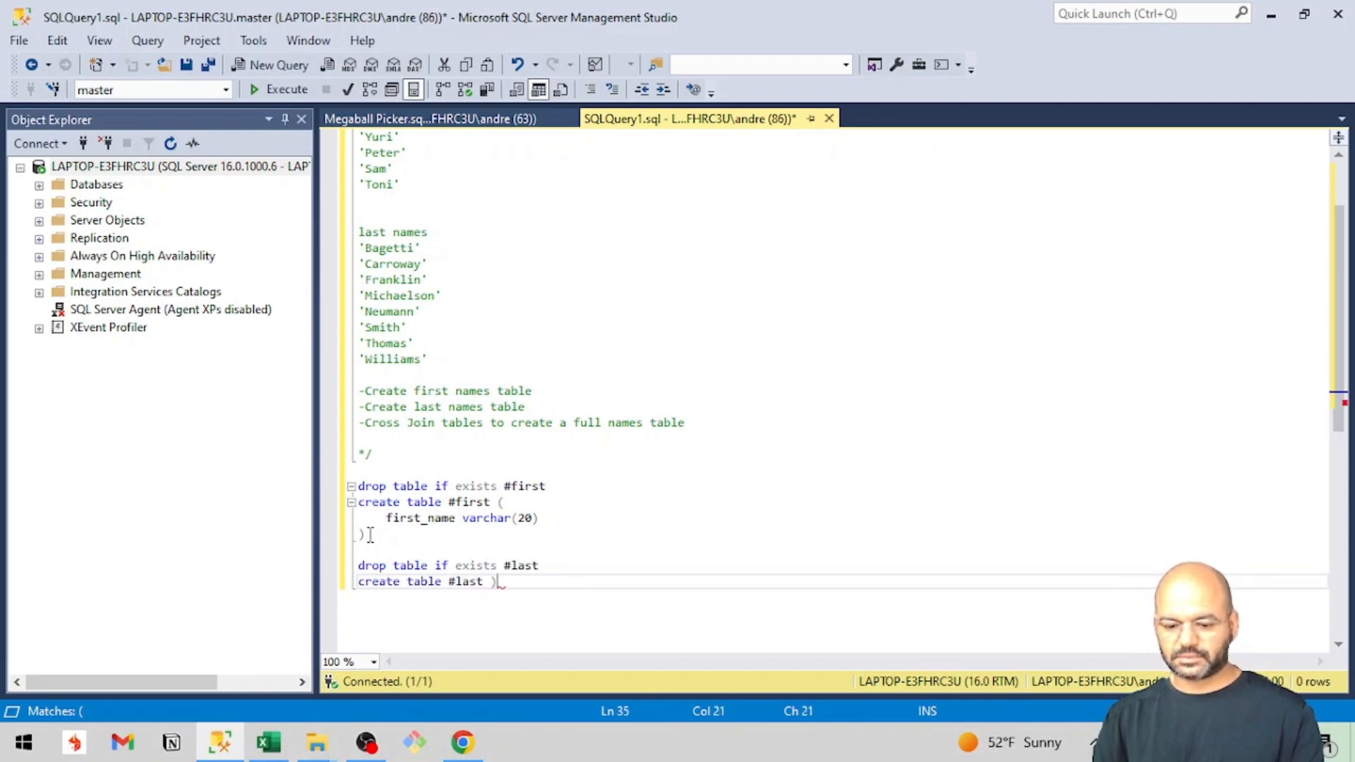
{"action": "key", "text": "BackSpace"}
{"action": "key", "text": "Return"}
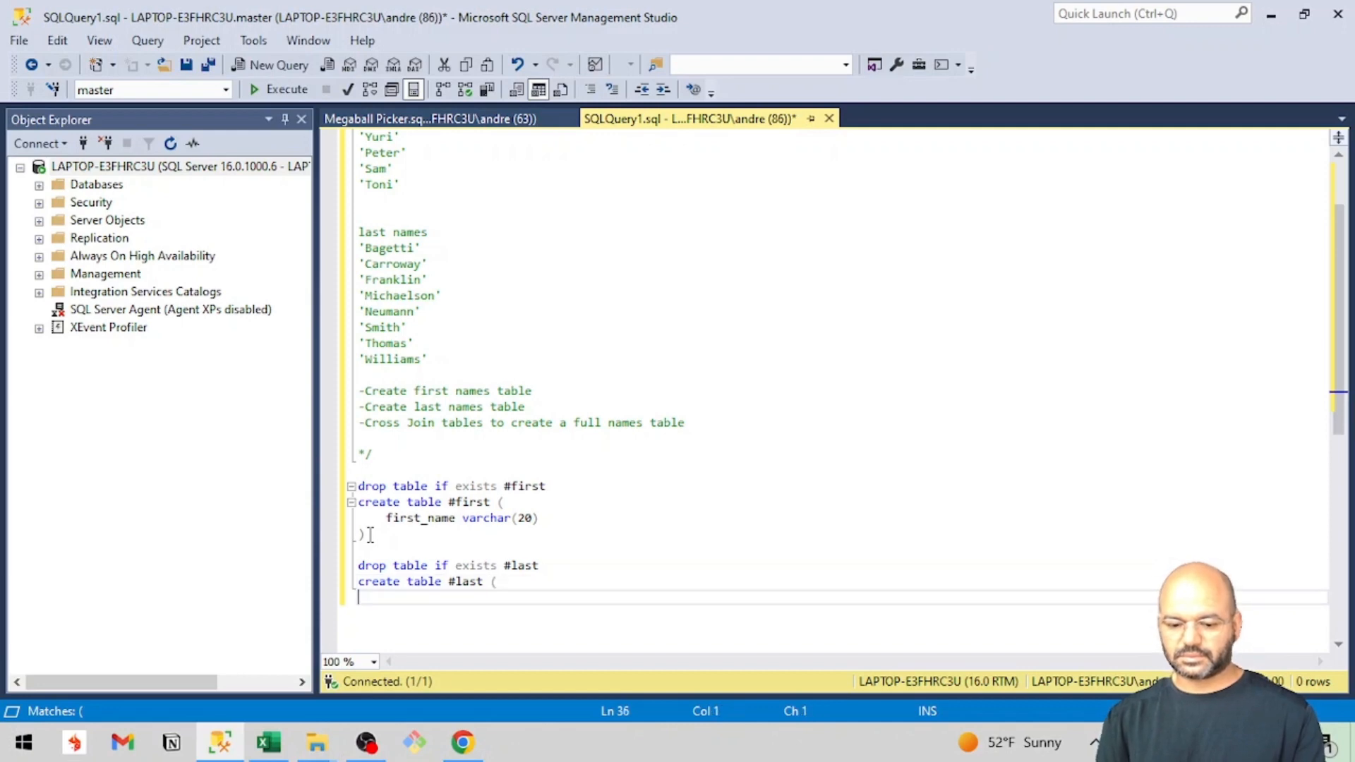
Define the column last_name as varchar(20) in #last and close the table definition with a parenthesis on its own line.
{"action": "type", "text": "last"}
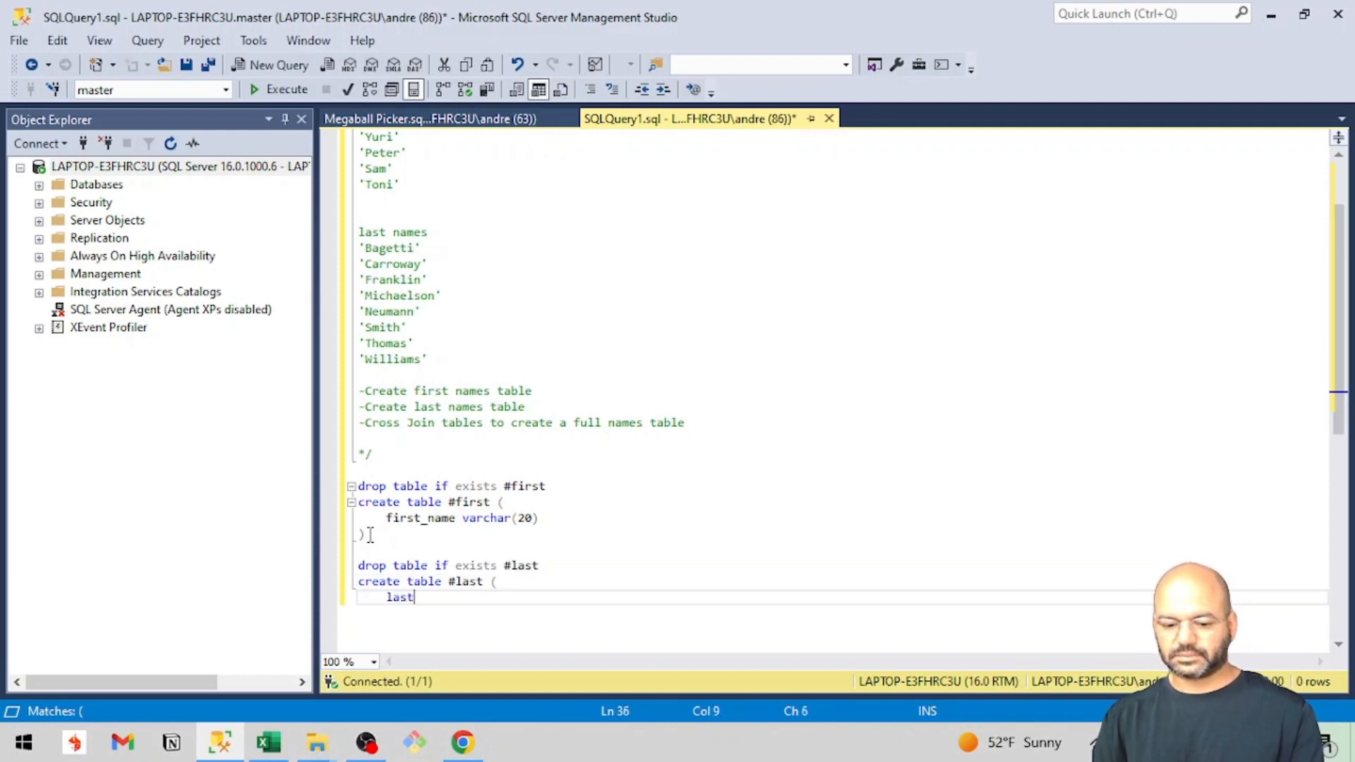
{"action": "type", "text": "_name varc"}
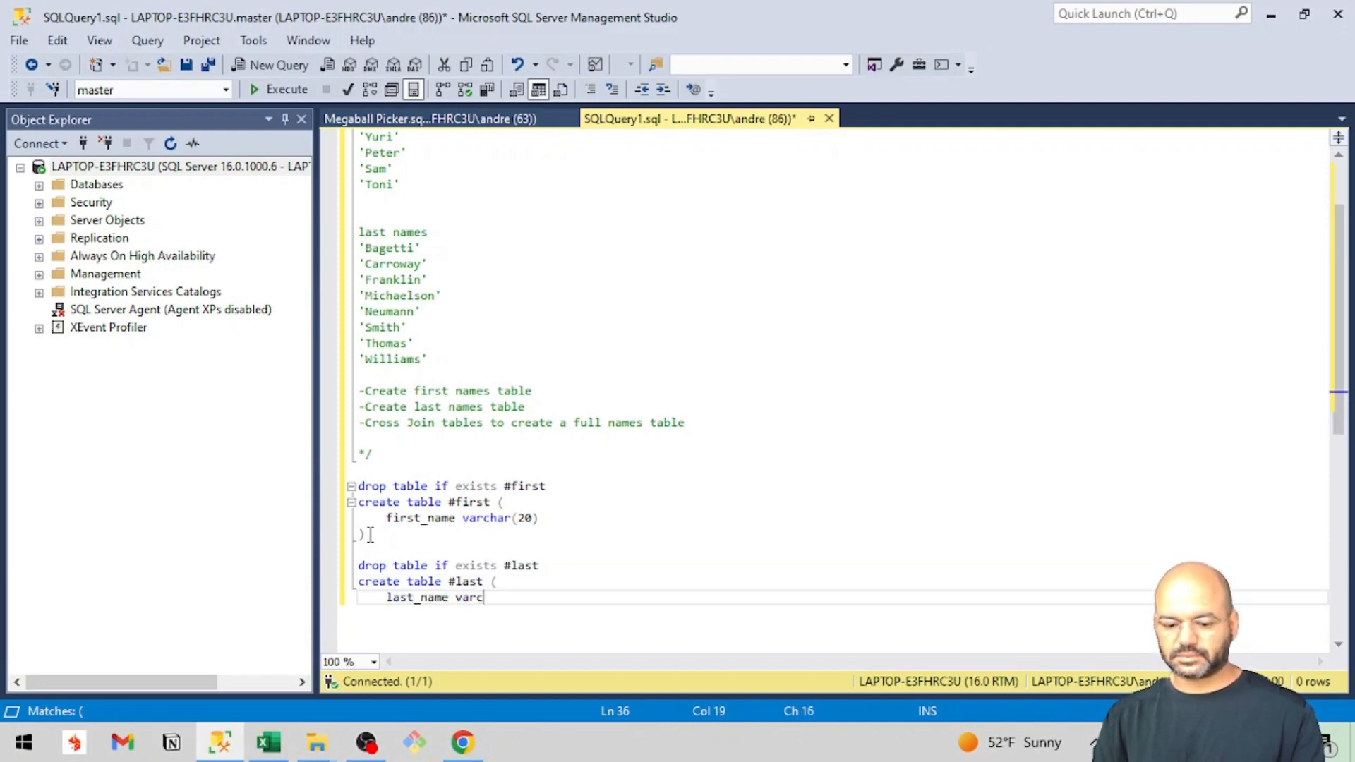
{"action": "type", "text": "har(20"}
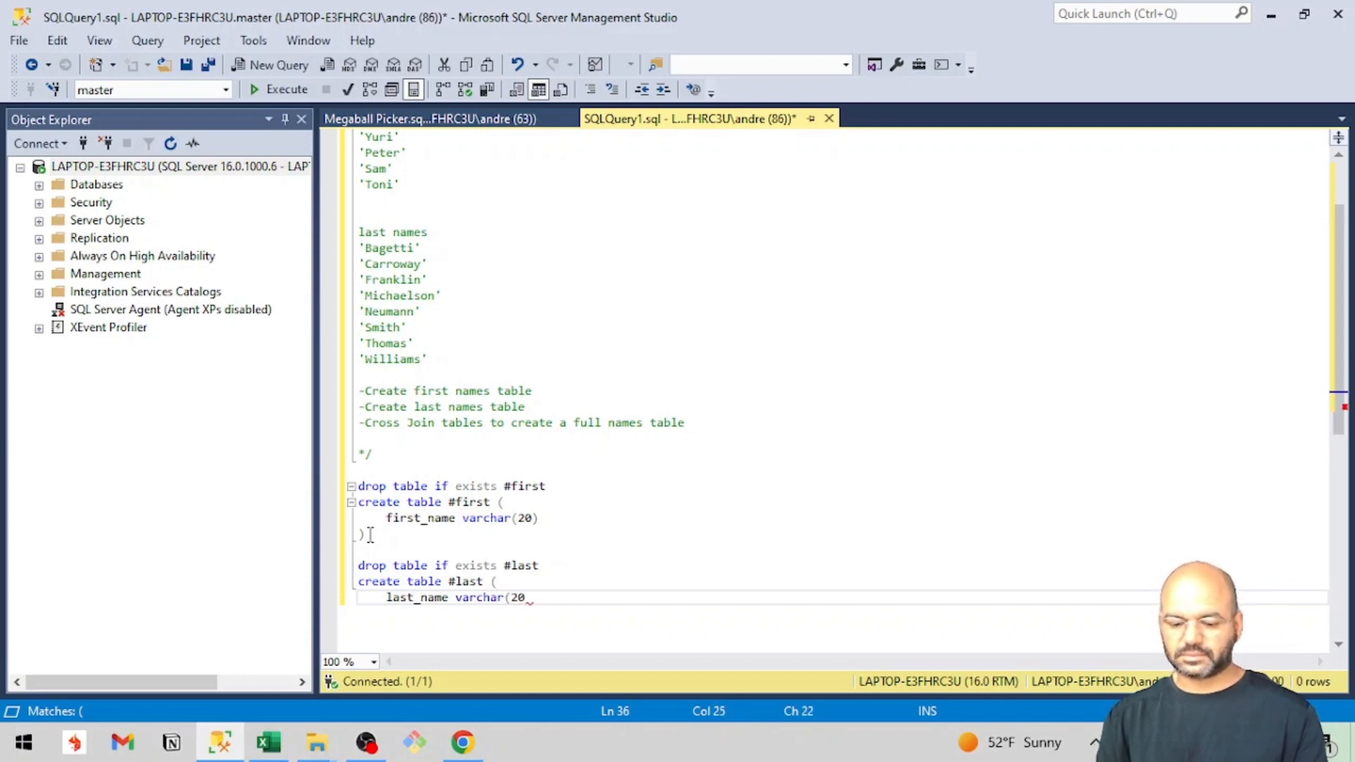
{"action": "type", "text": ")"}
{"action": "key", "text": "Return"}
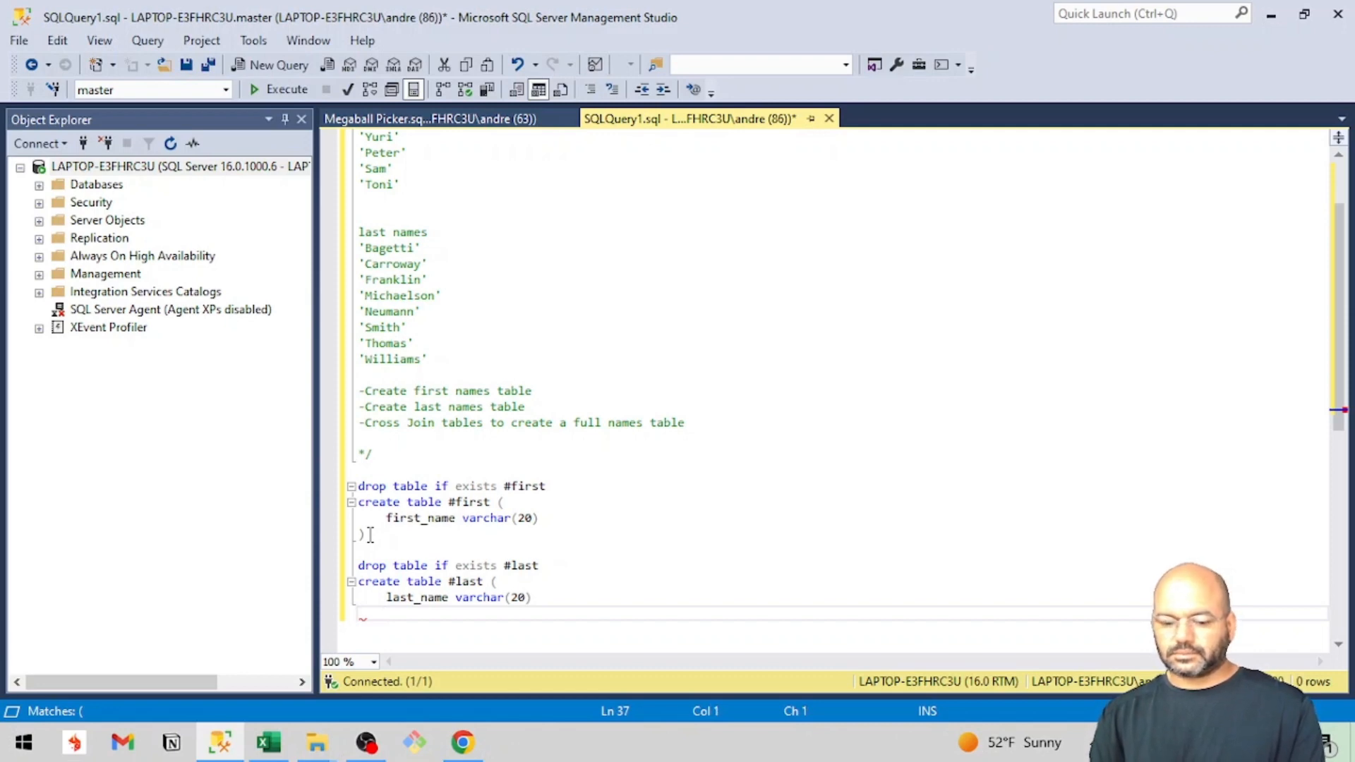
{"action": "type", "text": ")"}
{"action": "key", "text": "Return"}
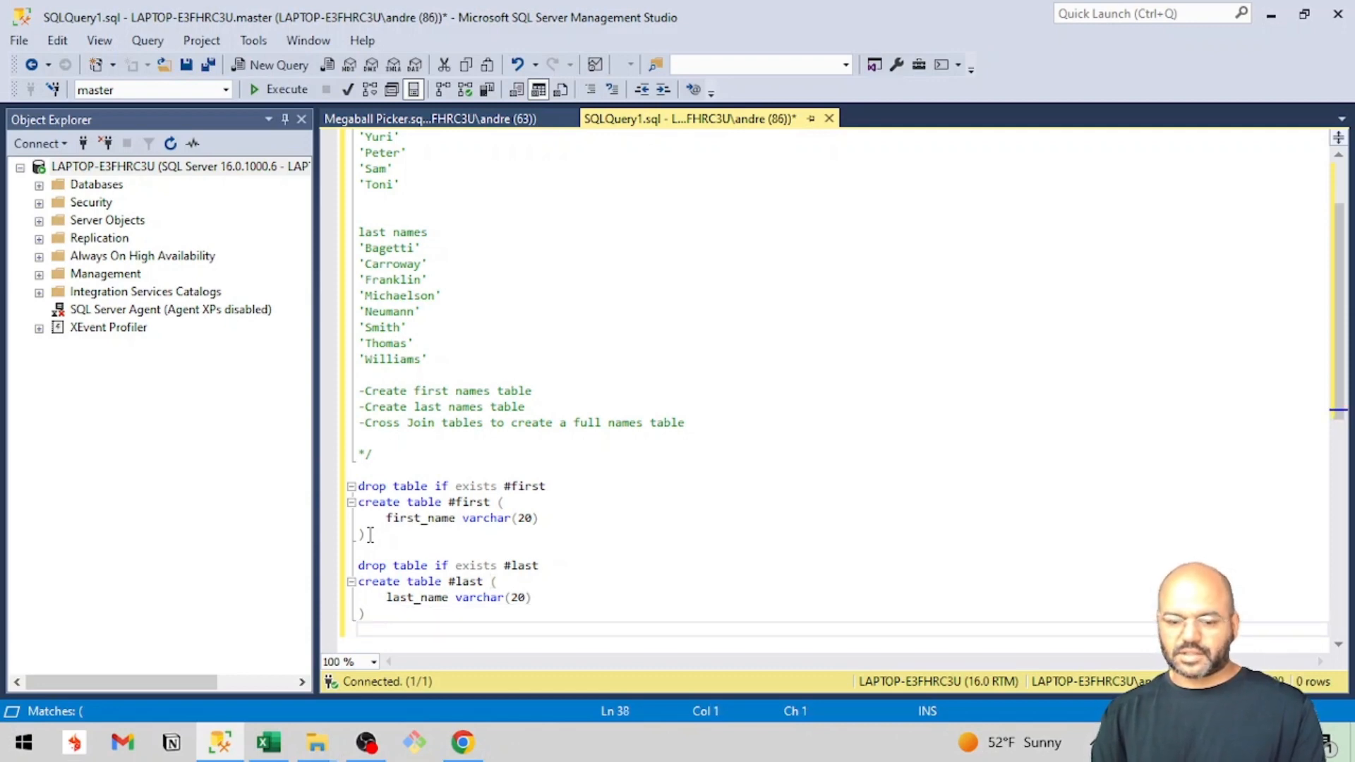
{"action": "key", "text": "Return"}
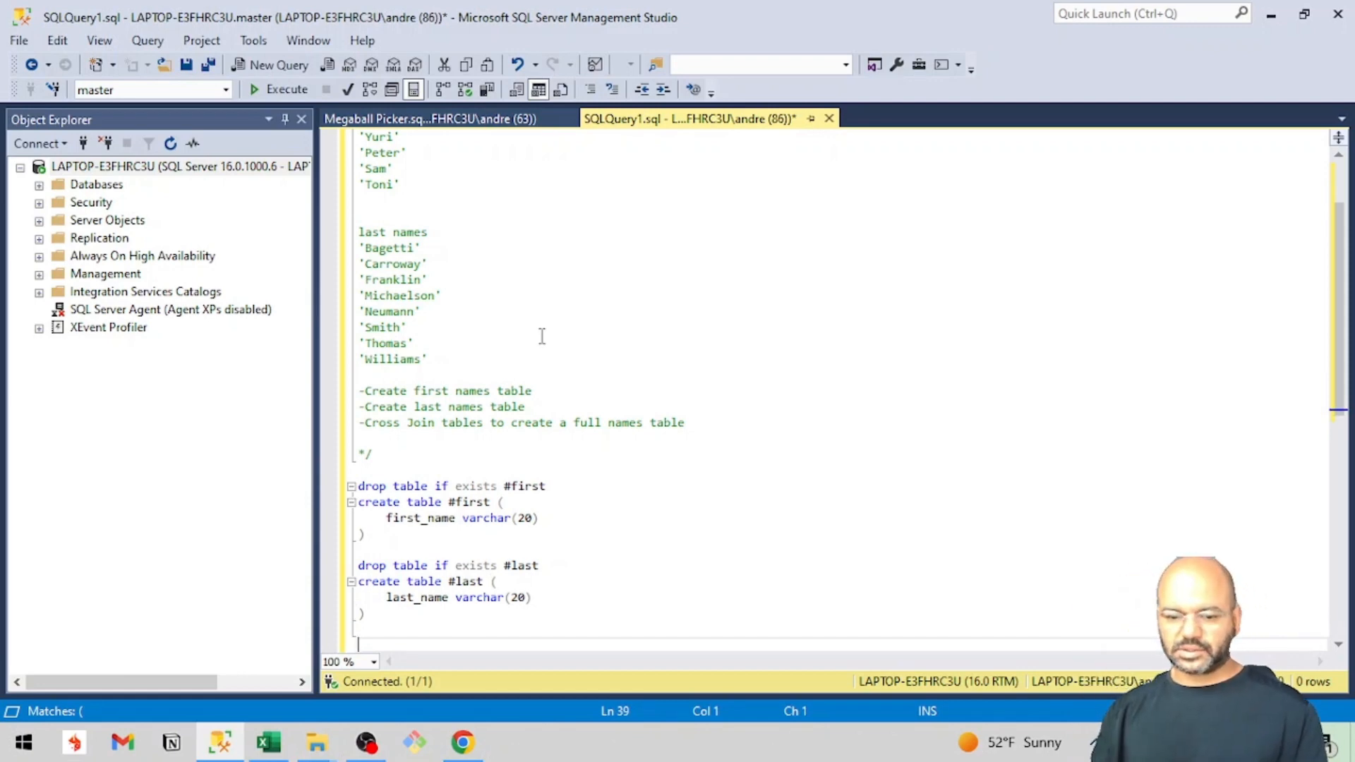
Write insert into #first (first_name) below the two table definitions.
{"action": "scroll", "coordinate": [491, 316], "scroll_direction": "up", "scroll_amount": 2}
{"action": "scroll", "coordinate": [490, 318], "scroll_direction": "down", "scroll_amount": 1}
{"action": "scroll", "coordinate": [491, 318], "scroll_direction": "down", "scroll_amount": 2}
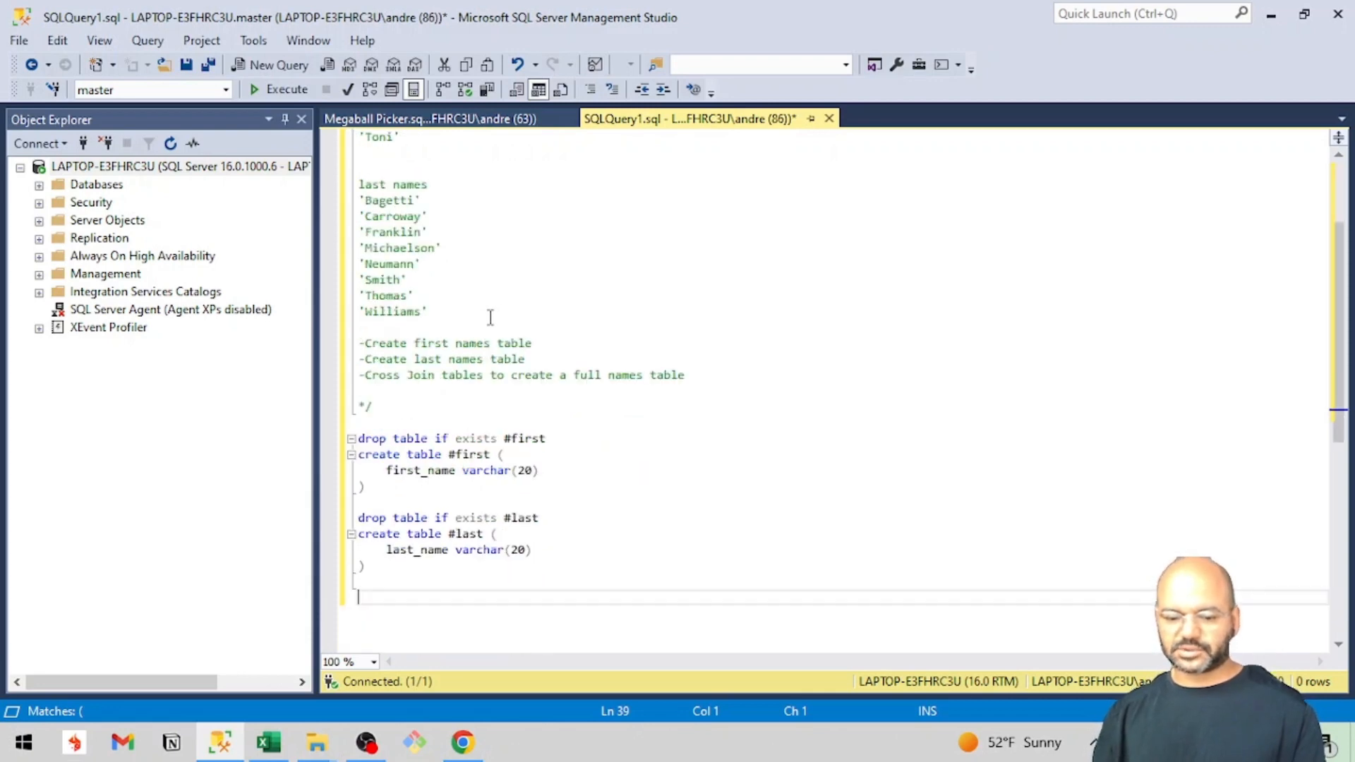
{"action": "type", "text": "ins"}
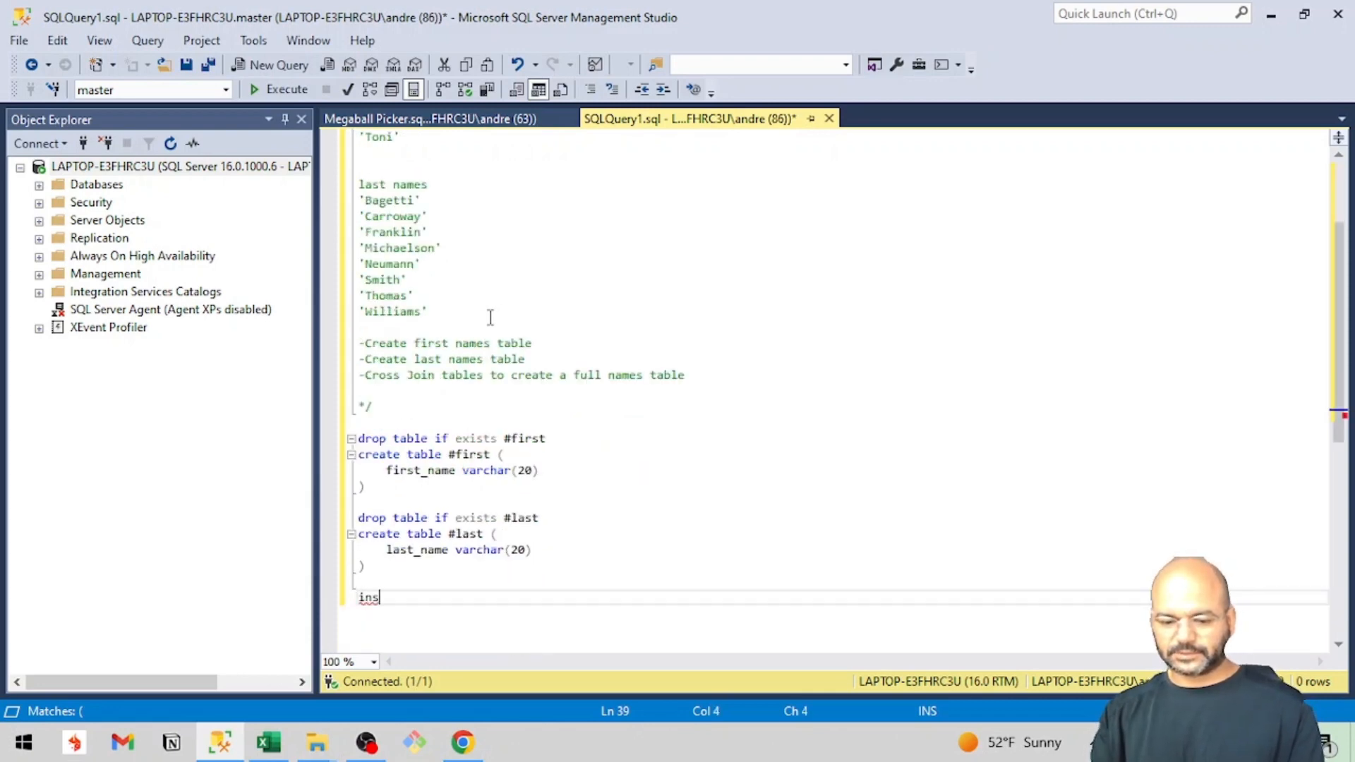
{"action": "type", "text": "ert into "}
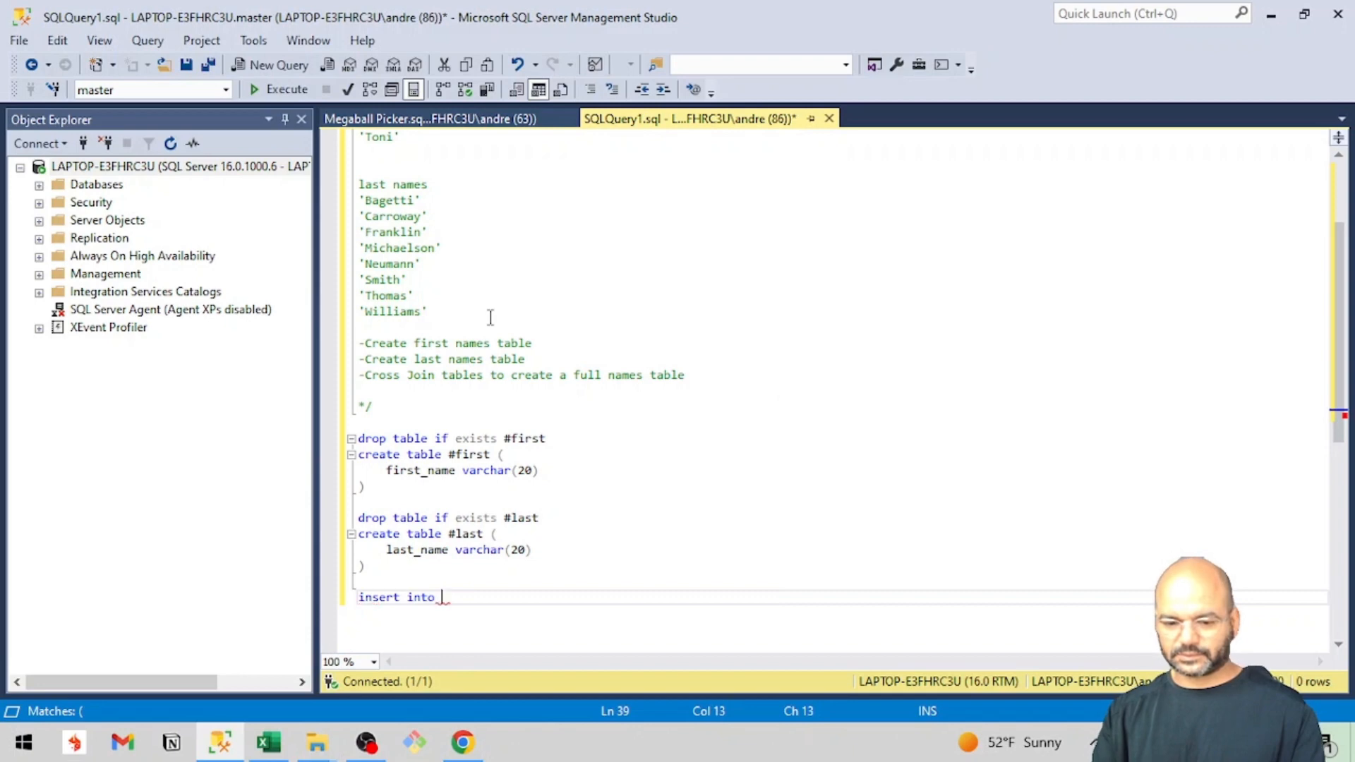
{"action": "type", "text": "#fi"}
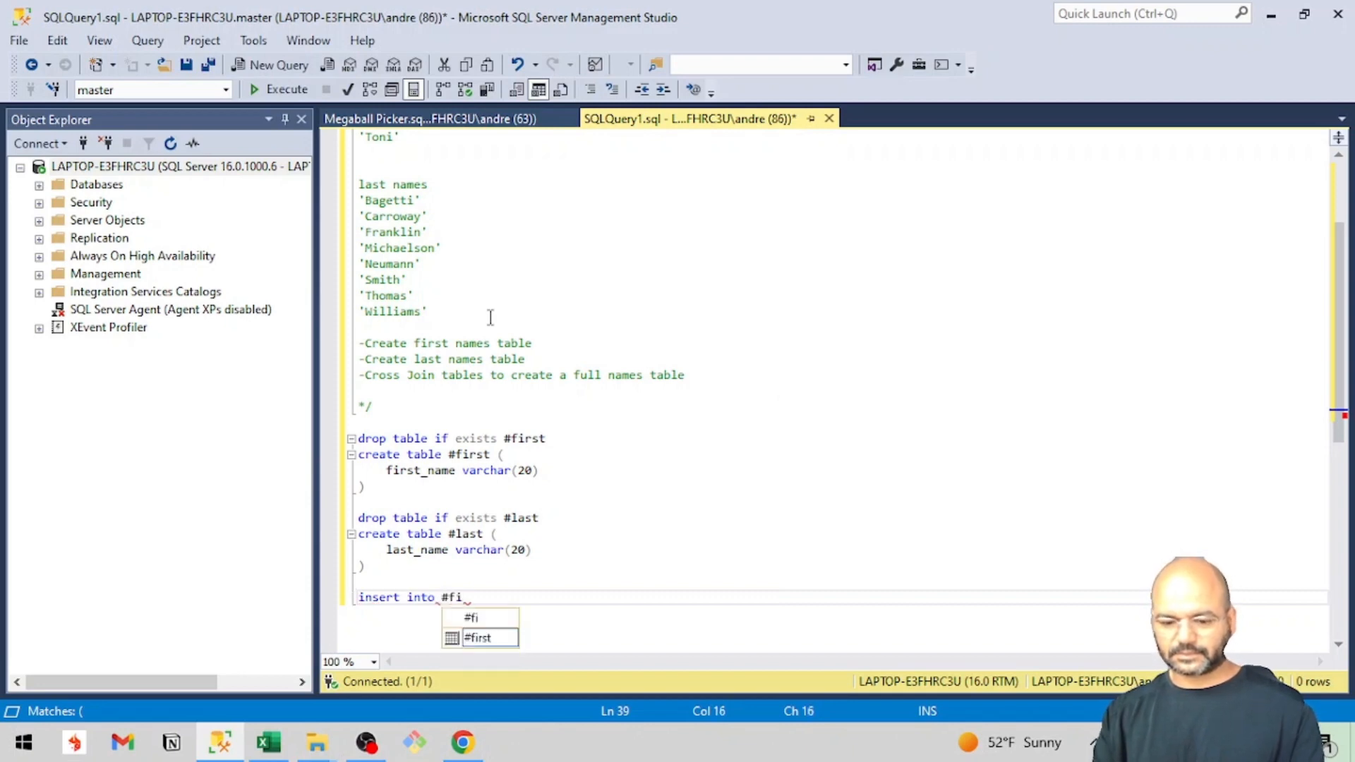
{"action": "type", "text": "rst"}
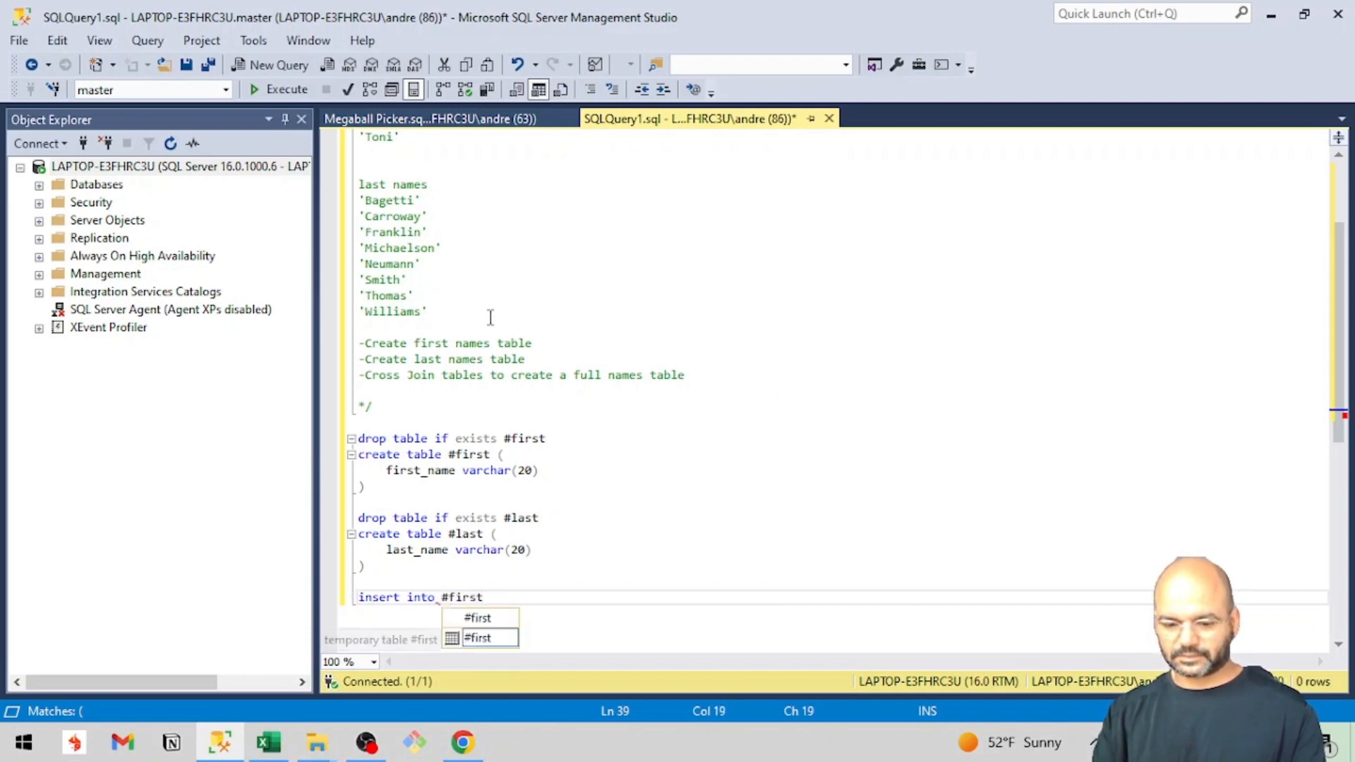
{"action": "type", "text": " (fi"}
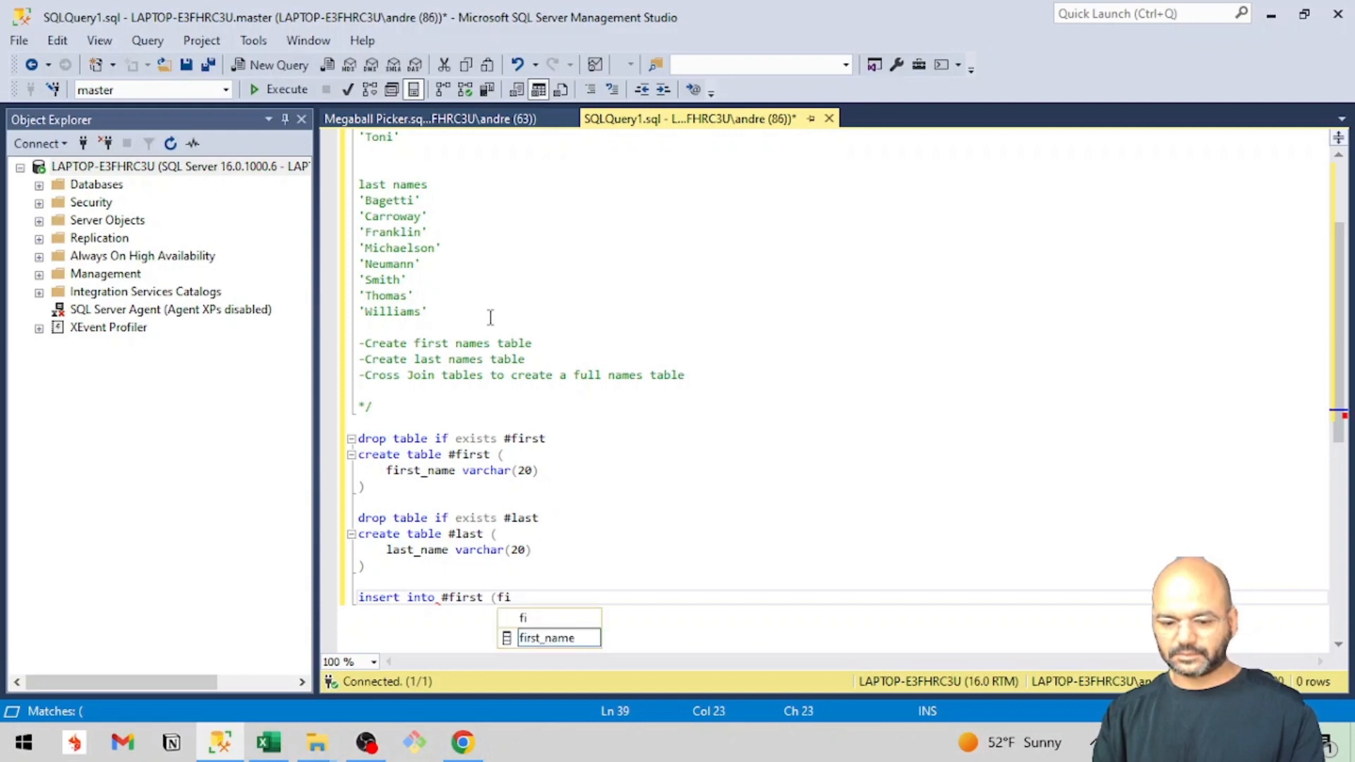
{"action": "type", "text": "rst_name)"}
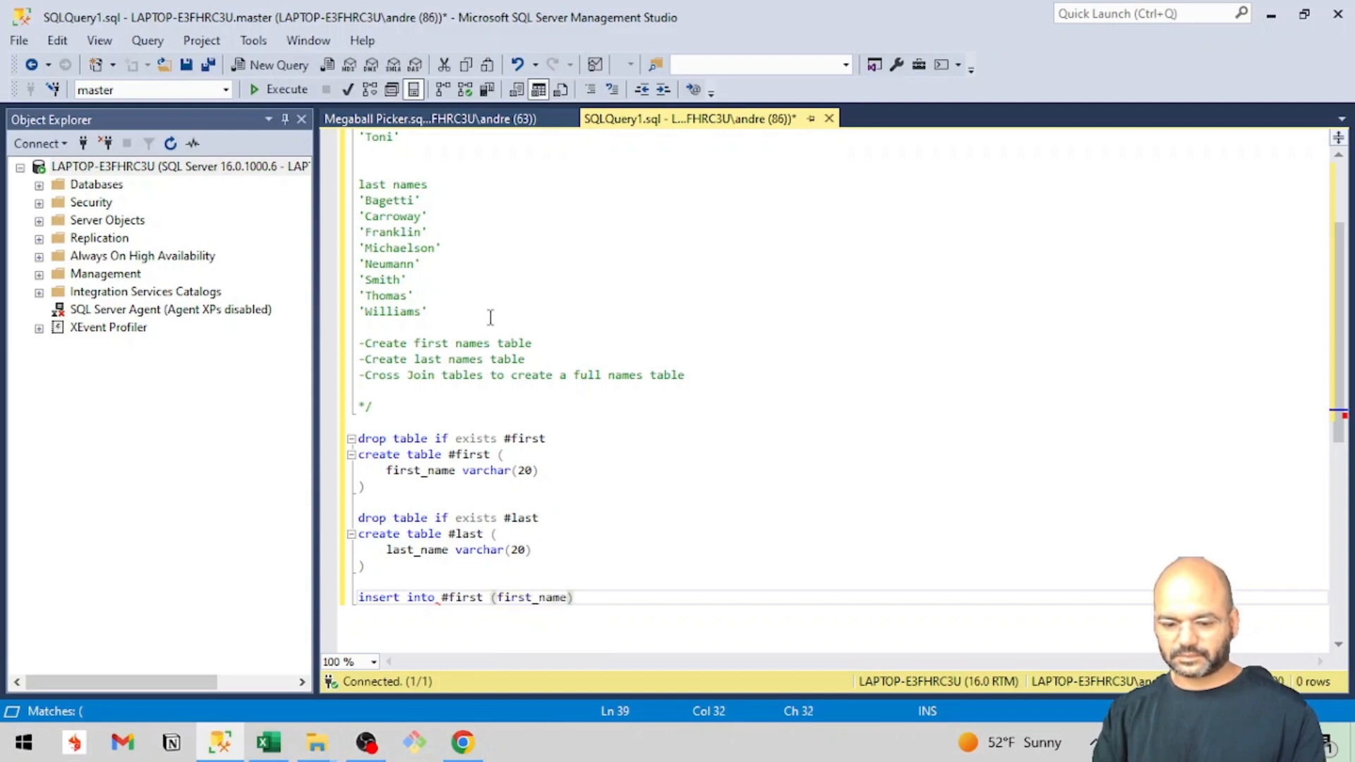
Add a values clause with empty parentheses on the line below the #first insert statement.
{"action": "key", "text": "Return"}
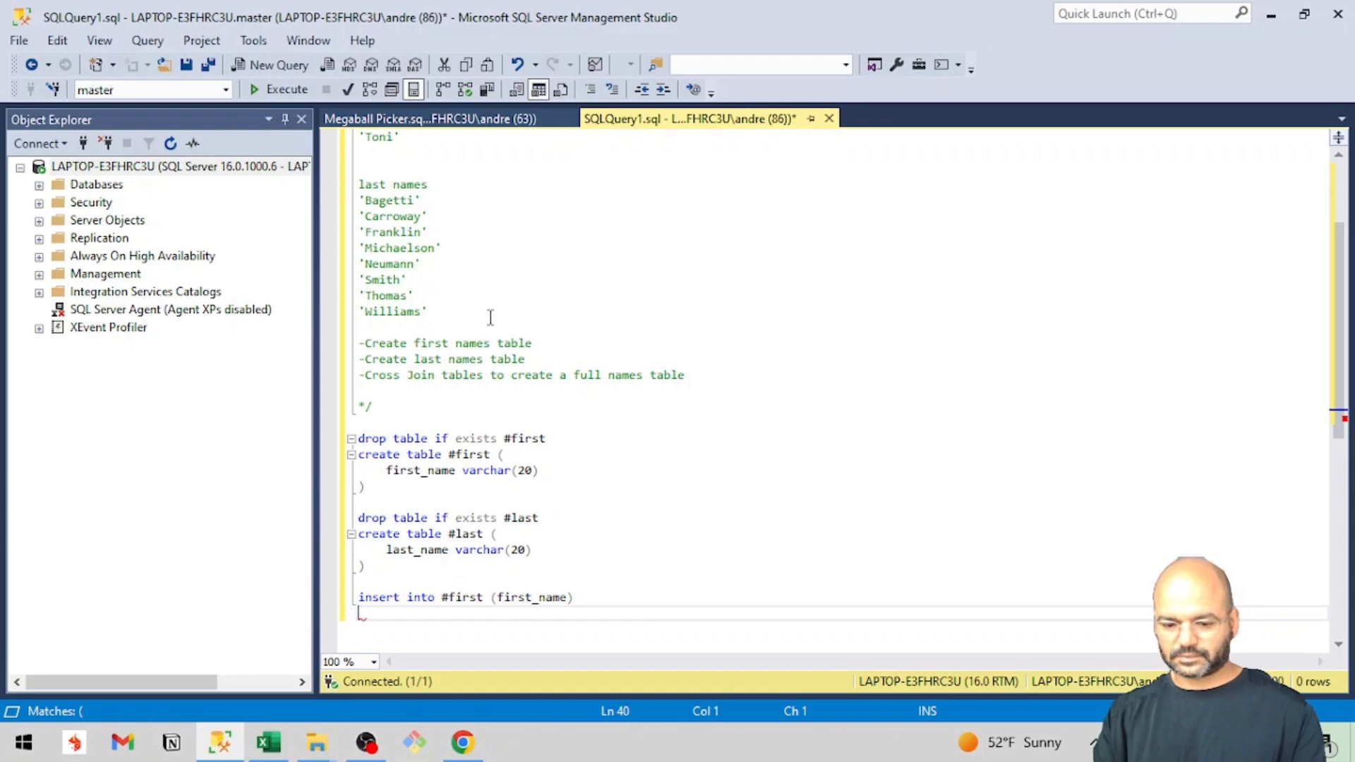
{"action": "type", "text": "val"}
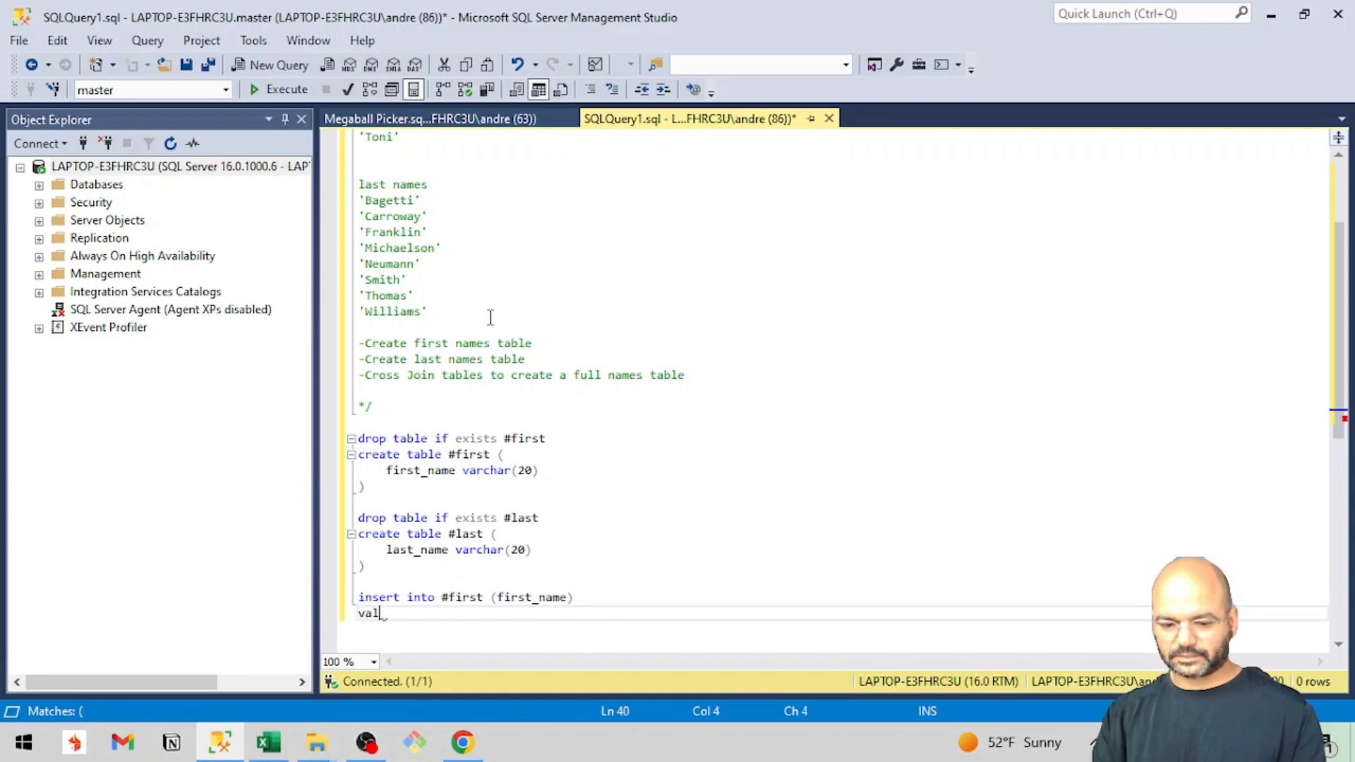
{"action": "type", "text": "ues "}
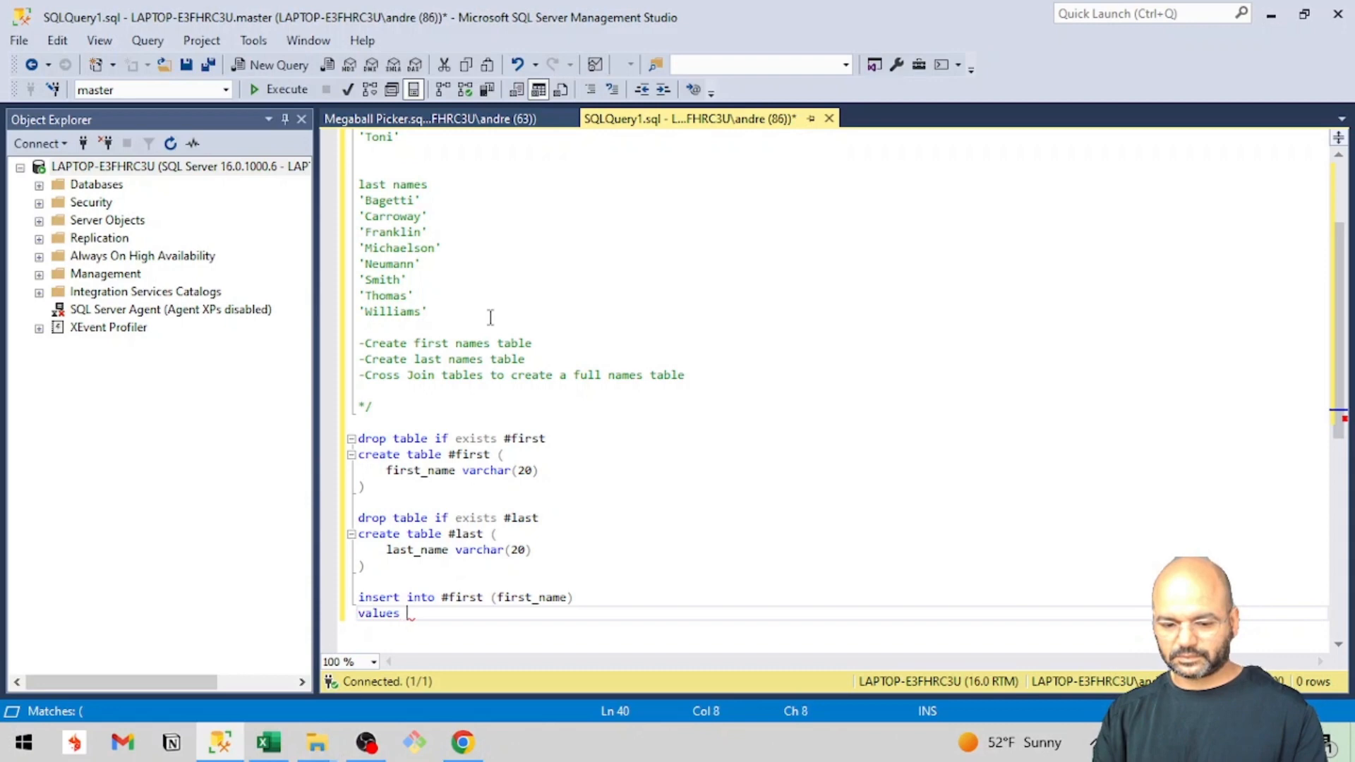
{"action": "type", "text": "()"}
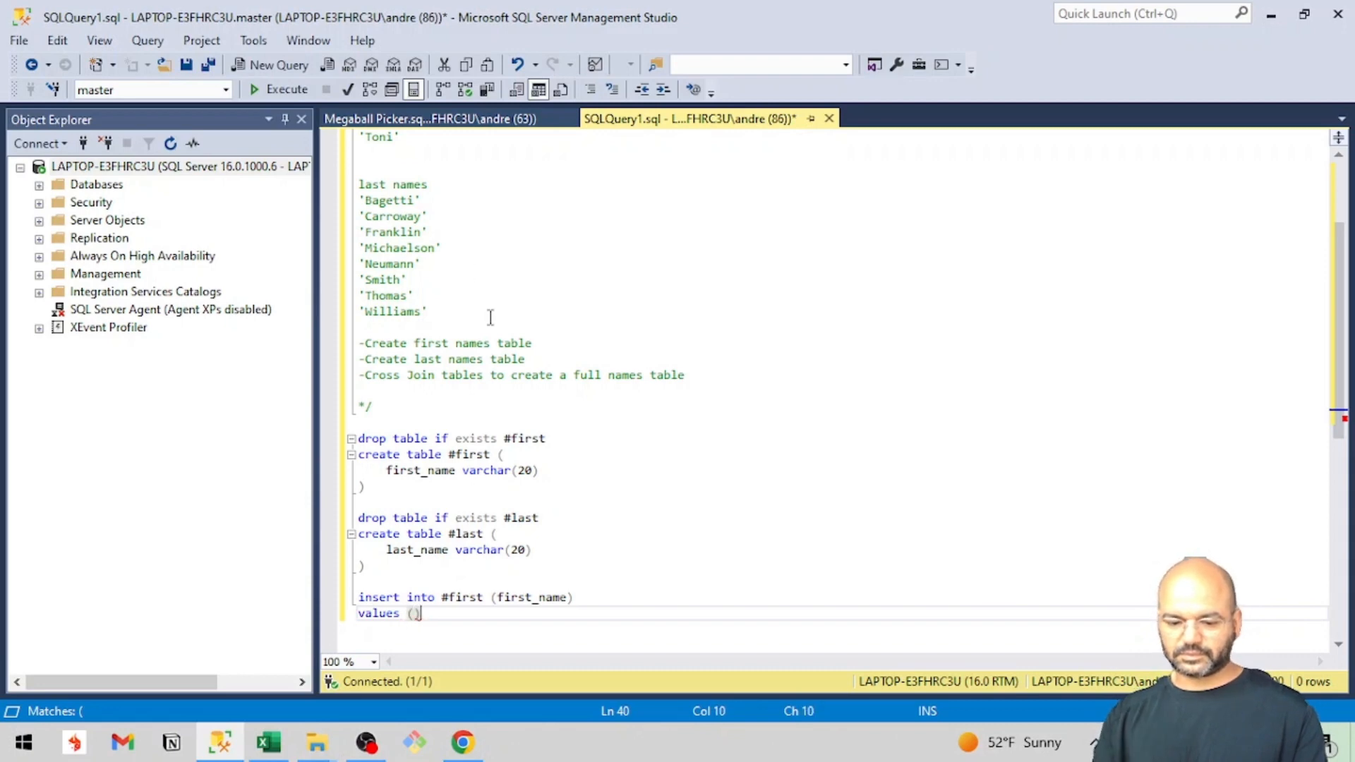
Copy the first quoted entry of the commented first names list into the parentheses of the values clause.
{"action": "scroll", "coordinate": [438, 207], "scroll_direction": "up", "scroll_amount": 3}
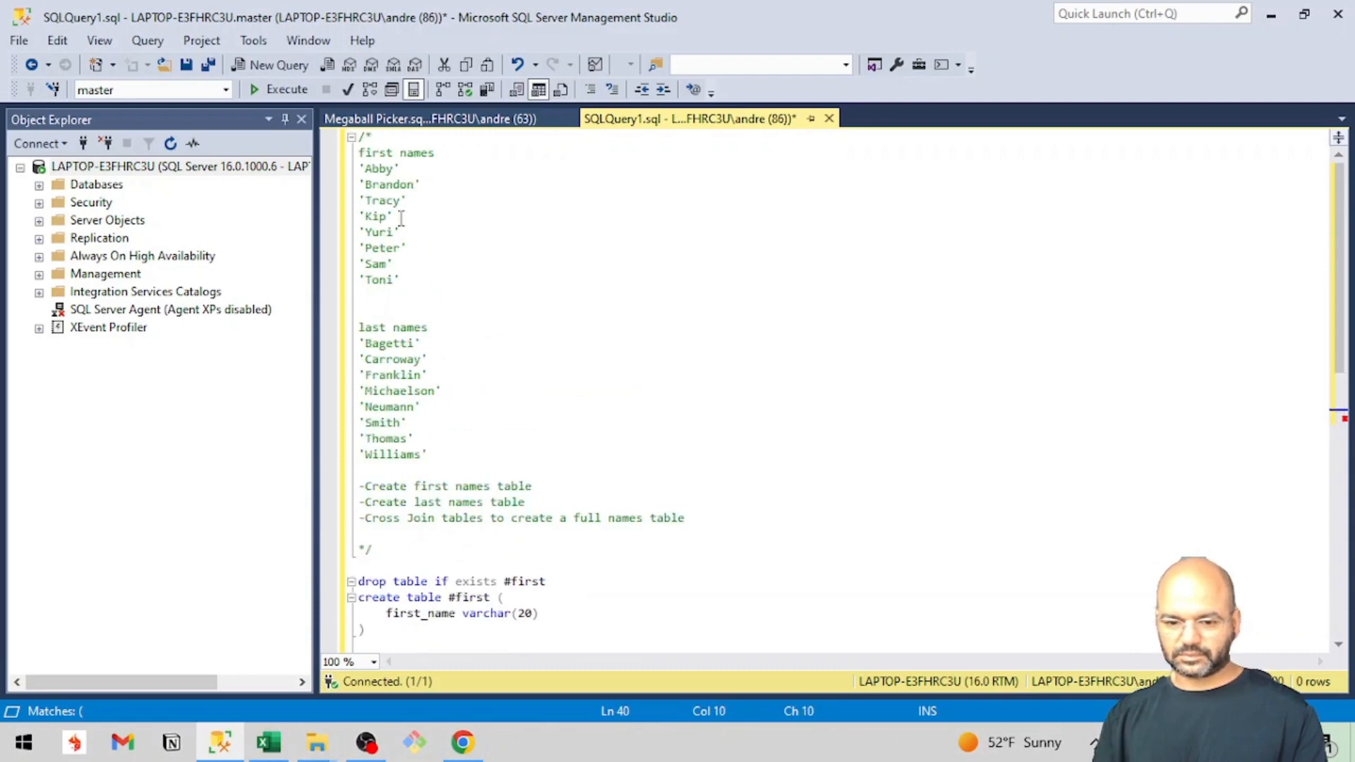
{"action": "left_click_drag", "start_coordinate": [403, 170], "coordinate": [359, 169]}
{"action": "key", "text": "ctrl+c"}
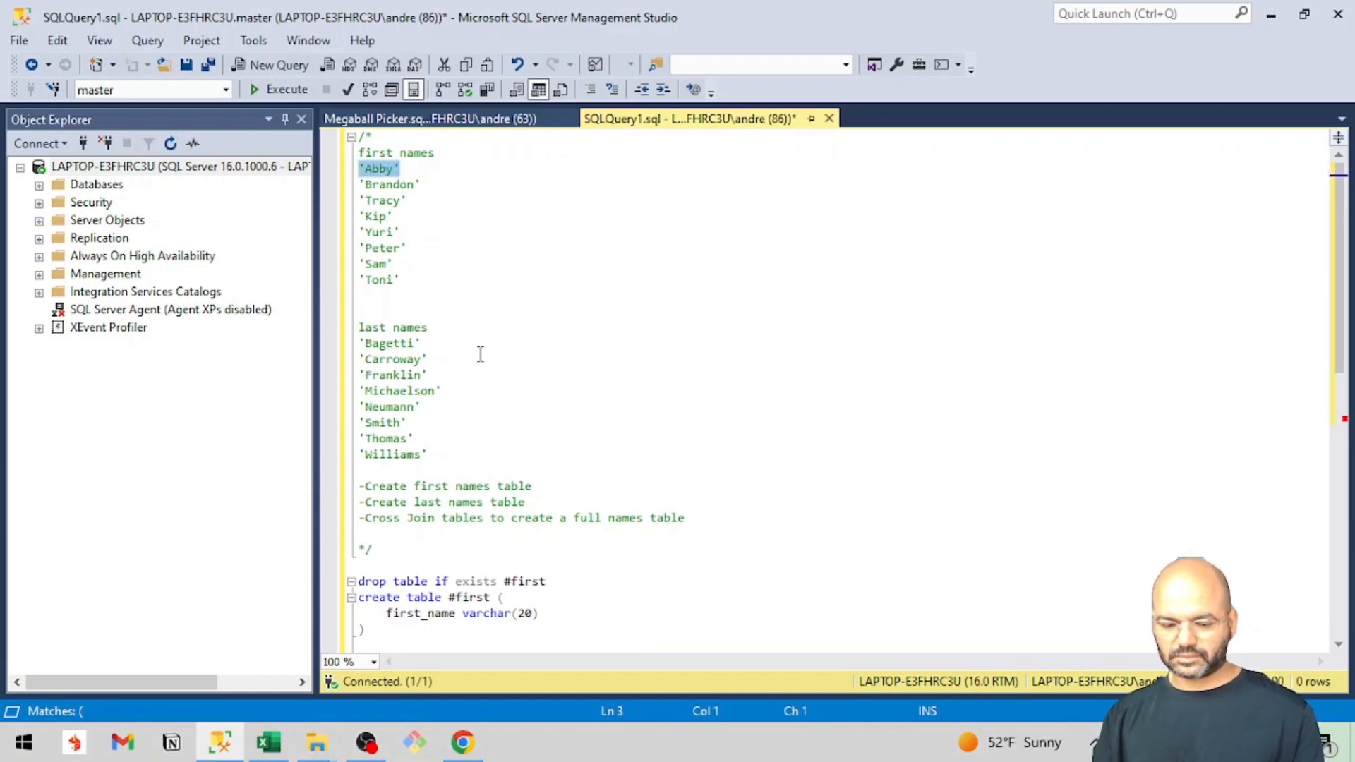
{"action": "scroll", "coordinate": [478, 353], "scroll_direction": "down", "scroll_amount": 4}
{"action": "left_click", "coordinate": [415, 566]}
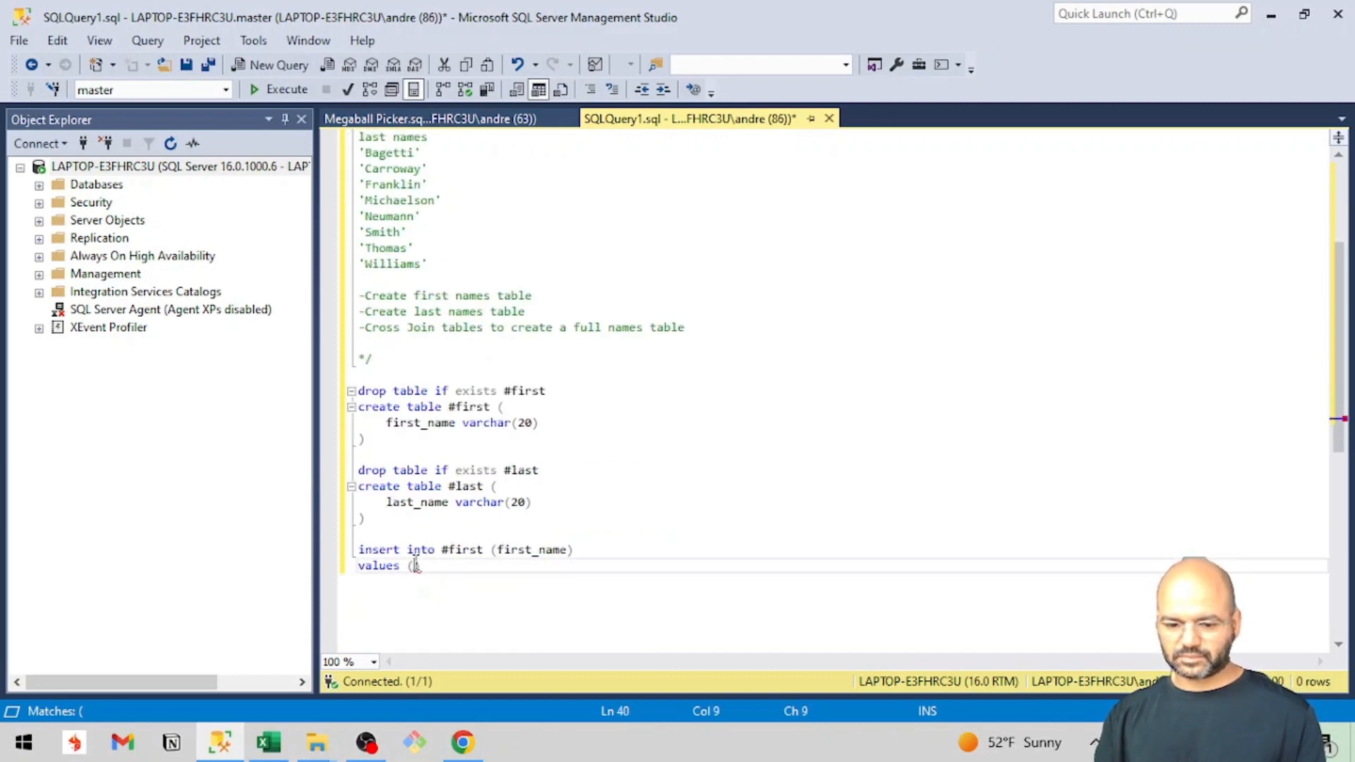
{"action": "key", "text": "ctrl+v"}
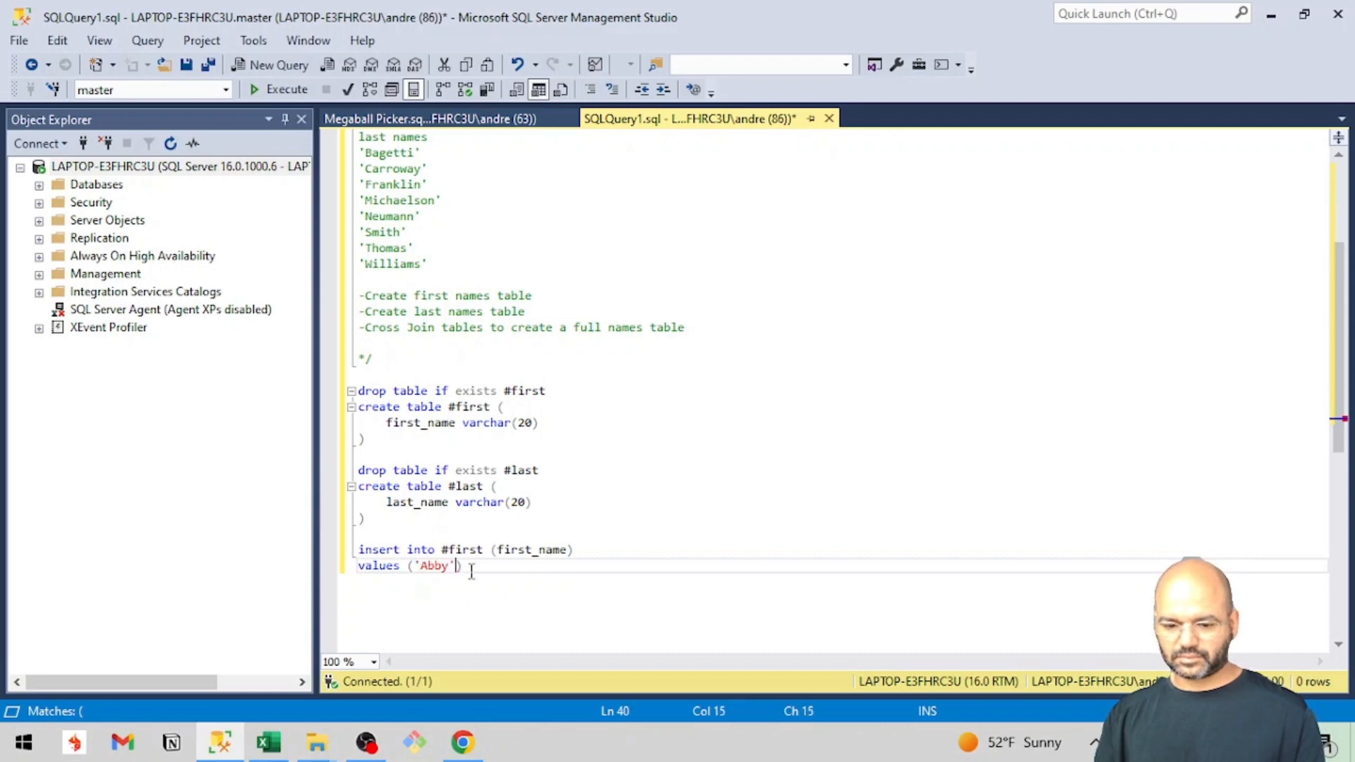
End the #first insert statement with a semicolon and paste seven copies of the whole two-line statement directly below it.
{"action": "type", "text": ";"}
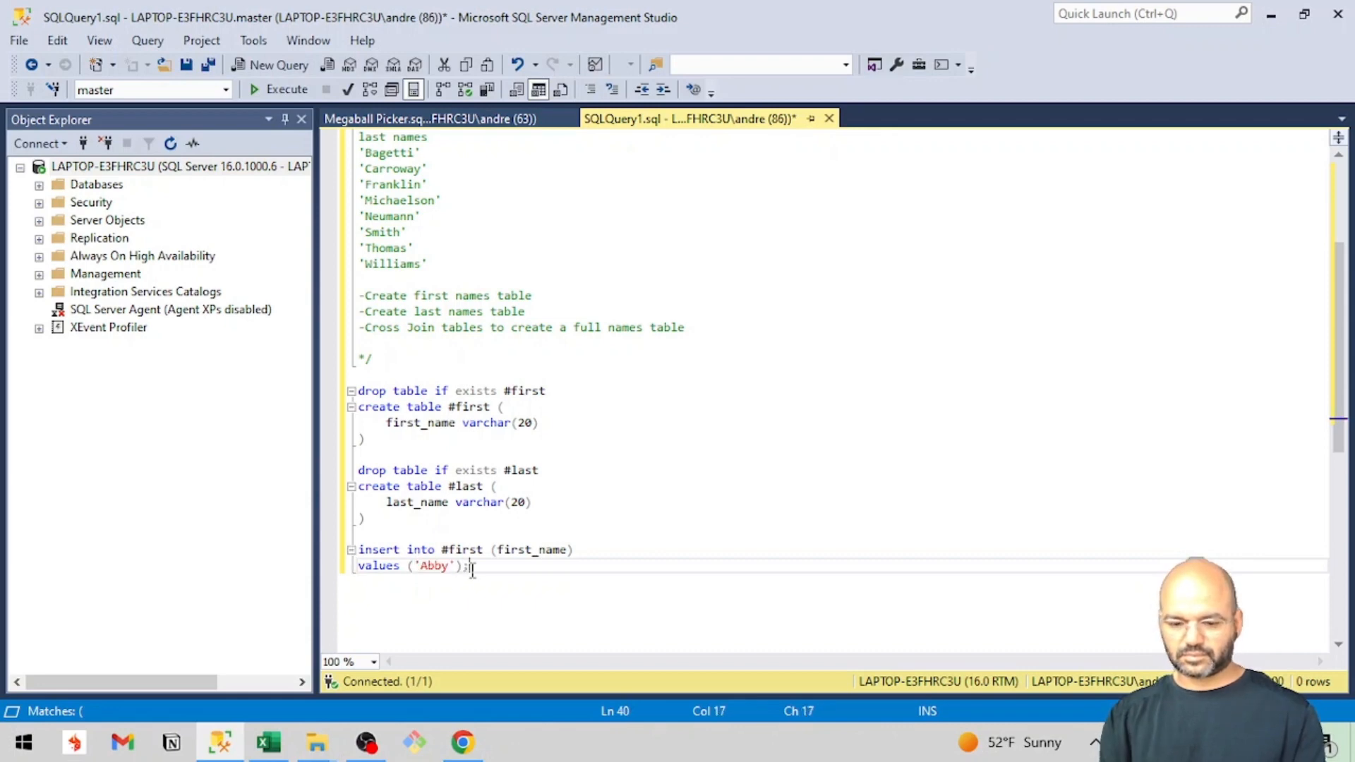
{"action": "left_click_drag", "start_coordinate": [473, 570], "coordinate": [339, 562]}
{"action": "key", "text": "ctrl+c"}
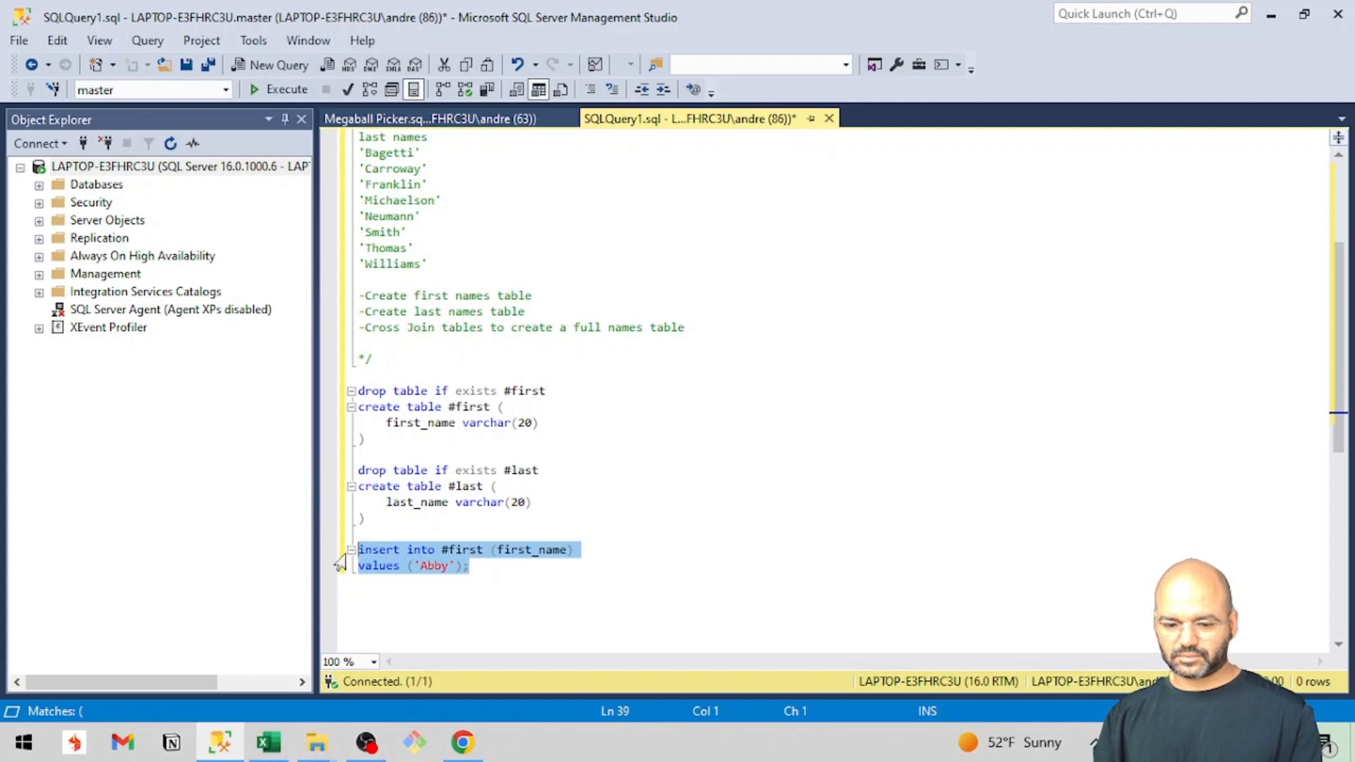
{"action": "left_click", "coordinate": [486, 570]}
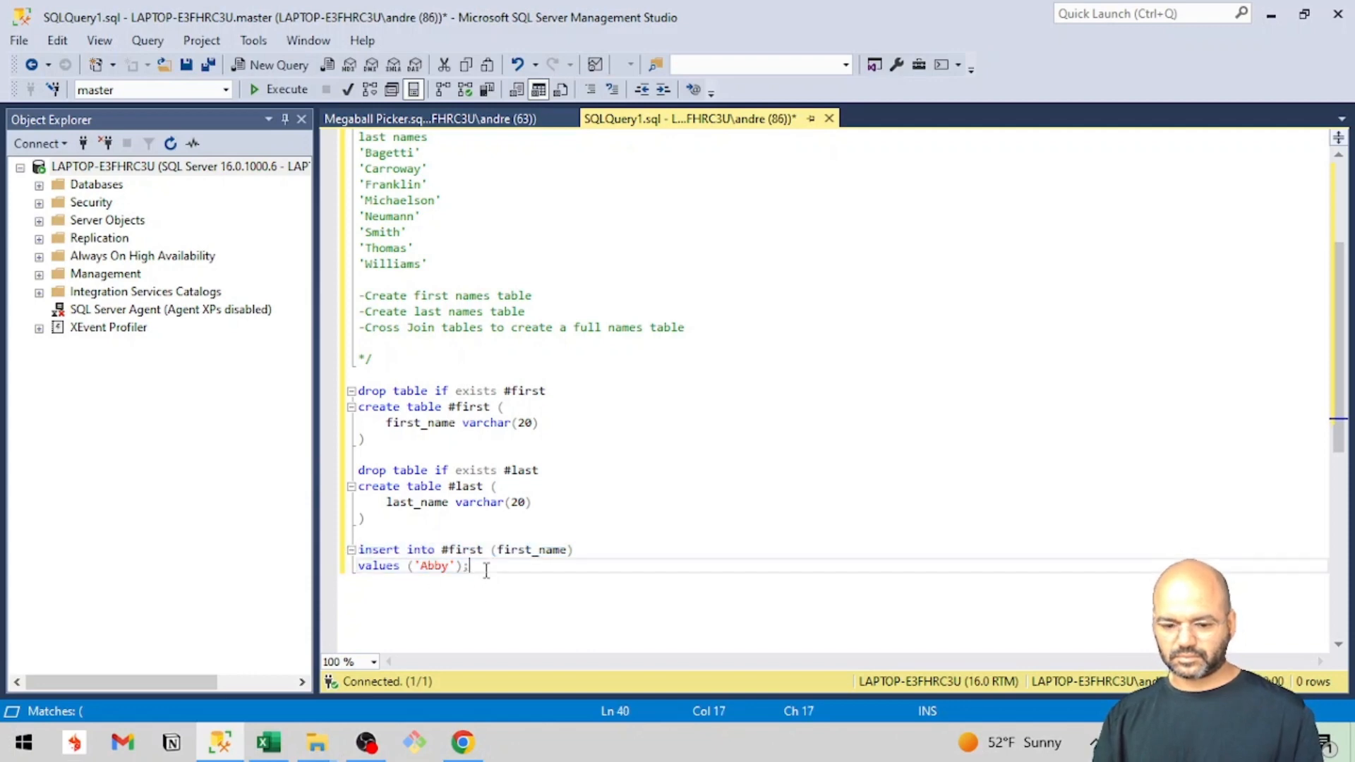
{"action": "key", "text": "Return"}
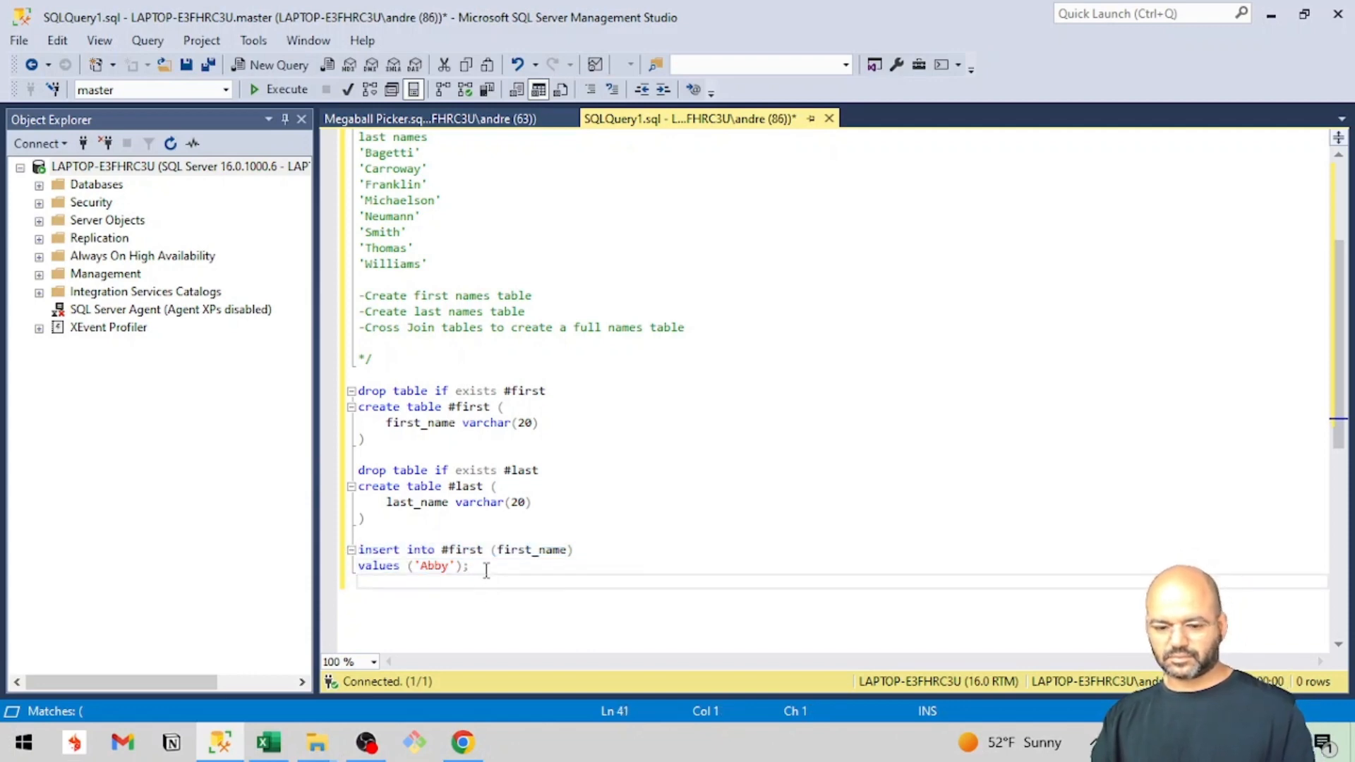
{"action": "key", "text": "ctrl+v"}
{"action": "key", "text": "Return"}
{"action": "key", "text": "ctrl+v"}
{"action": "key", "text": "Return"}
{"action": "key", "text": "ctrl+v"}
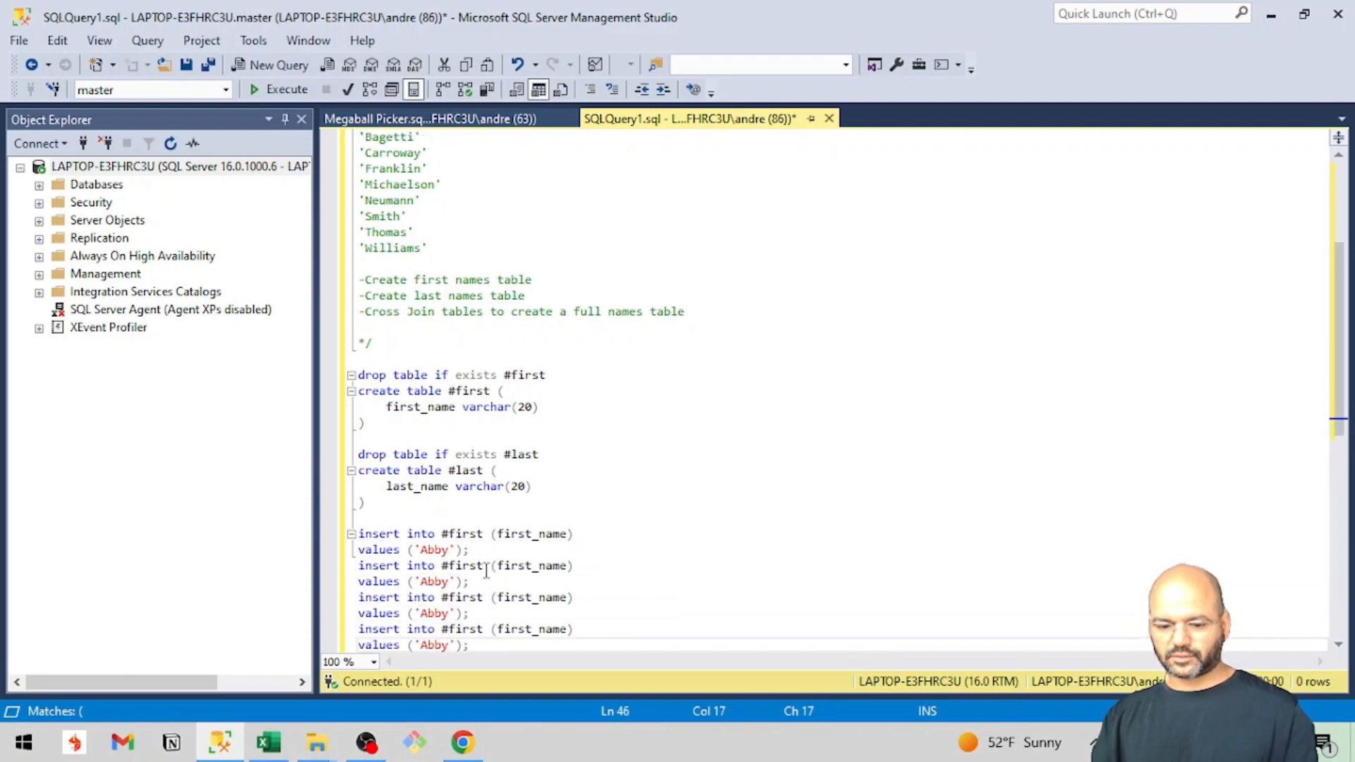
{"action": "key", "text": "Return"}
{"action": "key", "text": "ctrl+v"}
{"action": "key", "text": "Return"}
{"action": "key", "text": "ctrl+v"}
{"action": "key", "text": "Return"}
{"action": "key", "text": "ctrl+v"}
{"action": "key", "text": "Return"}
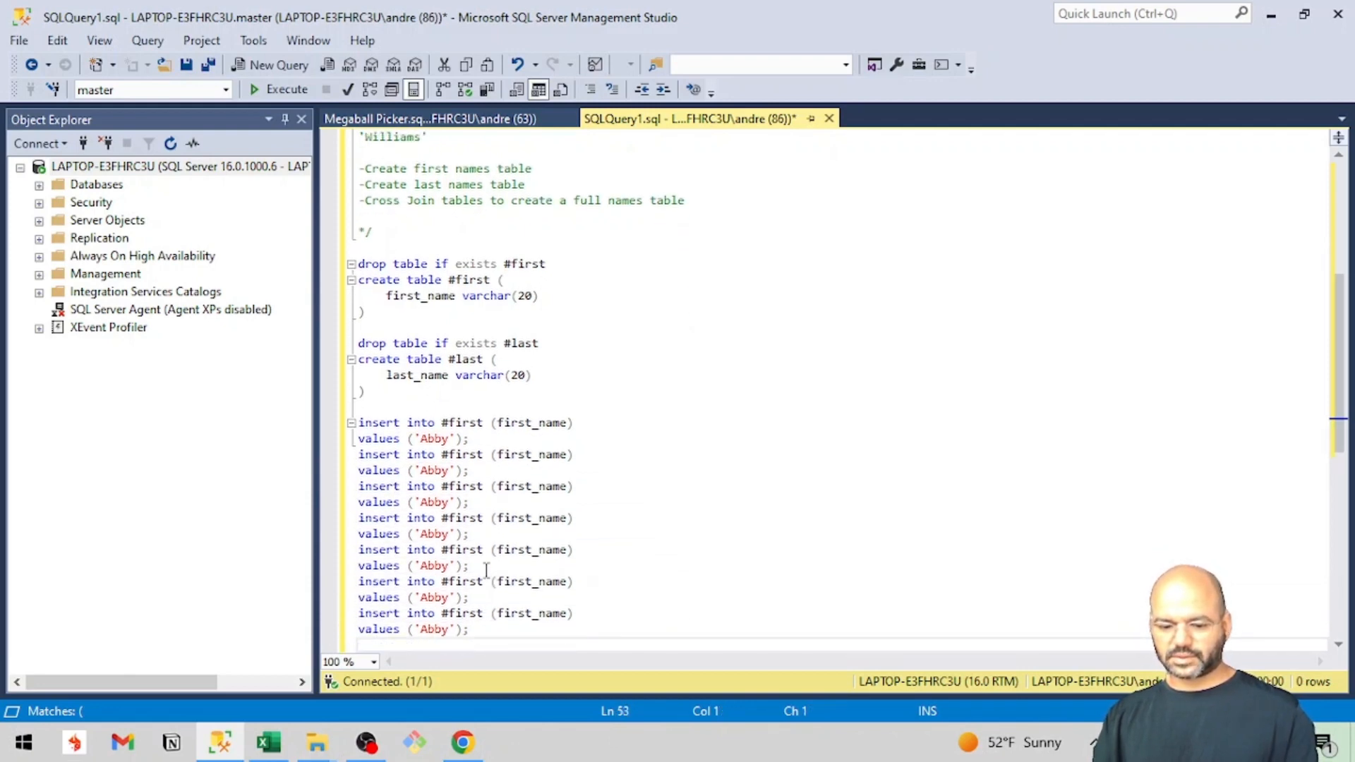
{"action": "key", "text": "ctrl+v"}
Copy all entries after the first in the commented first names list to a new line above the #first insert statements.
{"action": "scroll", "coordinate": [533, 408], "scroll_direction": "up", "scroll_amount": 5}
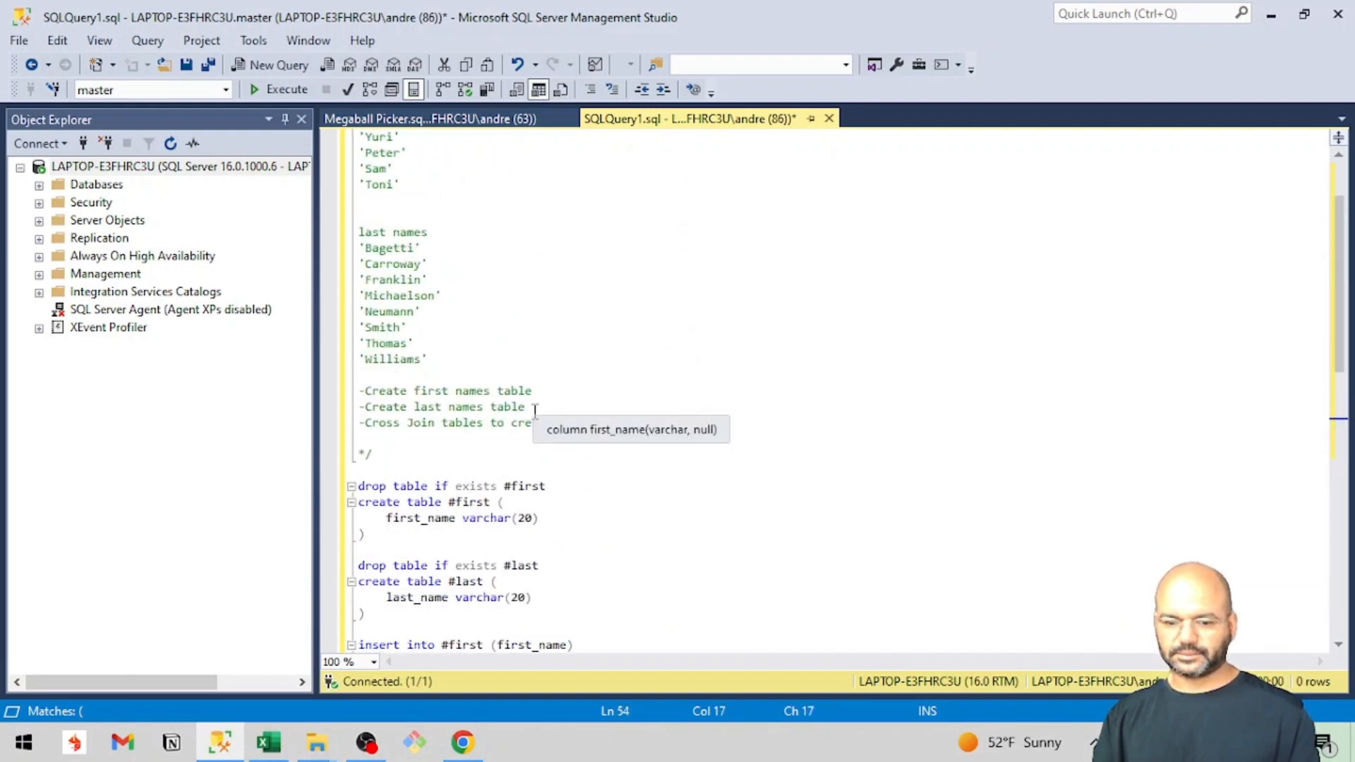
{"action": "left_click", "coordinate": [535, 410]}
{"action": "scroll", "coordinate": [451, 278], "scroll_direction": "up", "scroll_amount": 2}
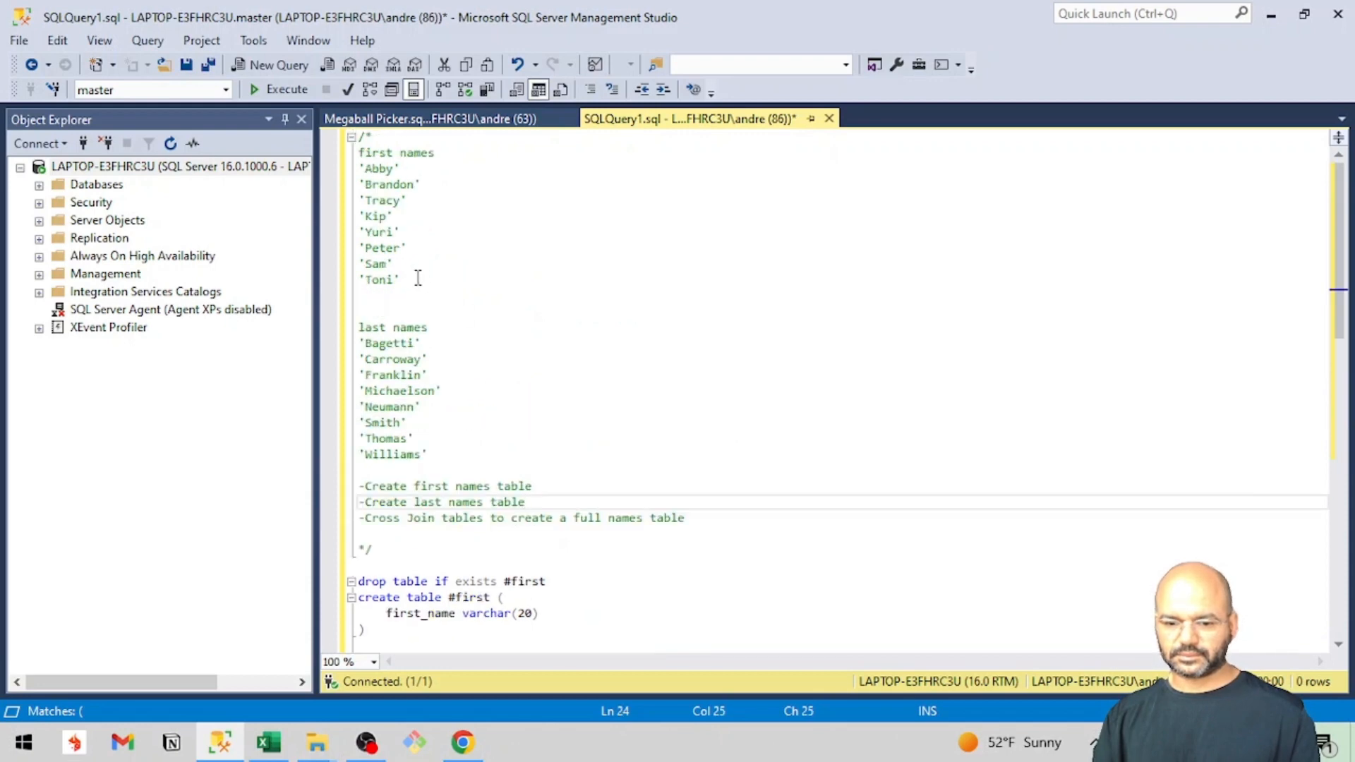
{"action": "left_click_drag", "start_coordinate": [415, 278], "coordinate": [348, 194]}
{"action": "key", "text": "ctrl+c"}
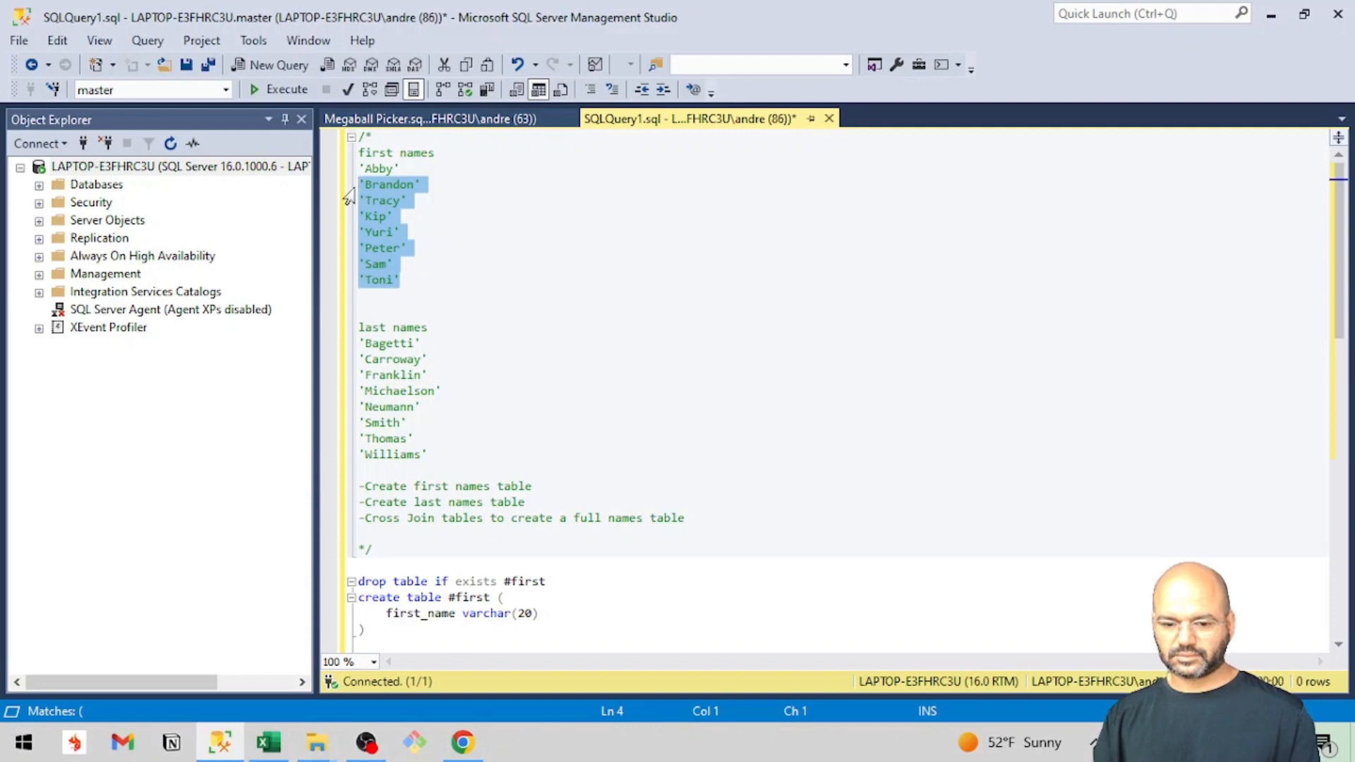
{"action": "scroll", "coordinate": [348, 194], "scroll_direction": "down", "scroll_amount": 5}
{"action": "scroll", "coordinate": [628, 521], "scroll_direction": "down", "scroll_amount": 2}
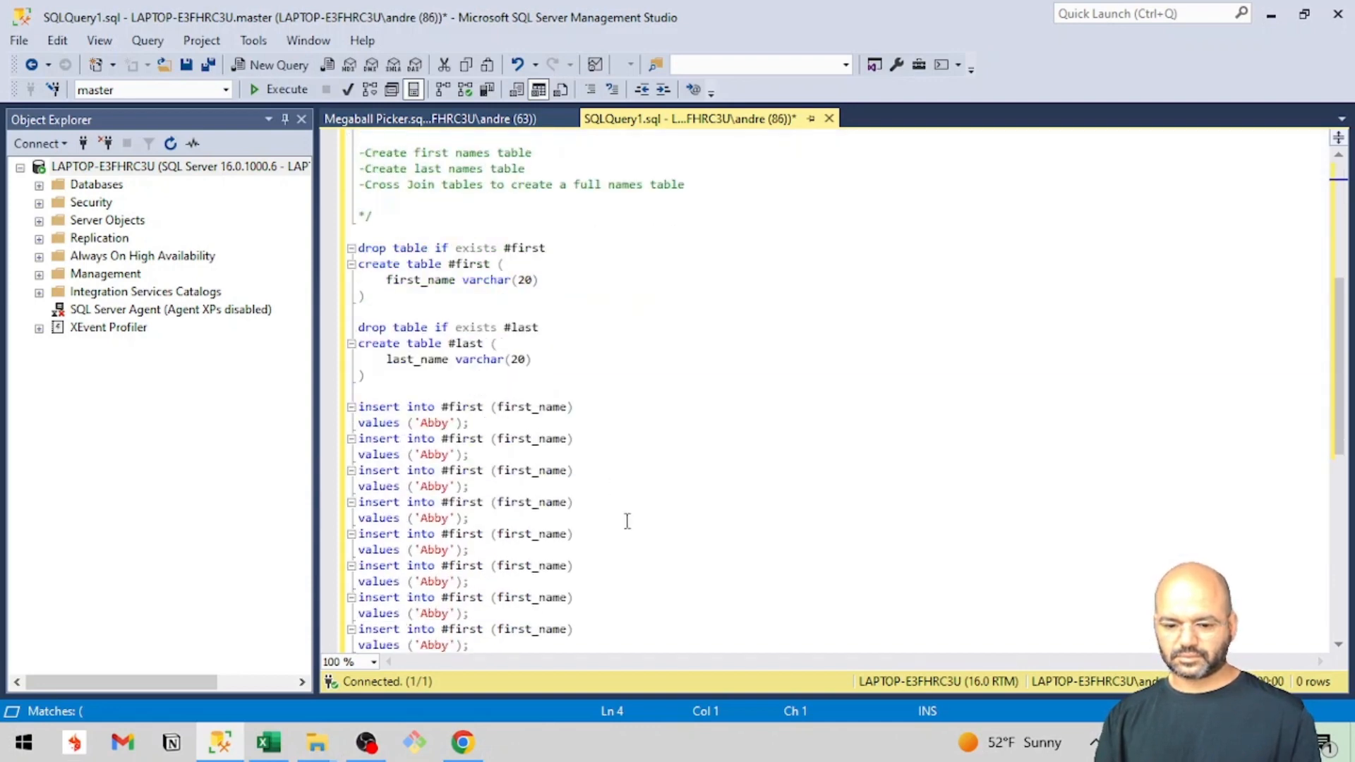
{"action": "scroll", "coordinate": [627, 521], "scroll_direction": "down", "scroll_amount": 1}
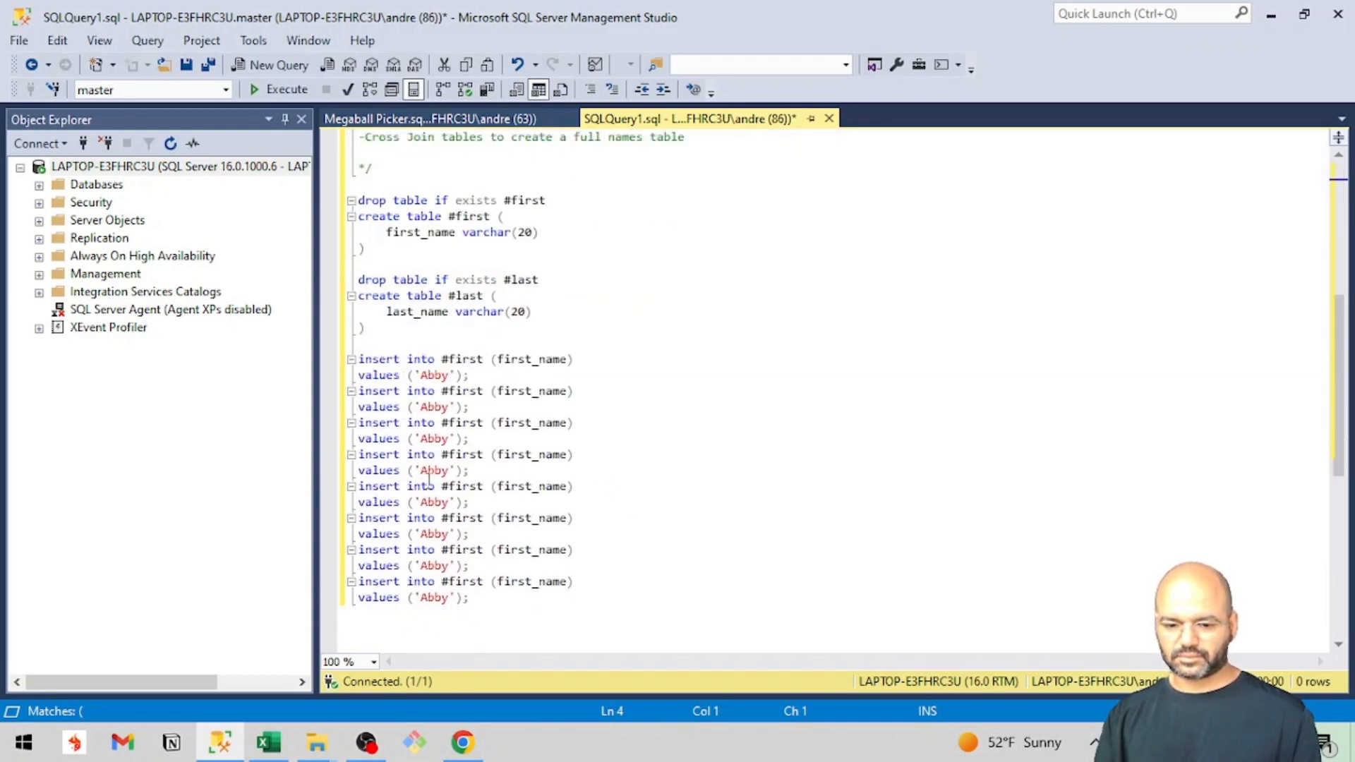
{"action": "left_click", "coordinate": [399, 342]}
{"action": "key", "text": "Return"}
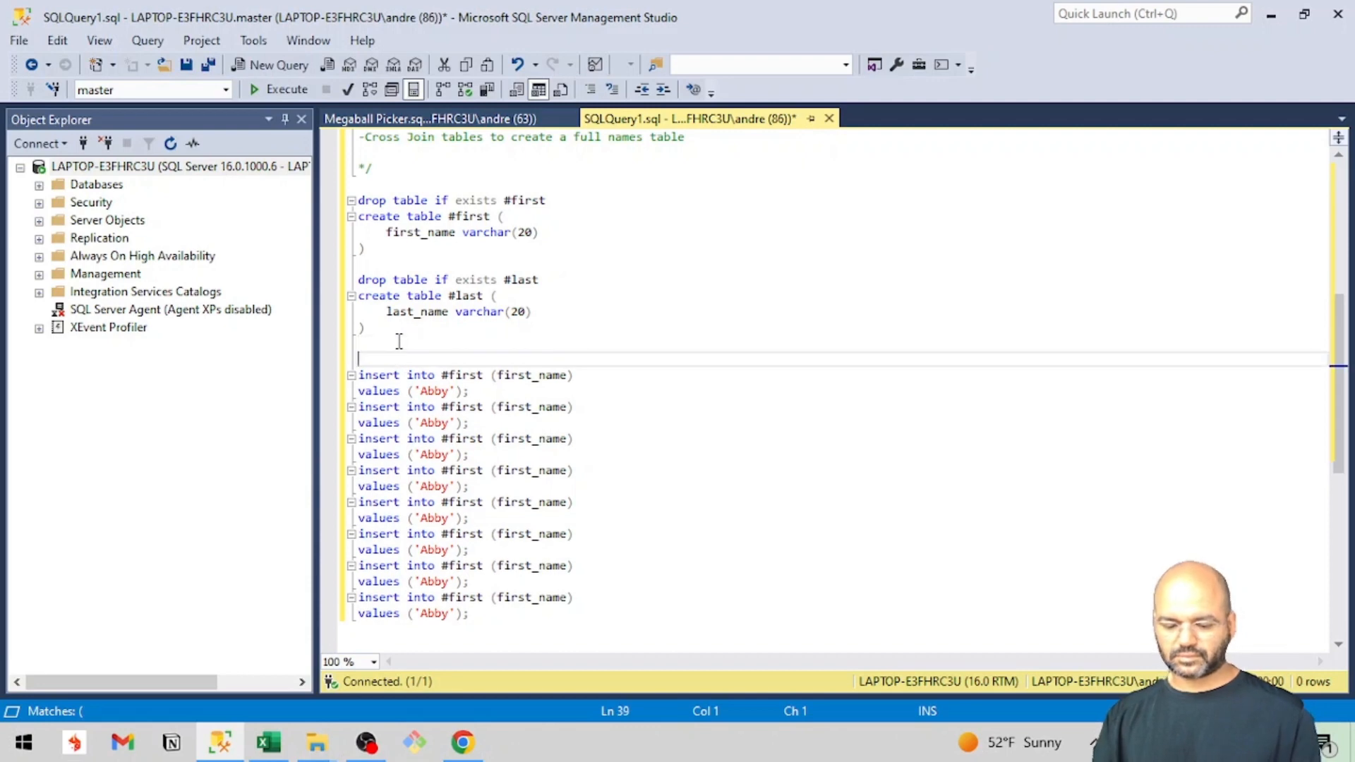
{"action": "key", "text": "ctrl+v"}
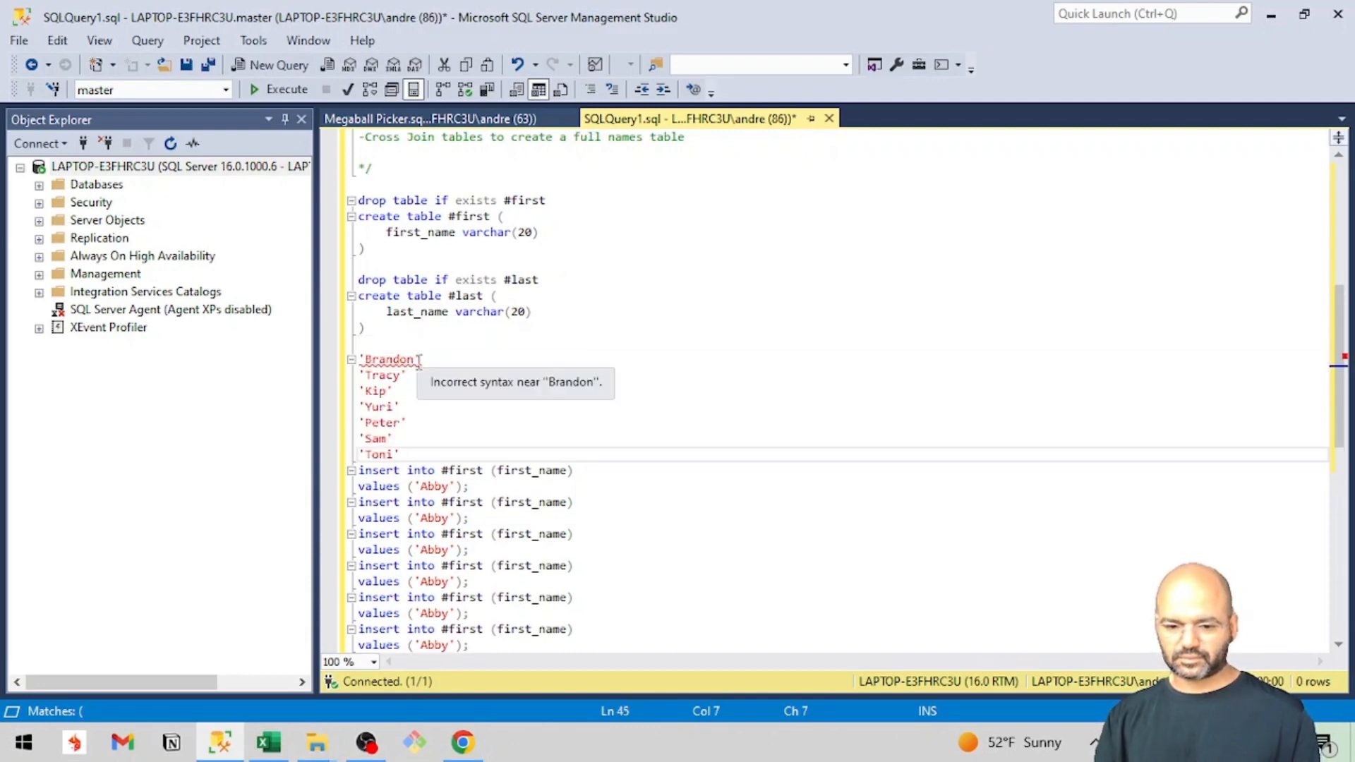
Move the first quoted entry of the pasted list into the values clause of the second #first insert statement, replacing the duplicate.
{"action": "left_click", "coordinate": [419, 359]}
{"action": "key", "text": "shift+Home"}
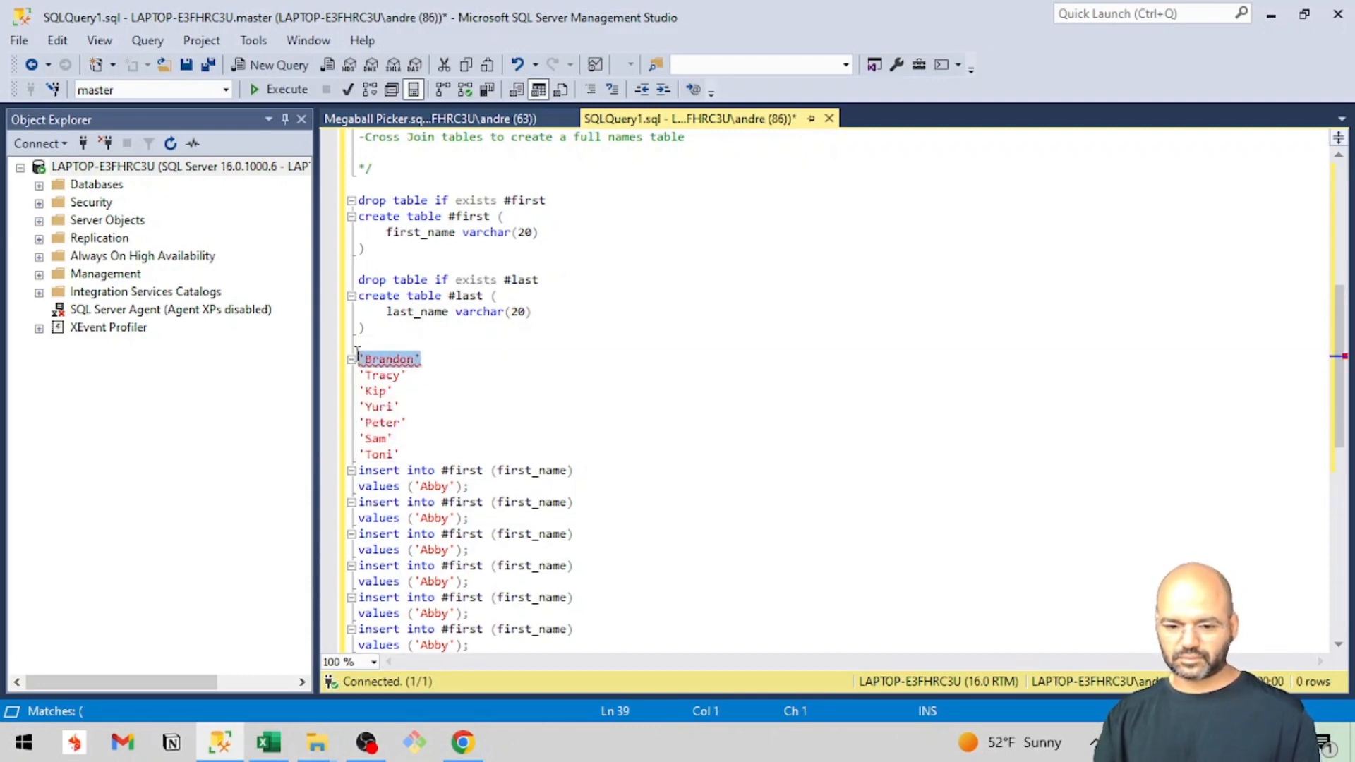
{"action": "key", "text": "BackSpace"}
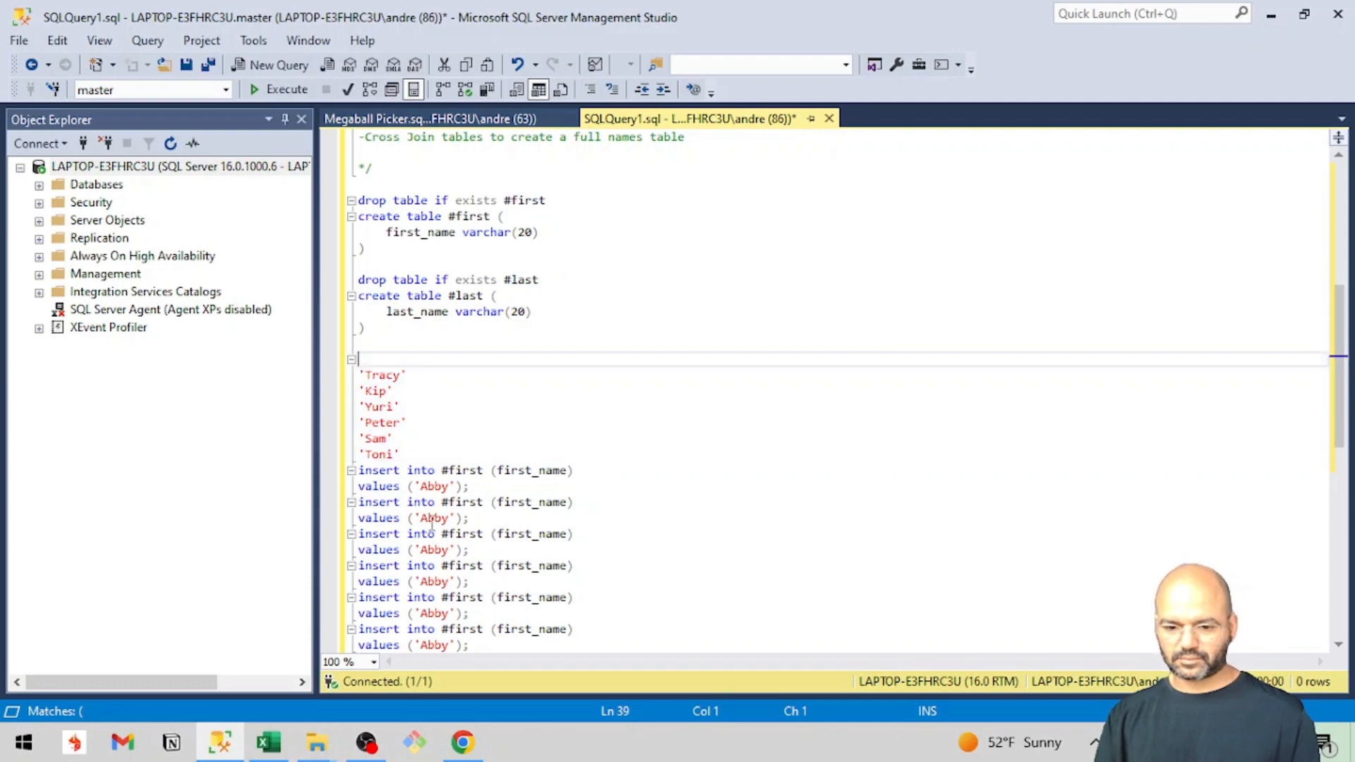
{"action": "left_click_drag", "start_coordinate": [449, 521], "coordinate": [422, 523]}
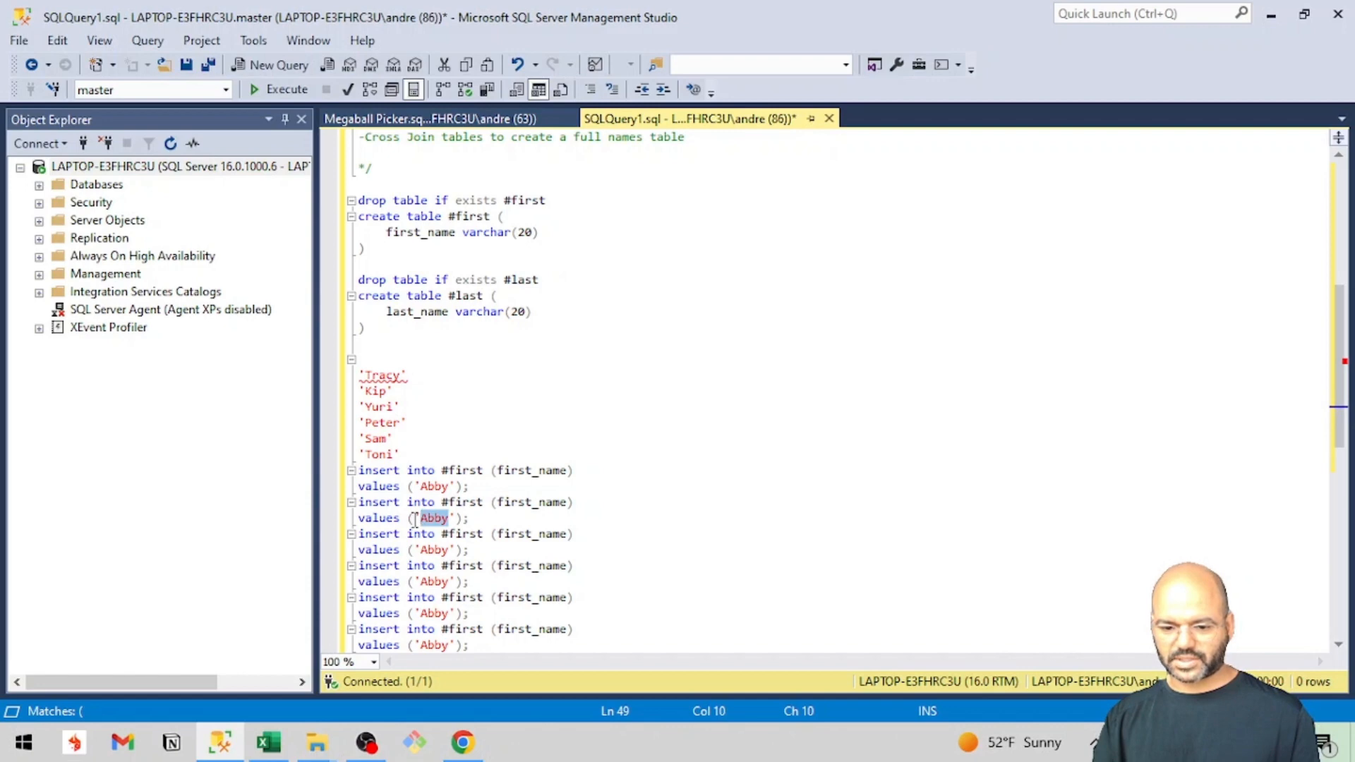
{"action": "left_click", "coordinate": [416, 520]}
{"action": "left_click_drag", "start_coordinate": [416, 520], "coordinate": [456, 531]}
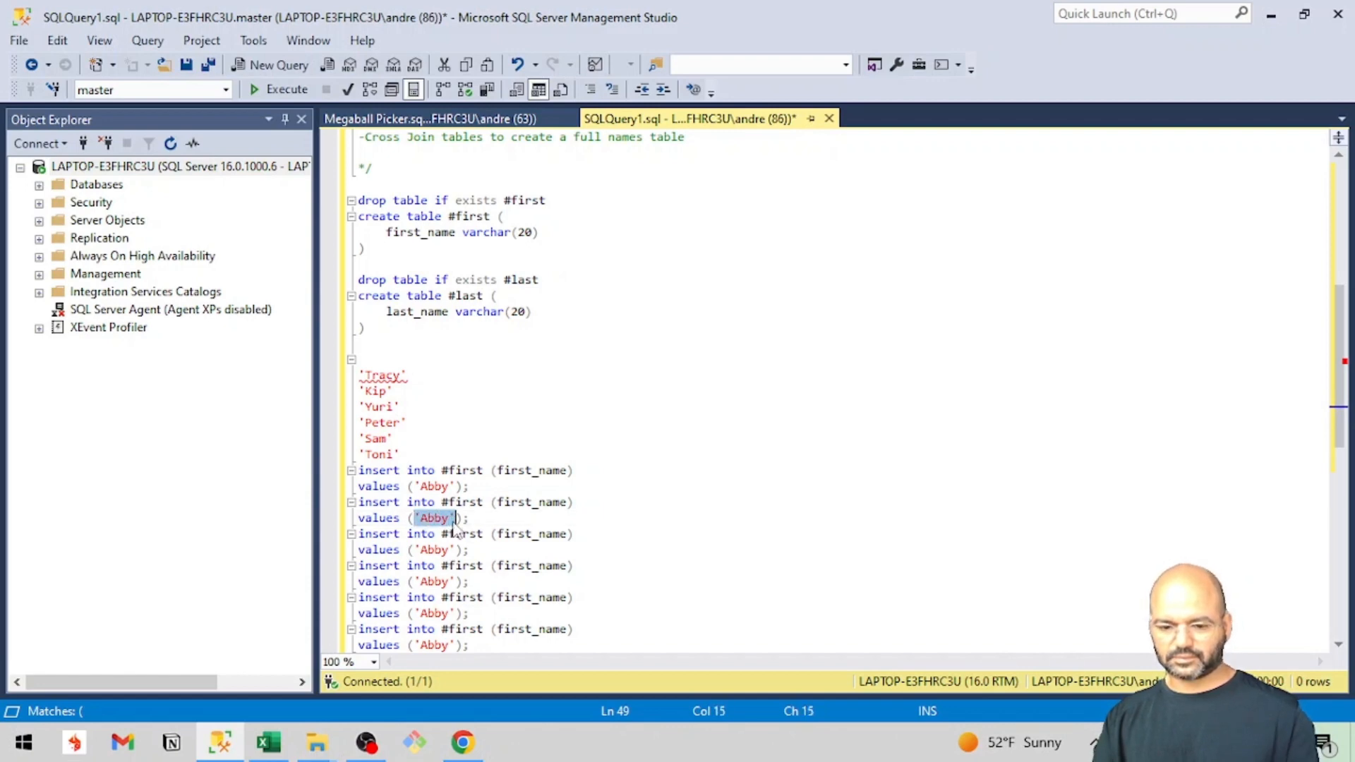
{"action": "type", "text": "'Brandon'"}
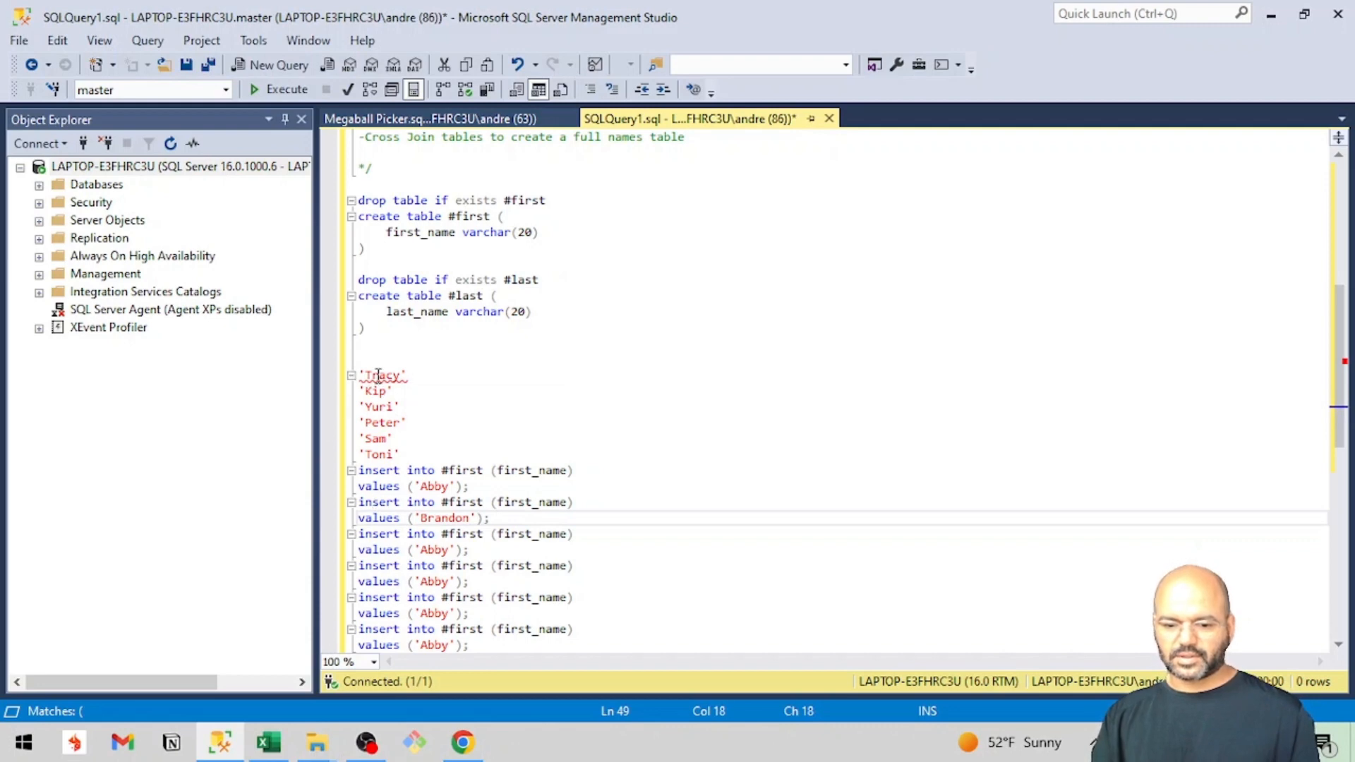
Move the next two names of the pasted list into the values clauses of the third and fourth #first insert statements.
{"action": "double_click", "coordinate": [378, 375]}
{"action": "key", "text": "ctrl+c"}
{"action": "key", "text": "BackSpace"}
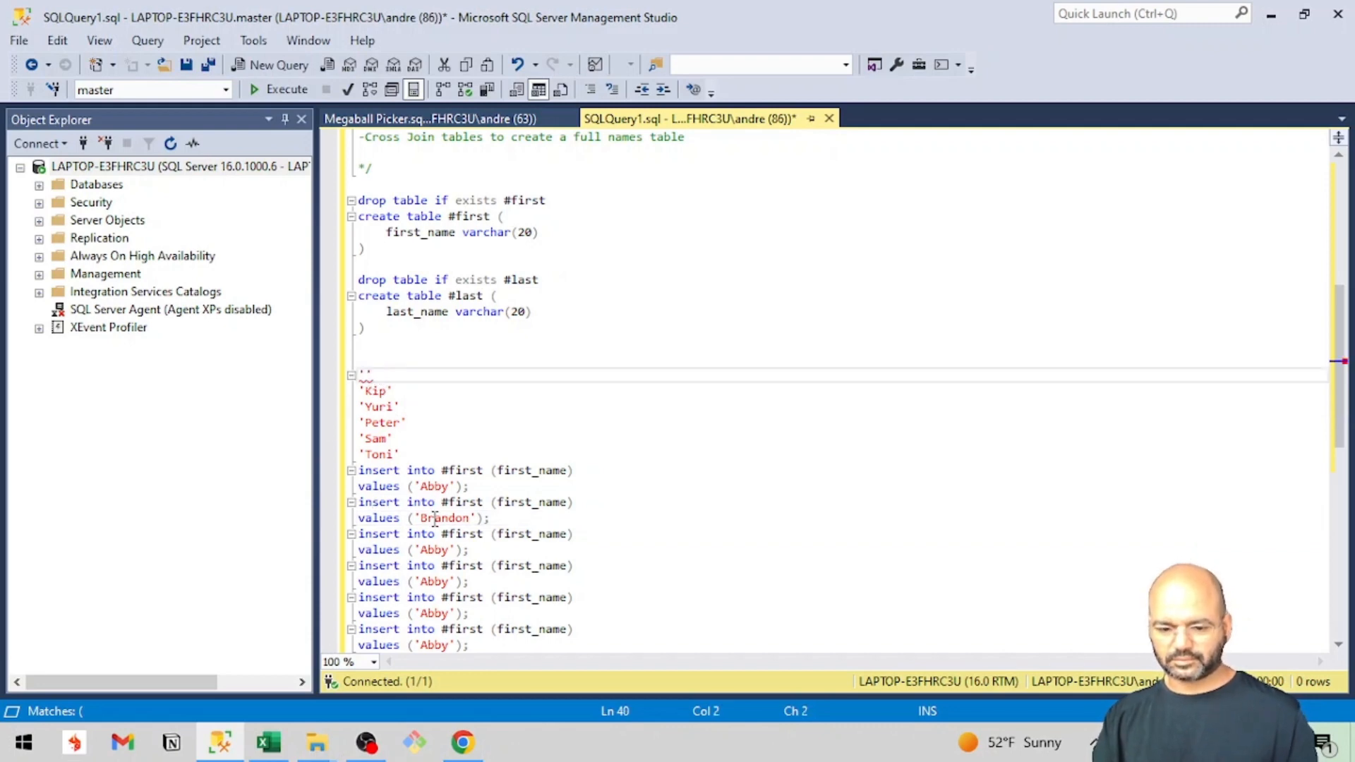
{"action": "double_click", "coordinate": [434, 550]}
{"action": "key", "text": "ctrl+v"}
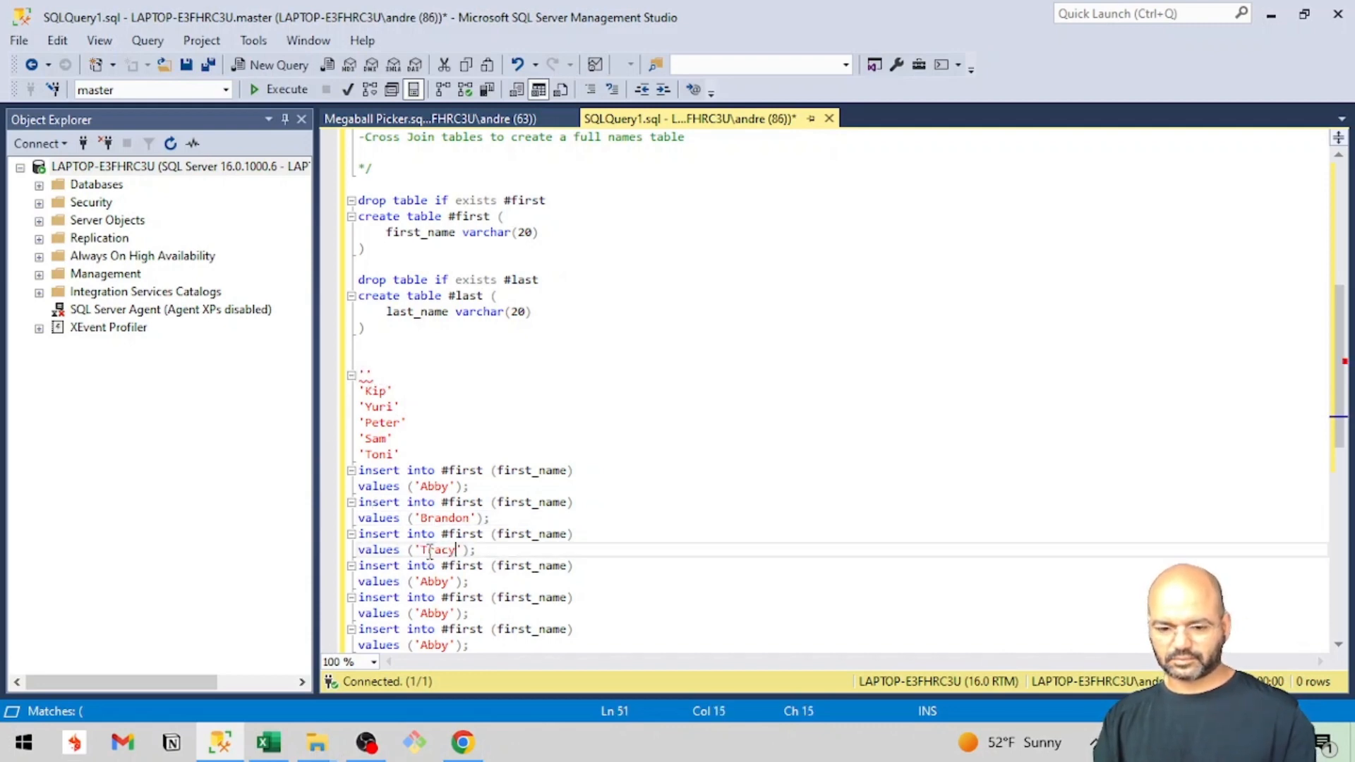
{"action": "double_click", "coordinate": [376, 392]}
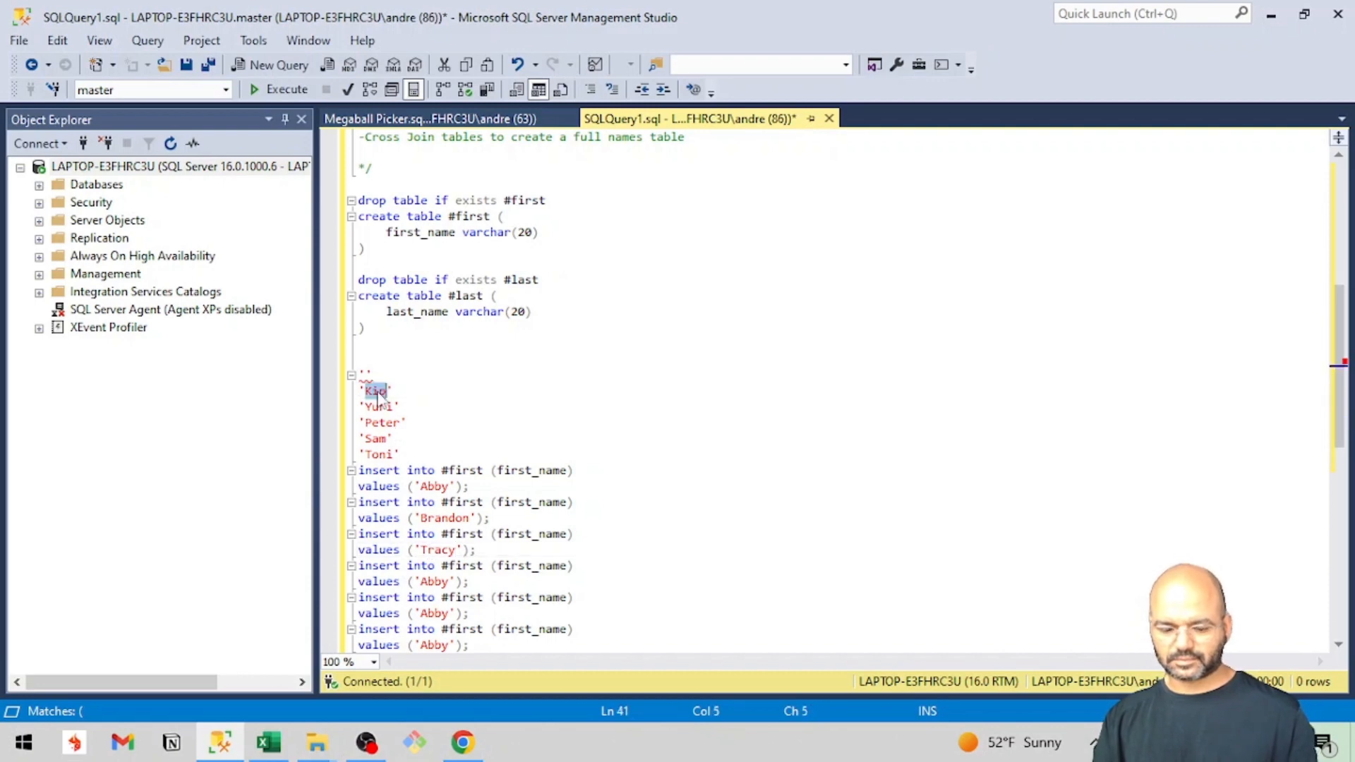
{"action": "key", "text": "BackSpace"}
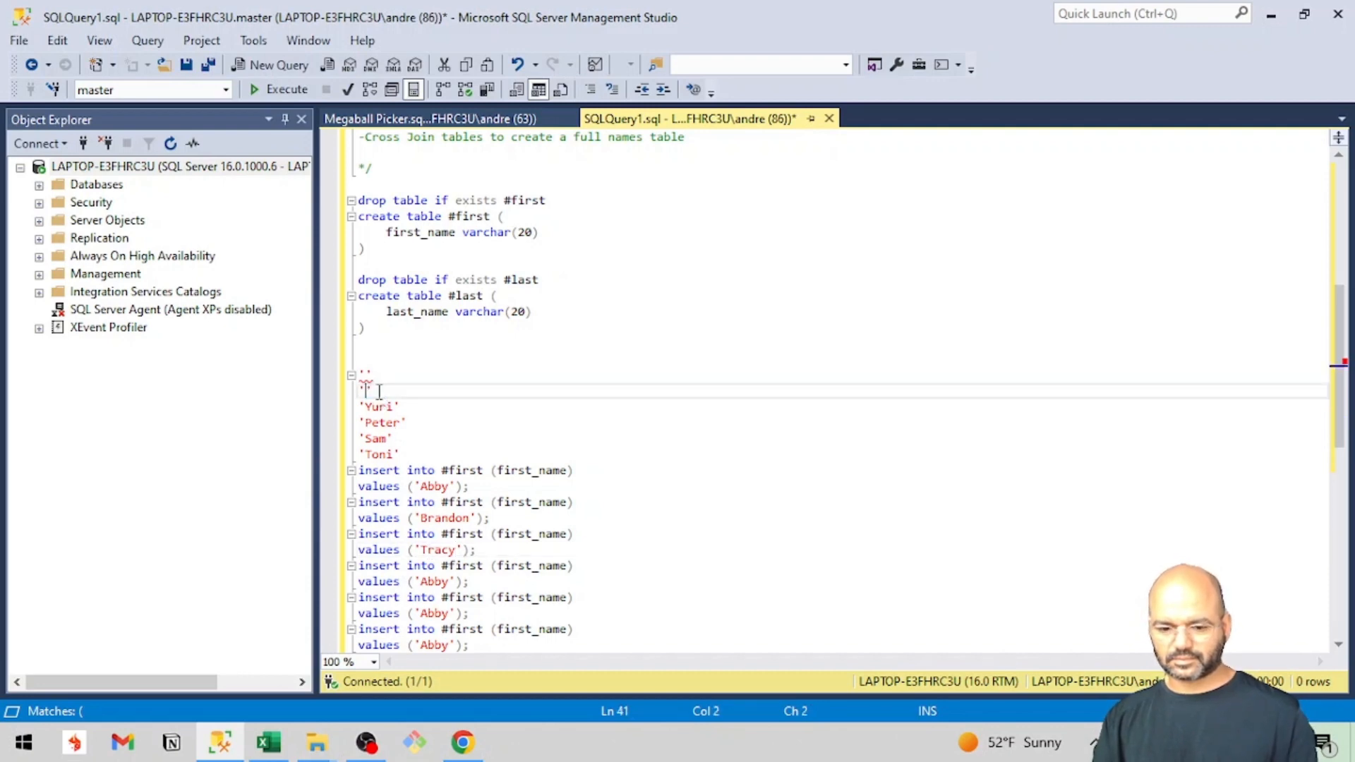
{"action": "left_click", "coordinate": [428, 582]}
{"action": "double_click", "coordinate": [432, 582]}
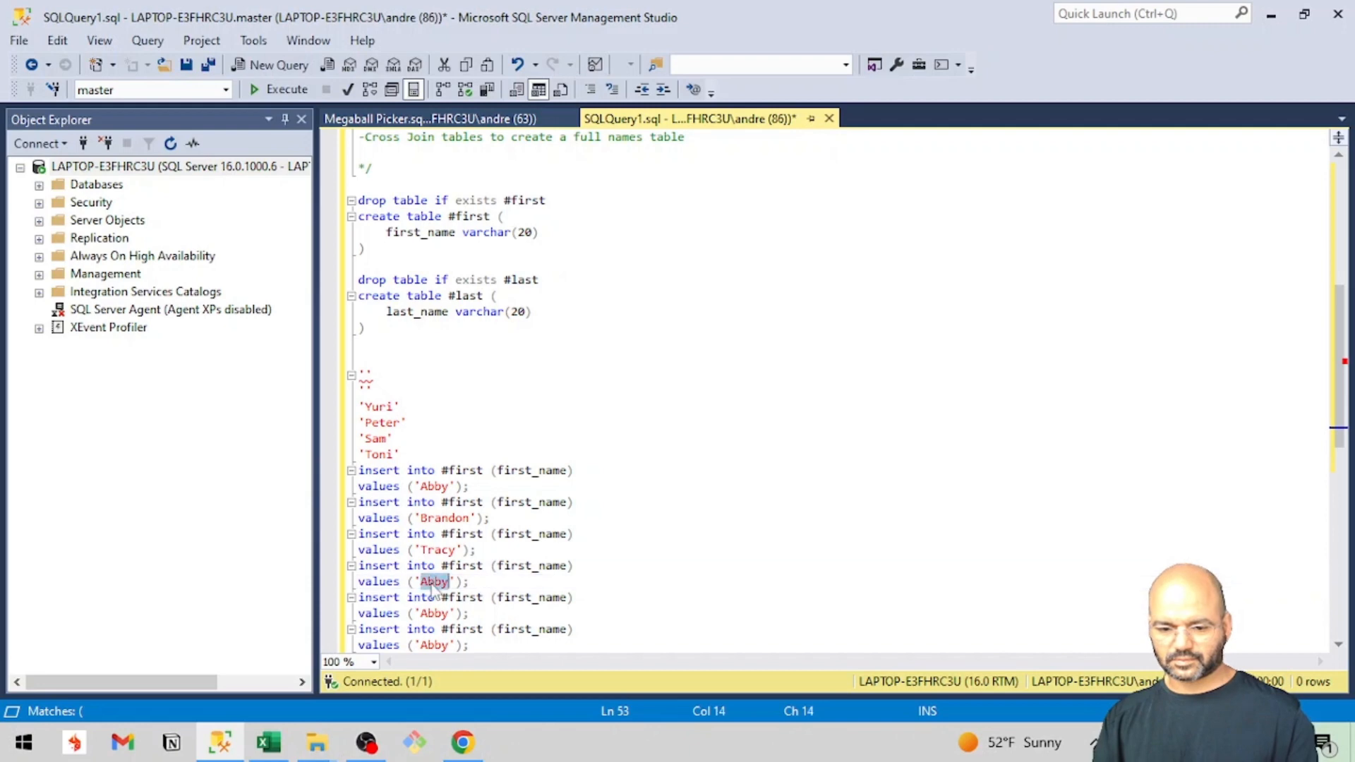
{"action": "type", "text": "Kip"}
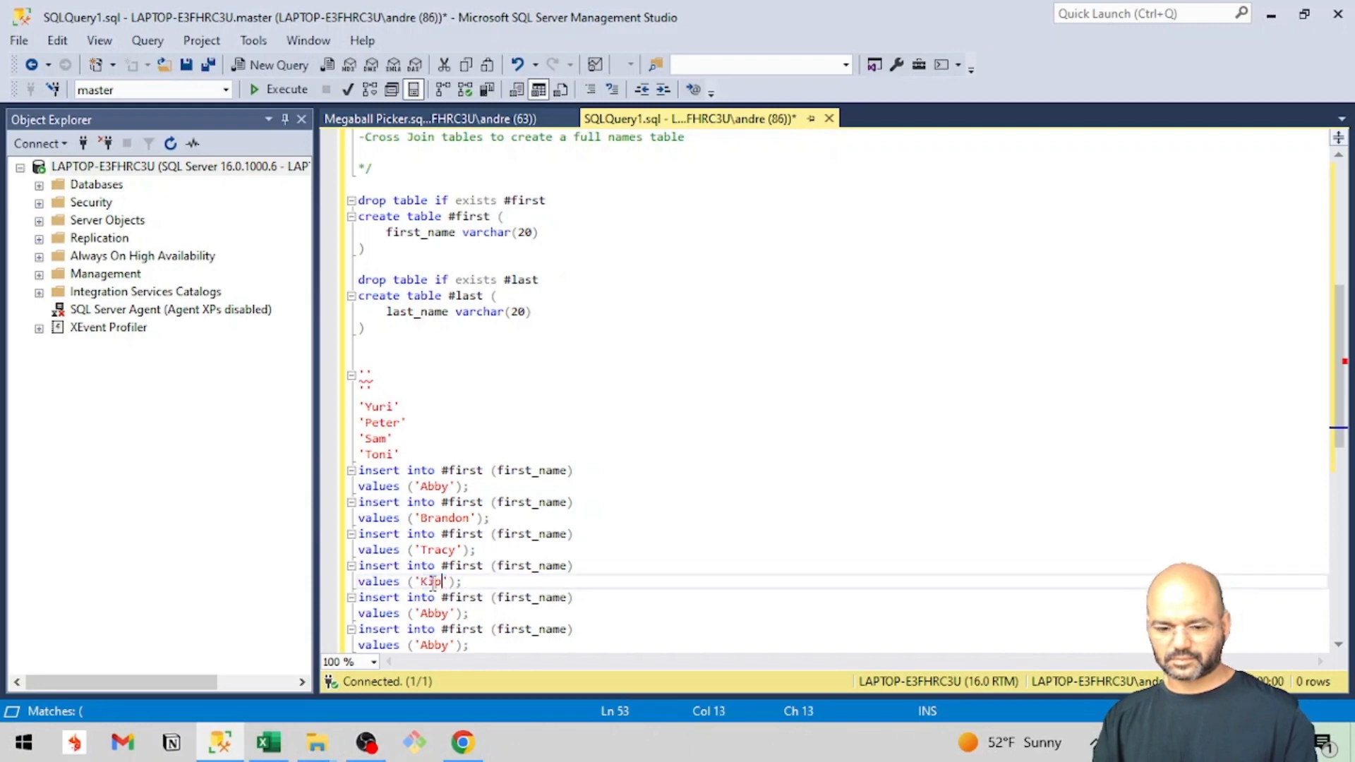
Replace the duplicates in the fifth and sixth #first insert statements with the next two names cut from the pasted list.
{"action": "double_click", "coordinate": [377, 408]}
{"action": "key", "text": "ctrl+c"}
{"action": "key", "text": "BackSpace"}
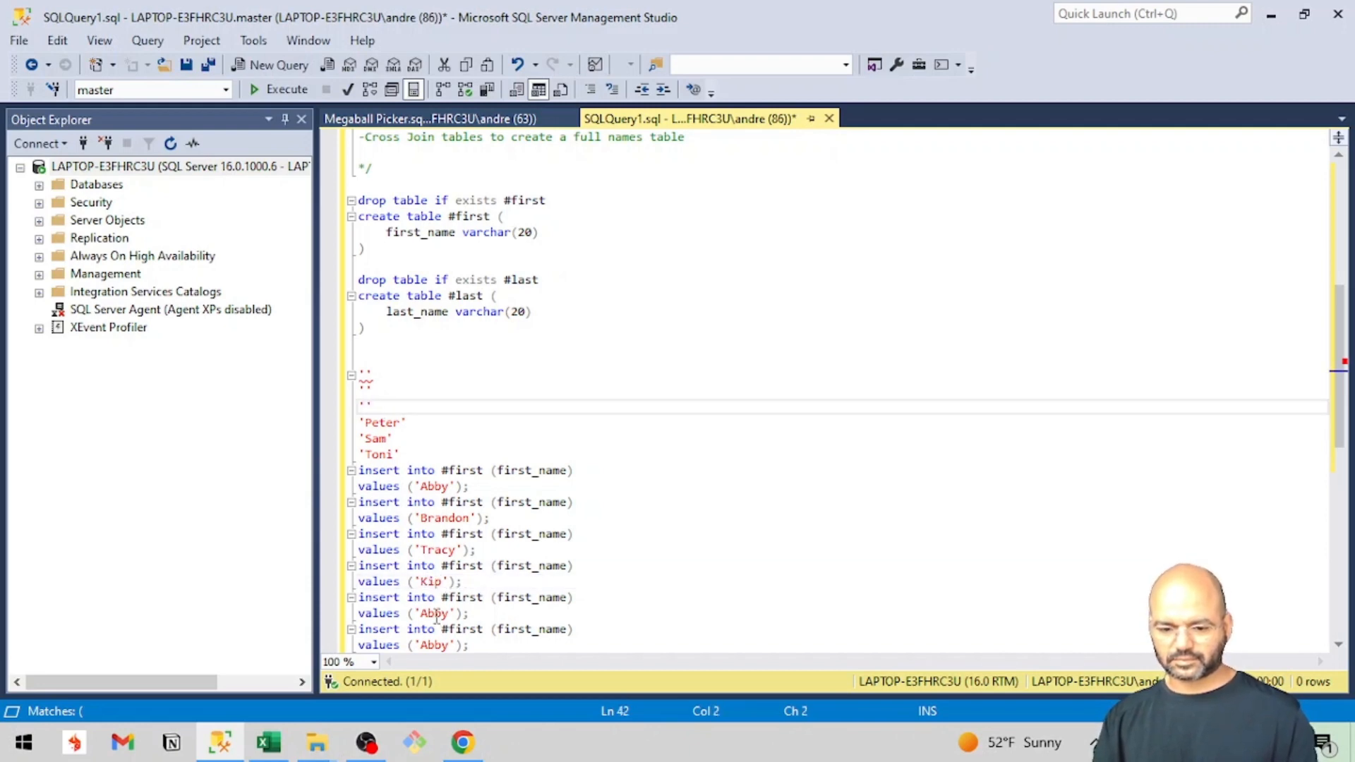
{"action": "double_click", "coordinate": [435, 614]}
{"action": "key", "text": "ctrl+v"}
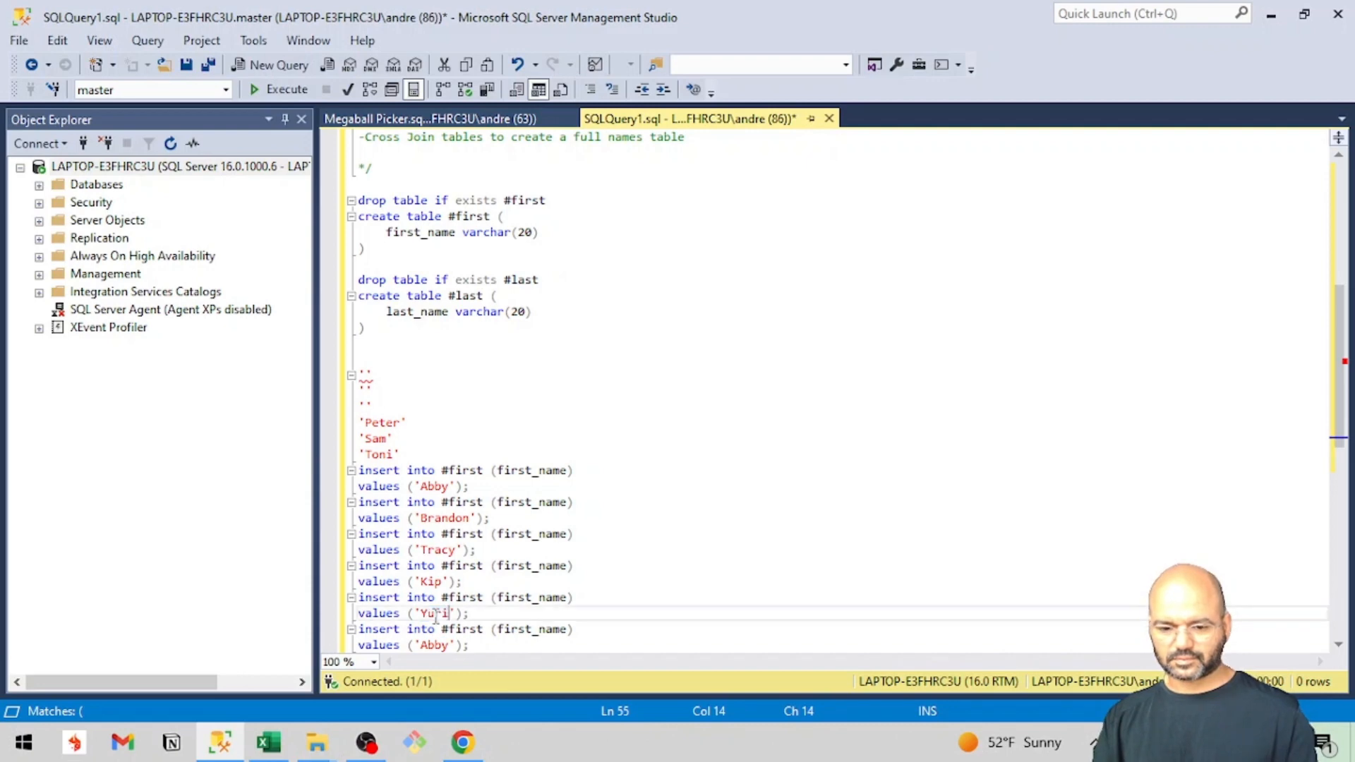
{"action": "double_click", "coordinate": [376, 424]}
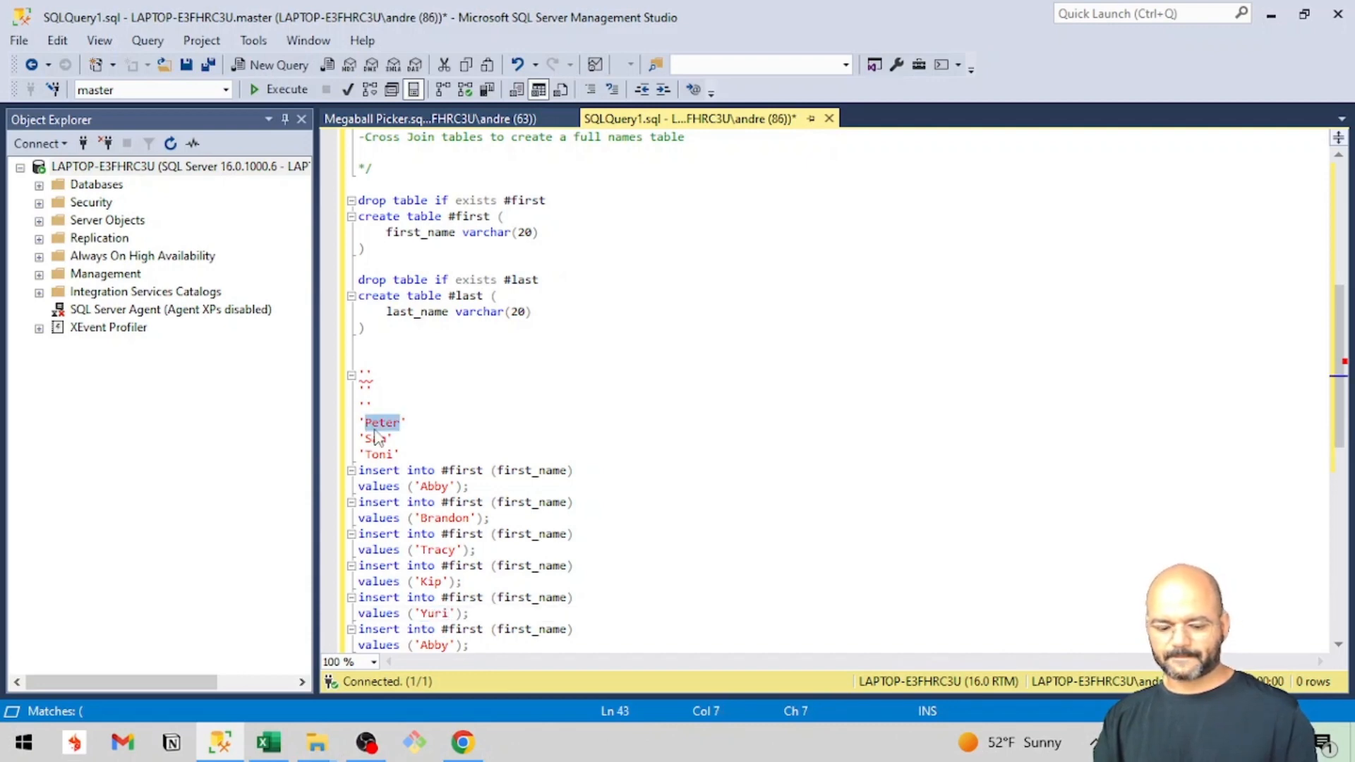
{"action": "key", "text": "ctrl+x"}
{"action": "double_click", "coordinate": [434, 645]}
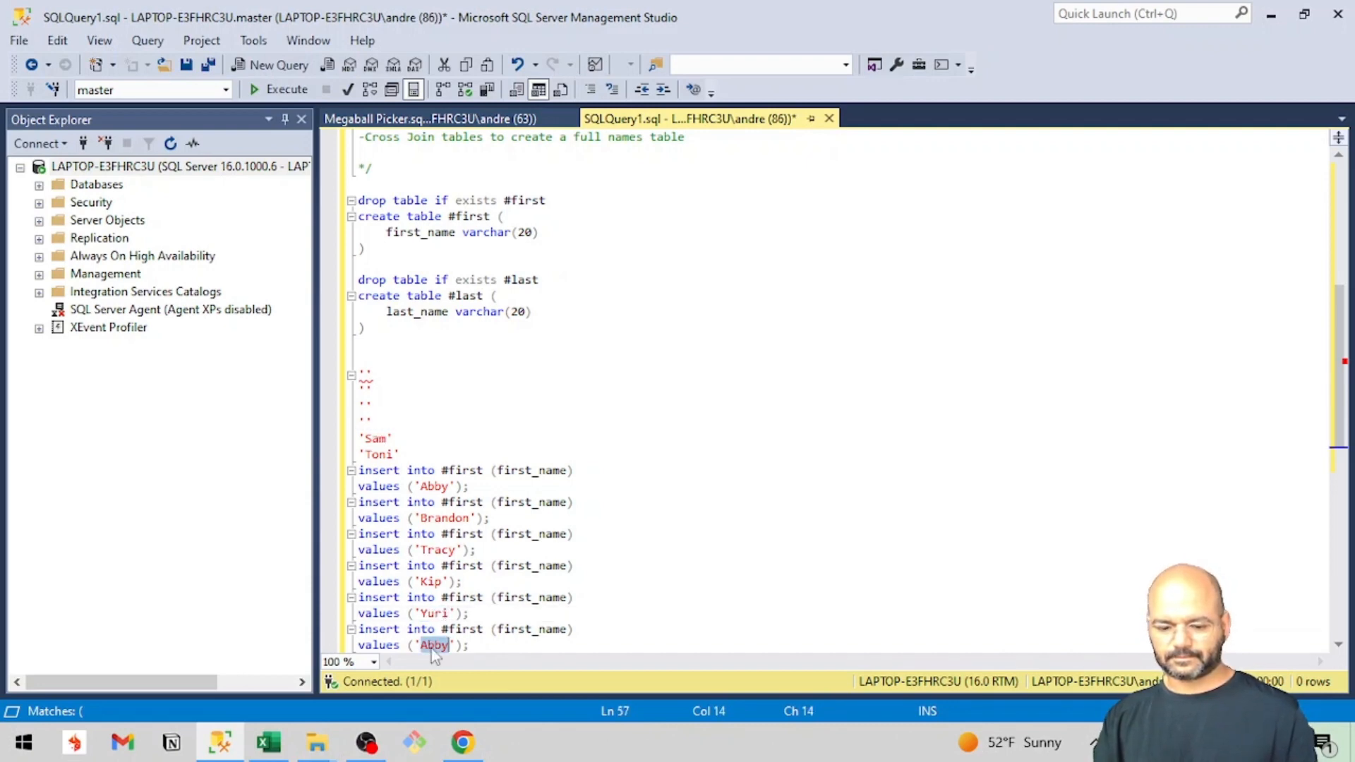
{"action": "key", "text": "ctrl+v"}
Move the last two names of the pasted list into the values clauses of the seventh and eighth #first insert statements.
{"action": "scroll", "coordinate": [433, 648], "scroll_direction": "down", "scroll_amount": 2}
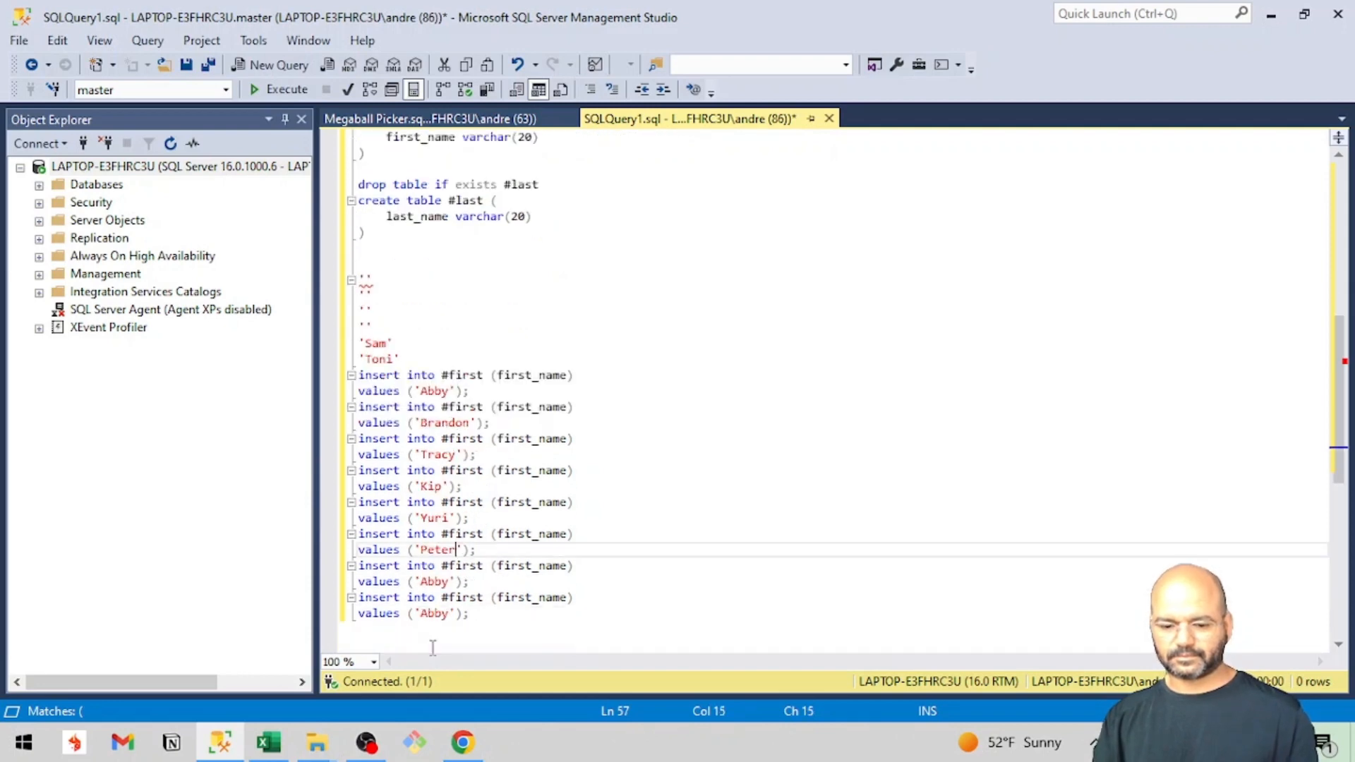
{"action": "double_click", "coordinate": [377, 344]}
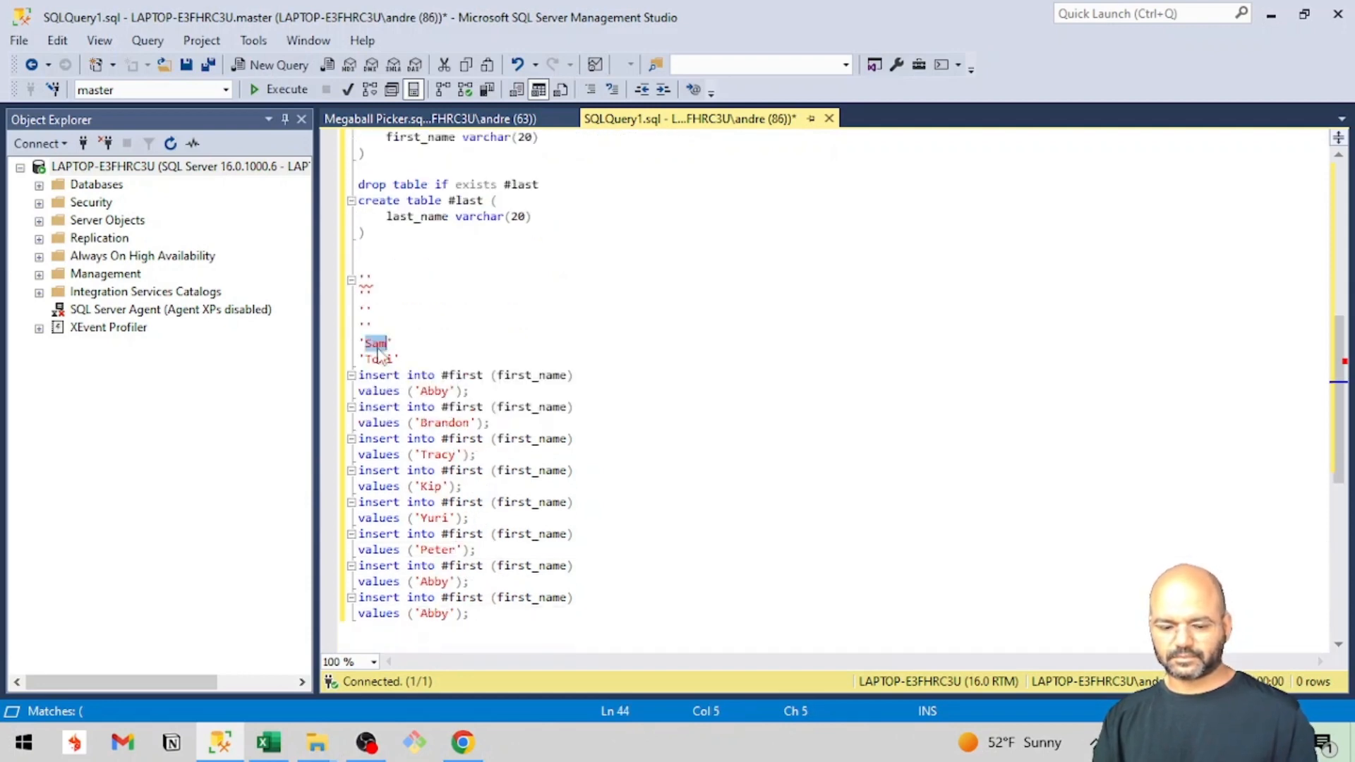
{"action": "key", "text": "ctrl+x"}
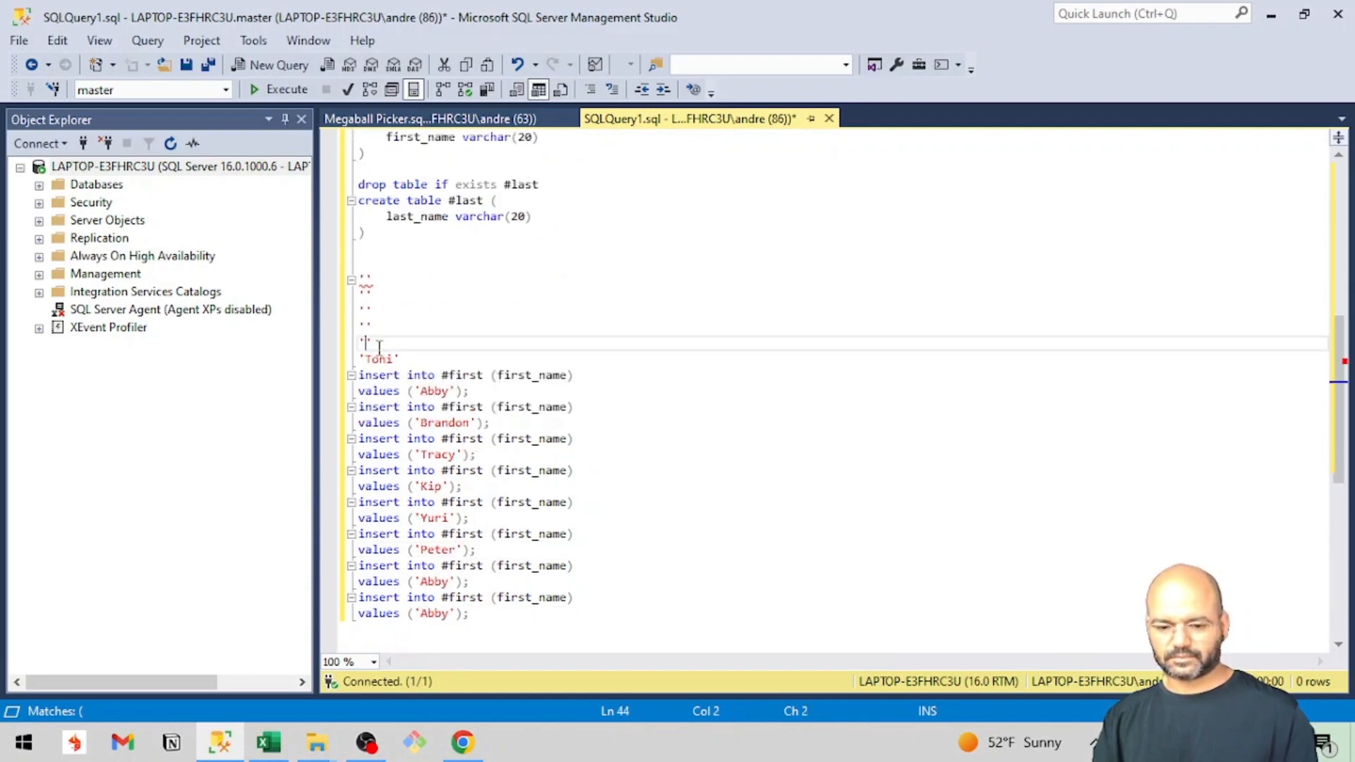
{"action": "double_click", "coordinate": [433, 582]}
{"action": "key", "text": "ctrl+v"}
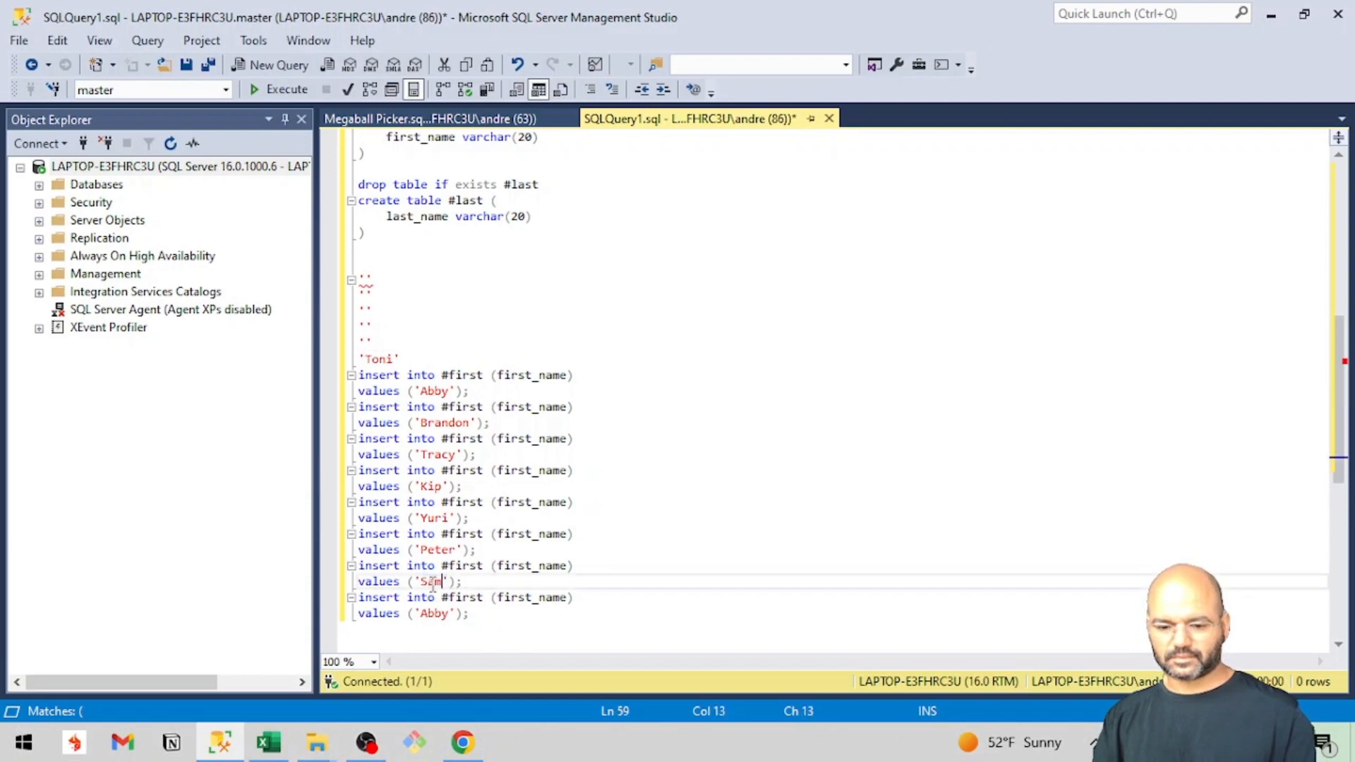
{"action": "left_click", "coordinate": [375, 359]}
{"action": "double_click", "coordinate": [375, 360]}
{"action": "key", "text": "ctrl+x"}
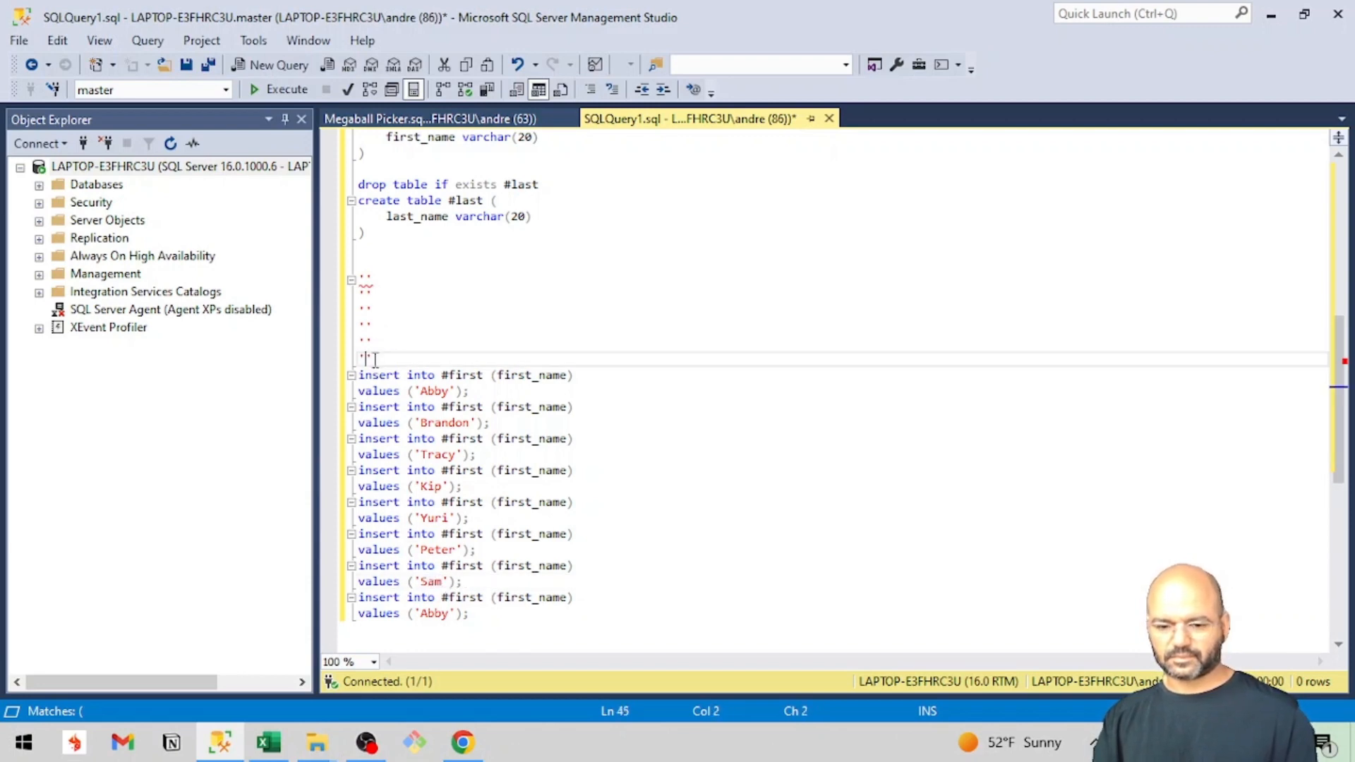
{"action": "double_click", "coordinate": [430, 614]}
{"action": "key", "text": "ctrl+v"}
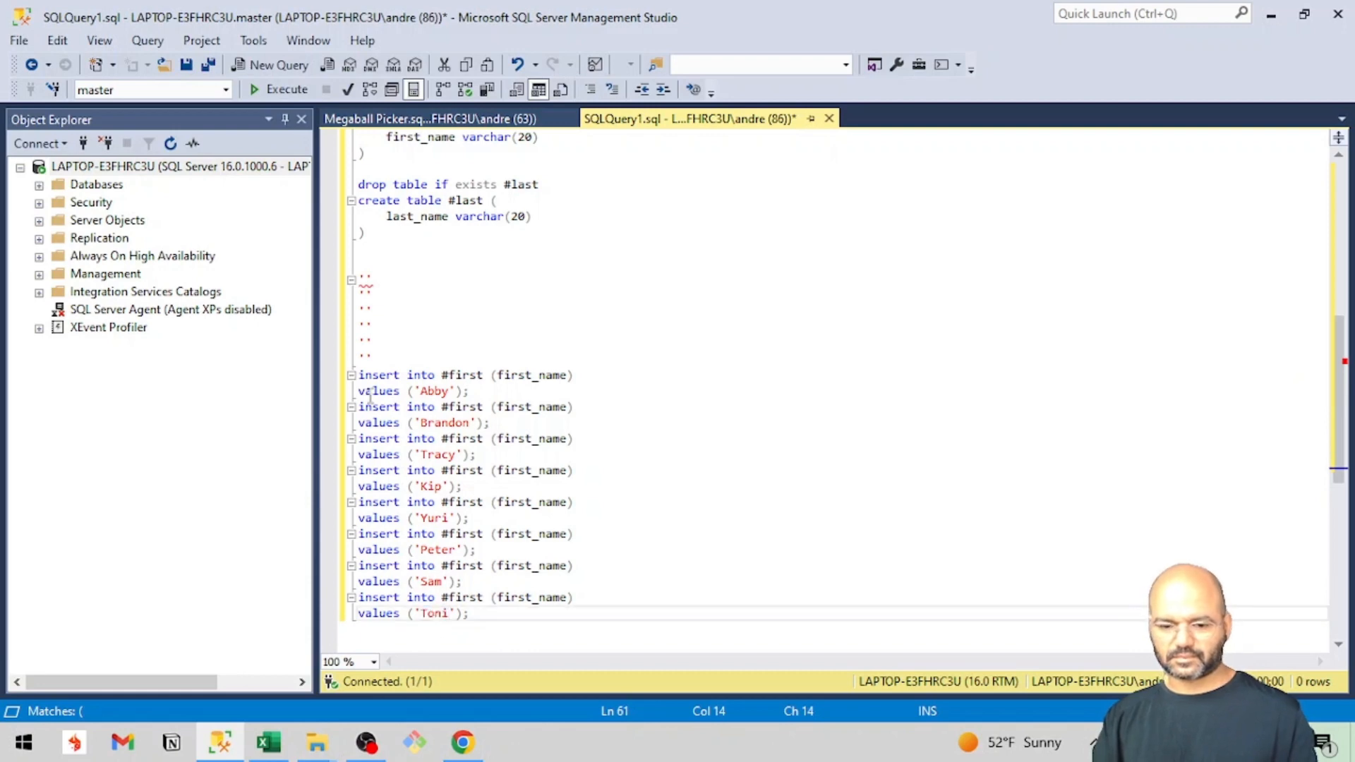
Delete the leftover empty quote pairs and the extra blank line above the #first insert statements.
{"action": "left_click_drag", "start_coordinate": [373, 359], "coordinate": [351, 263]}
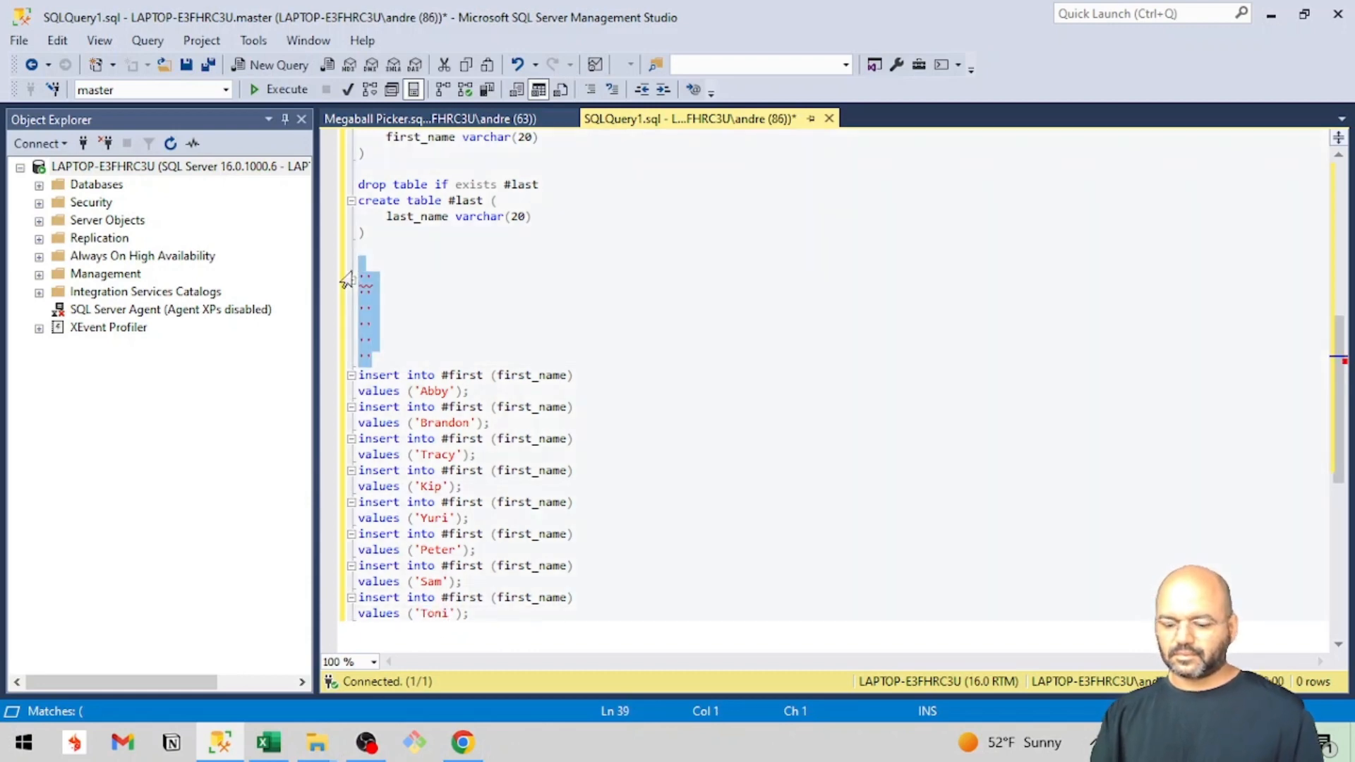
{"action": "key", "text": "Delete"}
{"action": "key", "text": "BackSpace"}
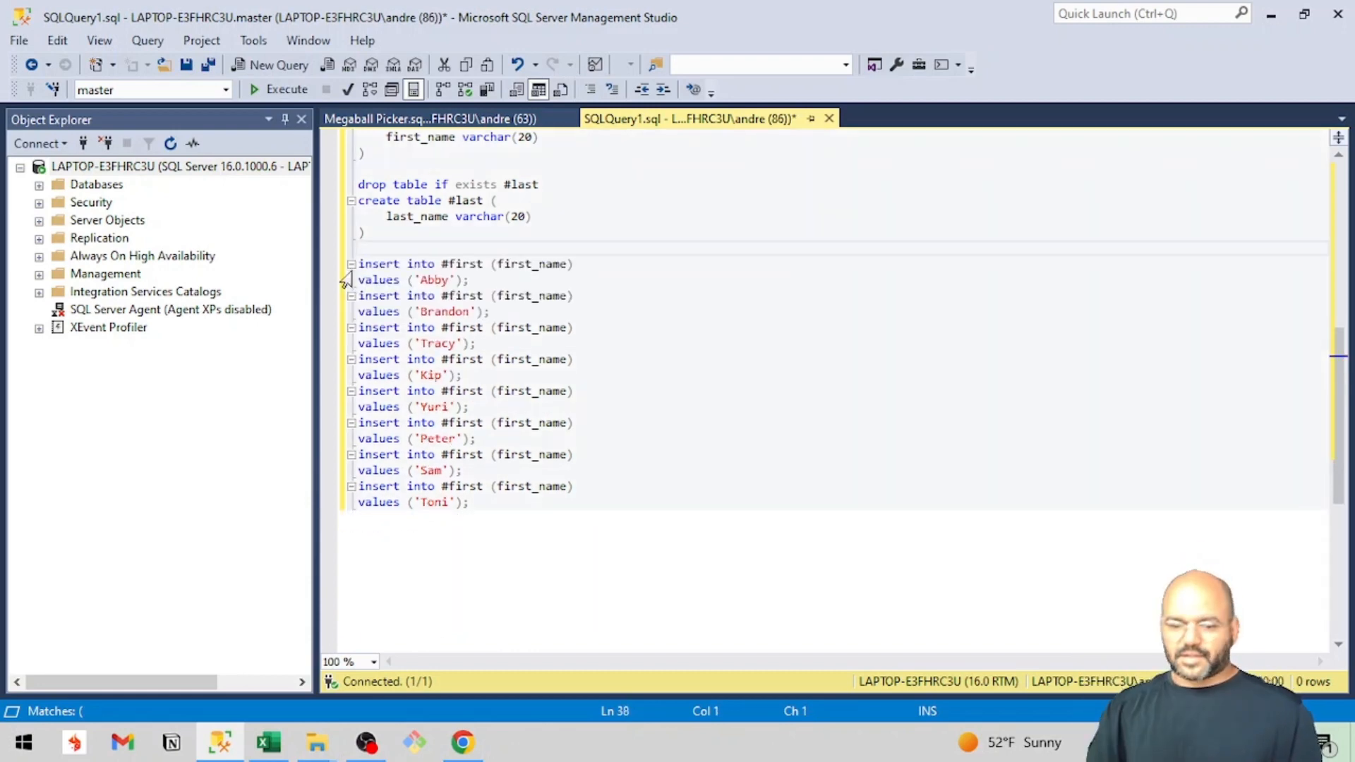
Duplicate the block of eight #first insert statements below the original, separated by blank lines.
{"action": "left_click_drag", "start_coordinate": [470, 502], "coordinate": [349, 272]}
{"action": "left_click", "coordinate": [485, 504]}
{"action": "key", "text": "Return"}
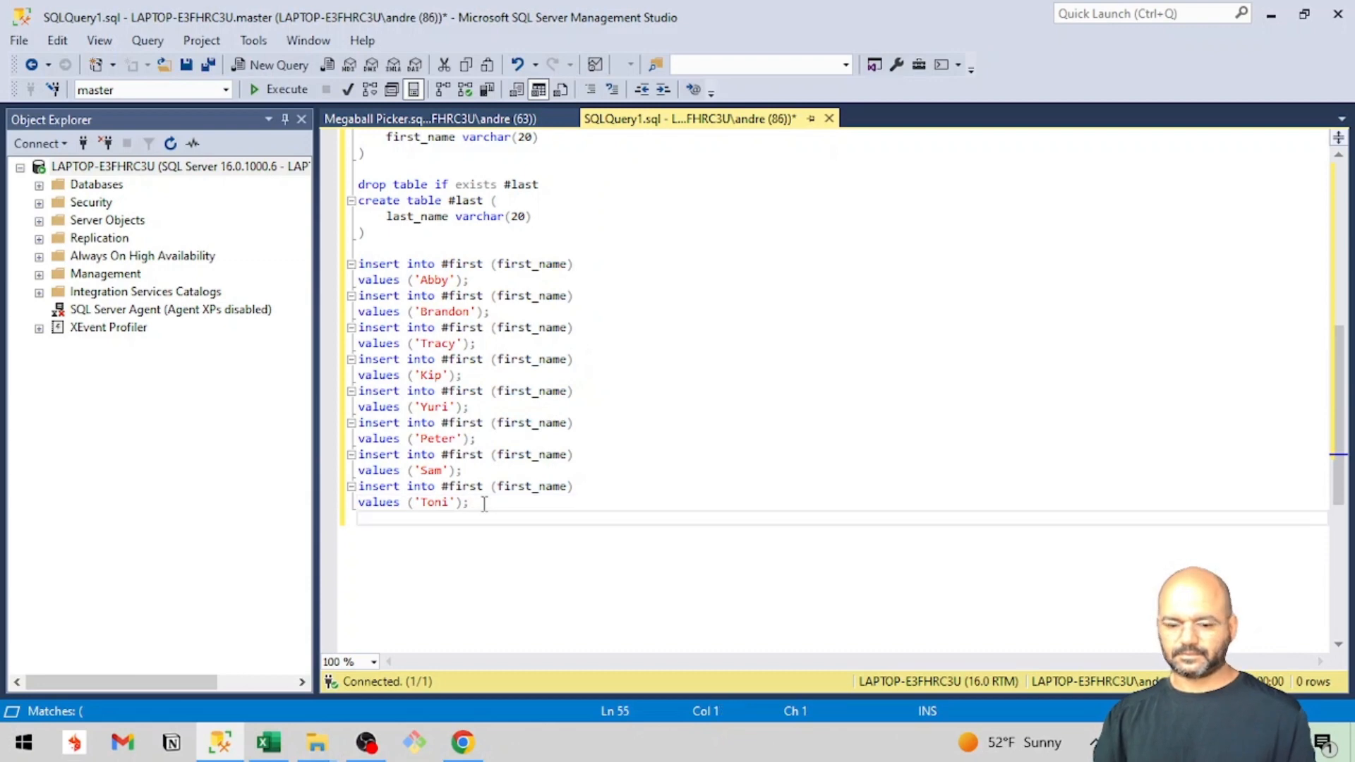
{"action": "key", "text": "Return"}
{"action": "key", "text": "Return"}
{"action": "key", "text": "ctrl+v"}
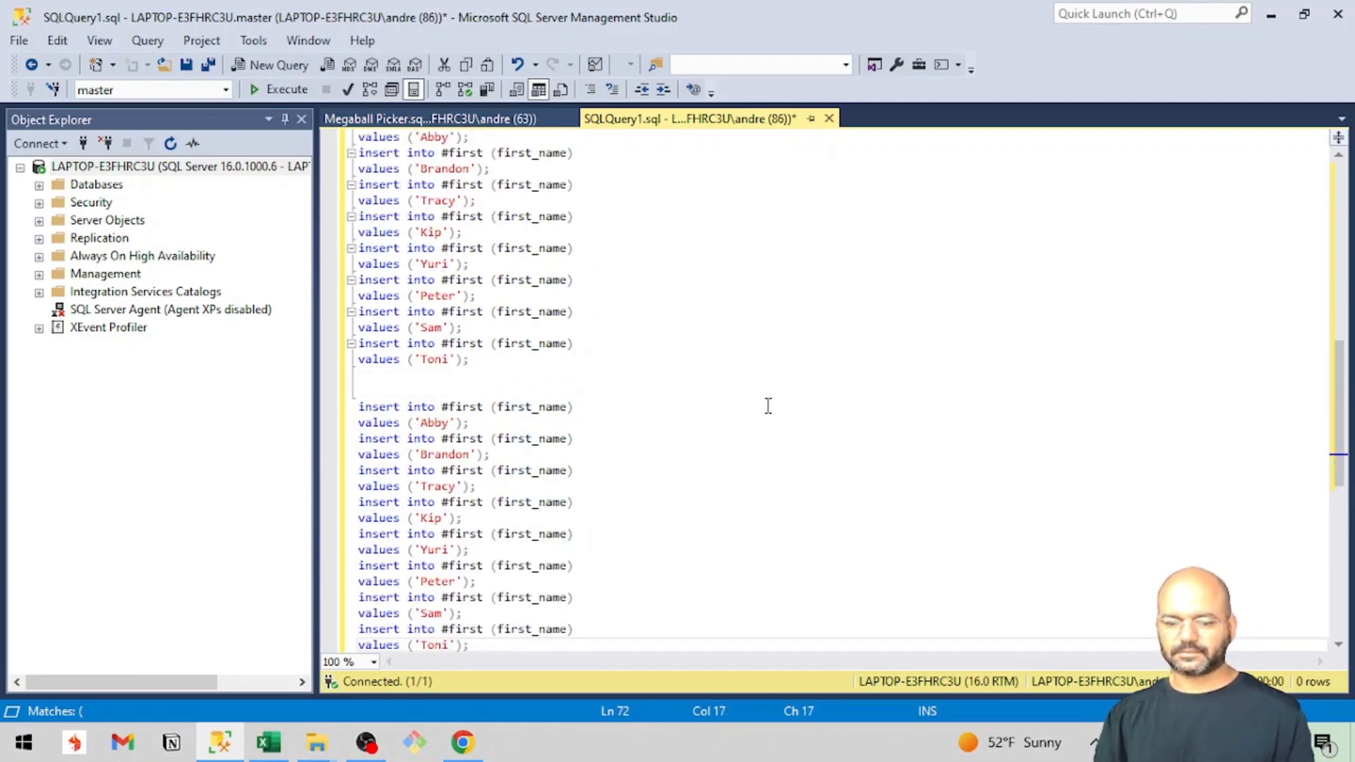
Copy the quoted last names from the top comment and paste them above the duplicated block of insert statements.
{"action": "scroll", "coordinate": [768, 402], "scroll_direction": "up", "scroll_amount": 12}
{"action": "left_click_drag", "start_coordinate": [428, 454], "coordinate": [342, 351]}
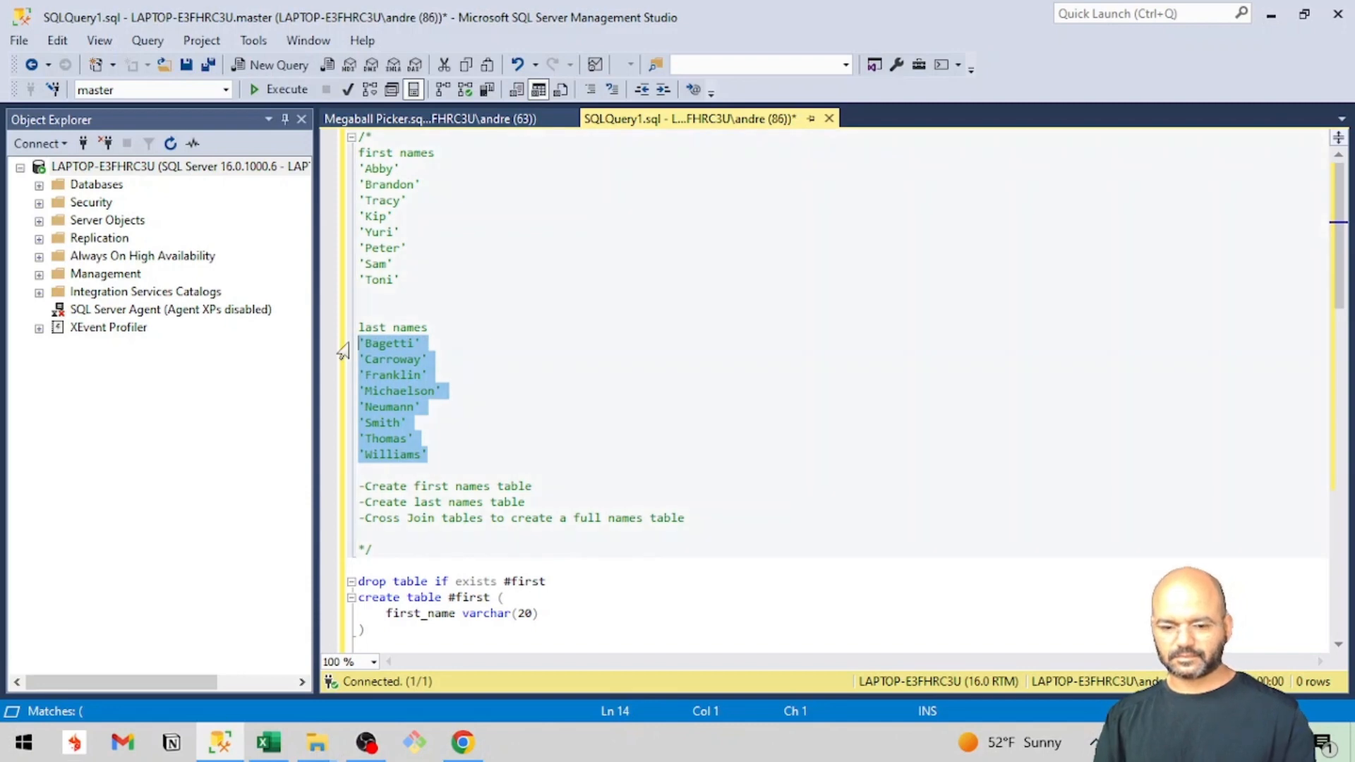
{"action": "scroll", "coordinate": [685, 475], "scroll_direction": "down", "scroll_amount": 15}
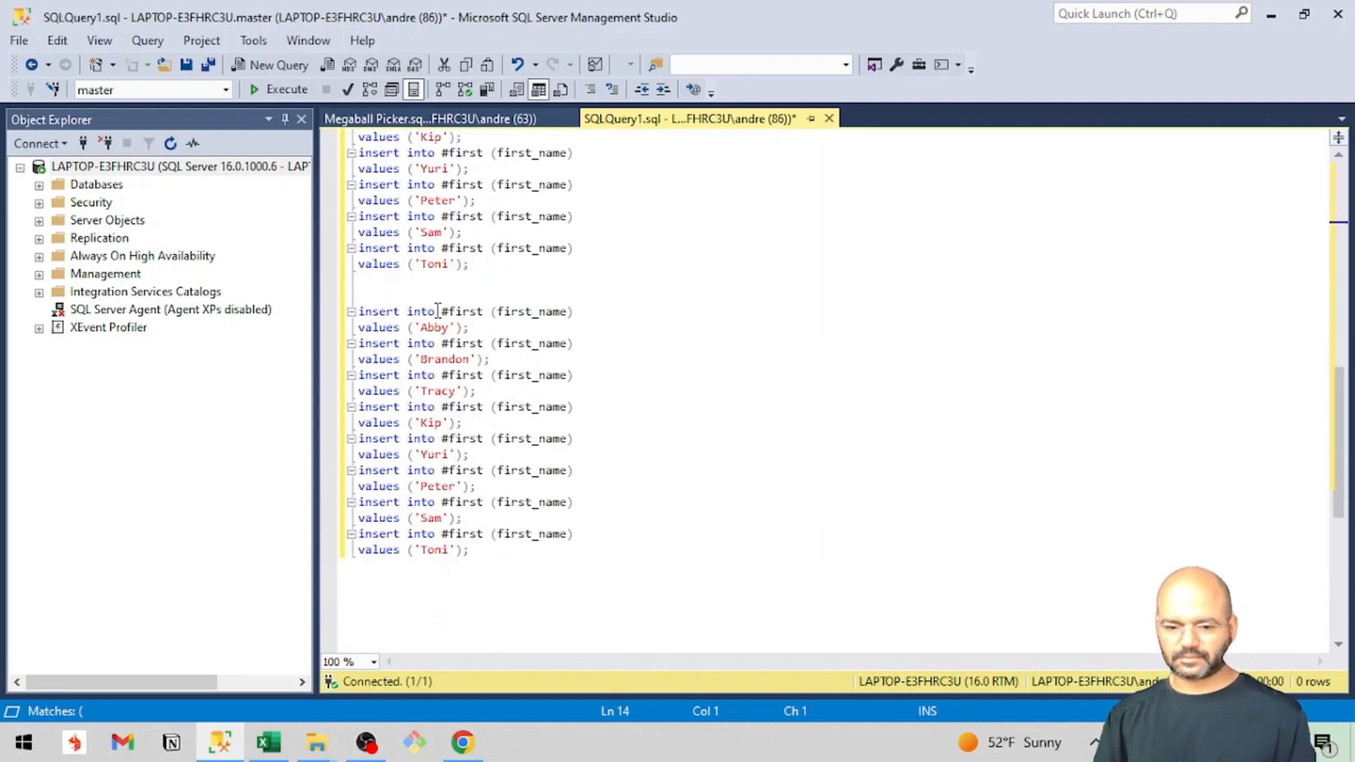
{"action": "left_click", "coordinate": [375, 292]}
{"action": "key", "text": "Return"}
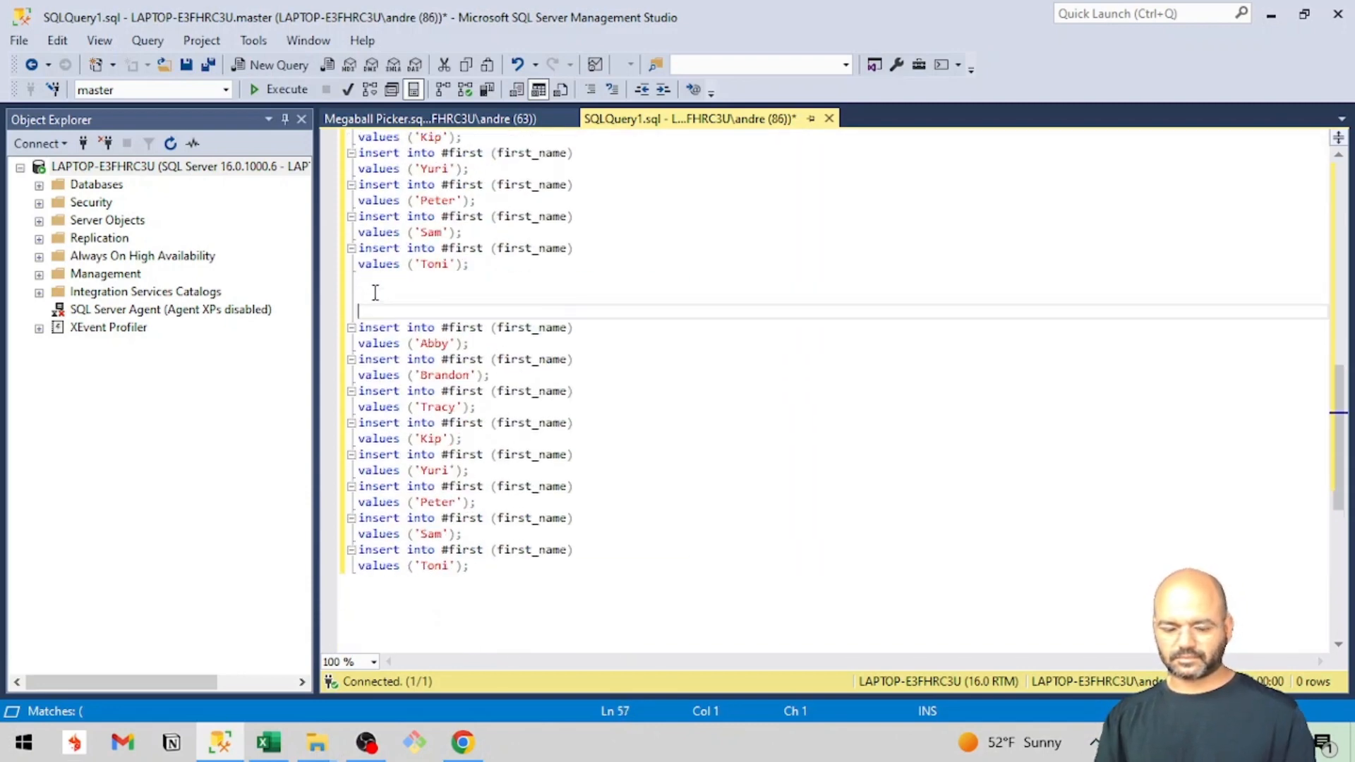
{"action": "key", "text": "ctrl+v"}
Move the first two pasted last names into the values clauses of the first and second duplicated insert statements.
{"action": "double_click", "coordinate": [382, 315]}
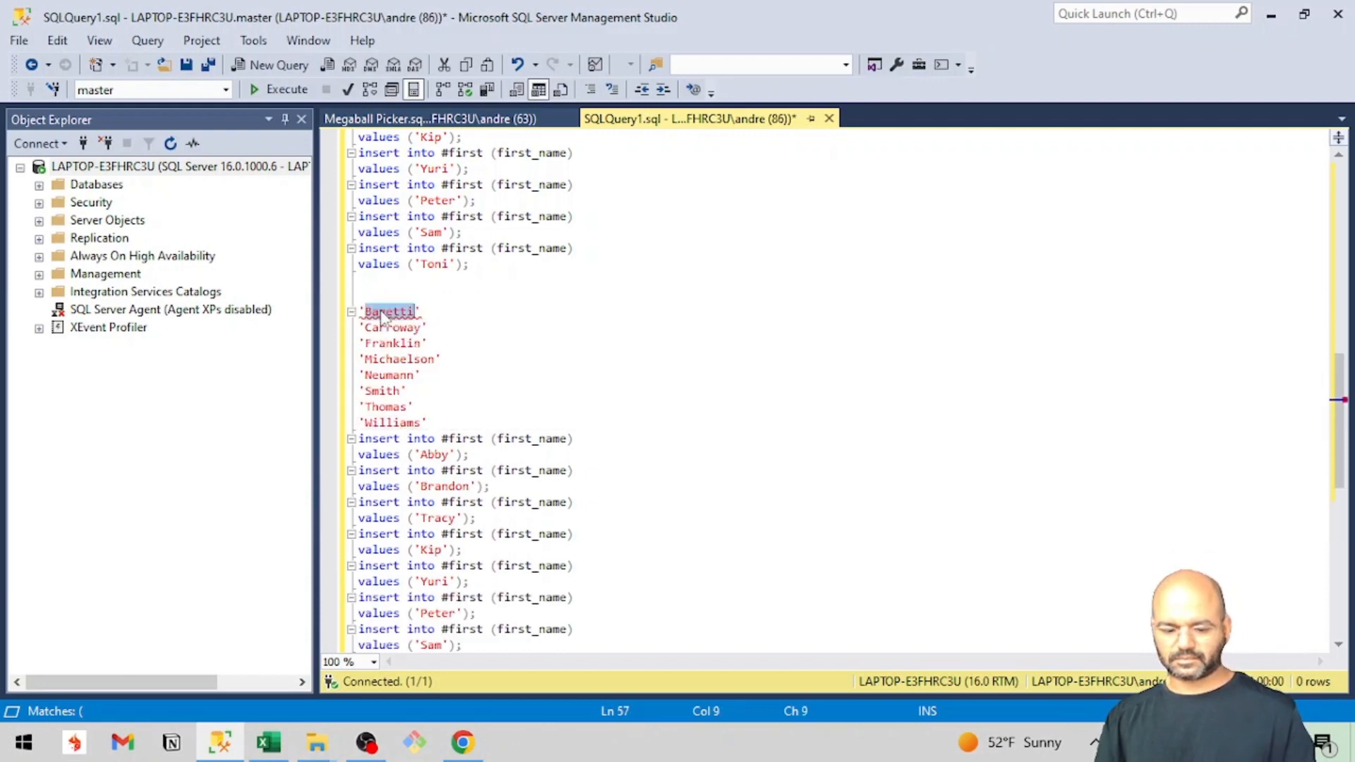
{"action": "key", "text": "Delete"}
{"action": "left_click", "coordinate": [426, 454]}
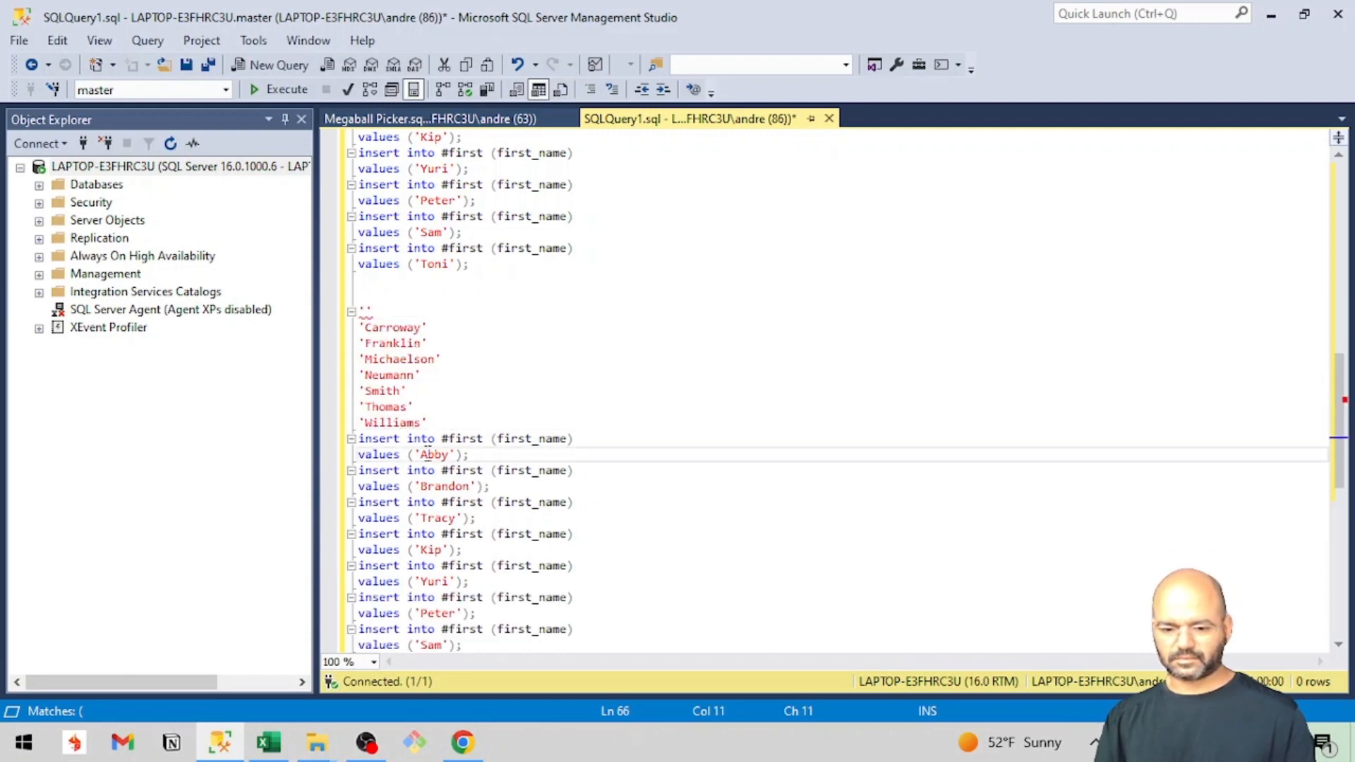
{"action": "double_click", "coordinate": [426, 454]}
{"action": "key", "text": "ctrl+v"}
{"action": "left_click", "coordinate": [396, 327]}
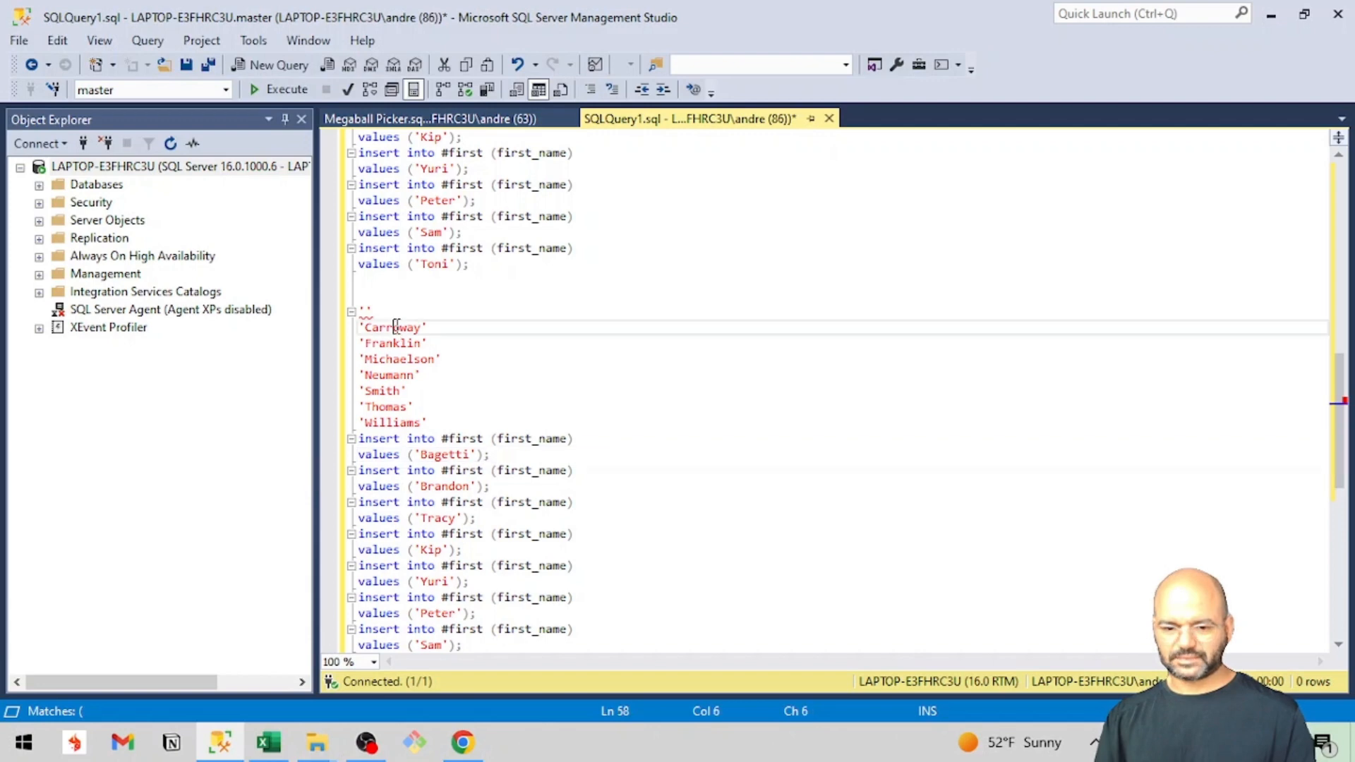
{"action": "double_click", "coordinate": [396, 327]}
{"action": "key", "text": "Delete"}
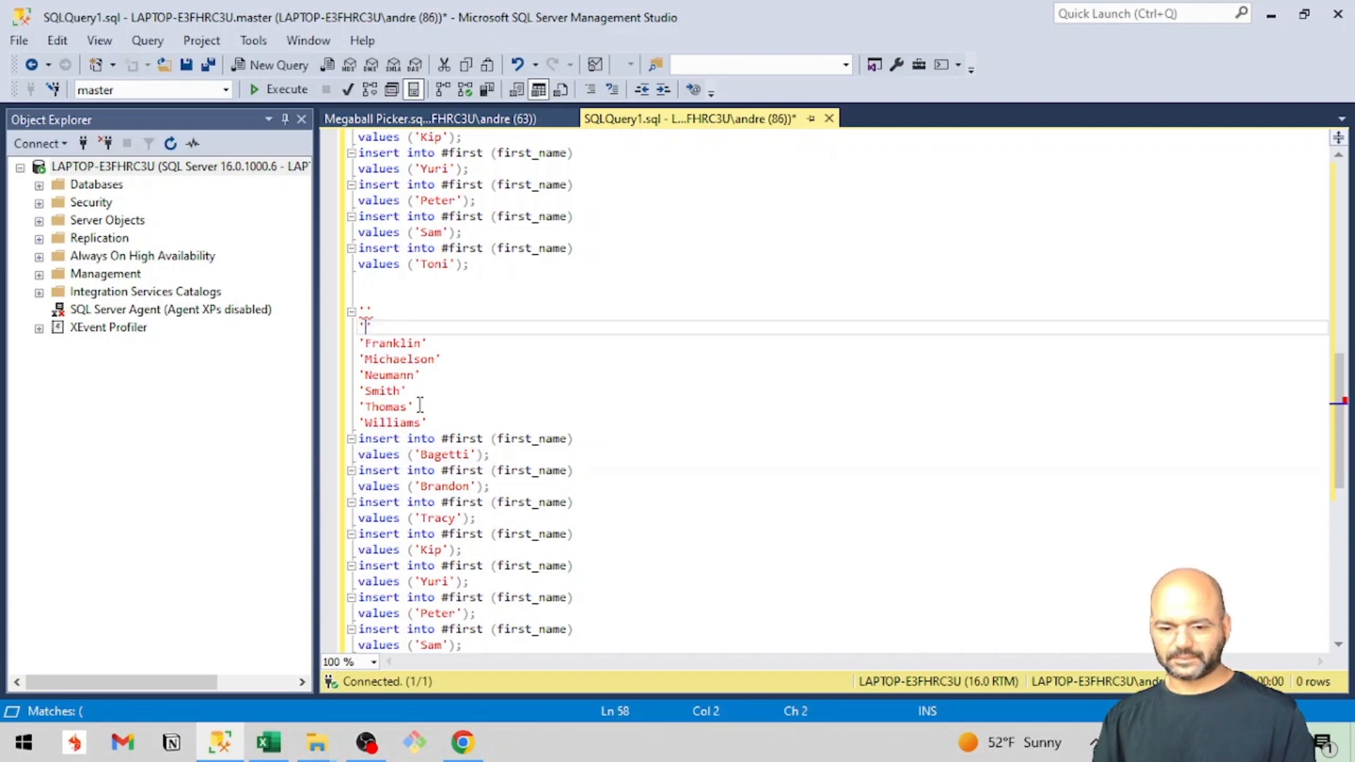
{"action": "double_click", "coordinate": [436, 488]}
{"action": "key", "text": "ctrl+v"}
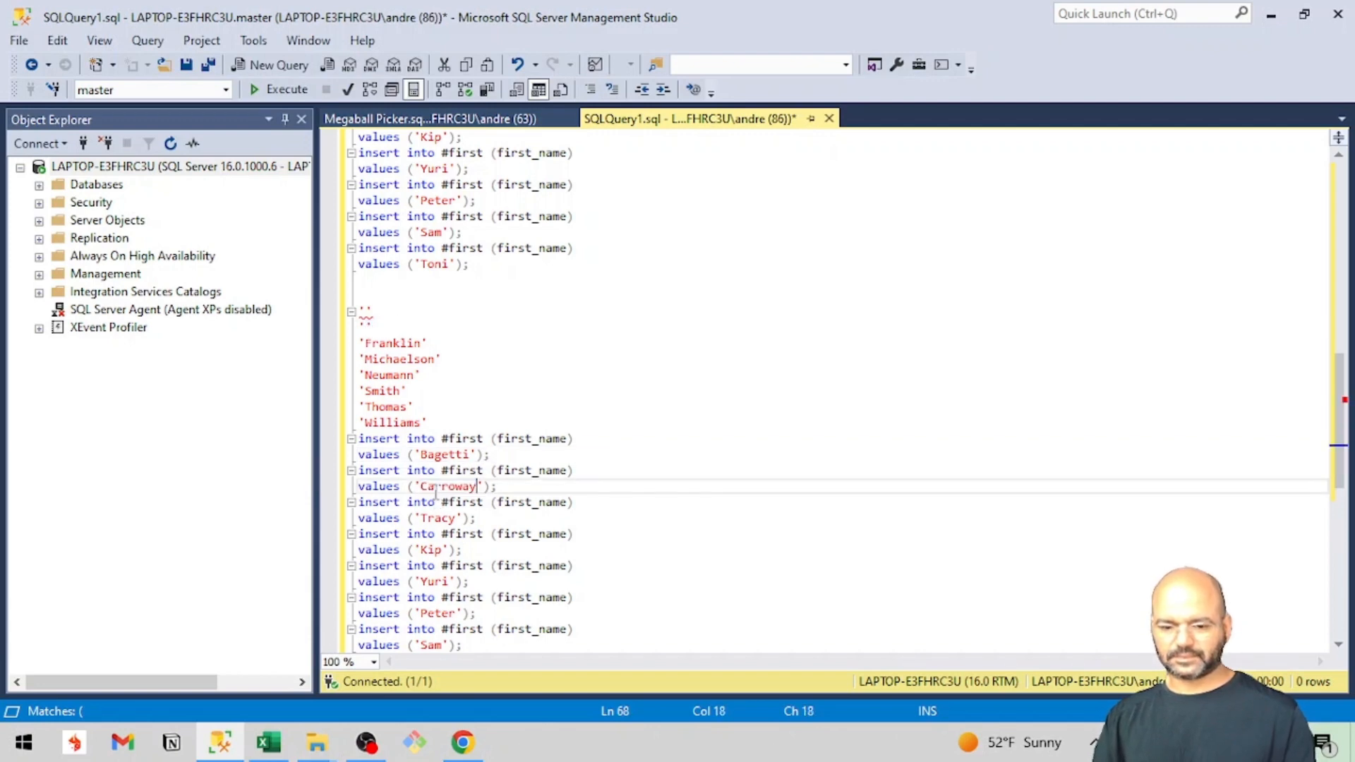
Replace the values in the third and fourth duplicated insert statements with the next two last names cut from the pasted list.
{"action": "double_click", "coordinate": [399, 345]}
{"action": "key", "text": "ctrl+x"}
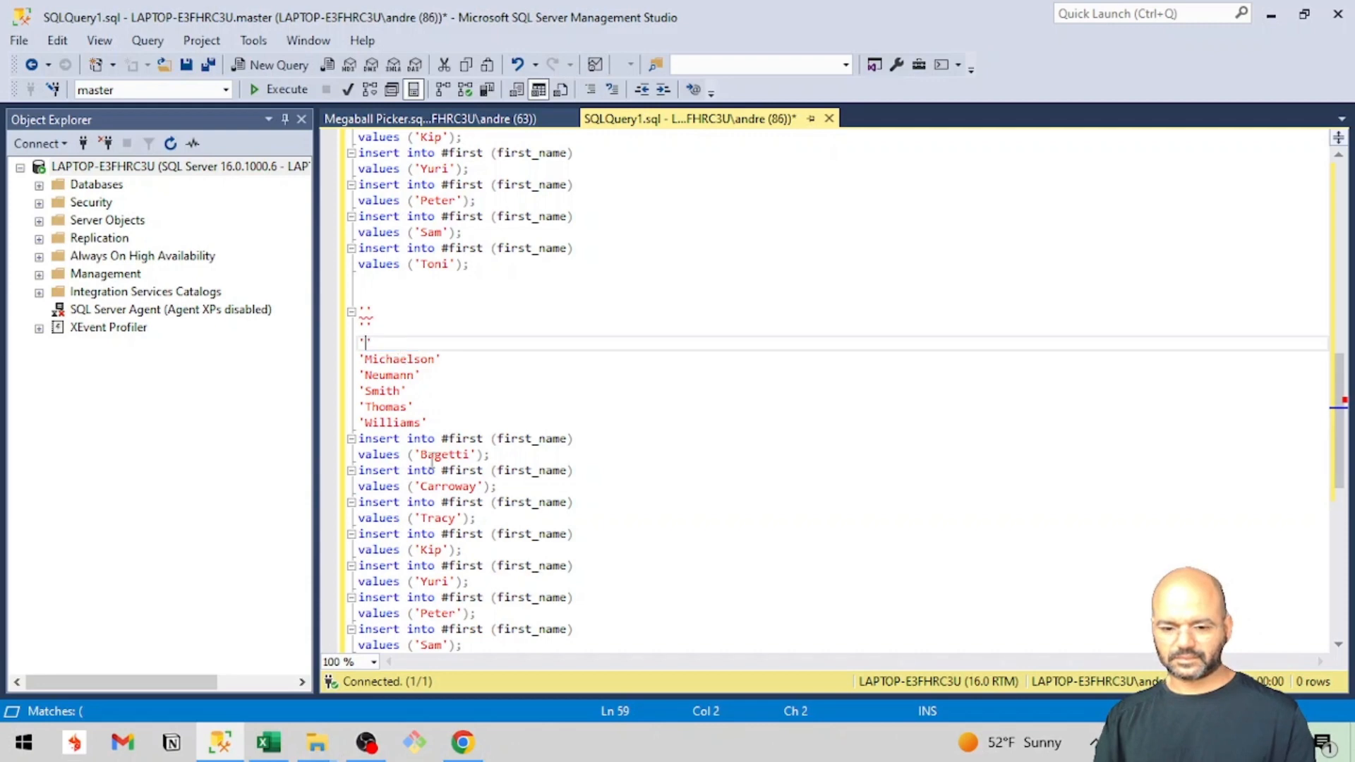
{"action": "double_click", "coordinate": [425, 520]}
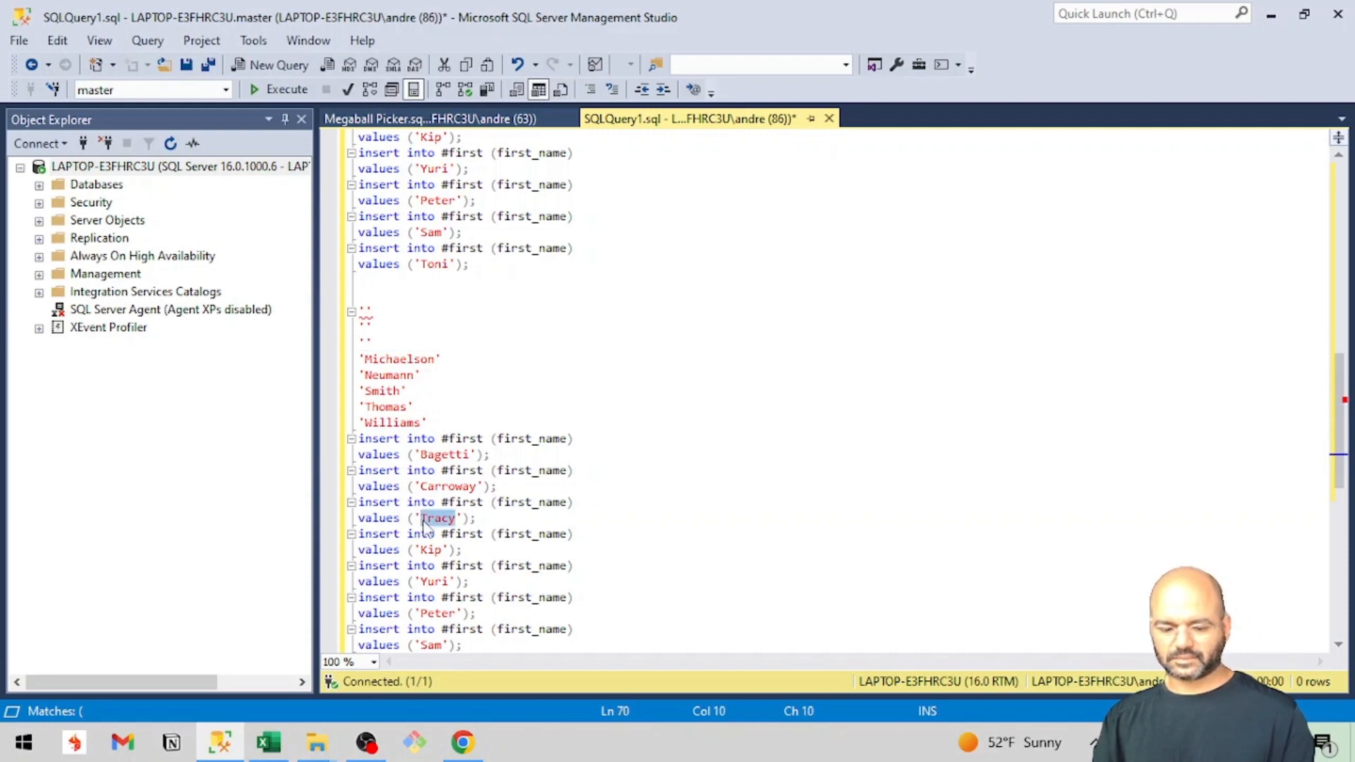
{"action": "key", "text": "ctrl+v"}
{"action": "double_click", "coordinate": [382, 350]}
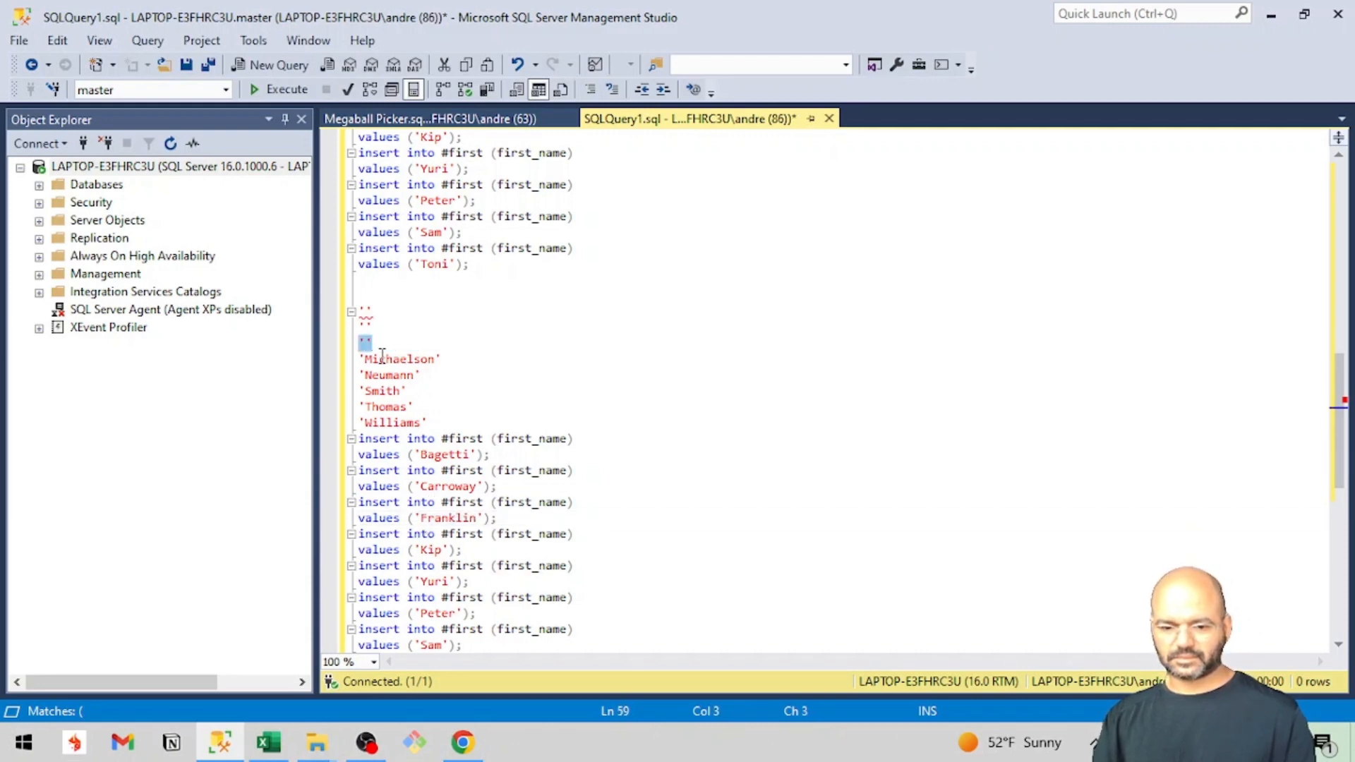
{"action": "double_click", "coordinate": [382, 360]}
{"action": "key", "text": "ctrl+x"}
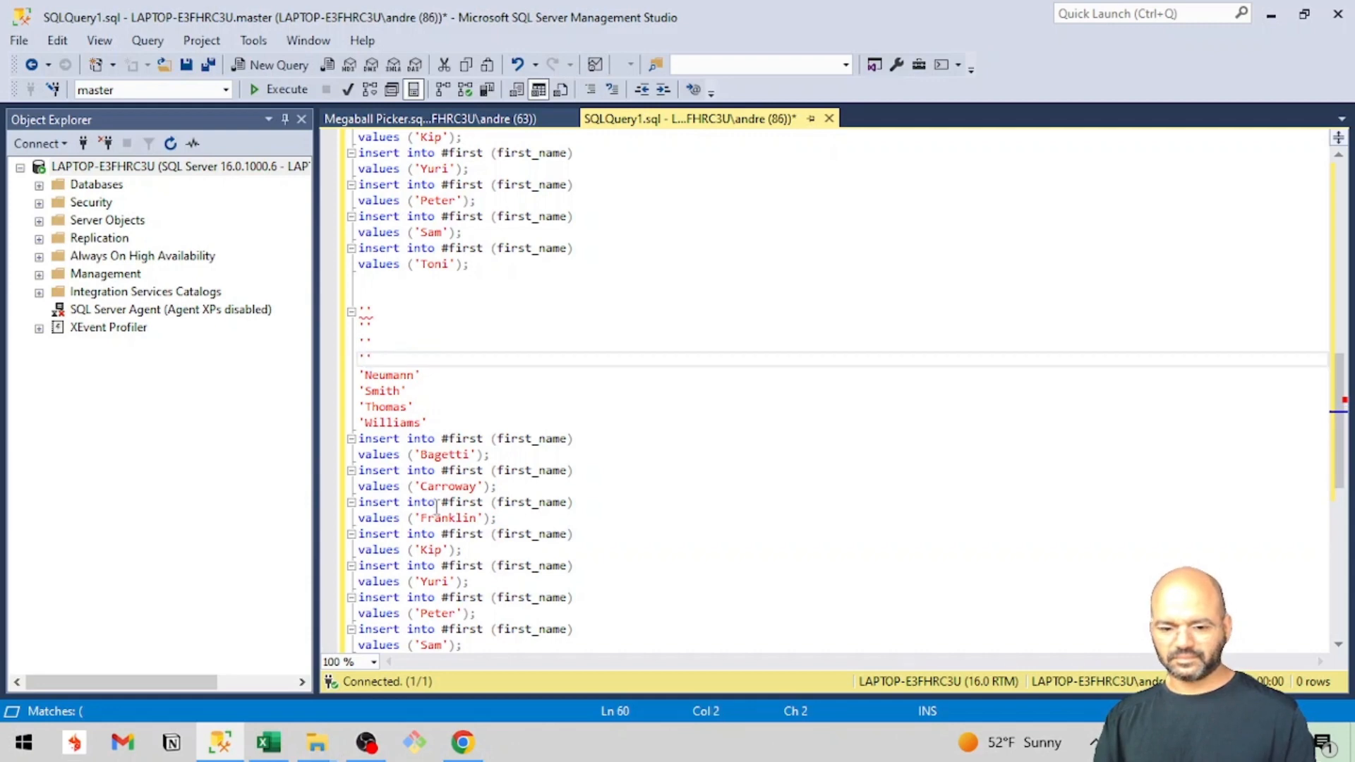
{"action": "double_click", "coordinate": [431, 551]}
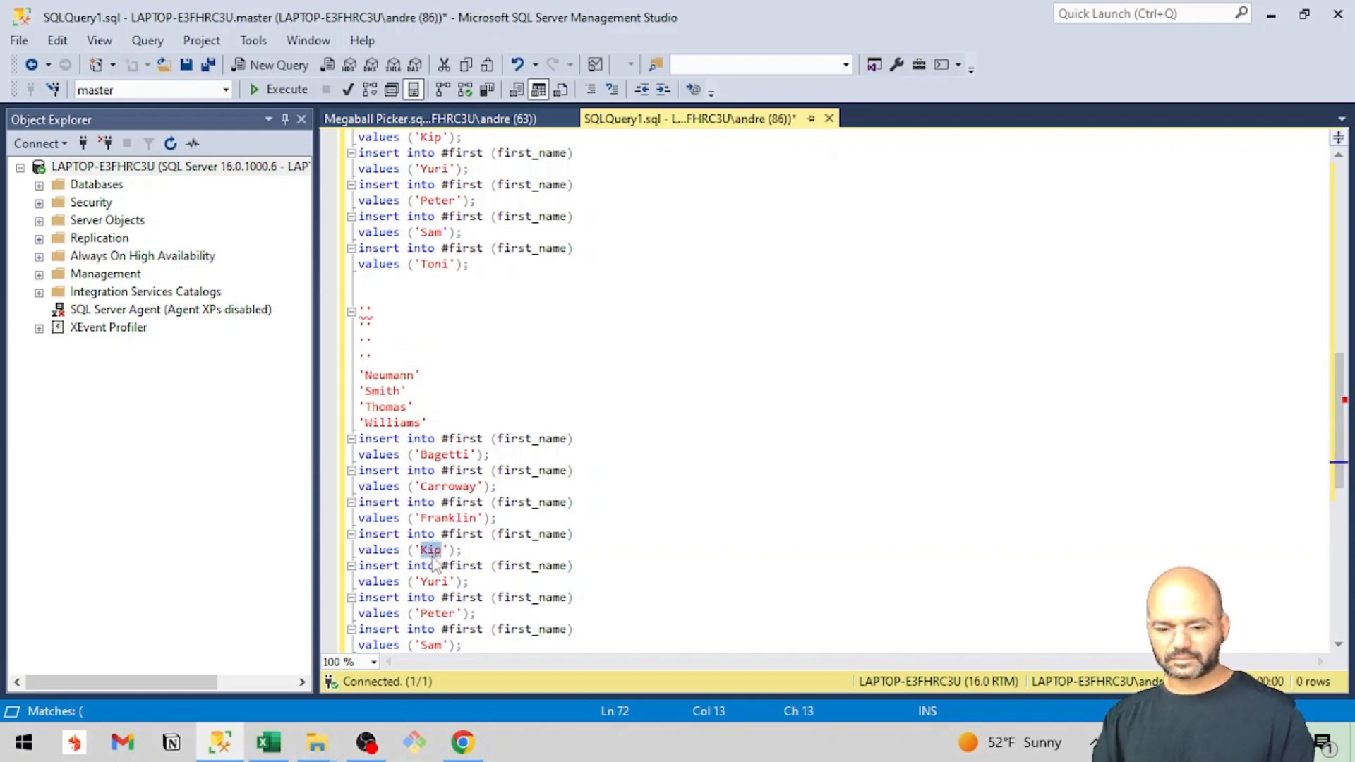
{"action": "type", "text": "v"}
{"action": "key", "text": "BackSpace"}
{"action": "key", "text": "ctrl+v"}
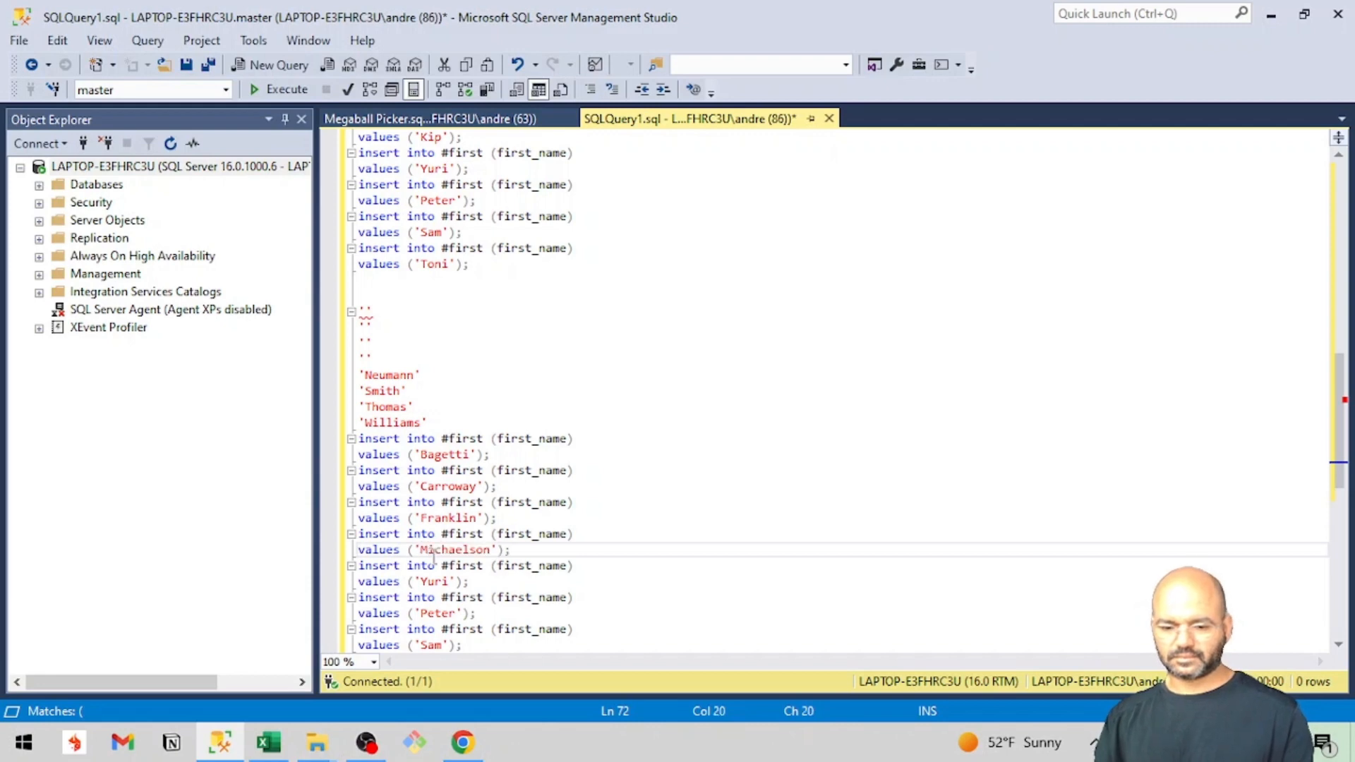
Move the fifth and sixth pasted last names into the values clauses of the matching duplicated insert statements.
{"action": "double_click", "coordinate": [387, 375]}
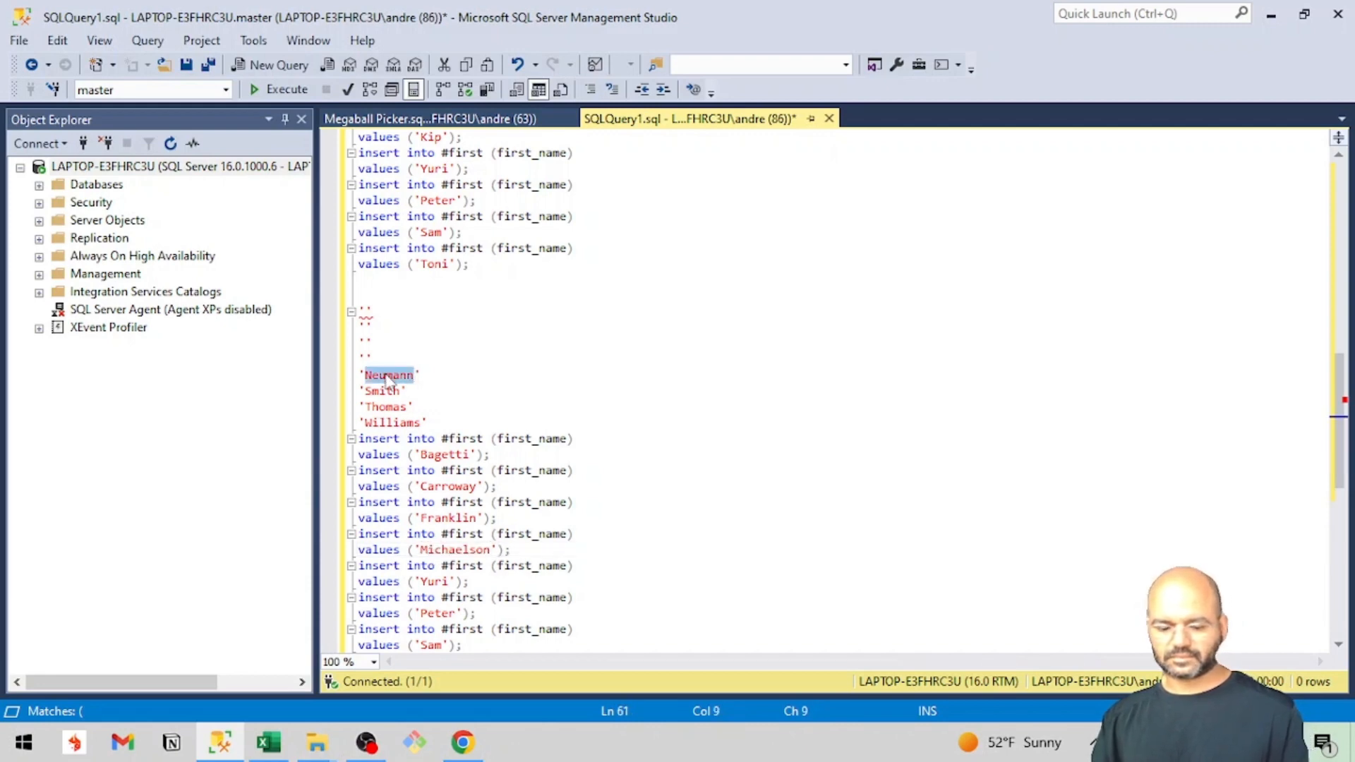
{"action": "key", "text": "ctrl+x"}
{"action": "double_click", "coordinate": [430, 583]}
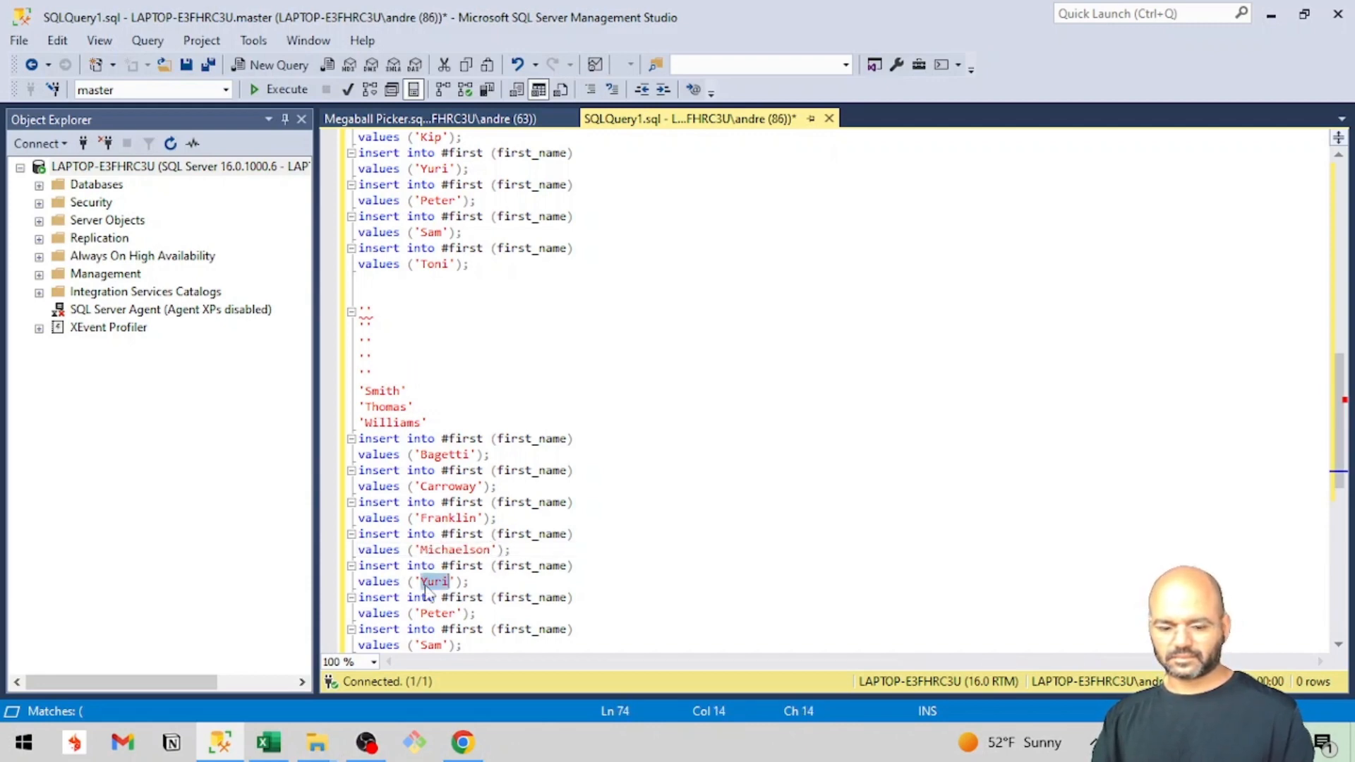
{"action": "key", "text": "ctrl+v"}
{"action": "left_click", "coordinate": [381, 391]}
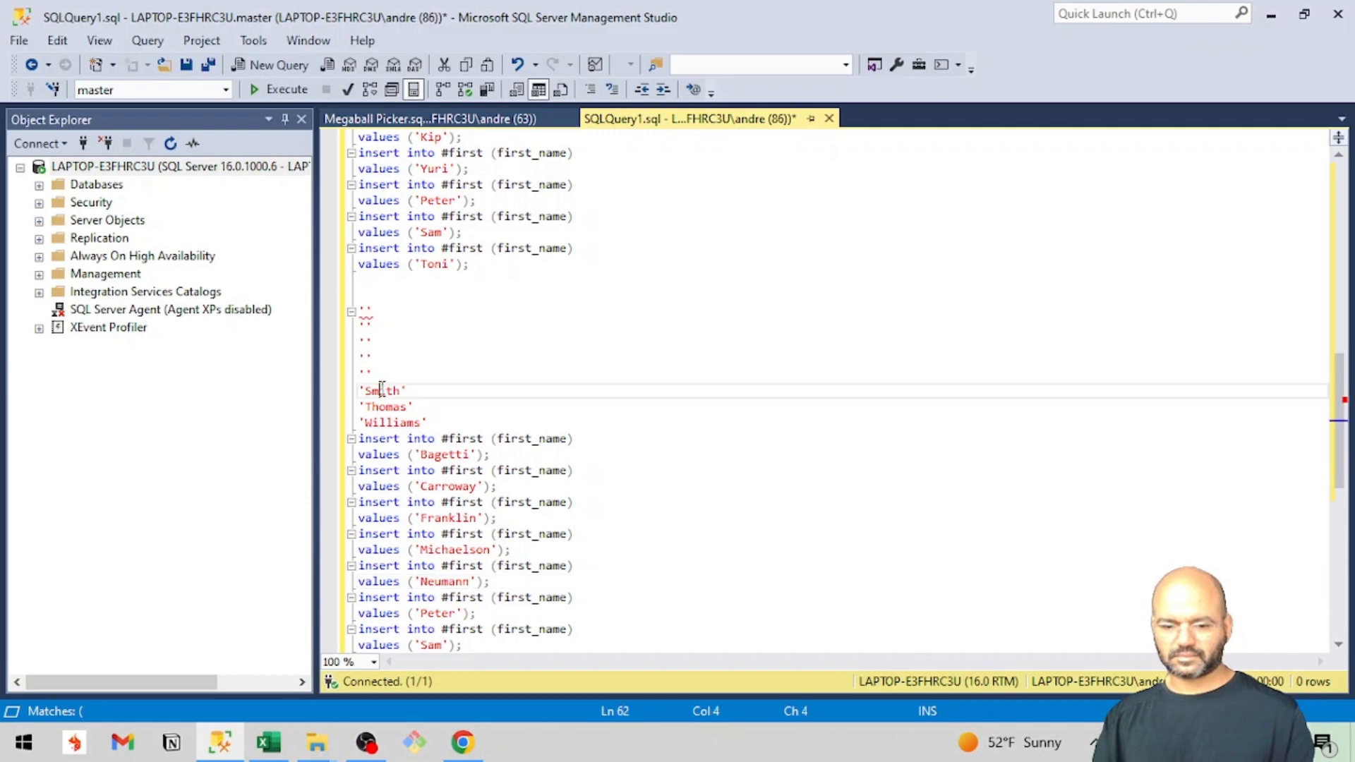
{"action": "double_click", "coordinate": [381, 390]}
{"action": "key", "text": "ctrl+x"}
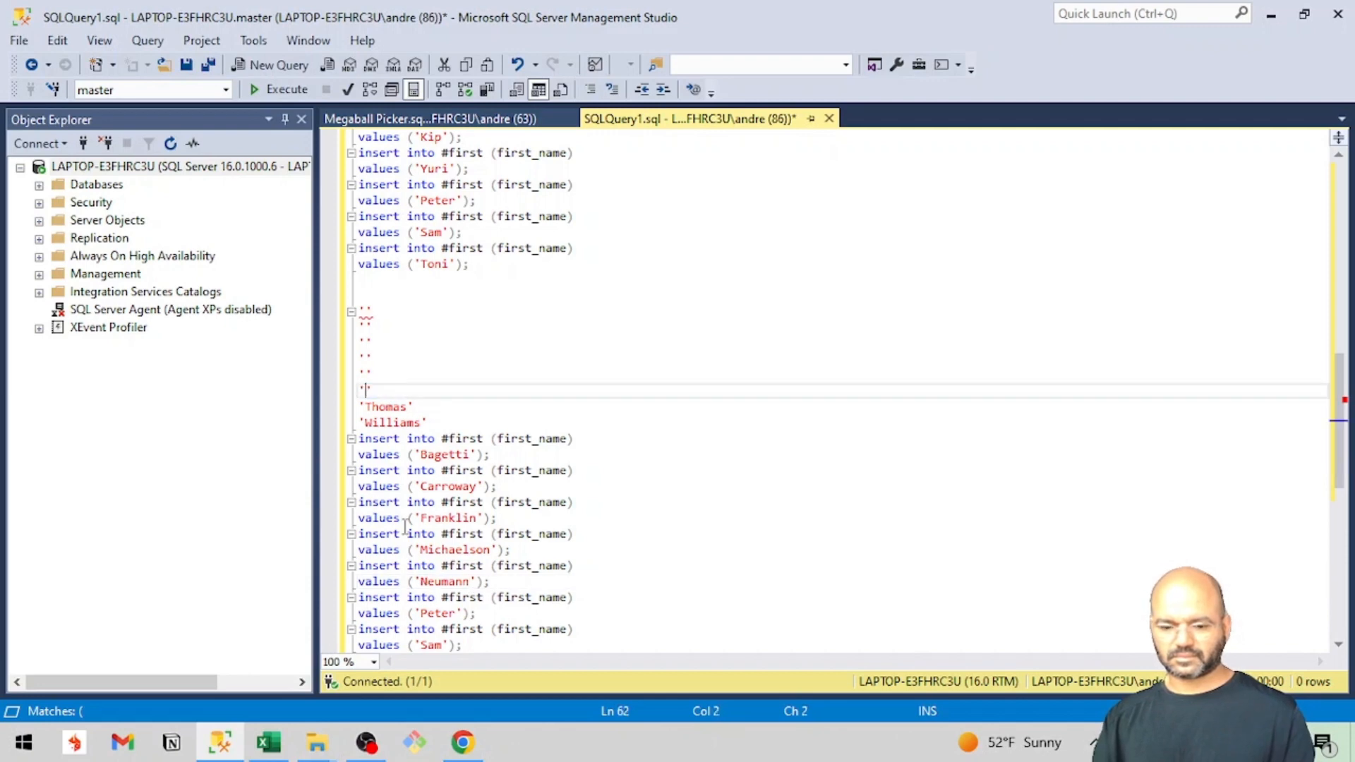
{"action": "double_click", "coordinate": [438, 613]}
{"action": "type", "text": "Smith"}
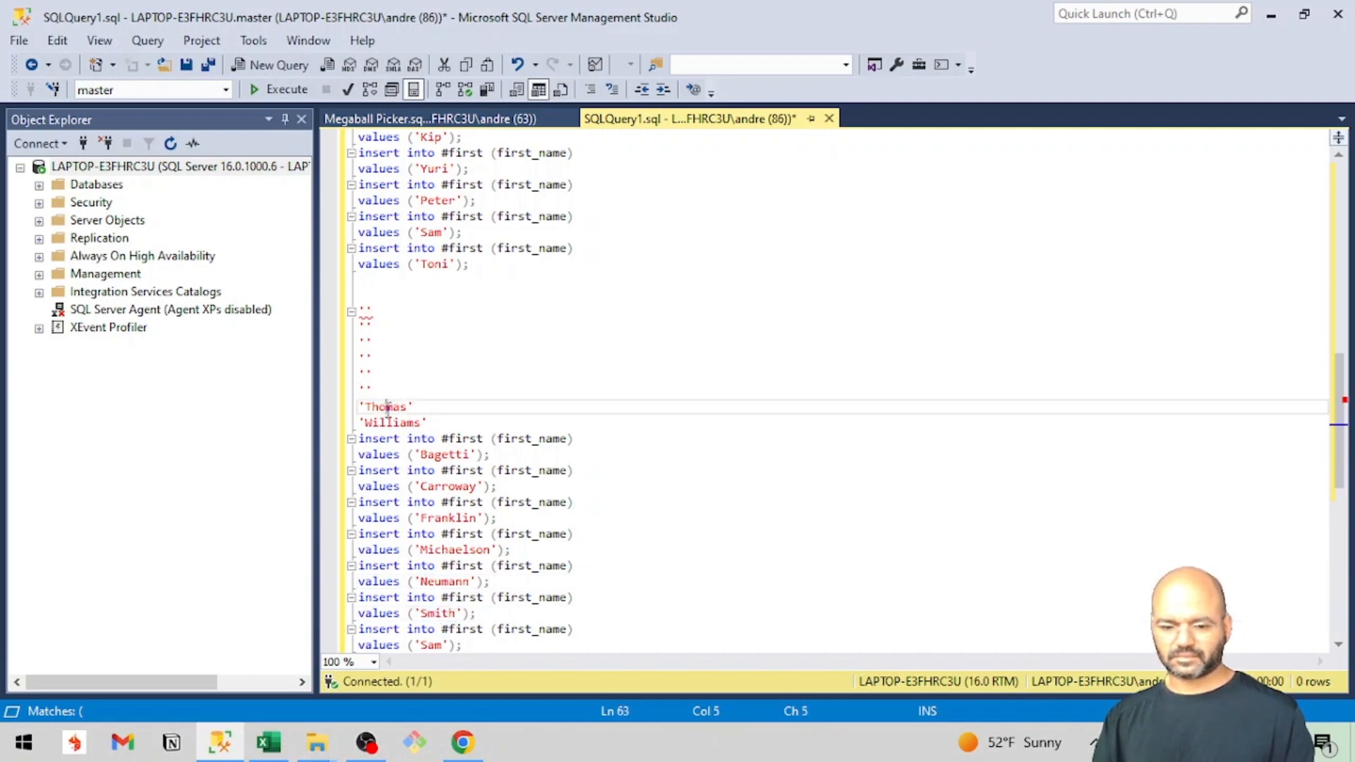
Replace the first names in the seventh and eighth duplicated insert statements with the final two last names from the pasted list.
{"action": "double_click", "coordinate": [387, 410]}
{"action": "key", "text": "ctrl+x"}
{"action": "double_click", "coordinate": [430, 645]}
{"action": "key", "text": "ctrl+v"}
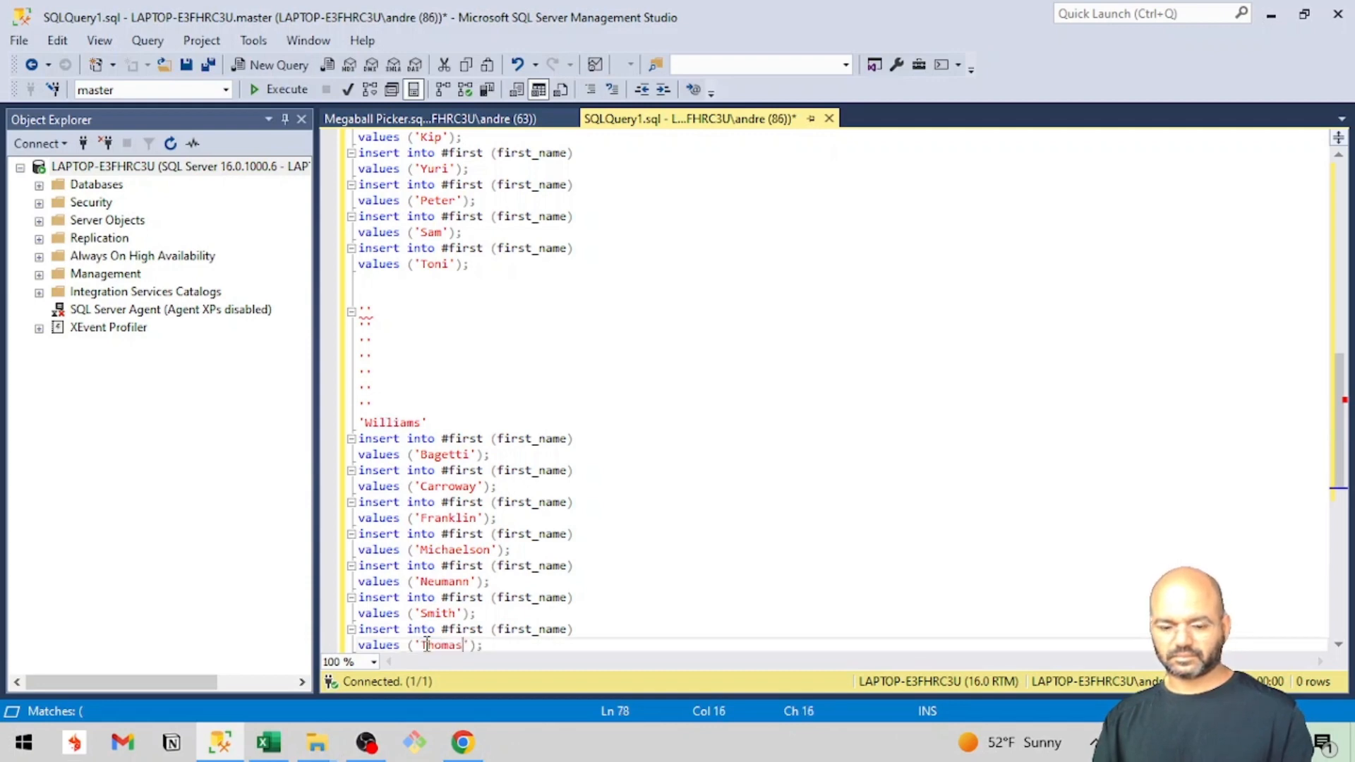
{"action": "scroll", "coordinate": [426, 645], "scroll_direction": "down", "scroll_amount": 2}
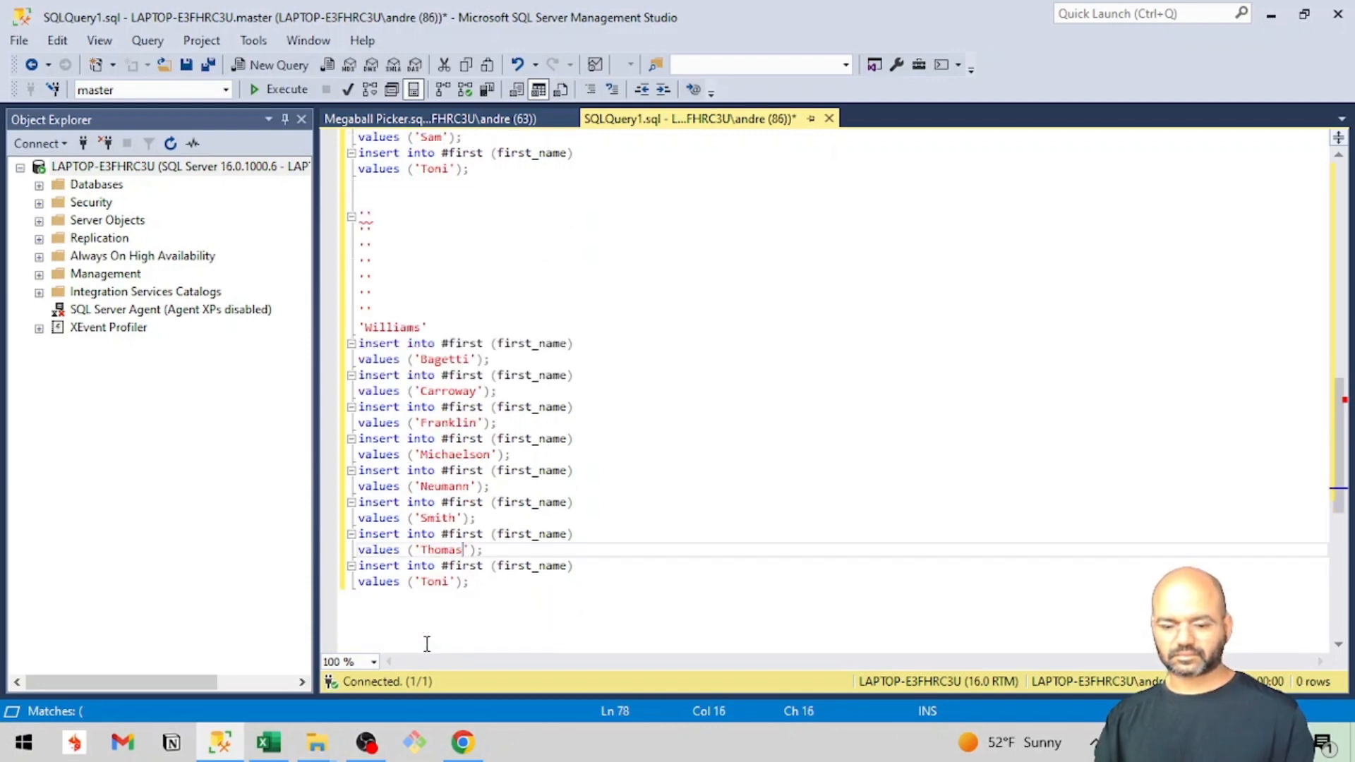
{"action": "left_click", "coordinate": [390, 327]}
{"action": "double_click", "coordinate": [391, 326]}
{"action": "key", "text": "ctrl+x"}
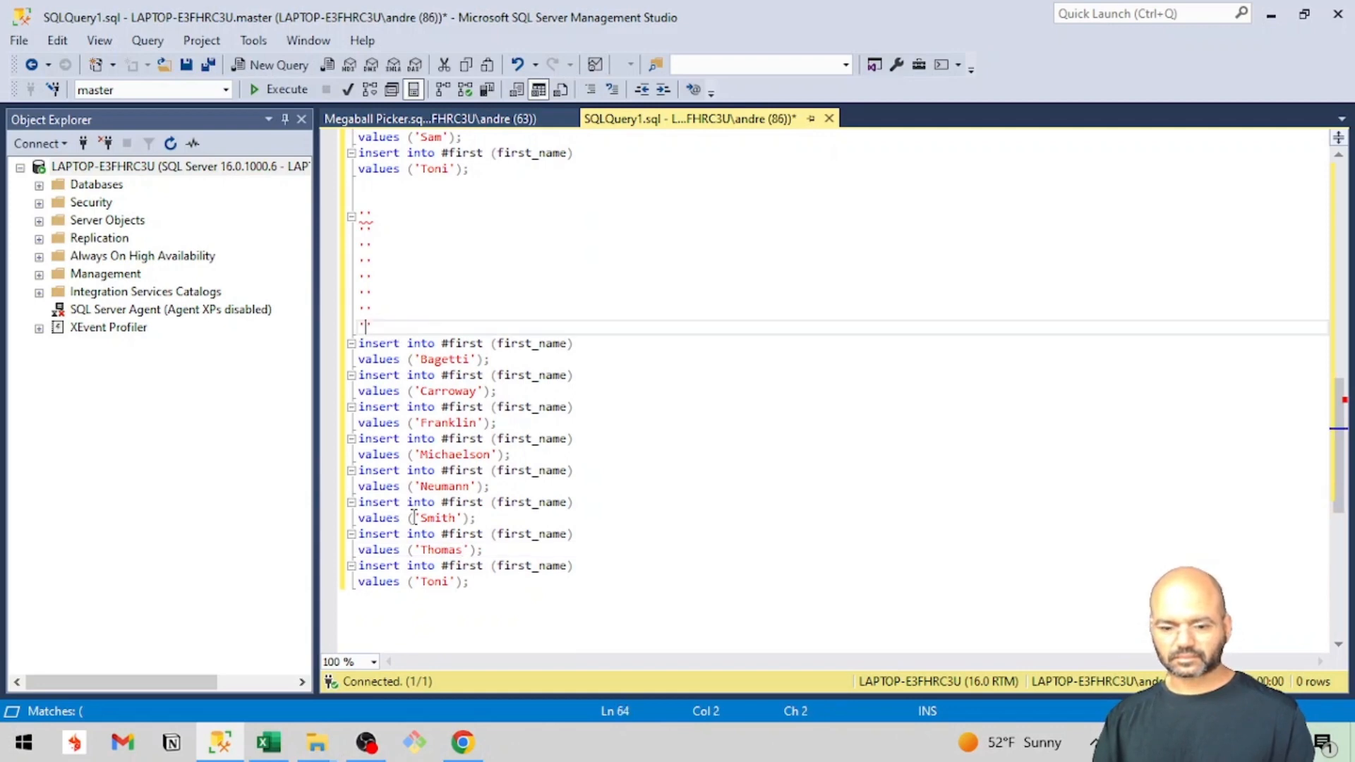
{"action": "left_click", "coordinate": [431, 585]}
{"action": "double_click", "coordinate": [433, 583]}
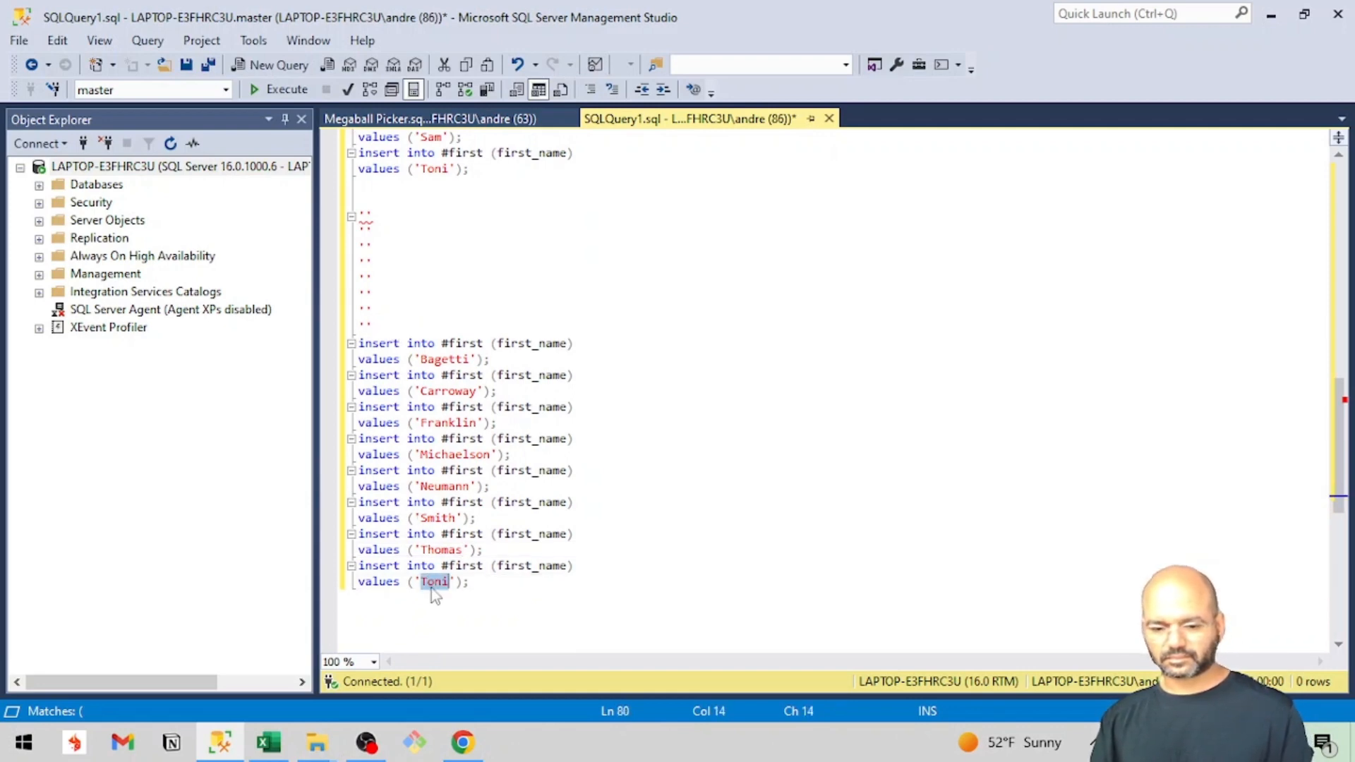
{"action": "key", "text": "ctrl+v"}
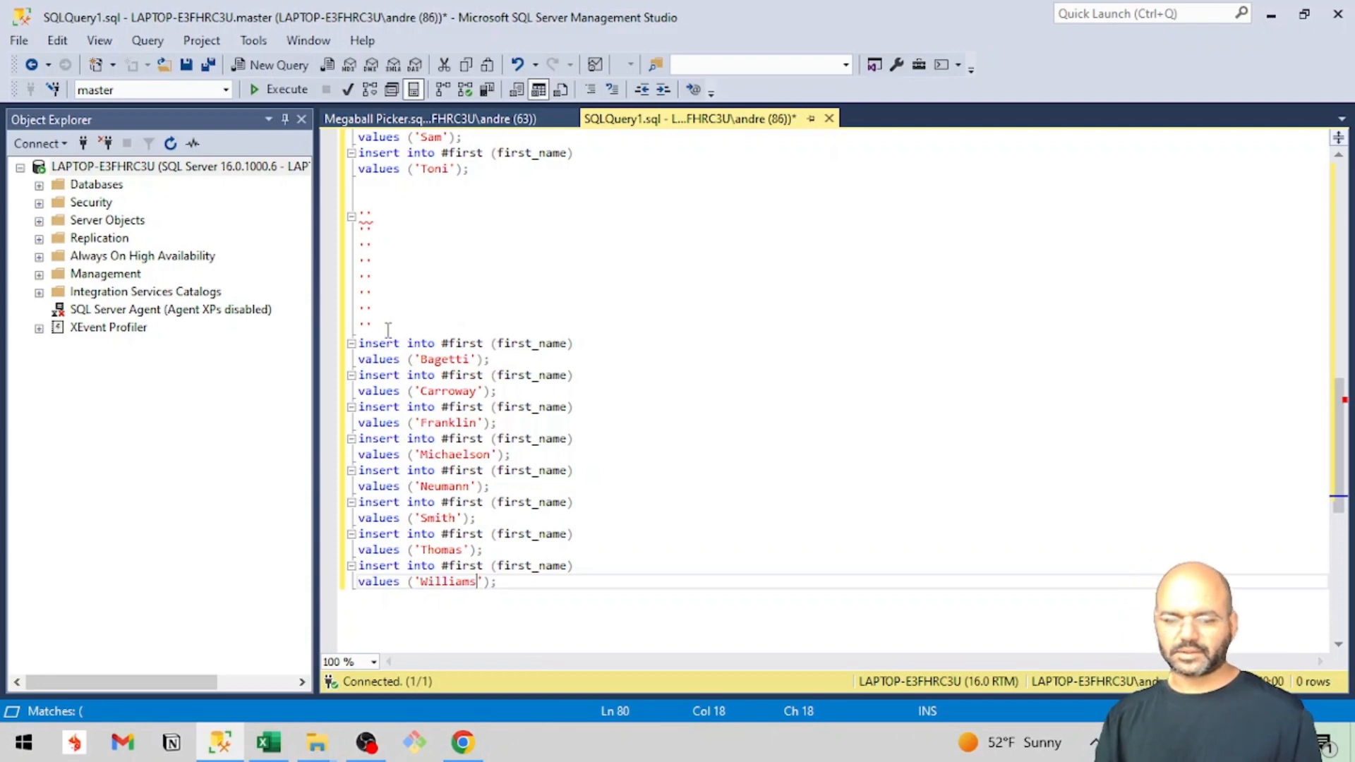
Remove the leftover empty quote pairs and the extra blank line above the last-name insert statements.
{"action": "left_click", "coordinate": [387, 330]}
{"action": "left_click_drag", "start_coordinate": [387, 330], "coordinate": [336, 220]}
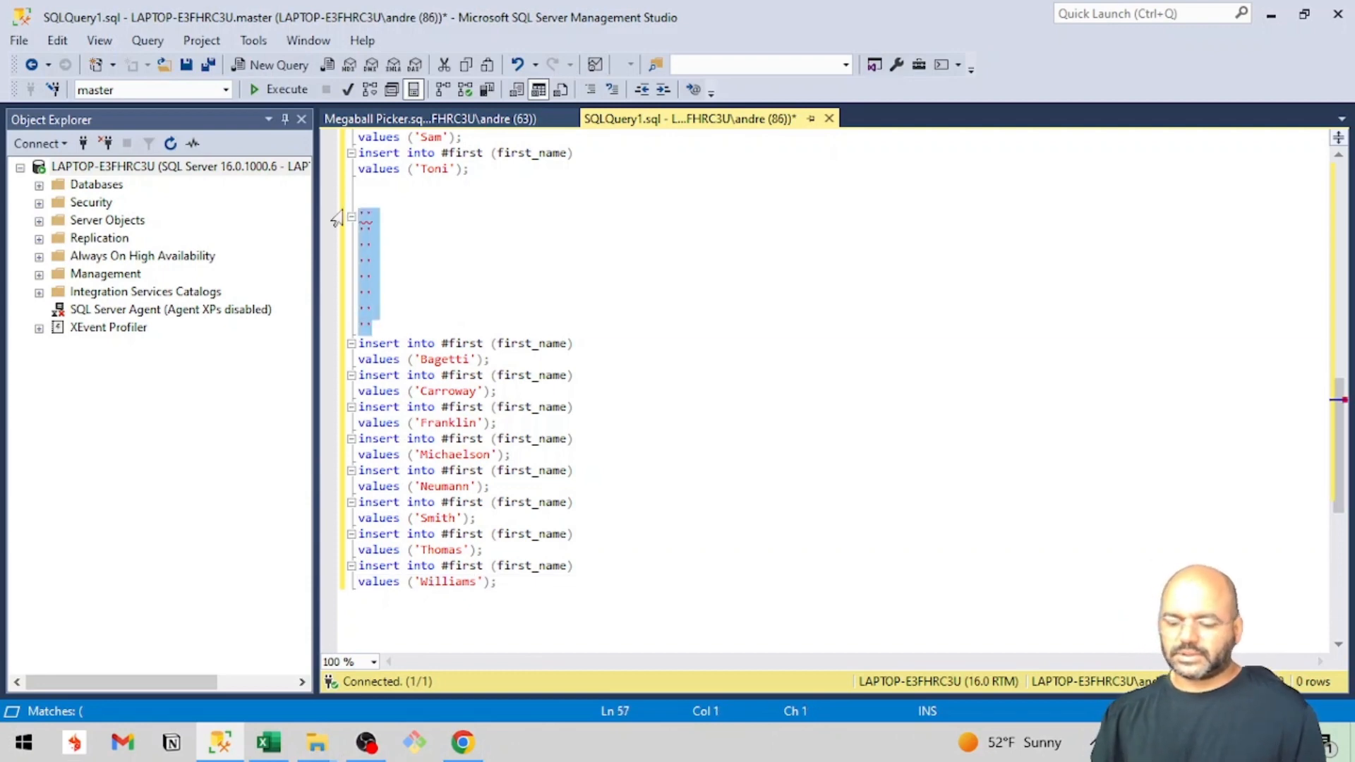
{"action": "key", "text": "BackSpace"}
{"action": "key", "text": "BackSpace"}
Add the statement "select * from #first;" below the final insert statement, separated by a blank line.
{"action": "scroll", "coordinate": [679, 284], "scroll_direction": "up", "scroll_amount": 2}
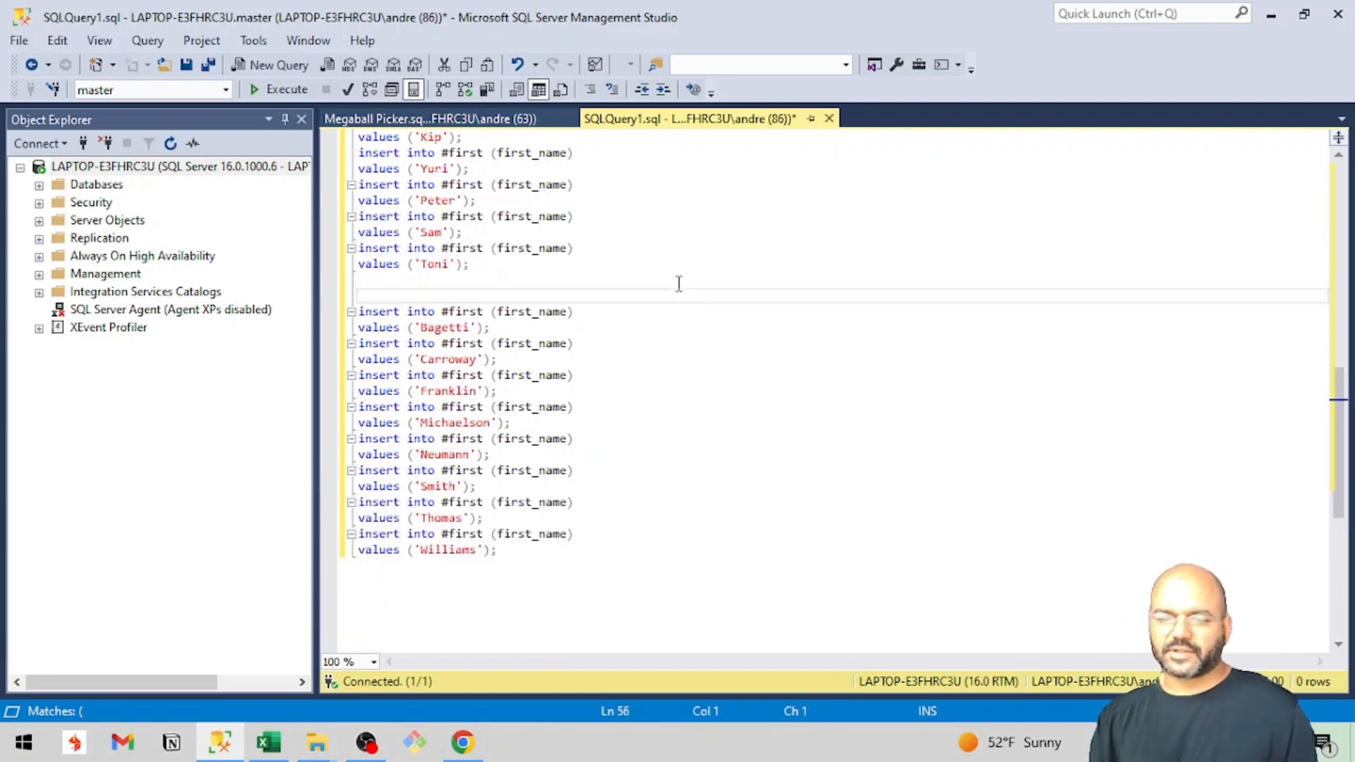
{"action": "scroll", "coordinate": [679, 284], "scroll_direction": "up", "scroll_amount": 10}
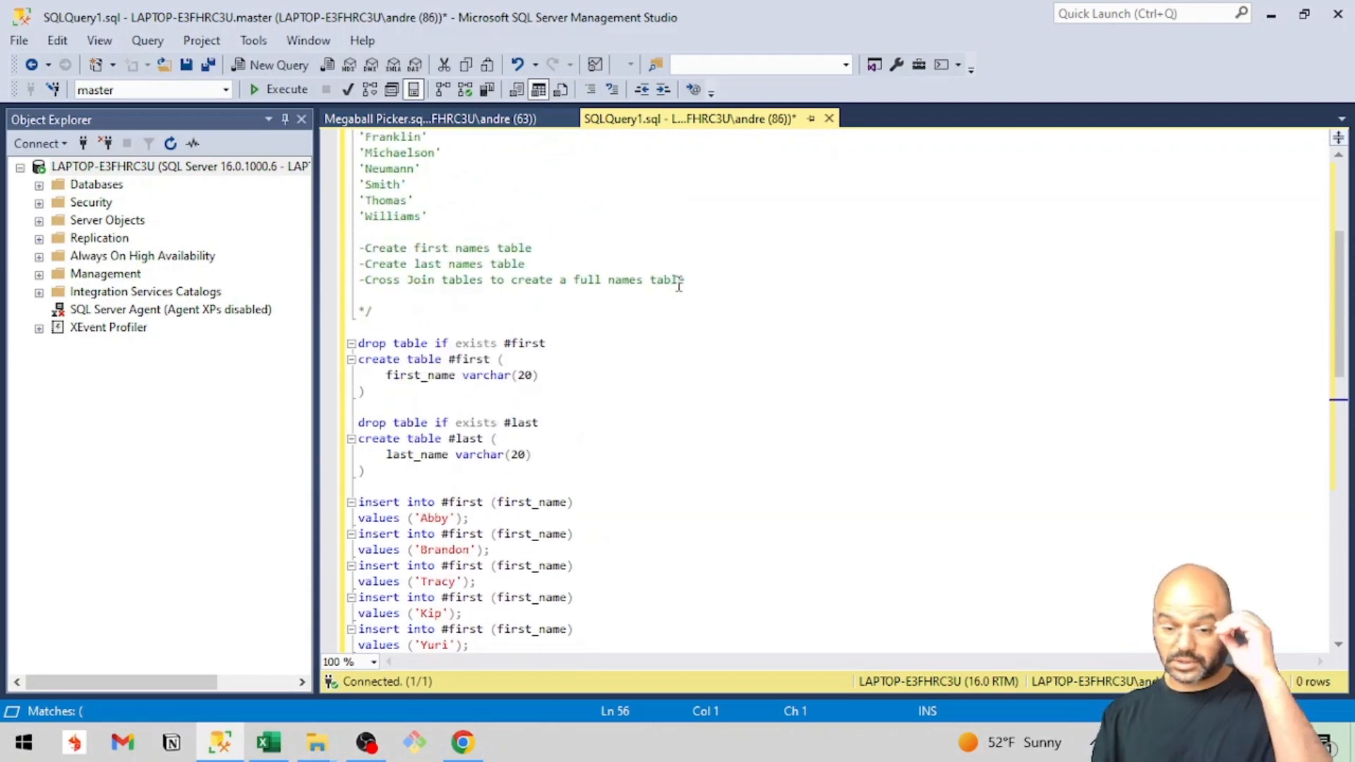
{"action": "scroll", "coordinate": [679, 284], "scroll_direction": "down", "scroll_amount": 12}
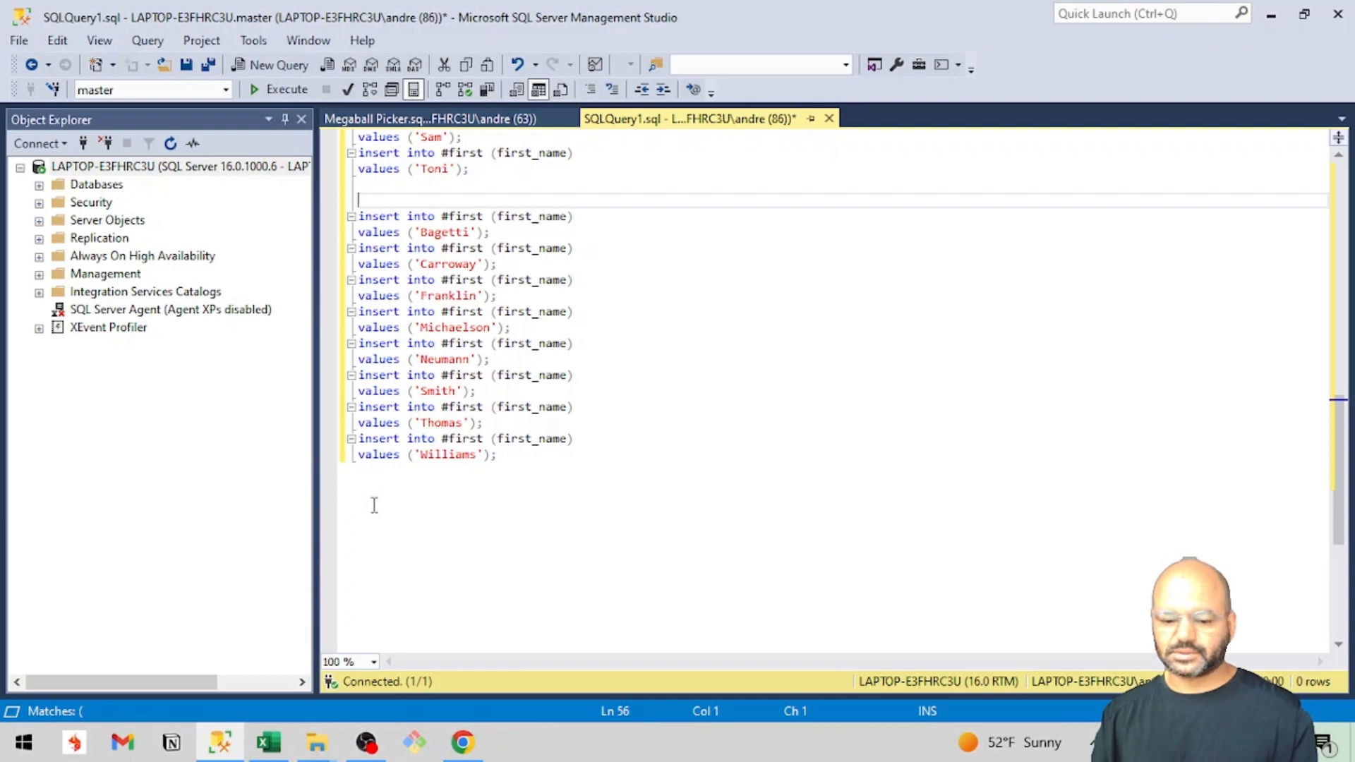
{"action": "left_click", "coordinate": [374, 505]}
{"action": "left_click", "coordinate": [517, 470]}
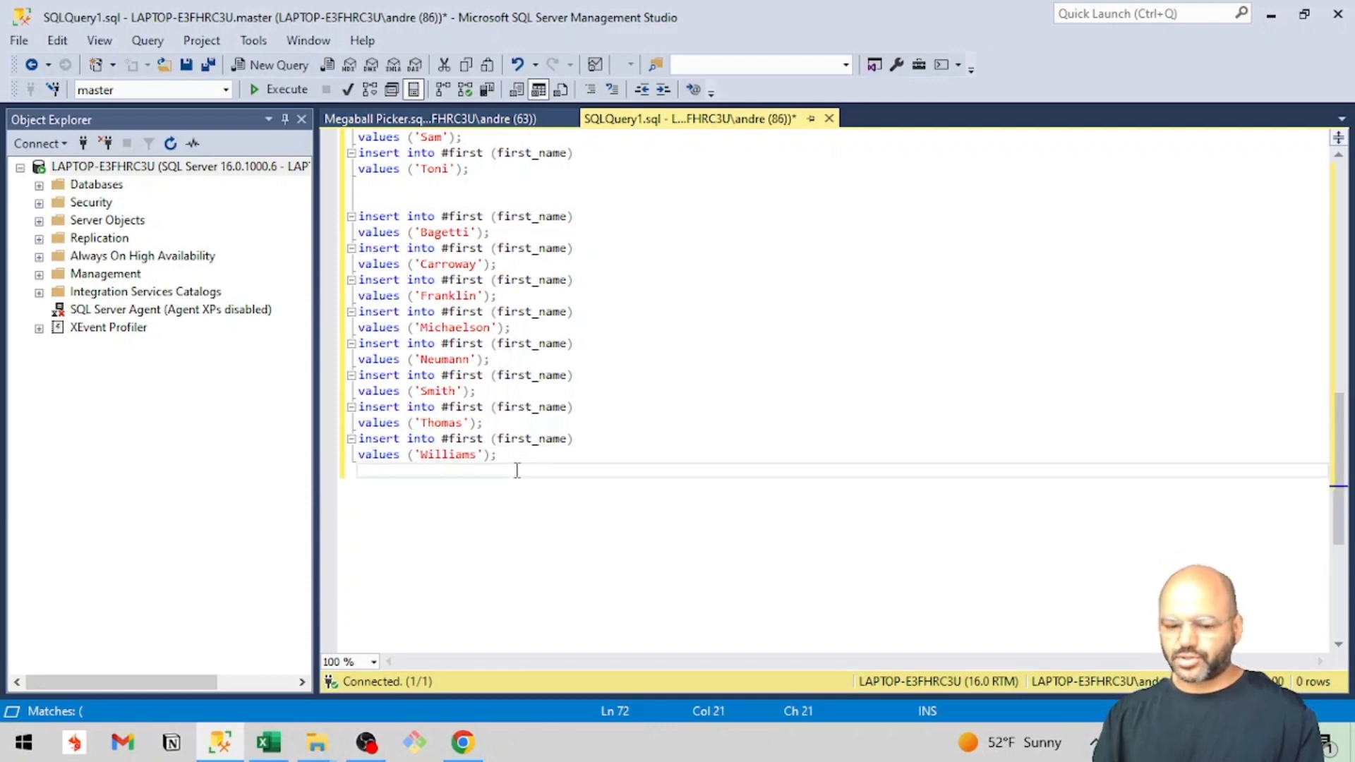
{"action": "key", "text": "Return"}
{"action": "key", "text": "Return"}
{"action": "type", "text": "select "}
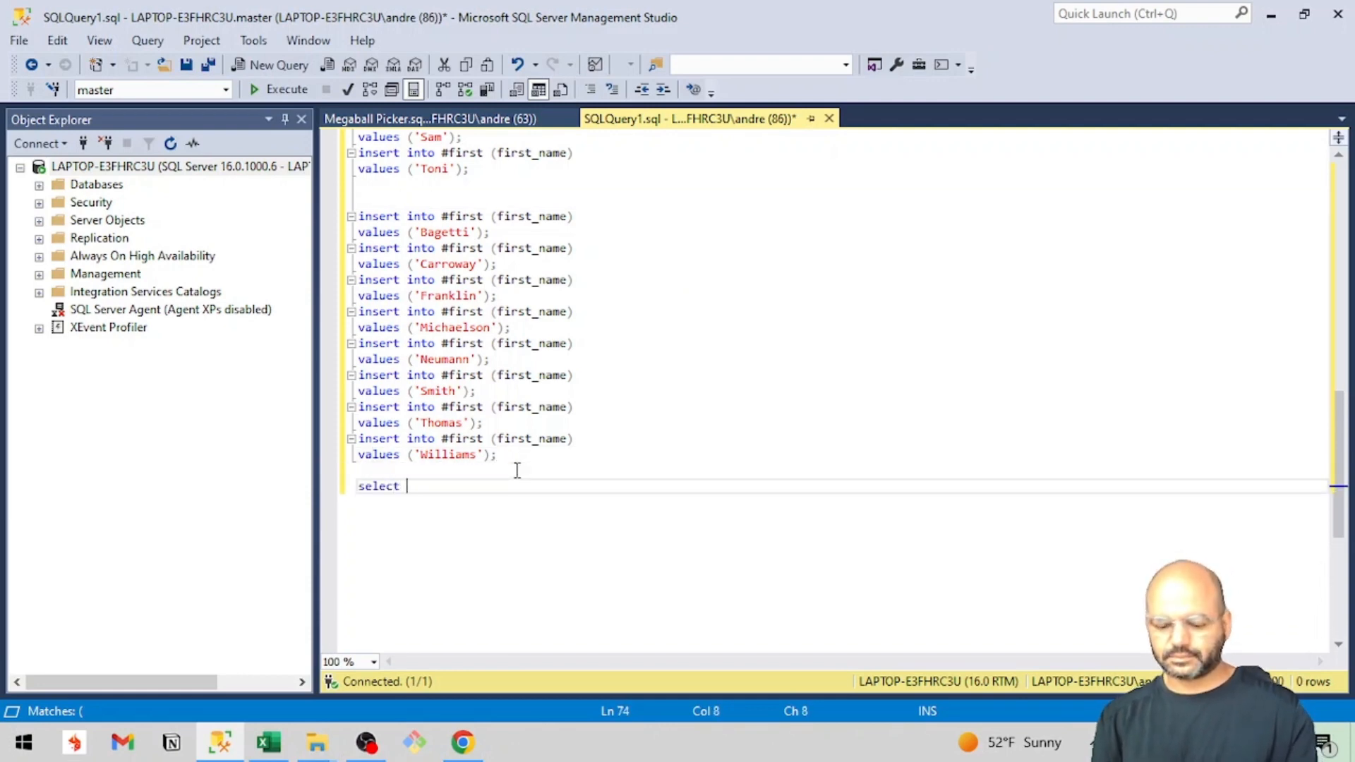
{"action": "type", "text": "* from "}
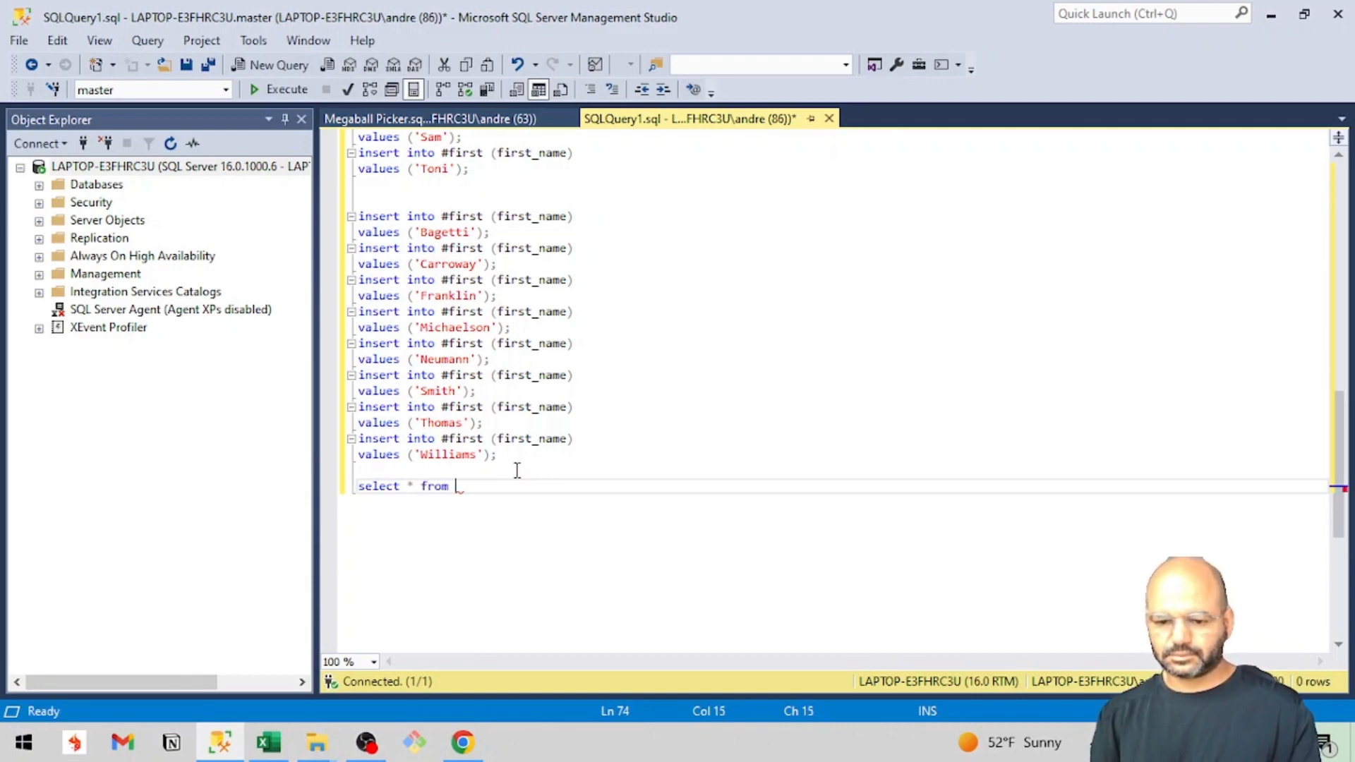
{"action": "type", "text": "#f"}
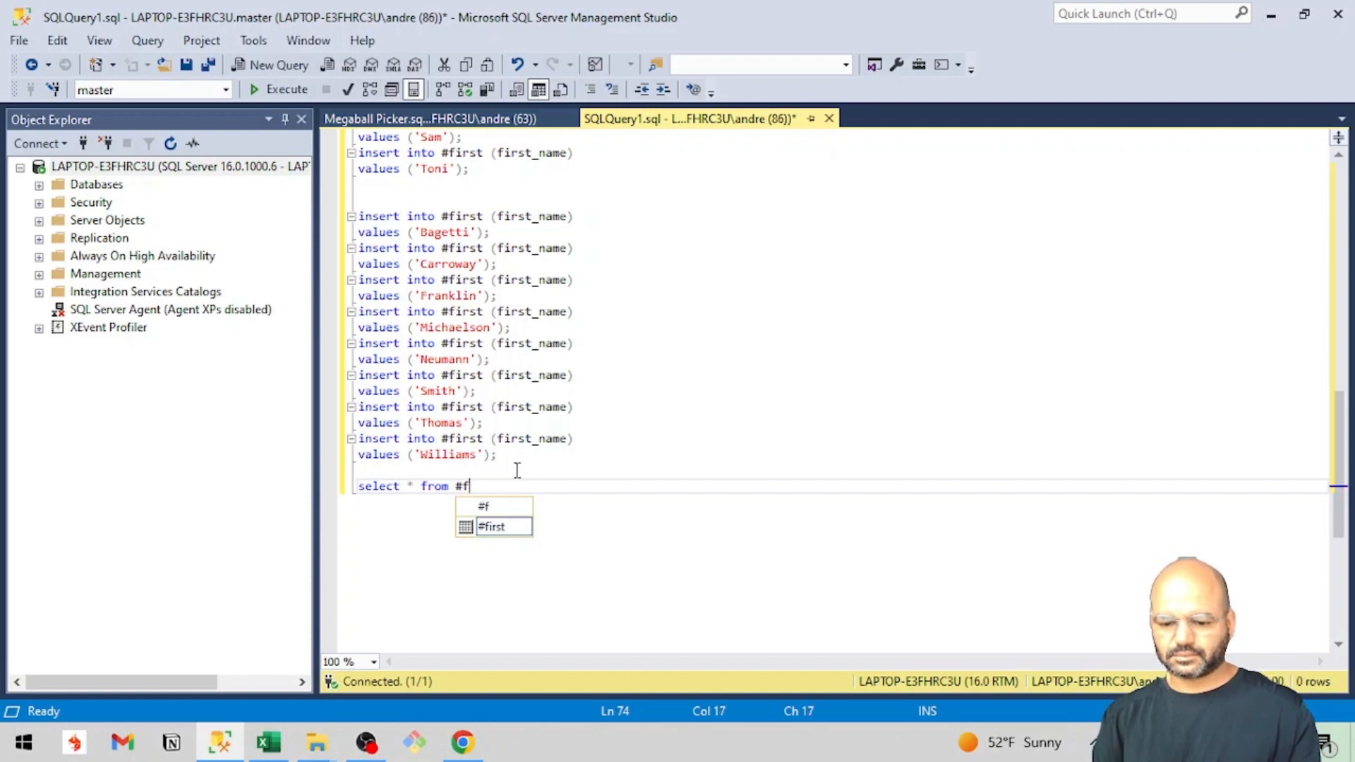
{"action": "key", "text": "Tab"}
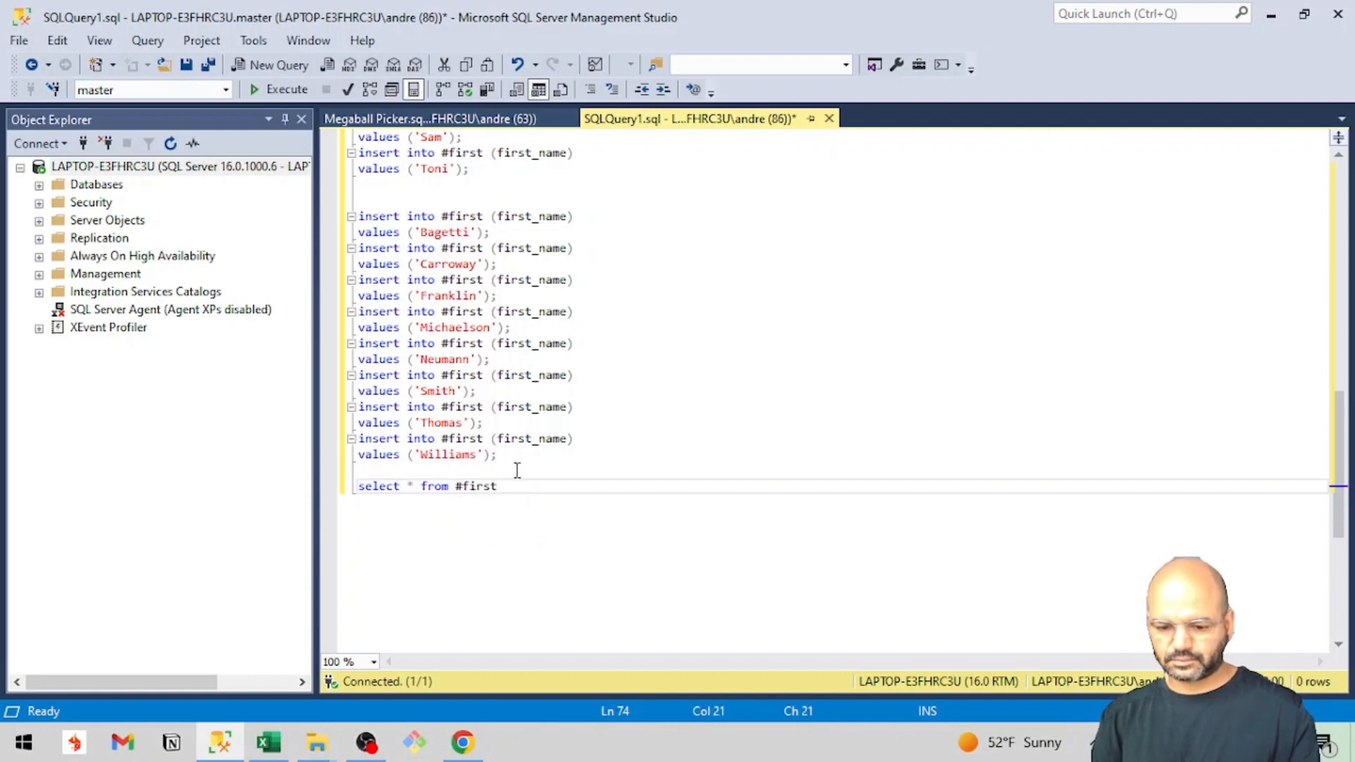
{"action": "type", "text": ";"}
Add a second select statement that retrieves all columns from the last-names temporary table.
{"action": "key", "text": "Return"}
{"action": "type", "text": "selec"}
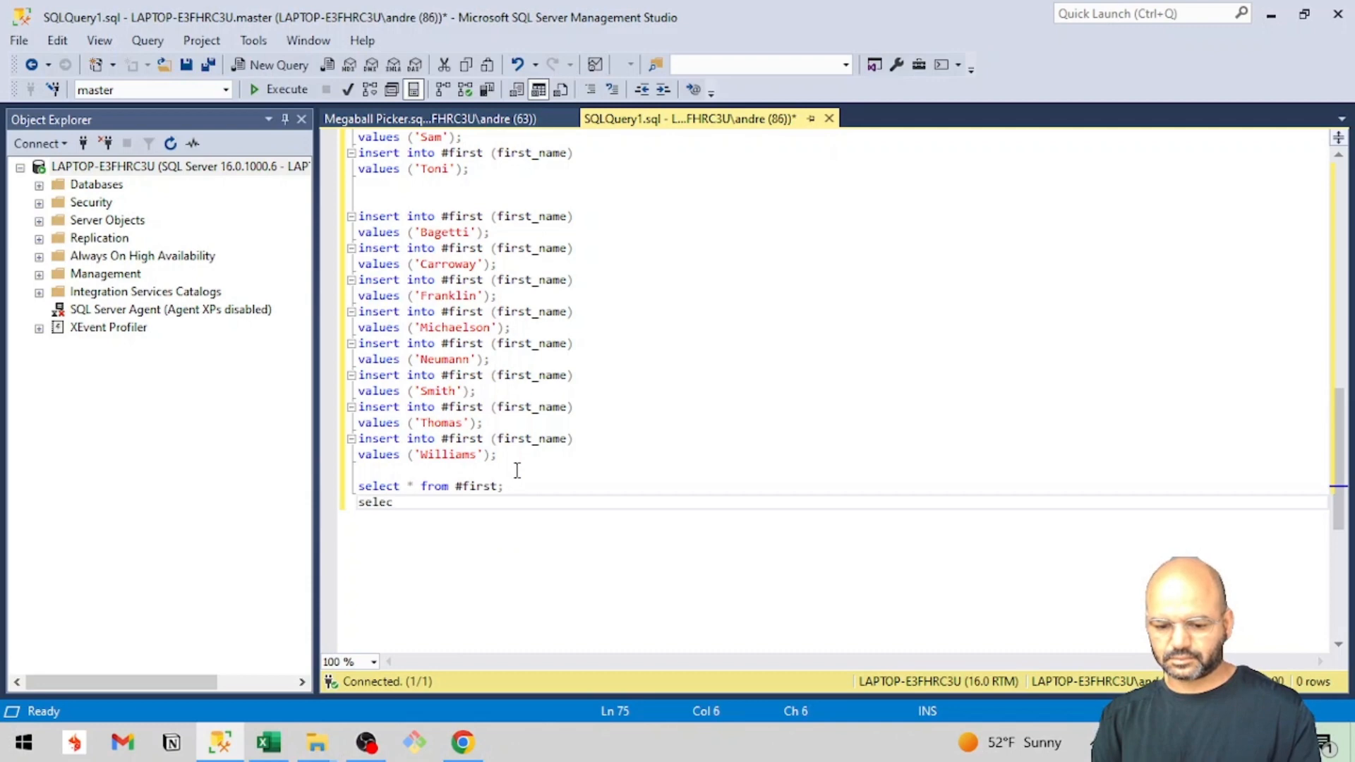
{"action": "type", "text": "t * from"}
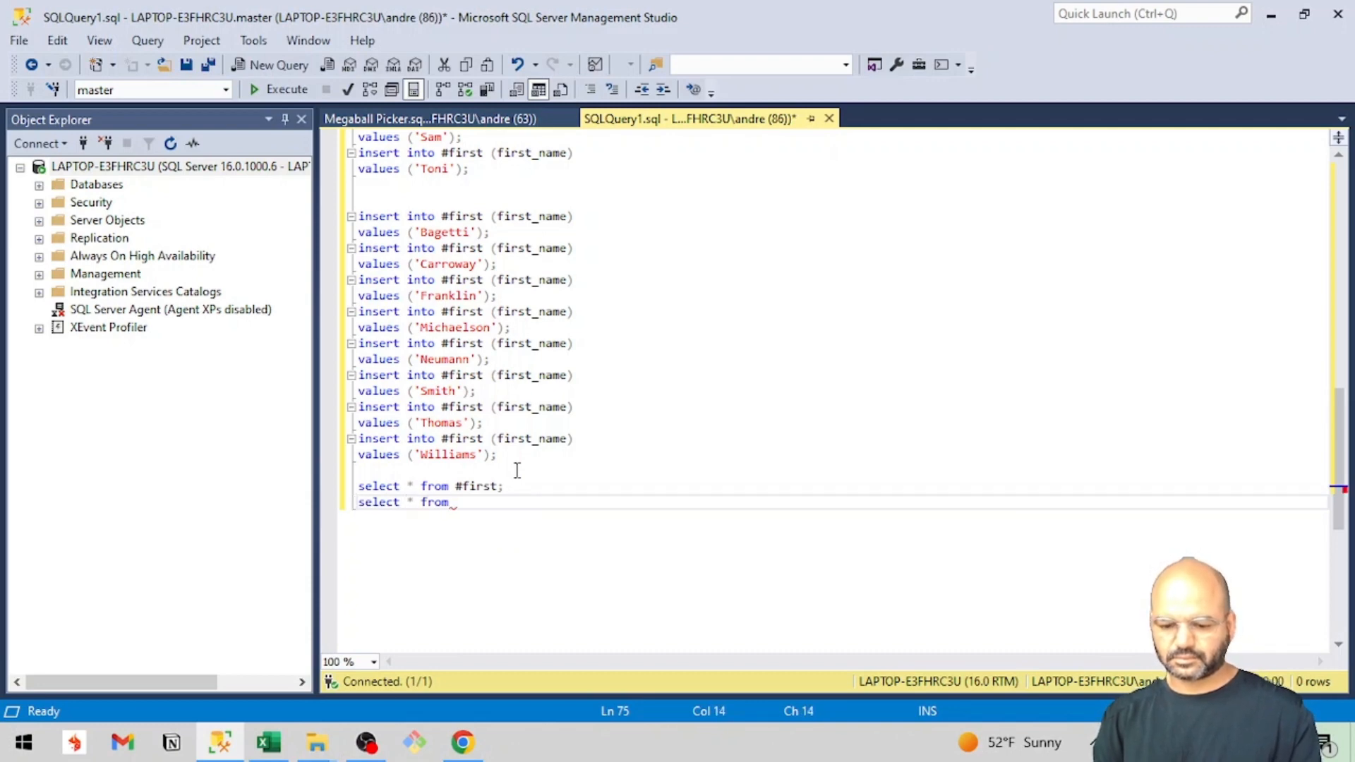
{"action": "type", "text": " #last"}
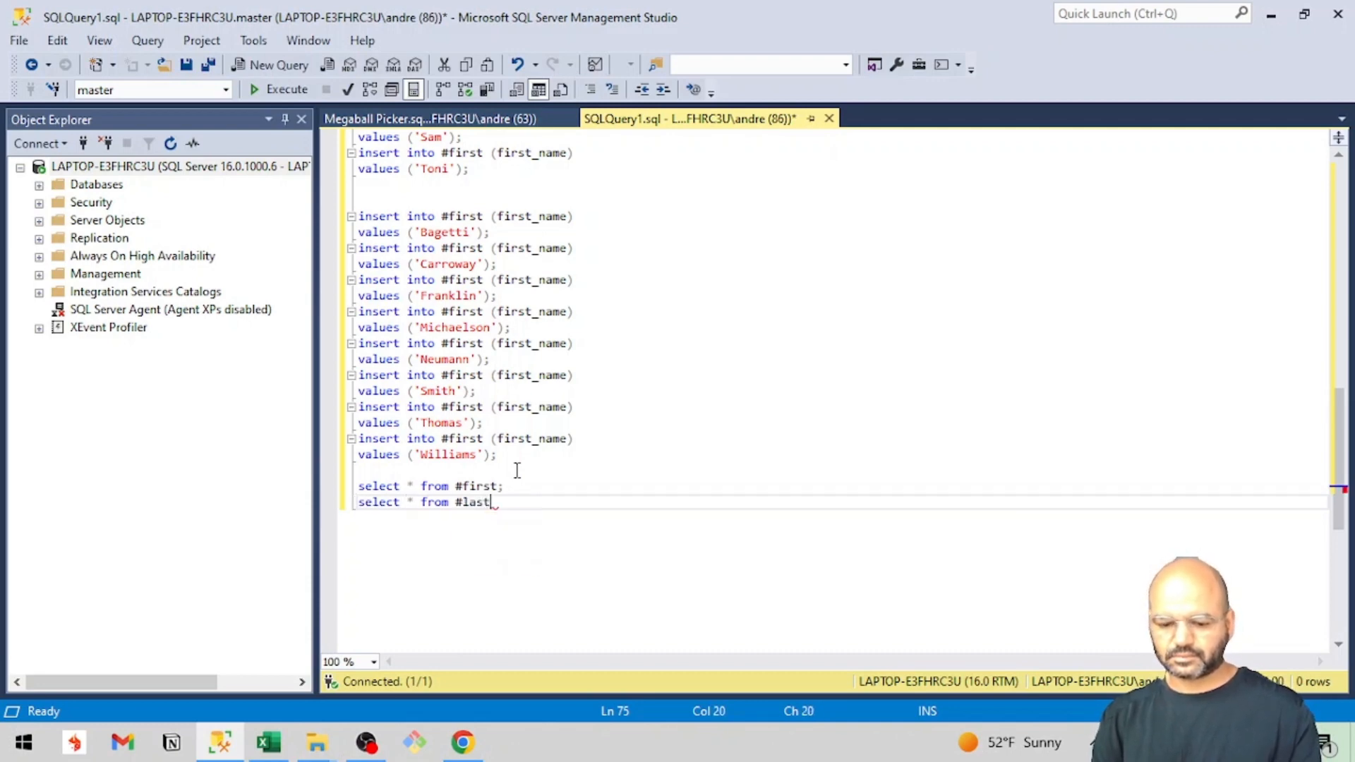
{"action": "type", "text": "'"}
{"action": "key", "text": "BackSpace"}
{"action": "key", "text": "BackSpace"}
{"action": "type", "text": ";"}
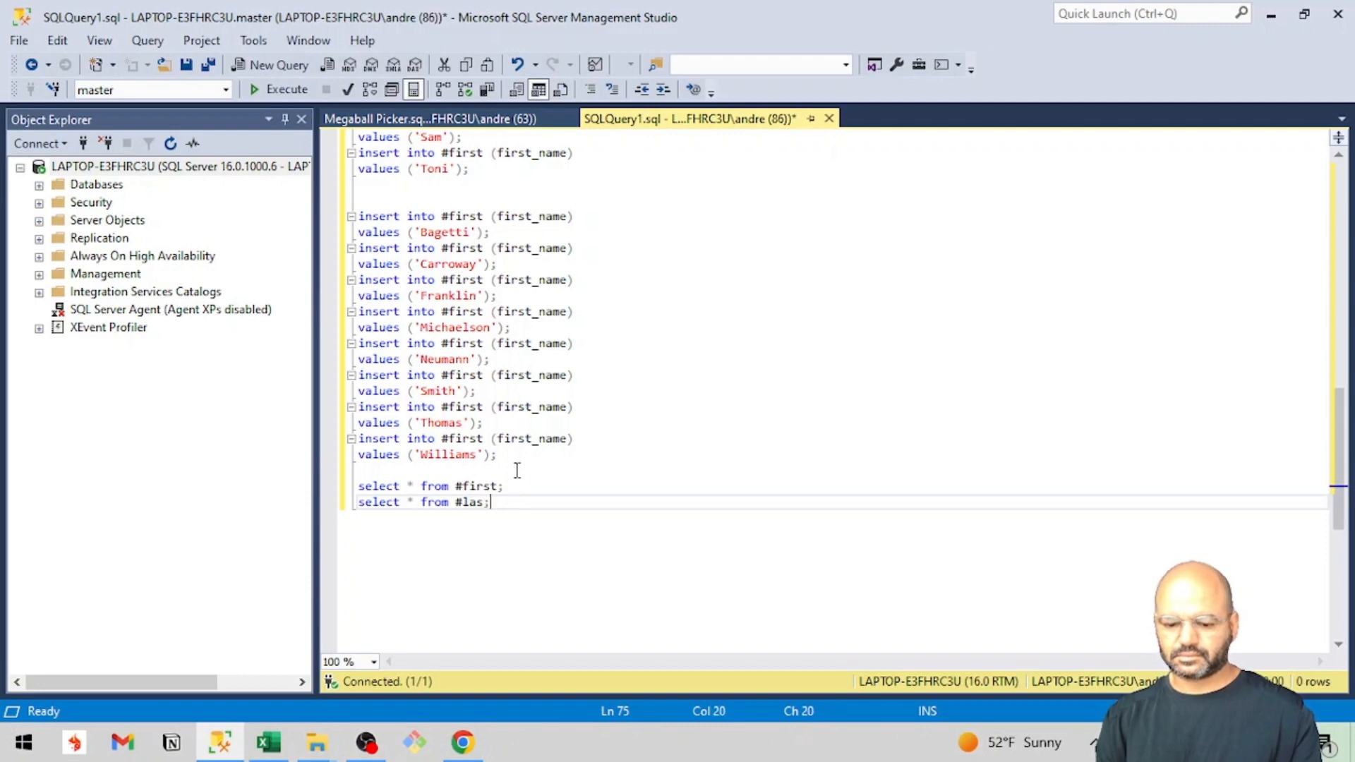
Execute the whole script and review the rows returned in the first_name results.
{"action": "key", "text": "F5"}
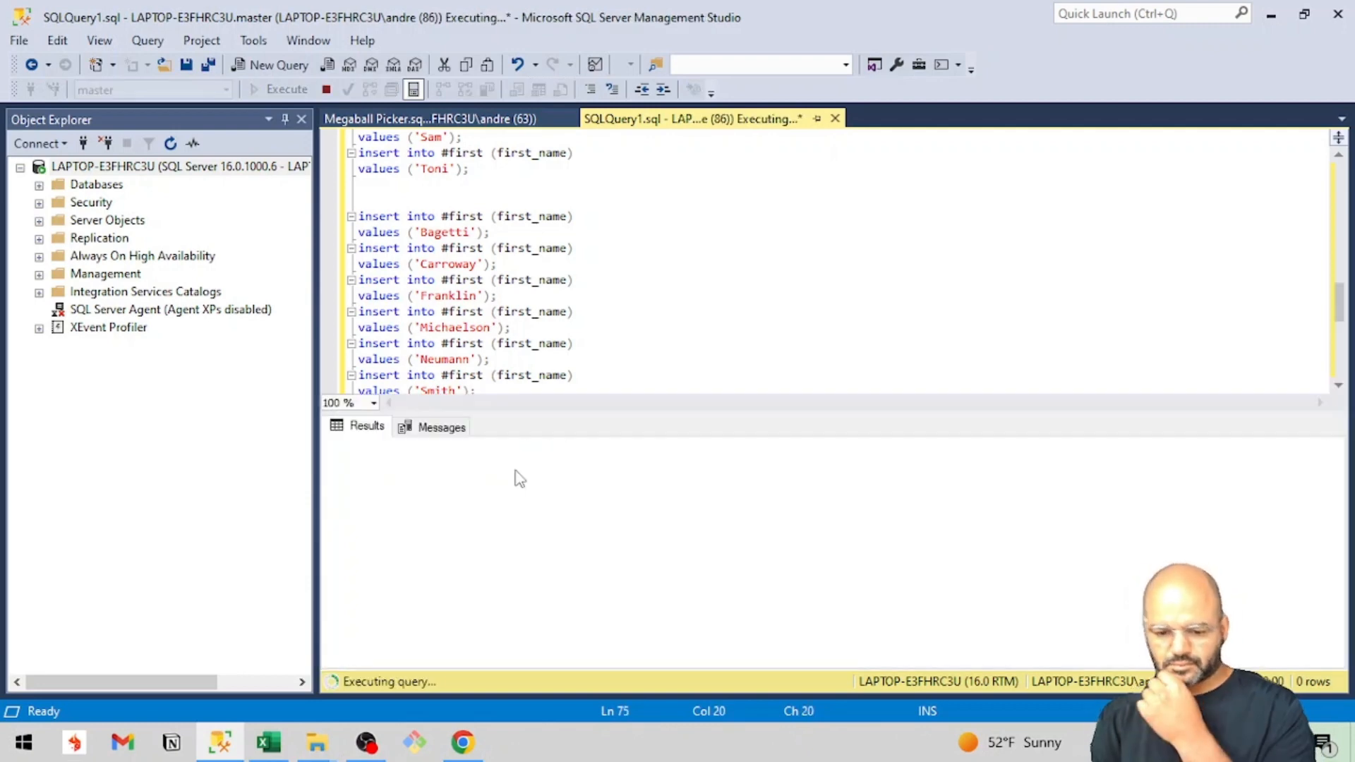
{"action": "left_click", "coordinate": [365, 426]}
{"action": "scroll", "coordinate": [481, 600], "scroll_direction": "down", "scroll_amount": 2}
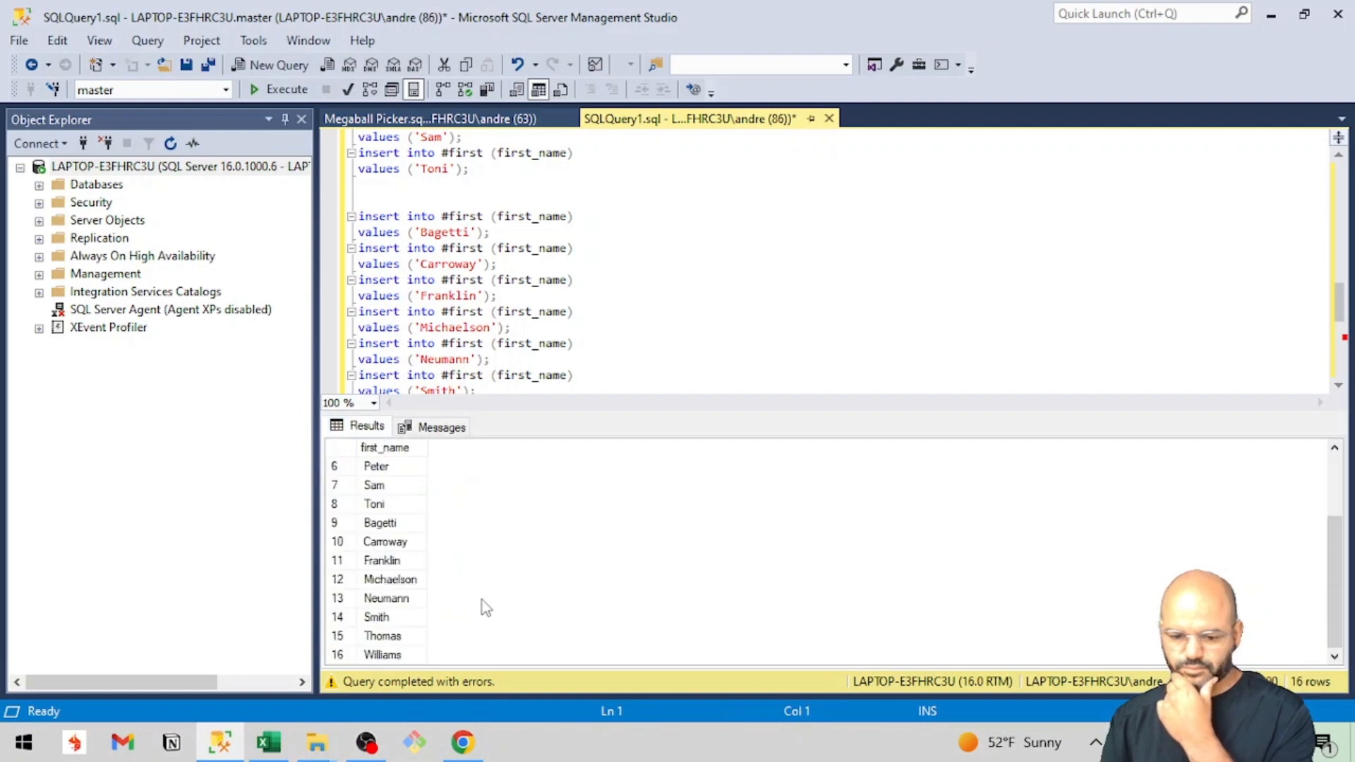
{"action": "scroll", "coordinate": [481, 600], "scroll_direction": "up", "scroll_amount": 2}
{"action": "scroll", "coordinate": [481, 600], "scroll_direction": "down", "scroll_amount": 1}
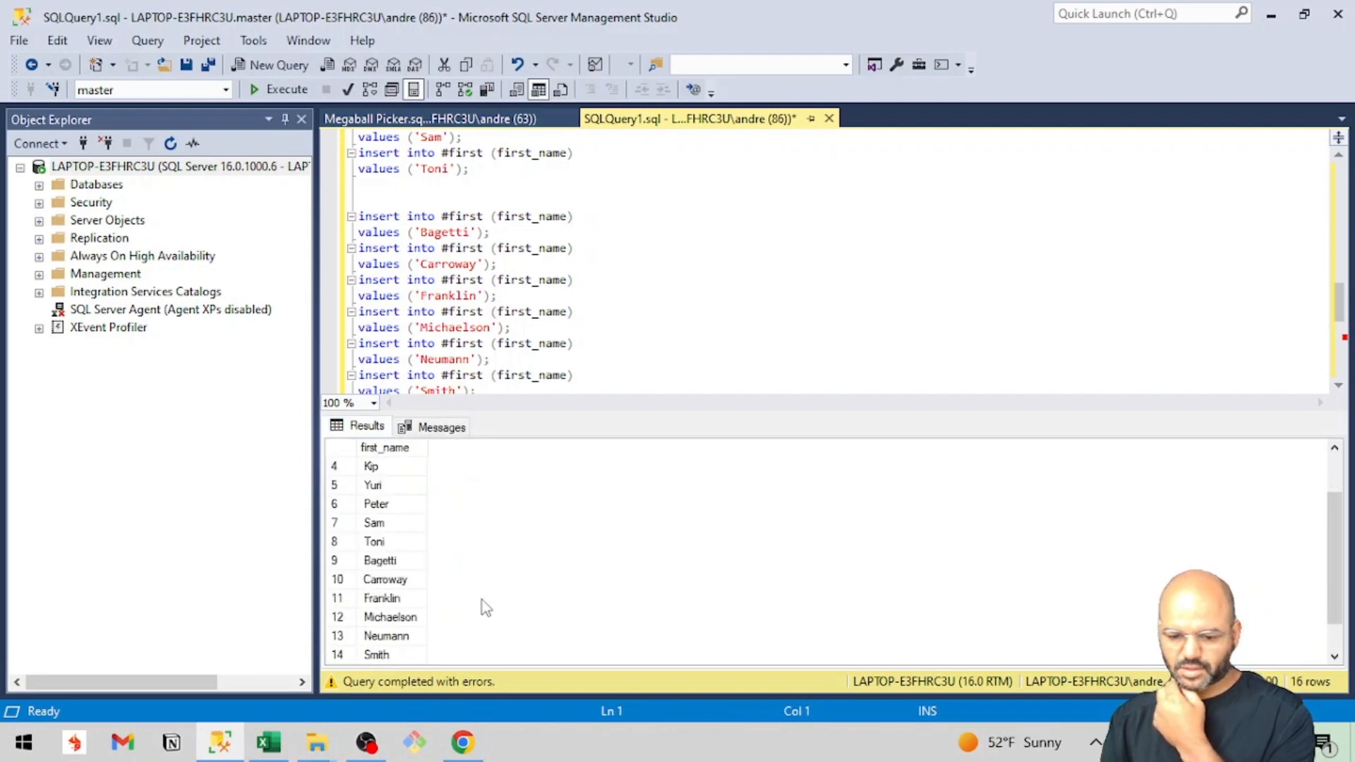
{"action": "scroll", "coordinate": [482, 600], "scroll_direction": "down", "scroll_amount": 1}
{"action": "scroll", "coordinate": [481, 600], "scroll_direction": "up", "scroll_amount": 2}
{"action": "scroll", "coordinate": [482, 600], "scroll_direction": "down", "scroll_amount": 2}
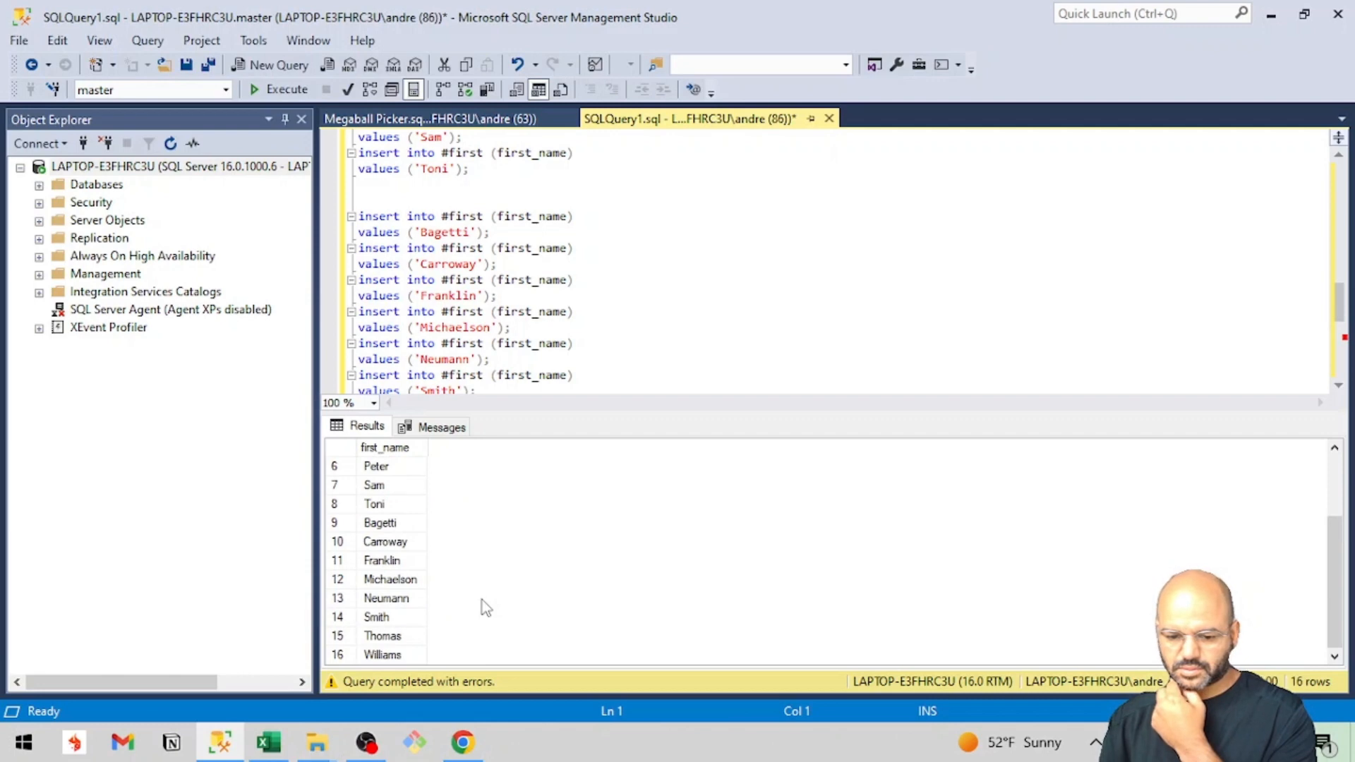
Examine the execution messages for the cause of the error and check them against the closing select statements.
{"action": "left_click", "coordinate": [589, 264]}
{"action": "scroll", "coordinate": [585, 268], "scroll_direction": "down", "scroll_amount": 4}
{"action": "left_click", "coordinate": [525, 314]}
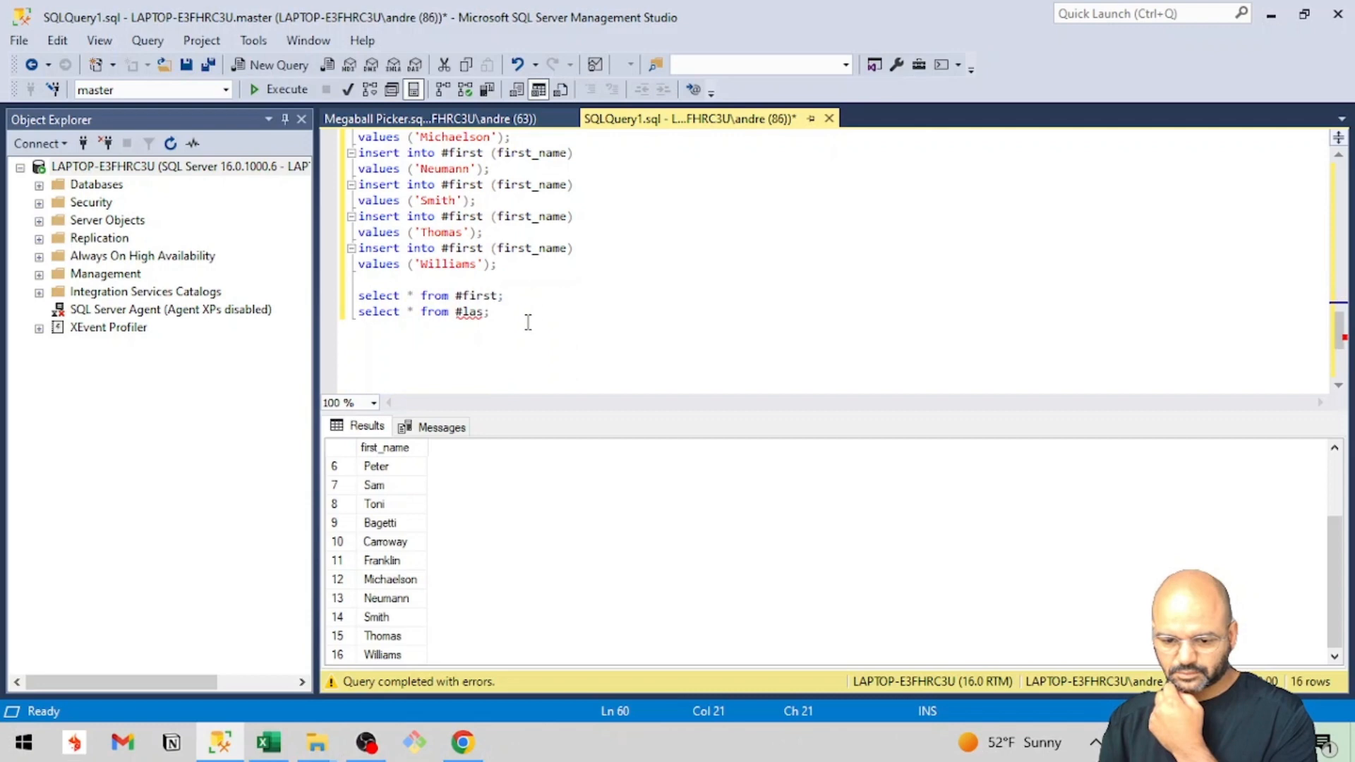
{"action": "left_click", "coordinate": [442, 427]}
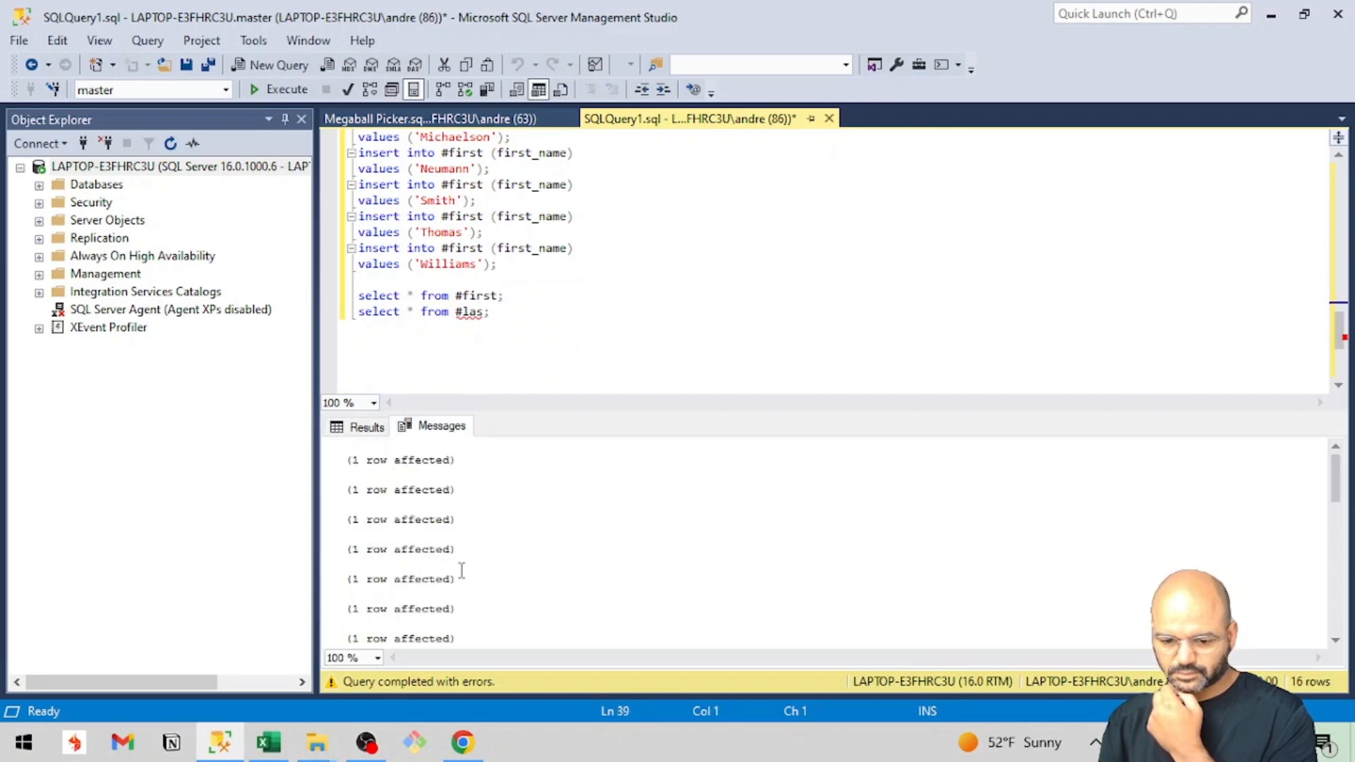
{"action": "scroll", "coordinate": [463, 570], "scroll_direction": "down", "scroll_amount": 5}
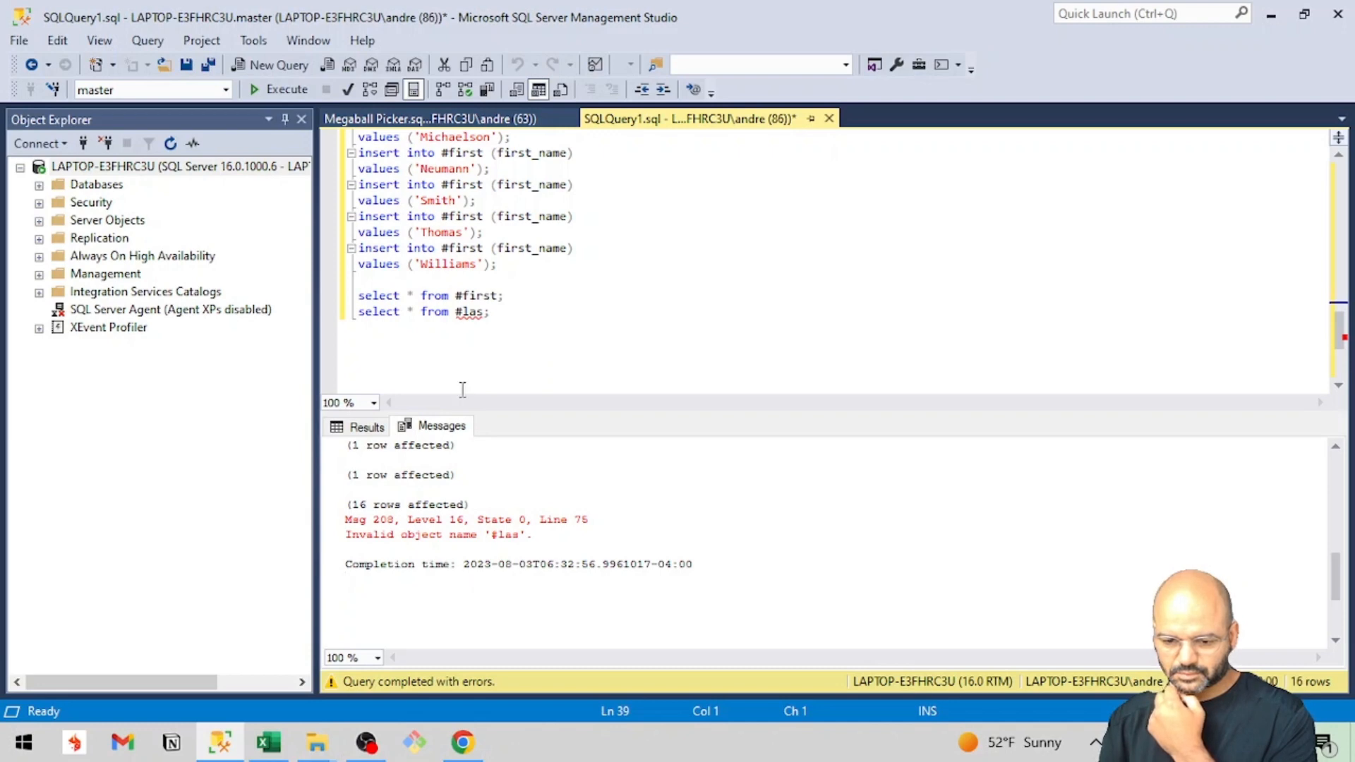
{"action": "mouse_move", "coordinate": [487, 318]}
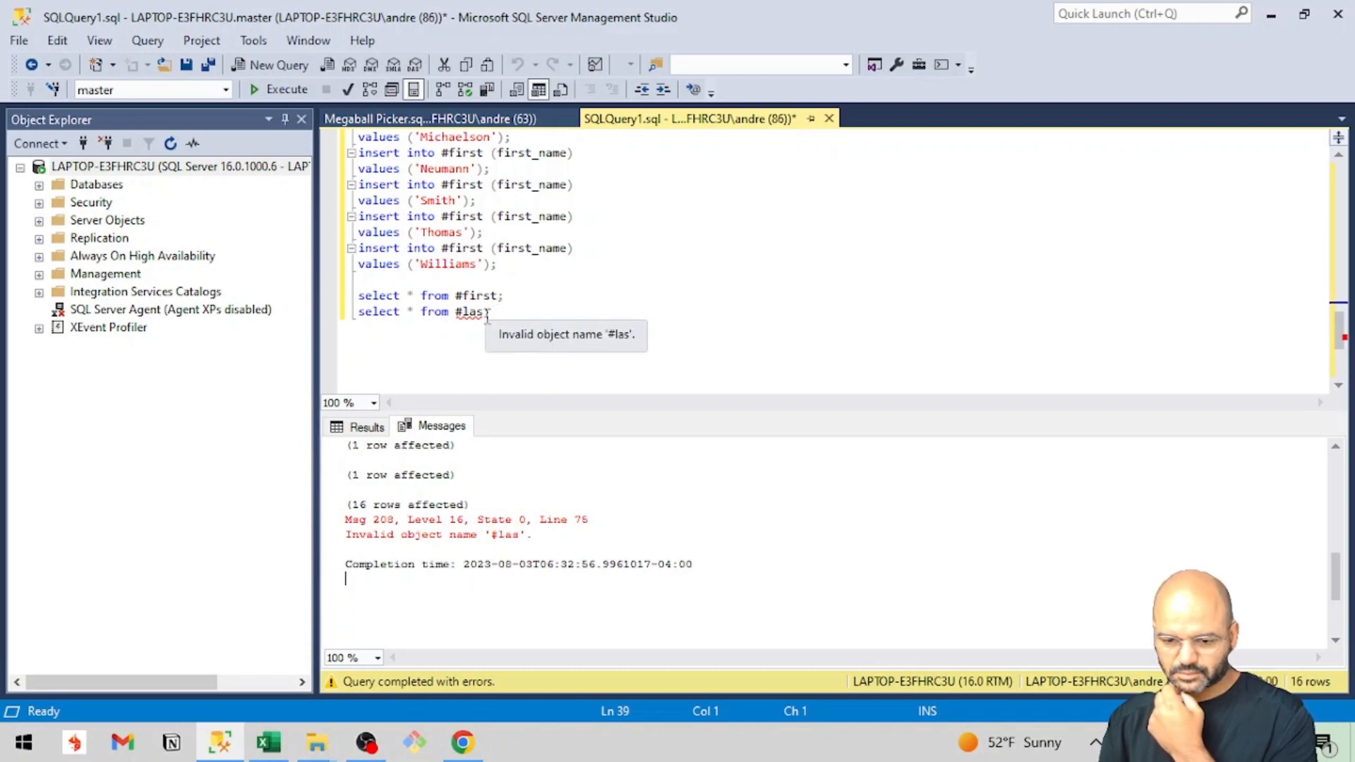
Look through the returned first_name rows again from the beginning of the list.
{"action": "left_click", "coordinate": [376, 428]}
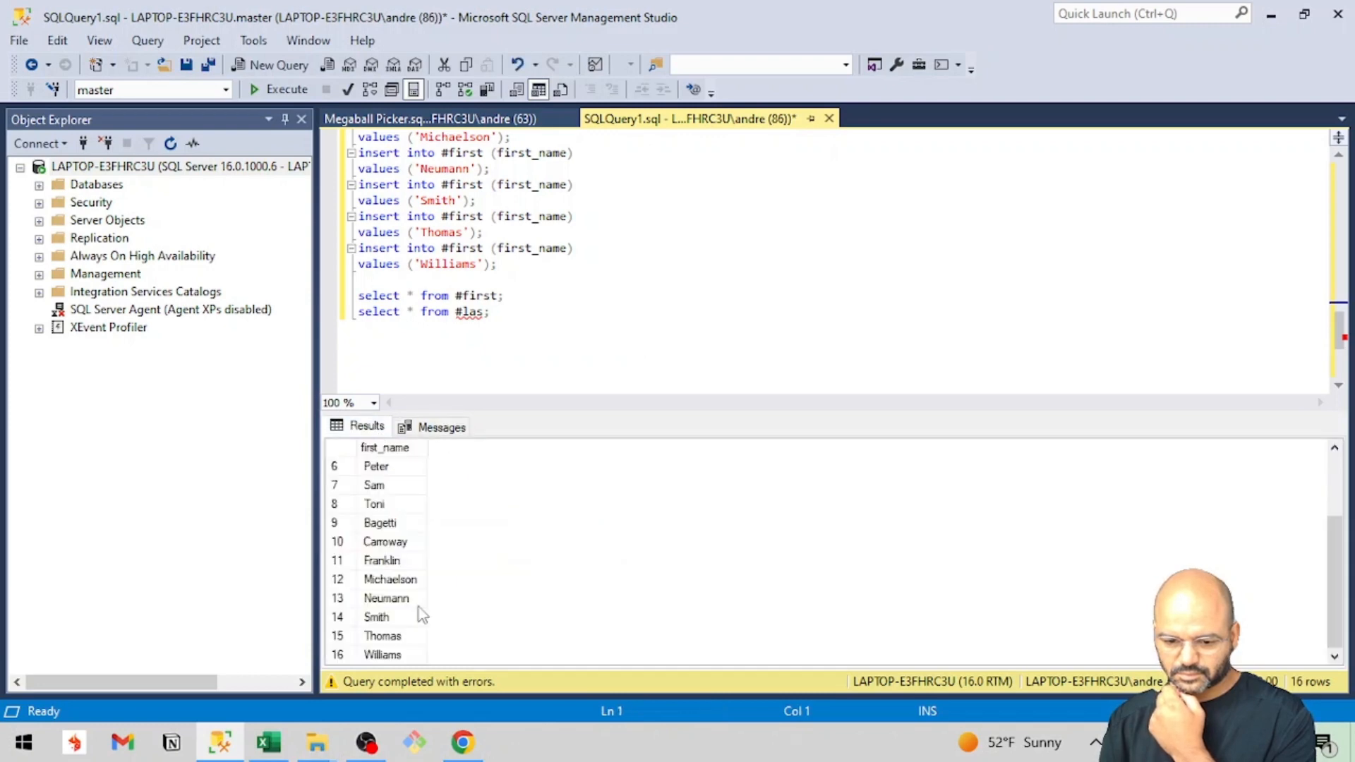
{"action": "key", "text": "ctrl+Home"}
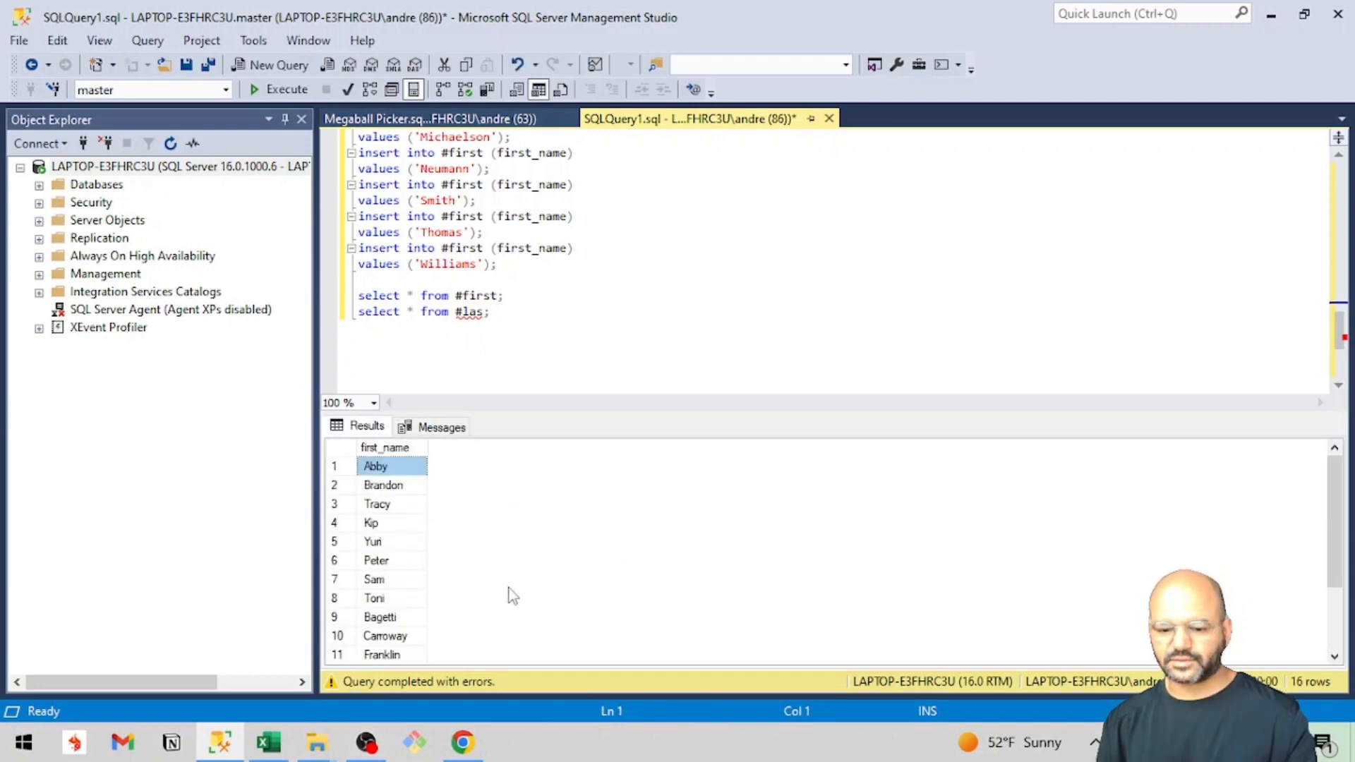
{"action": "scroll", "coordinate": [448, 573], "scroll_direction": "down", "scroll_amount": 2}
{"action": "scroll", "coordinate": [448, 574], "scroll_direction": "up", "scroll_amount": 2}
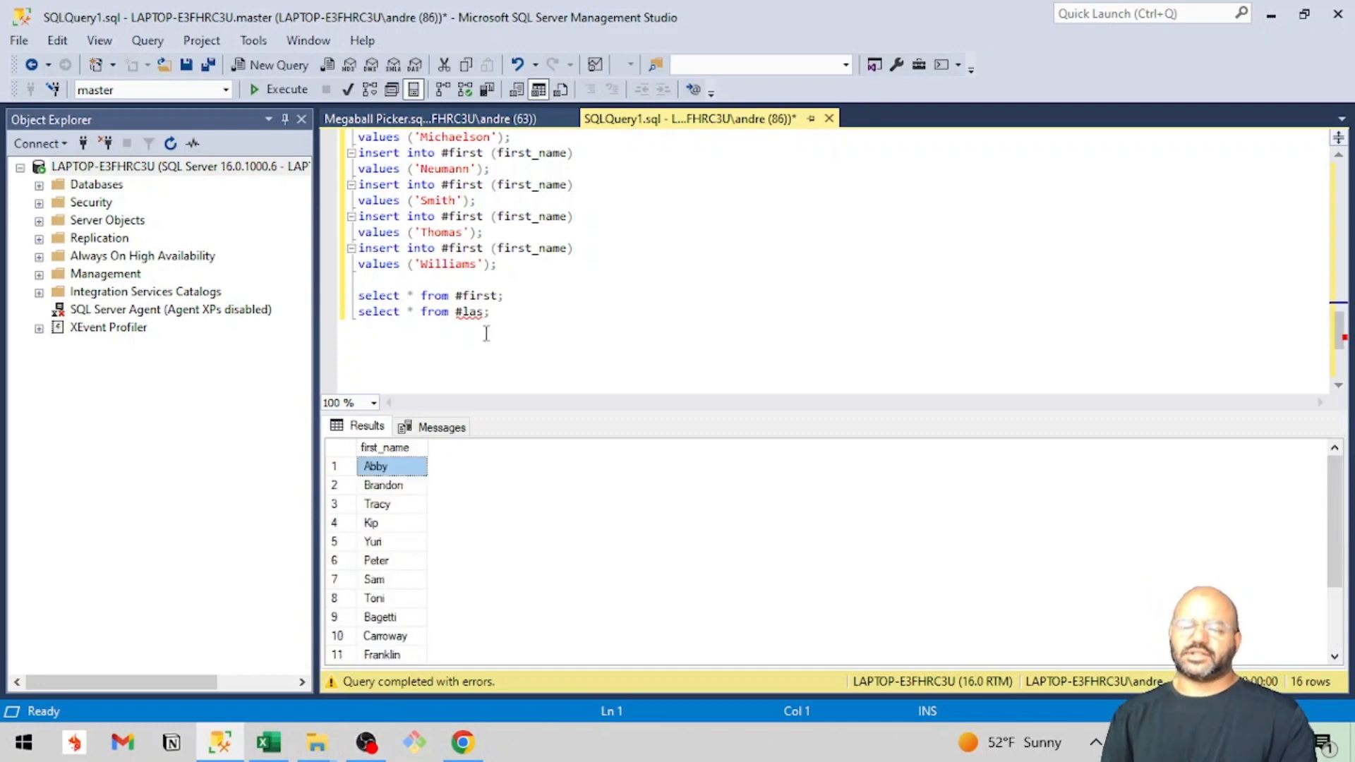
Correct the table name in the second select statement to #last.
{"action": "left_click", "coordinate": [488, 314]}
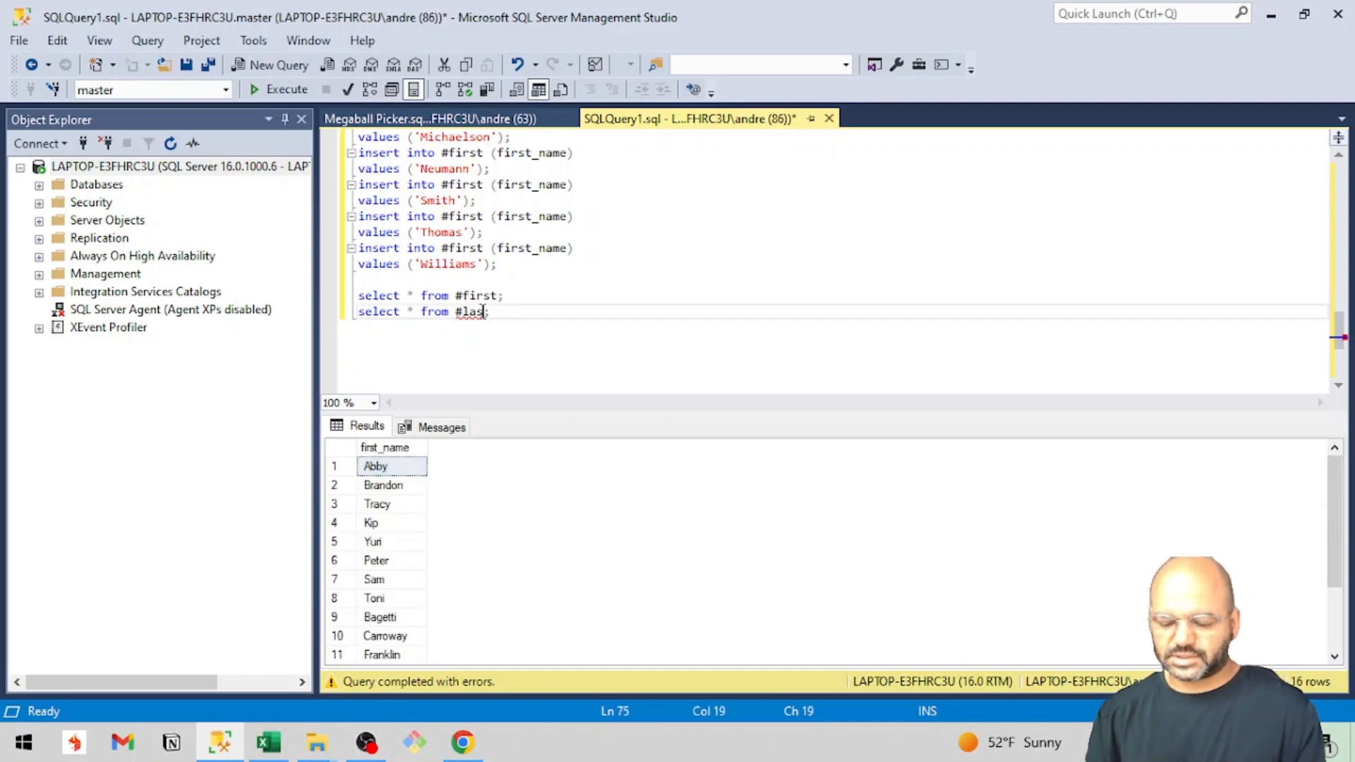
{"action": "type", "text": "t"}
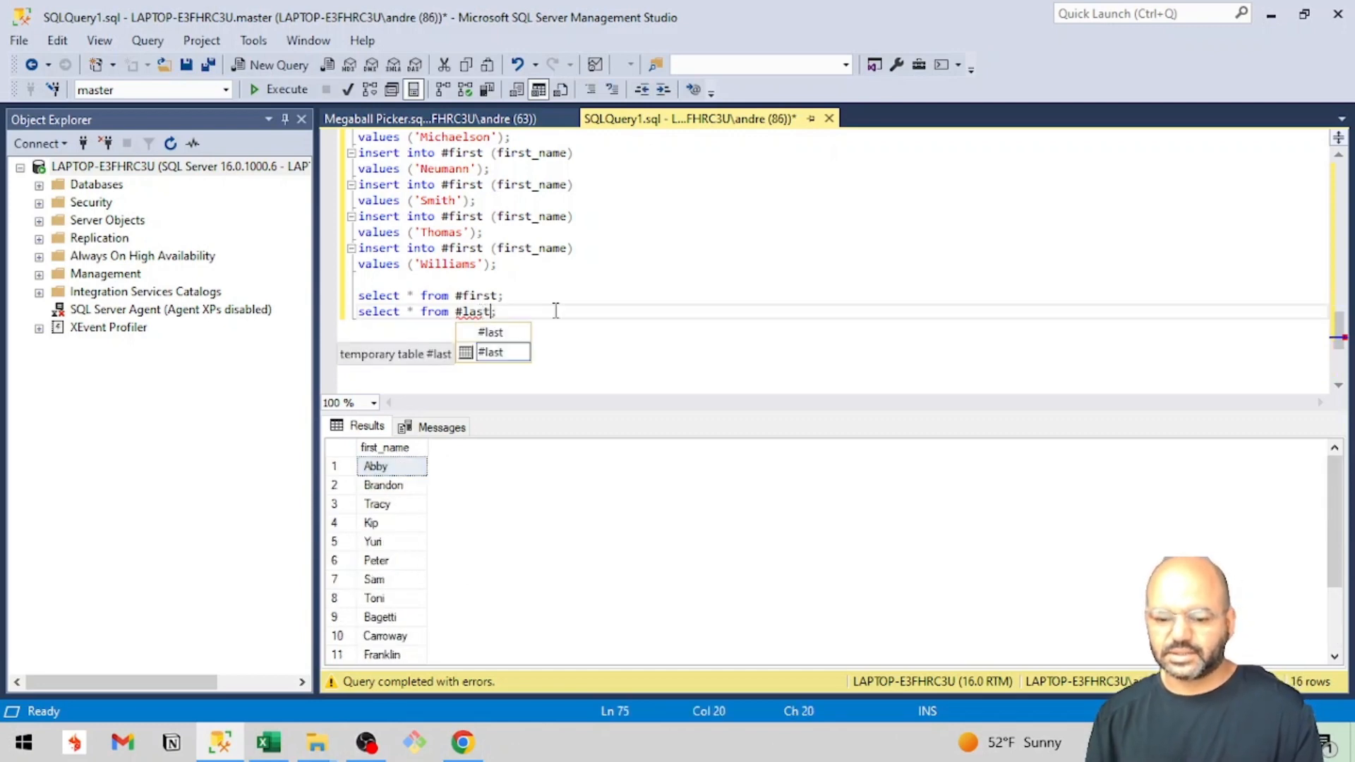
{"action": "key", "text": "Right"}
Change the target table of the first last-name insert statement to #last.
{"action": "scroll", "coordinate": [556, 312], "scroll_direction": "up", "scroll_amount": 1}
{"action": "scroll", "coordinate": [555, 311], "scroll_direction": "up", "scroll_amount": 3}
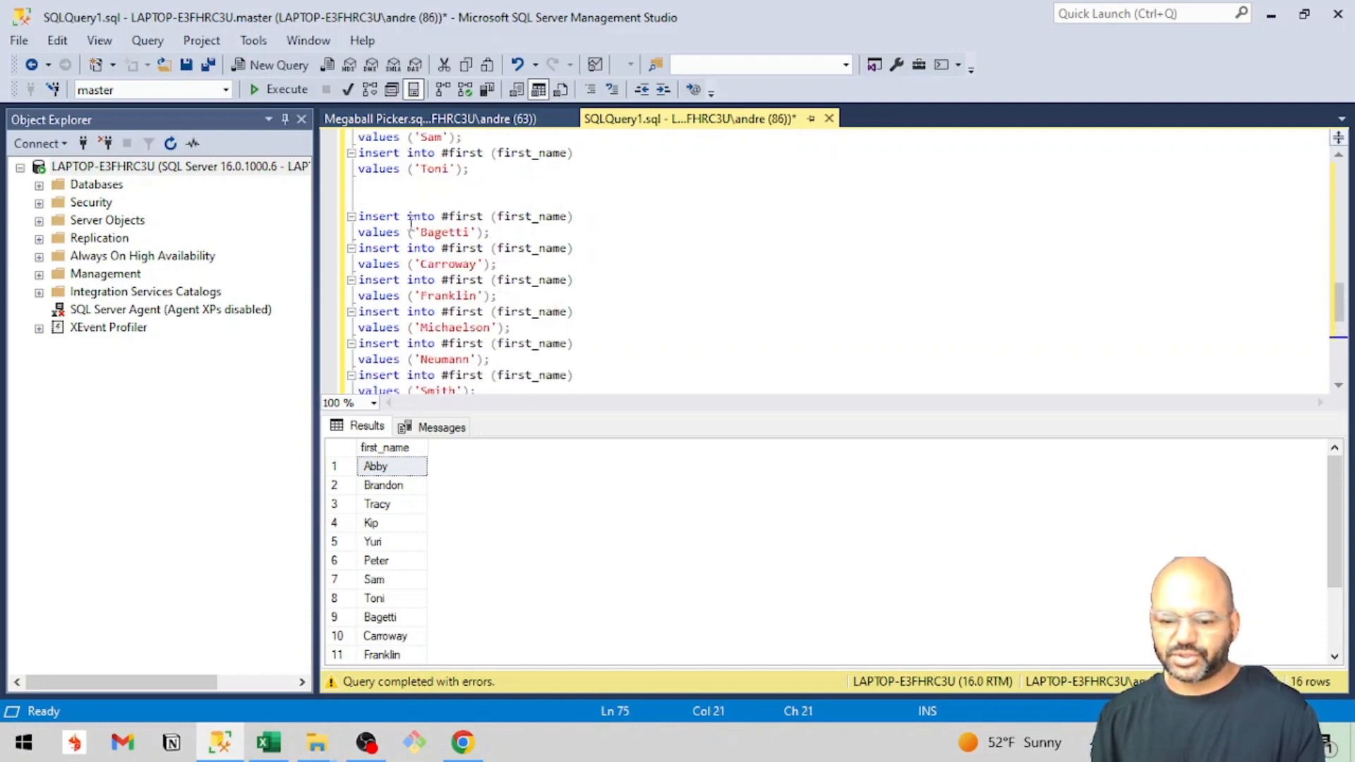
{"action": "double_click", "coordinate": [466, 216]}
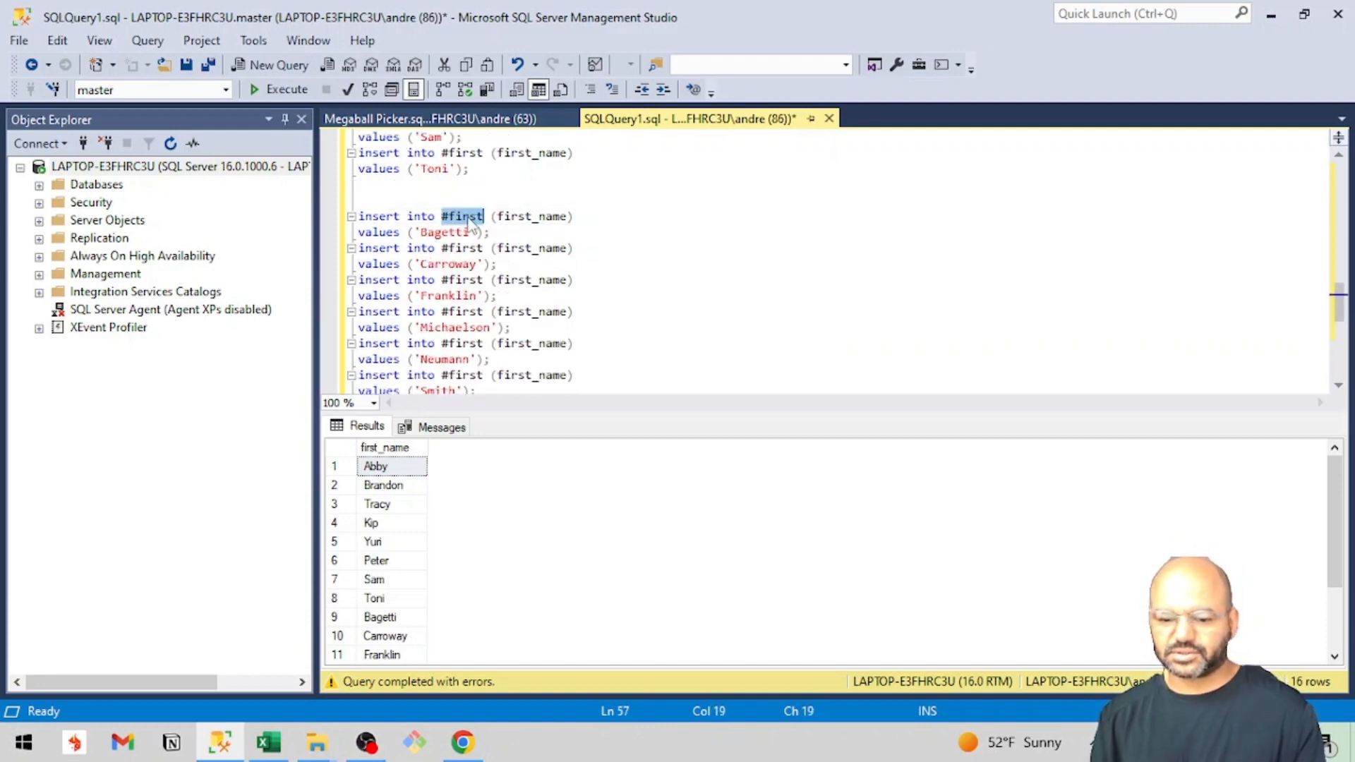
{"action": "type", "text": "#last"}
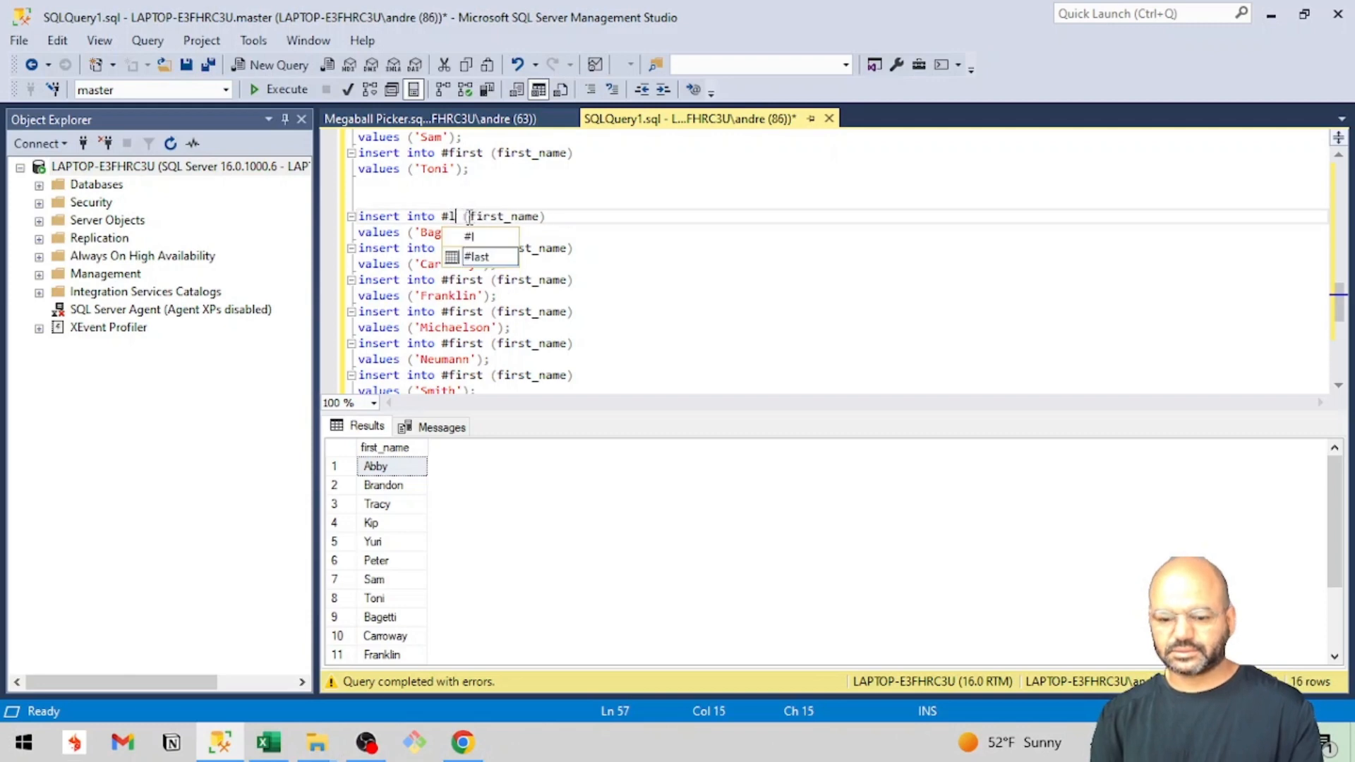
{"action": "left_click", "coordinate": [530, 185]}
Replace #first with #last as the target table in the second, third and fourth last-name insert statements.
{"action": "left_click_drag", "start_coordinate": [530, 185], "coordinate": [464, 217]}
{"action": "left_click", "coordinate": [464, 218]}
{"action": "double_click", "coordinate": [464, 217]}
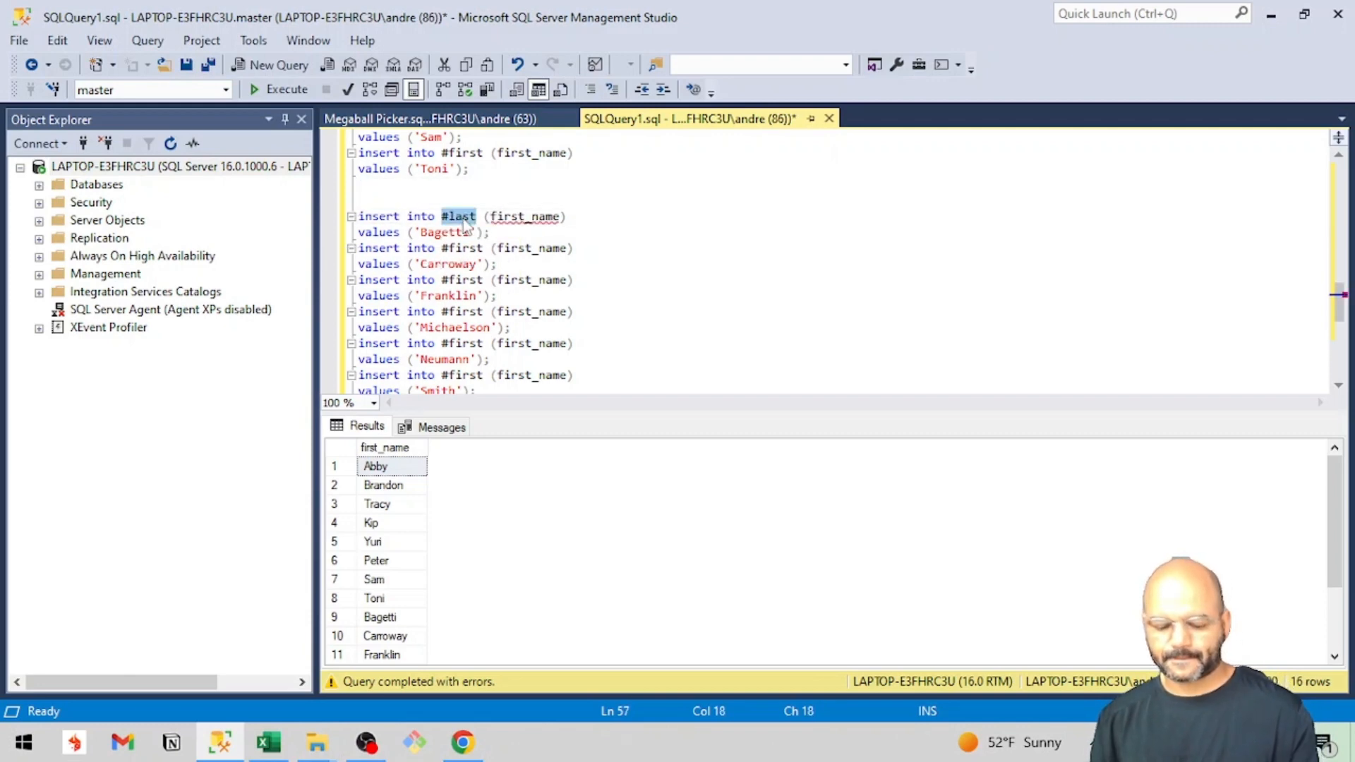
{"action": "scroll", "coordinate": [459, 596], "scroll_direction": "down", "scroll_amount": 2}
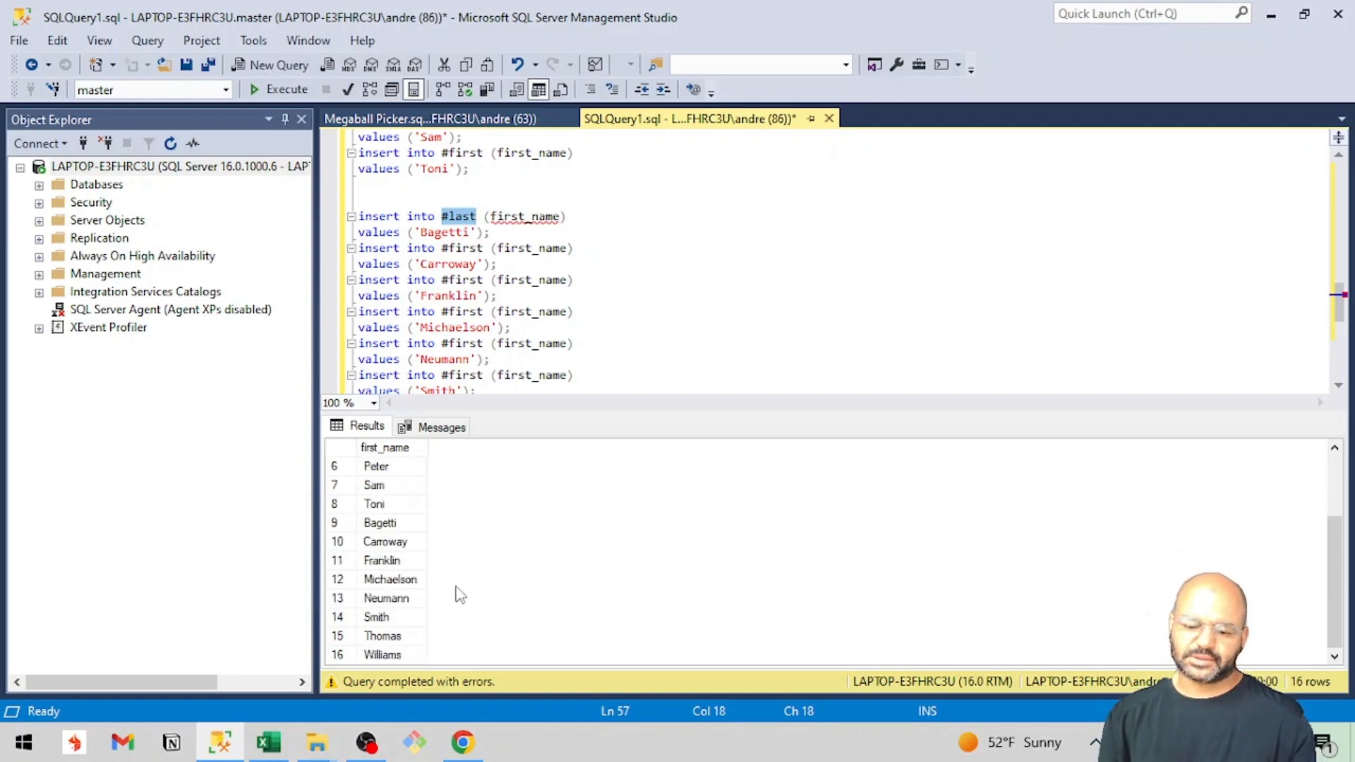
{"action": "scroll", "coordinate": [459, 595], "scroll_direction": "up", "scroll_amount": 2}
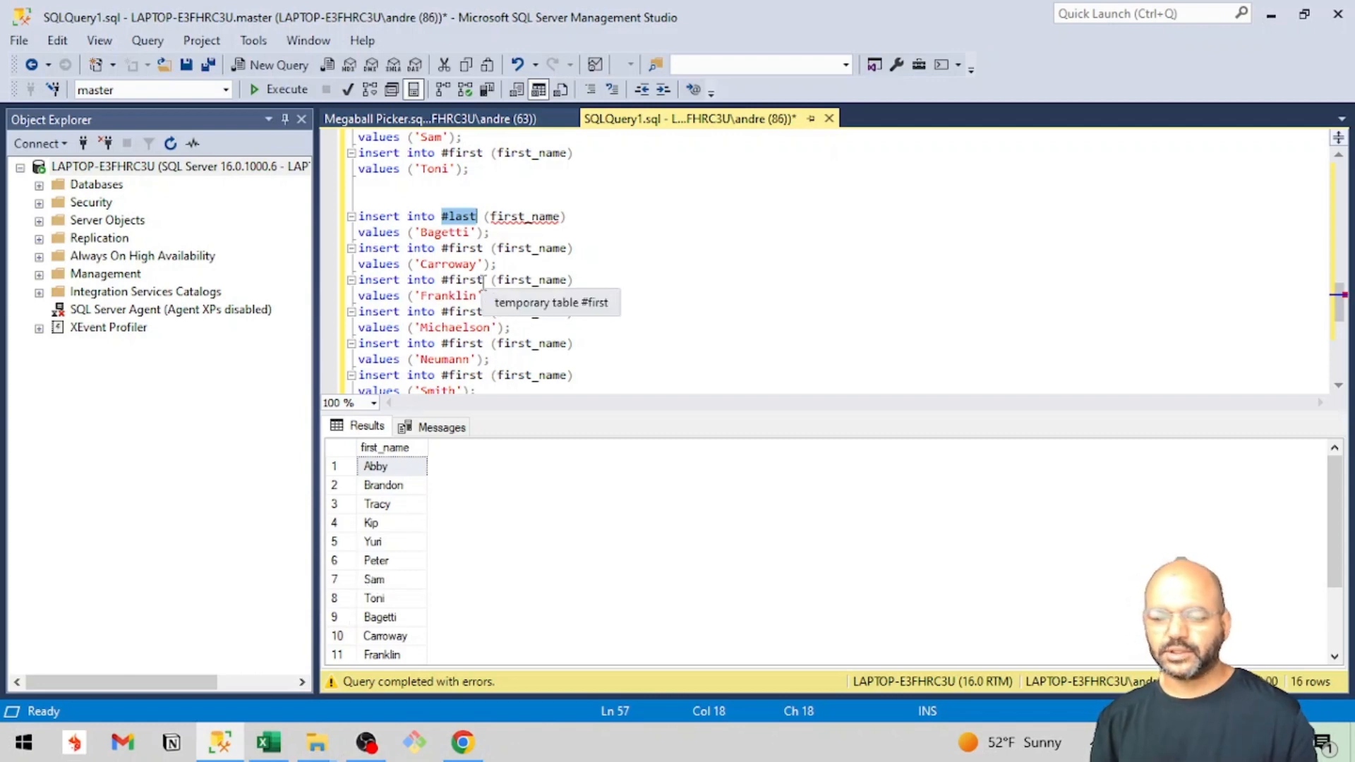
{"action": "double_click", "coordinate": [466, 248]}
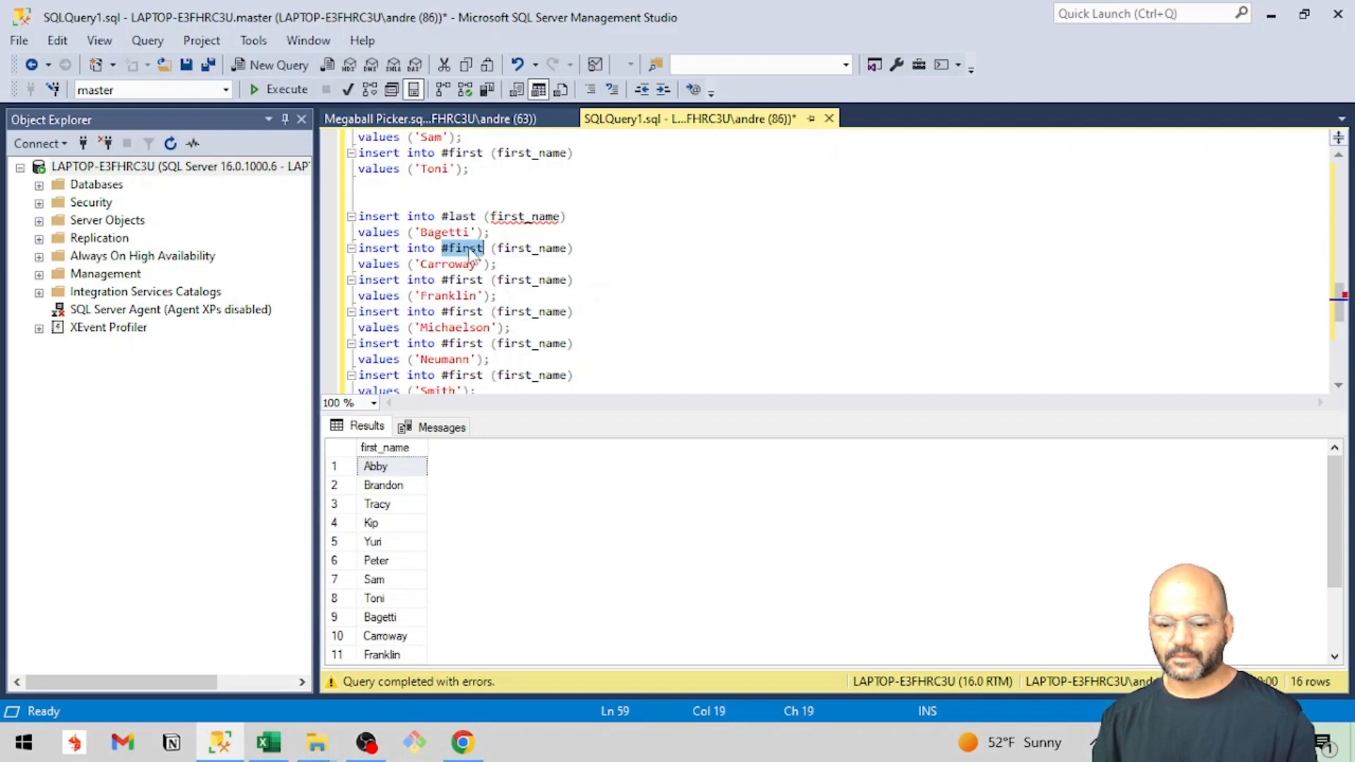
{"action": "type", "text": "#last"}
{"action": "double_click", "coordinate": [462, 280]}
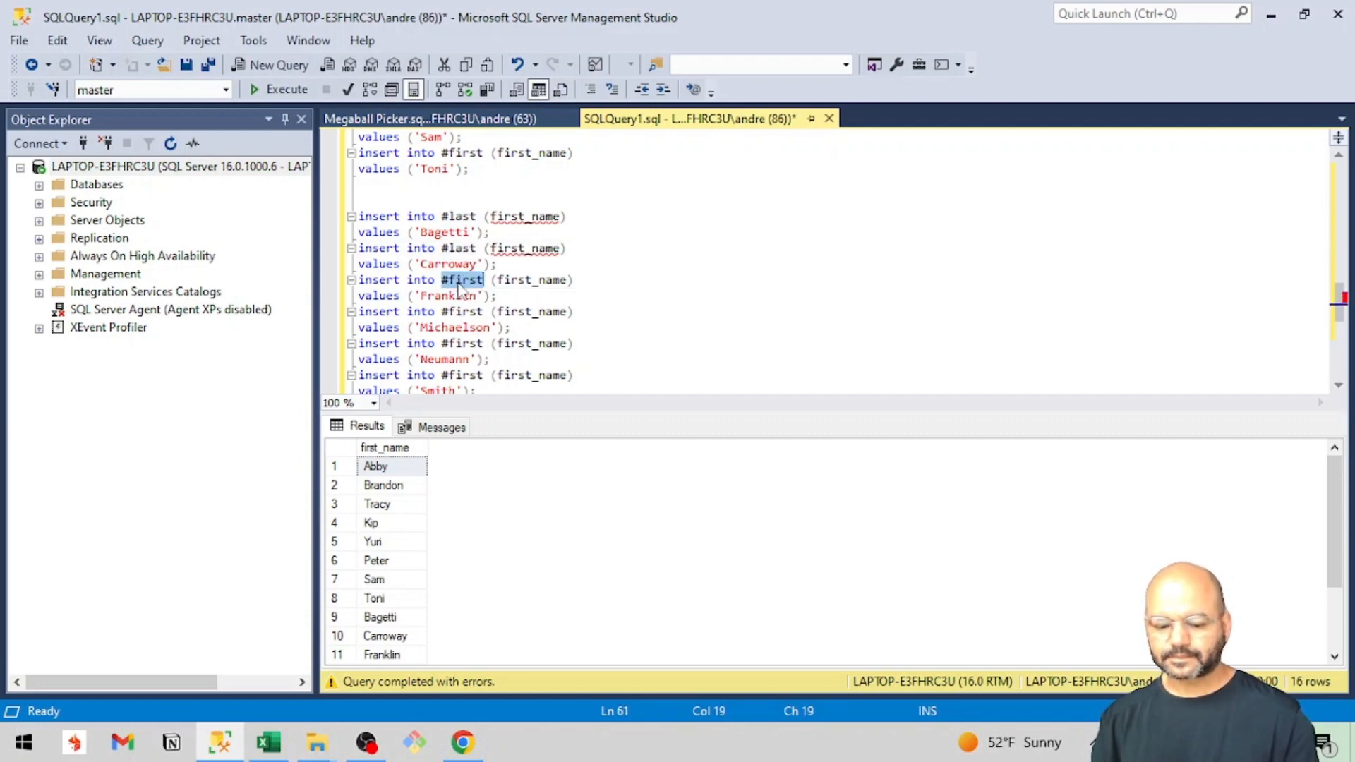
{"action": "type", "text": "#last"}
{"action": "scroll", "coordinate": [463, 283], "scroll_direction": "down", "scroll_amount": 1}
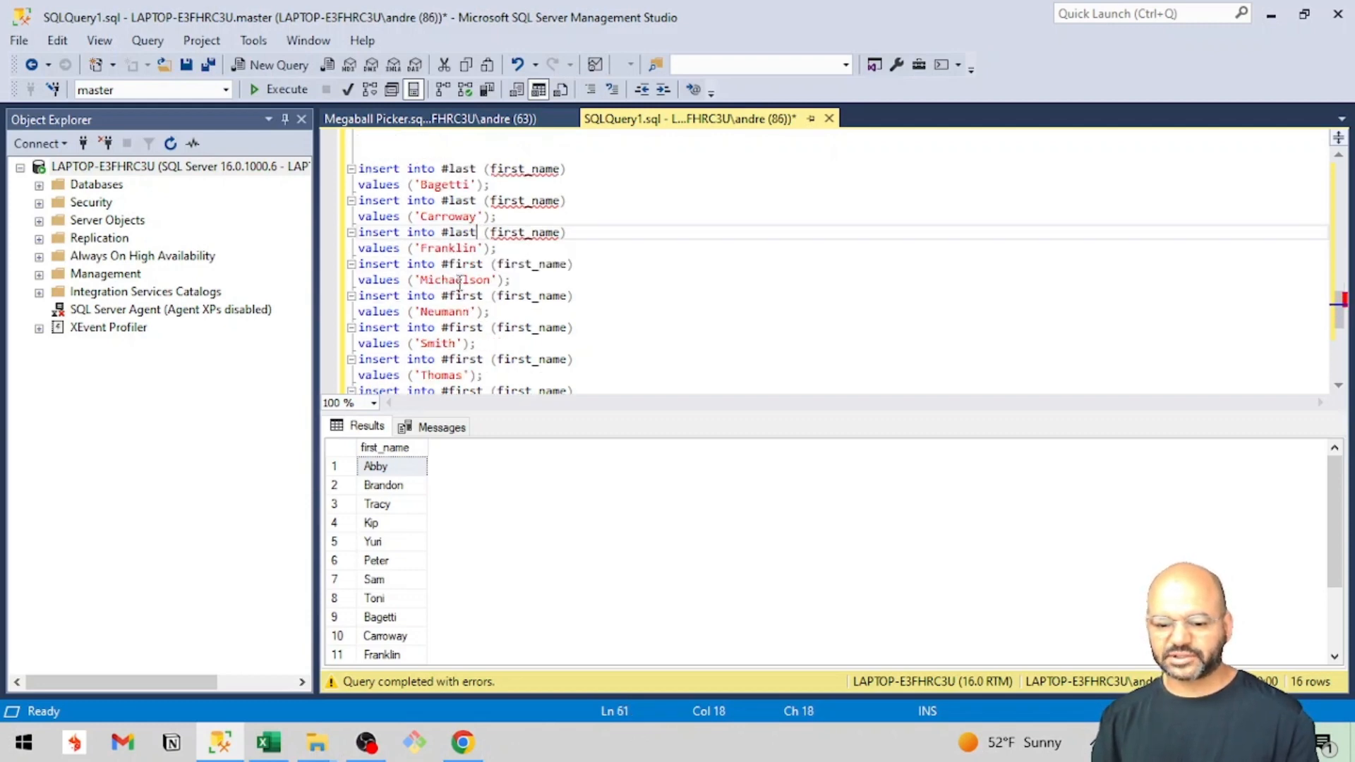
{"action": "double_click", "coordinate": [465, 264]}
{"action": "type", "text": "#last"}
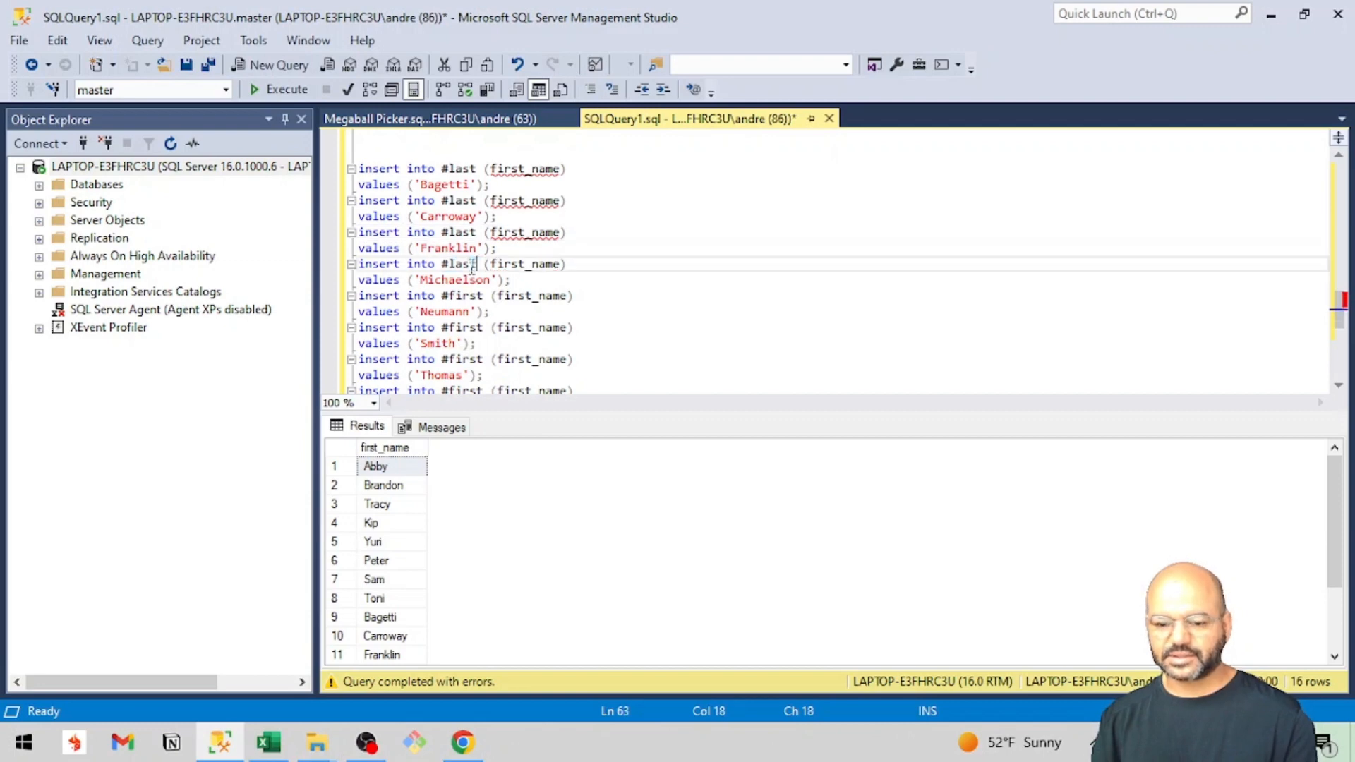
Replace #first with #last as the target table in the last four last-name insert statements and run the query.
{"action": "double_click", "coordinate": [462, 297]}
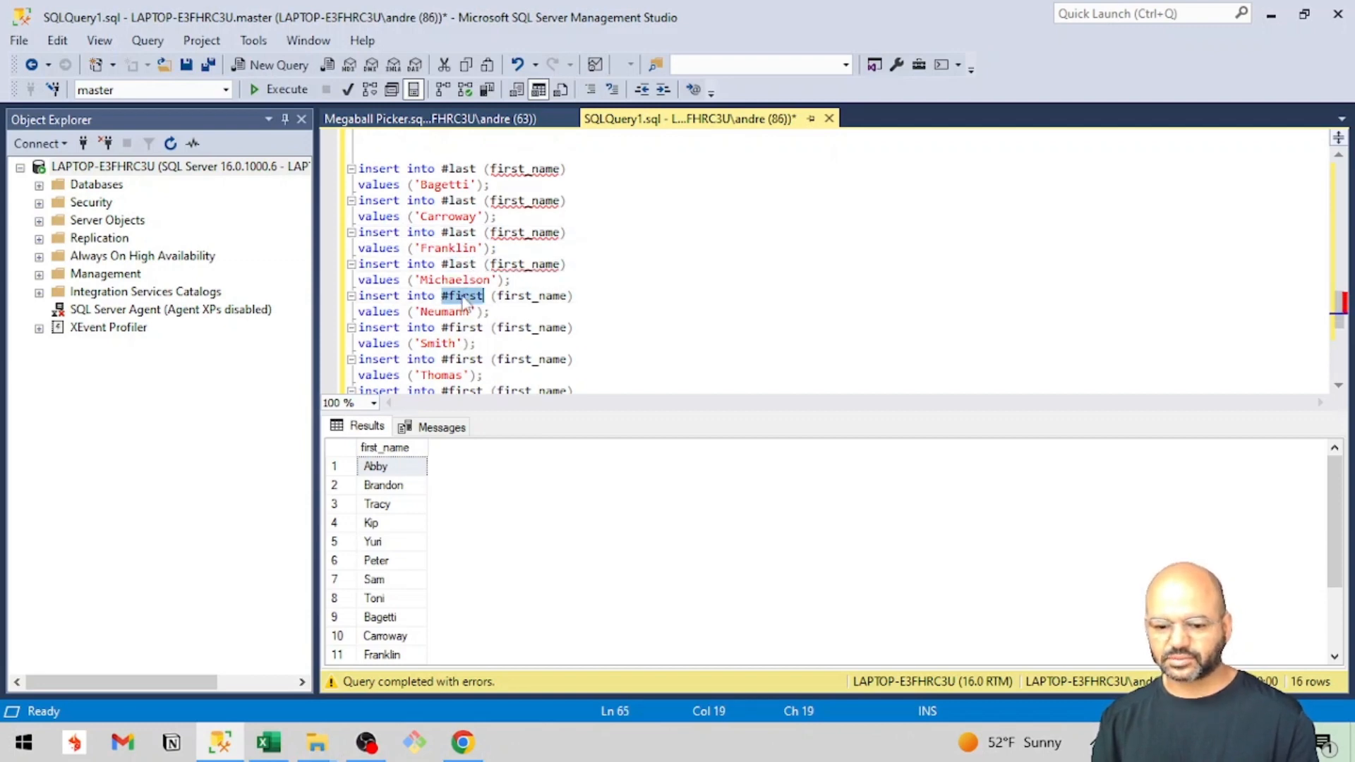
{"action": "type", "text": "#last"}
{"action": "double_click", "coordinate": [462, 327]}
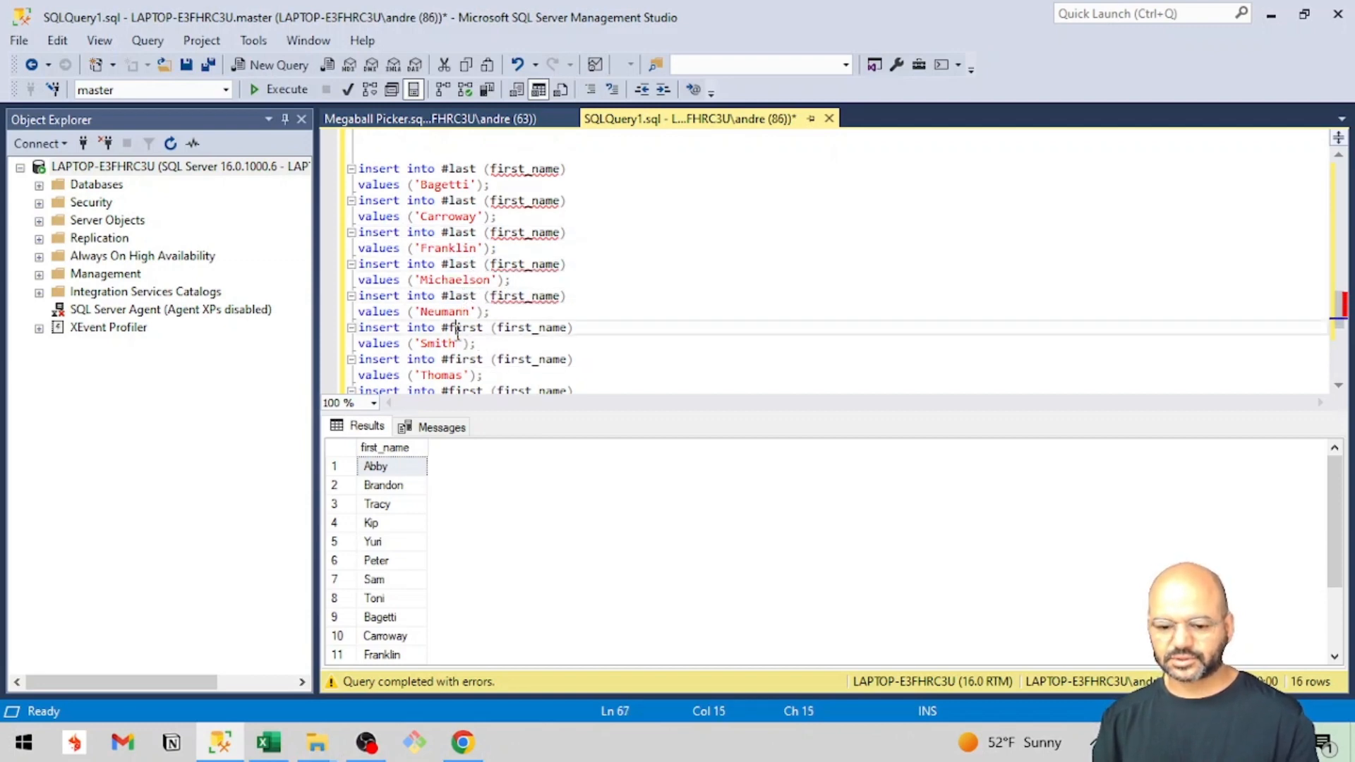
{"action": "type", "text": "#last"}
{"action": "scroll", "coordinate": [461, 342], "scroll_direction": "down", "scroll_amount": 1}
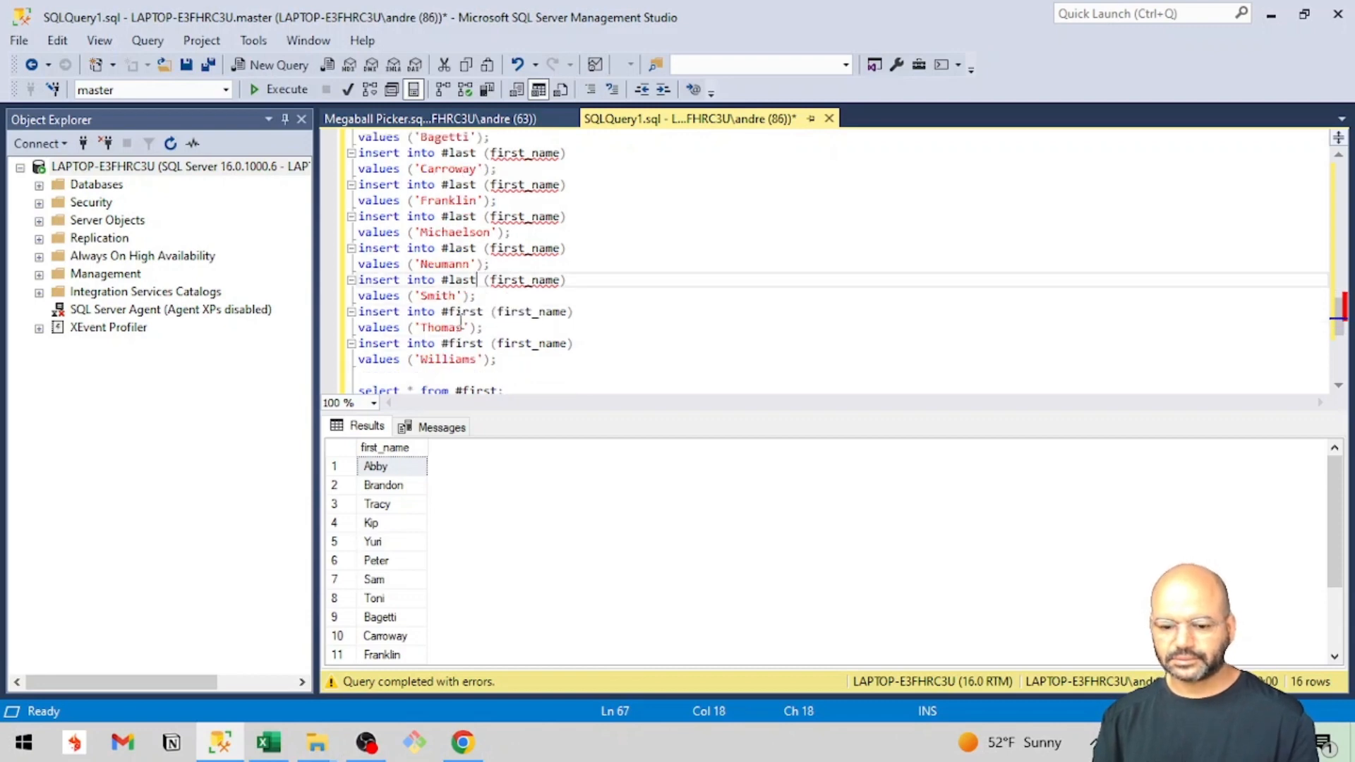
{"action": "double_click", "coordinate": [463, 312]}
{"action": "type", "text": "#last"}
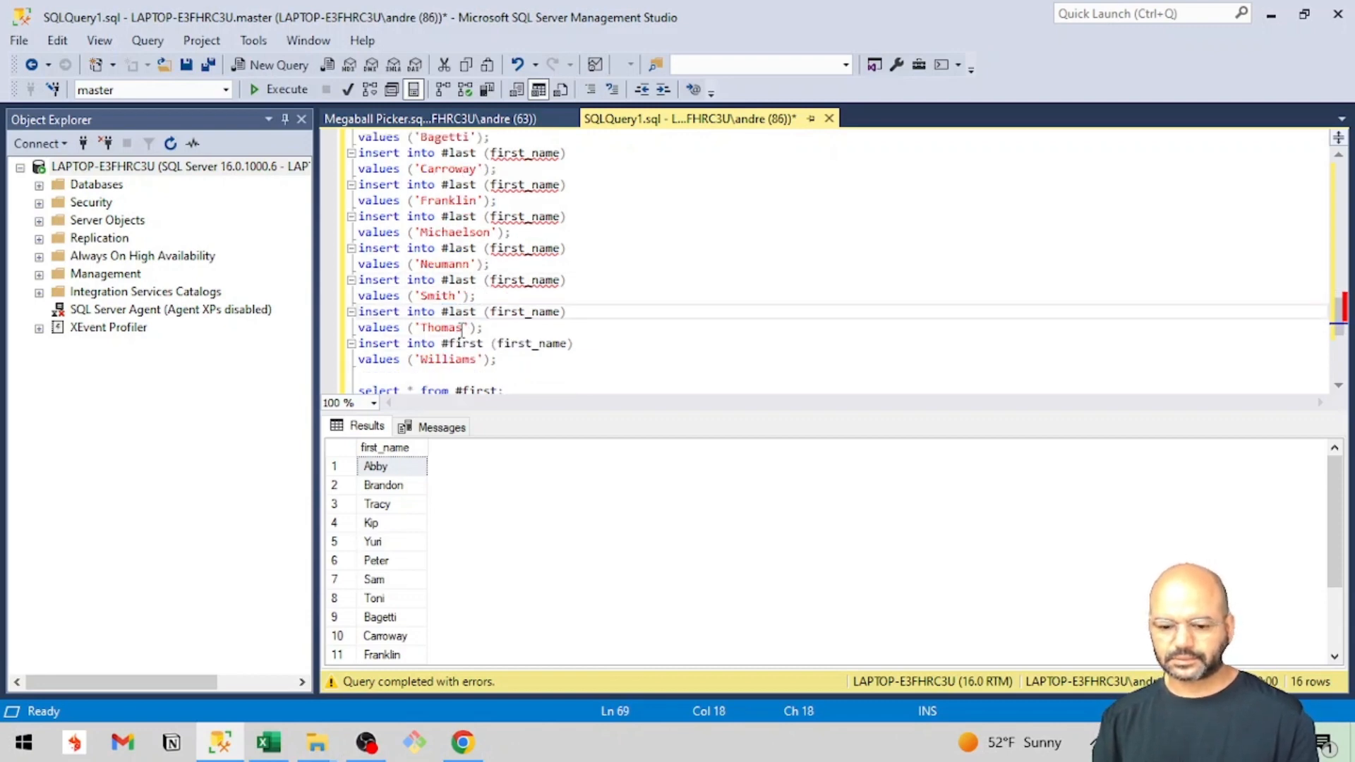
{"action": "double_click", "coordinate": [462, 344]}
{"action": "type", "text": "#last"}
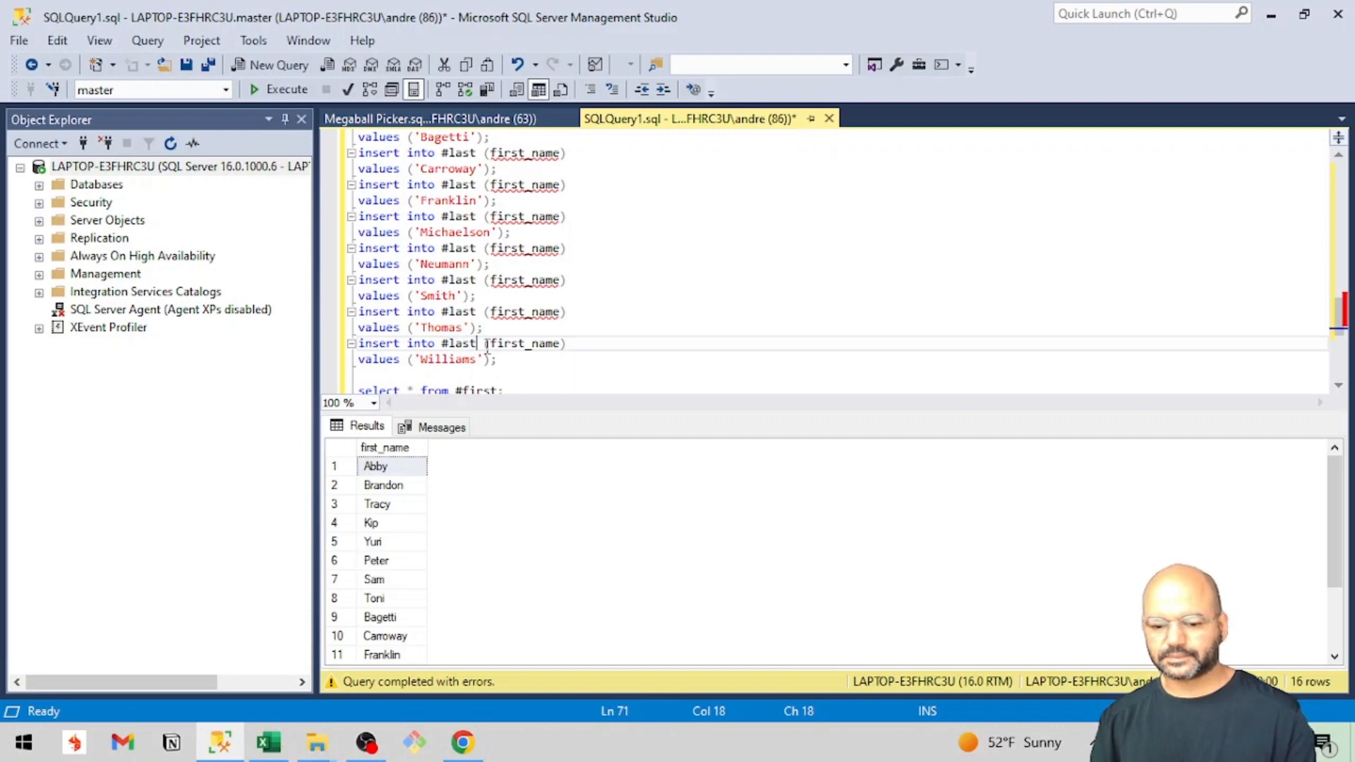
{"action": "scroll", "coordinate": [581, 359], "scroll_direction": "down", "scroll_amount": 2}
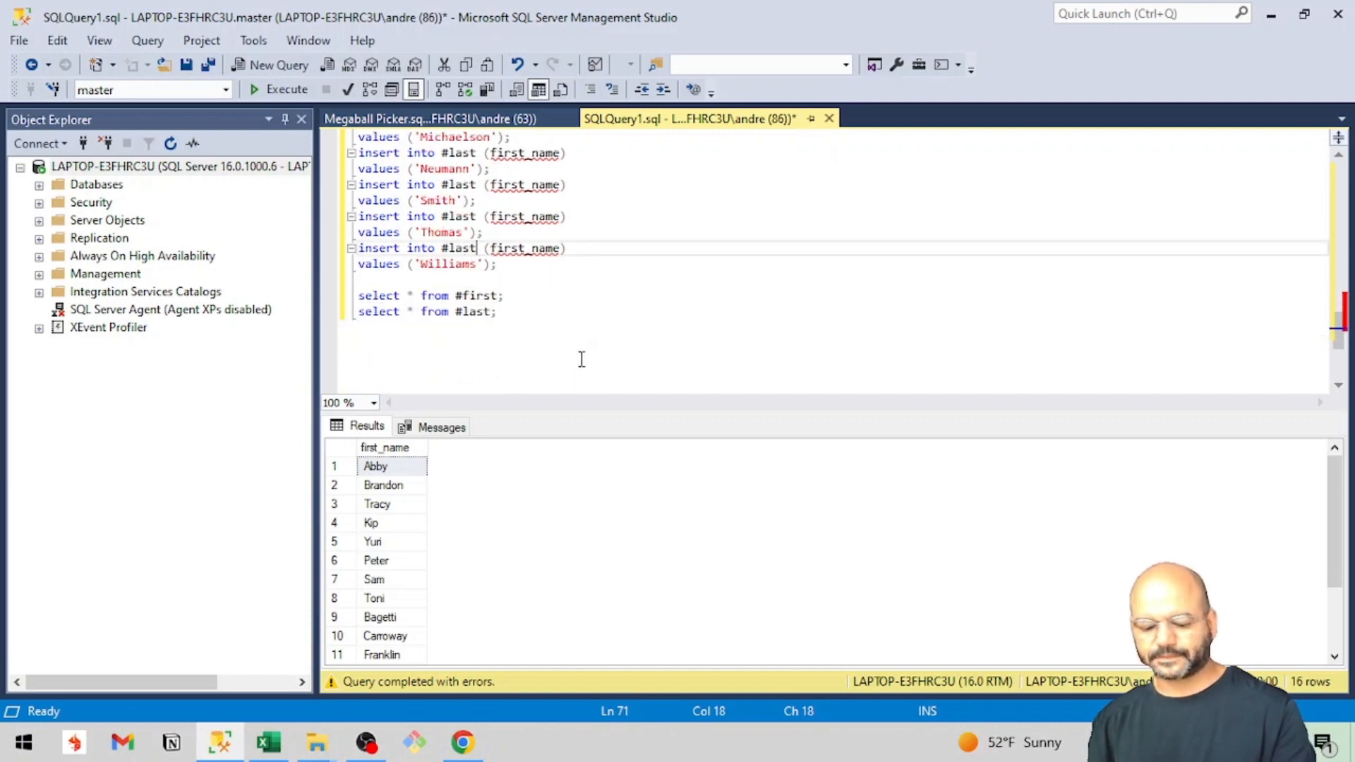
{"action": "key", "text": "F5"}
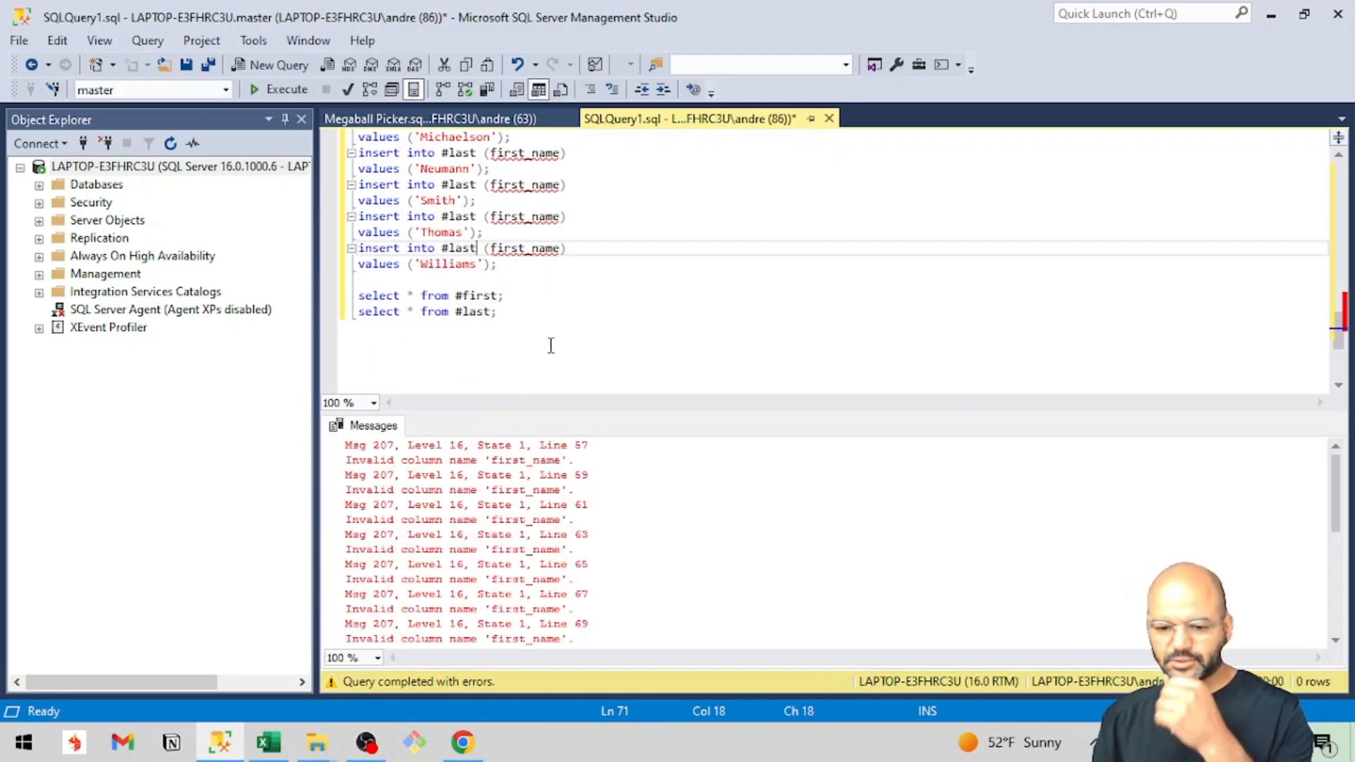
Change the column name from first_name to last_name in the first four #last insert statements.
{"action": "scroll", "coordinate": [535, 336], "scroll_direction": "up", "scroll_amount": 3}
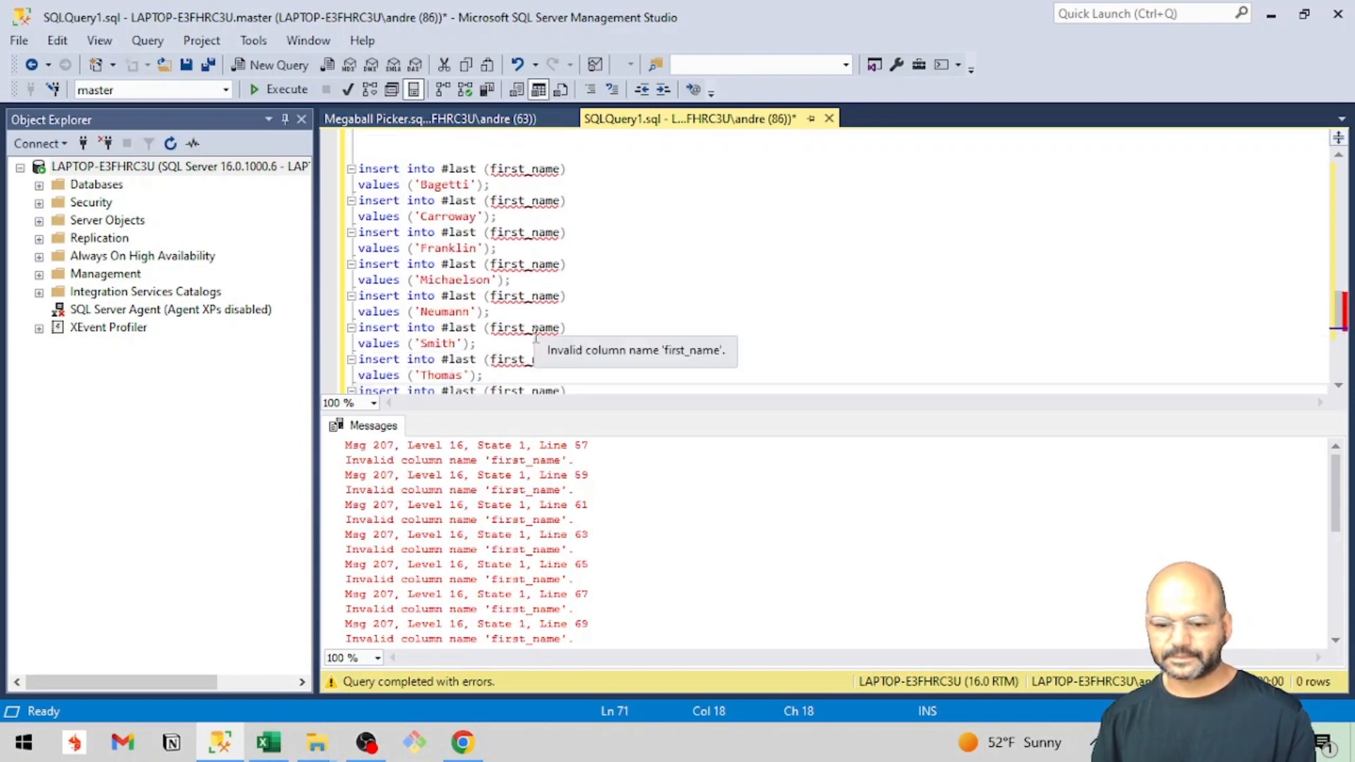
{"action": "double_click", "coordinate": [519, 170]}
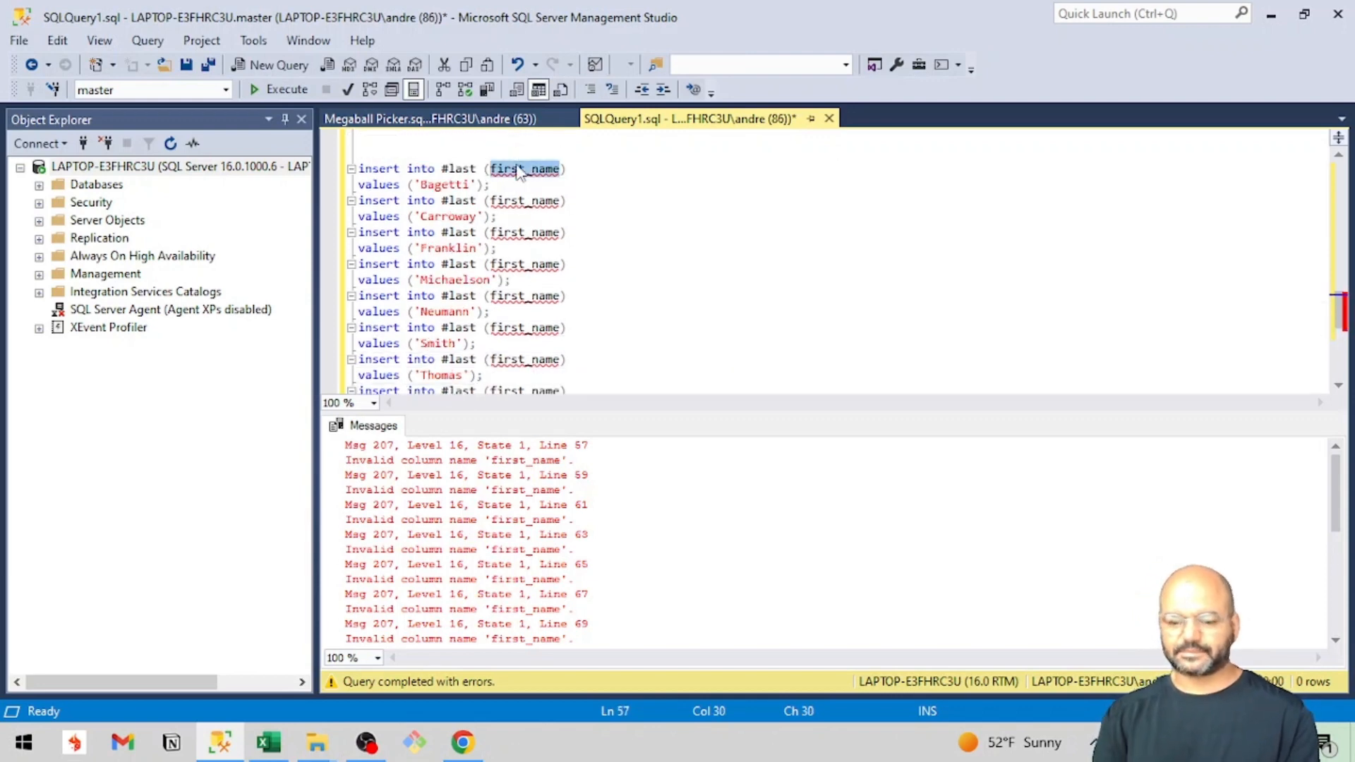
{"action": "type", "text": "last"}
{"action": "key", "text": "Tab"}
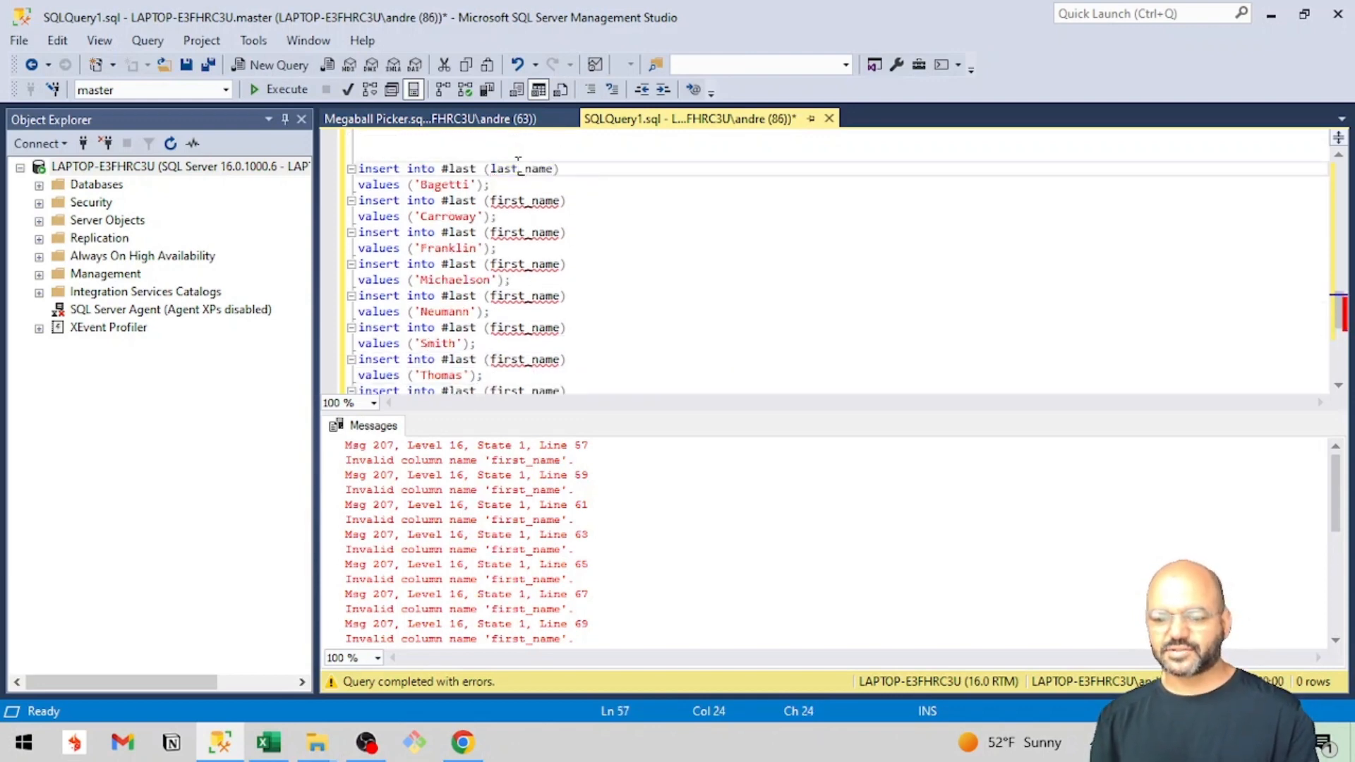
{"action": "double_click", "coordinate": [519, 170]}
{"action": "key", "text": "ctrl+c"}
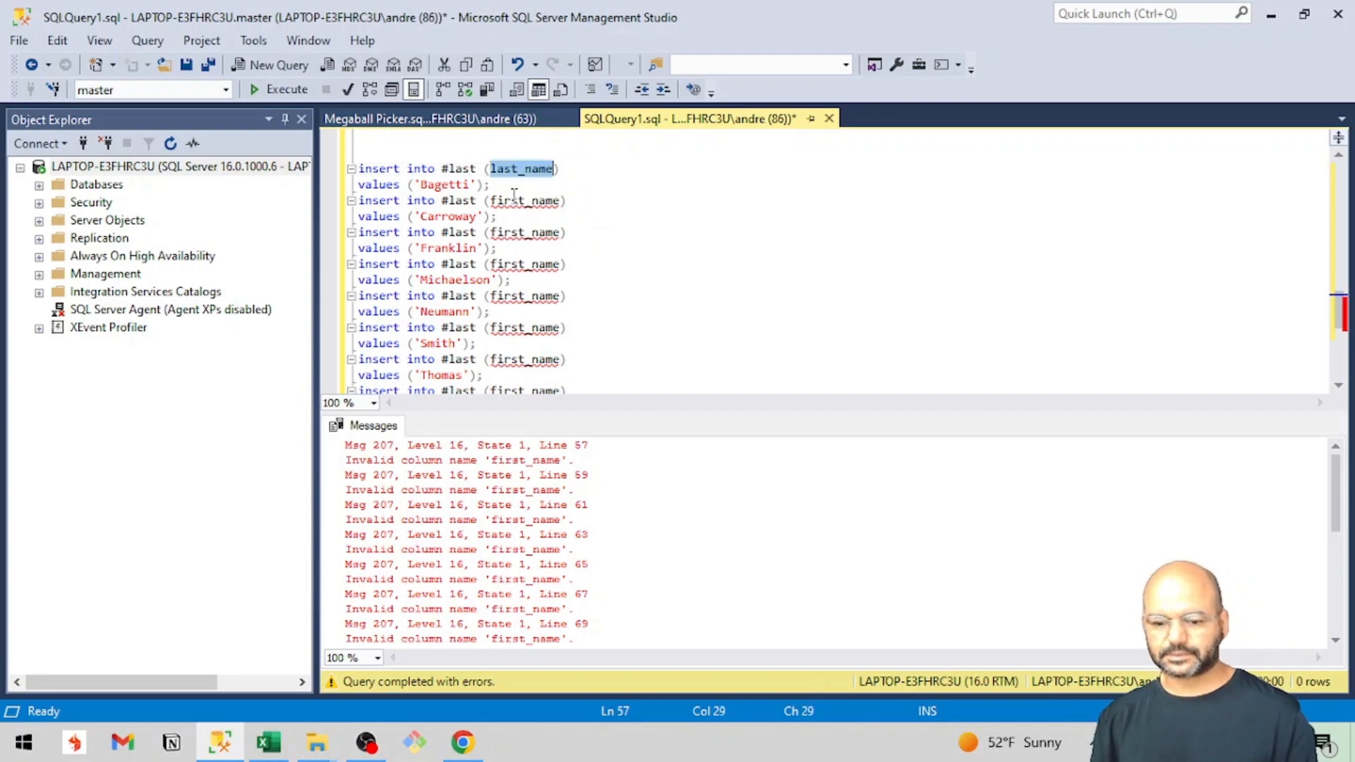
{"action": "double_click", "coordinate": [522, 202]}
{"action": "key", "text": "ctrl+v"}
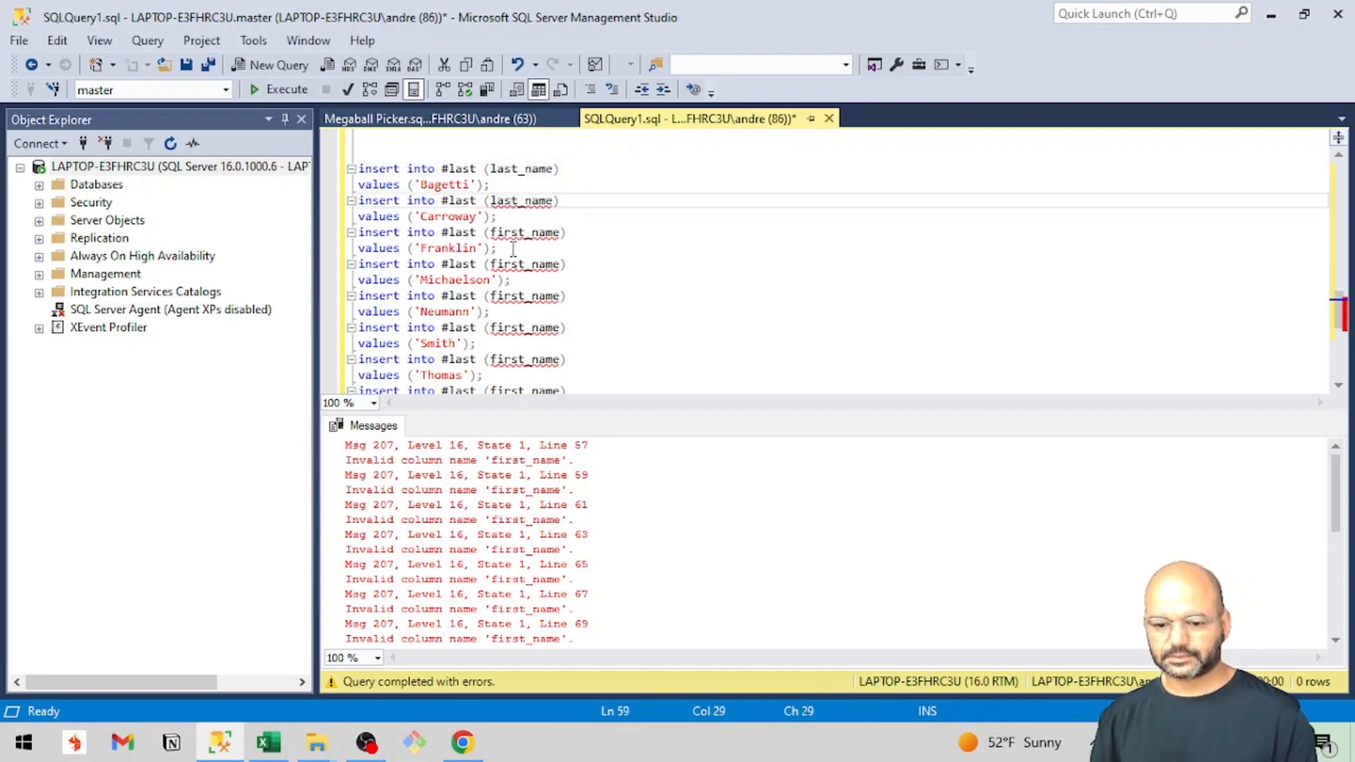
{"action": "double_click", "coordinate": [520, 237]}
{"action": "key", "text": "ctrl+v"}
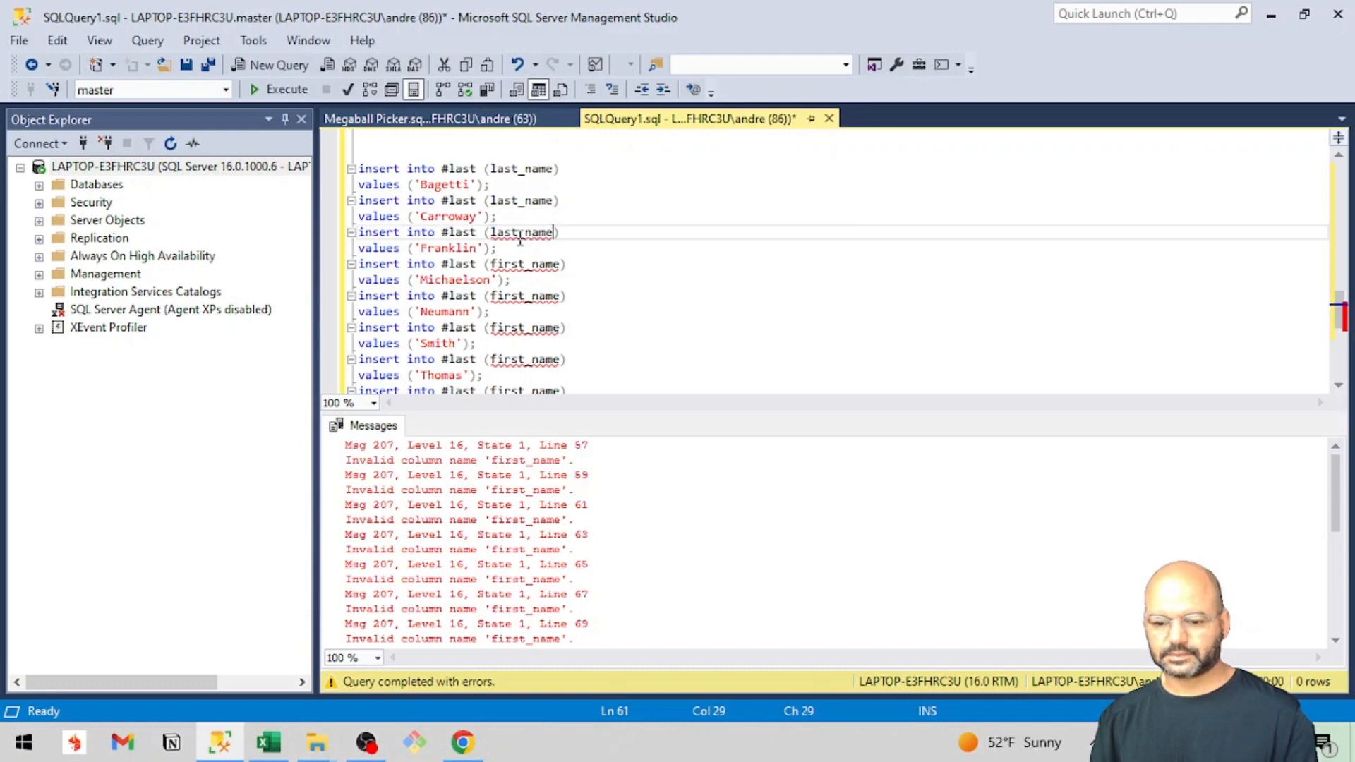
{"action": "double_click", "coordinate": [516, 265]}
{"action": "key", "text": "ctrl+v"}
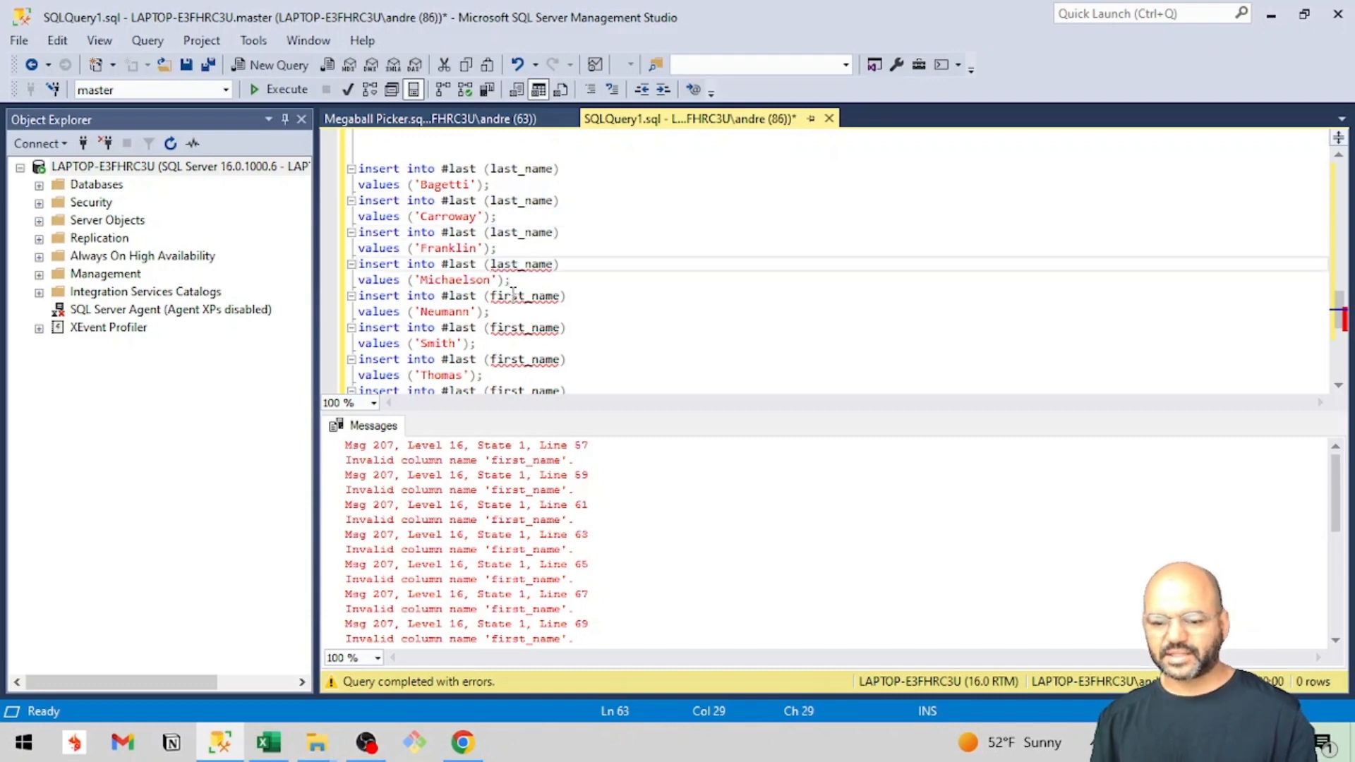
Replace first_name with last_name in the remaining four #last insert statements.
{"action": "double_click", "coordinate": [513, 296]}
{"action": "key", "text": "ctrl+v"}
{"action": "double_click", "coordinate": [509, 327]}
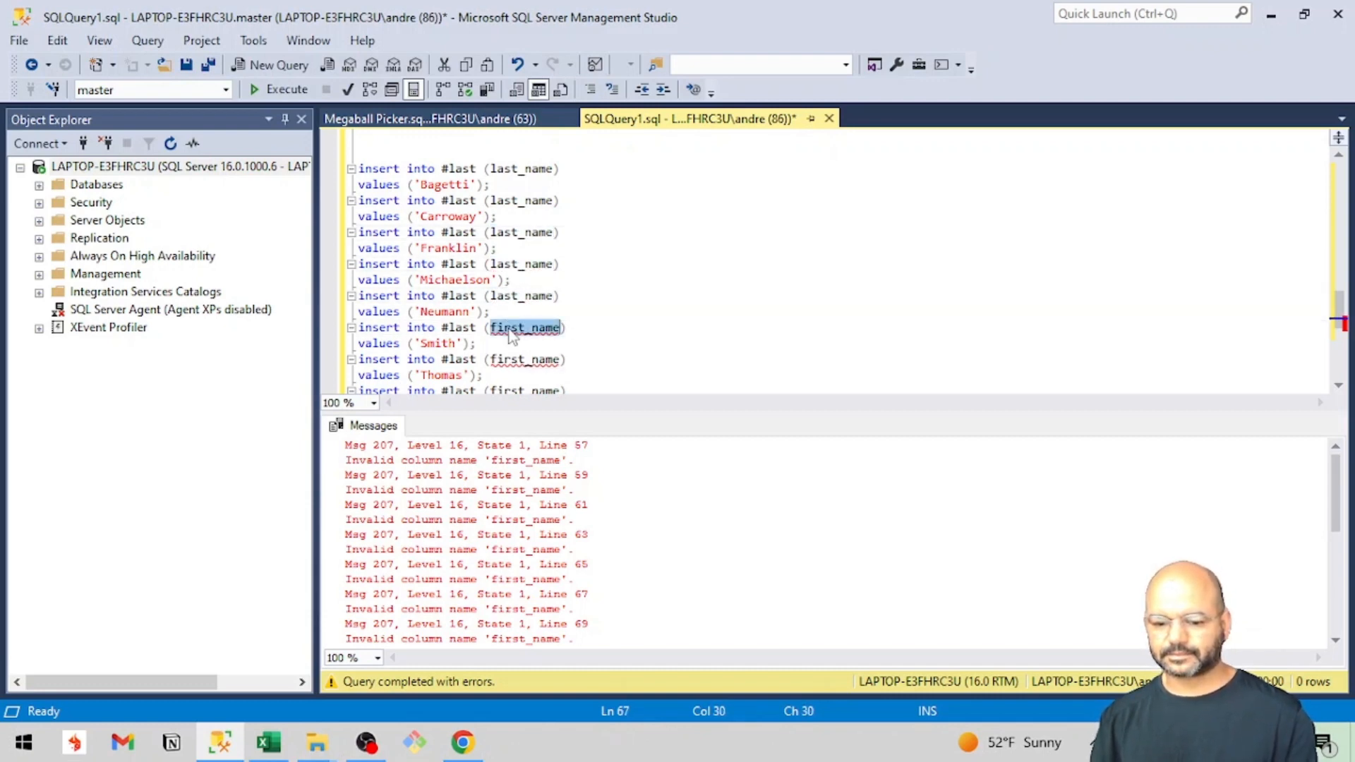
{"action": "key", "text": "ctrl+v"}
{"action": "double_click", "coordinate": [507, 359]}
{"action": "key", "text": "ctrl+v"}
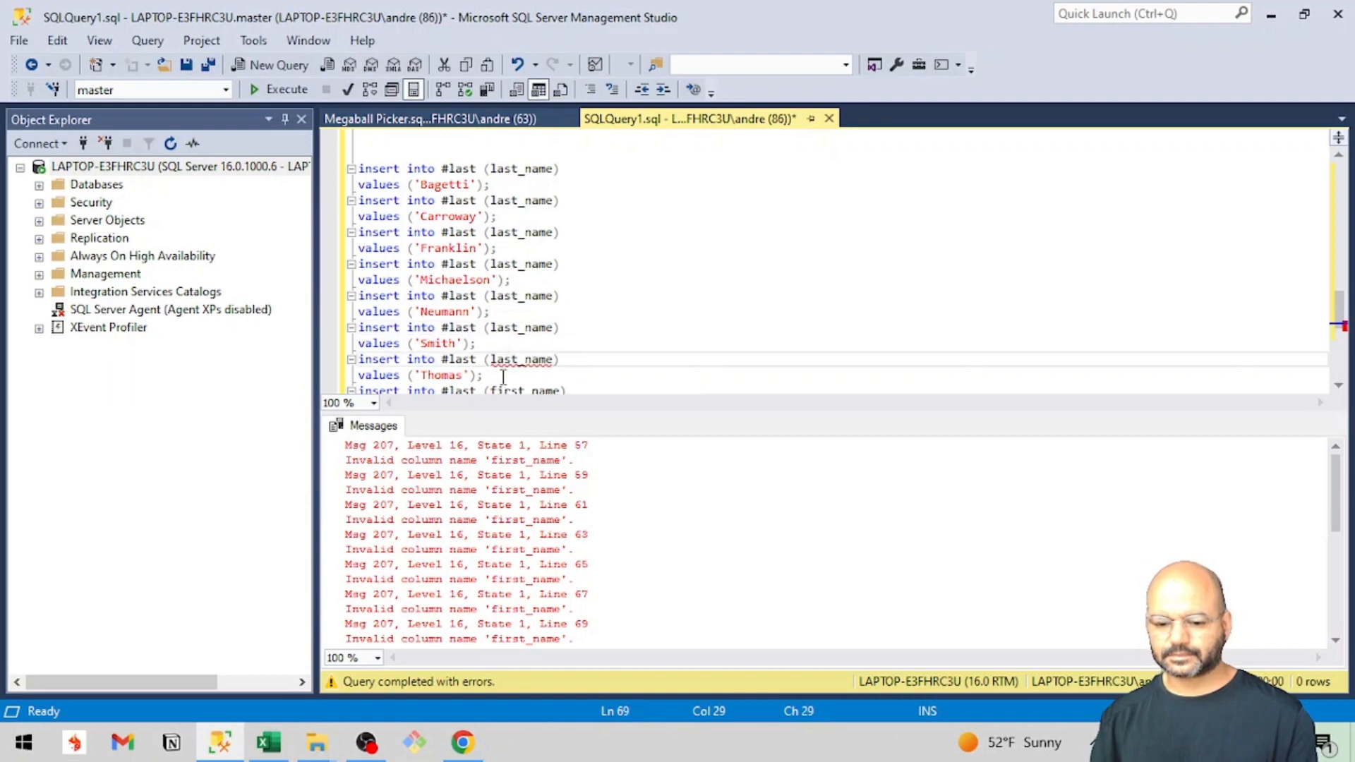
{"action": "scroll", "coordinate": [508, 356], "scroll_direction": "down", "scroll_amount": 1}
{"action": "double_click", "coordinate": [511, 344]}
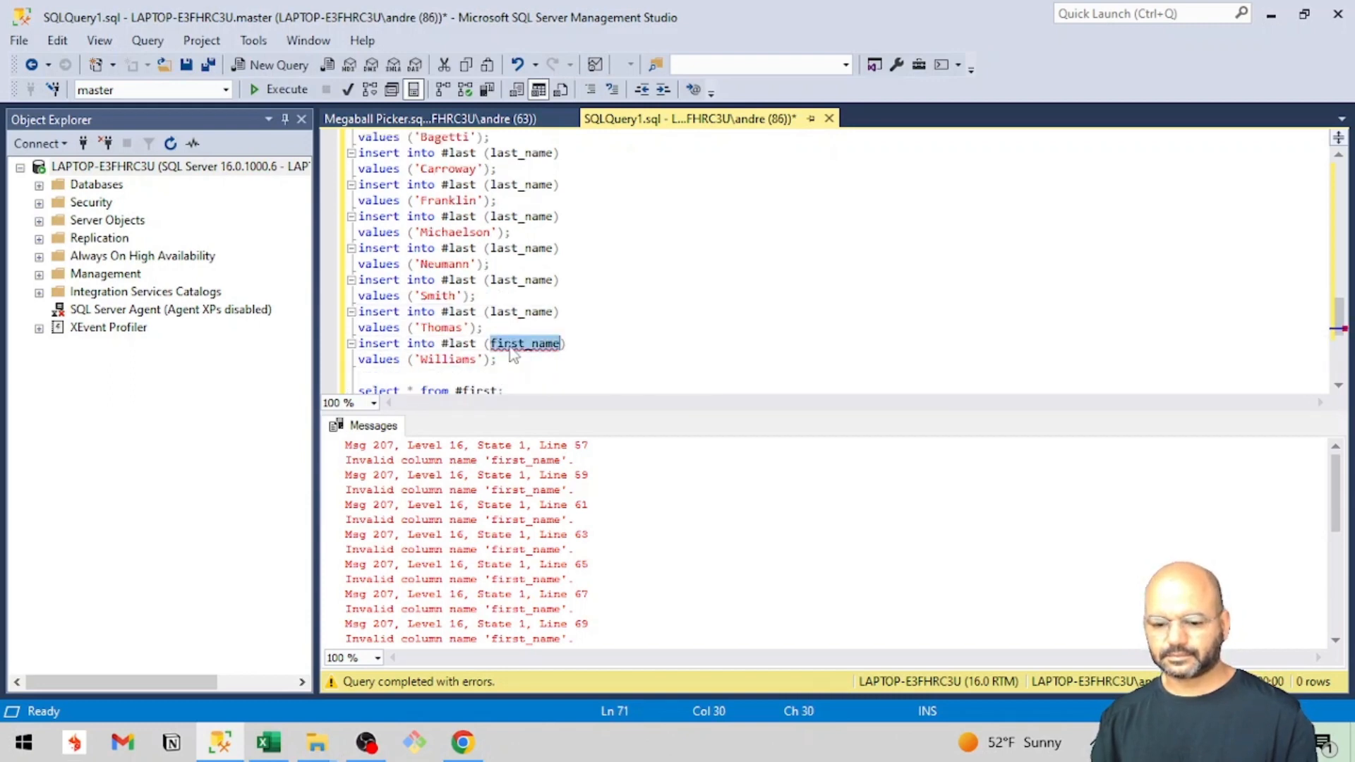
{"action": "key", "text": "ctrl+v"}
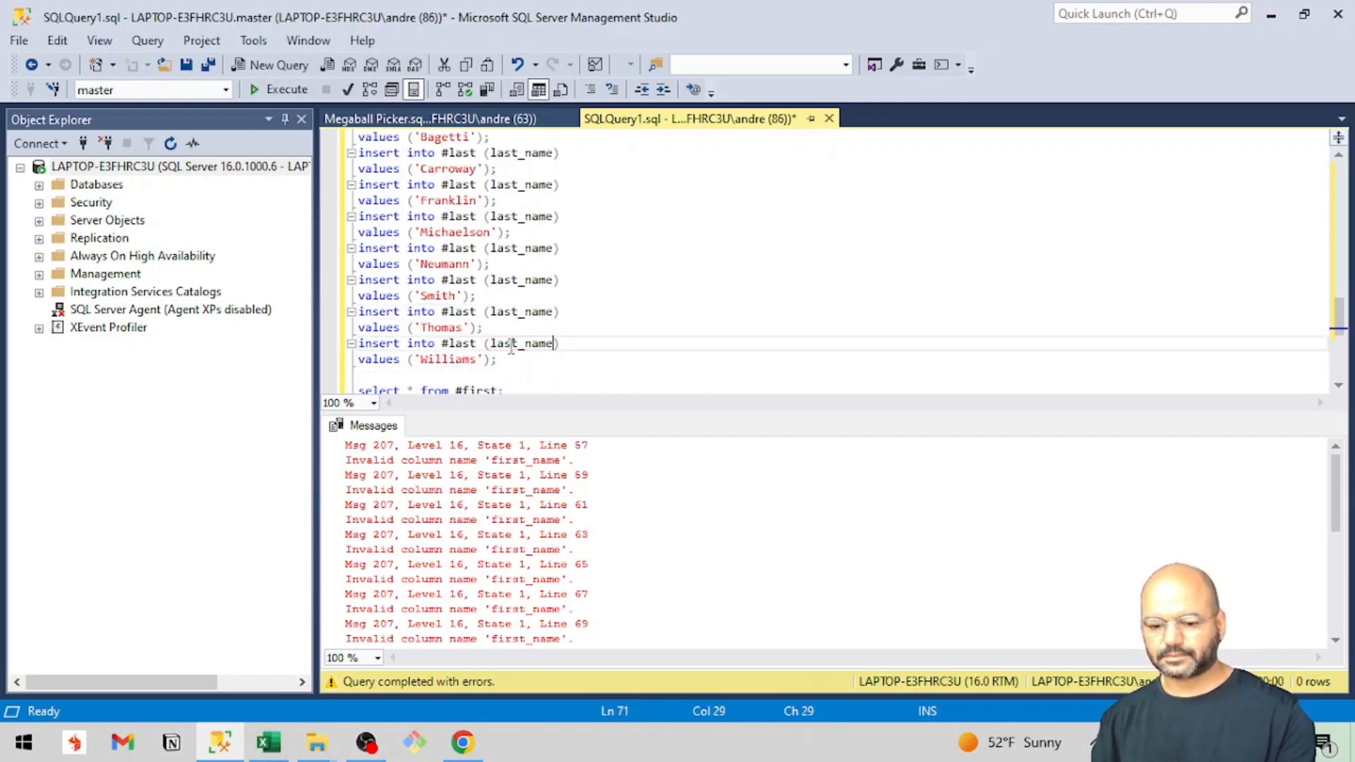
Run the corrected query and look through the first-name and last-name result sets.
{"action": "key", "text": "F5"}
{"action": "scroll", "coordinate": [477, 561], "scroll_direction": "down", "scroll_amount": 3}
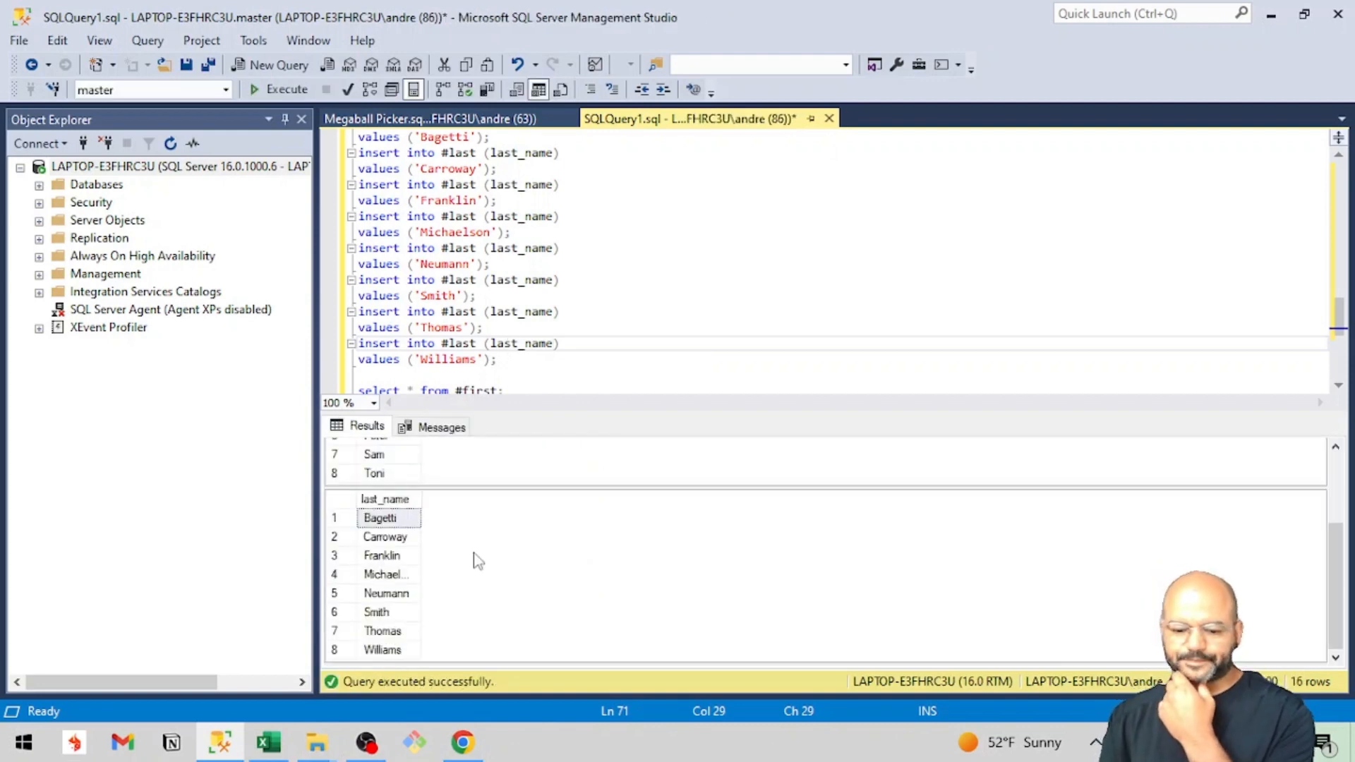
{"action": "scroll", "coordinate": [477, 561], "scroll_direction": "up", "scroll_amount": 3}
{"action": "scroll", "coordinate": [475, 560], "scroll_direction": "down", "scroll_amount": 3}
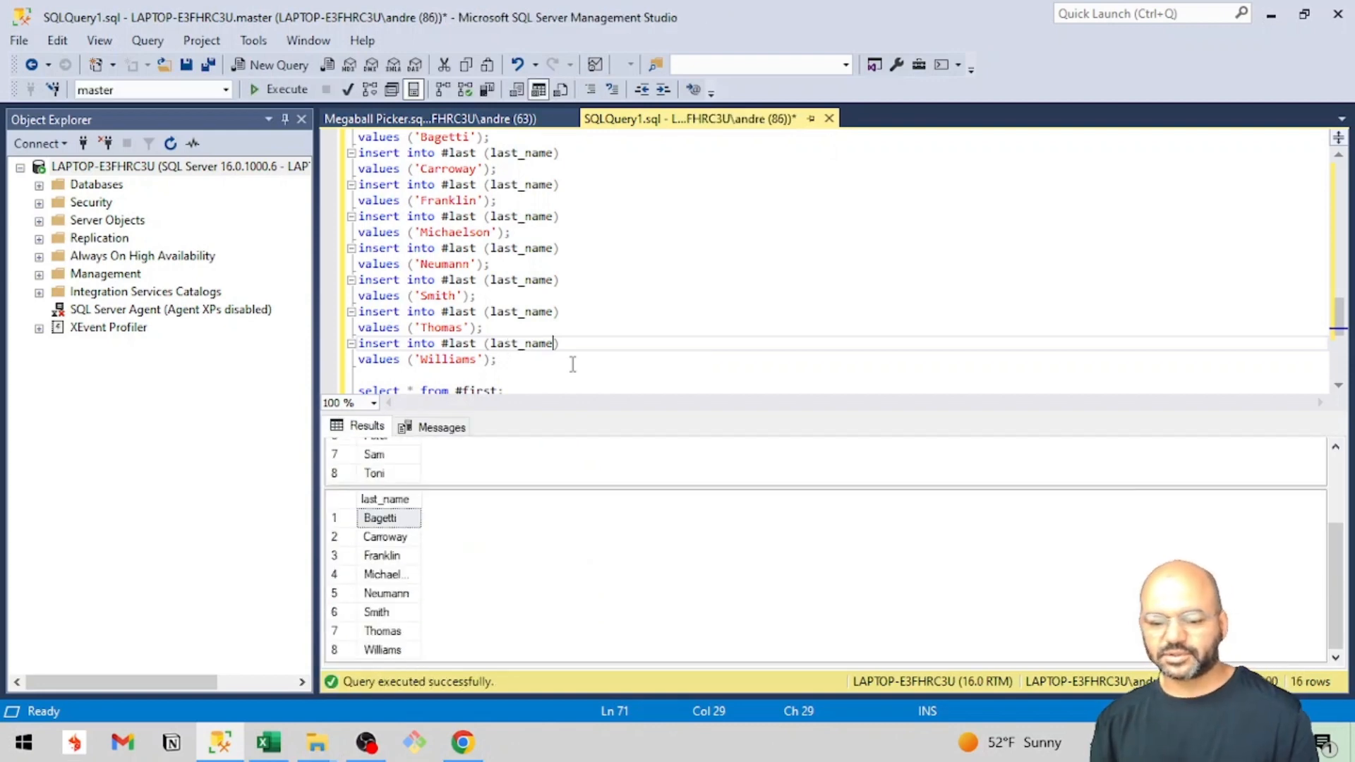
Replace the two select statements at the end of the script with a new select keyword followed by an indented line.
{"action": "scroll", "coordinate": [573, 364], "scroll_direction": "down", "scroll_amount": 5}
{"action": "scroll", "coordinate": [572, 364], "scroll_direction": "up", "scroll_amount": 1}
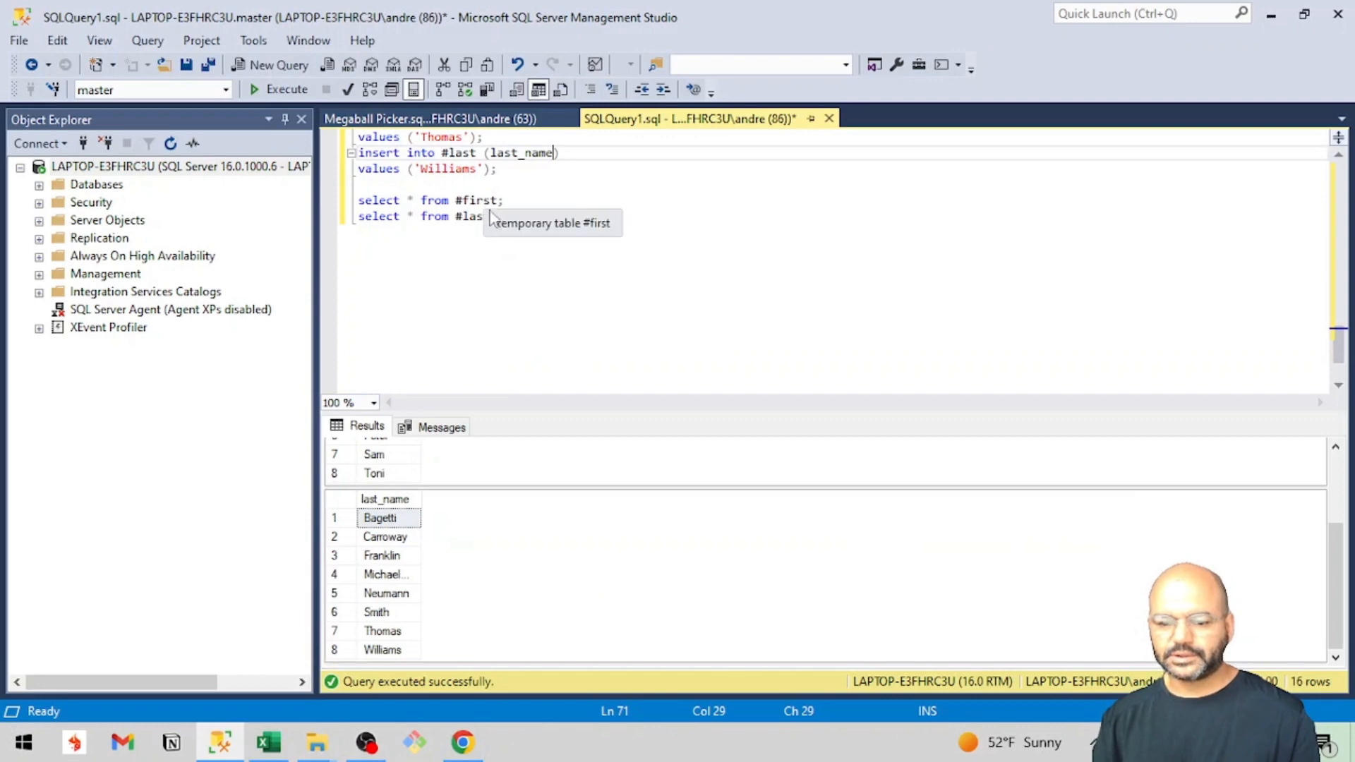
{"action": "left_click_drag", "start_coordinate": [508, 218], "coordinate": [348, 212]}
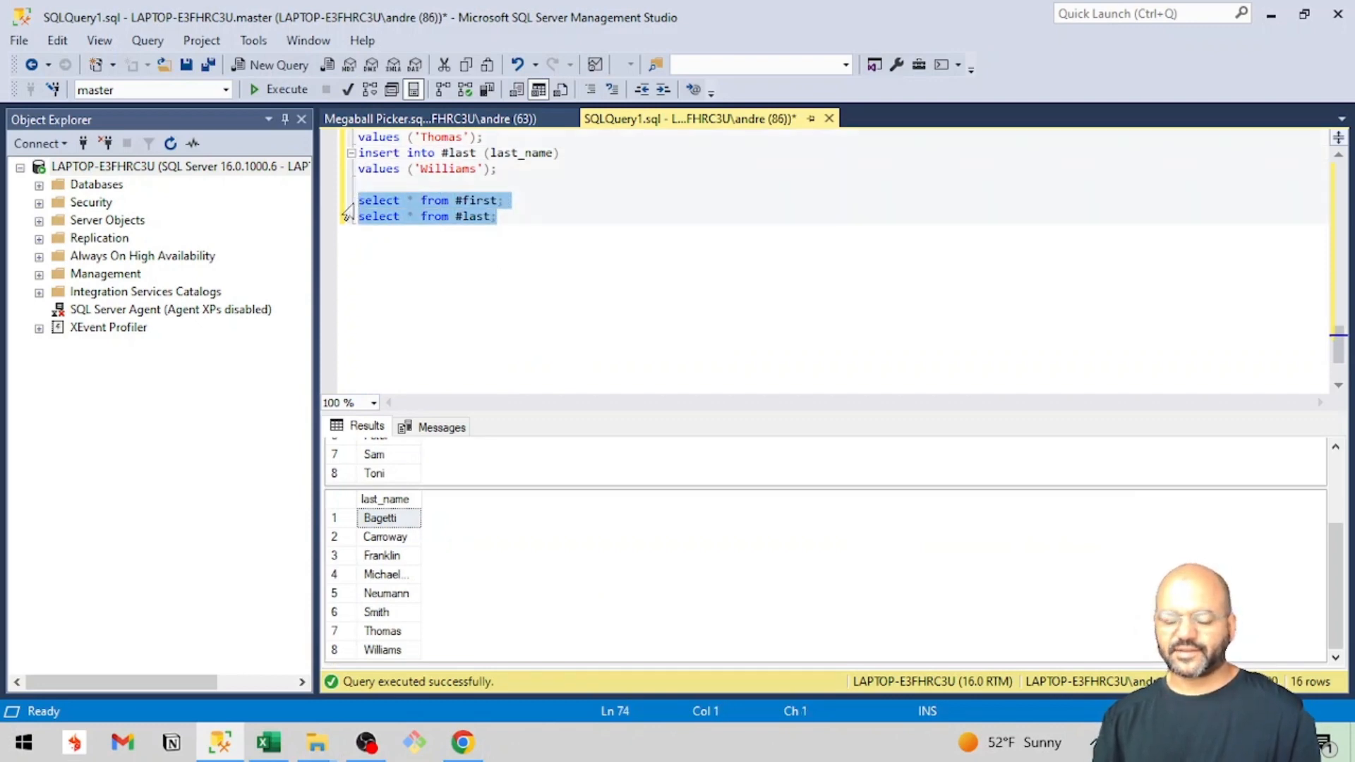
{"action": "type", "text": "select"}
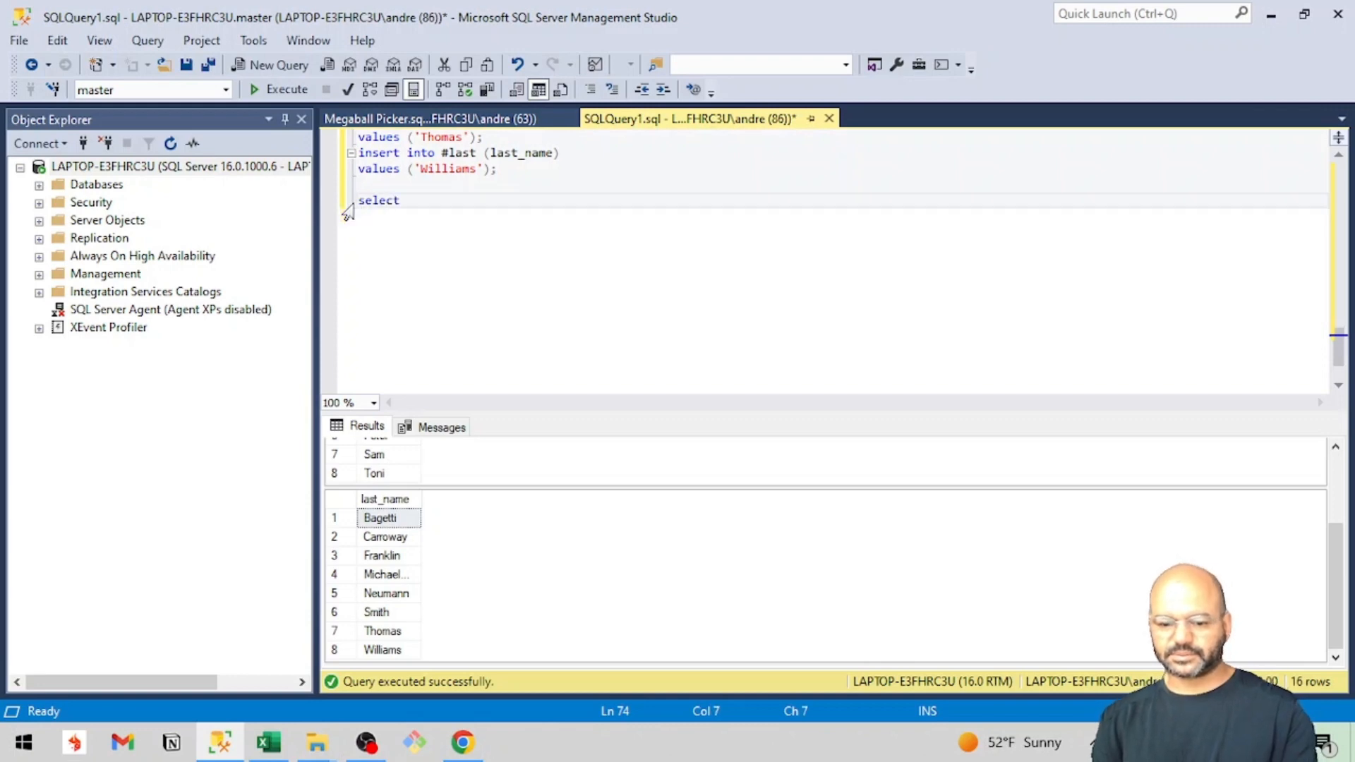
{"action": "key", "text": "Return"}
{"action": "key", "text": "Tab"}
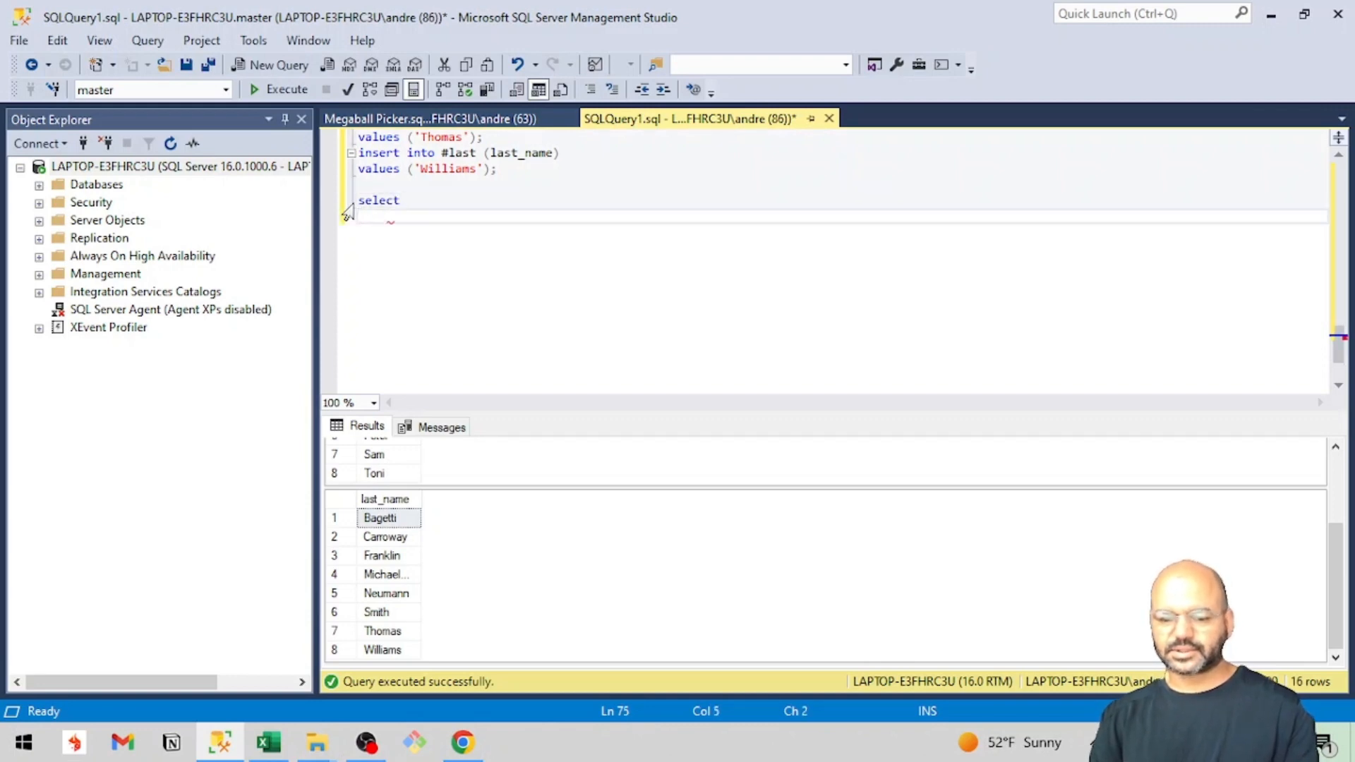
{"action": "type", "text": "first"}
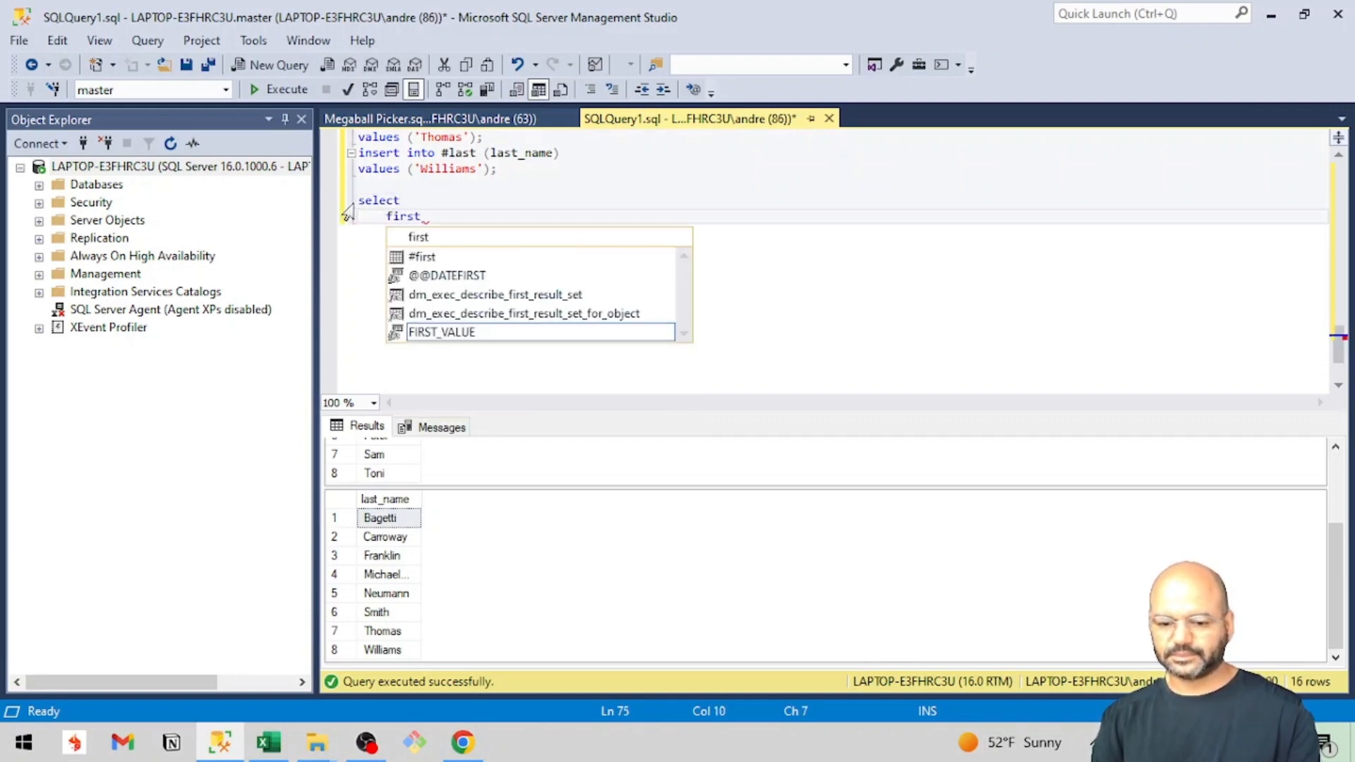
{"action": "key", "text": "BackSpace"}
{"action": "key", "text": "BackSpace"}
{"action": "key", "text": "BackSpace"}
{"action": "key", "text": "BackSpace"}
{"action": "key", "text": "BackSpace"}
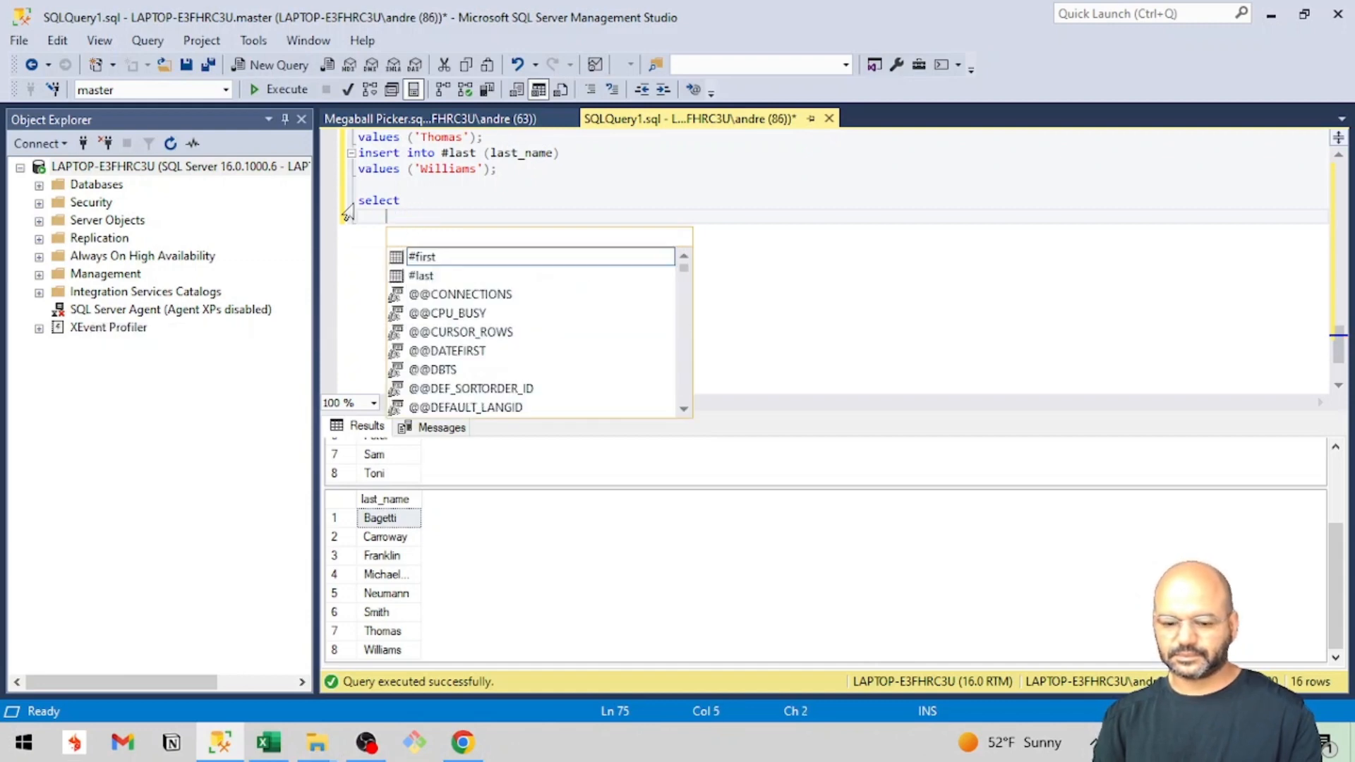
Complete the select statement to return all columns (*) from #first cross join #last.
{"action": "type", "text": "*"}
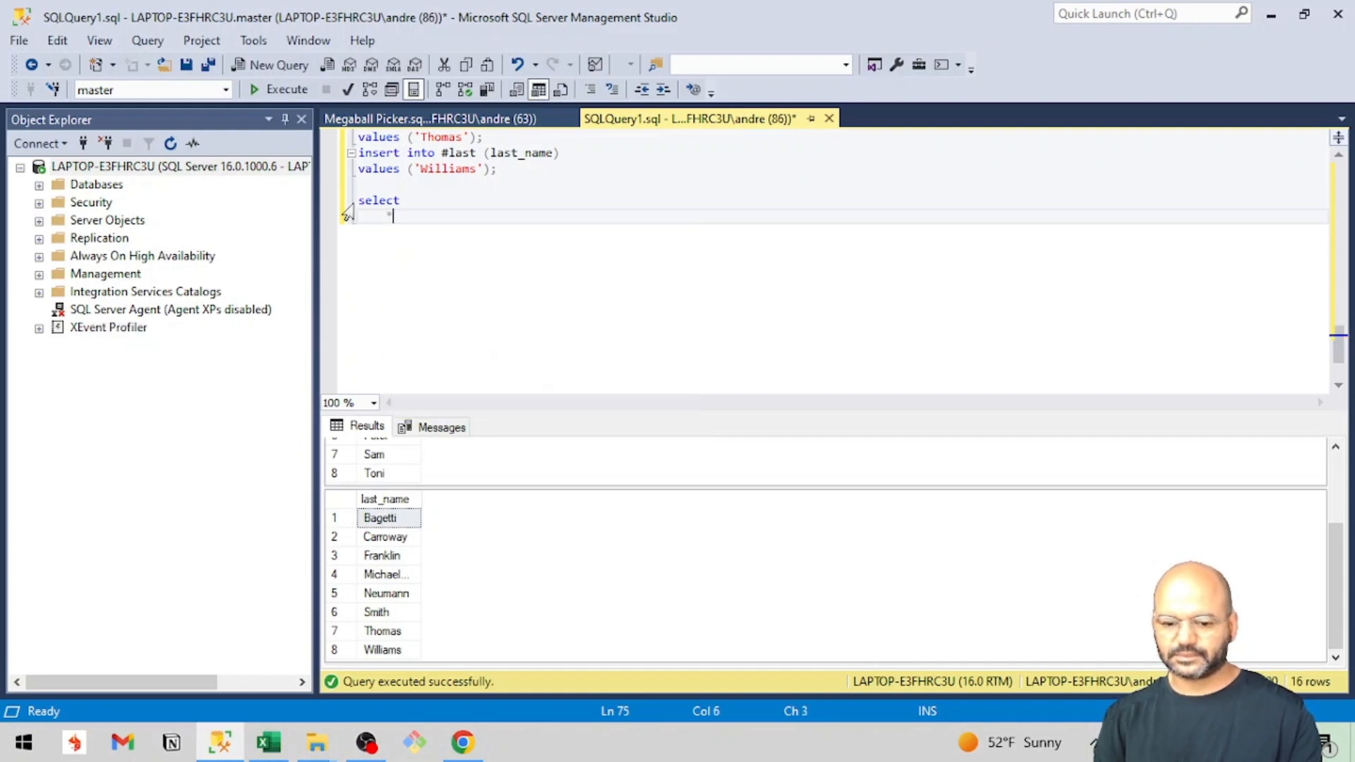
{"action": "key", "text": "Return"}
{"action": "type", "text": "from "}
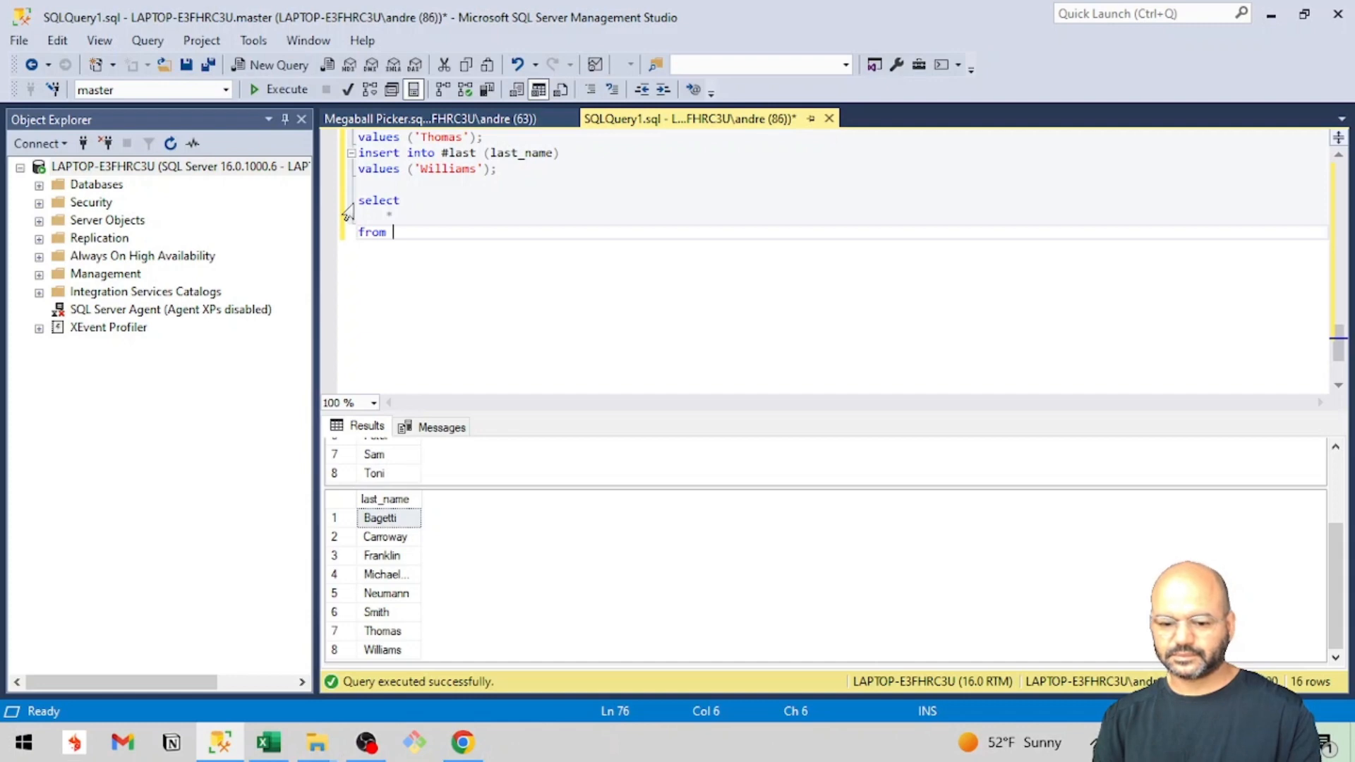
{"action": "type", "text": "#first"}
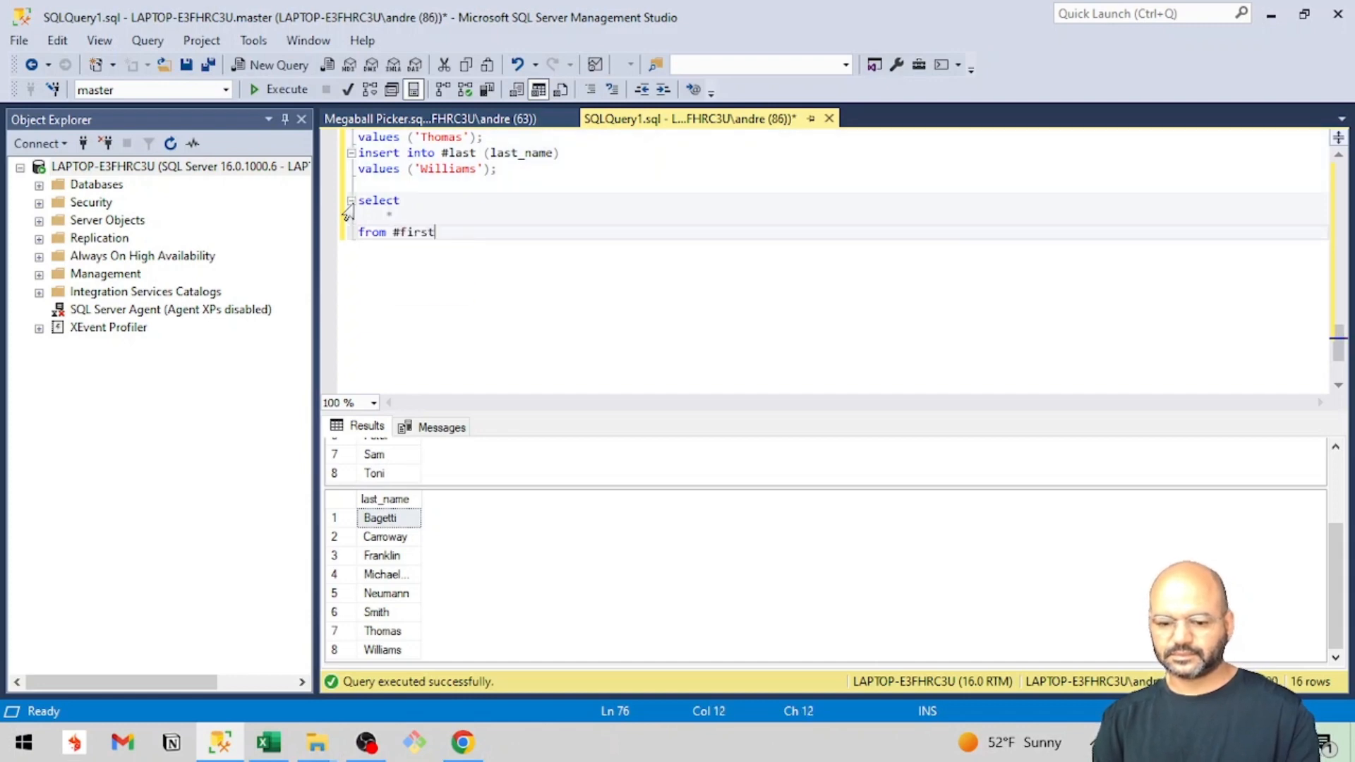
{"action": "key", "text": "Return"}
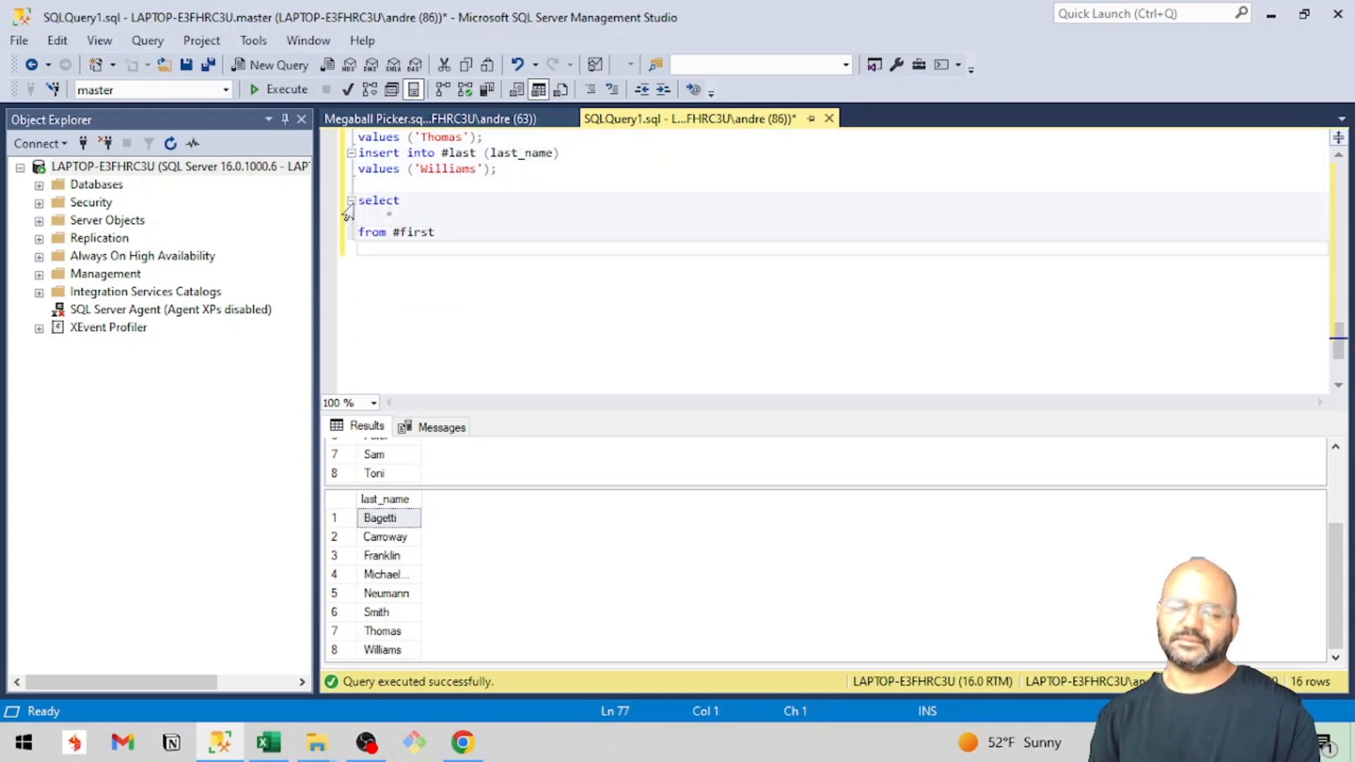
{"action": "type", "text": "cross join "}
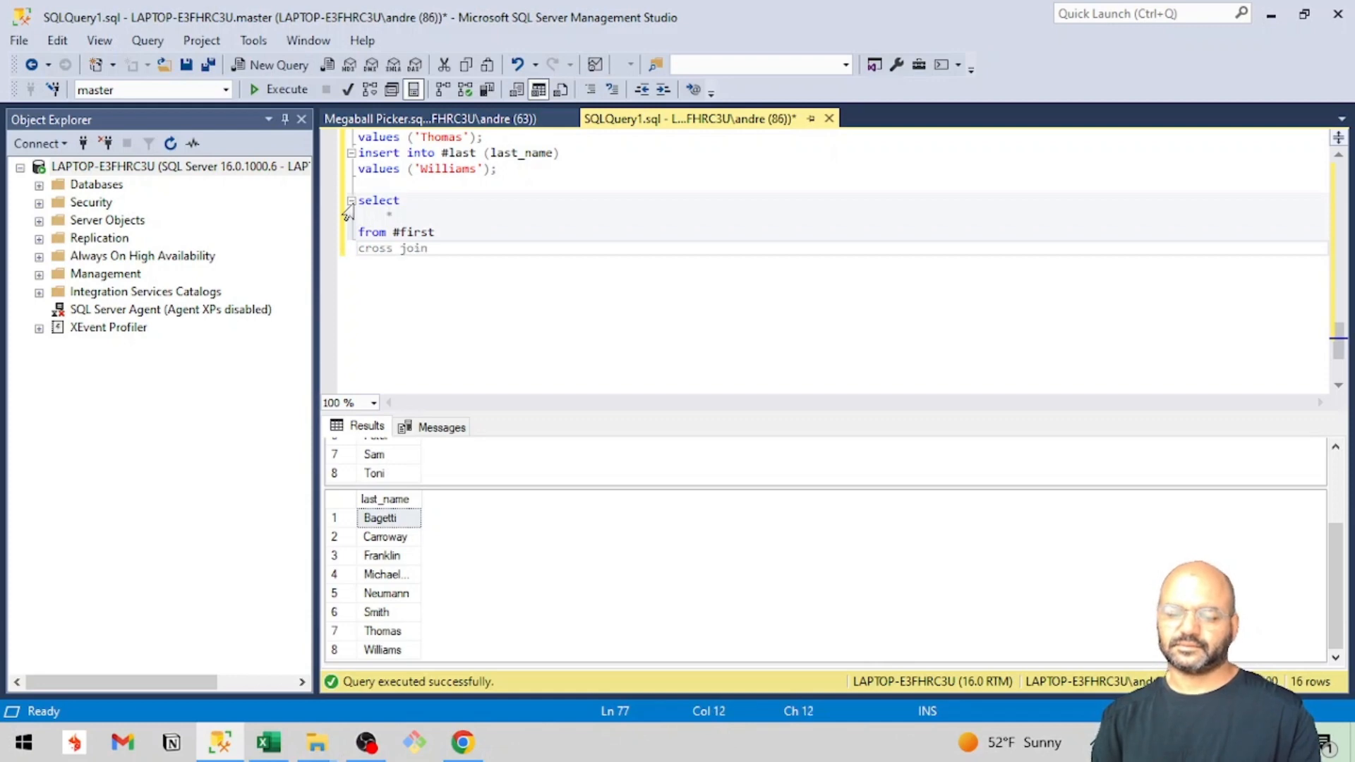
{"action": "type", "text": "#last"}
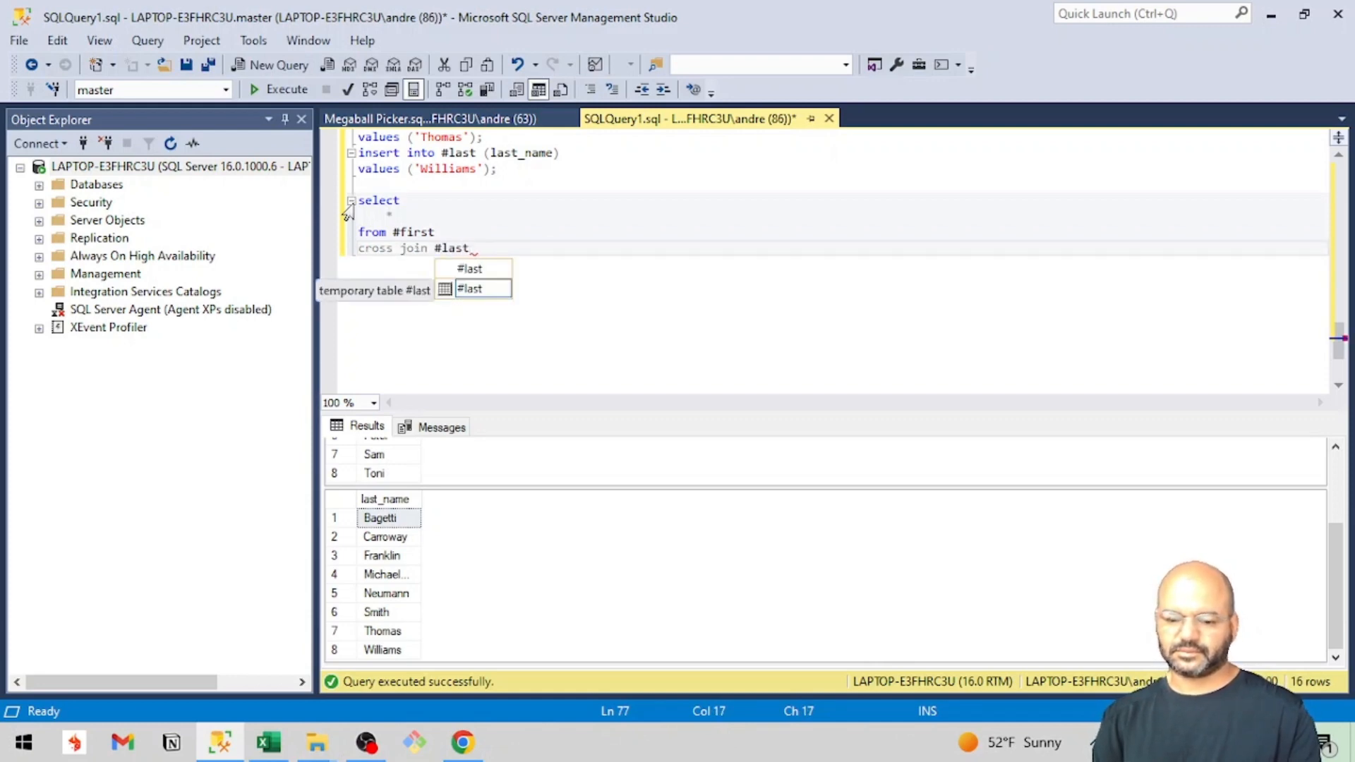
{"action": "type", "text": " on"}
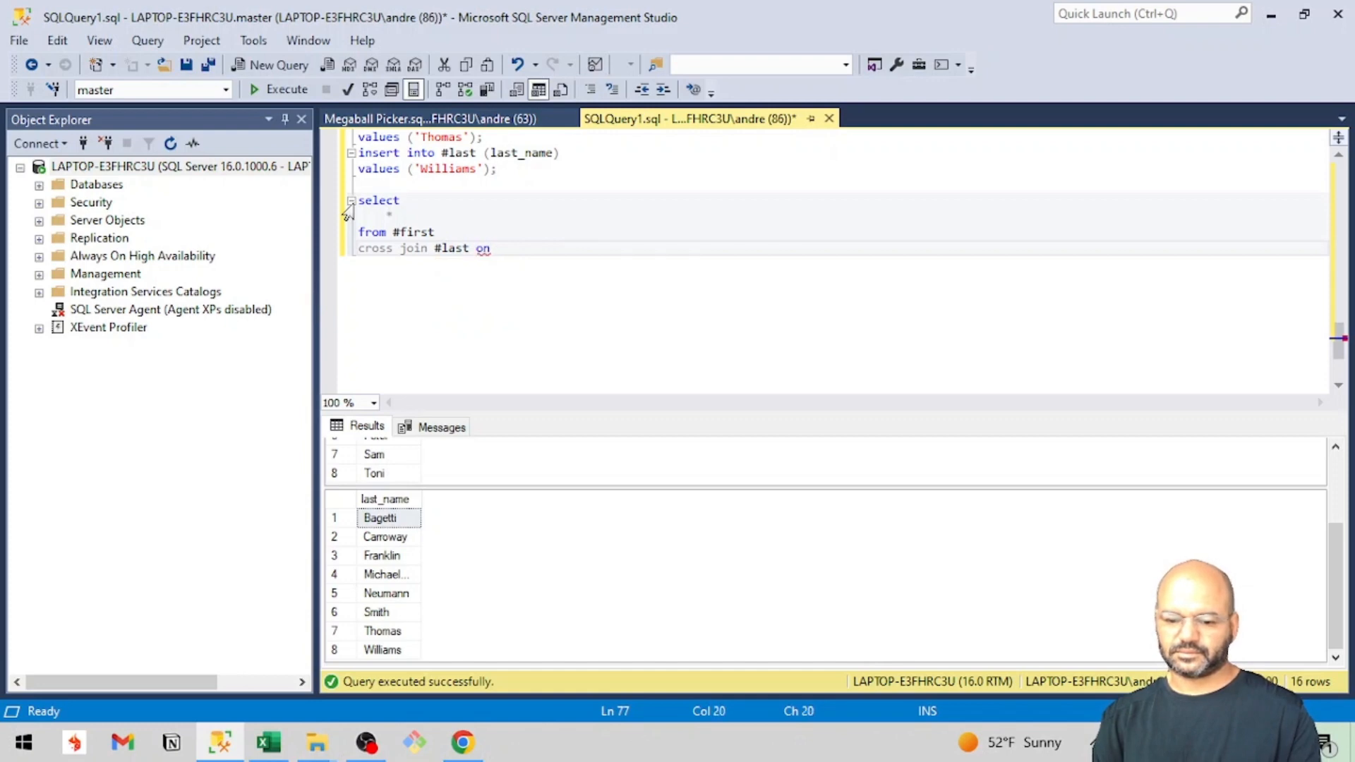
{"action": "key", "text": "Return"}
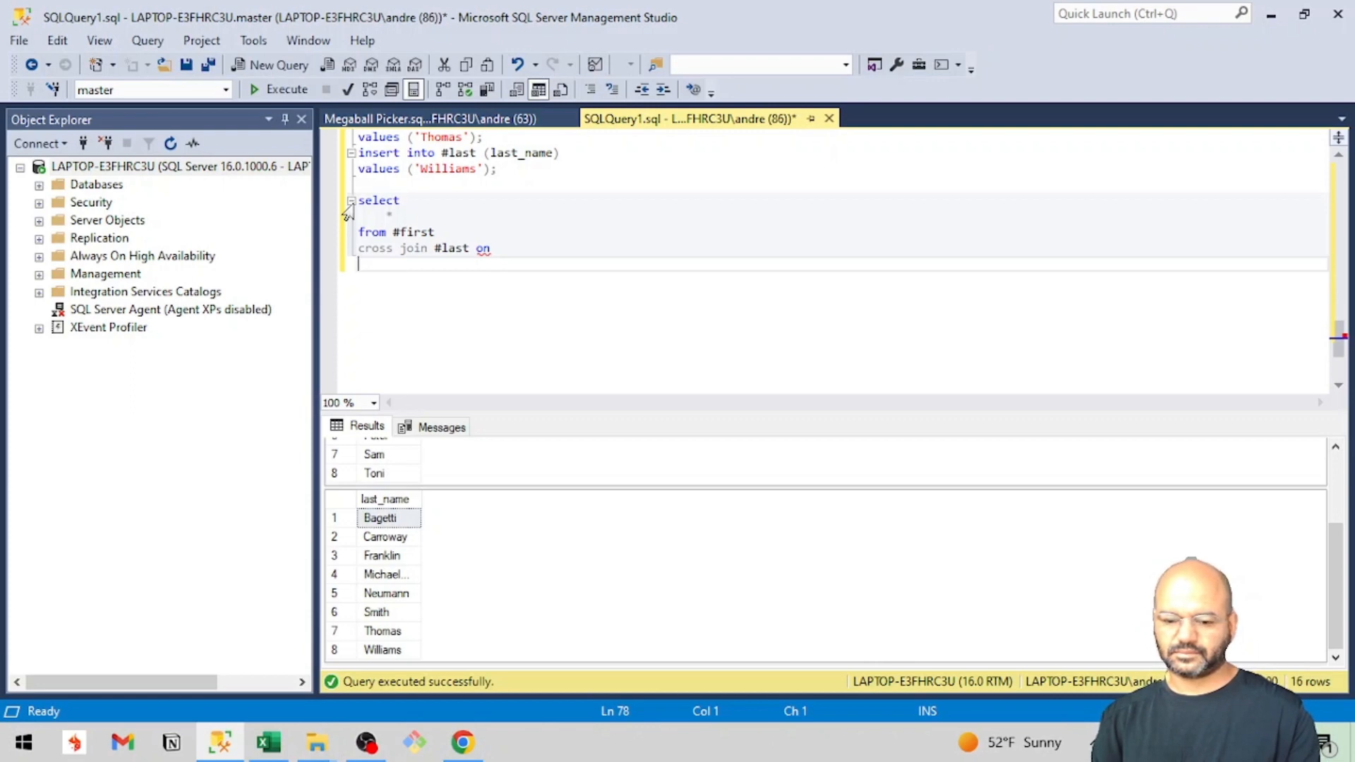
{"action": "key", "text": "BackSpace"}
{"action": "key", "text": "BackSpace"}
{"action": "key", "text": "BackSpace"}
{"action": "key", "text": "BackSpace"}
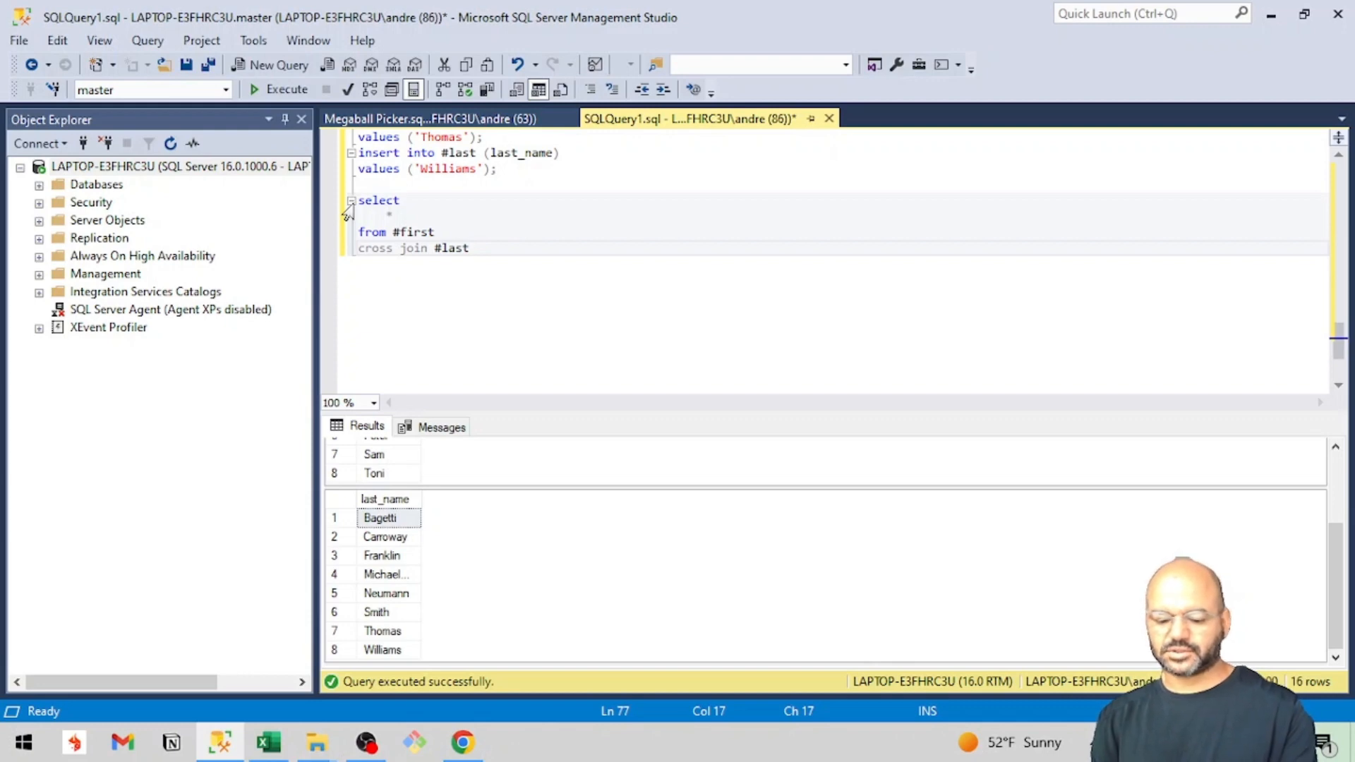
Run the cross join query and look through the combined first-name and last-name rows.
{"action": "key", "text": "F5"}
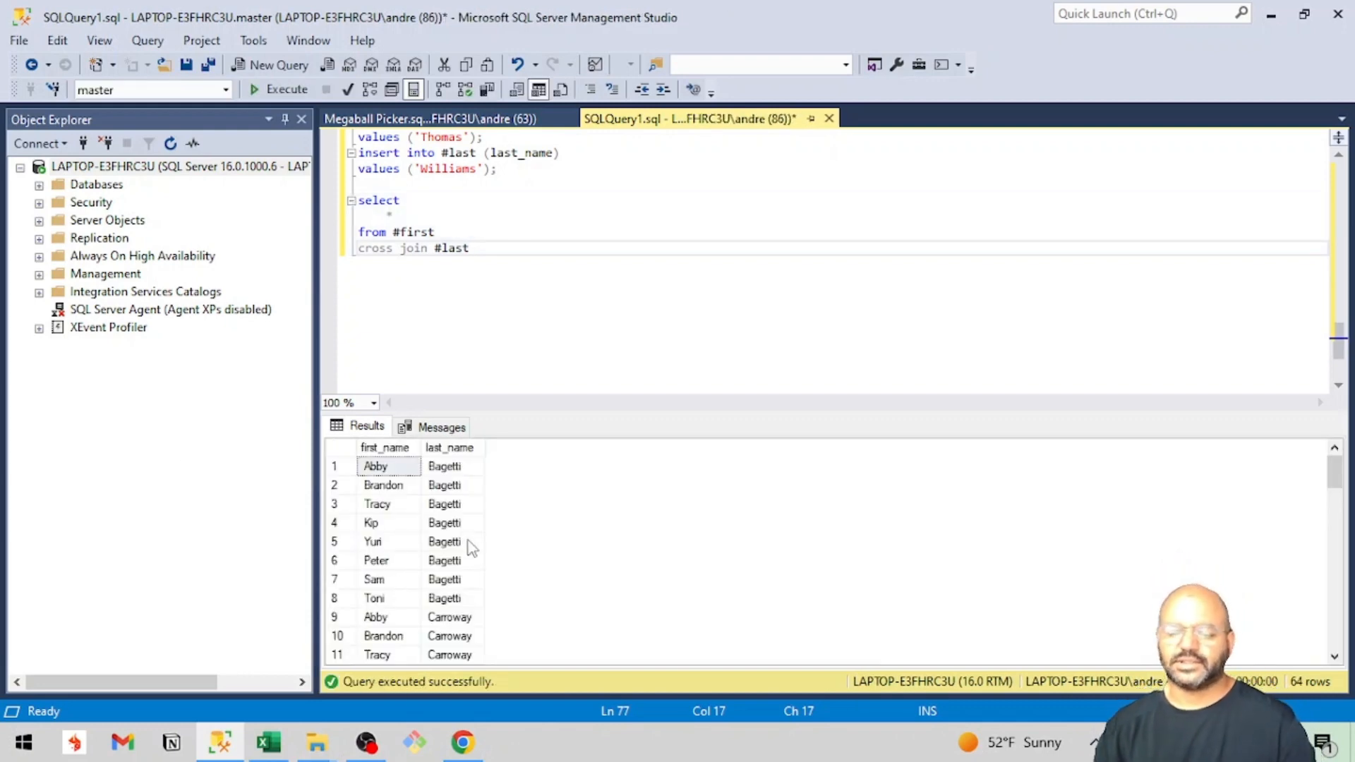
{"action": "scroll", "coordinate": [468, 558], "scroll_direction": "down", "scroll_amount": 18}
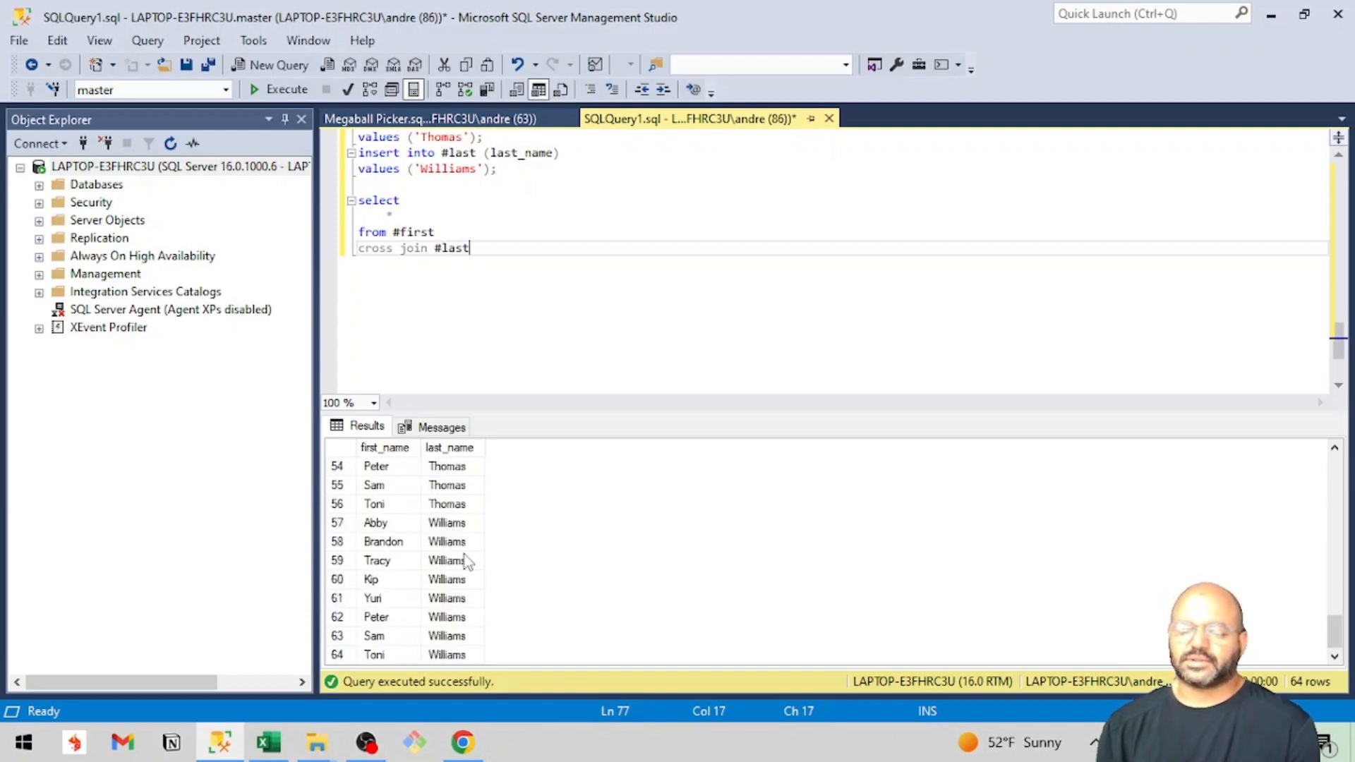
{"action": "scroll", "coordinate": [467, 562], "scroll_direction": "up", "scroll_amount": 18}
Review the script from the commented name lists through the table and insert statements to the final cross join.
{"action": "scroll", "coordinate": [536, 178], "scroll_direction": "up", "scroll_amount": 10}
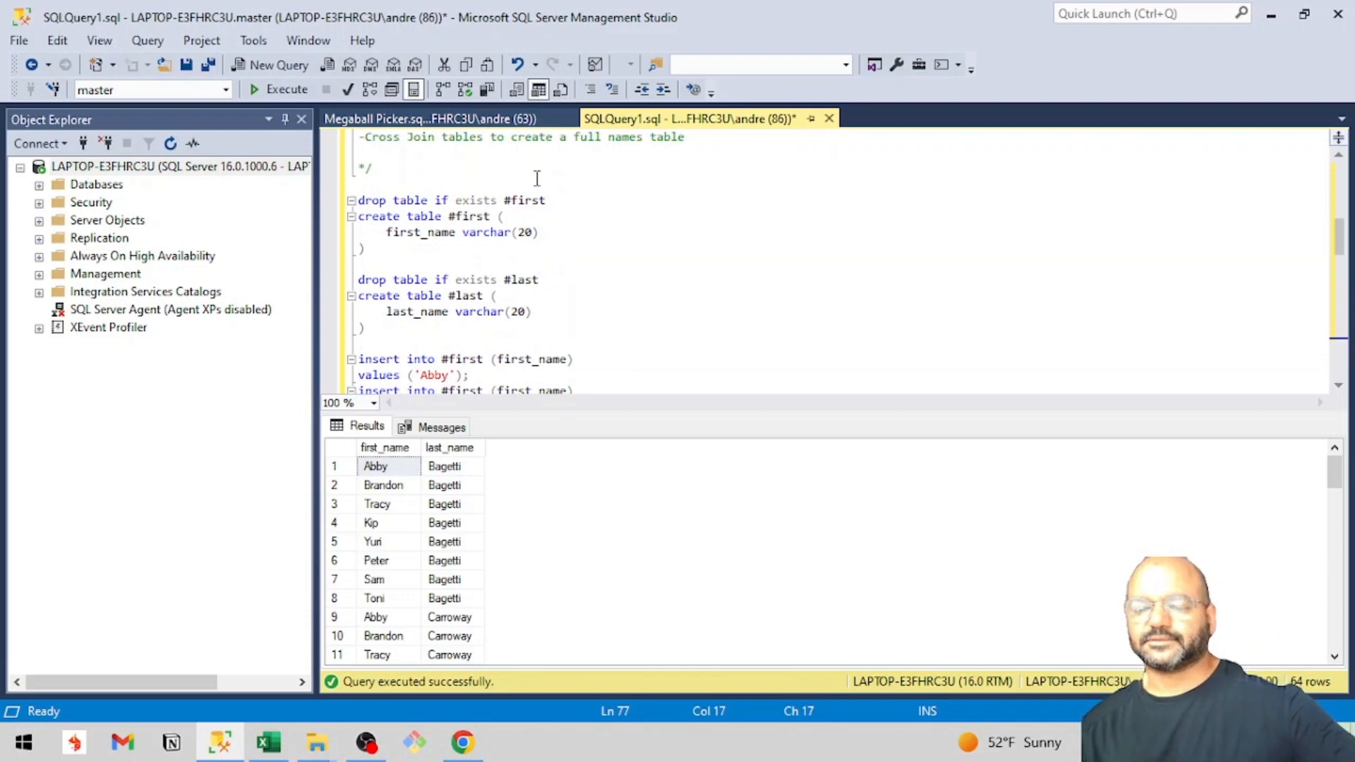
{"action": "scroll", "coordinate": [537, 178], "scroll_direction": "up", "scroll_amount": 8}
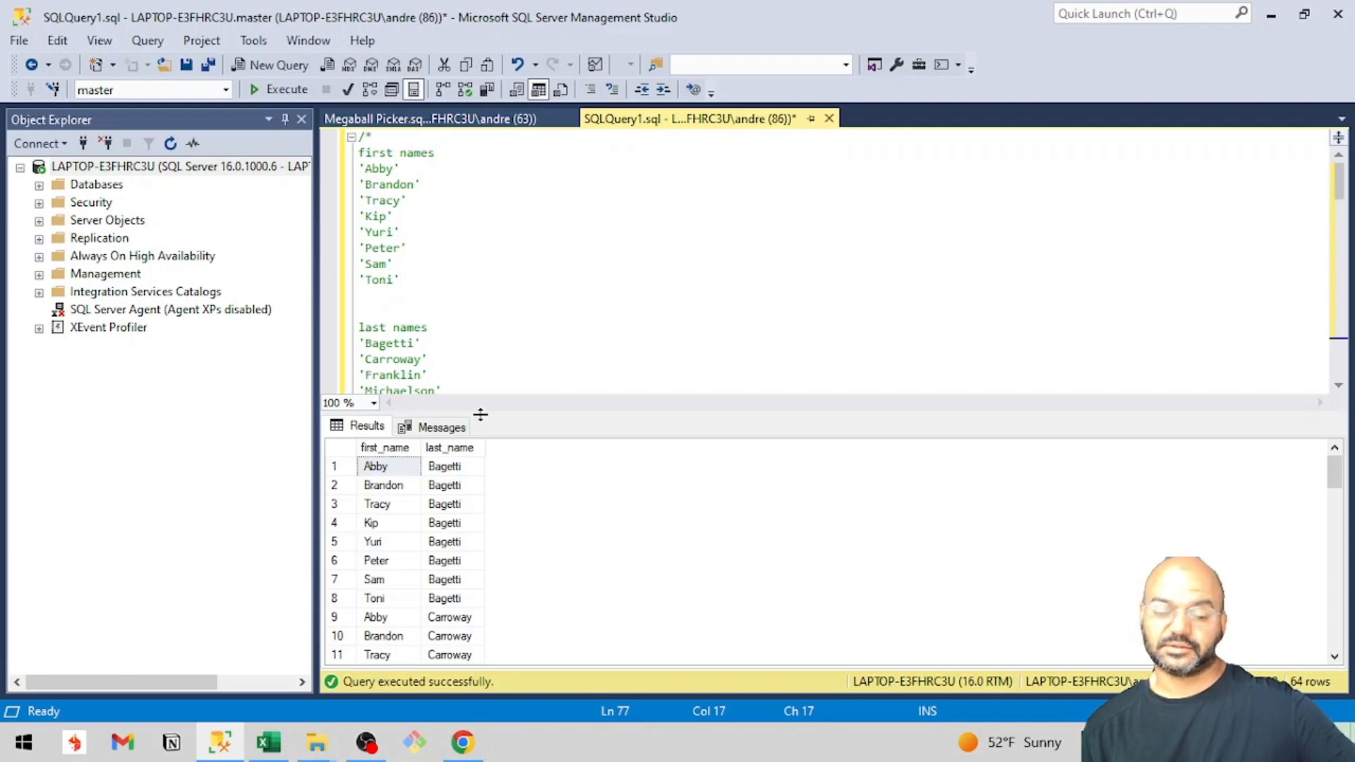
{"action": "scroll", "coordinate": [514, 290], "scroll_direction": "down", "scroll_amount": 15}
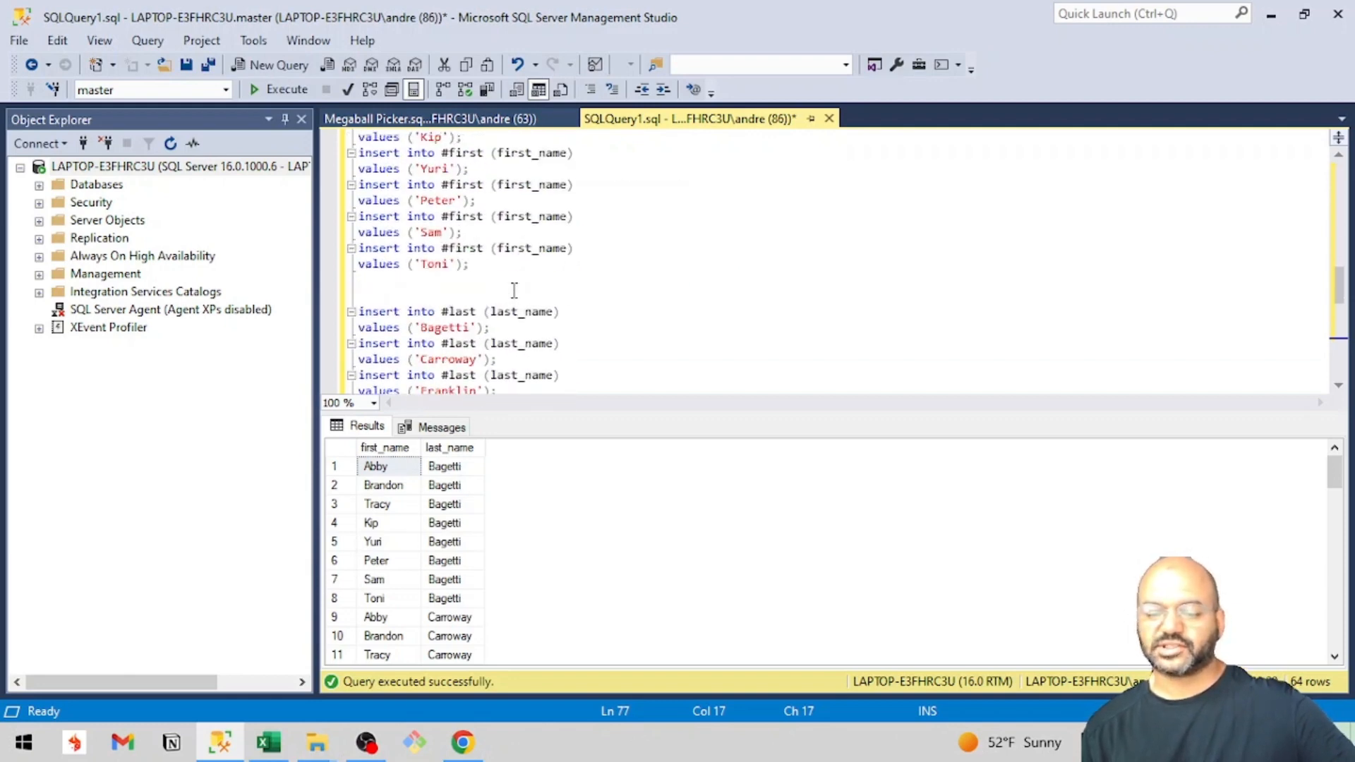
{"action": "scroll", "coordinate": [514, 291], "scroll_direction": "down", "scroll_amount": 8}
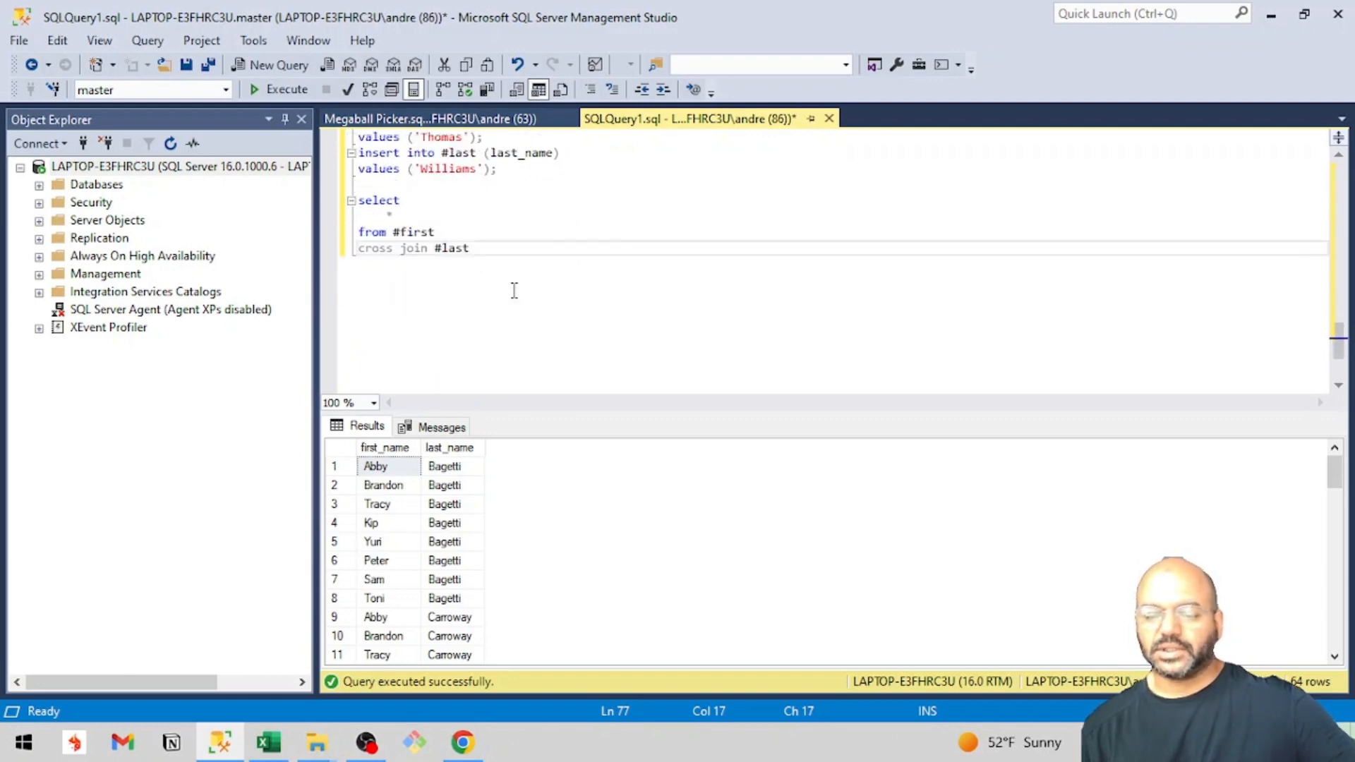
{"action": "scroll", "coordinate": [515, 290], "scroll_direction": "up", "scroll_amount": 1}
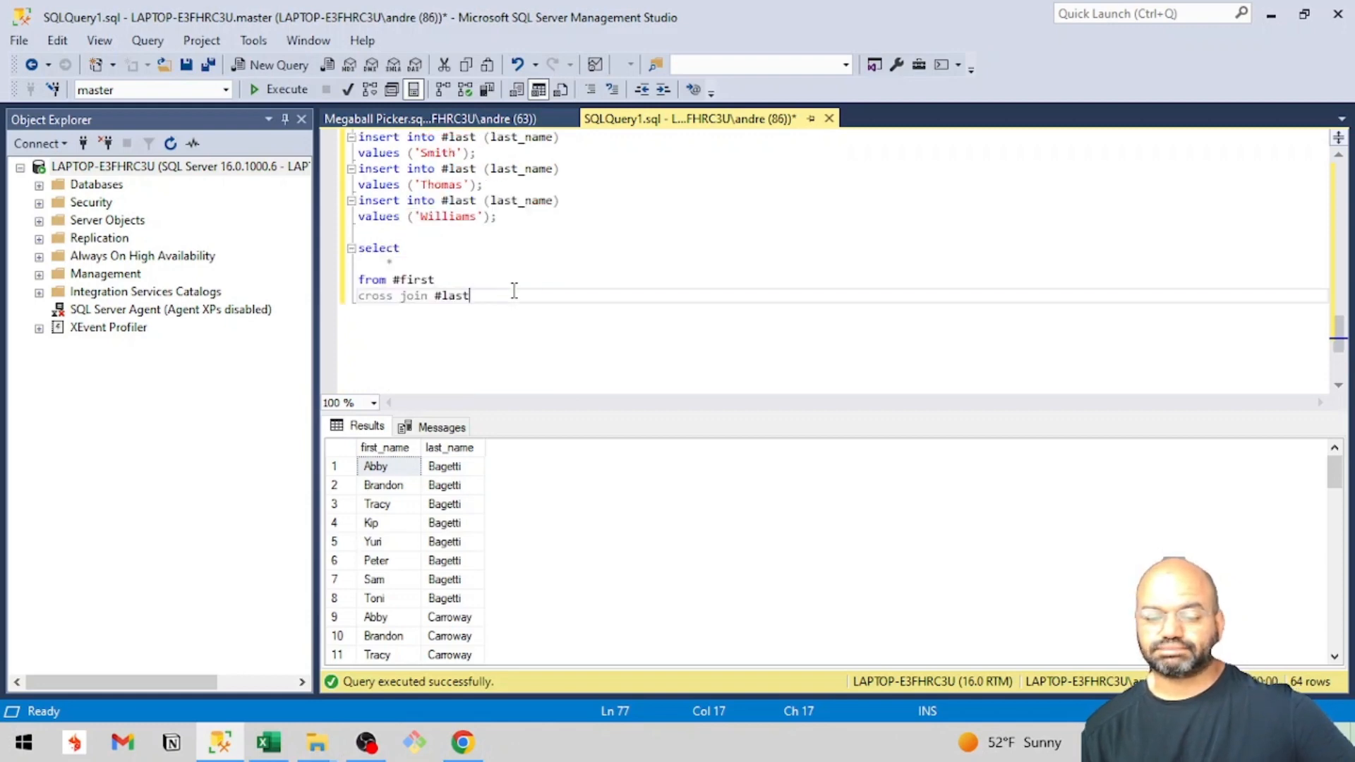
{"action": "scroll", "coordinate": [515, 290], "scroll_direction": "up", "scroll_amount": 1}
{"action": "scroll", "coordinate": [514, 290], "scroll_direction": "up", "scroll_amount": 6}
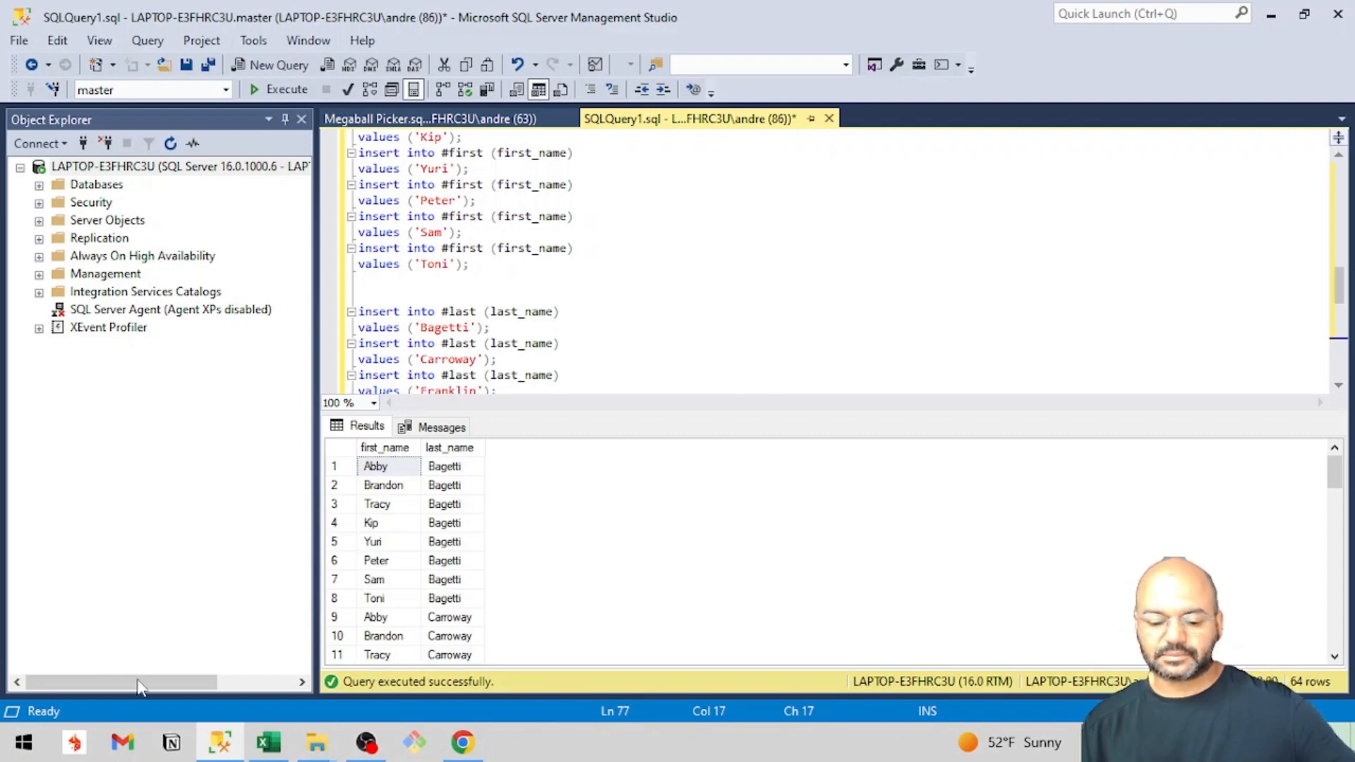
Look over the joined names table in Excel, switch to the Power Query cross join article in Chrome, and open a blank browser tab.
{"action": "left_click", "coordinate": [269, 746]}
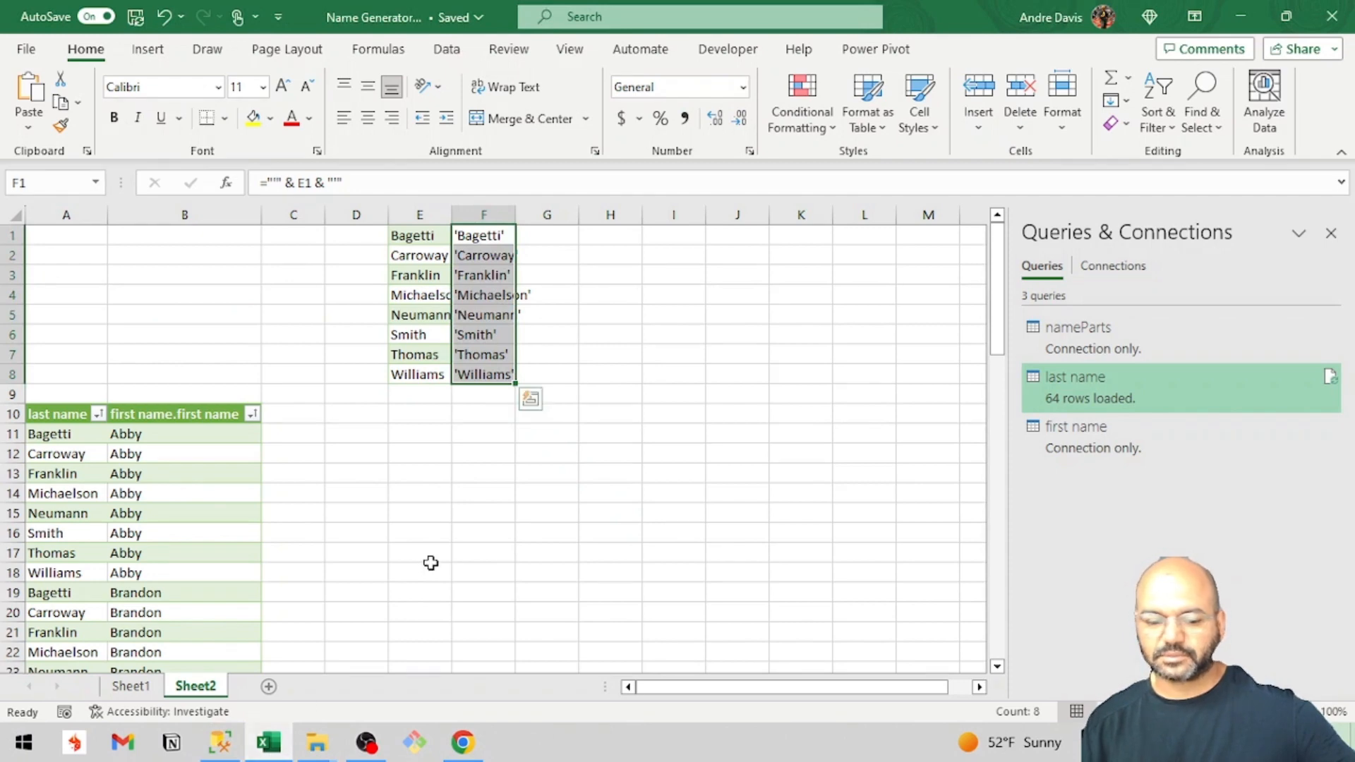
{"action": "scroll", "coordinate": [429, 562], "scroll_direction": "down", "scroll_amount": 1}
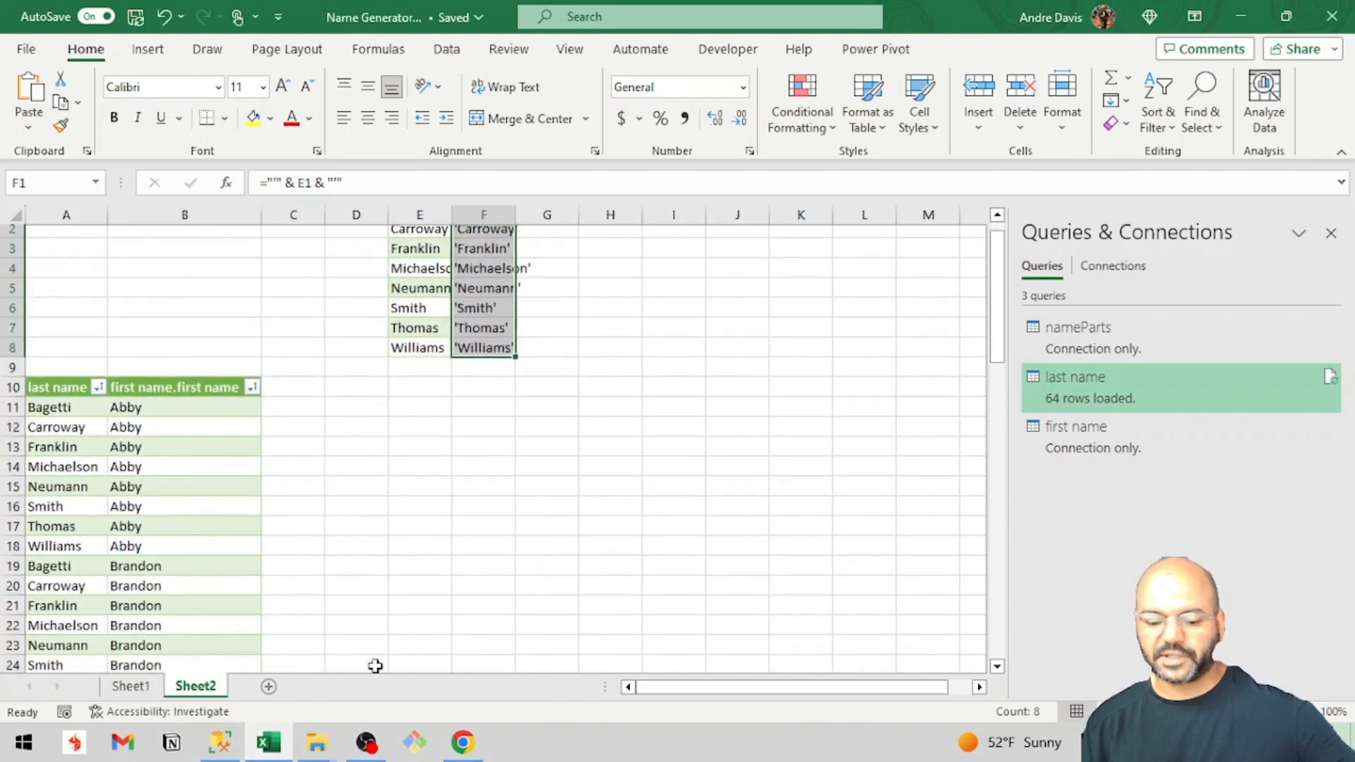
{"action": "left_click", "coordinate": [462, 742]}
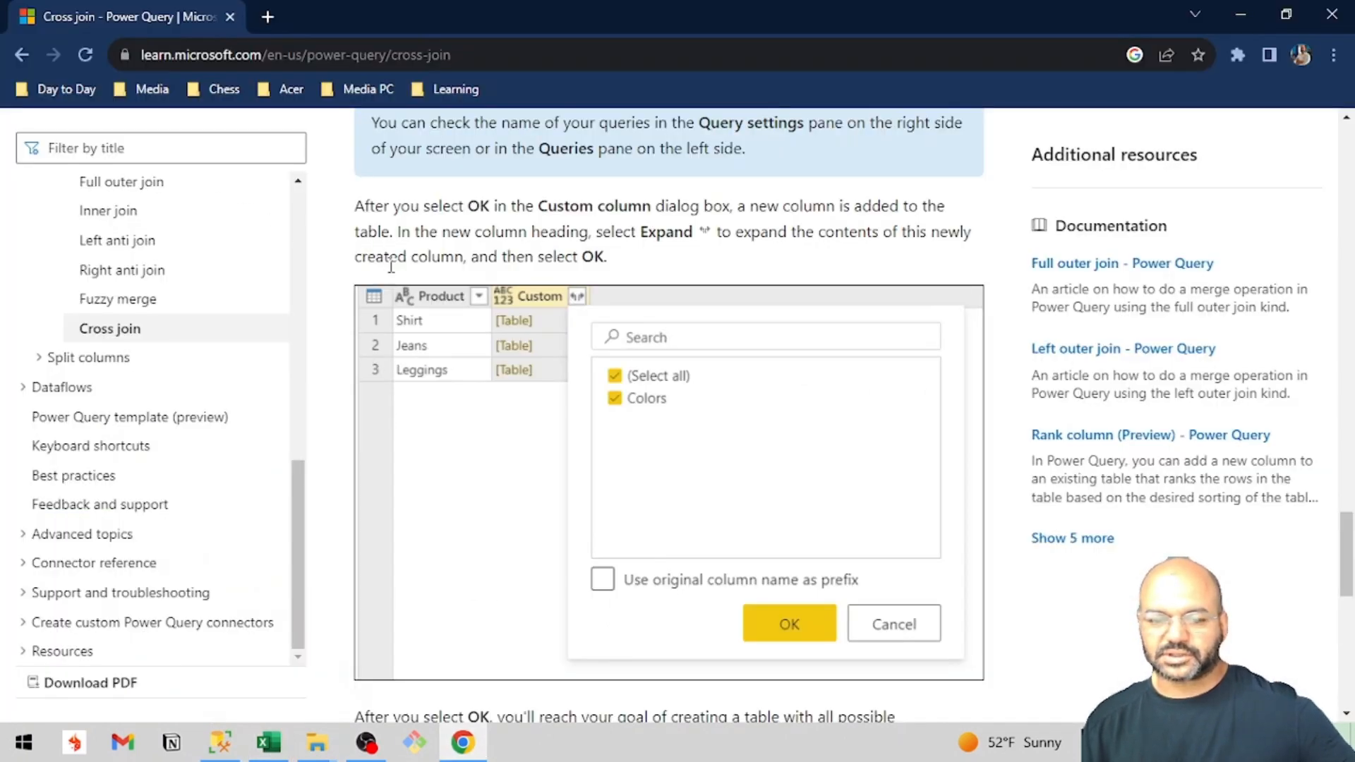
{"action": "left_click", "coordinate": [267, 17]}
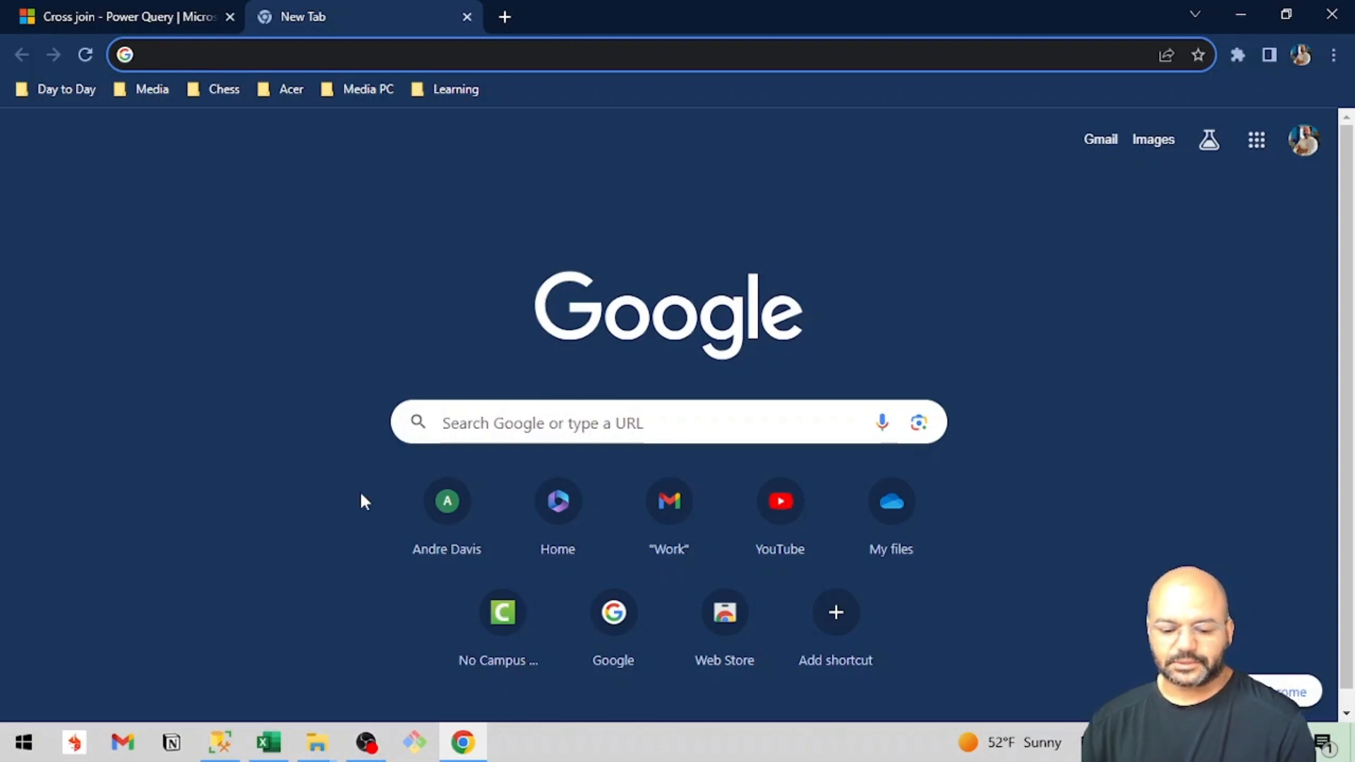
{"action": "left_click", "coordinate": [366, 743]}
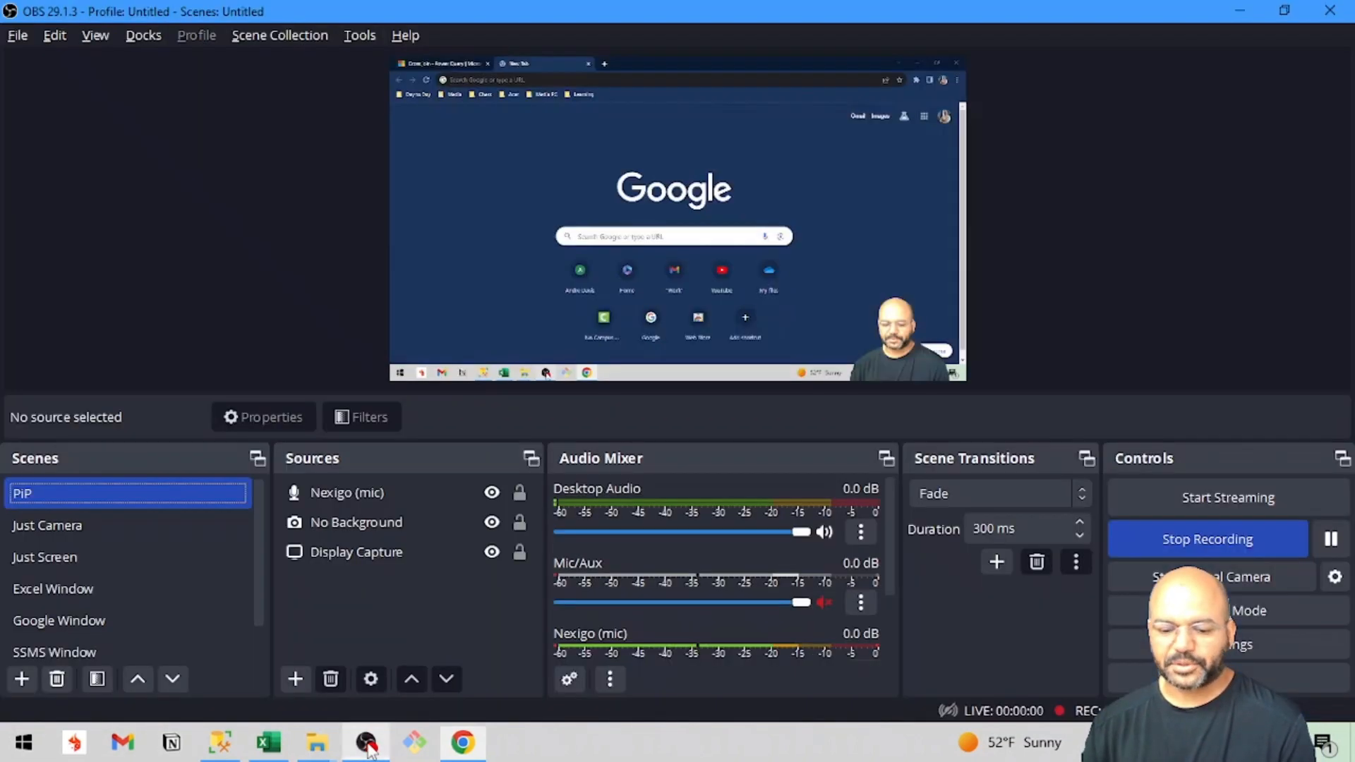
{"action": "left_click", "coordinate": [92, 535]}
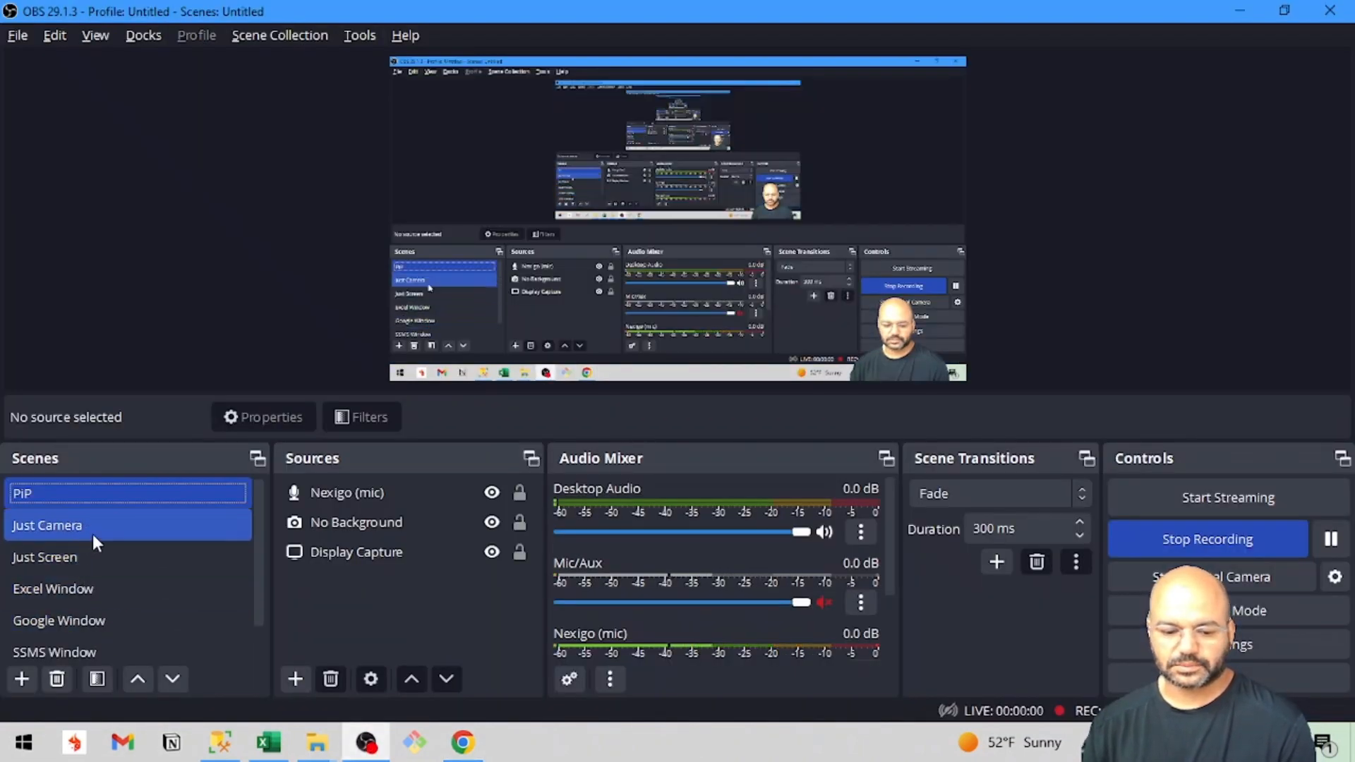